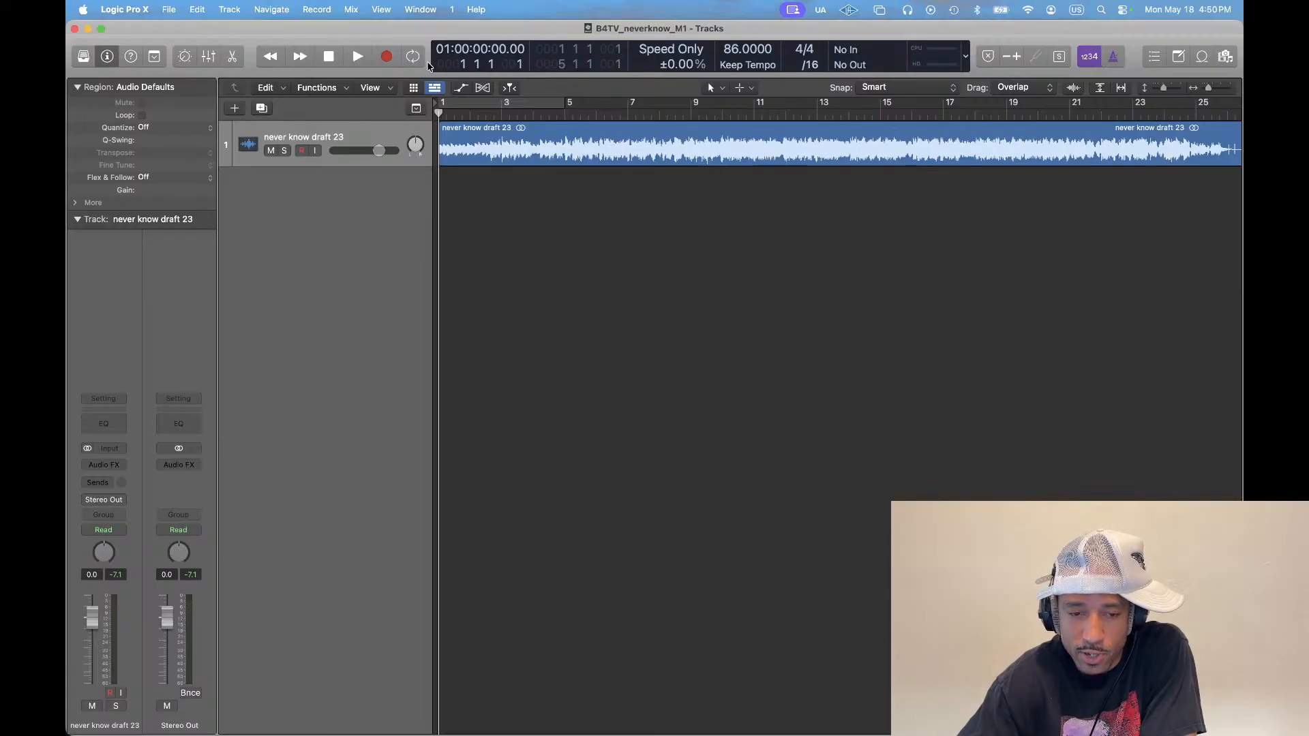
Load the user channel strip setting yuh1 onto the stereo output channel of the never know draft 23 track
click(346, 141)
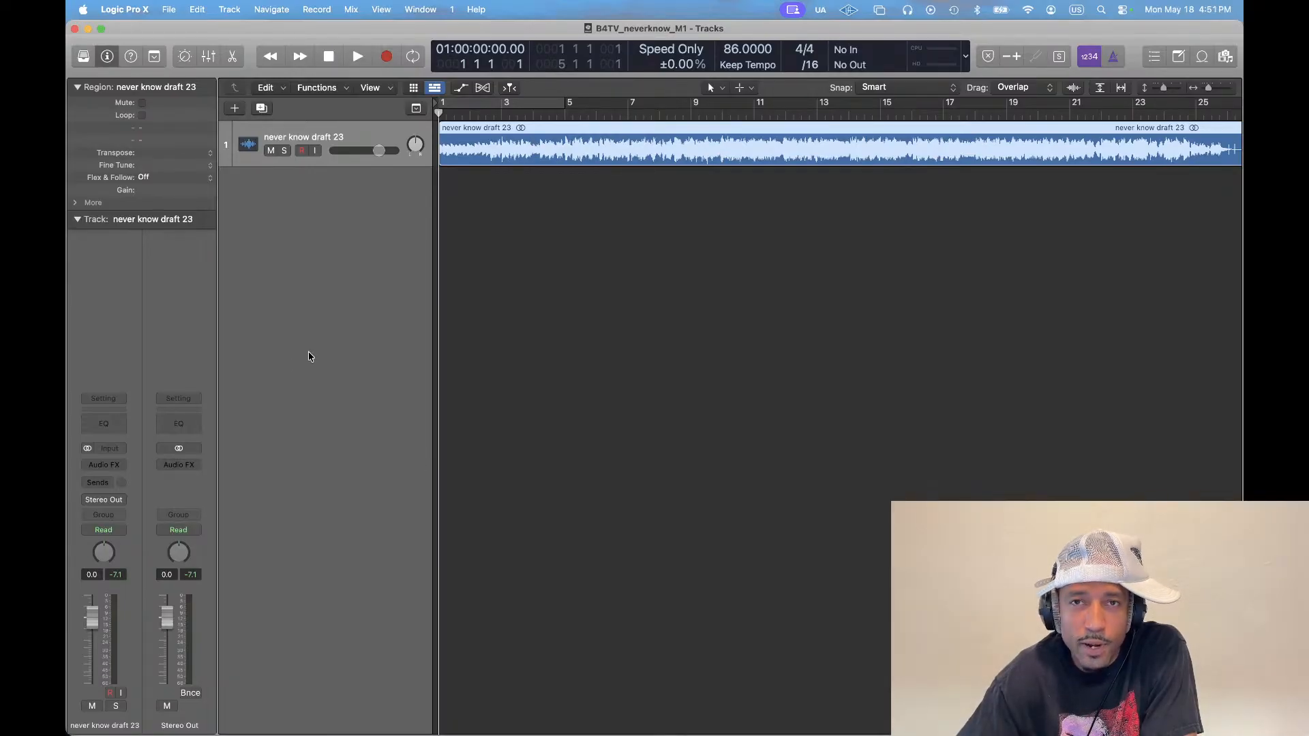
click(193, 405)
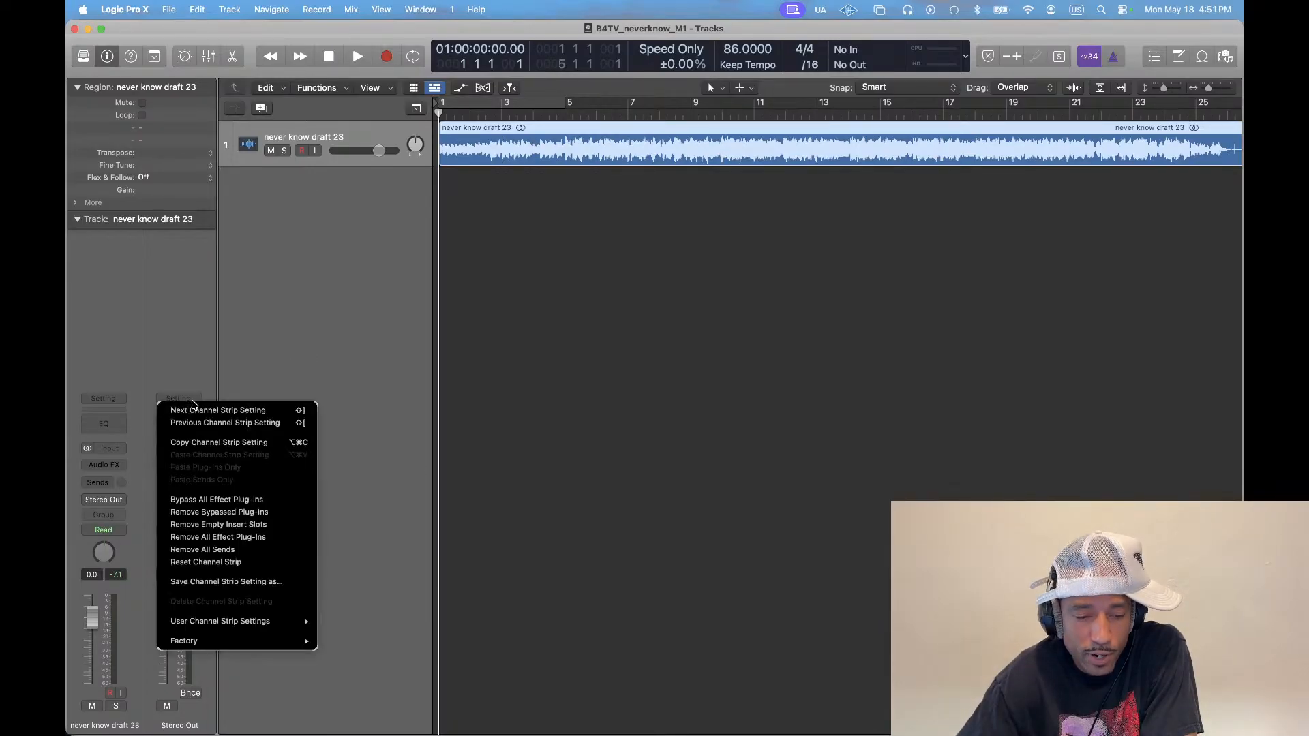
mouse_move(296, 627)
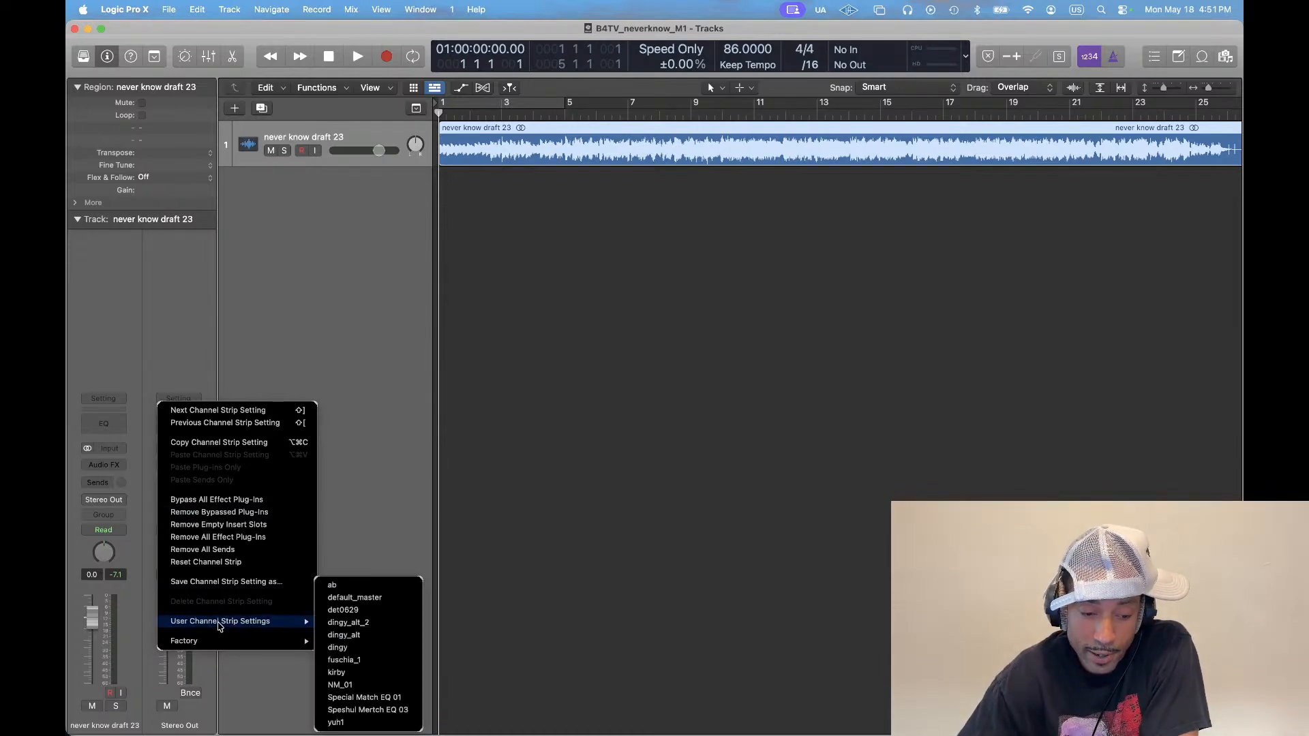
click(395, 724)
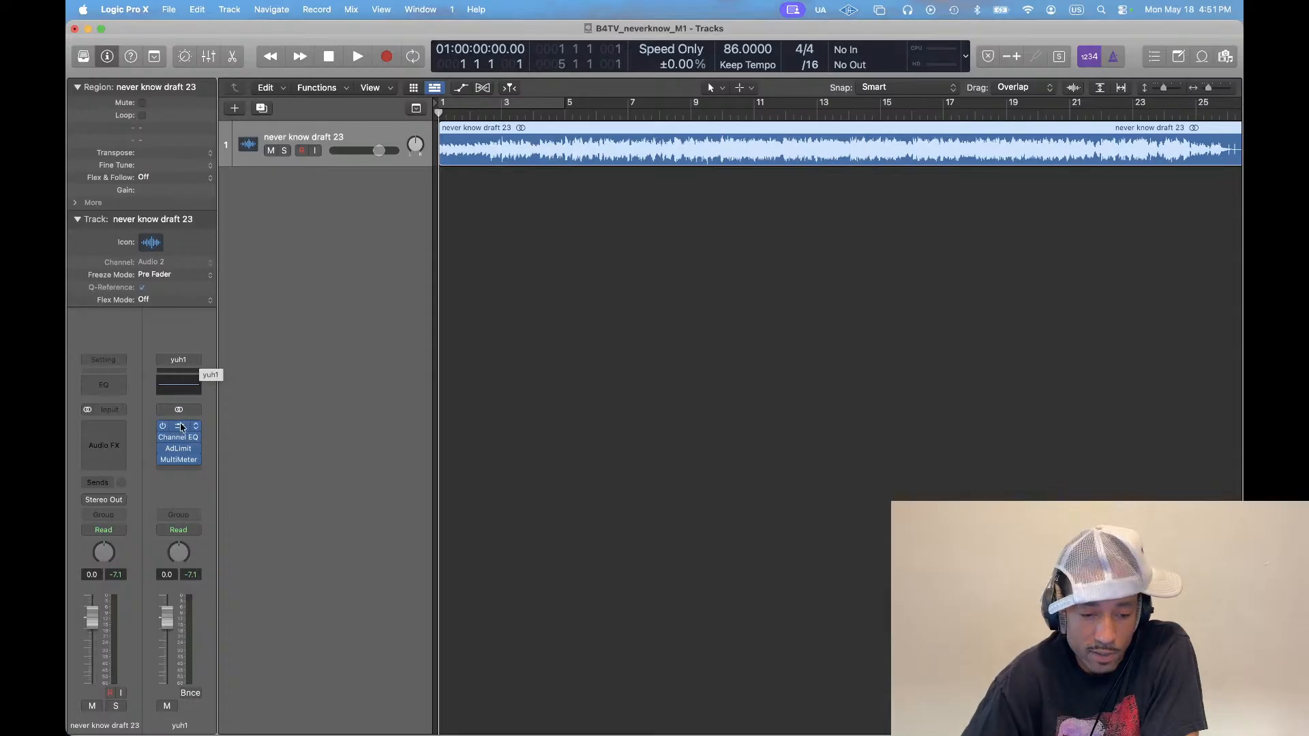
Insert the stereo iZotope Ozone 9 plug-in after MultiMeter on the output channel
click(187, 471)
mouse_move(225, 722)
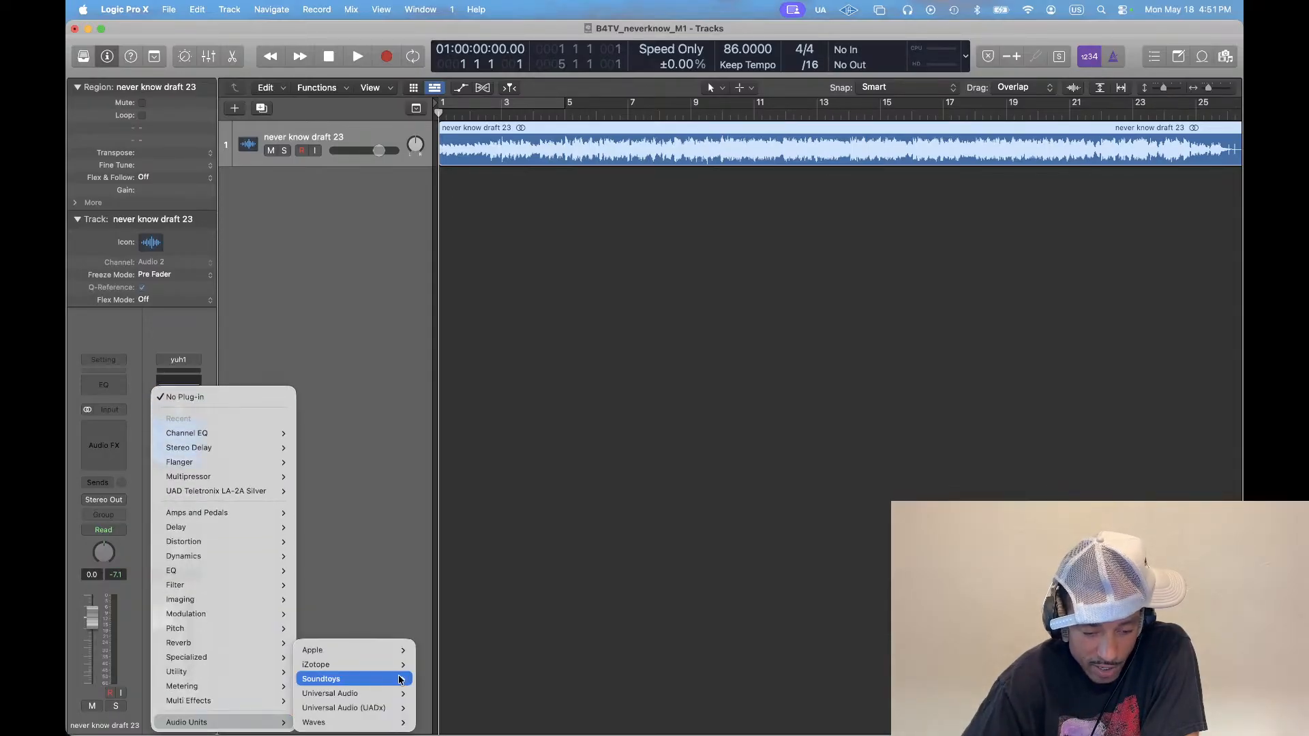
mouse_move(399, 665)
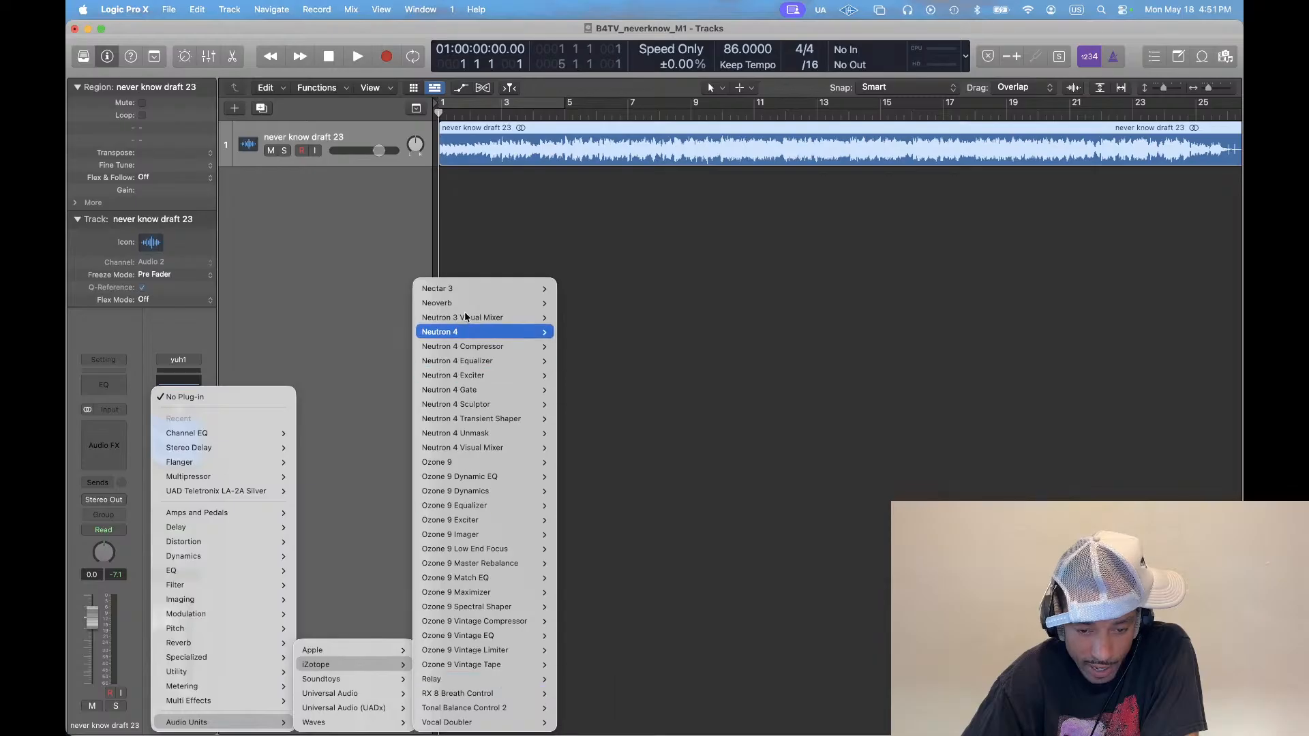
mouse_move(474, 463)
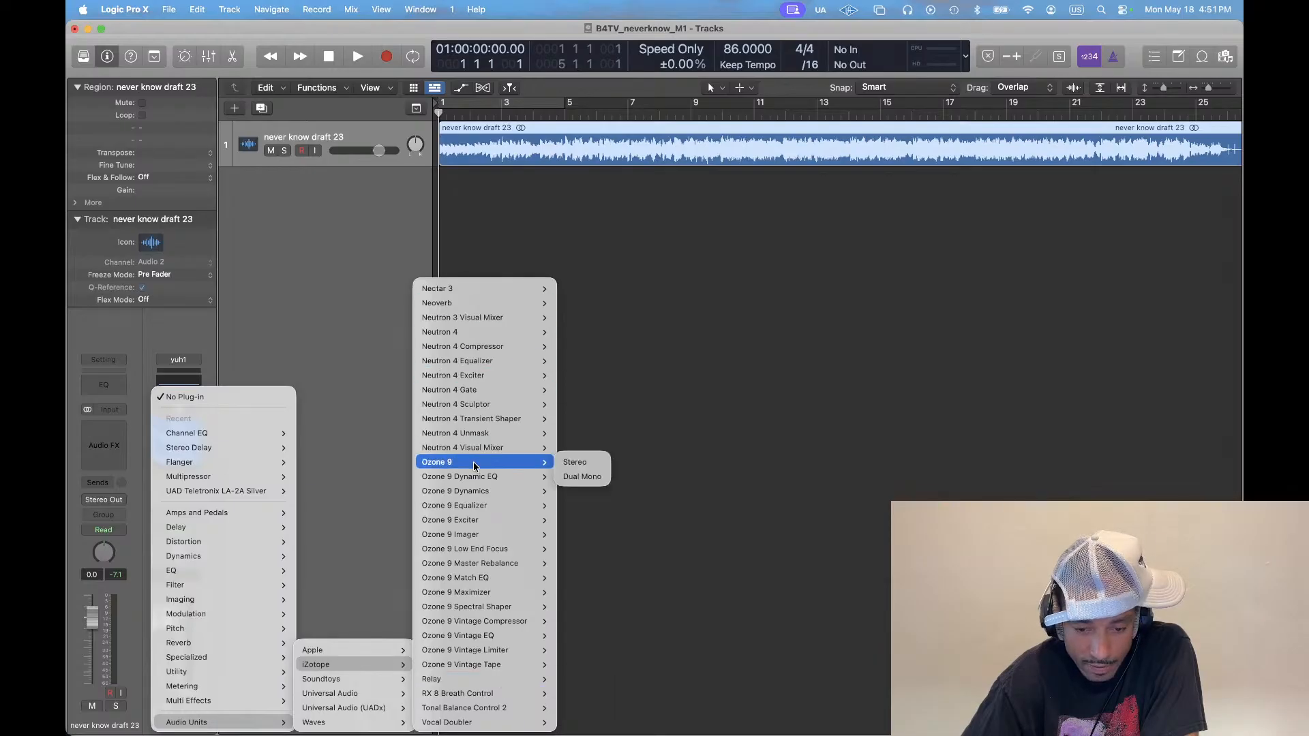
click(569, 464)
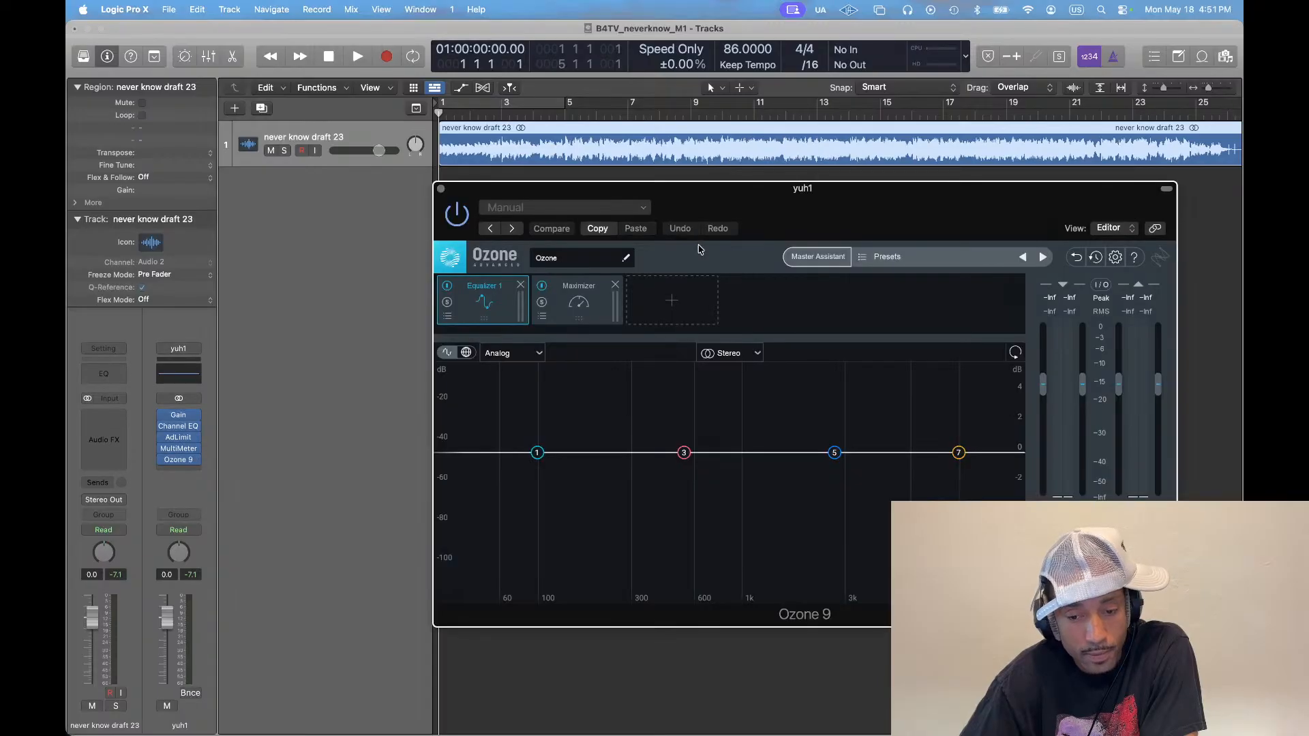
Insert iZotope Tonal Balance Control 2 after Ozone 9 on the output channel and close both plug-in windows
click(187, 472)
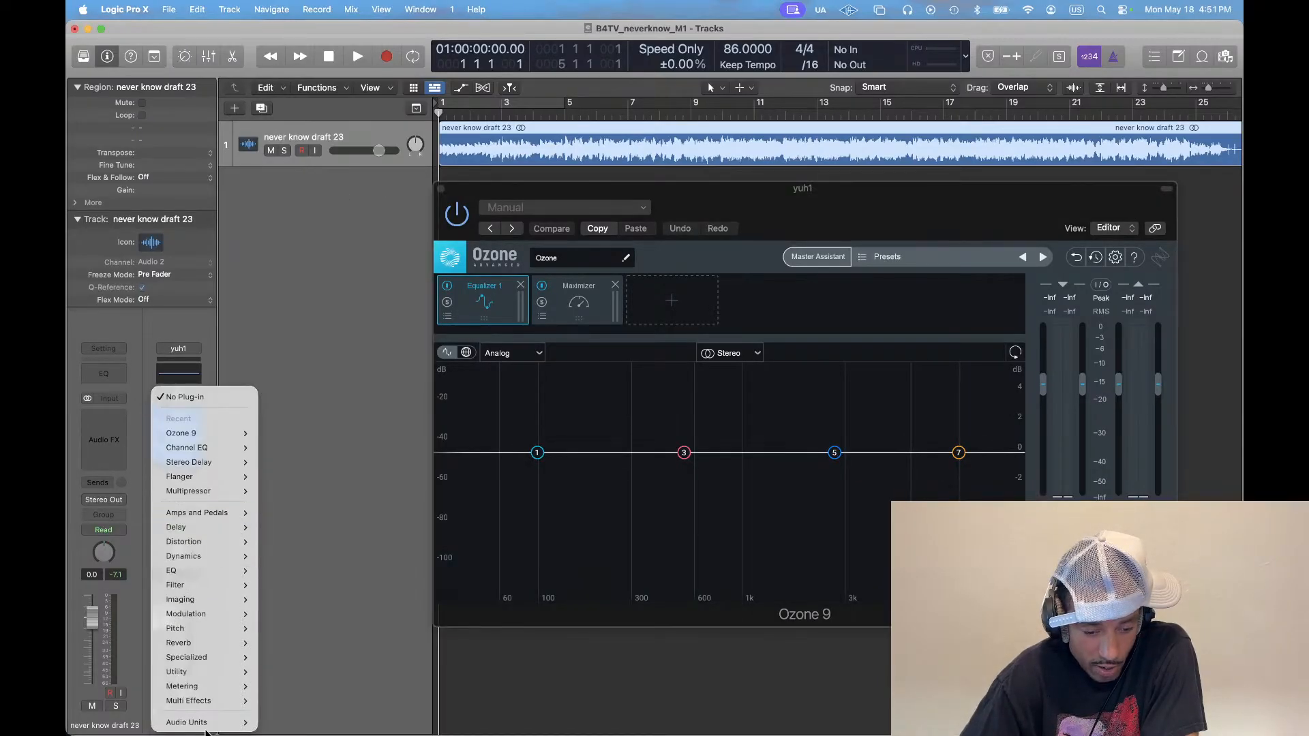
mouse_move(208, 727)
mouse_move(321, 665)
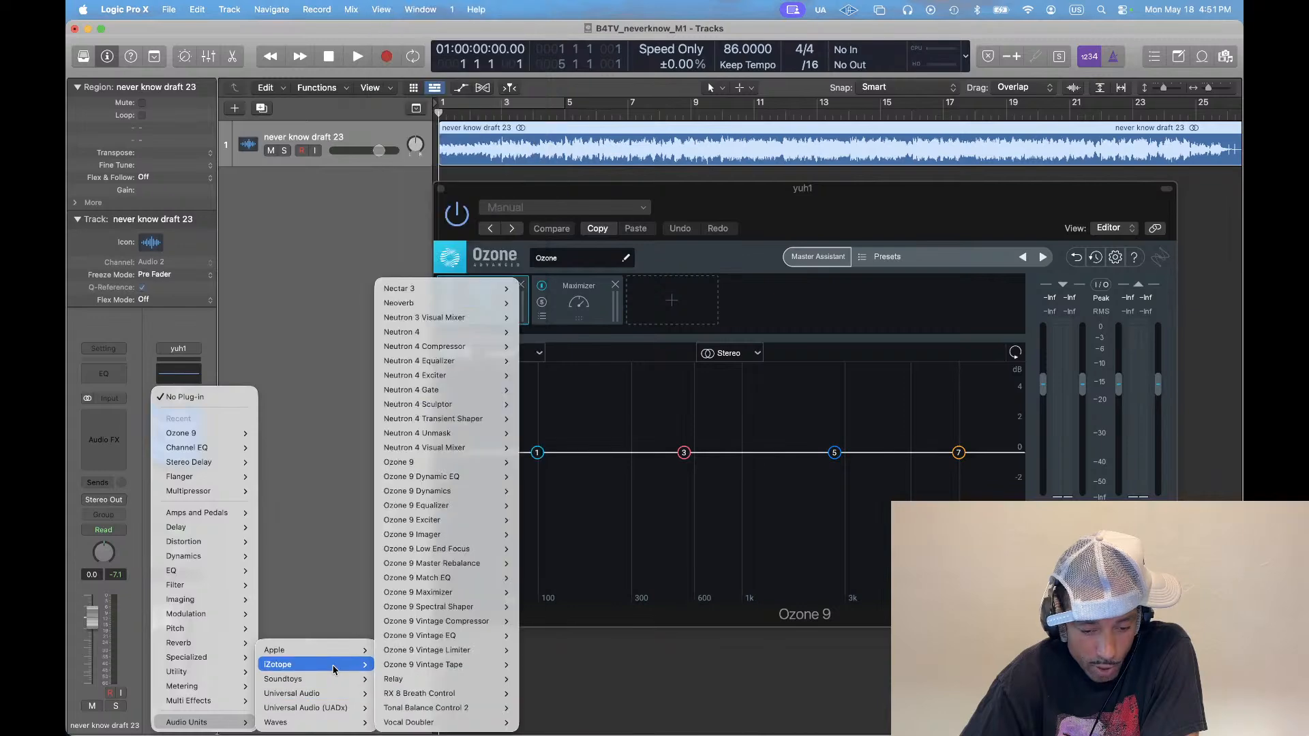
mouse_move(457, 709)
click(540, 709)
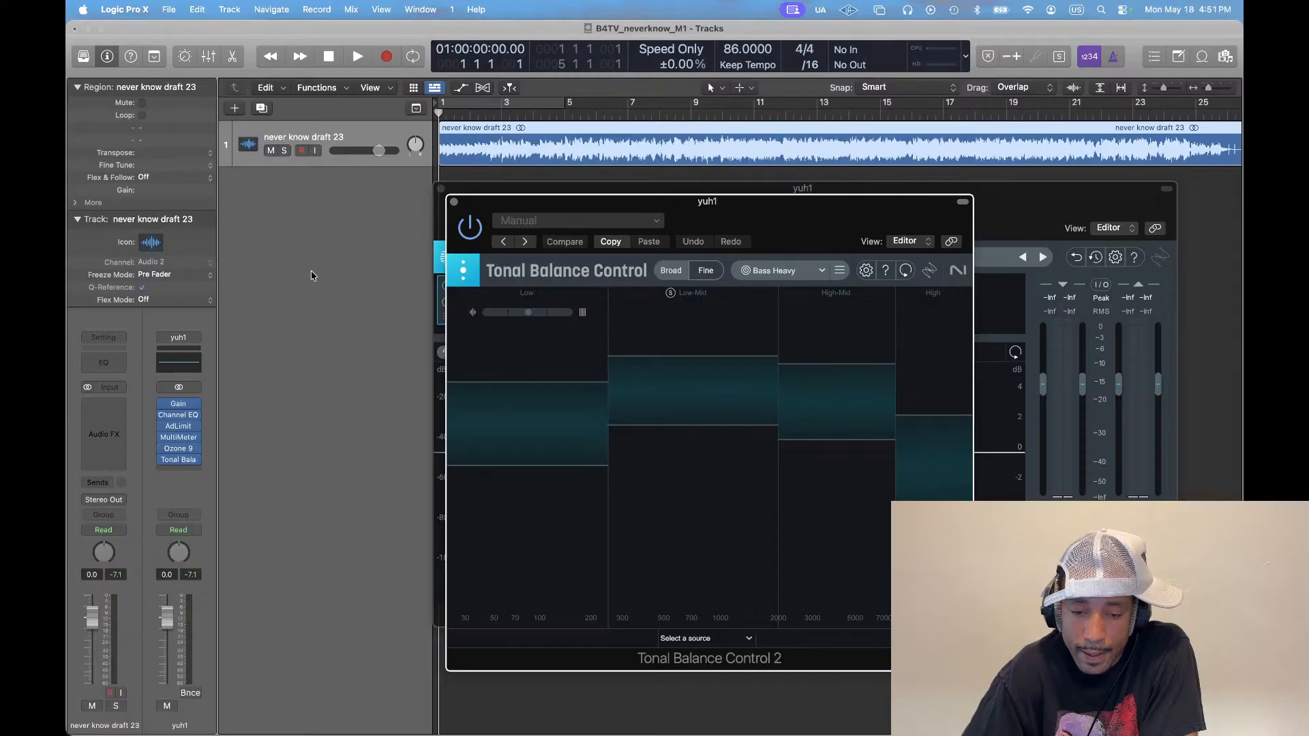
click(453, 202)
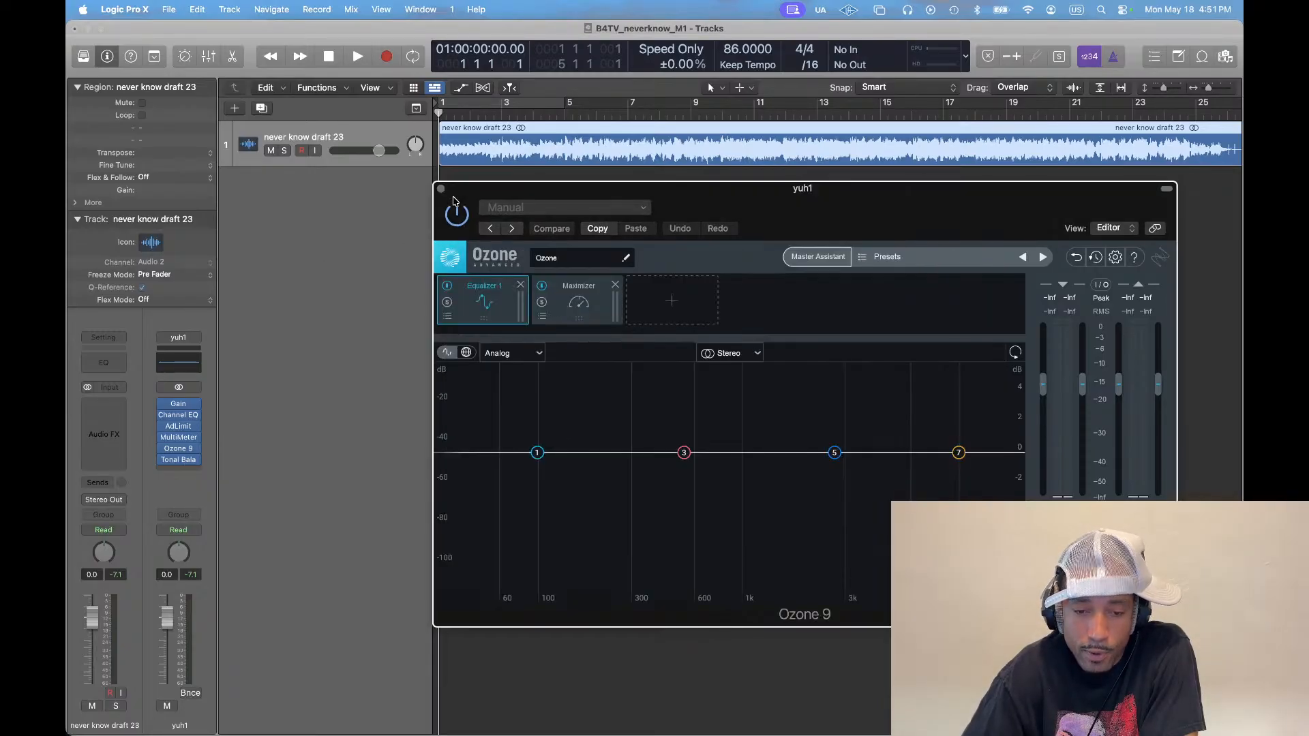
click(441, 190)
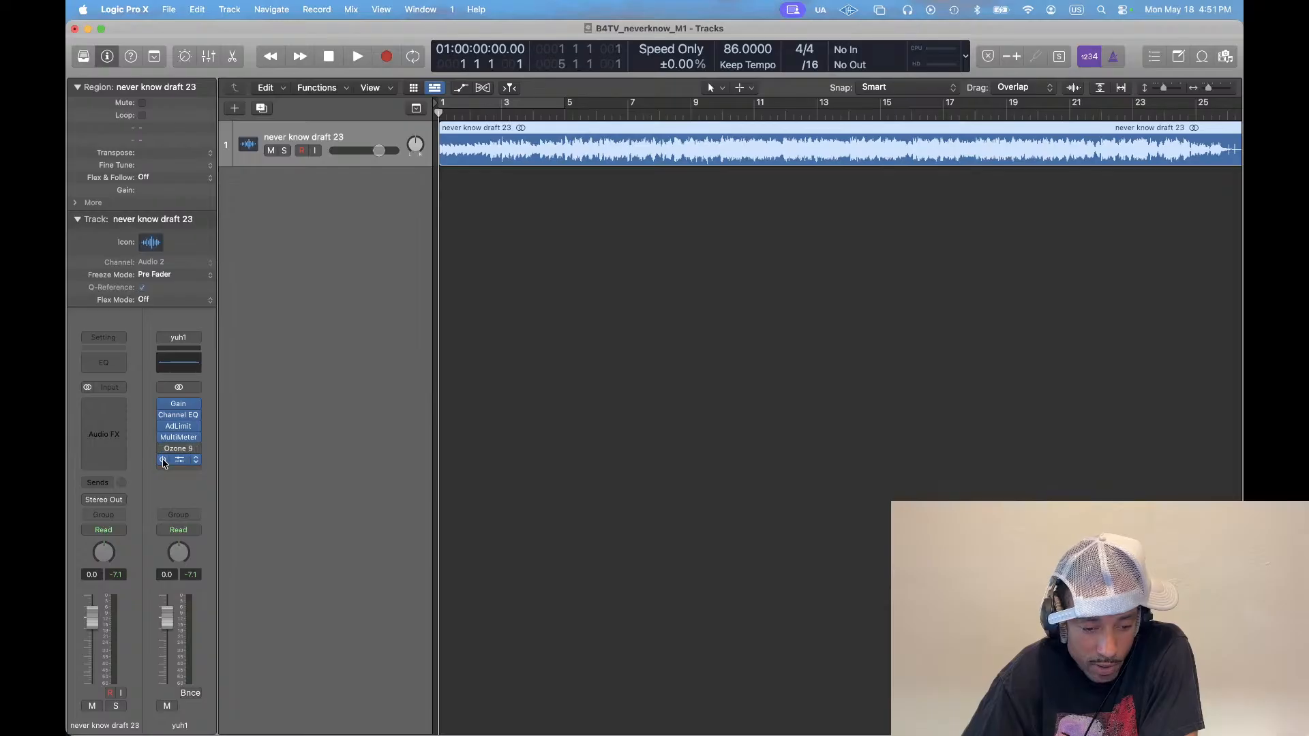
Open the output channel's MultiMeter in the free area of the workspace and bypass the Adaptive Limiter
click(182, 440)
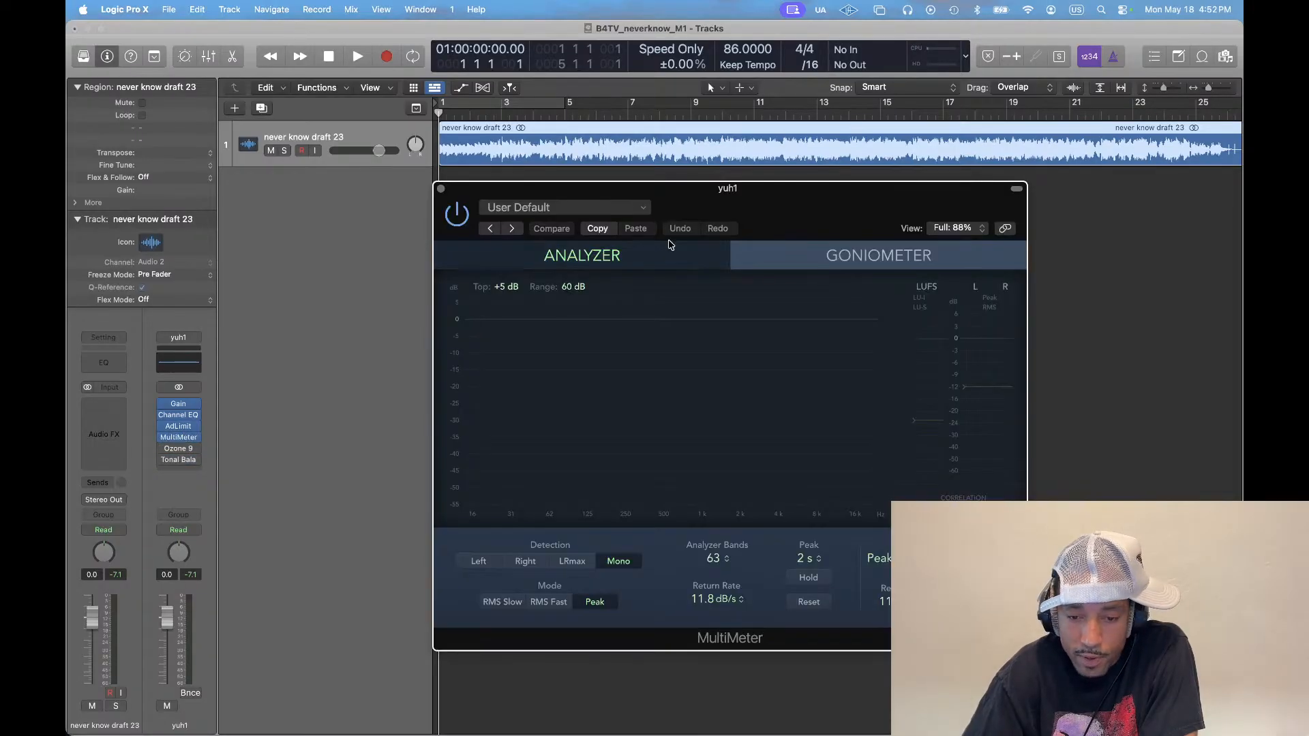
drag(766, 219, 974, 116)
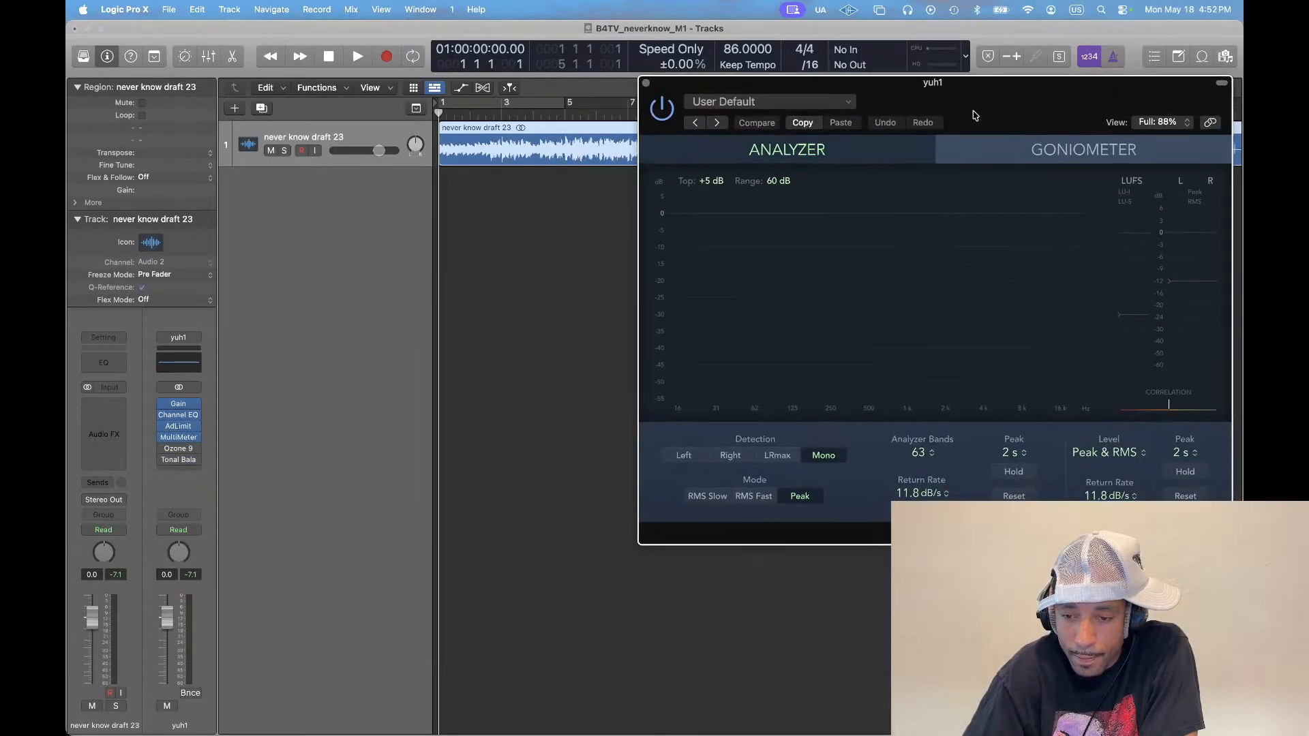
click(164, 430)
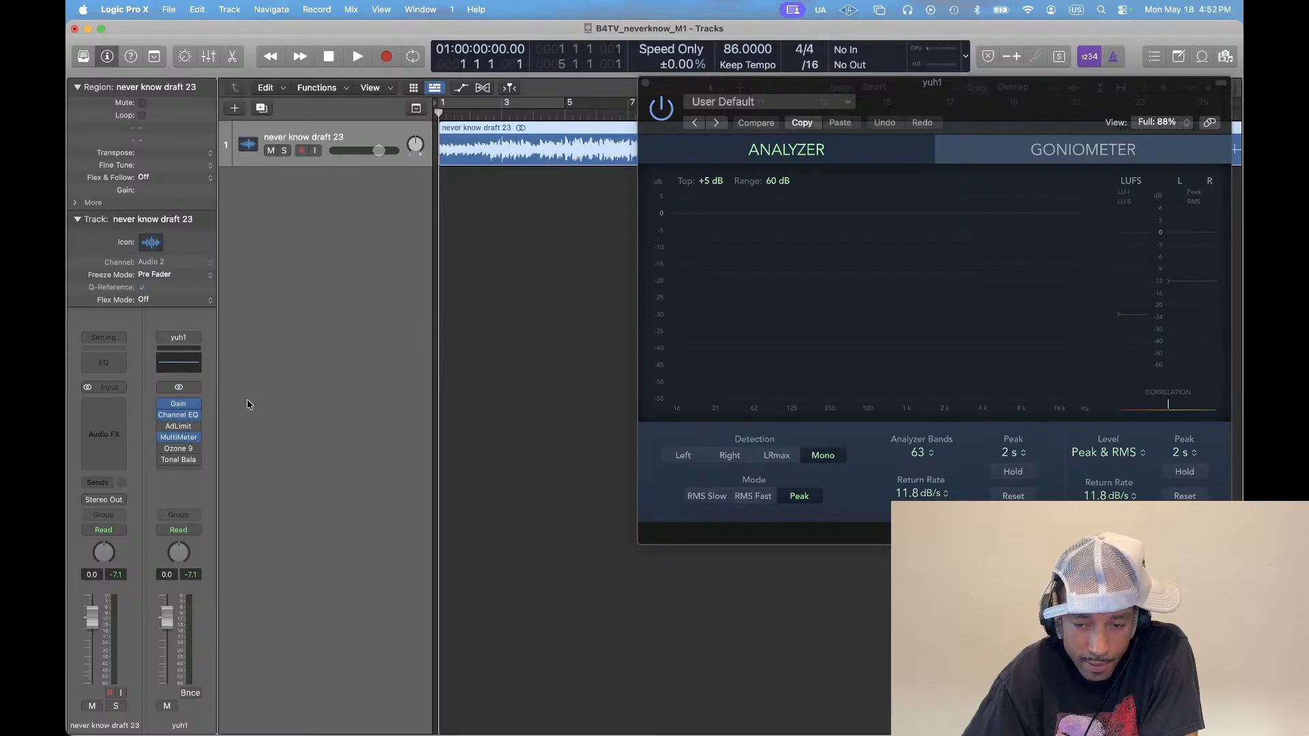
drag(1088, 110, 1061, 146)
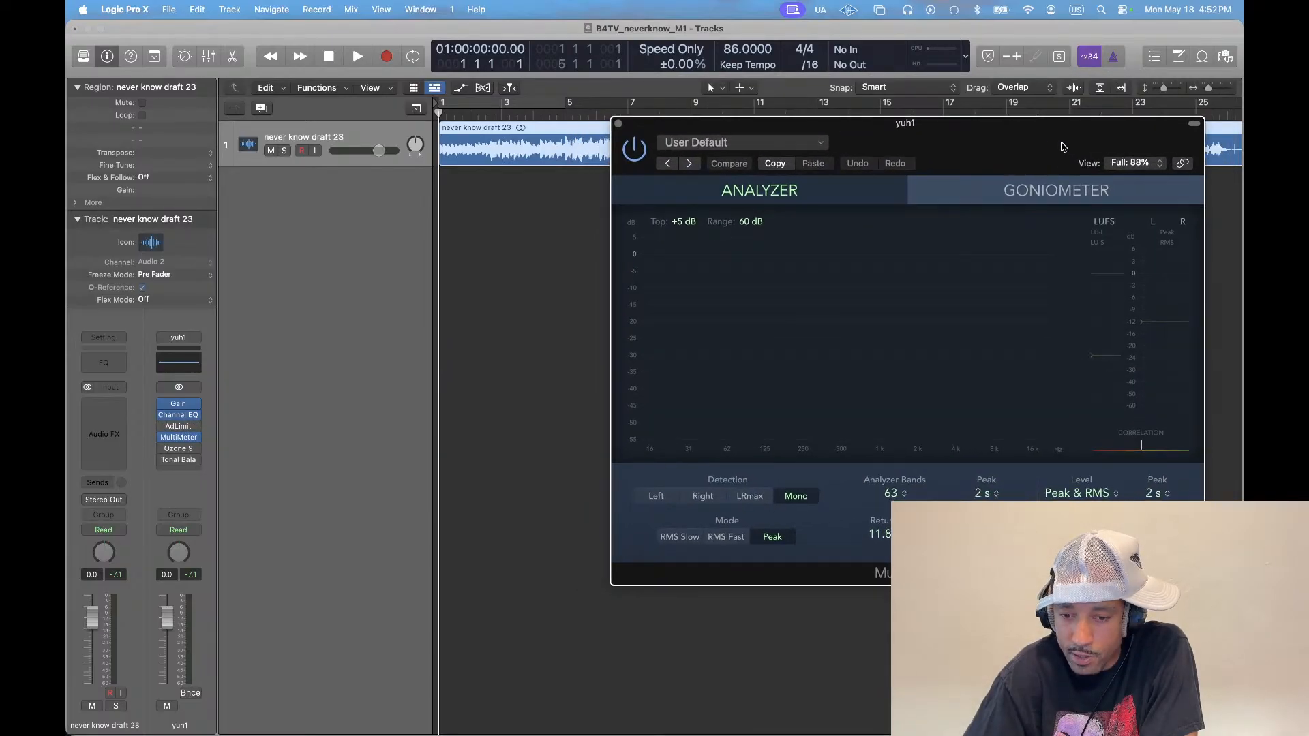
Play the song with the MultiMeter's Goniometer shown, briefly check the stream in Streamlabs Desktop, and raise the system volume
click(1006, 192)
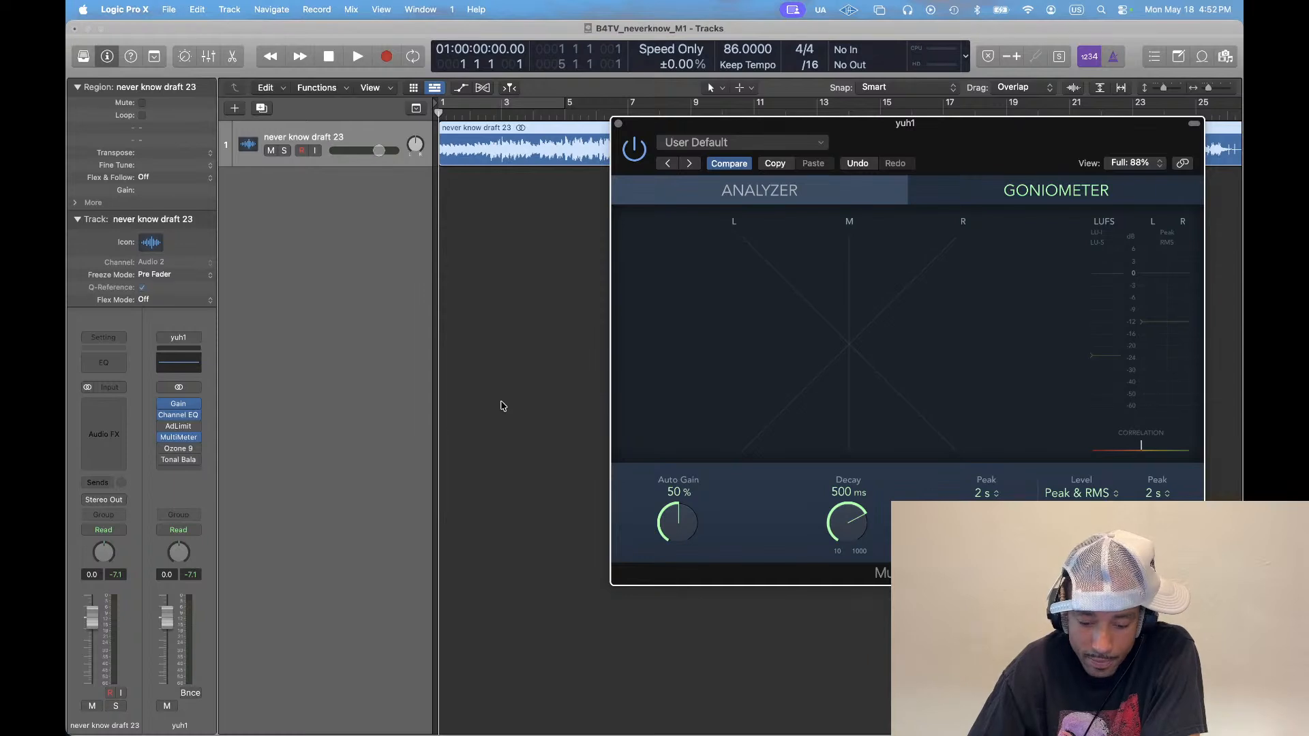
key(space)
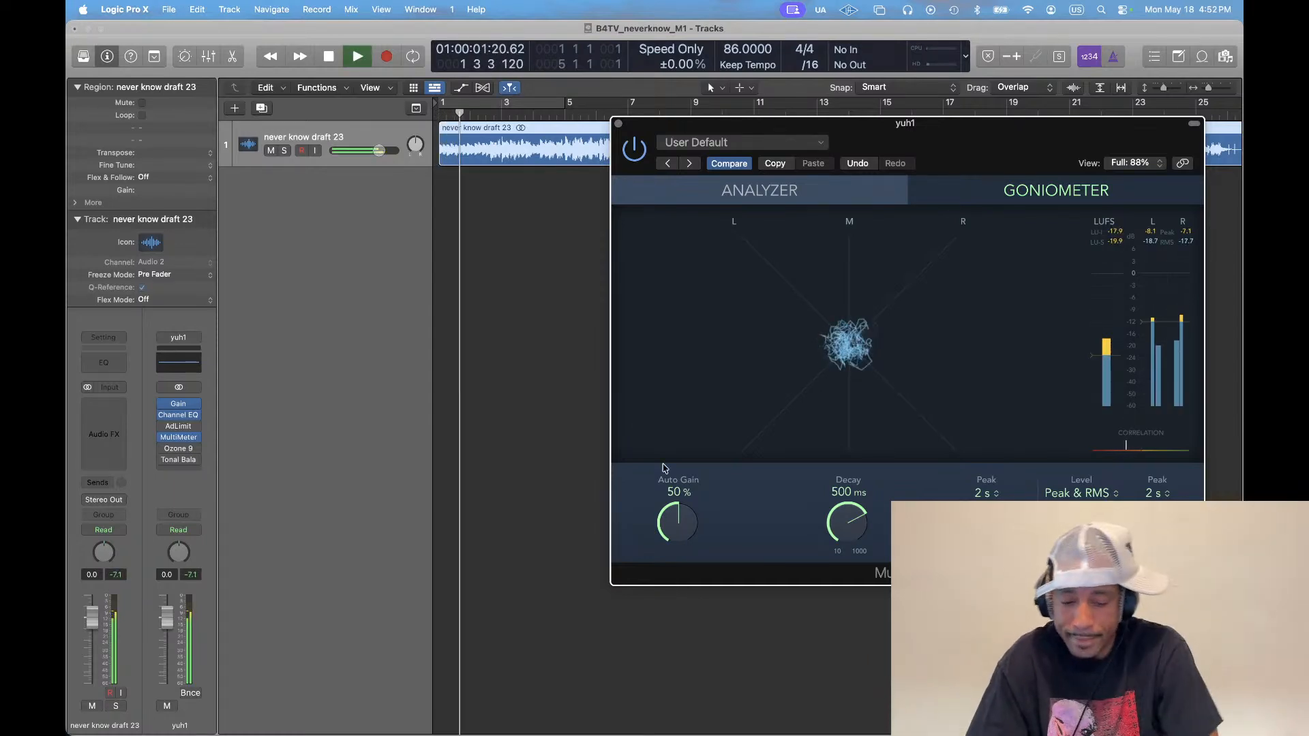
key(super+Tab)
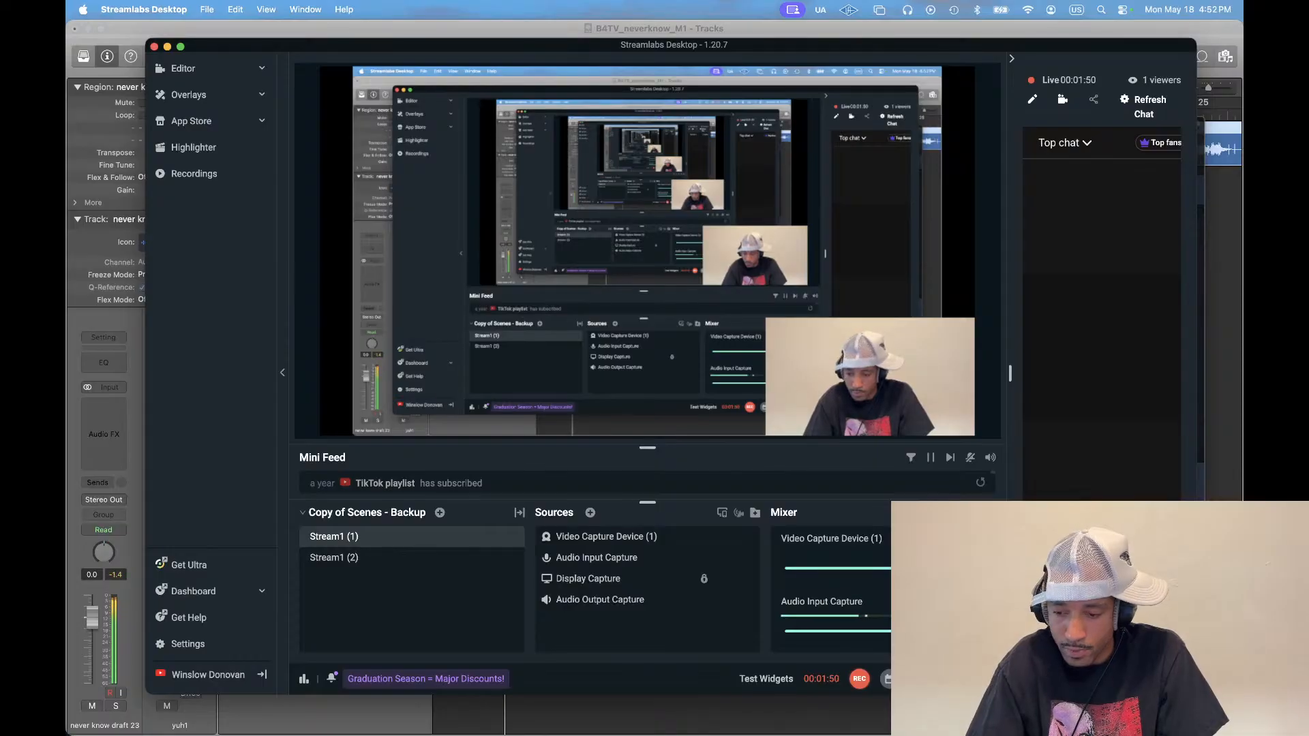
key(super+Tab)
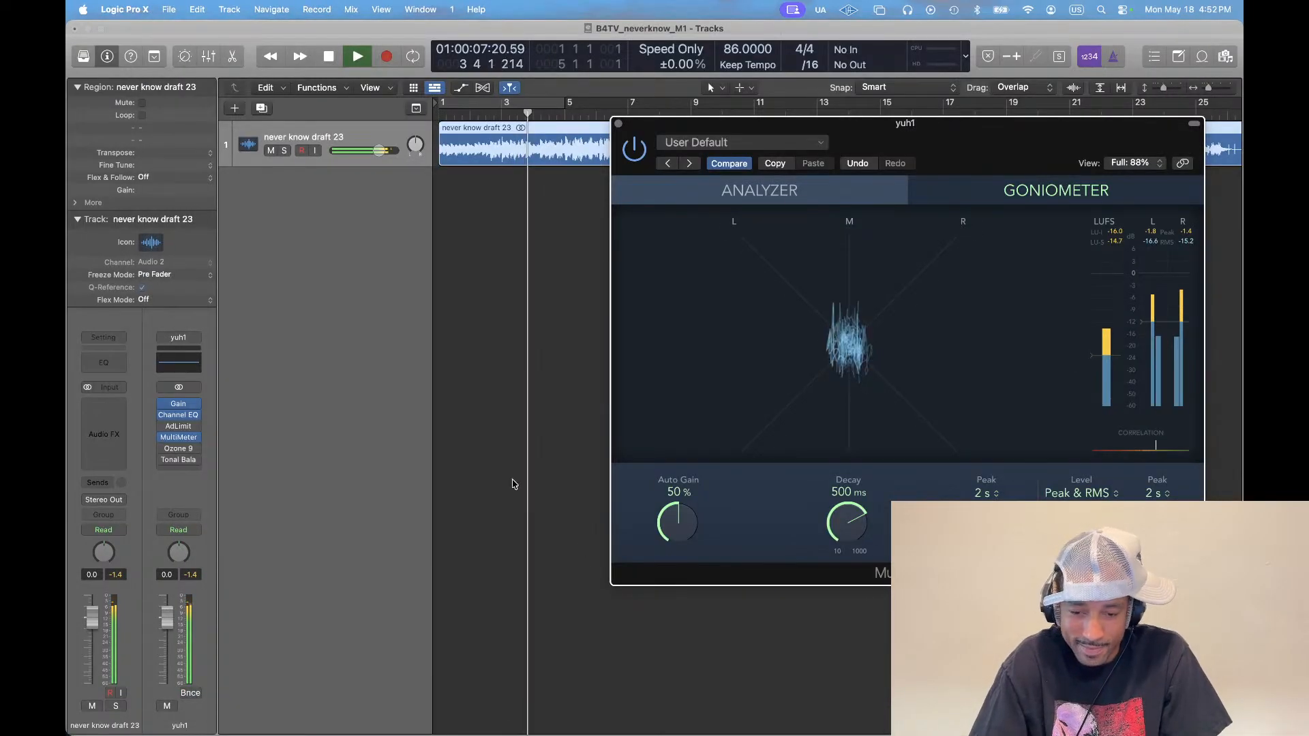
key(XF86AudioRaiseVolume)
key(XF86AudioRaiseVolume)
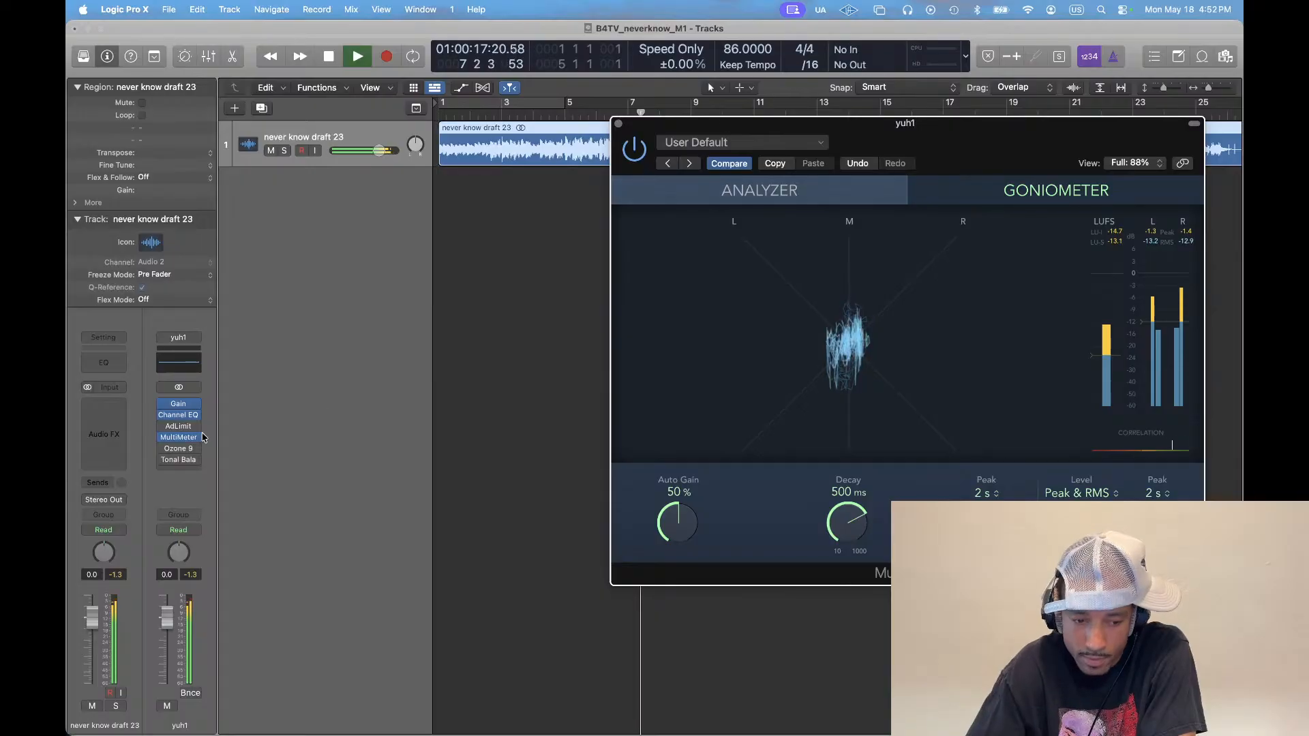
Open the output channel's Adaptive Limiter and arrange its window beside the MultiMeter so that they do not overlap
mouse_move(180, 428)
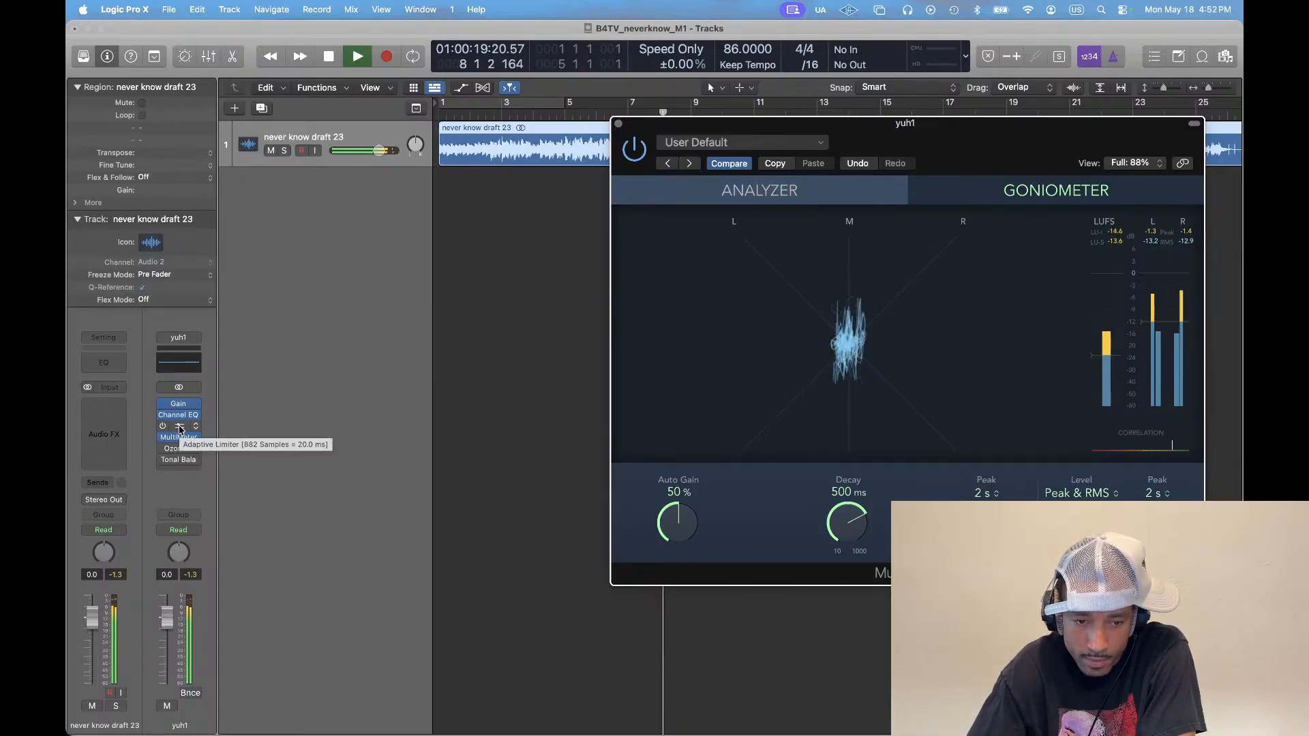
click(180, 428)
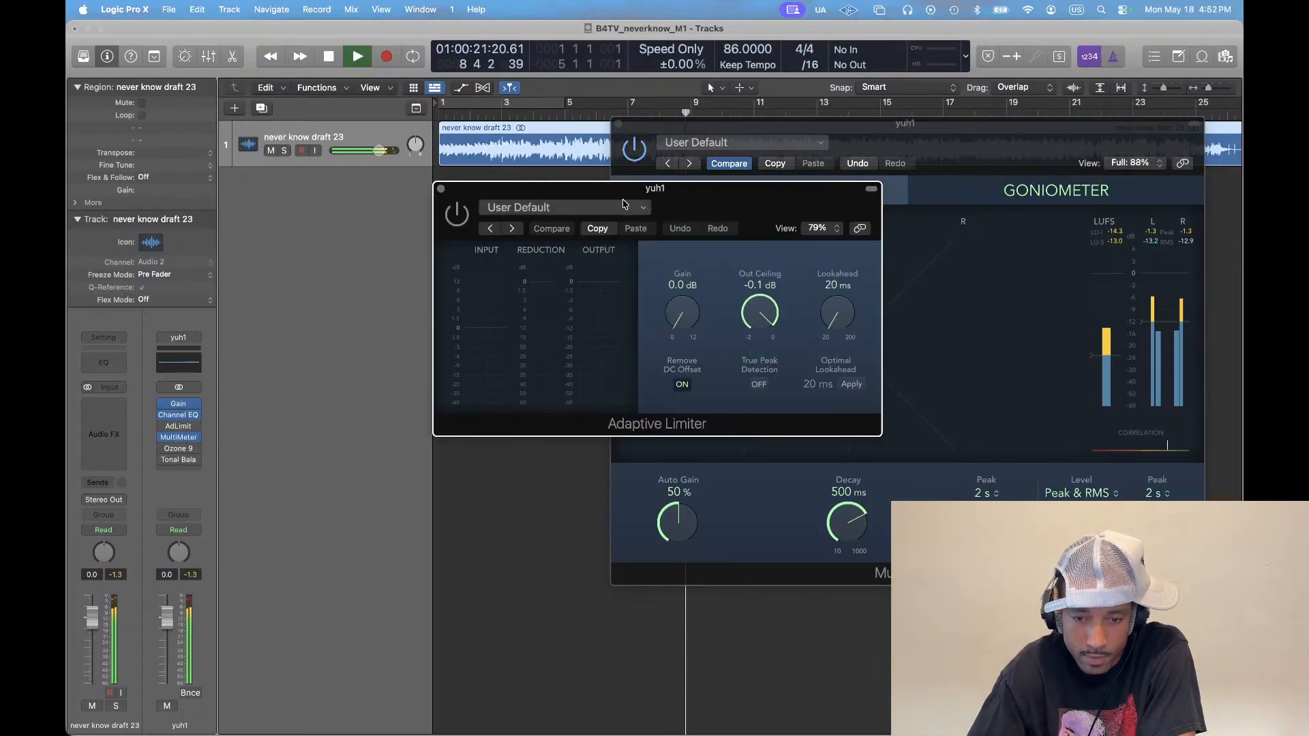
drag(608, 188, 310, 189)
drag(966, 139, 978, 138)
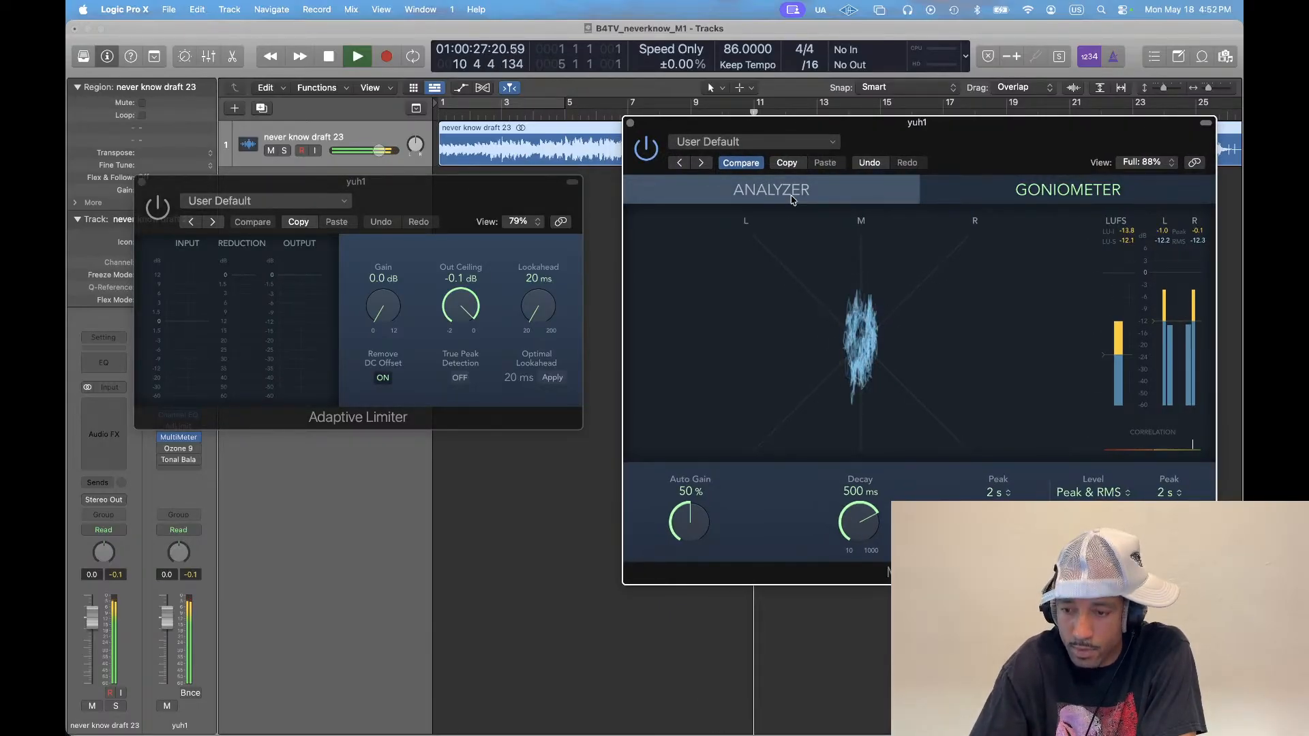
Keep monitoring the playing song, move the MultiMeter below the track's waveform and switch it to the Analyzer view
key(XF86AudioLowerVolume)
key(XF86AudioRaiseVolume)
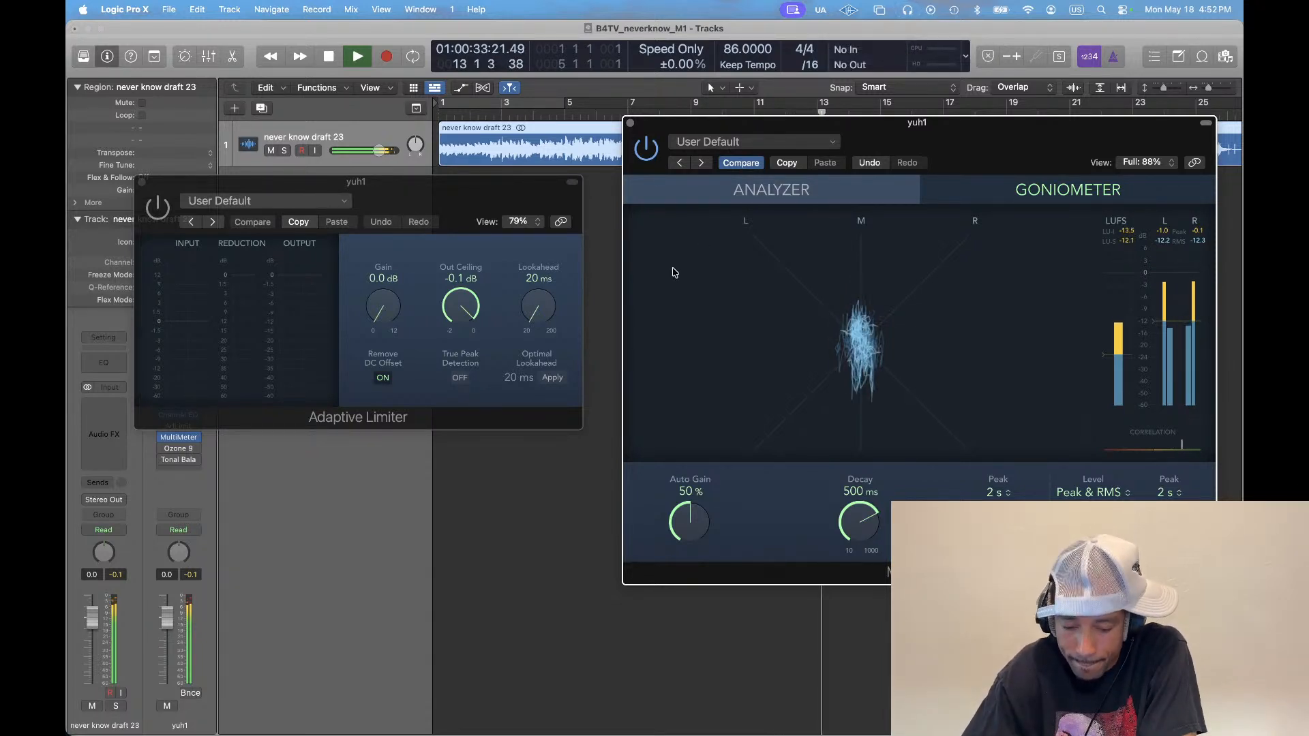
drag(922, 122, 903, 205)
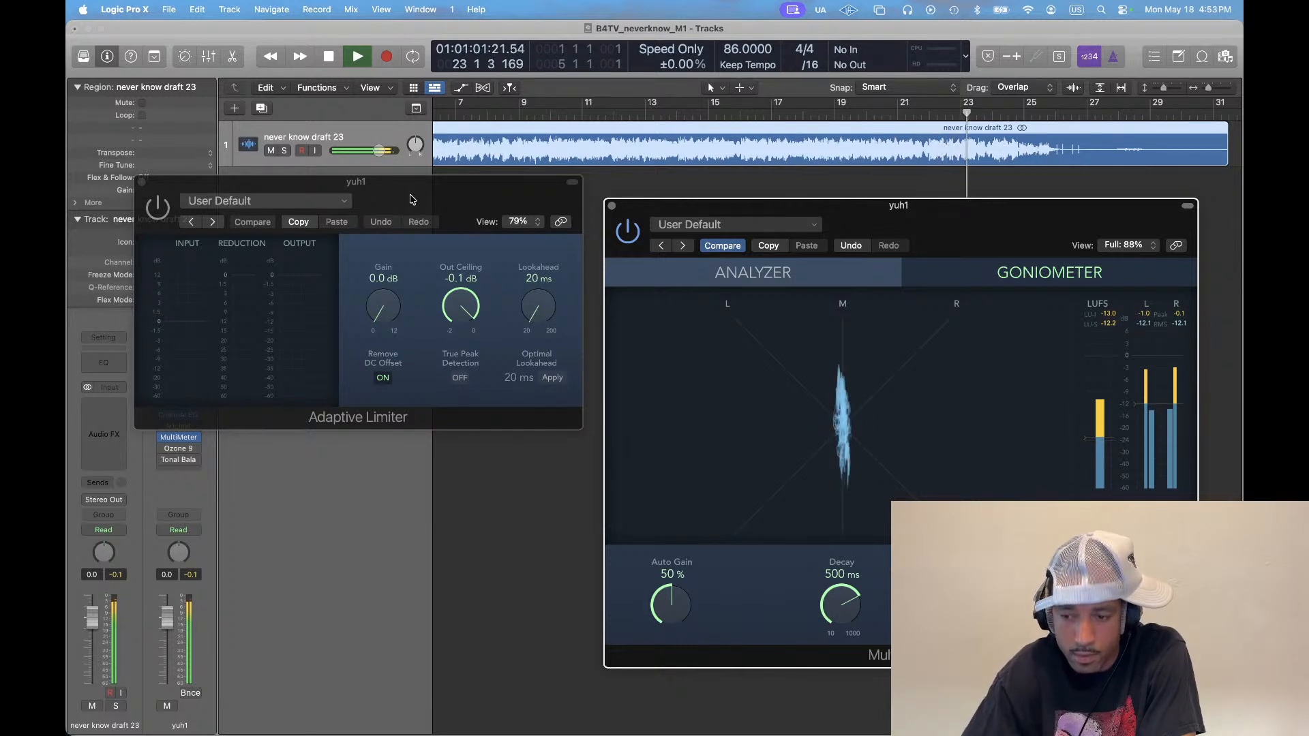
click(838, 283)
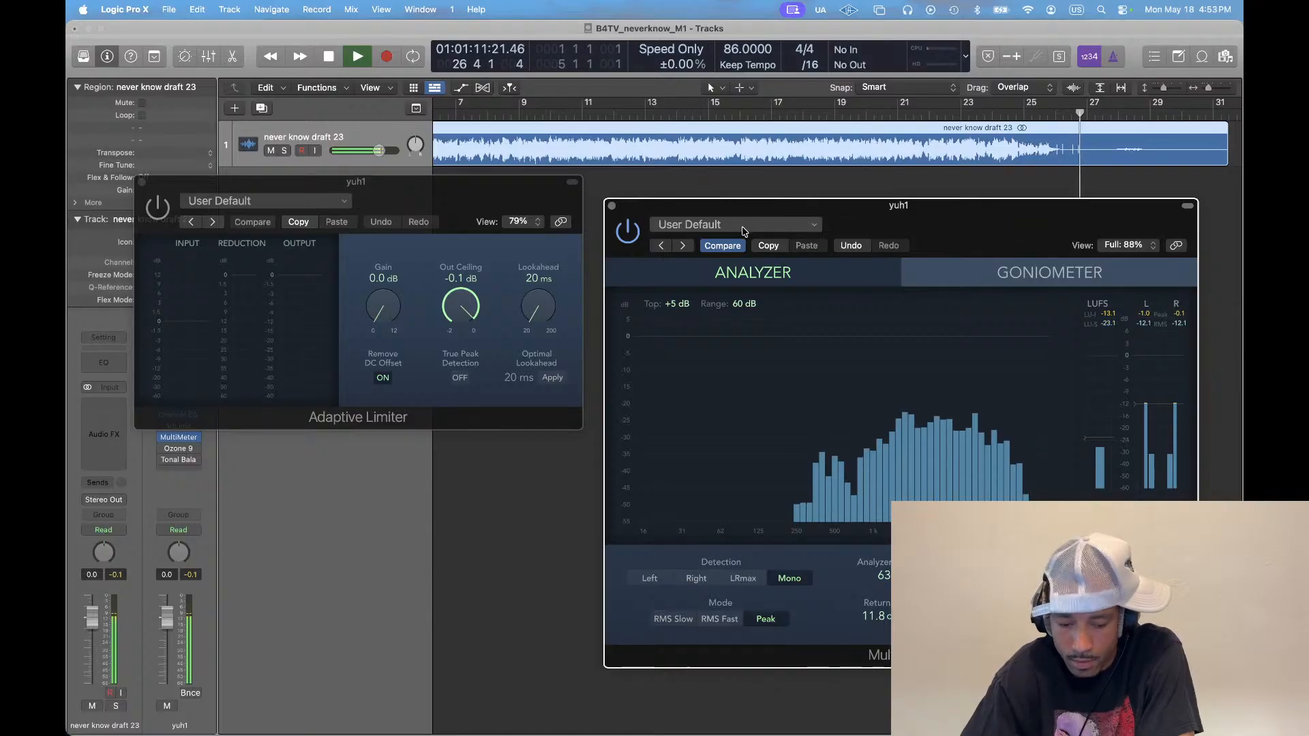
Check the stream in Streamlabs Desktop, return to Logic Pro X and place the stopped playhead at bar 20
key(super+Tab)
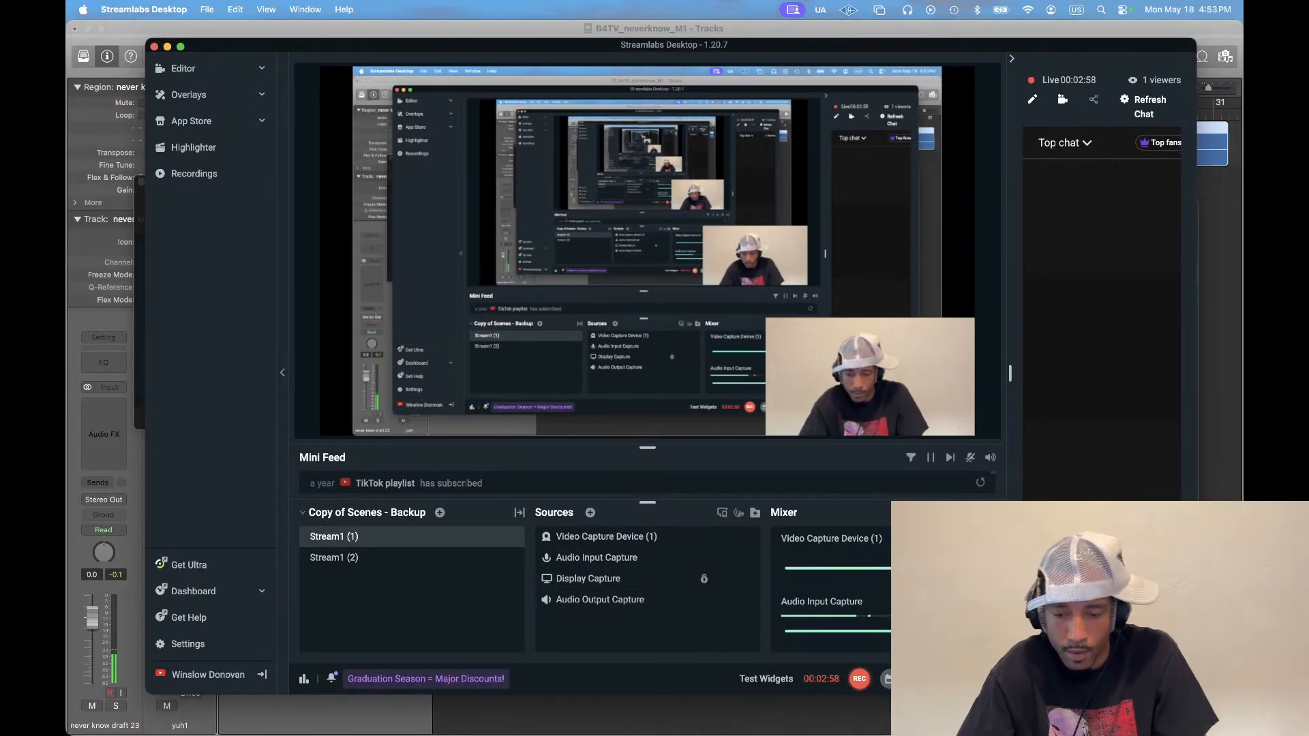
click(1231, 373)
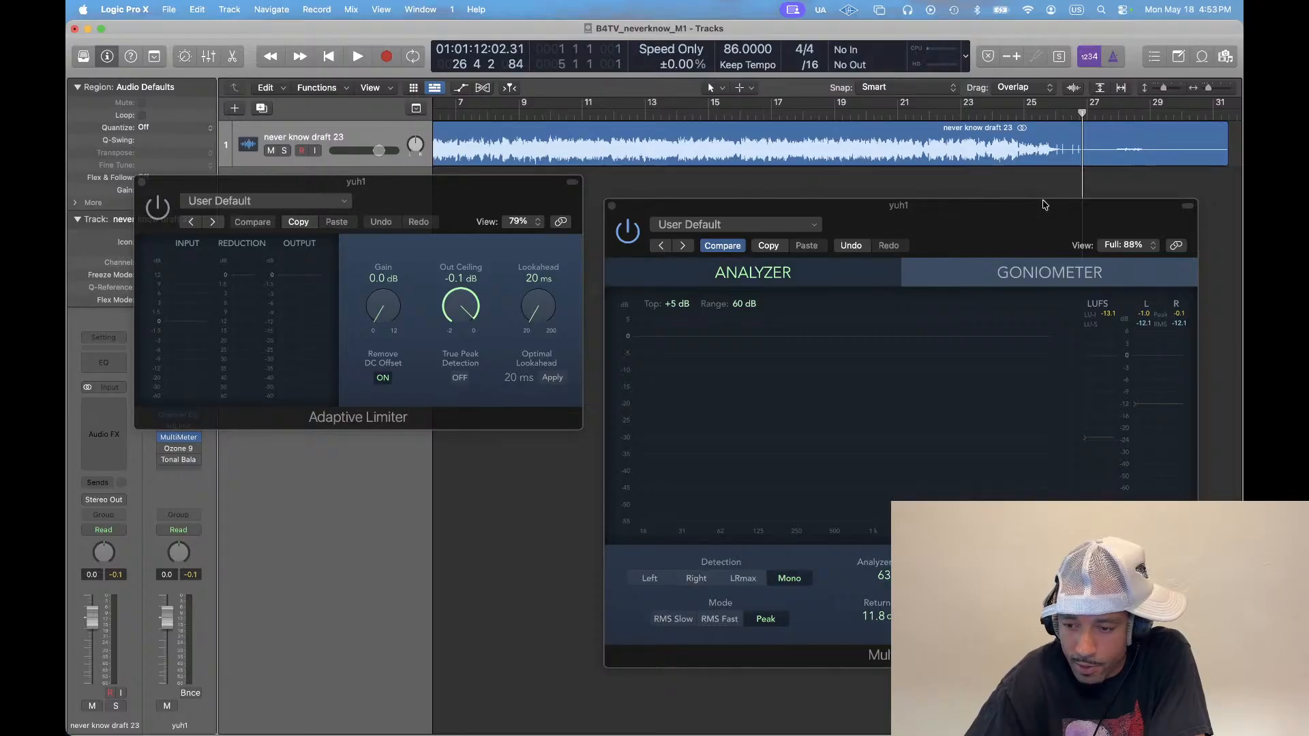
click(866, 114)
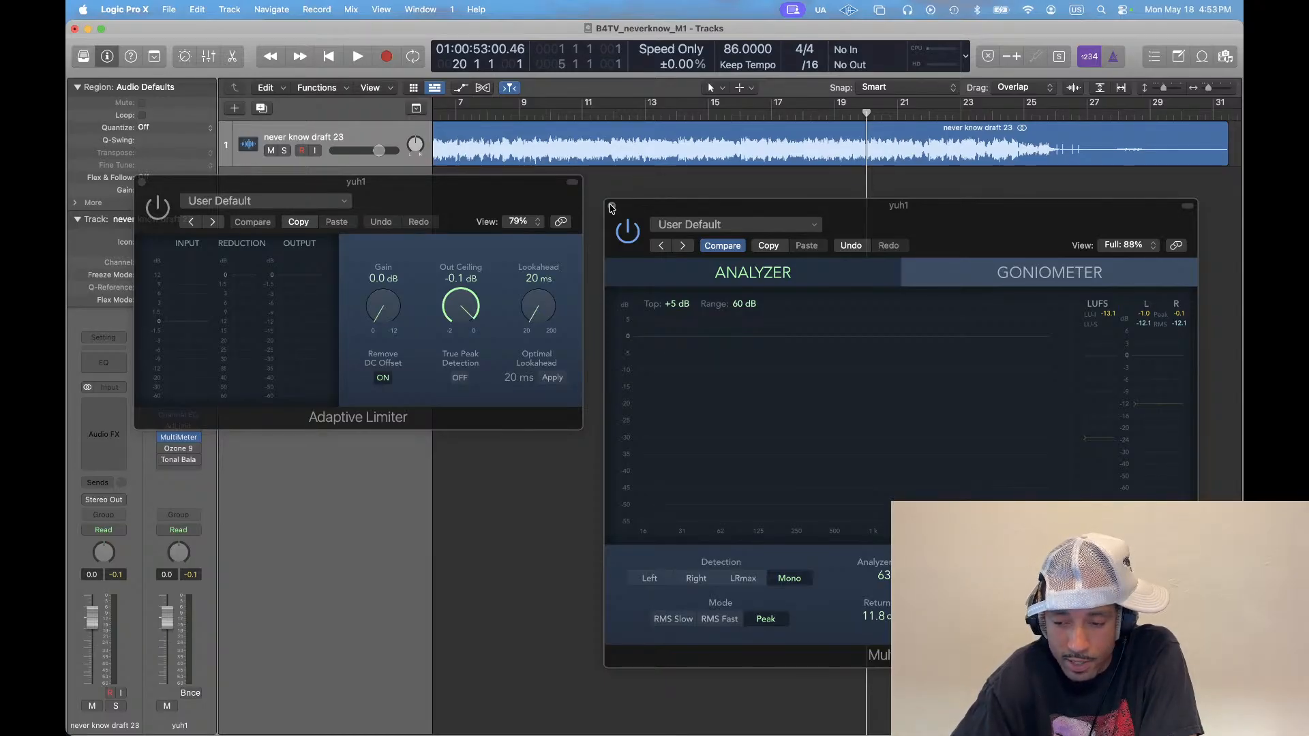
Close the Adaptive Limiter, look at the stream in Streamlabs Desktop, and reopen the limiter in Logic Pro X
click(141, 182)
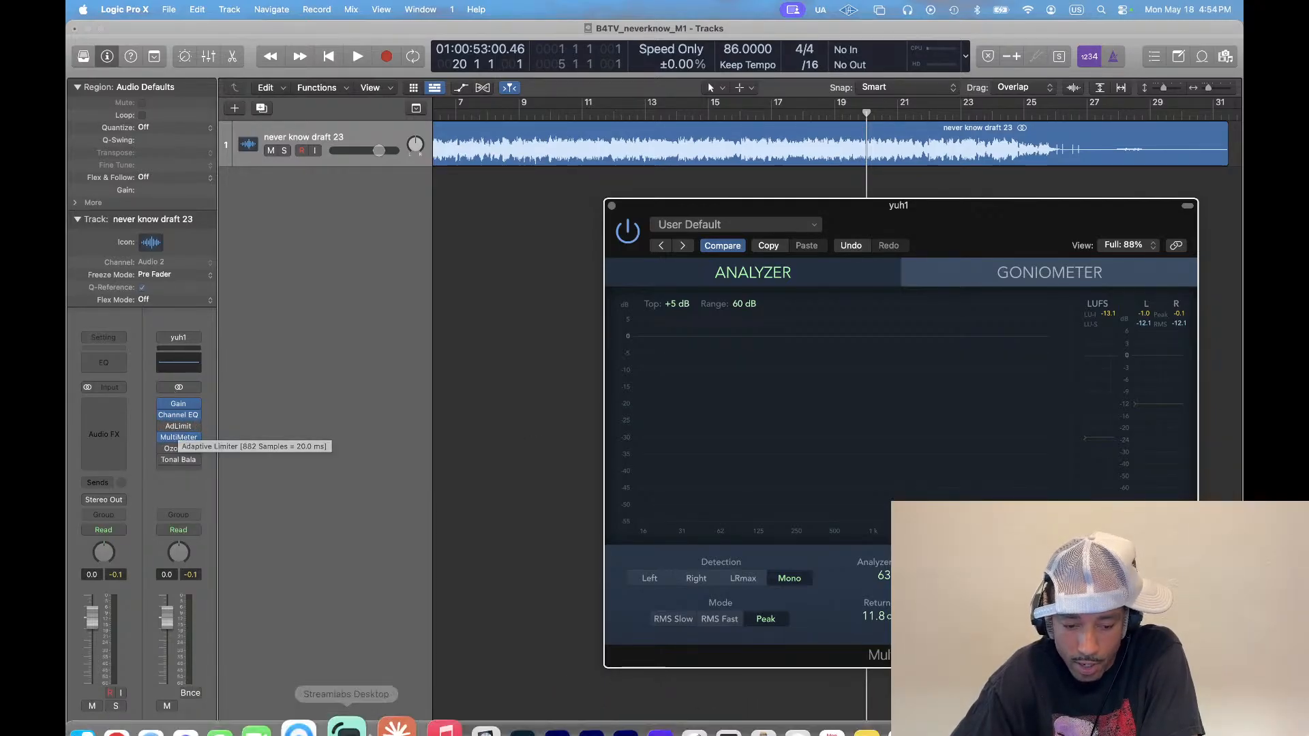
click(329, 691)
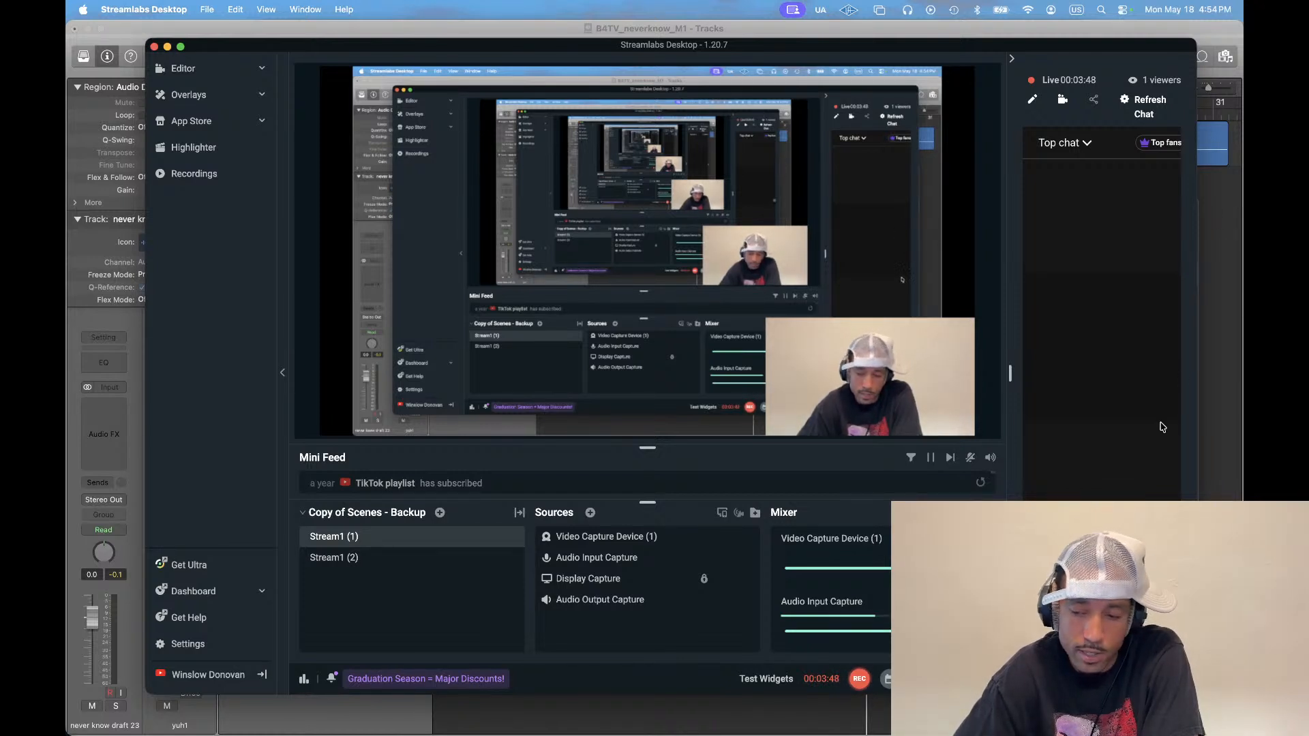
click(1231, 228)
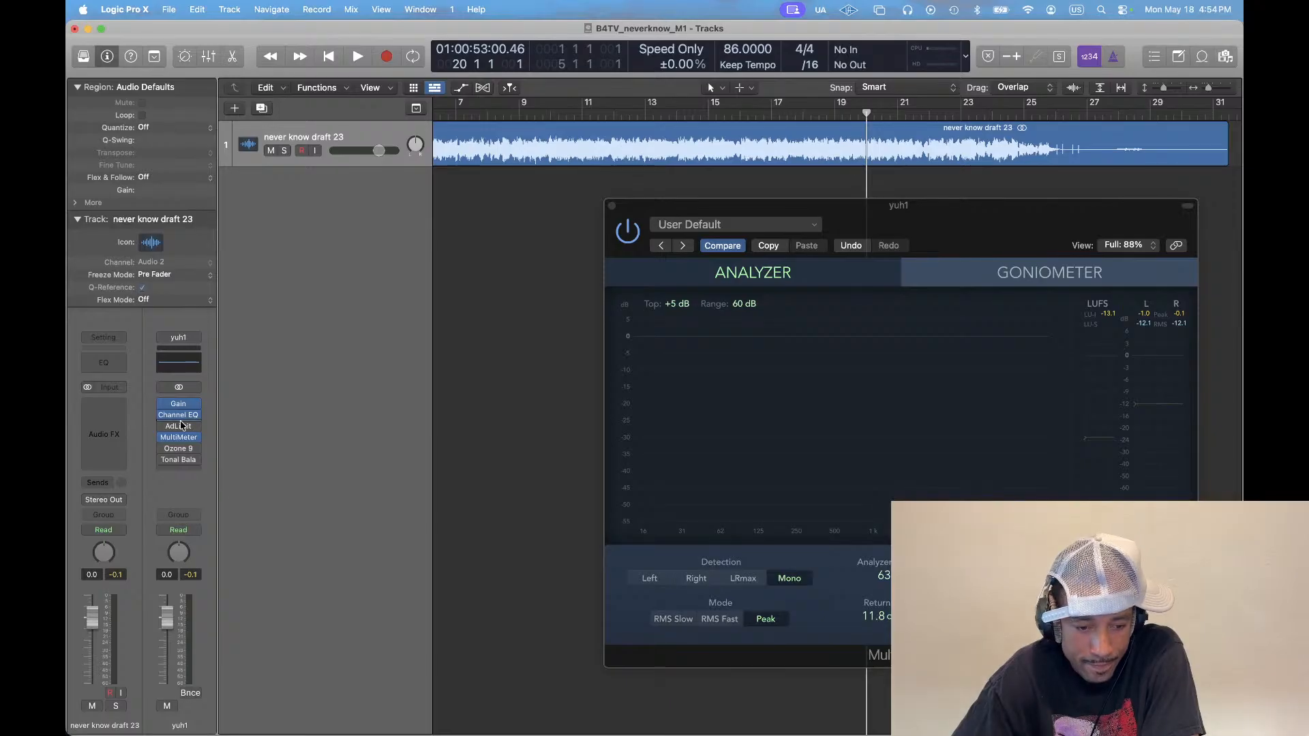
click(180, 427)
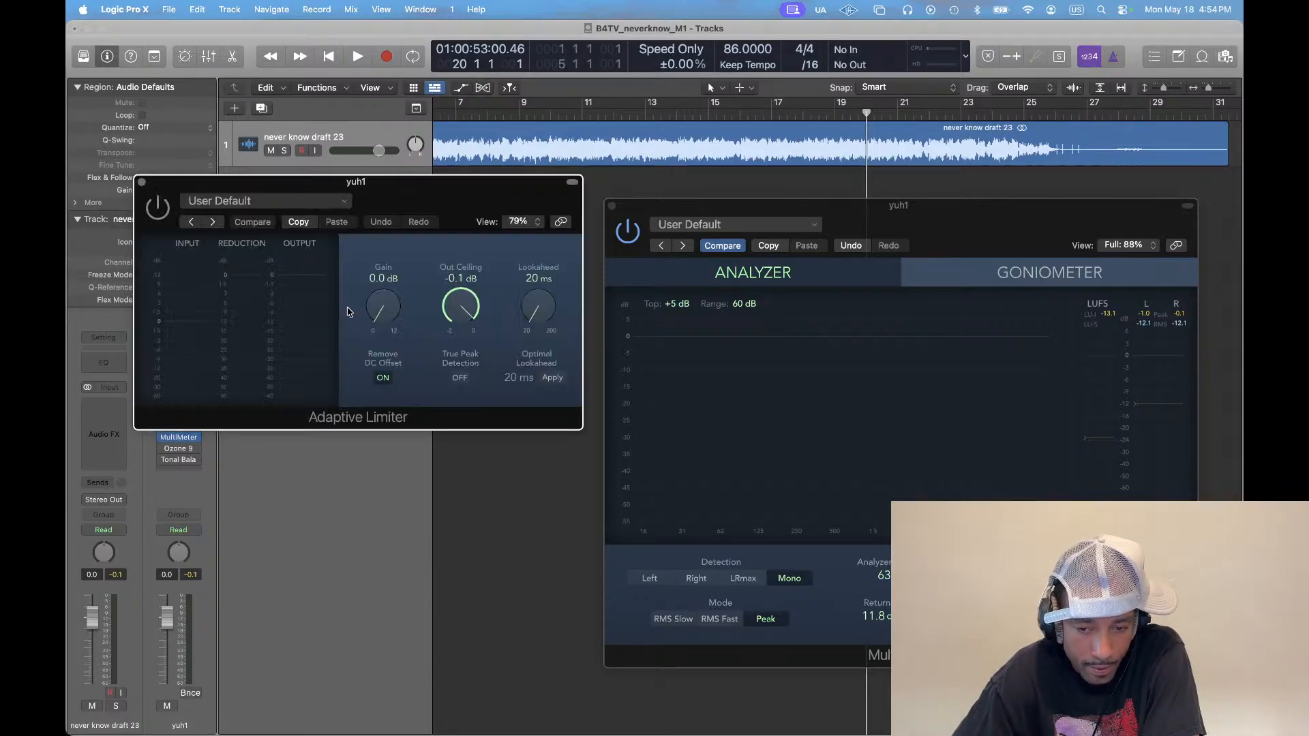
Move the MultiMeter higher beside the Adaptive Limiter, enlarge the Streamlabs Desktop window and its live chat area, and return to Logic Pro X
drag(951, 234, 977, 204)
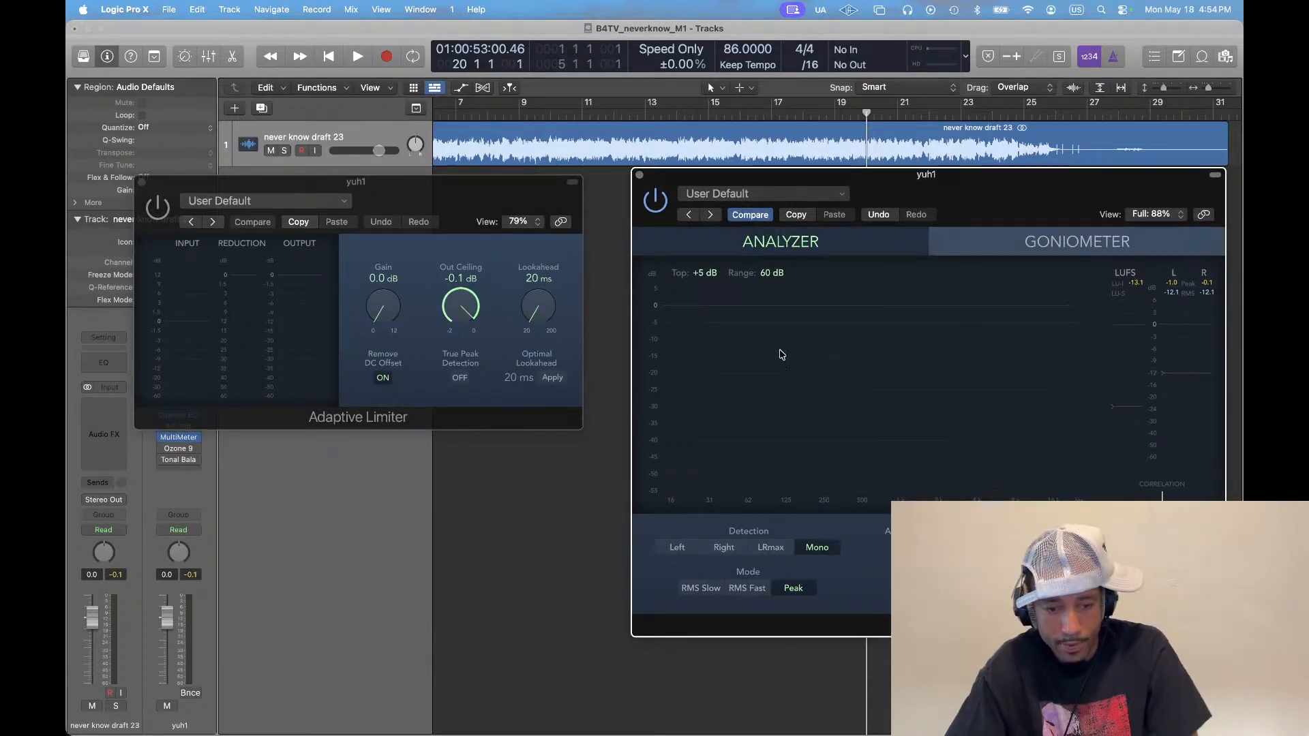
key(super+Tab)
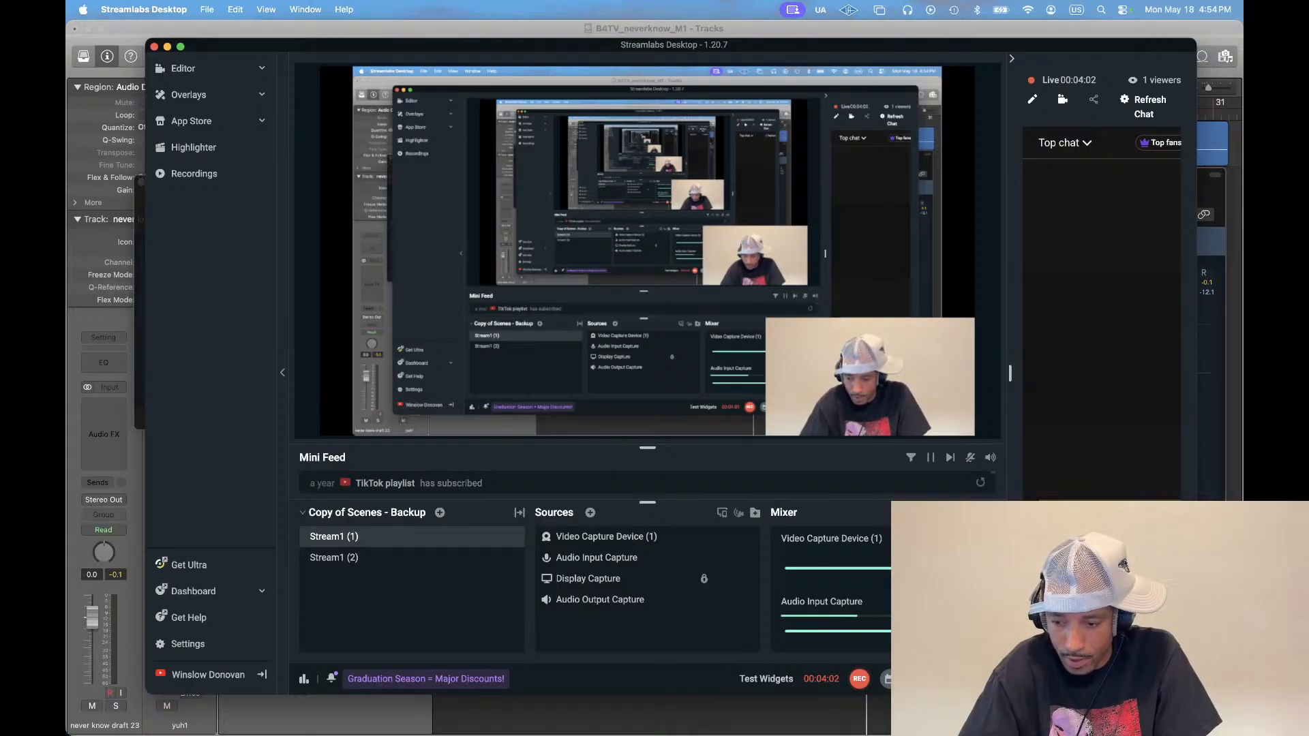
drag(1197, 580, 1243, 580)
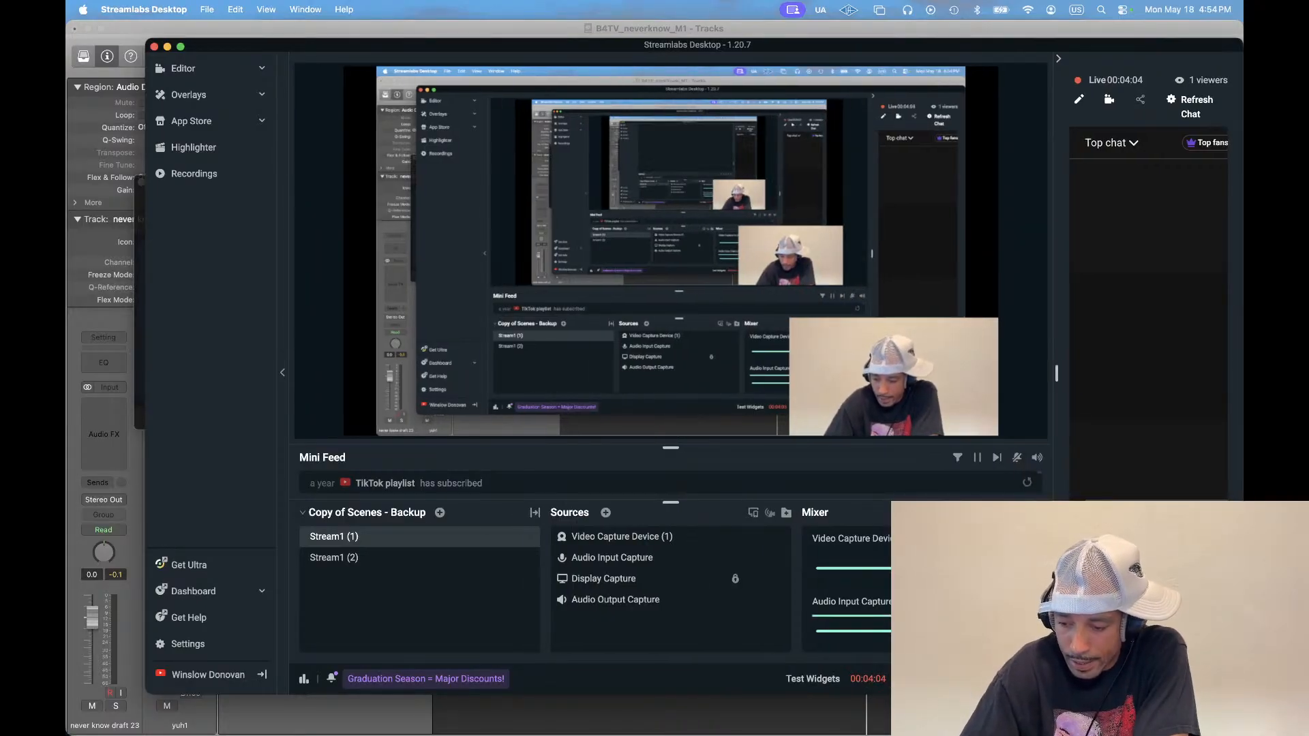
click(1058, 60)
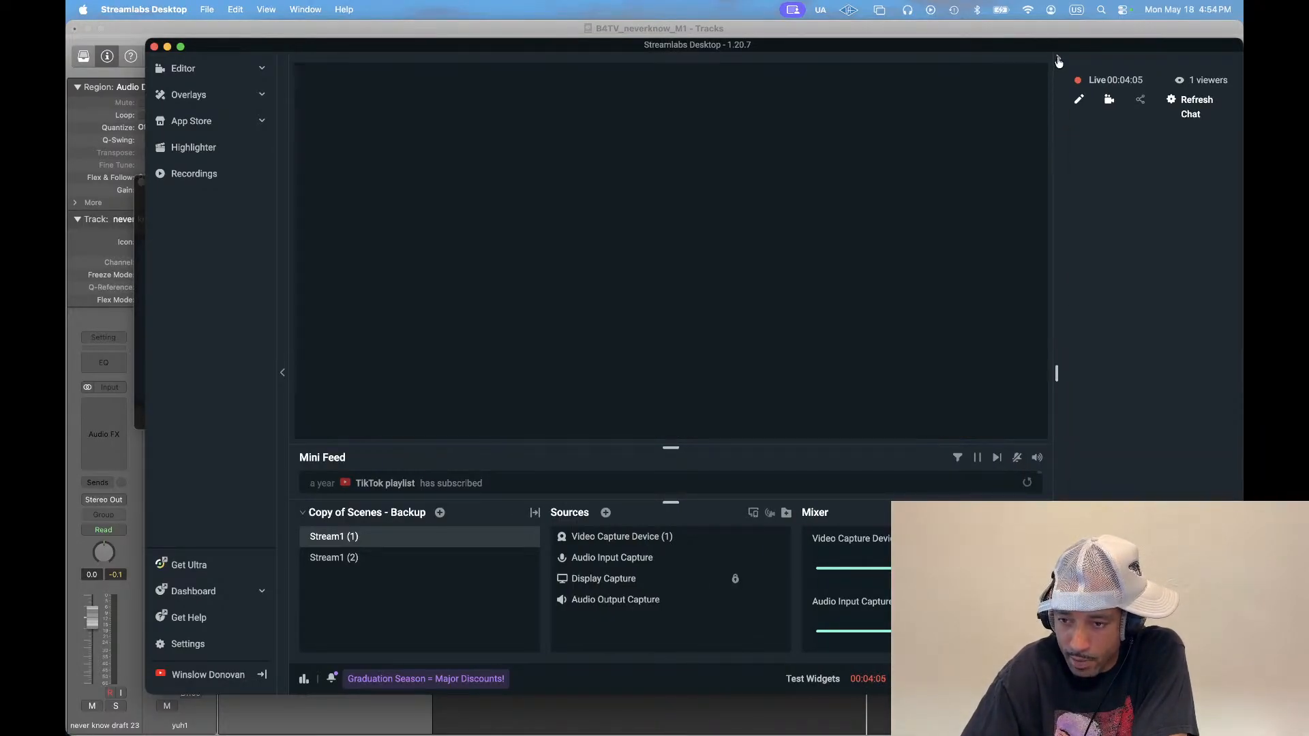
click(1239, 376)
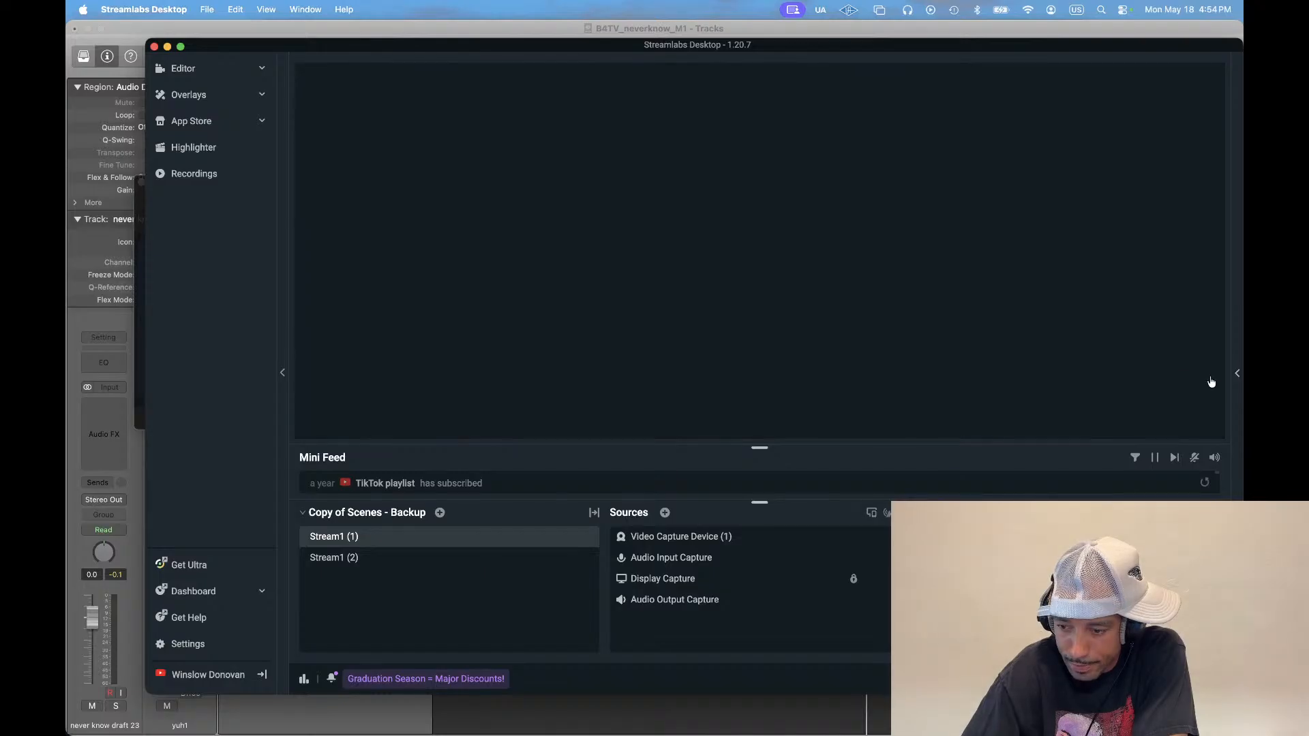
drag(1054, 305, 1001, 330)
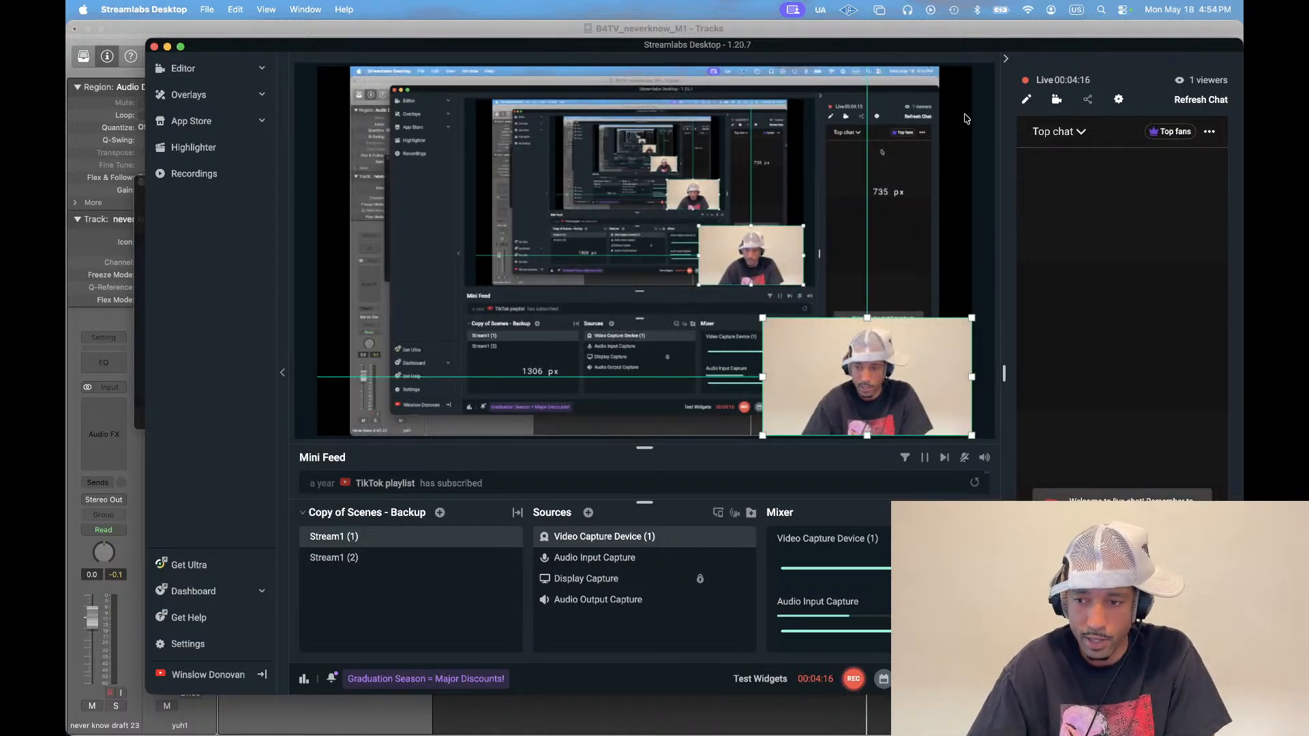
drag(851, 49, 818, 56)
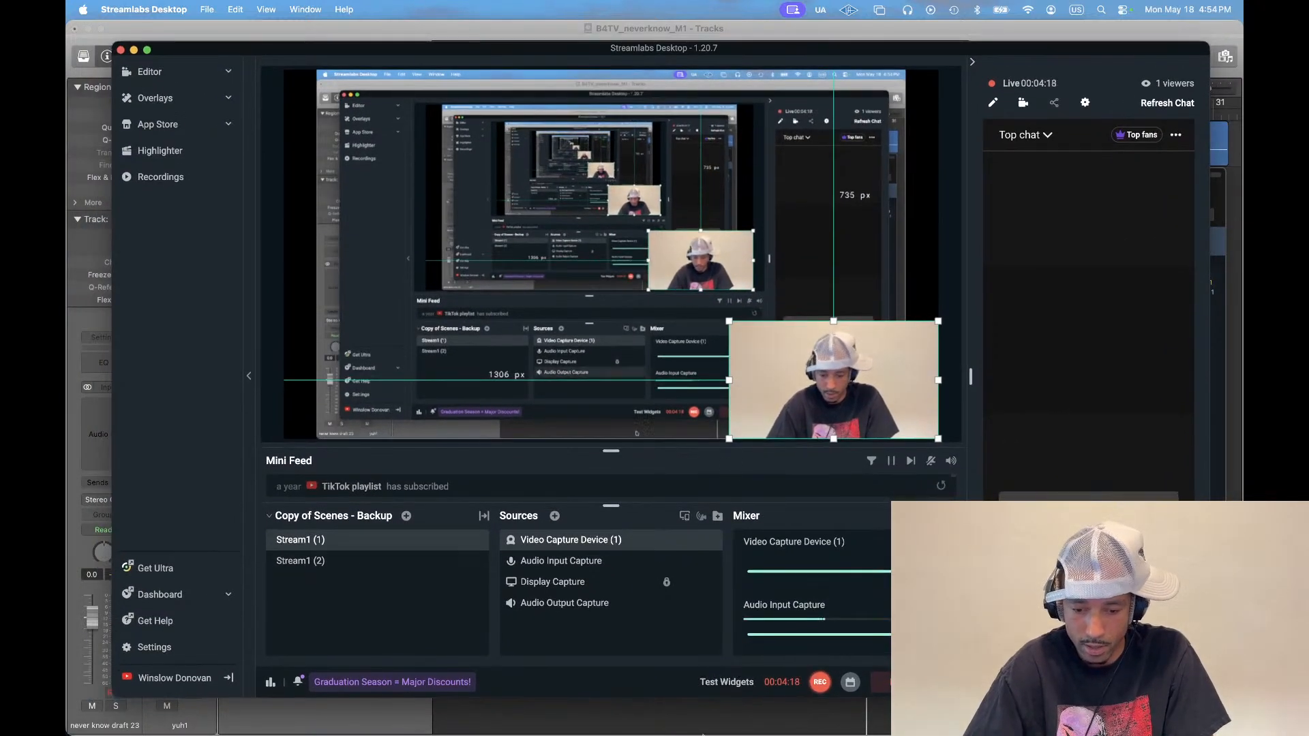
click(631, 719)
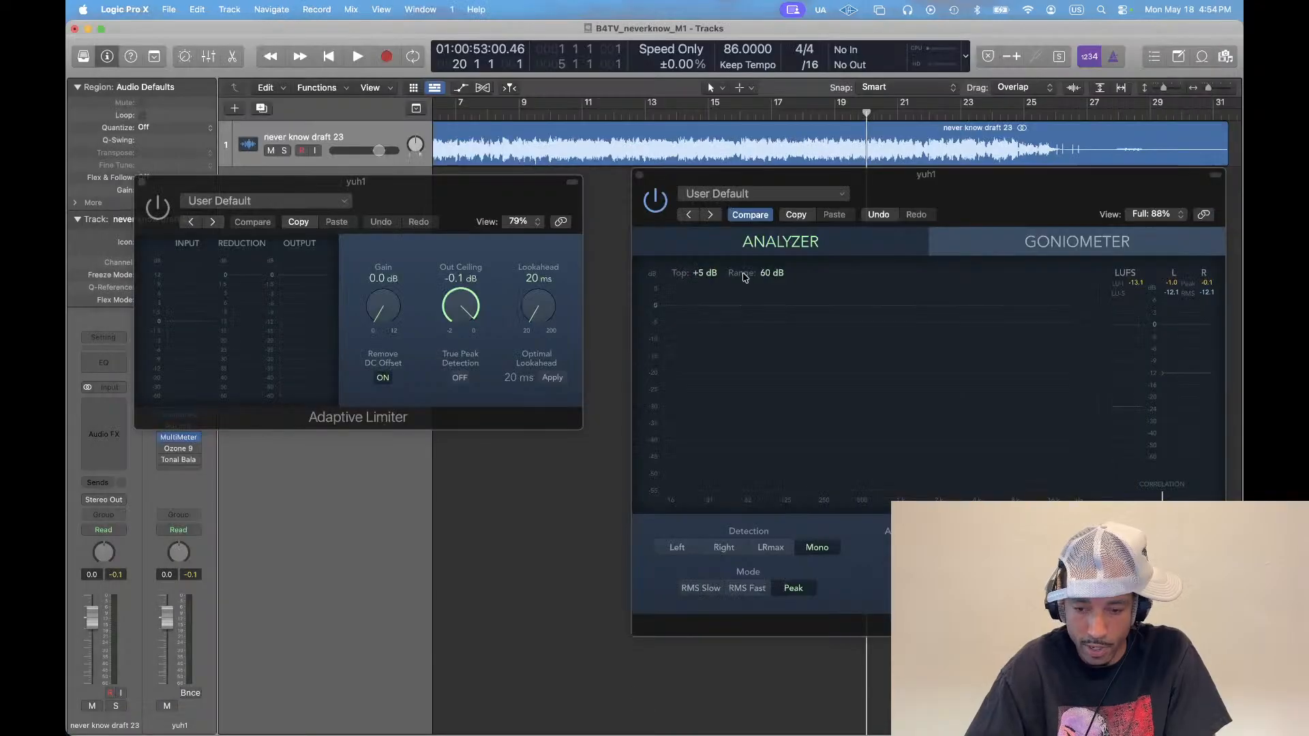
Play passages of the song while reading the MultiMeter's LUFS and peak levels, and glance at the stream in Streamlabs Desktop
key(space)
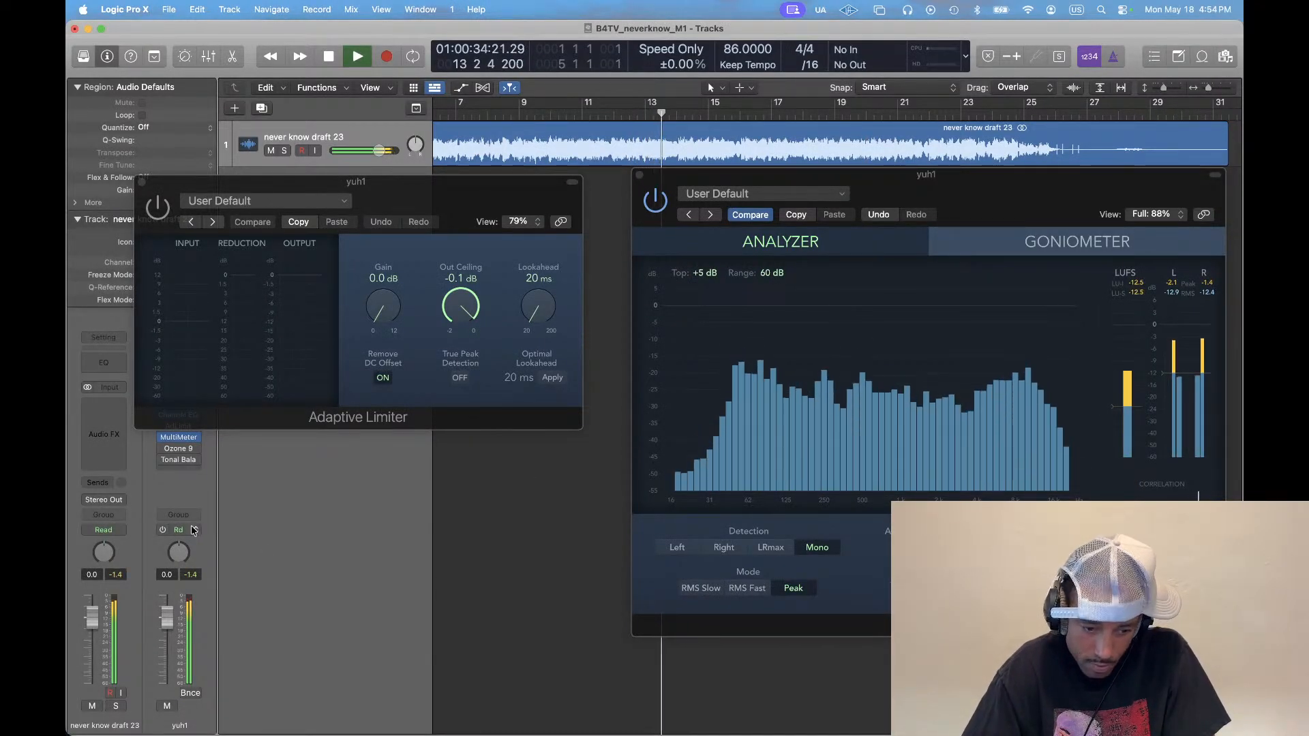
key(space)
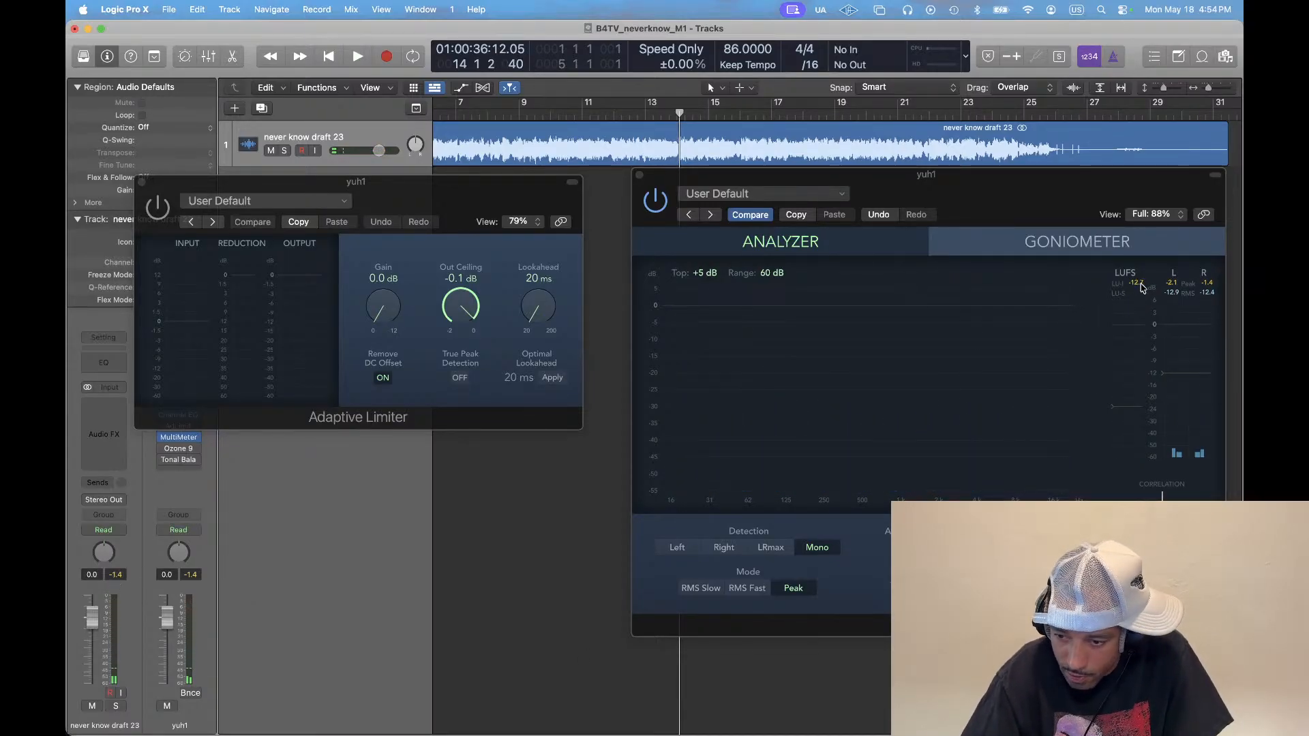
key(space)
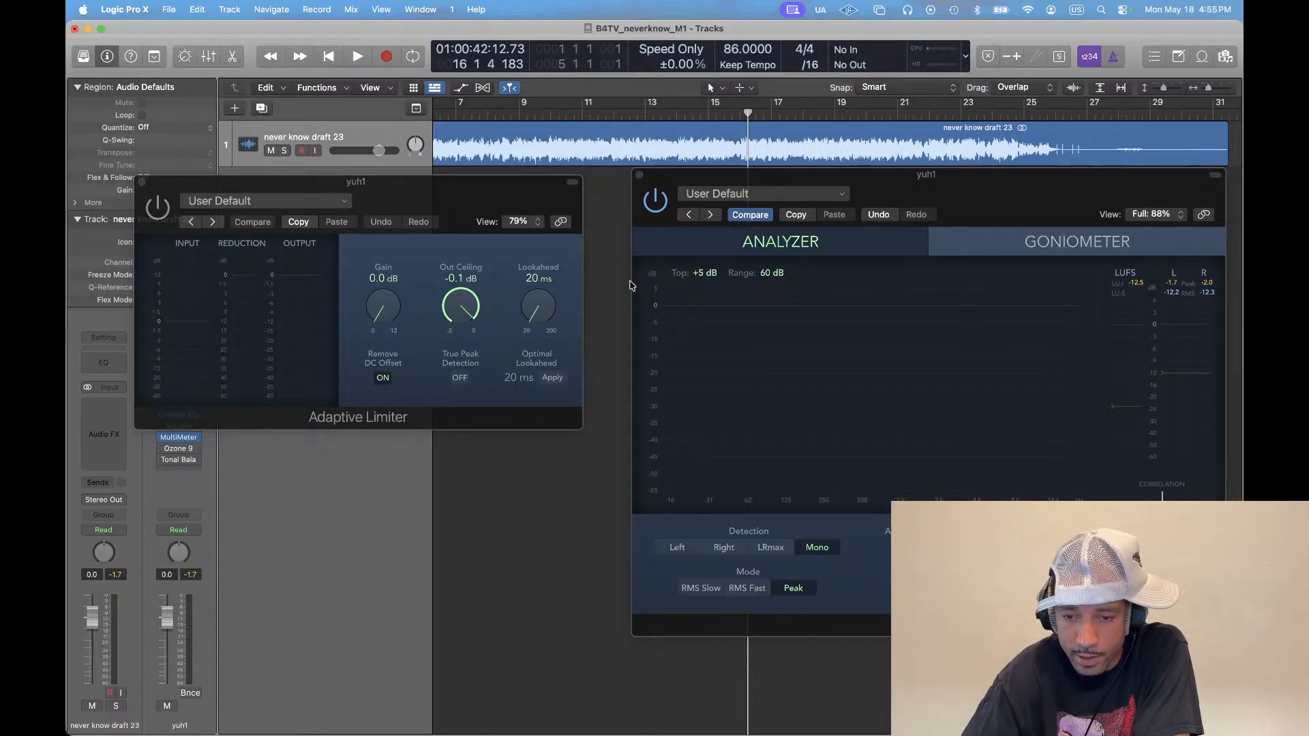
key(v)
key(v)
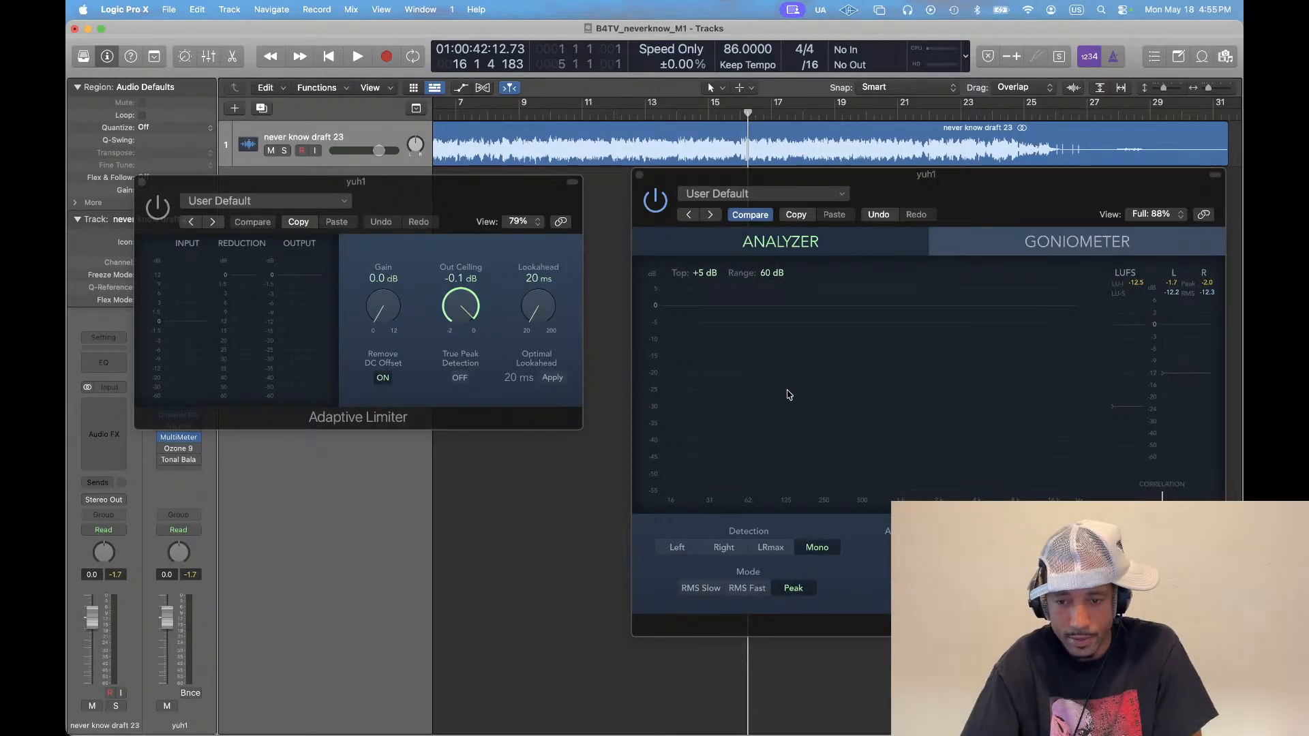
key(super+Tab)
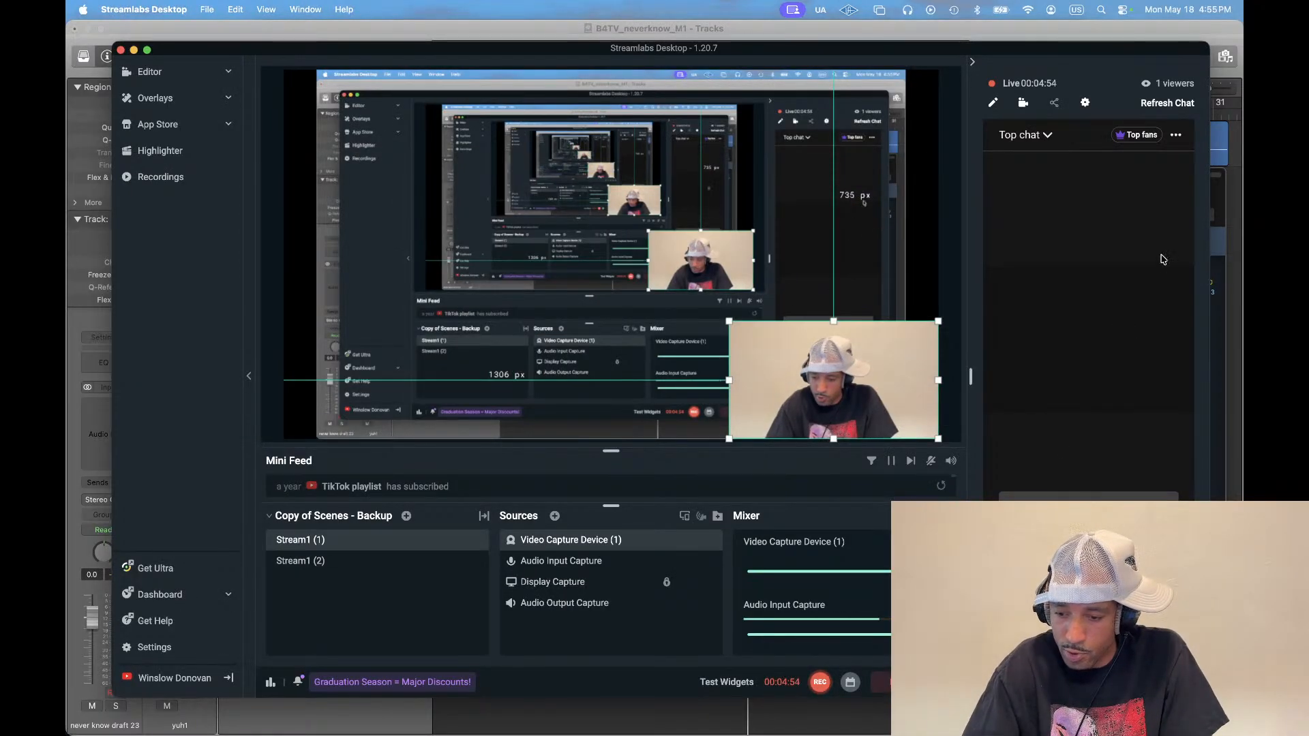
key(super+Tab)
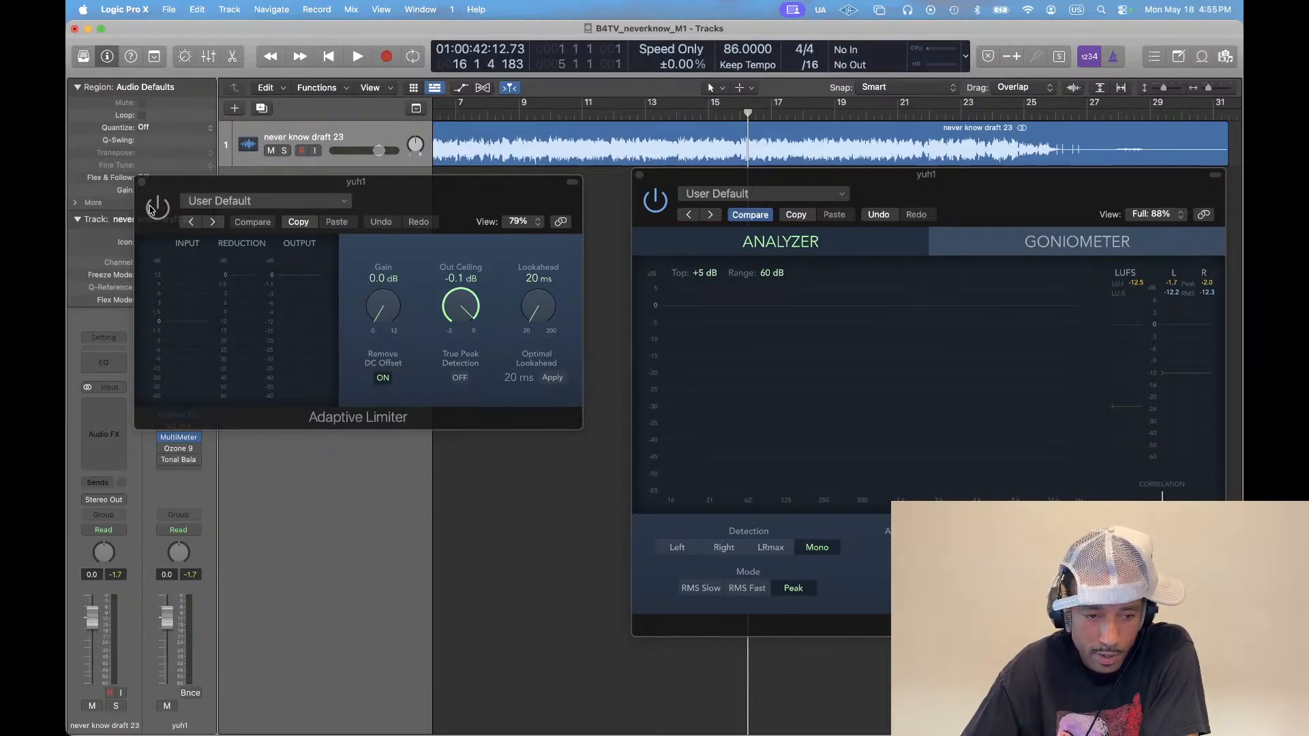
Replace the Adaptive Limiter window with Ozone 9 beside the MultiMeter and place the playhead near bar 10
click(142, 182)
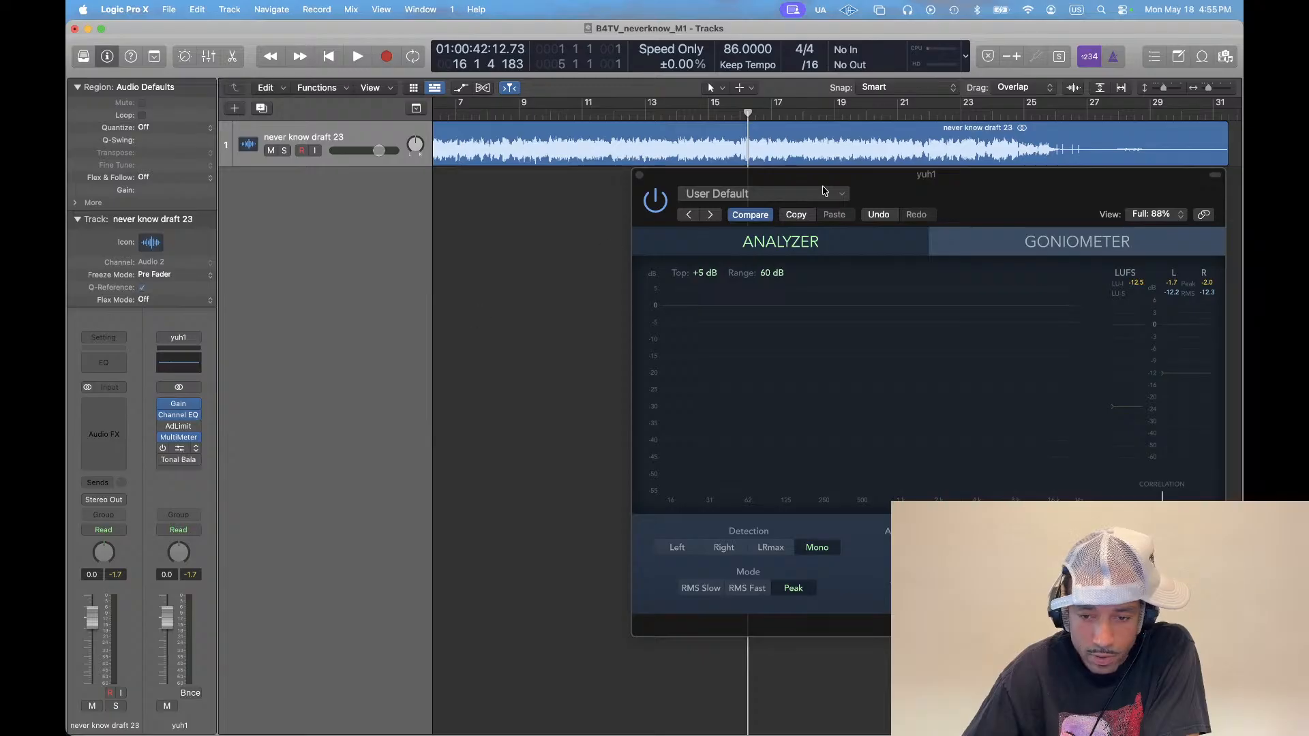
drag(730, 197, 480, 190)
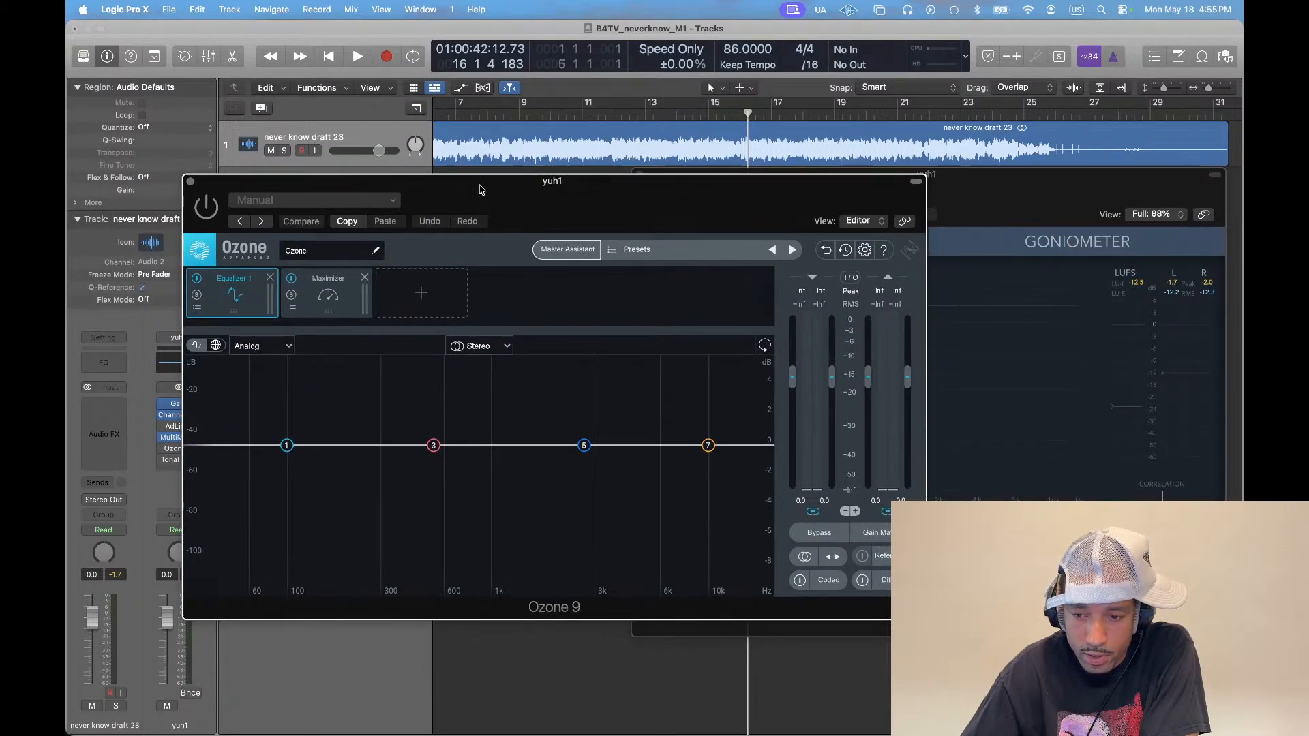
click(1009, 192)
click(583, 111)
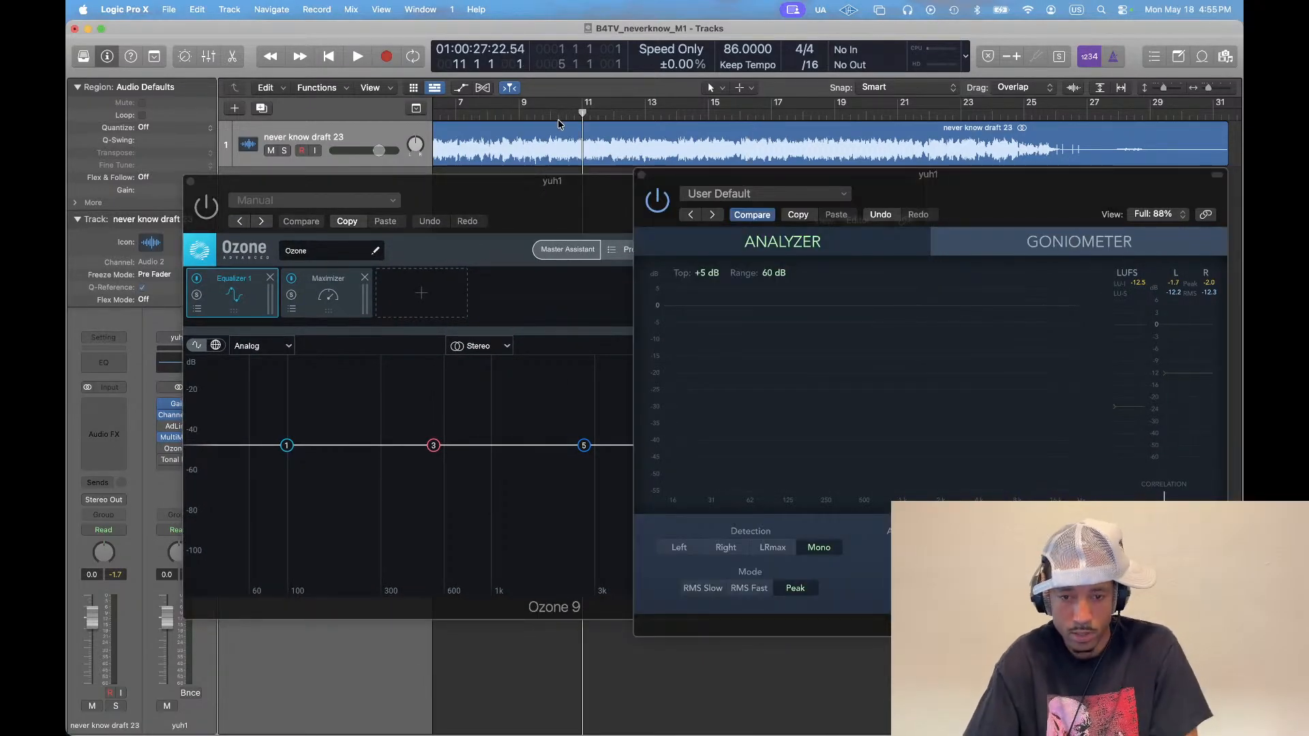
click(559, 114)
Check the stream in Streamlabs Desktop and monitor the playing song in the MultiMeter's Analyzer and Goniometer views in Logic Pro X
key(super+Tab)
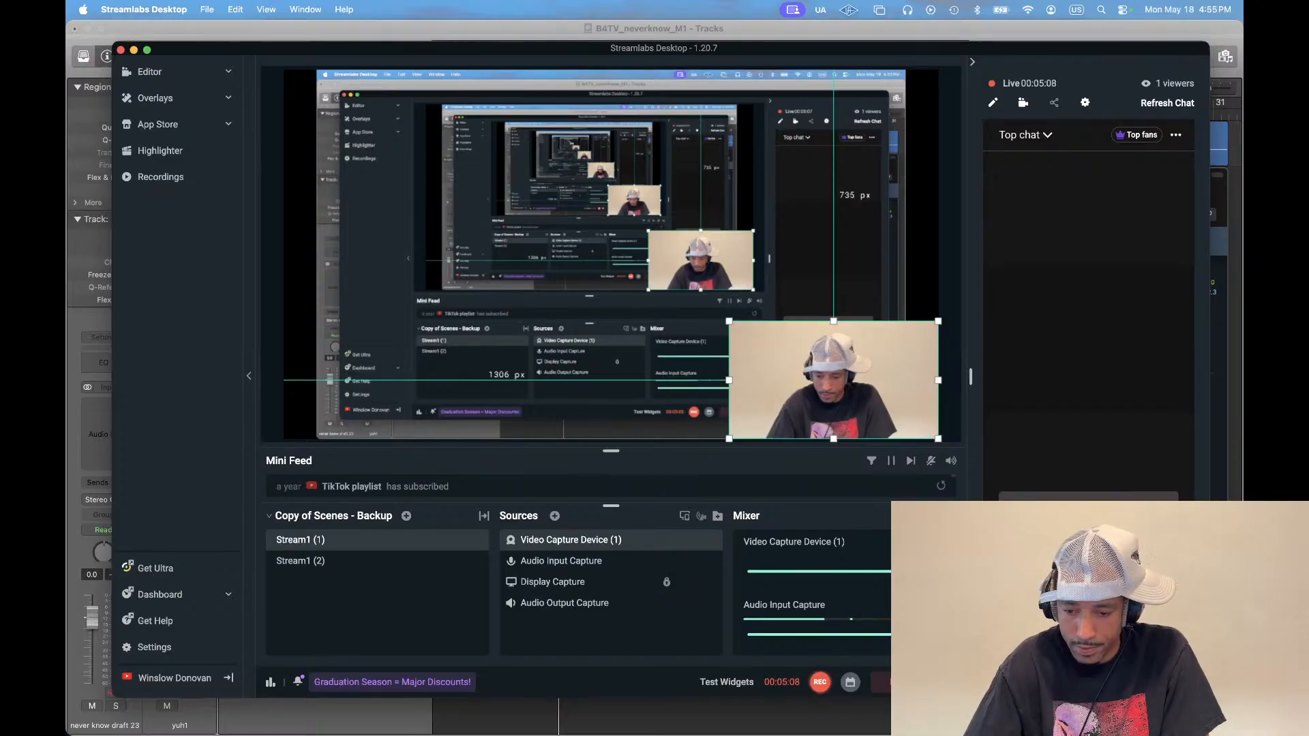
key(super+Tab)
key(space)
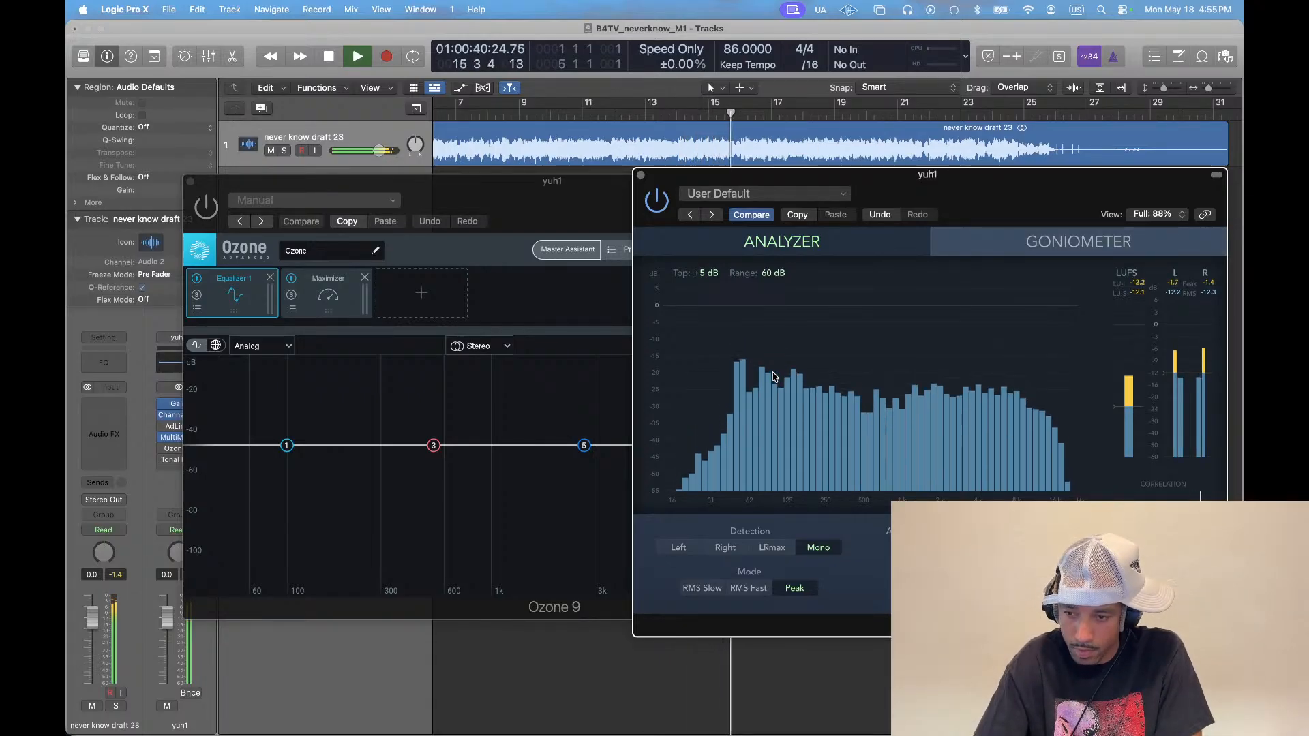
click(1030, 254)
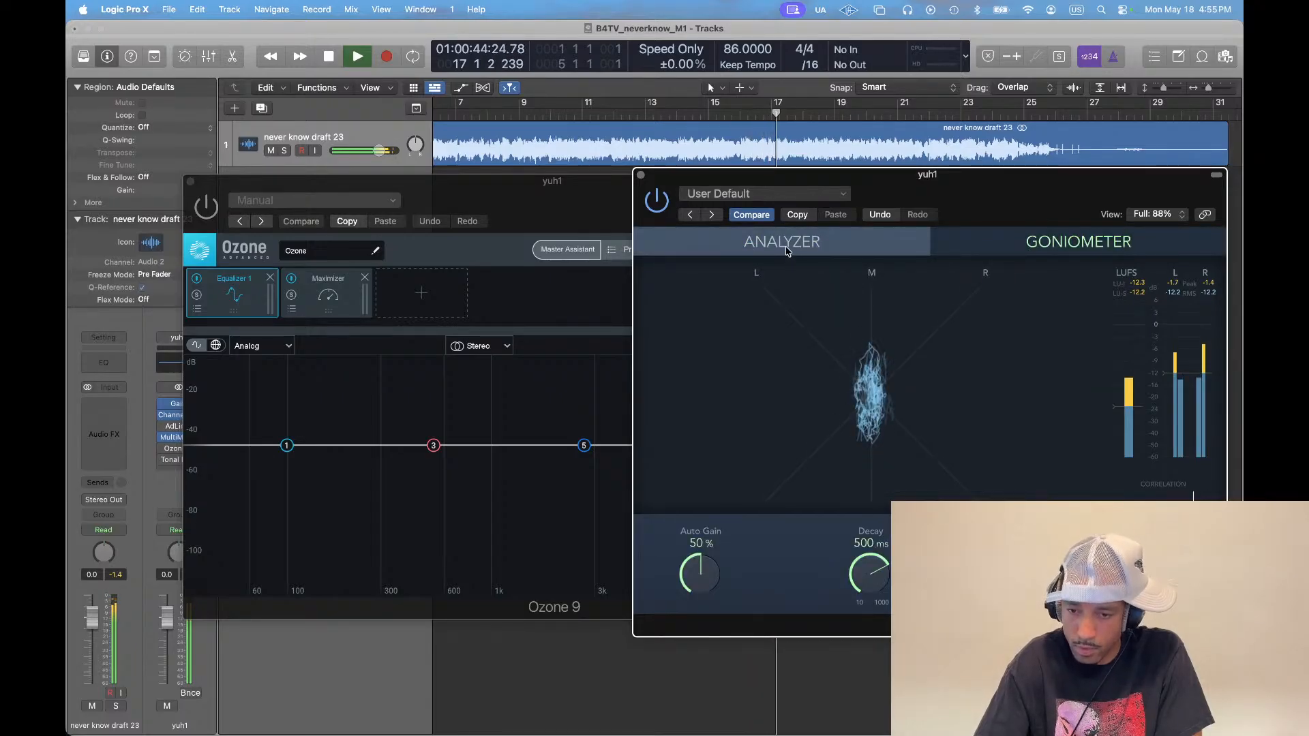
key(space)
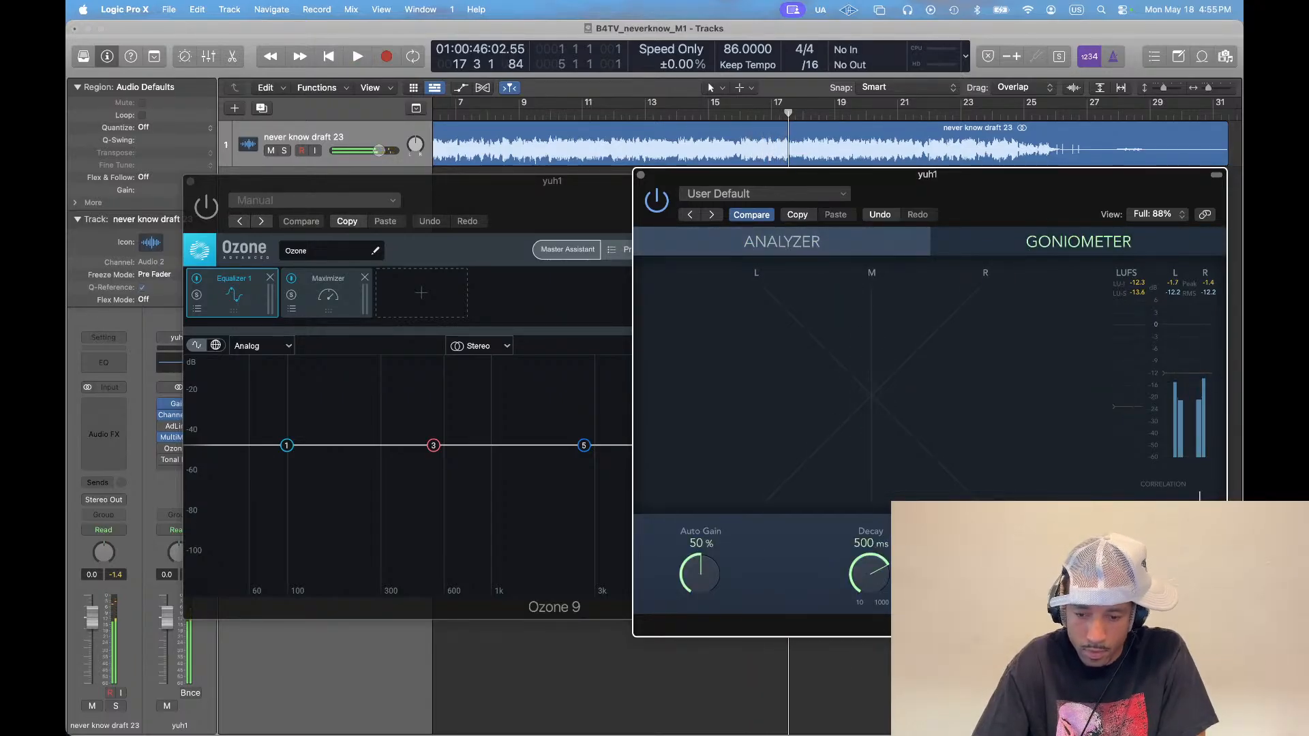
key(super+Tab)
key(super+Tab)
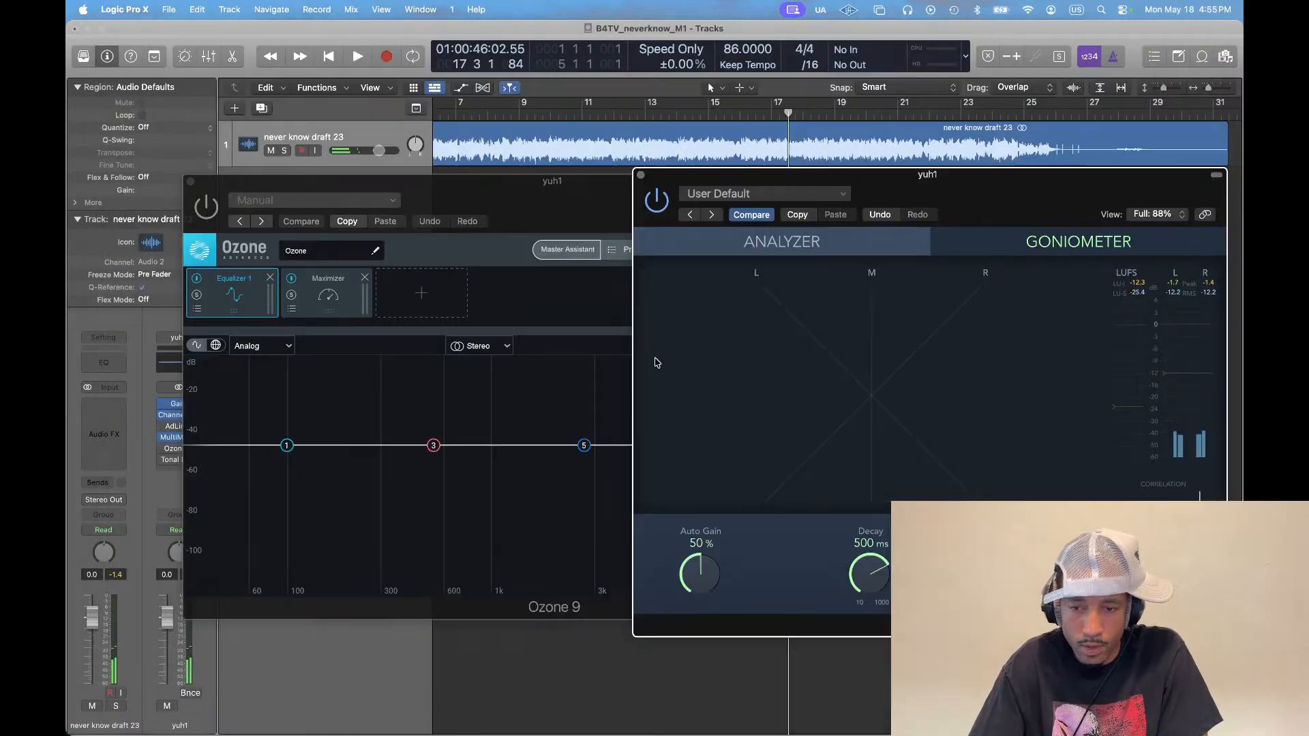
Bring the Ozone 9 window to the front, move it clear of the track header and show the Maximizer module's settings
drag(583, 212, 554, 183)
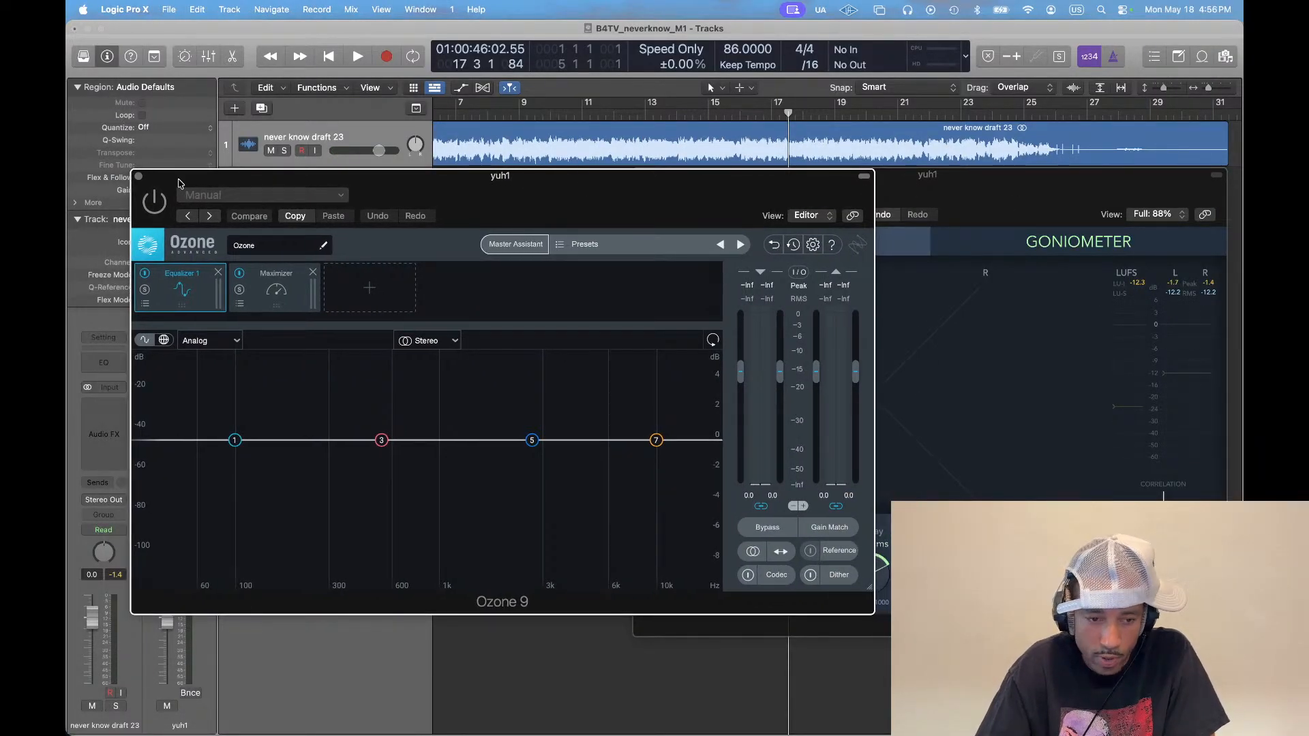
click(285, 290)
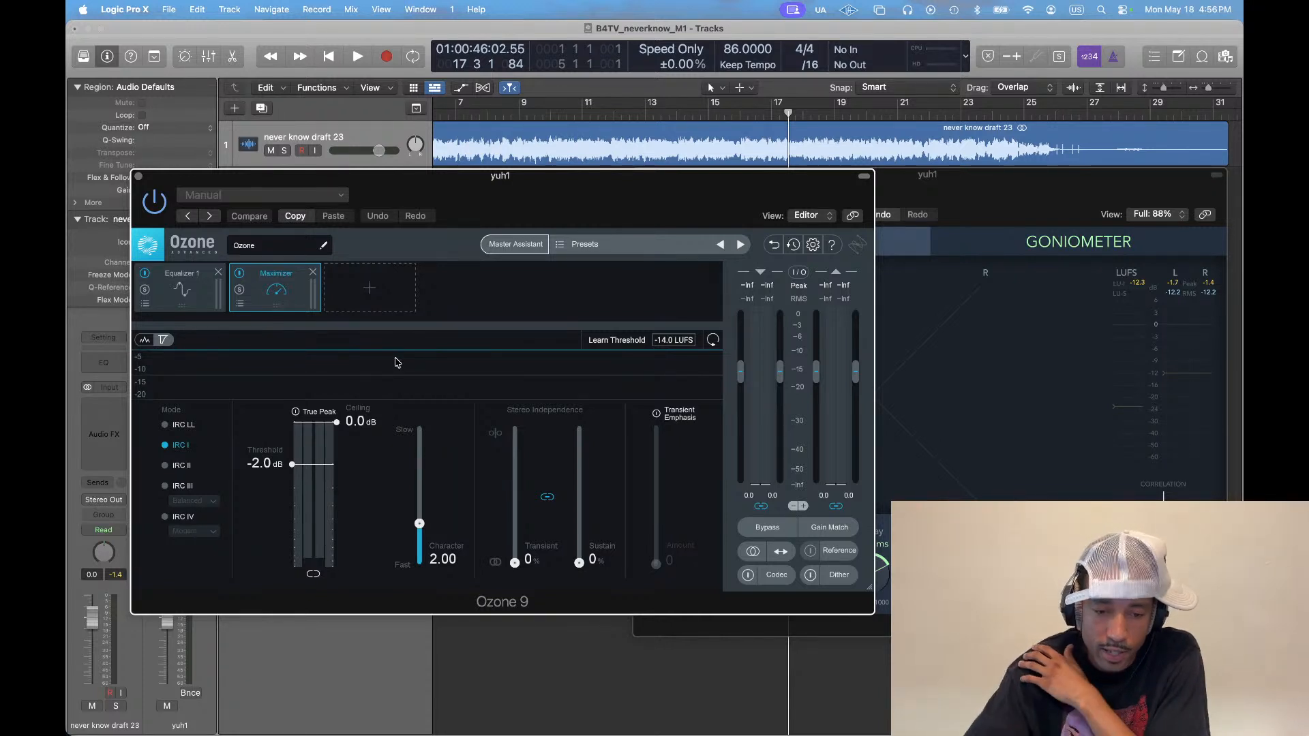
click(400, 281)
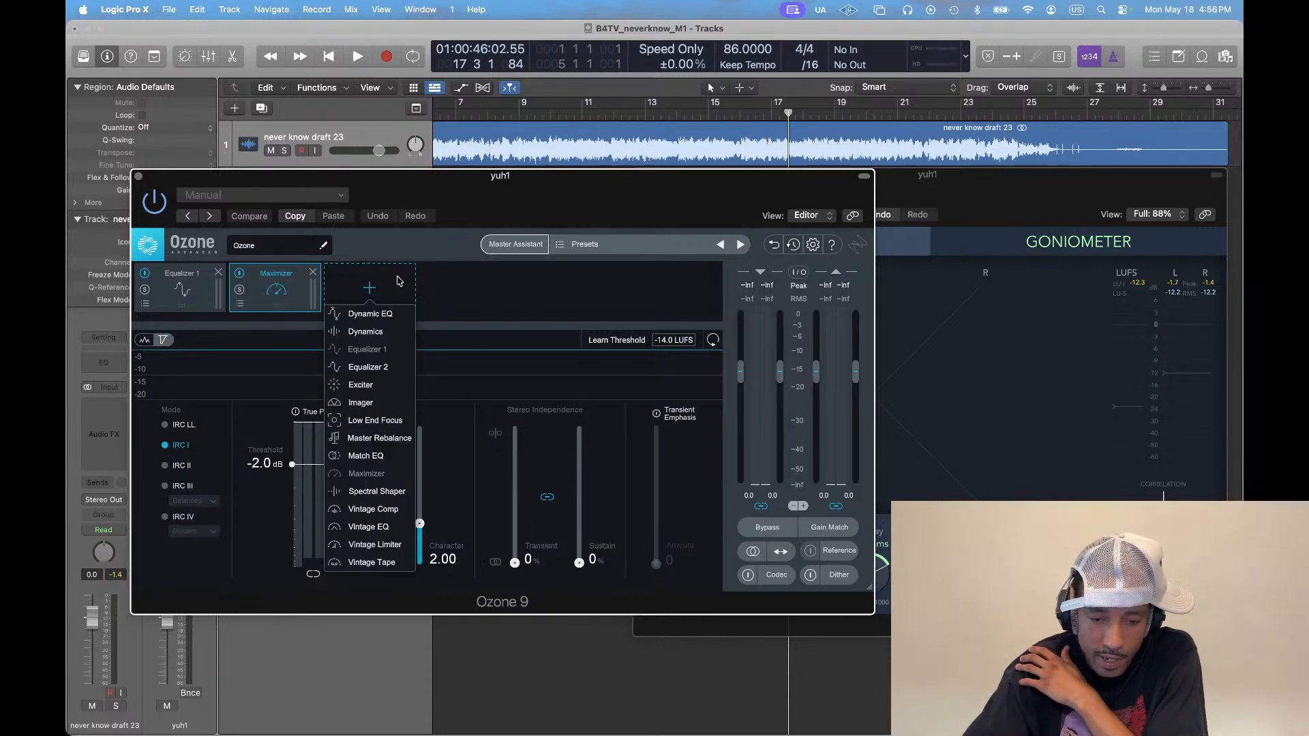
click(368, 421)
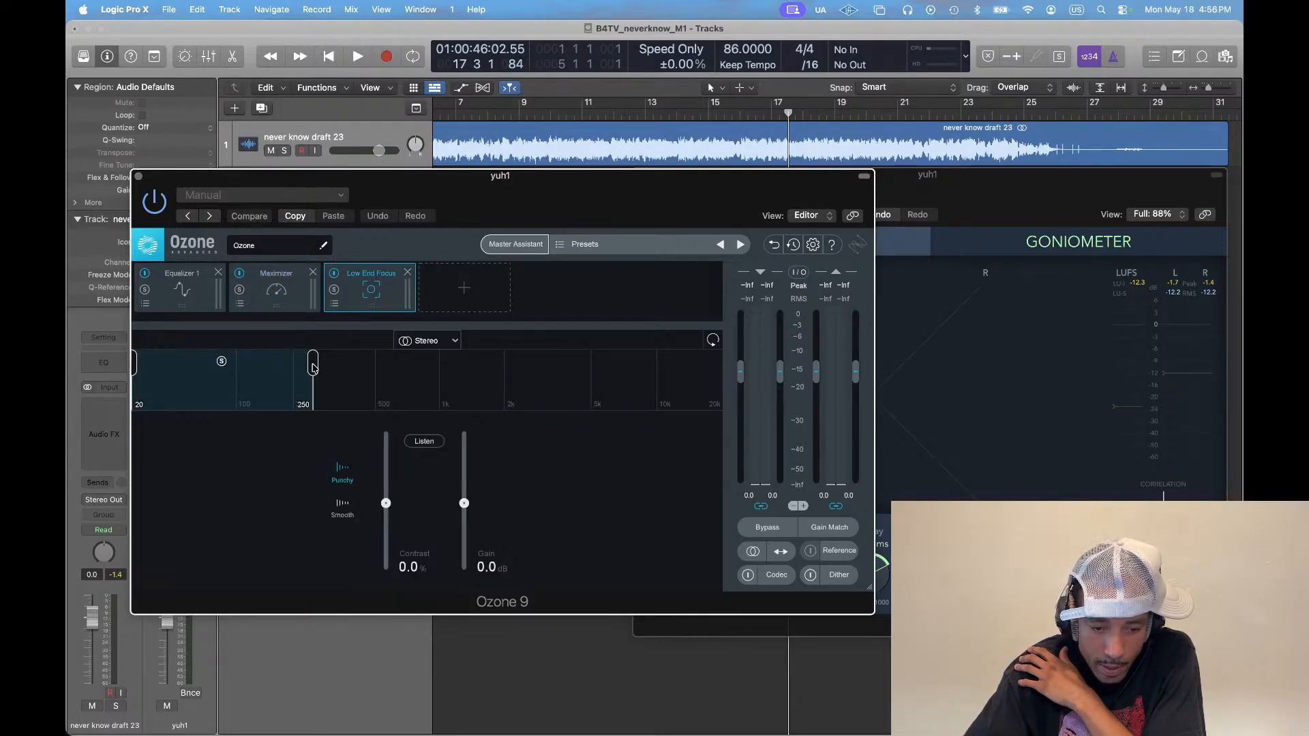
click(409, 273)
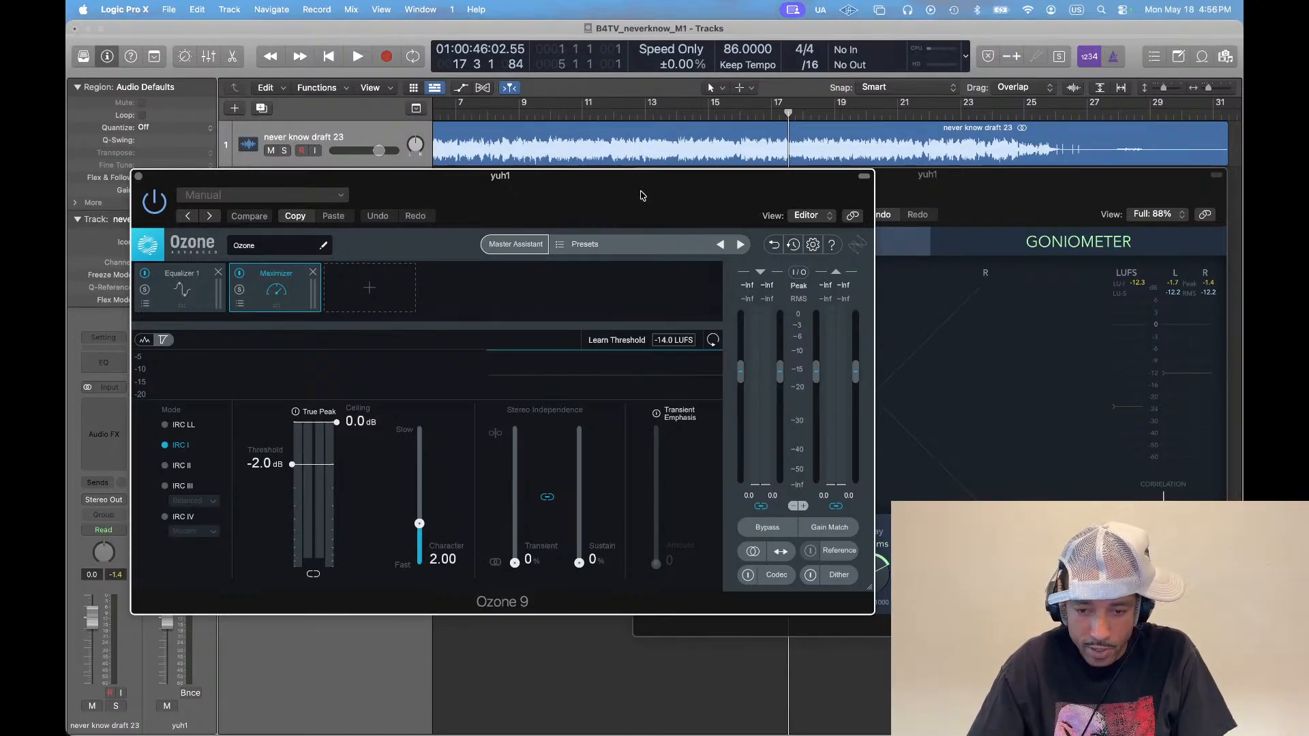
Check the stream in Streamlabs Desktop, return to Logic Pro X and play the song from the beginning with Ozone 9 bypassed
mouse_move(641, 195)
mouse_down()
mouse_move(618, 187)
mouse_move(645, 187)
mouse_up()
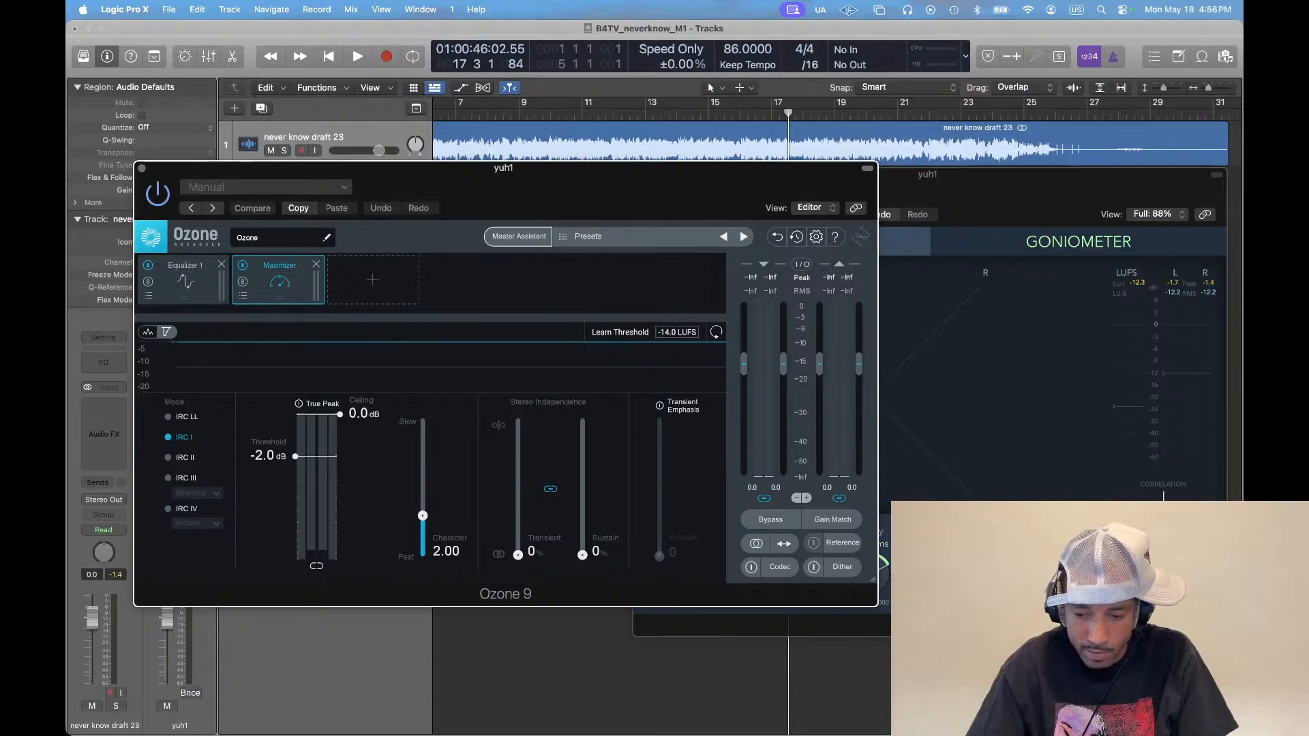
key(super+Tab)
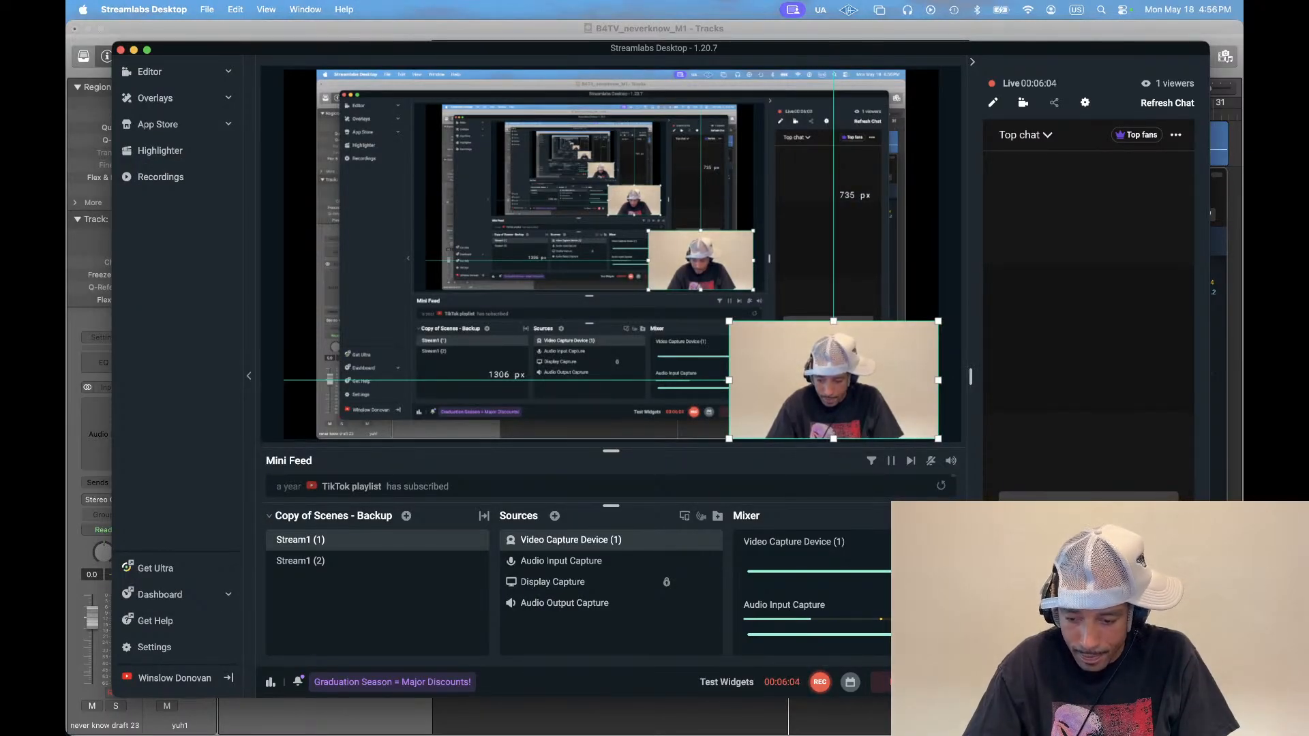
key(super+Tab)
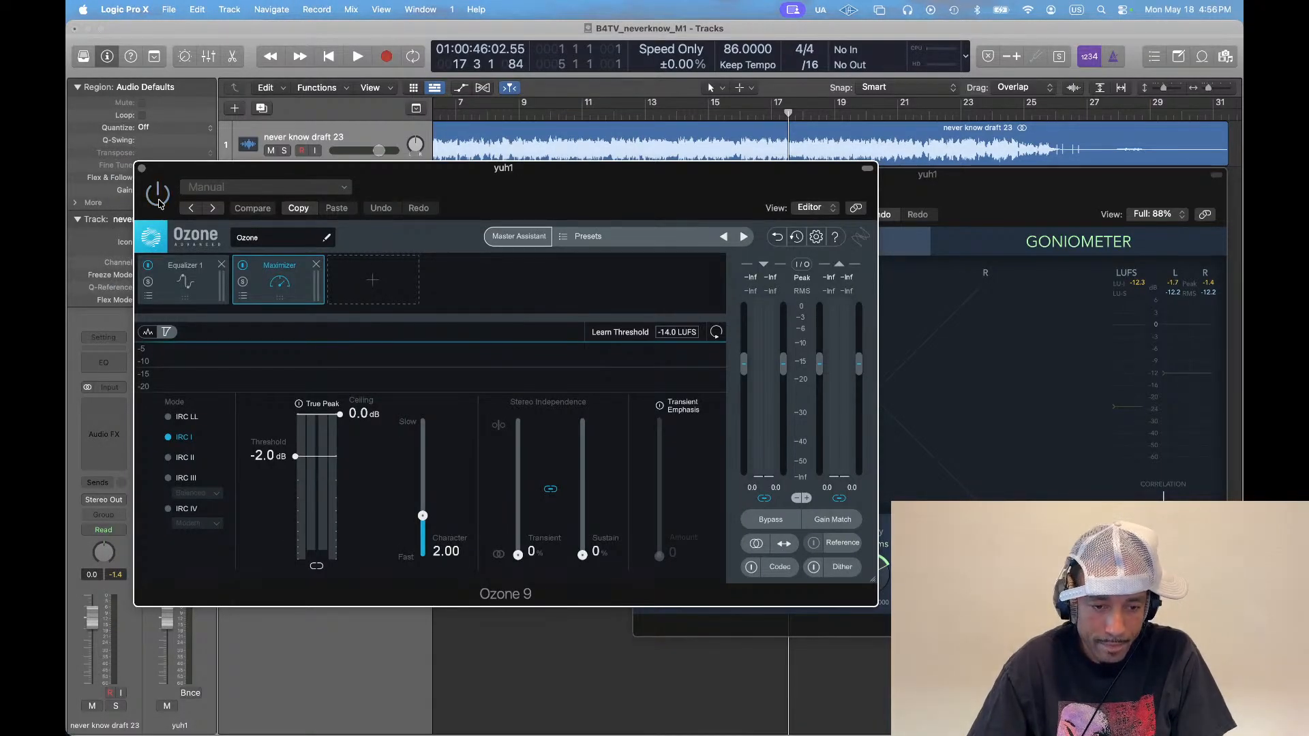
key(Return)
key(space)
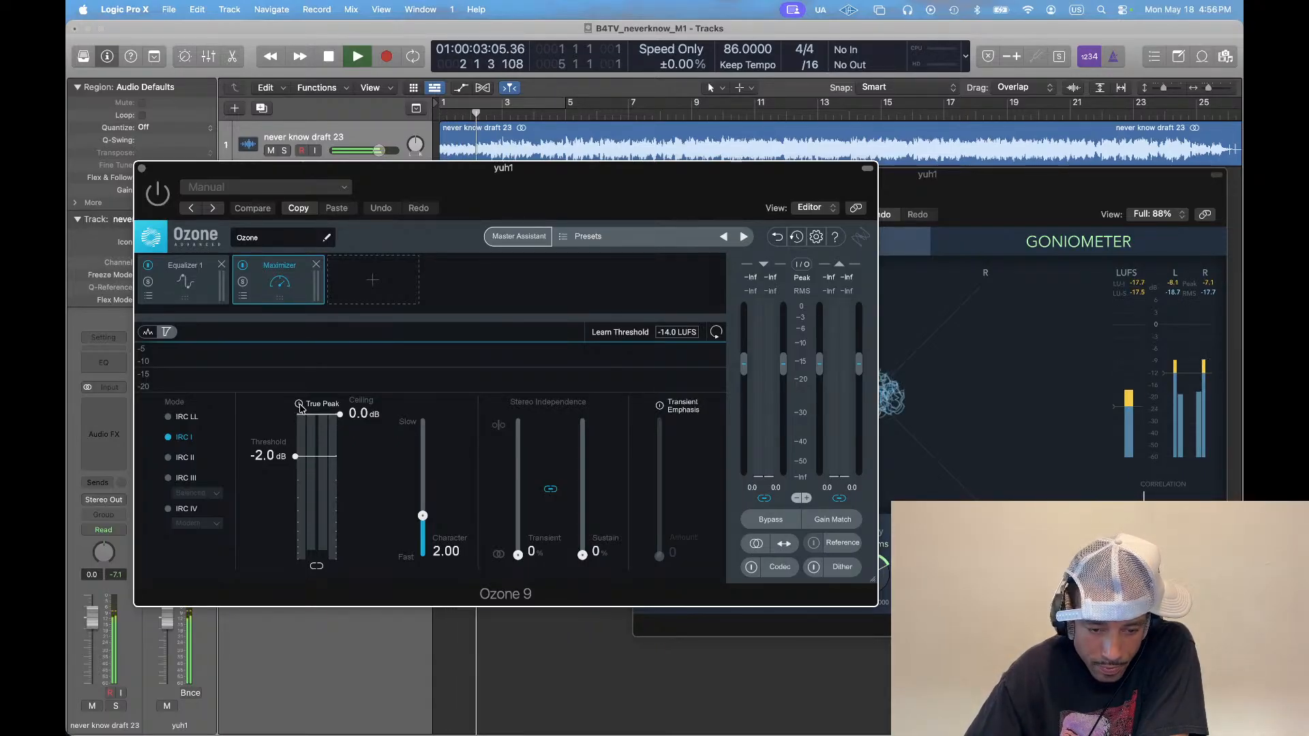
Set Ozone 9's Maximizer to a -0.1 dB ceiling, IRC IV Classic mode and a -1.0 dB threshold while the song plays
drag(340, 414, 338, 417)
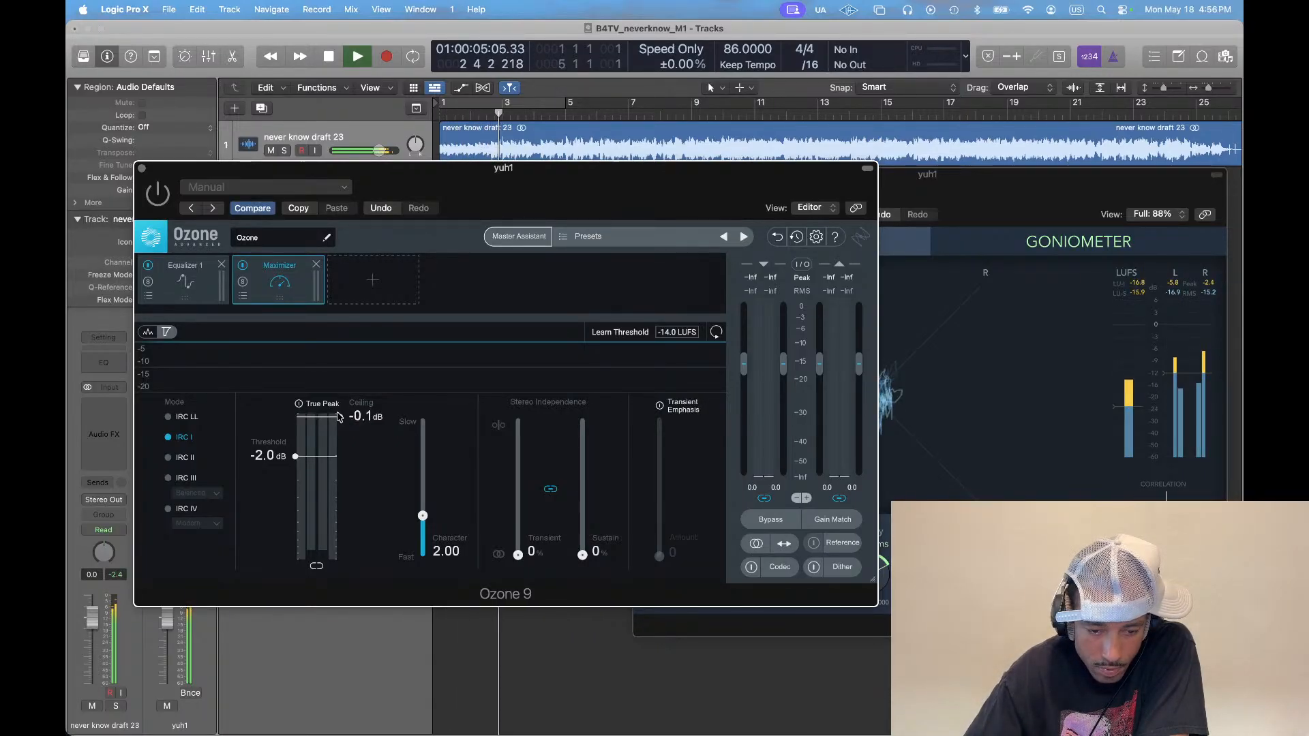
click(183, 509)
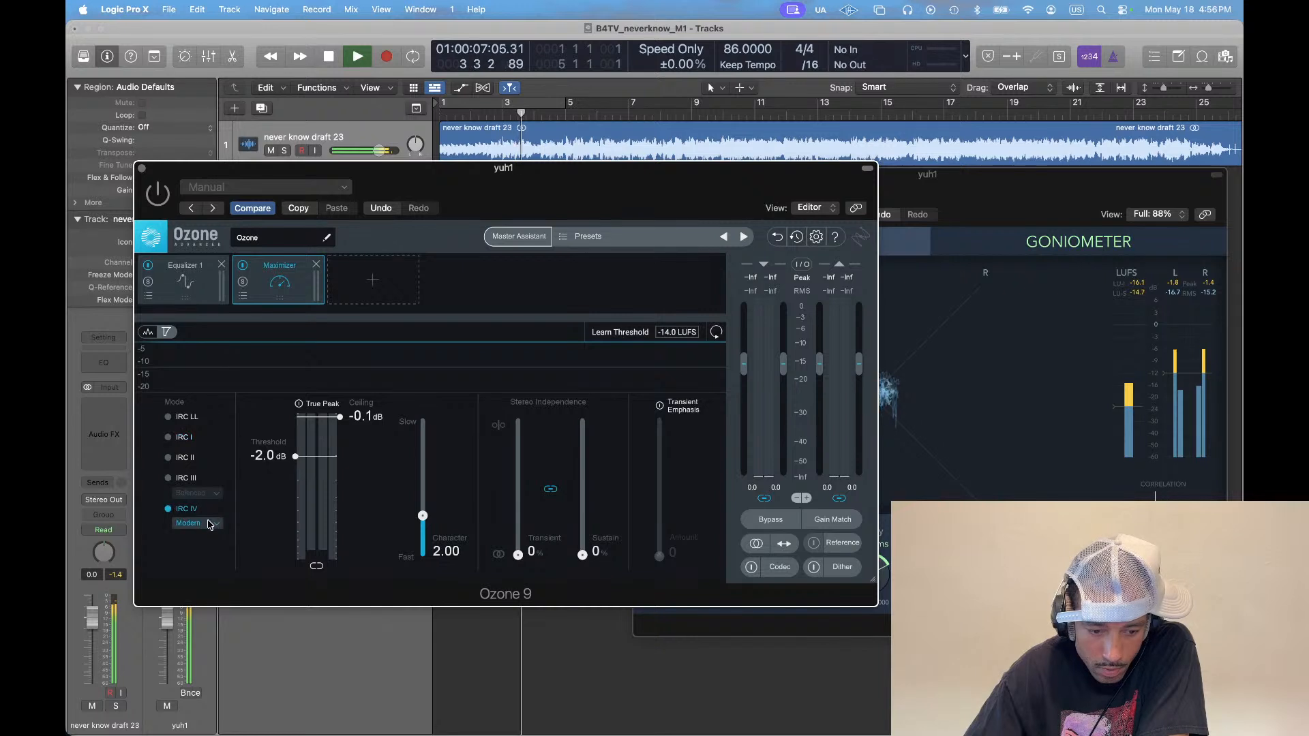
click(209, 523)
click(193, 536)
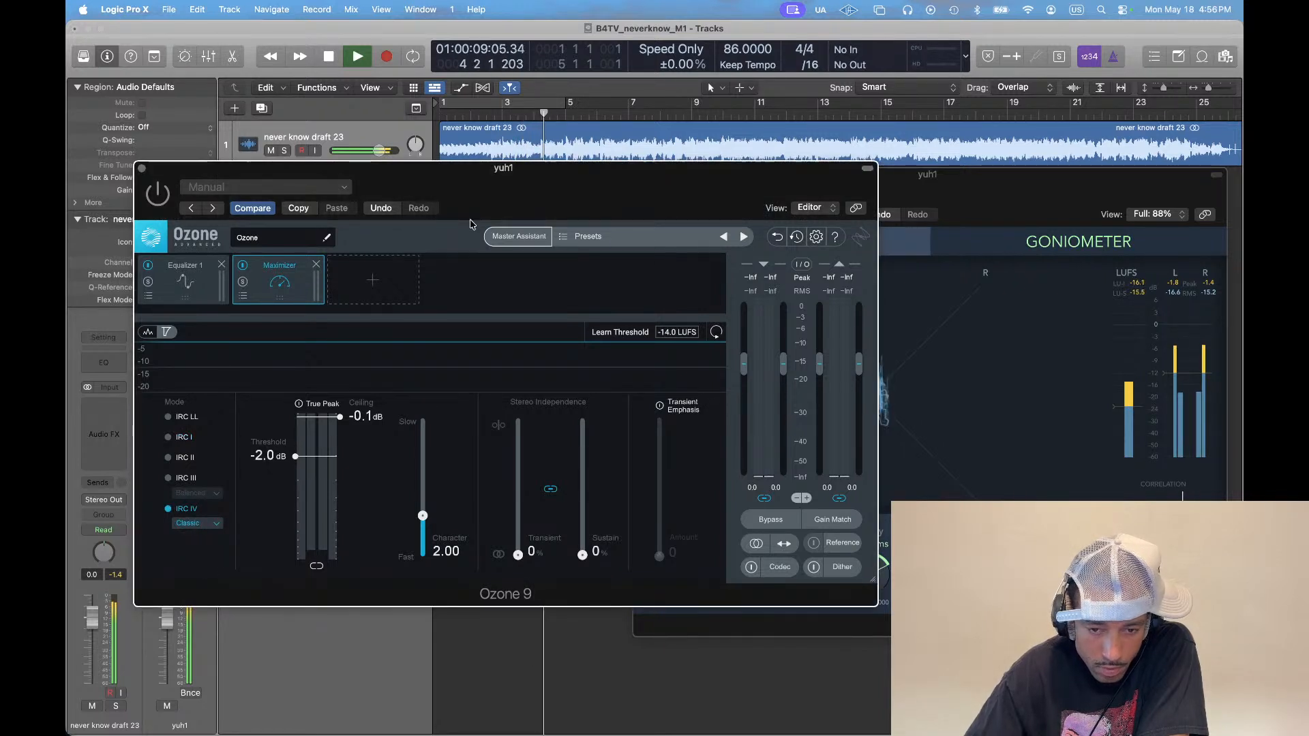
drag(470, 223, 511, 223)
mouse_move(336, 455)
mouse_down()
mouse_move(336, 413)
mouse_move(337, 438)
mouse_up()
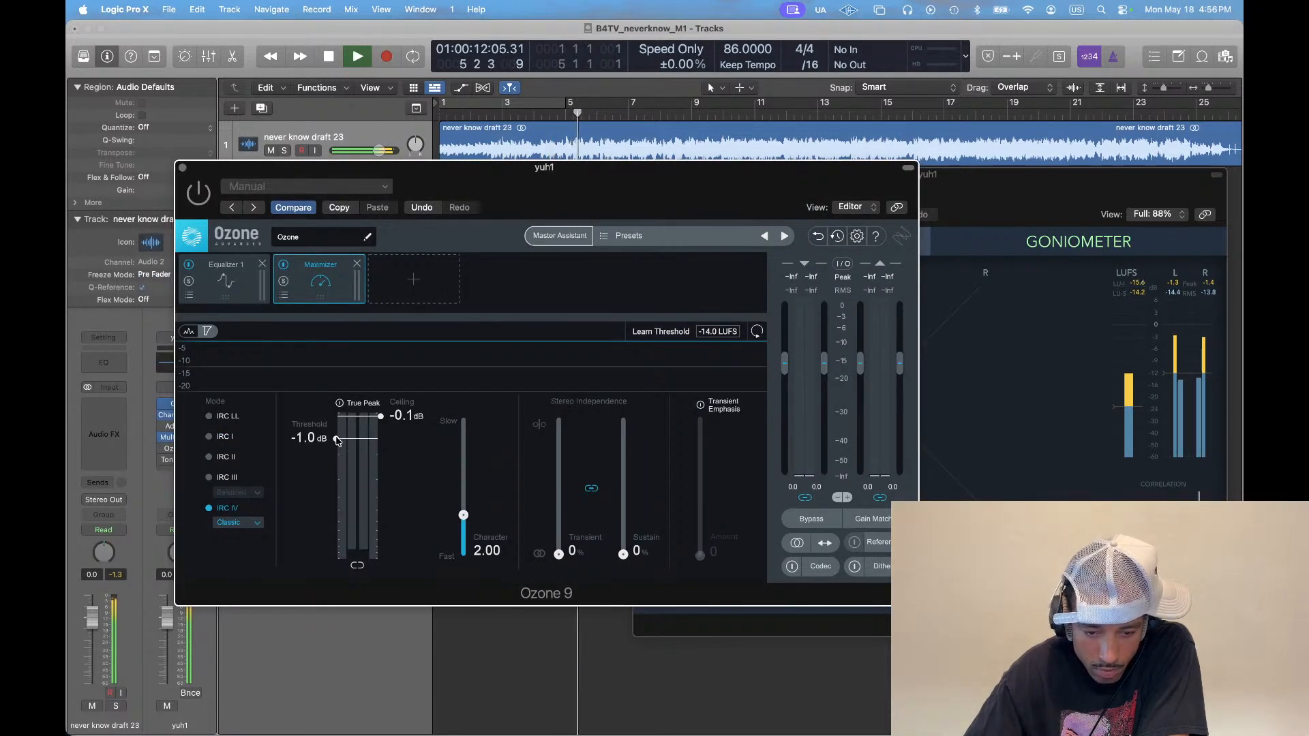
Enable Ozone 9 and lower the Maximizer threshold to -1.5 dB and finally -2.0 dB while the song plays
click(199, 192)
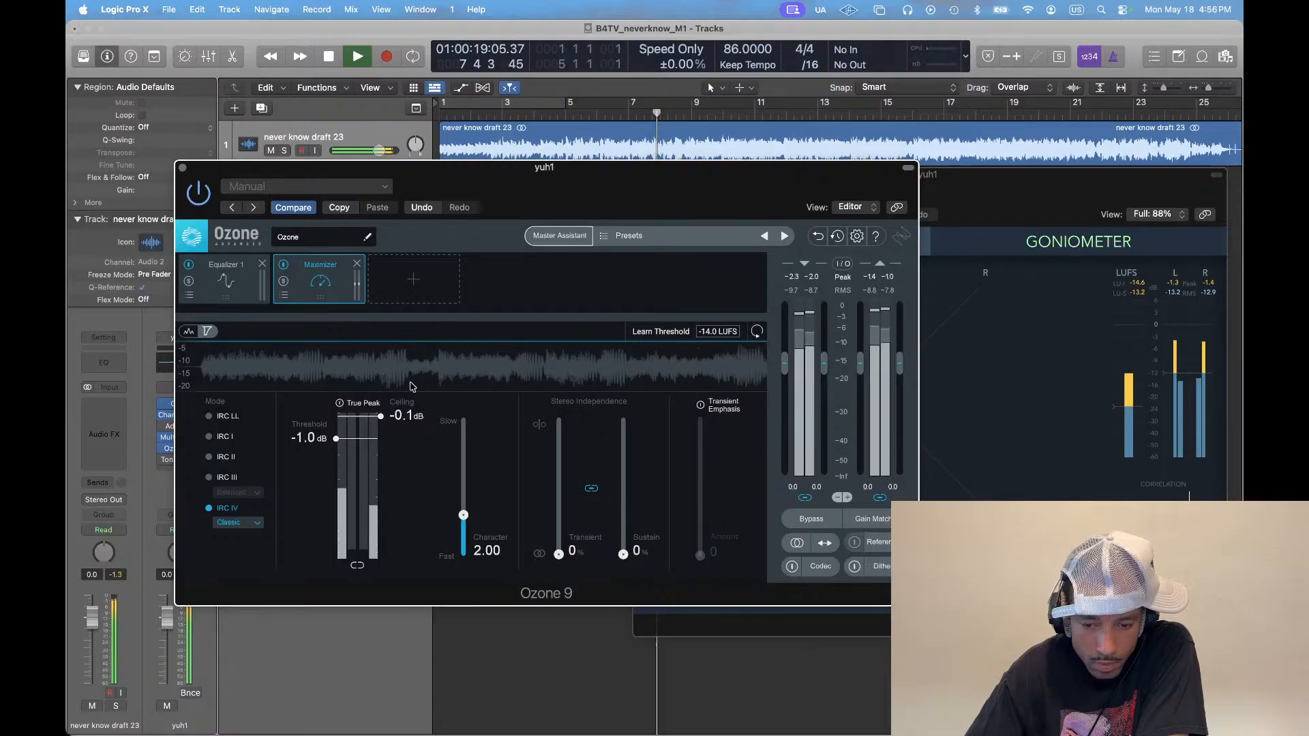
drag(598, 211, 525, 227)
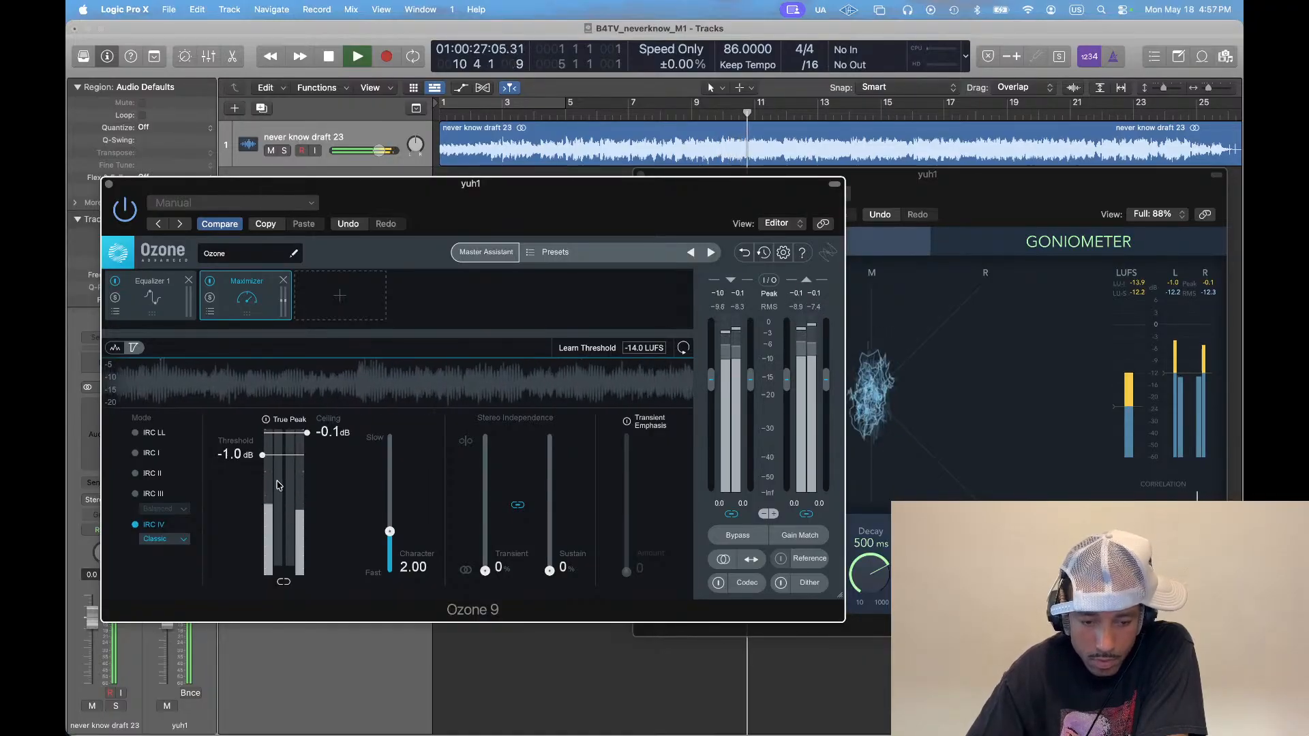
drag(263, 456, 263, 466)
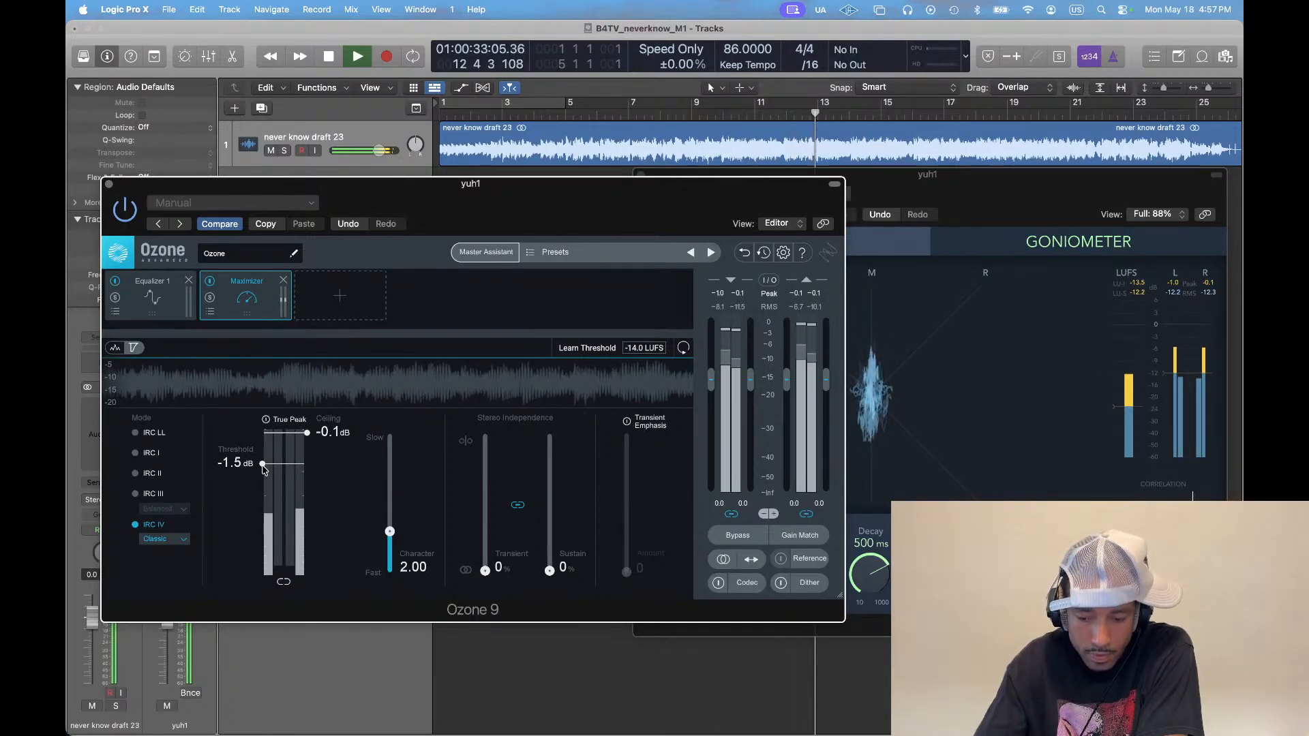
key(XF86MonBrightnessUp)
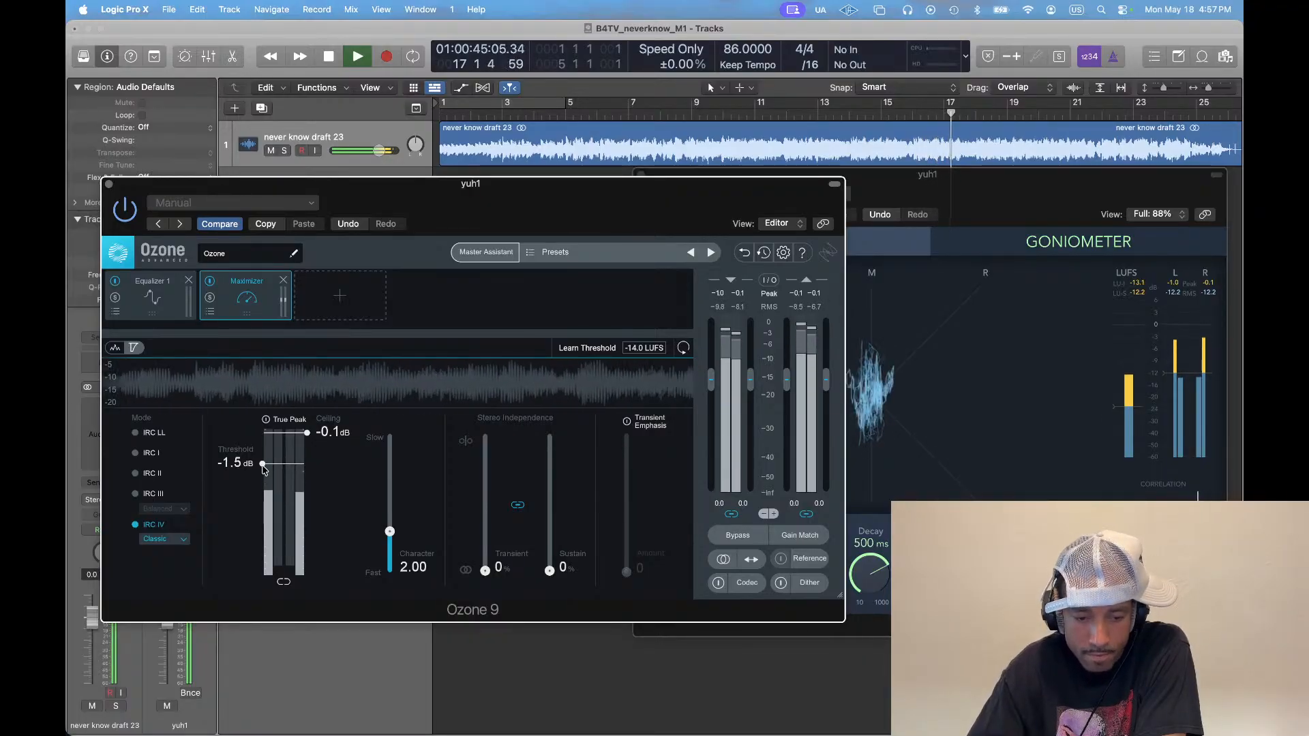
drag(263, 467, 264, 475)
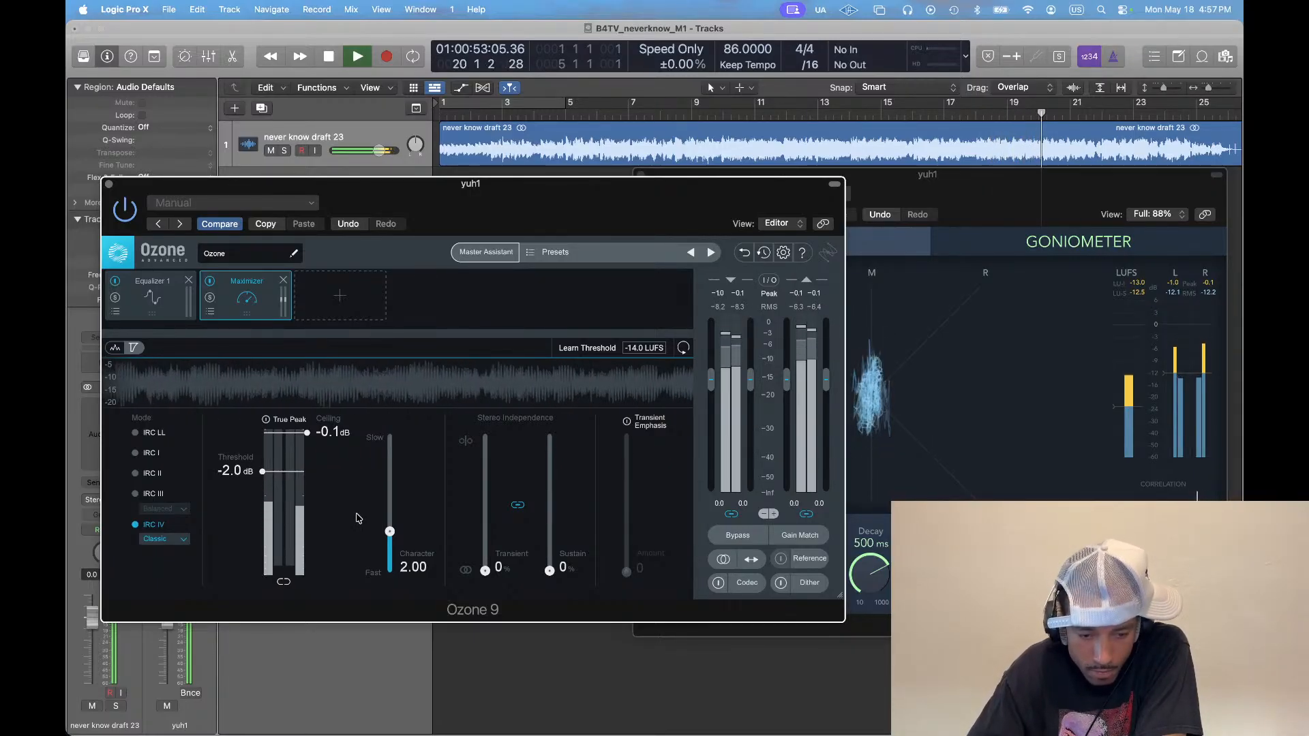
Stop playback, check the stream in Streamlabs Desktop, and return to Logic Pro X to play the song from the beginning
key(space)
key(super+Tab)
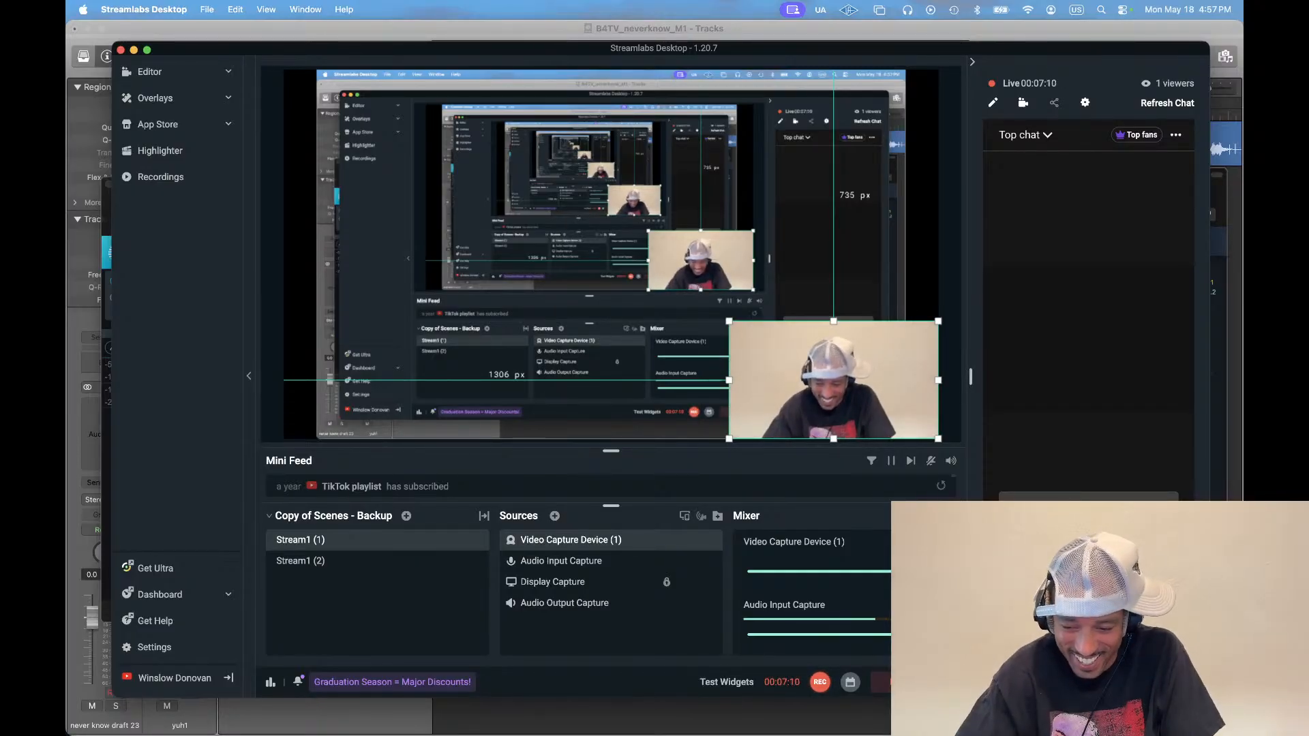
key(super+Tab)
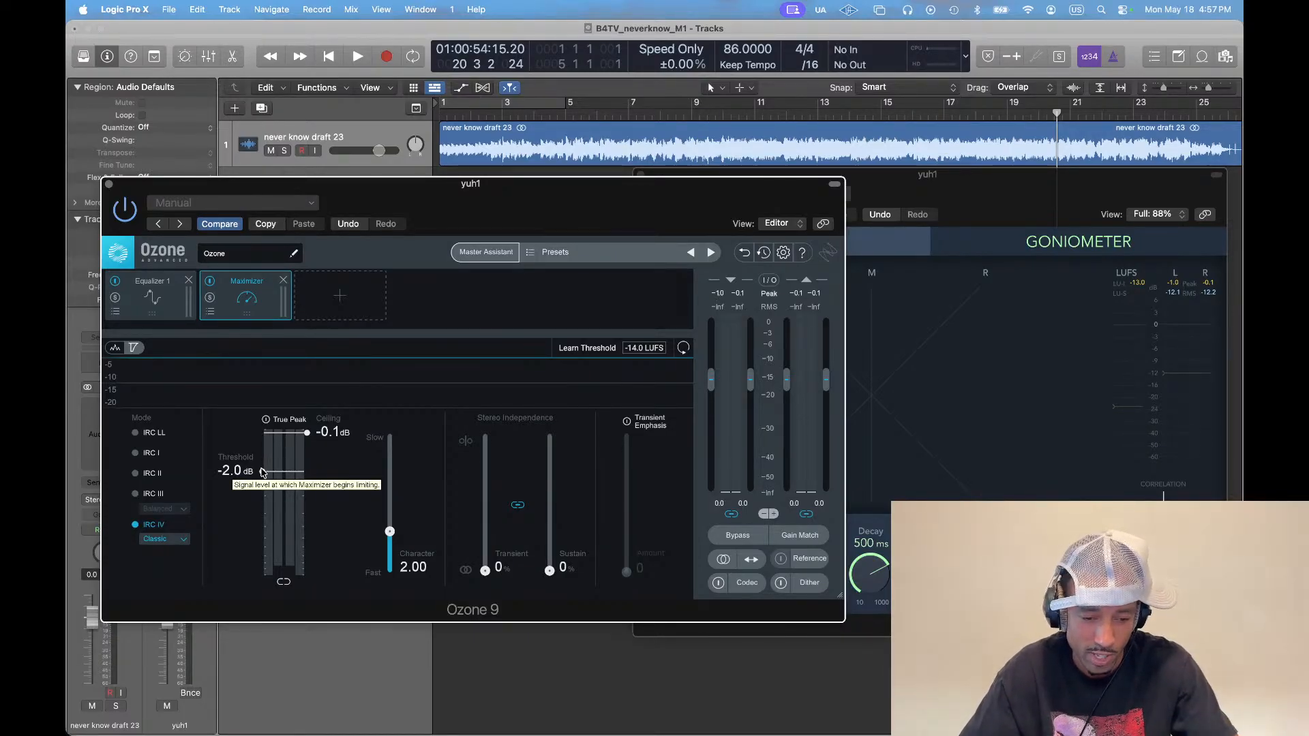
key(space)
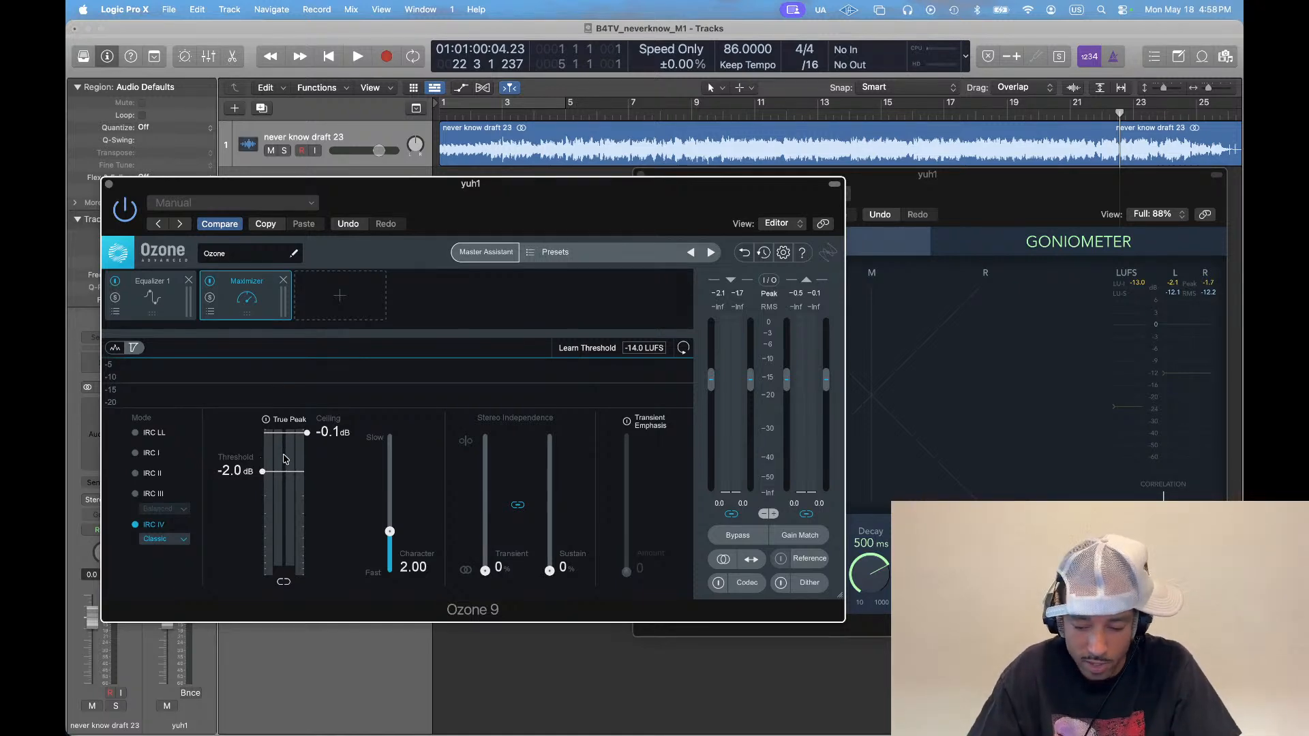
key(Return)
key(super+Tab)
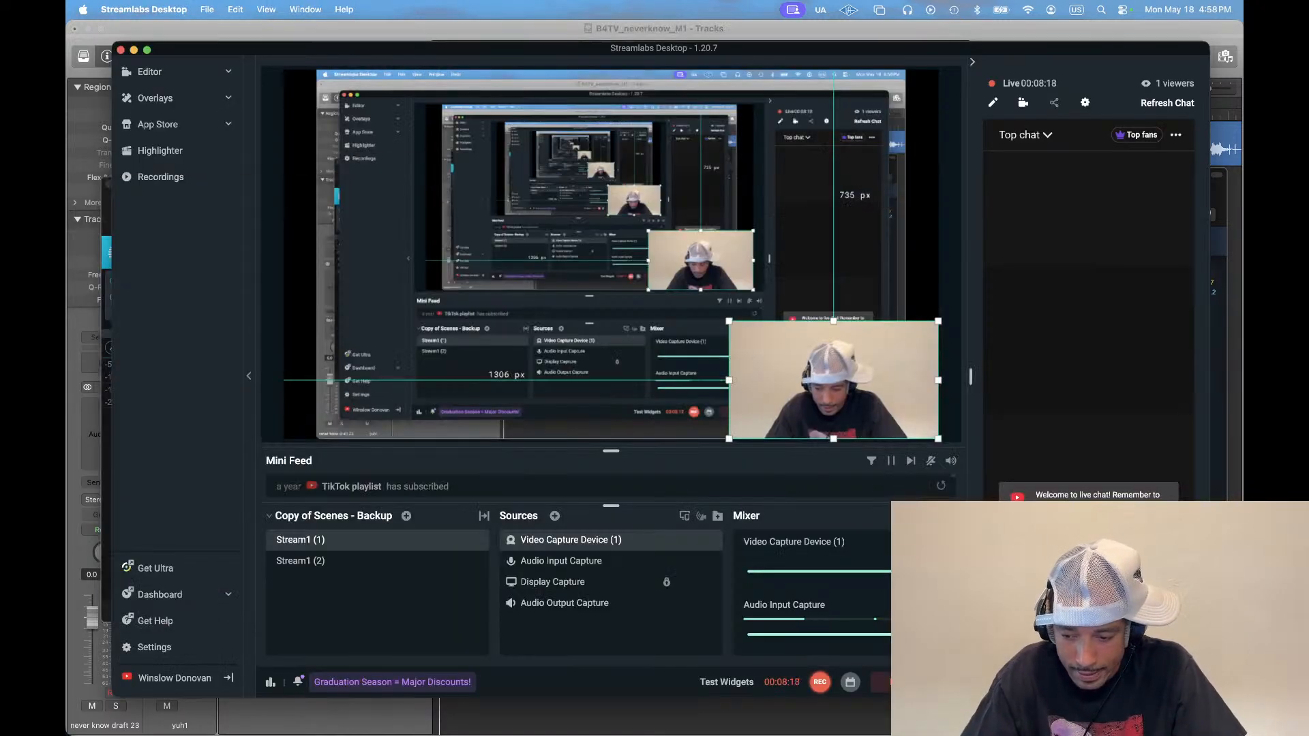
key(super+Tab)
key(space)
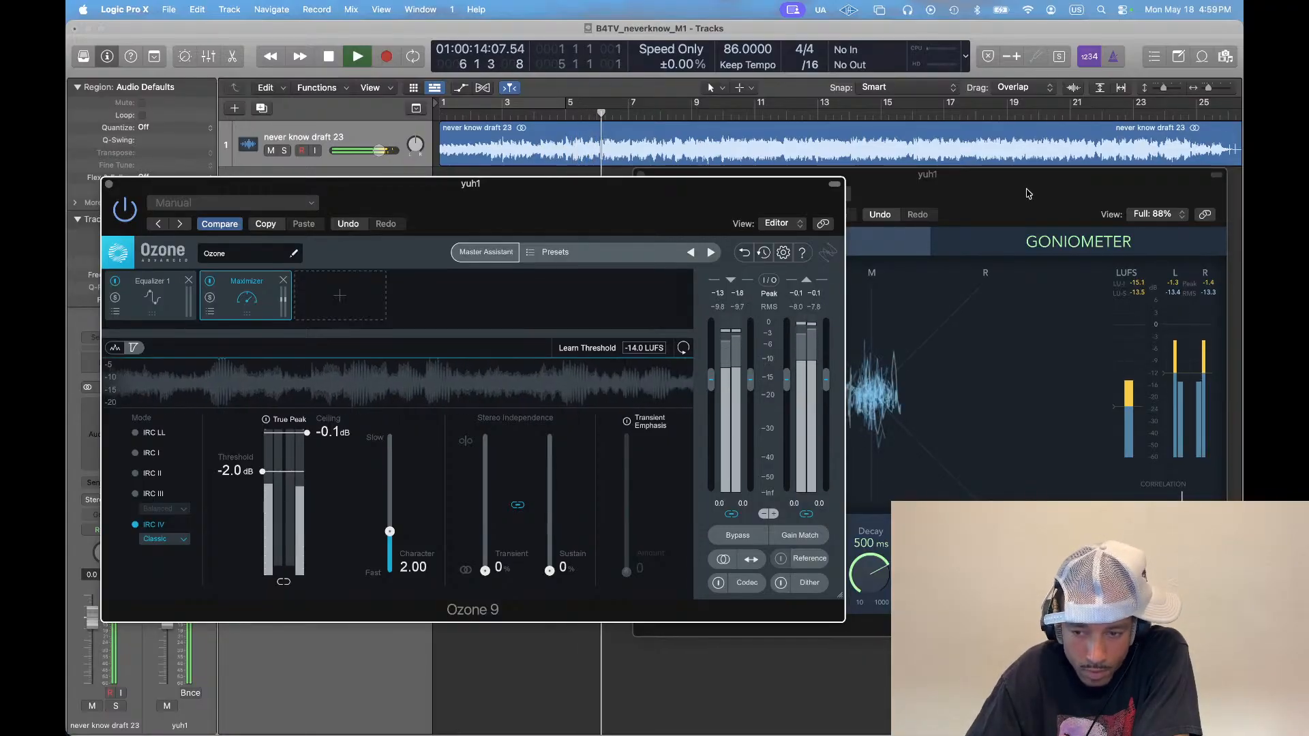
Spread the Ozone 9 and MultiMeter windows apart, show the MultiMeter's Analyzer view and toggle Ozone 9's bypass to compare the sound
drag(682, 188, 668, 195)
drag(1024, 182, 1042, 183)
drag(613, 231, 600, 230)
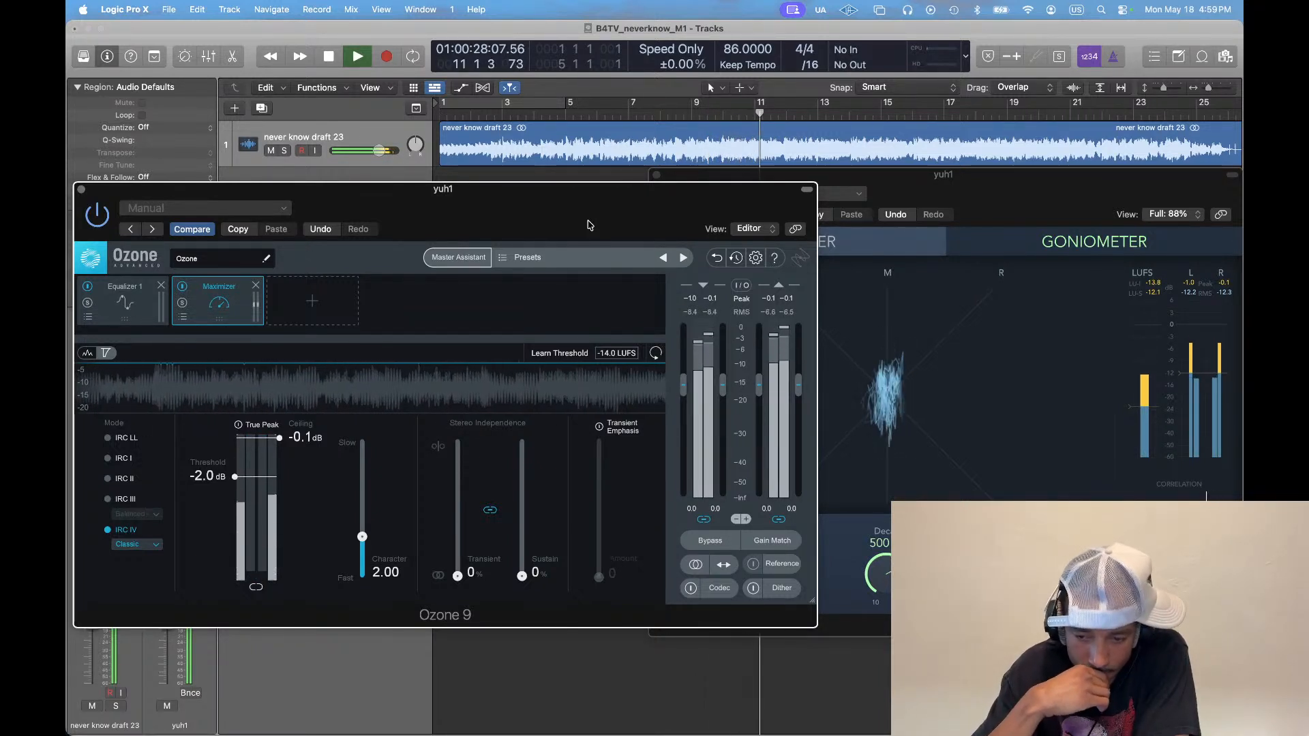
click(883, 242)
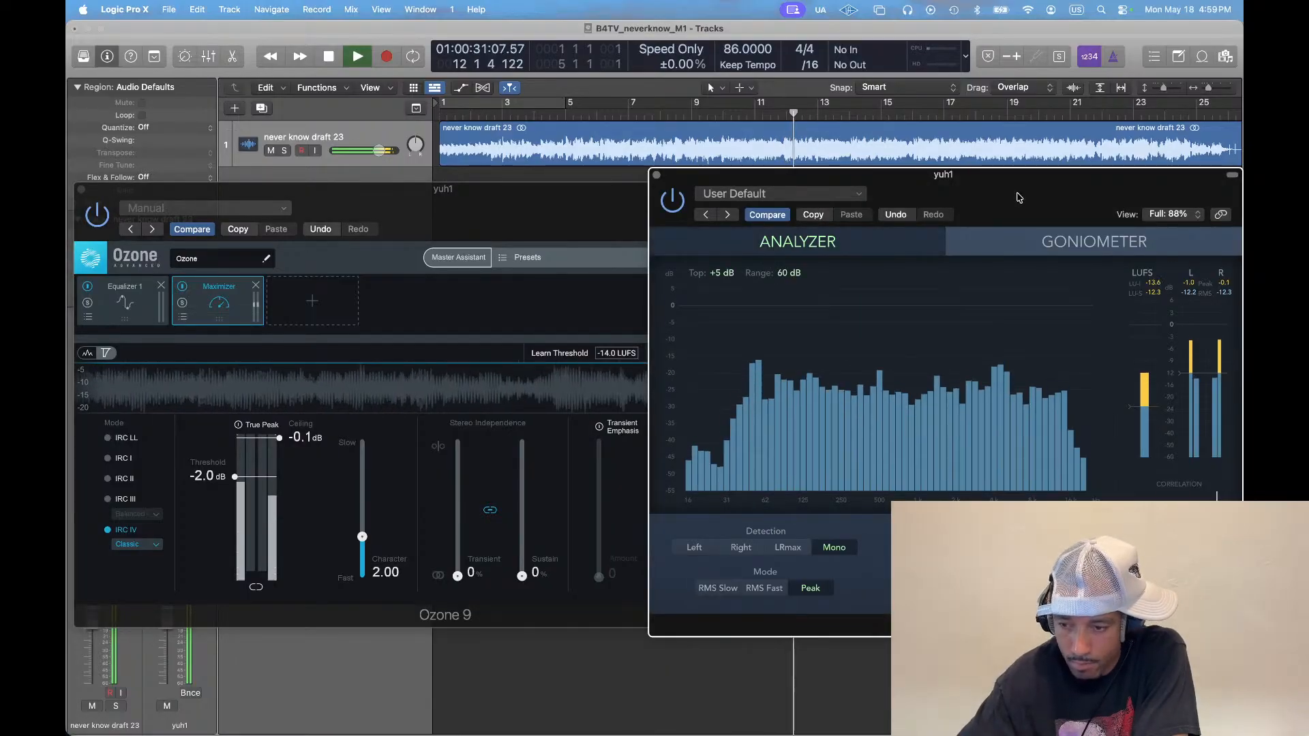
click(954, 240)
click(902, 247)
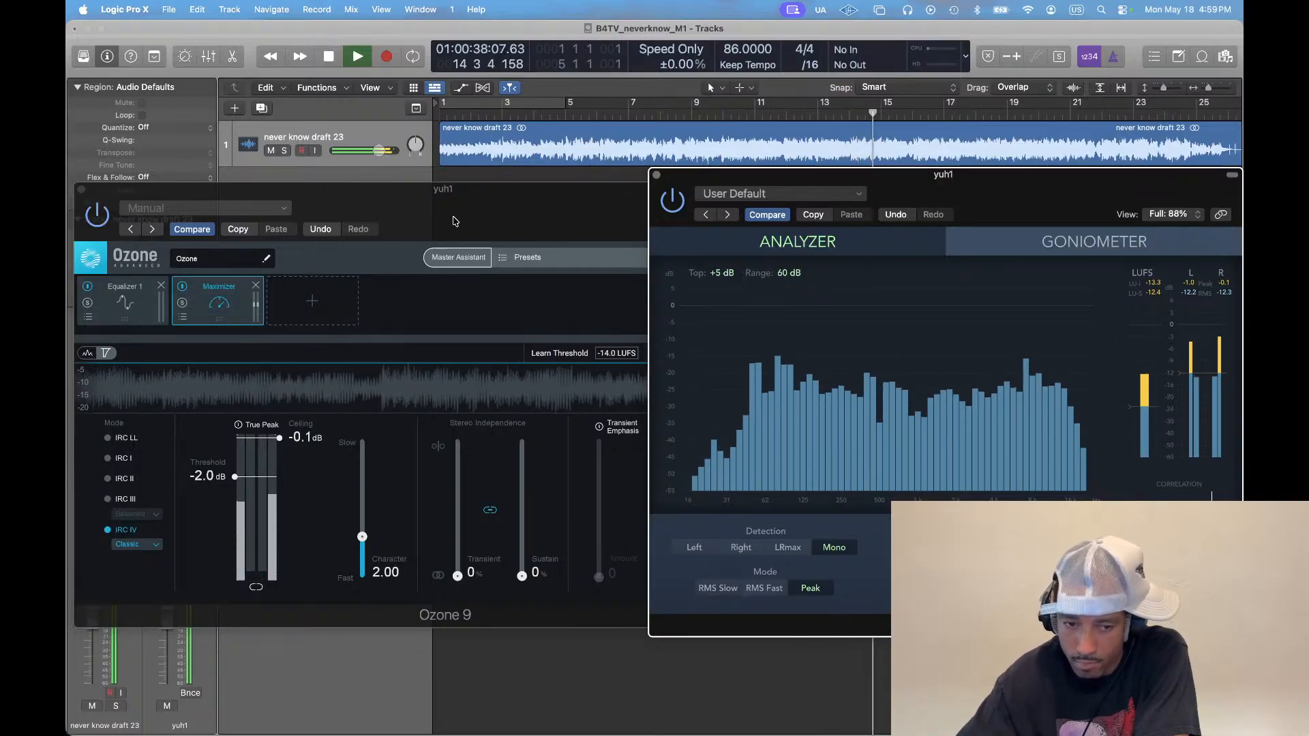
click(97, 217)
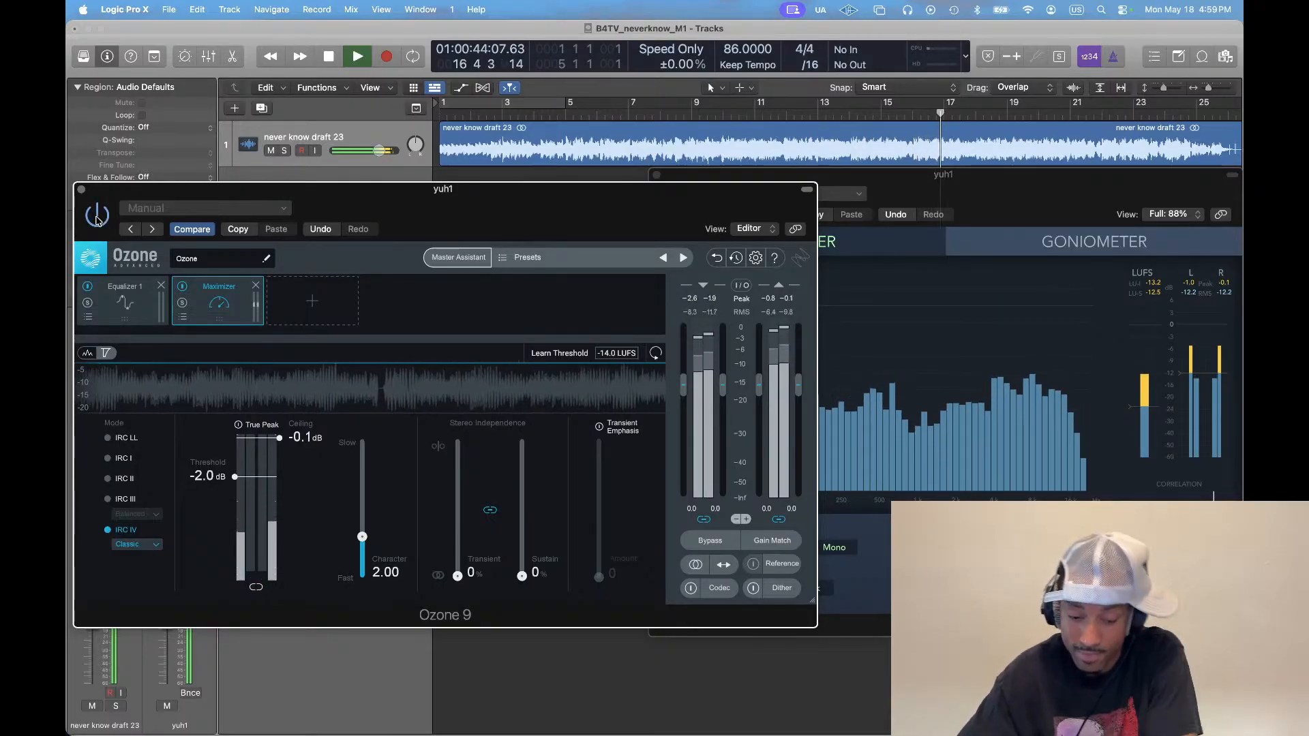
Check the stream in Streamlabs Desktop and place the playhead at bar 9 in Logic Pro X
key(super+Tab)
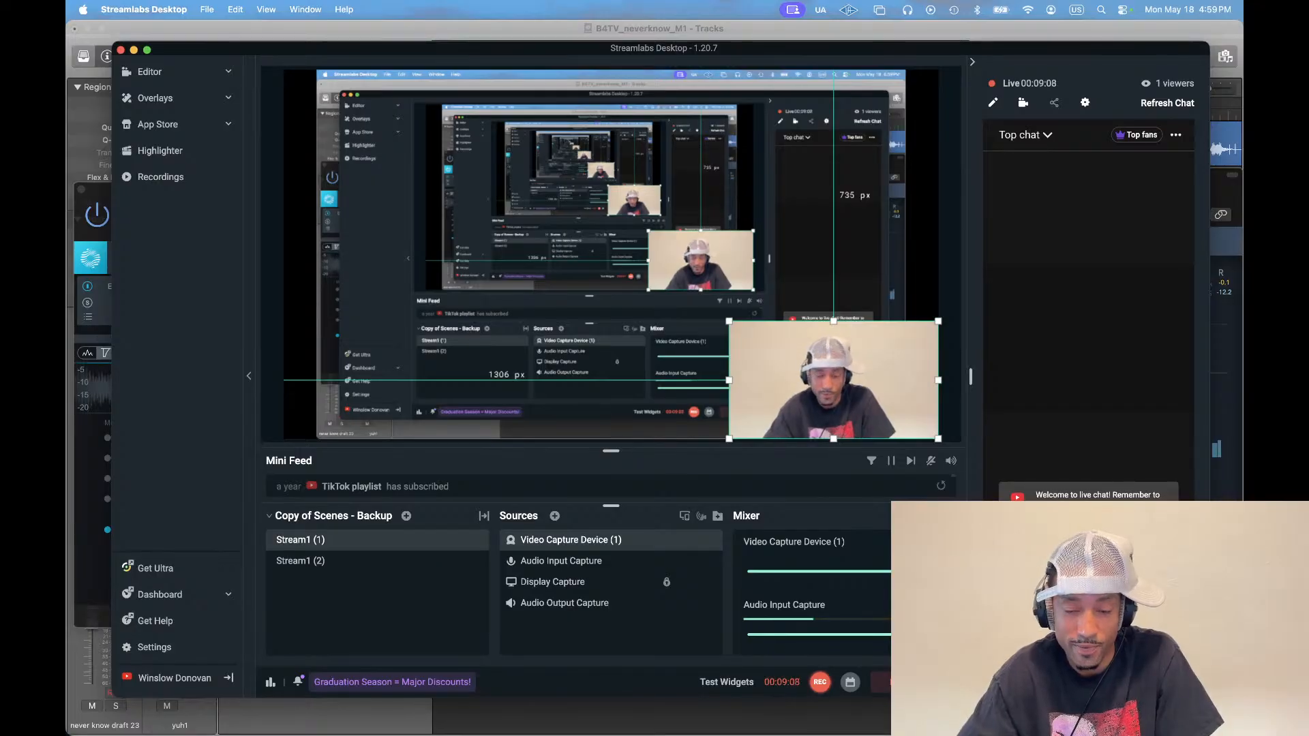
key(super+Tab)
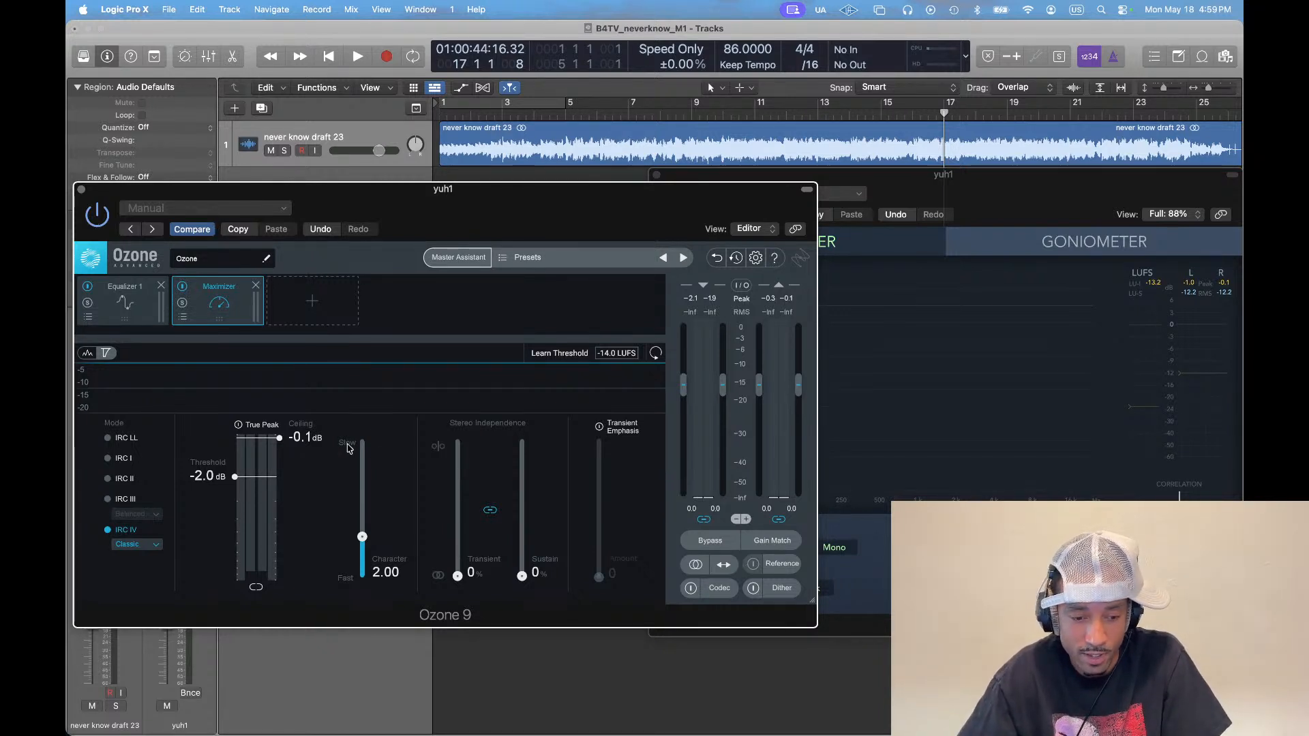
click(773, 114)
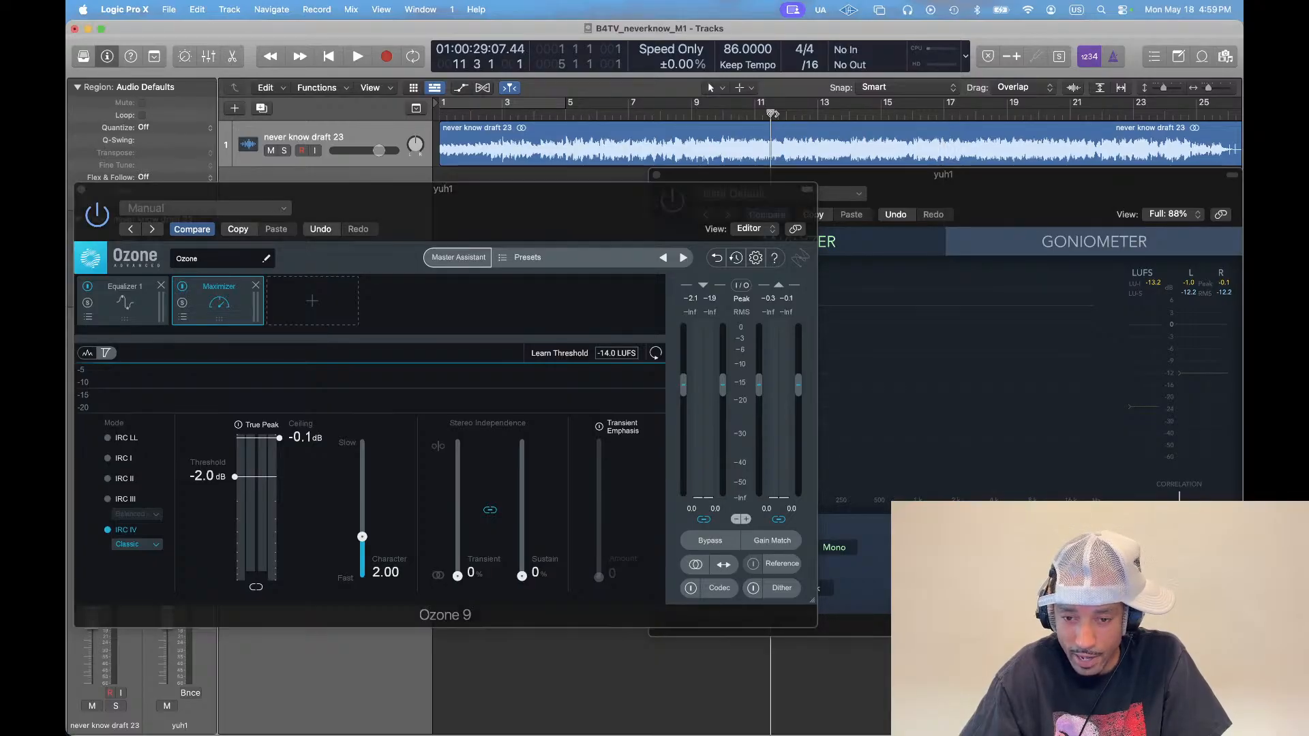
click(692, 114)
key(super+Tab)
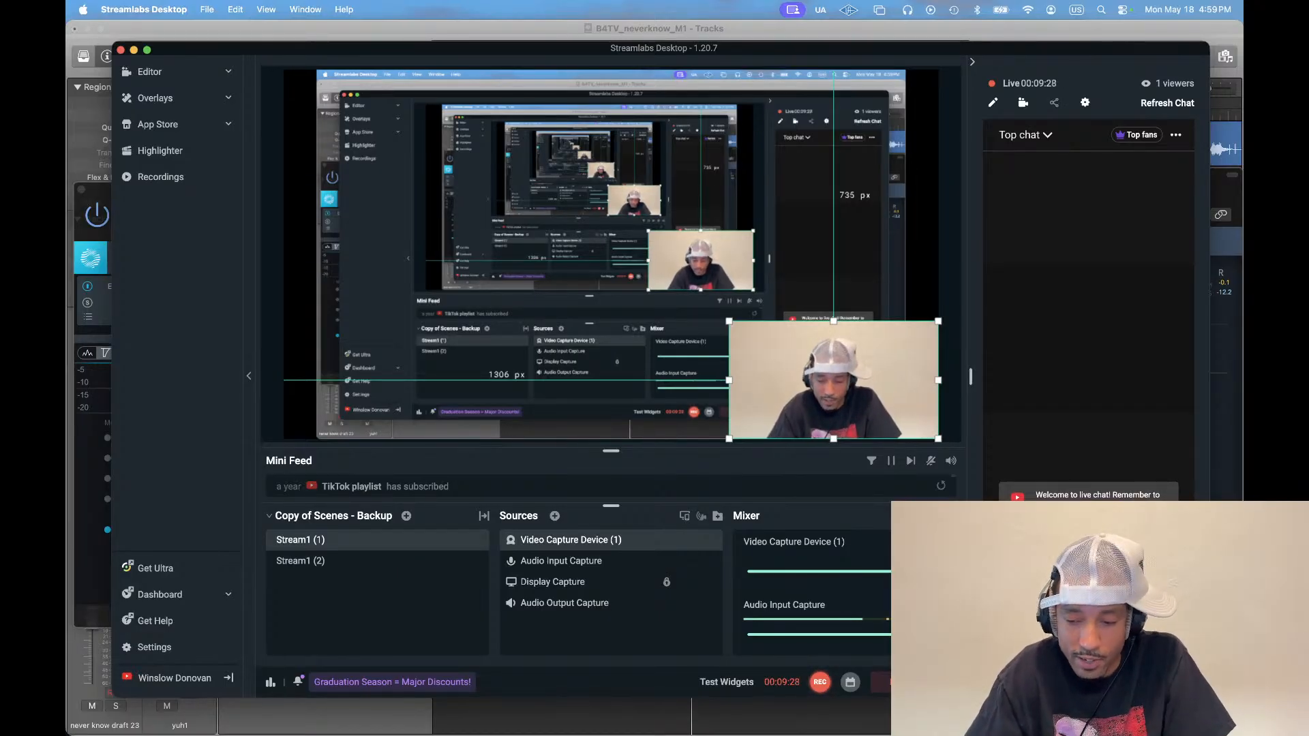
key(super+Tab)
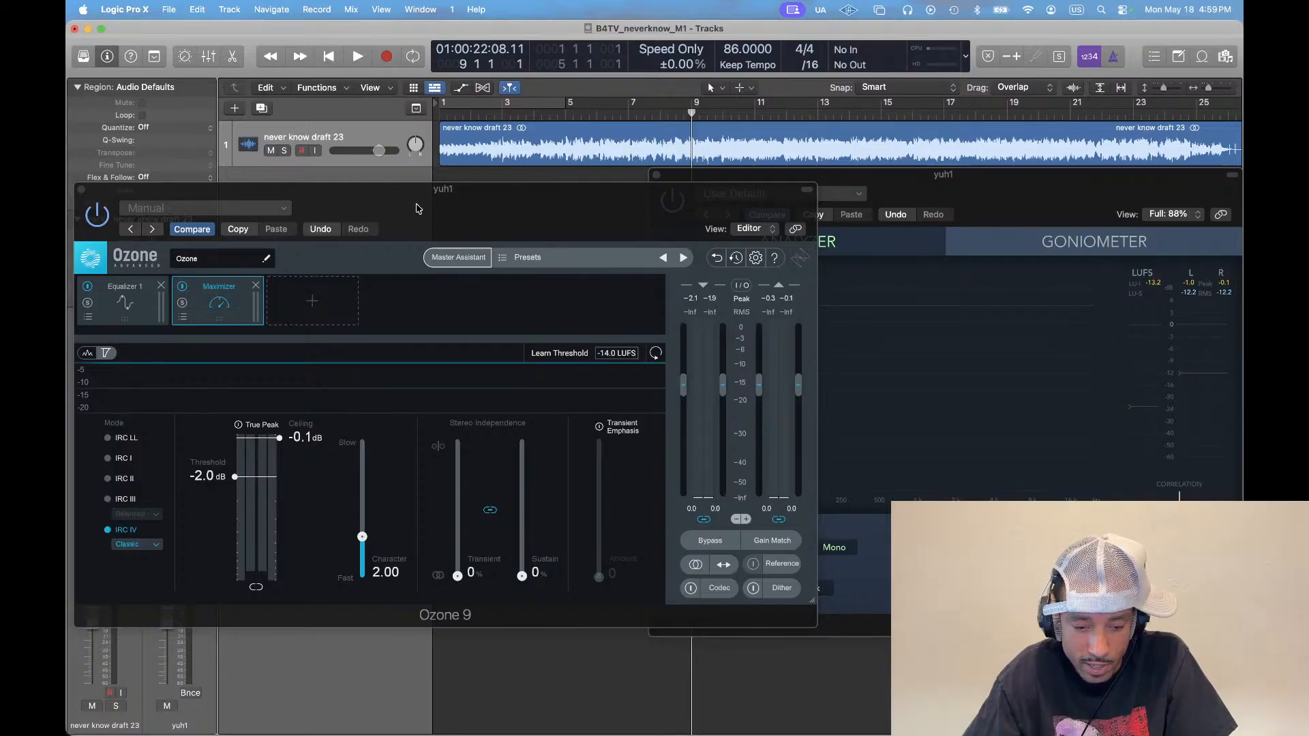
drag(476, 210, 482, 202)
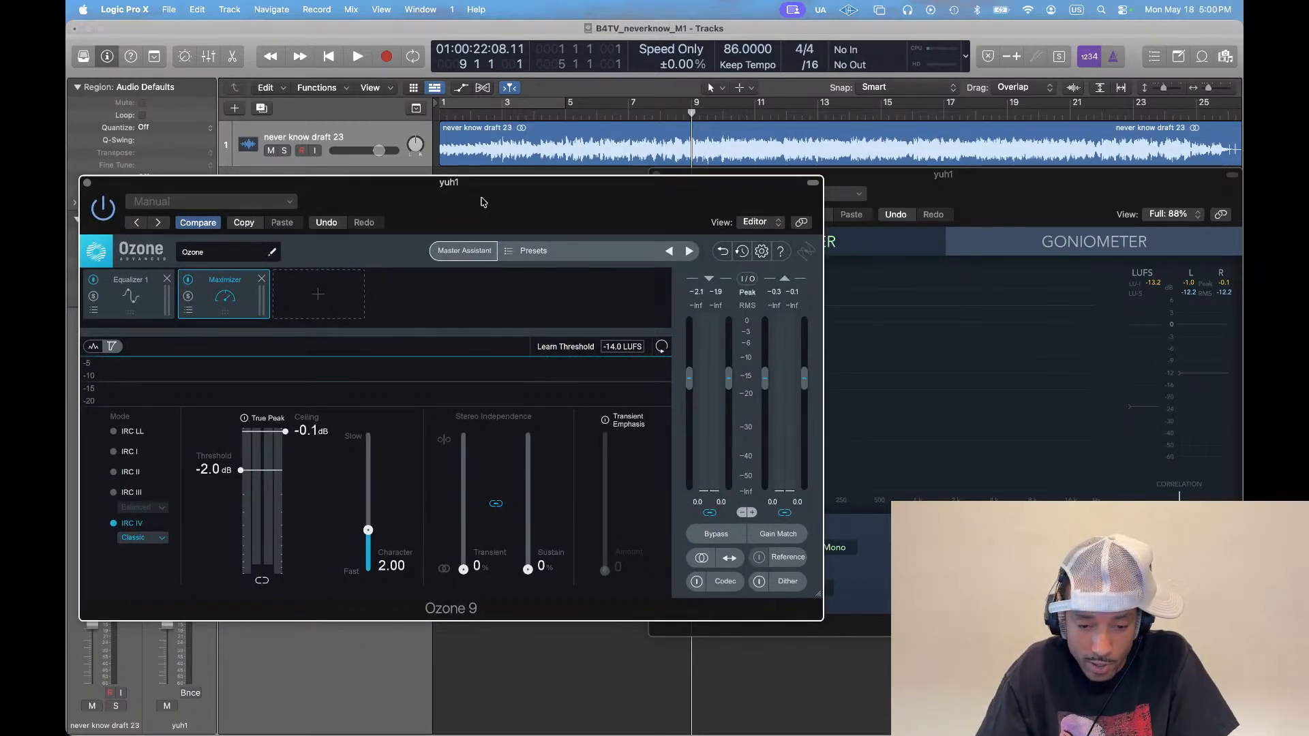
Check Streamlabs Desktop again, return to Logic Pro X and play the song from about bar 13
key(super+Tab)
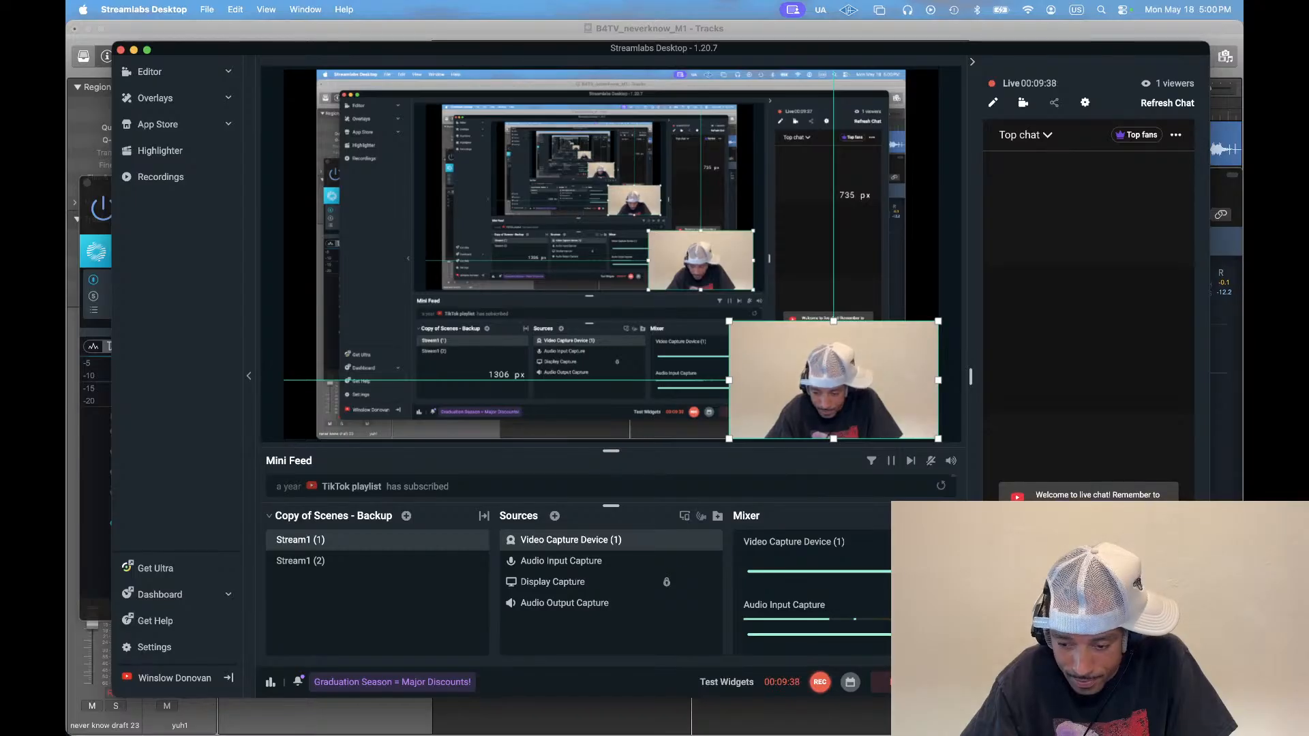
key(super+Tab)
key(Return)
key(space)
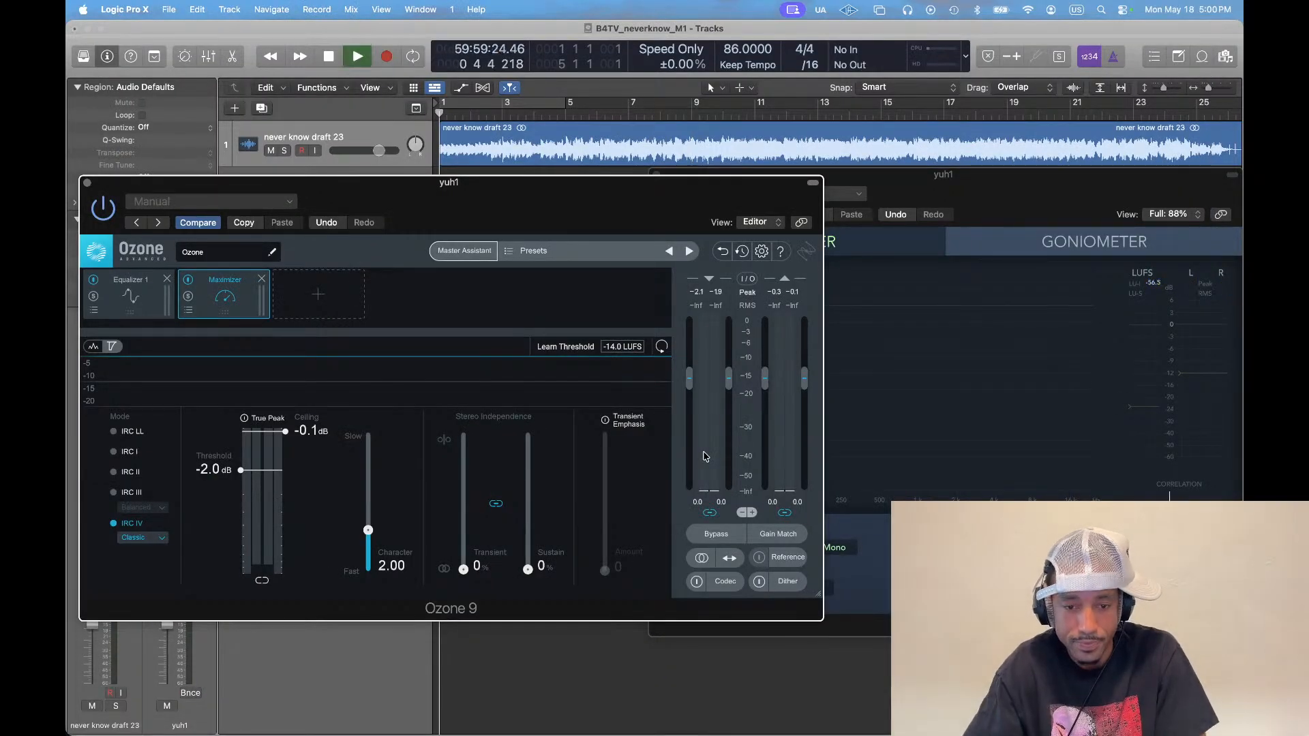
click(819, 113)
click(819, 113)
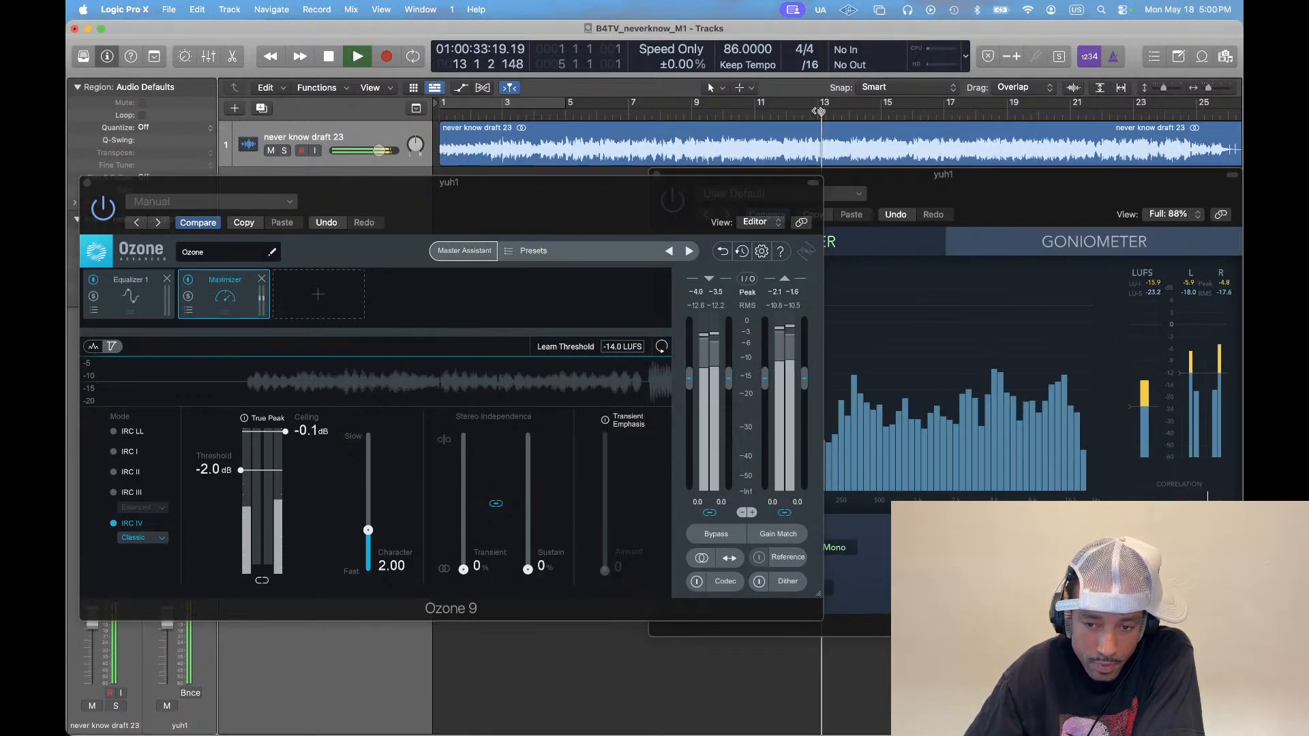
Compare the song with Ozone 9 bypassed and enabled, replaying it from about bar 13 before stopping playback
click(104, 210)
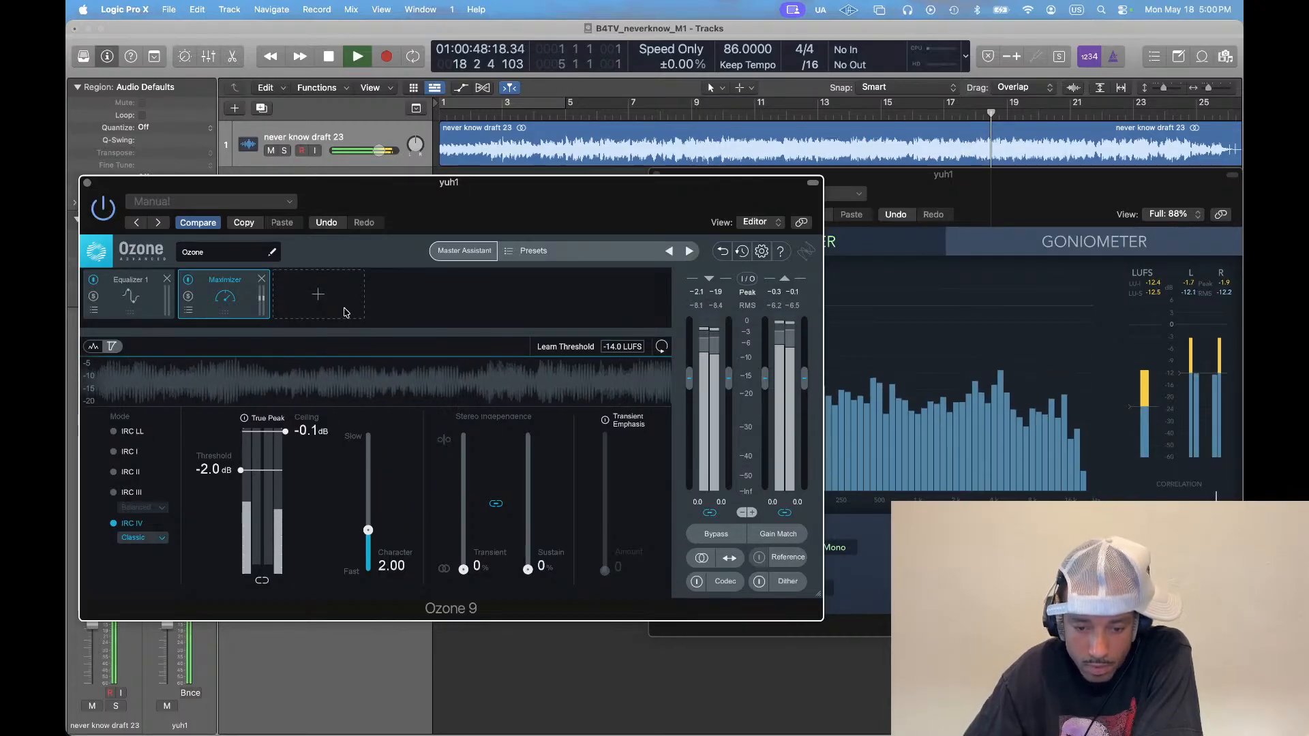
click(1019, 194)
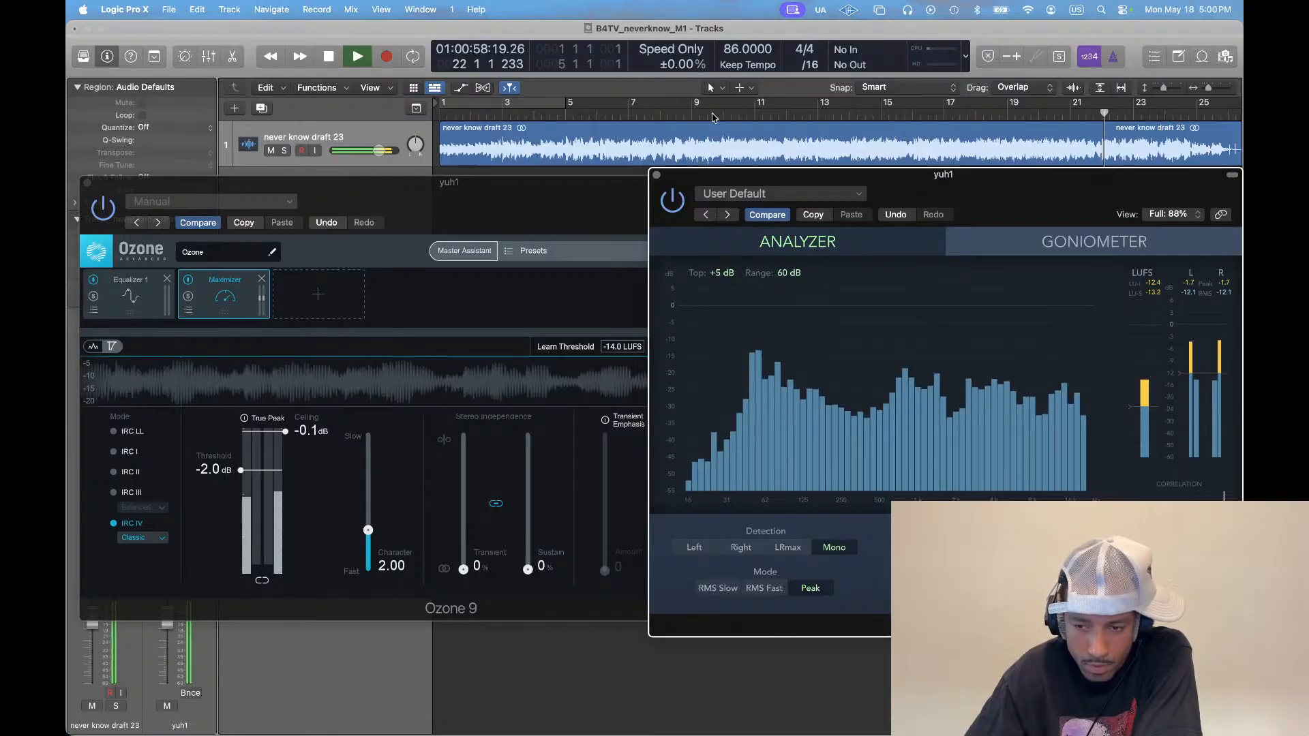
click(816, 112)
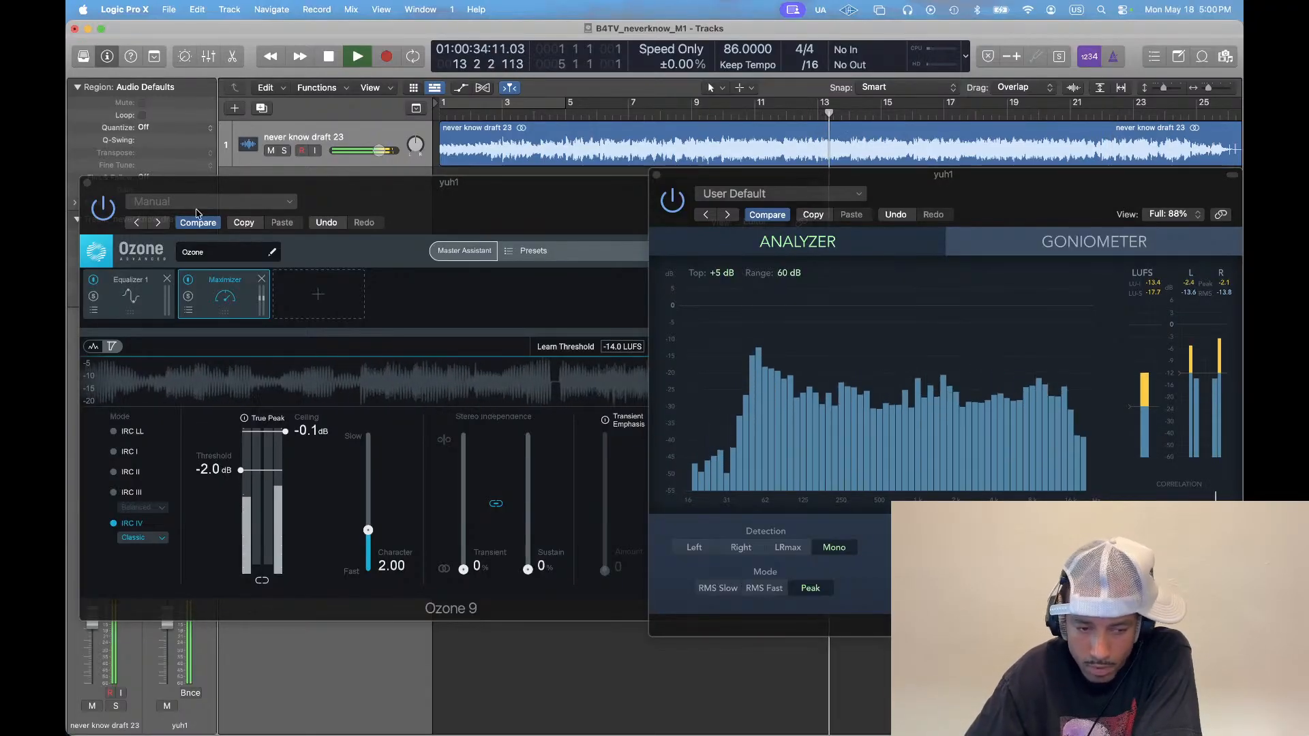
click(107, 214)
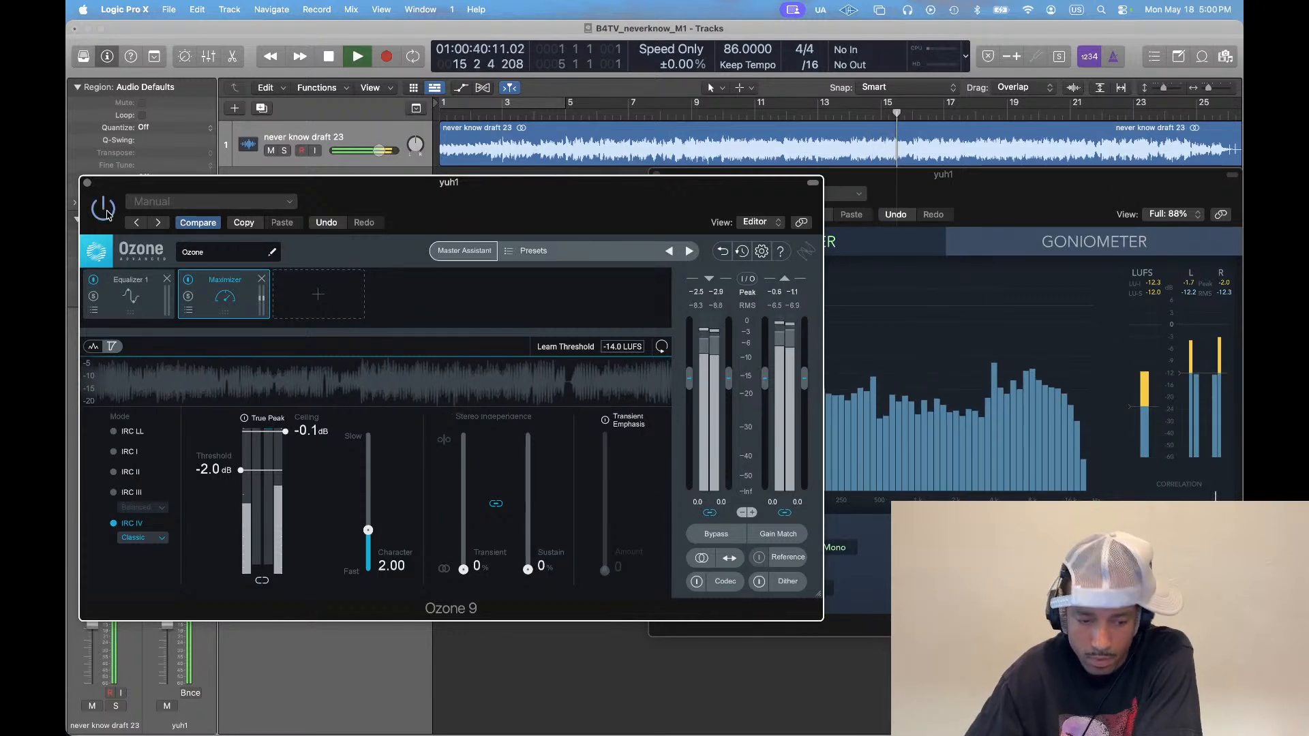
key(space)
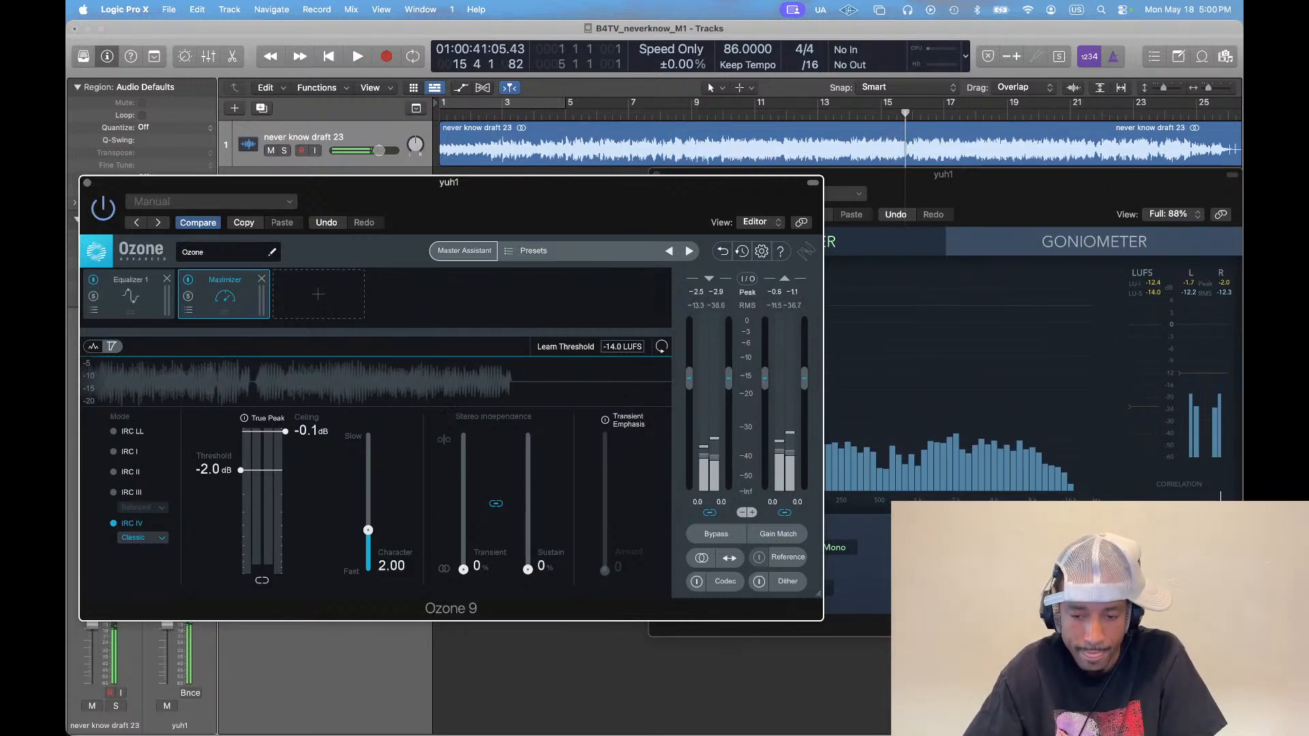
Check the live chat in Streamlabs Desktop, then return to Logic Pro X and reposition the Ozone 9 window
key(super+Tab)
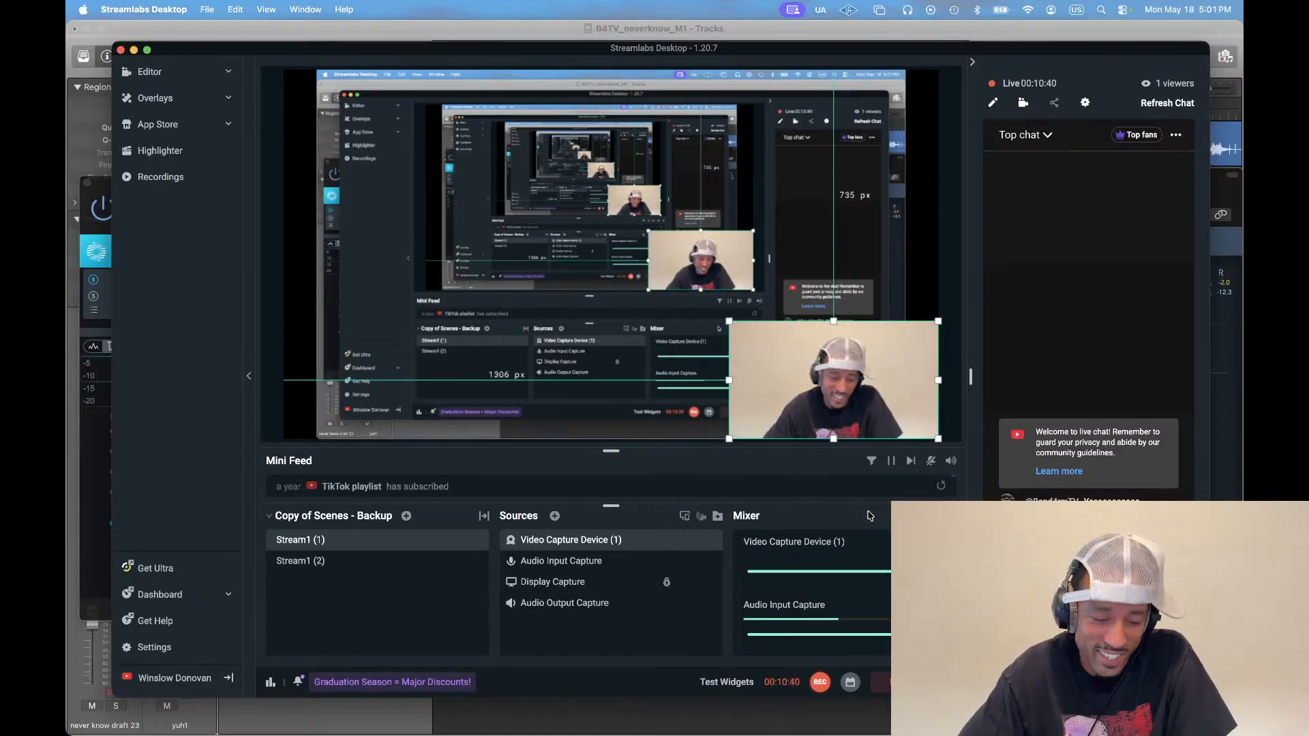
key(super+Tab)
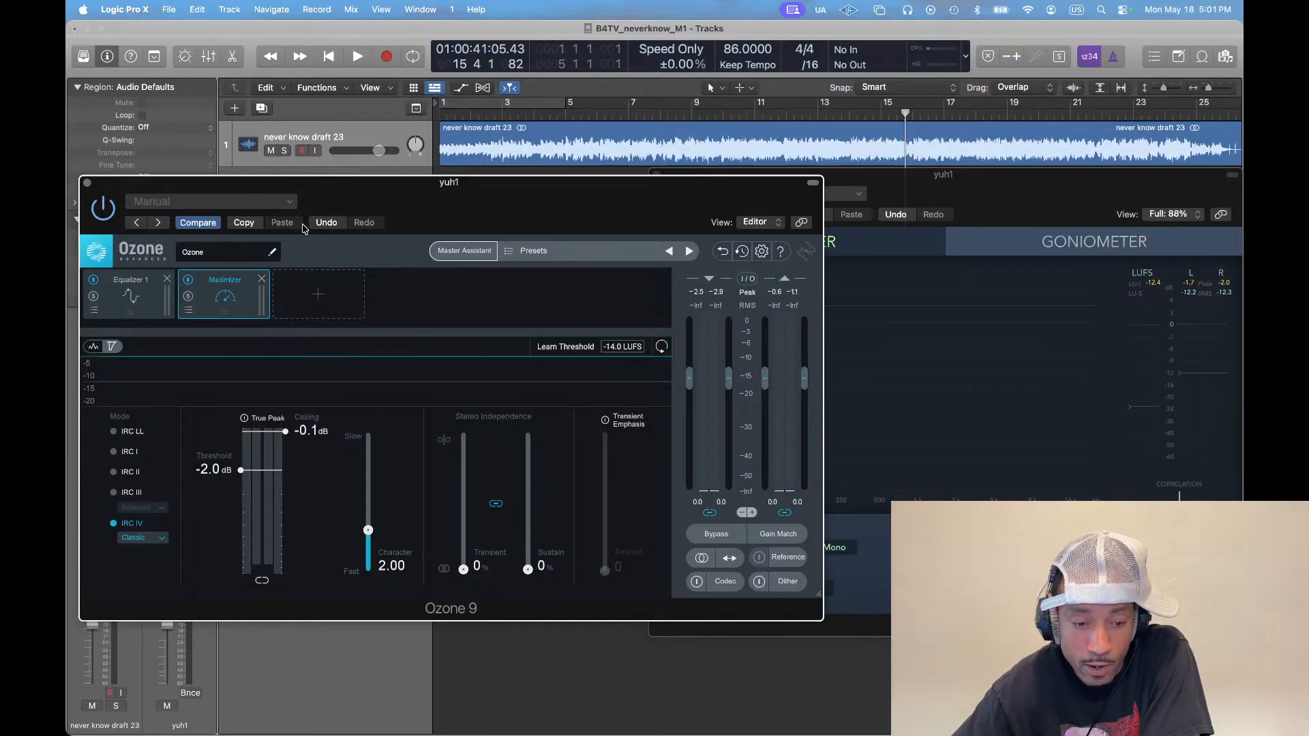
drag(519, 198, 535, 188)
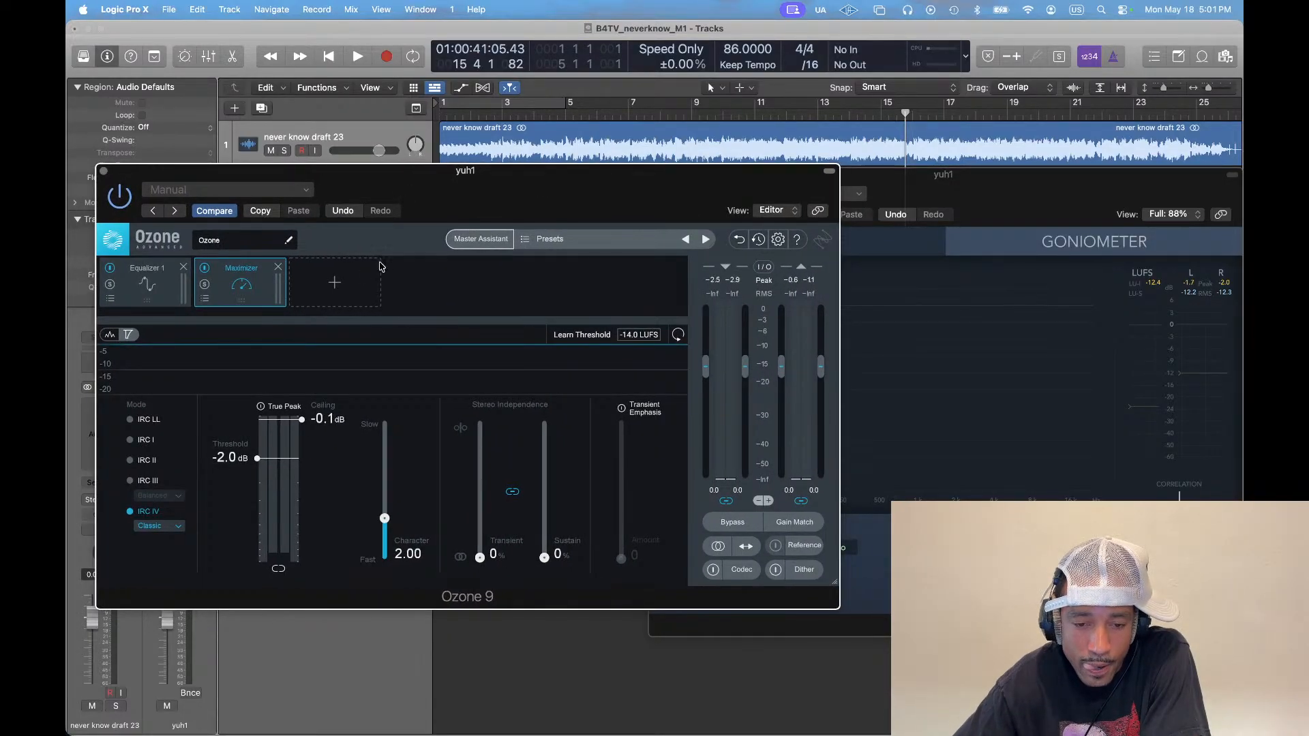
drag(517, 193, 506, 204)
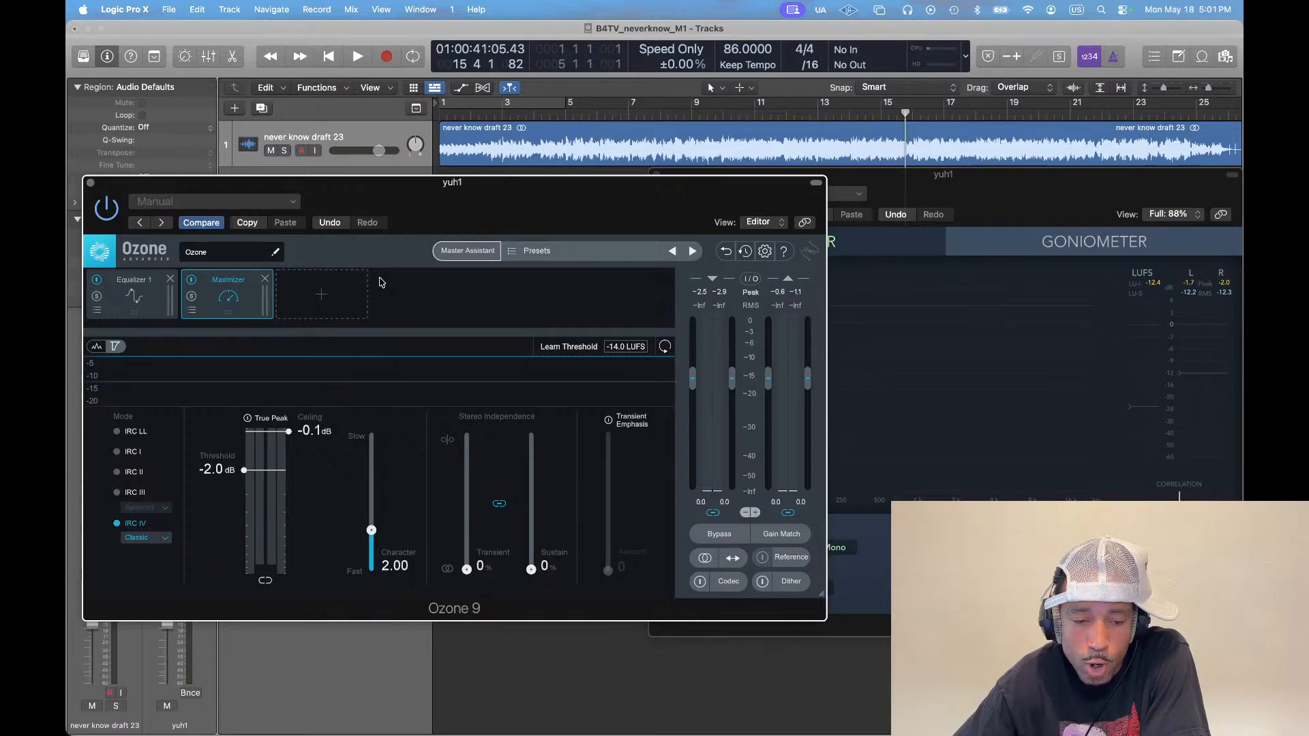
Add a Low End Focus module after the Maximizer in Ozone 9 and set its upper frequency limit to 113 Hz
click(331, 296)
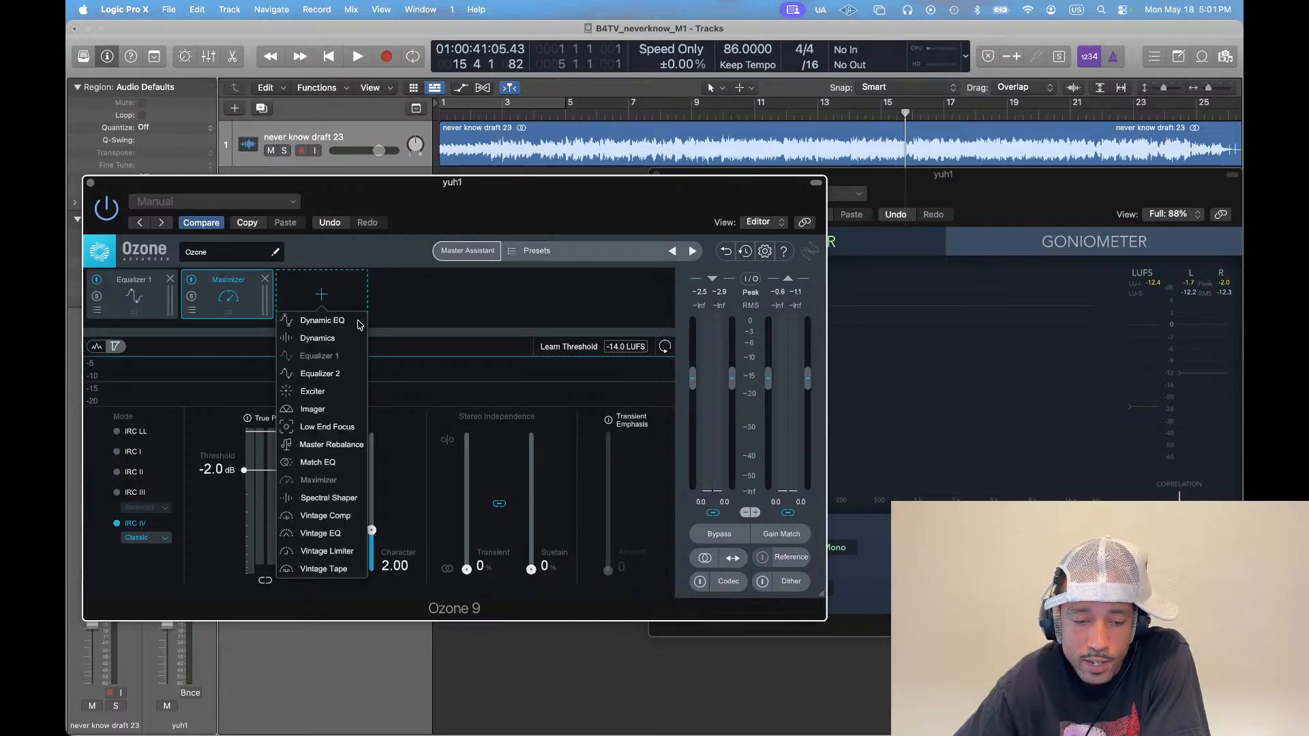
click(335, 428)
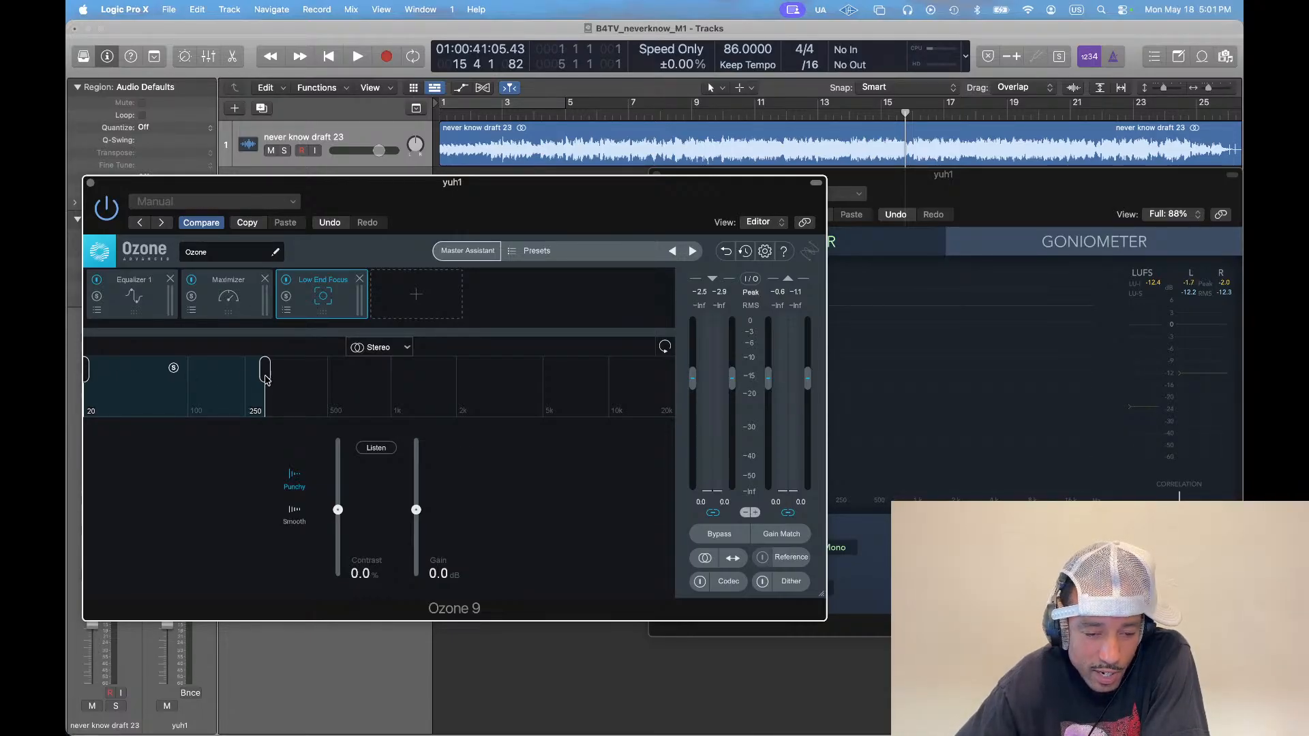
drag(266, 374, 199, 377)
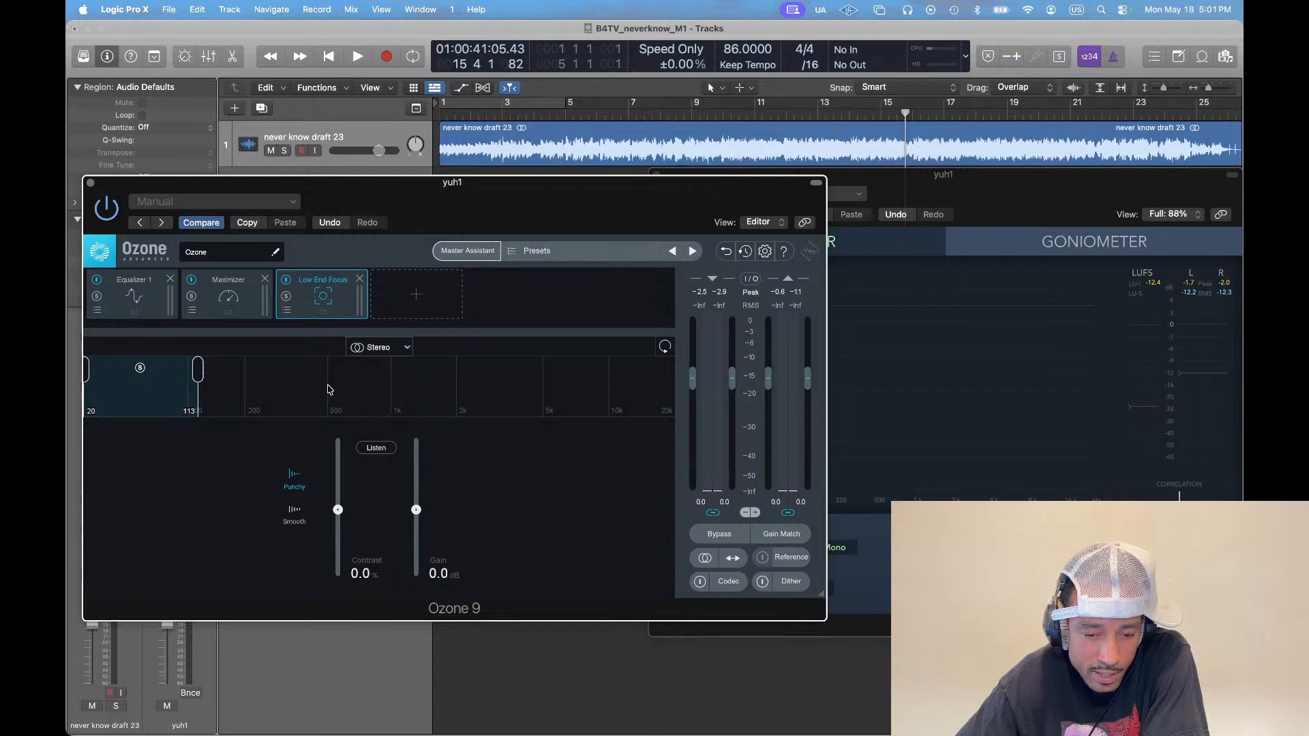
Set the Low End Focus action region to span from 20 Hz to 300 Hz
drag(382, 387, 277, 383)
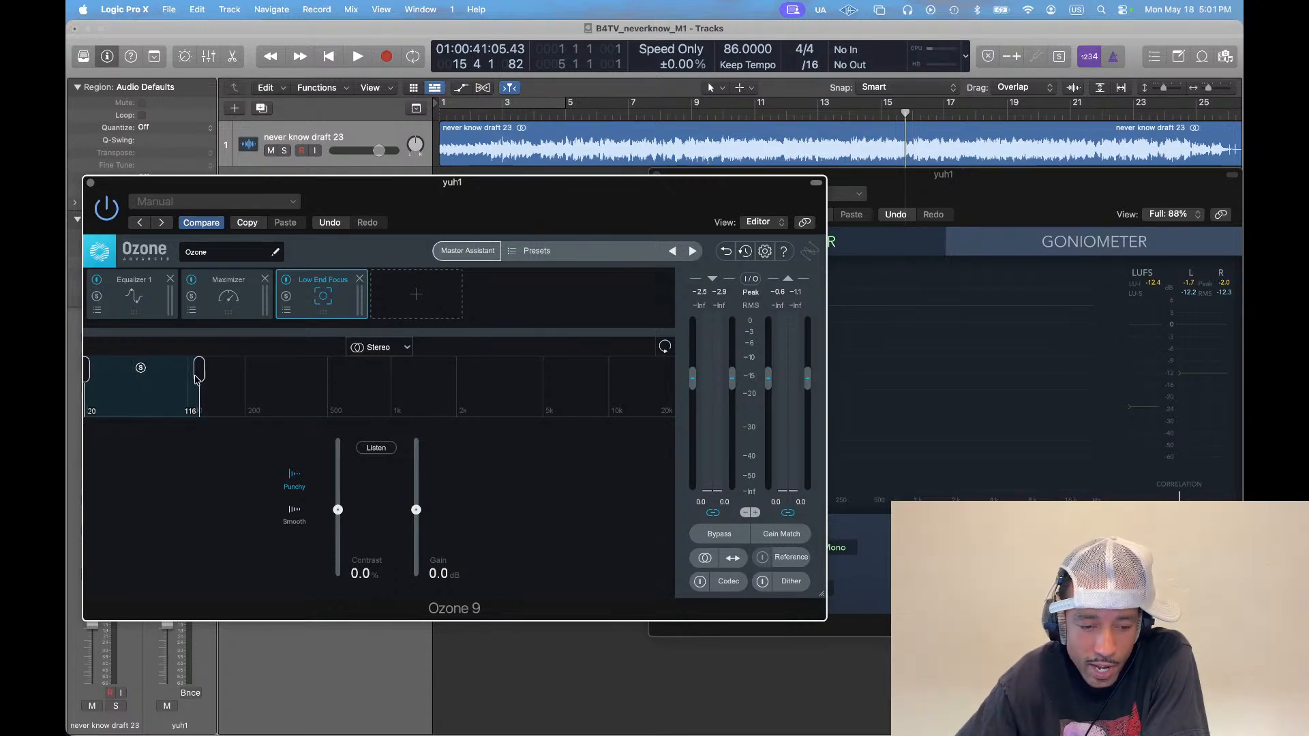
drag(149, 371, 409, 389)
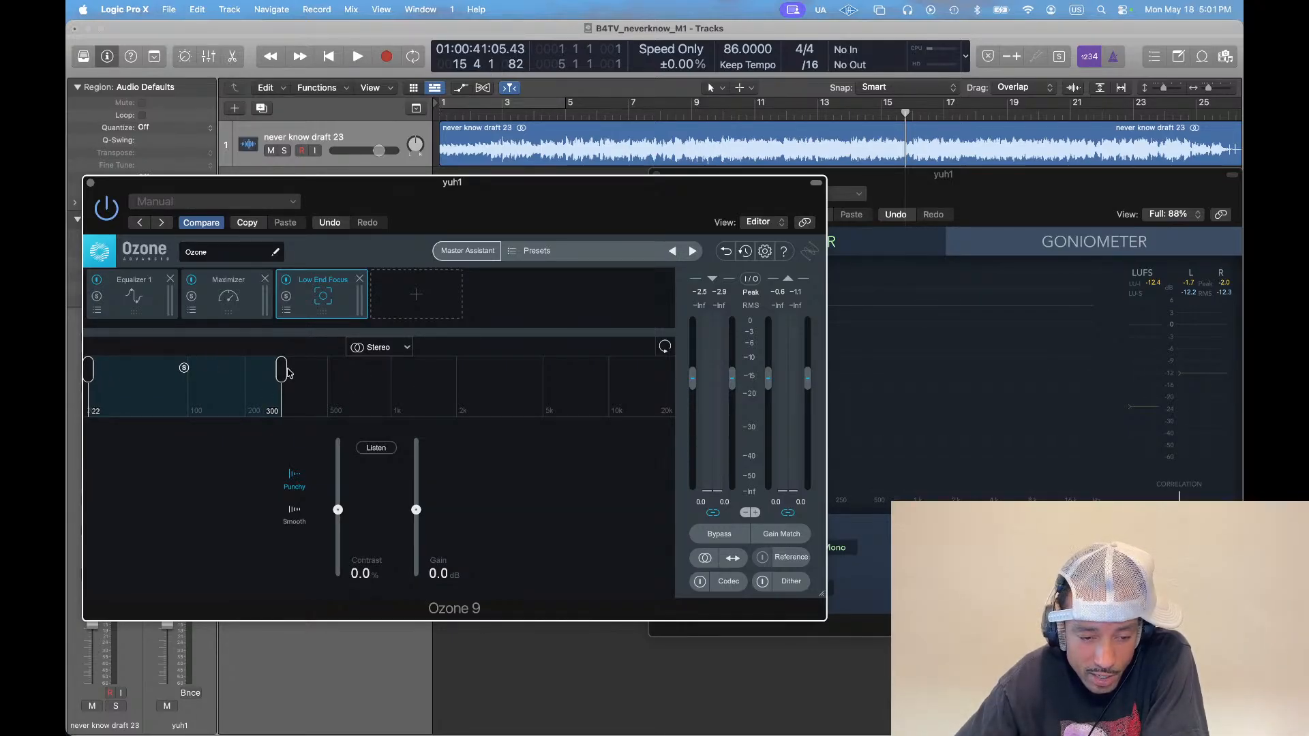
drag(247, 385, 189, 409)
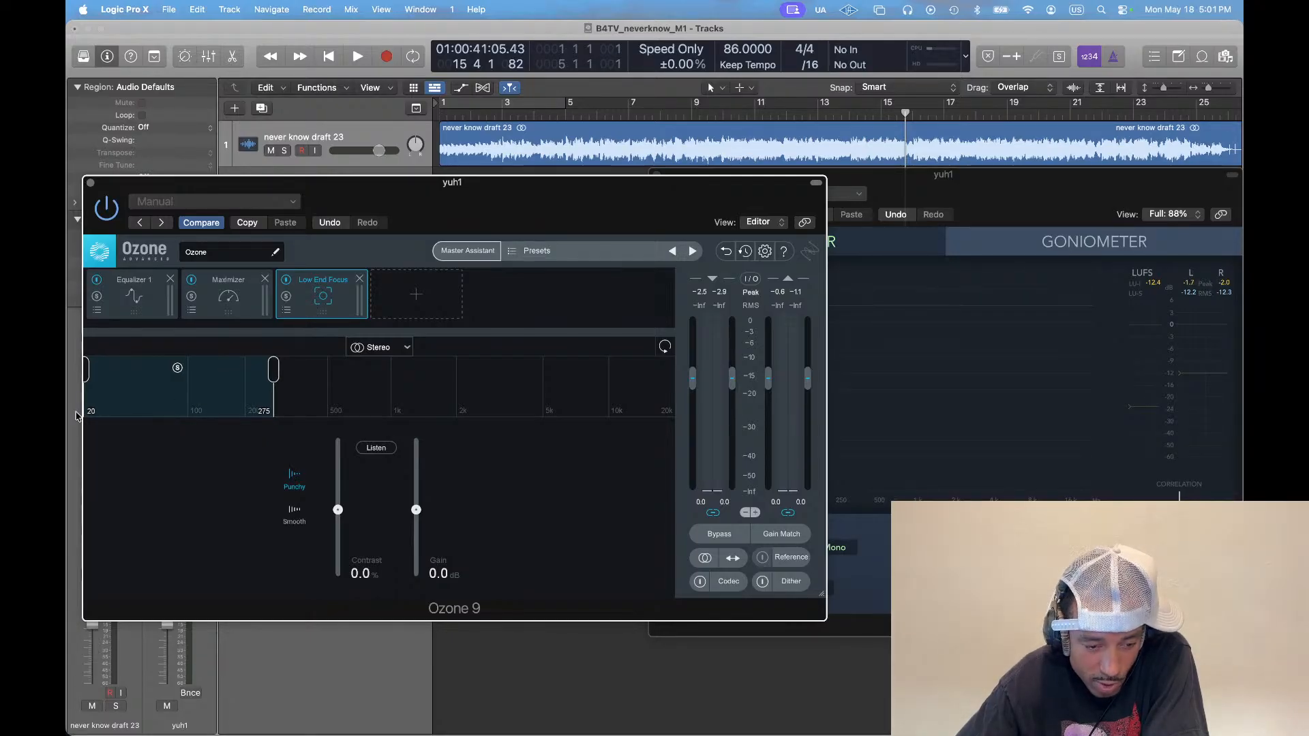
drag(276, 374, 281, 374)
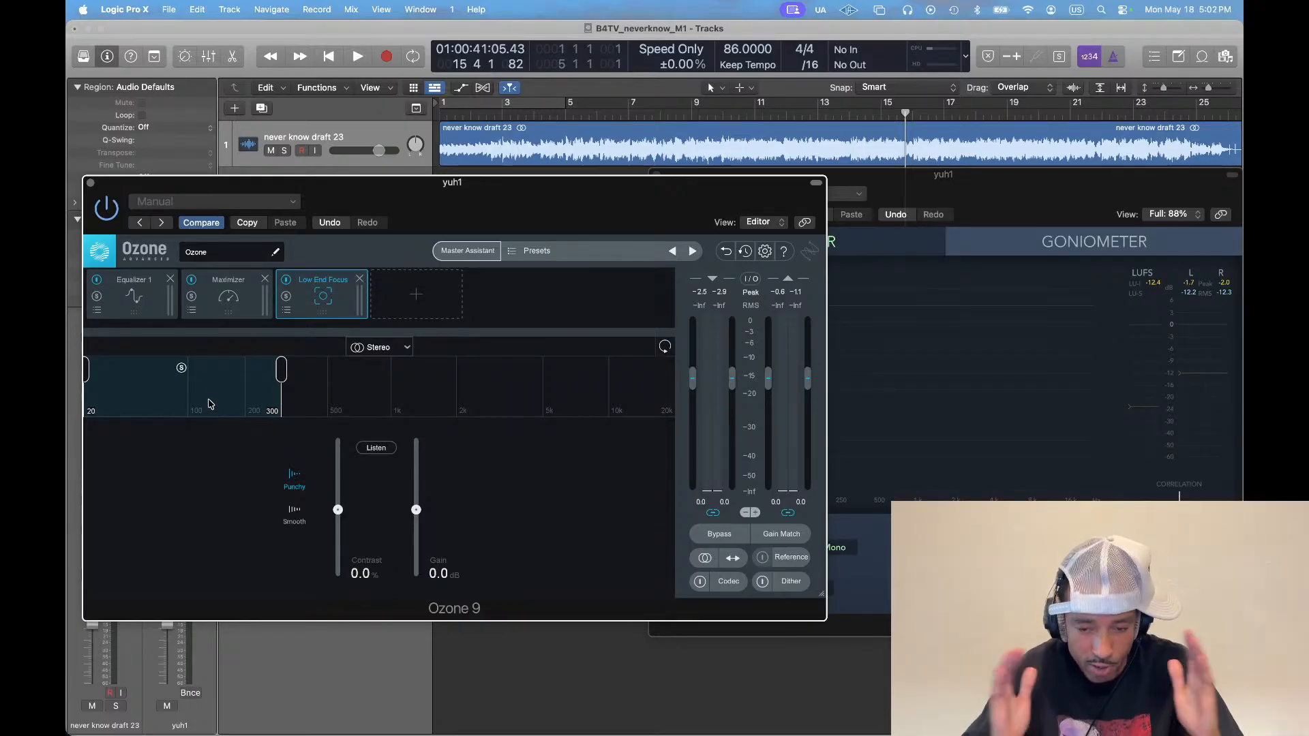
scroll(253, 394, down, 1)
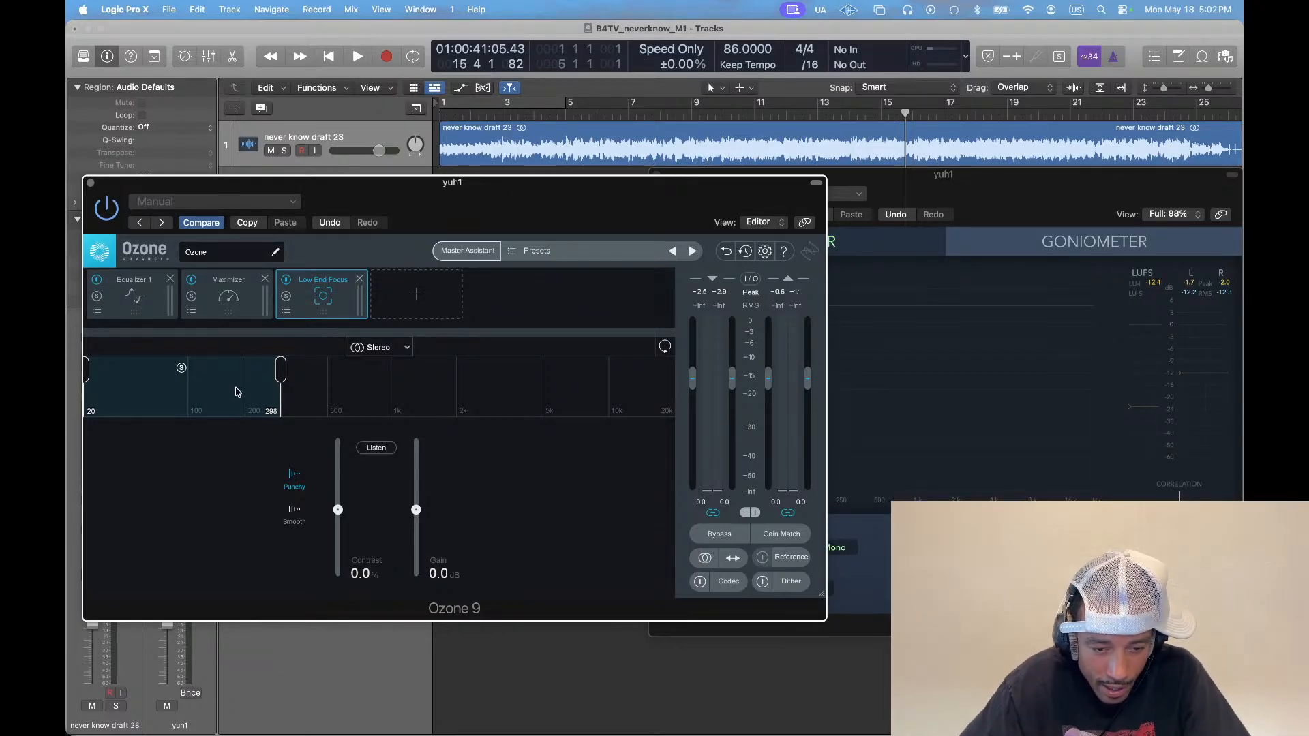
scroll(285, 369, up, 1)
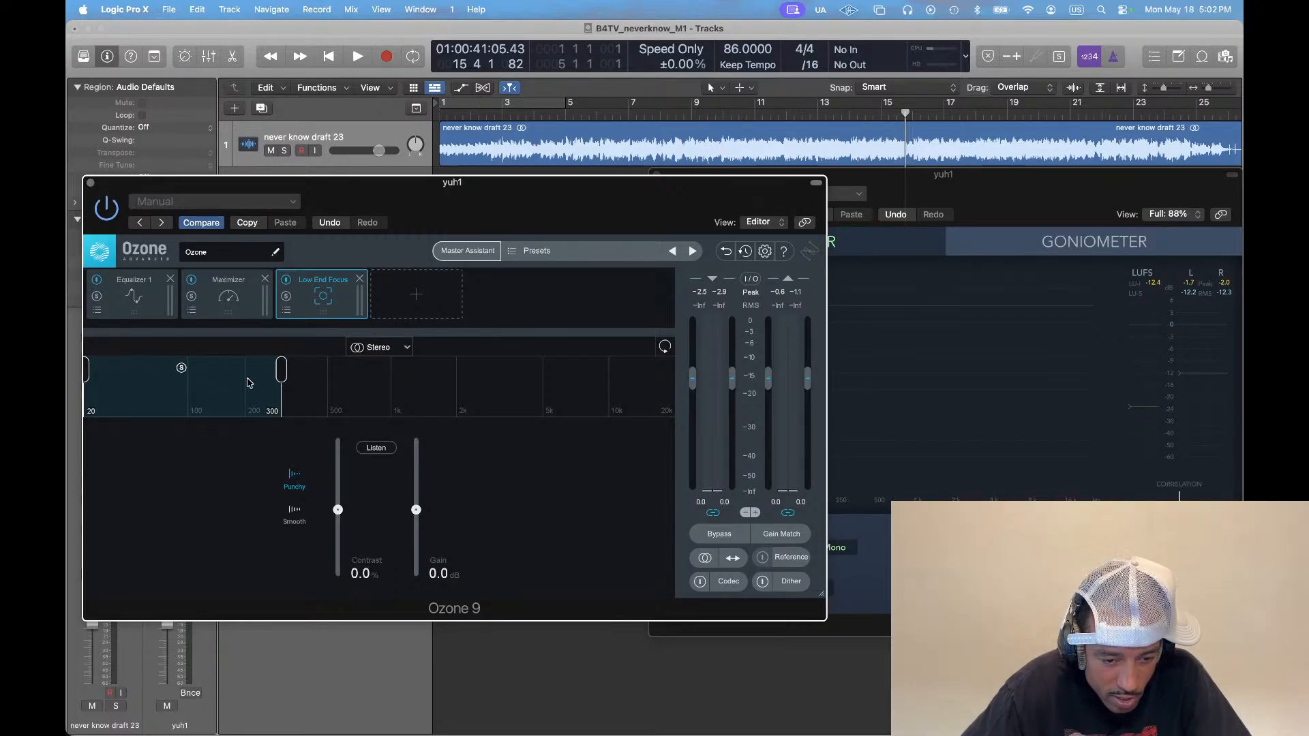
Raise the lower limit of Low End Focus to 99 Hz and try to extend its upper limit beyond 300 Hz
drag(86, 370, 187, 371)
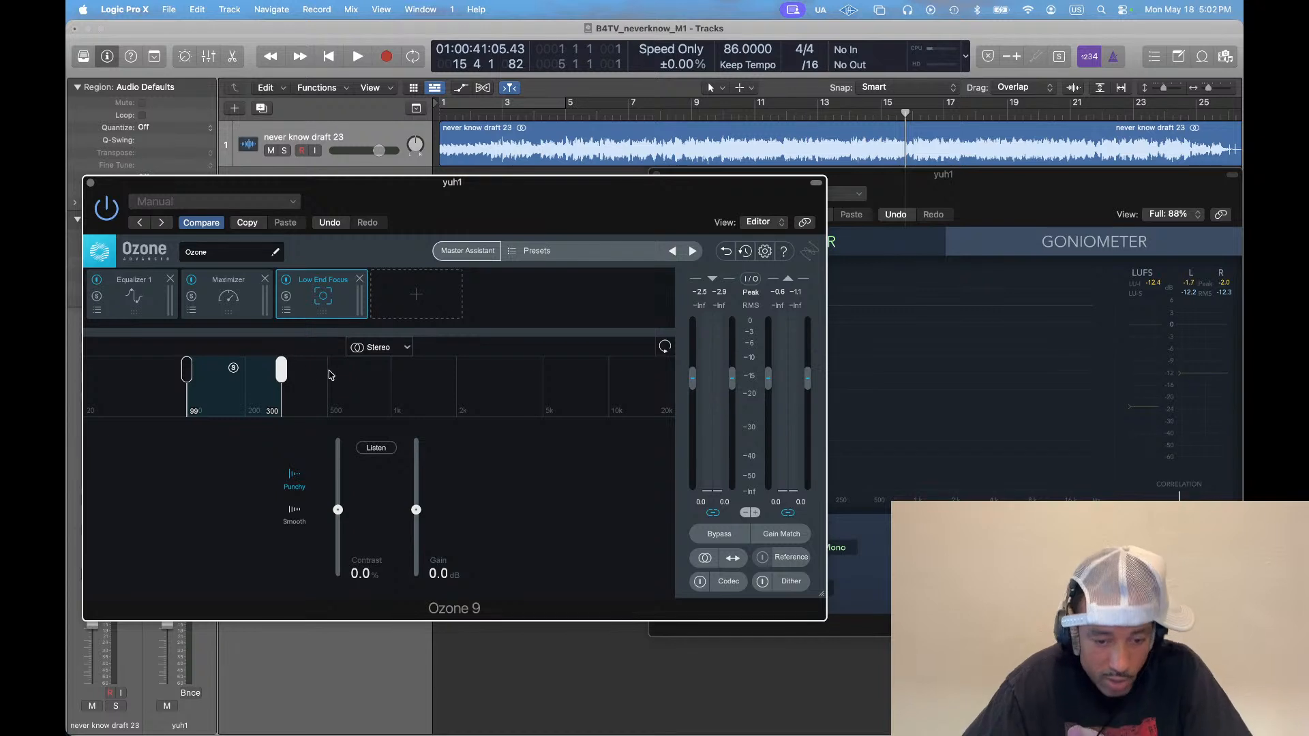
drag(281, 371, 419, 410)
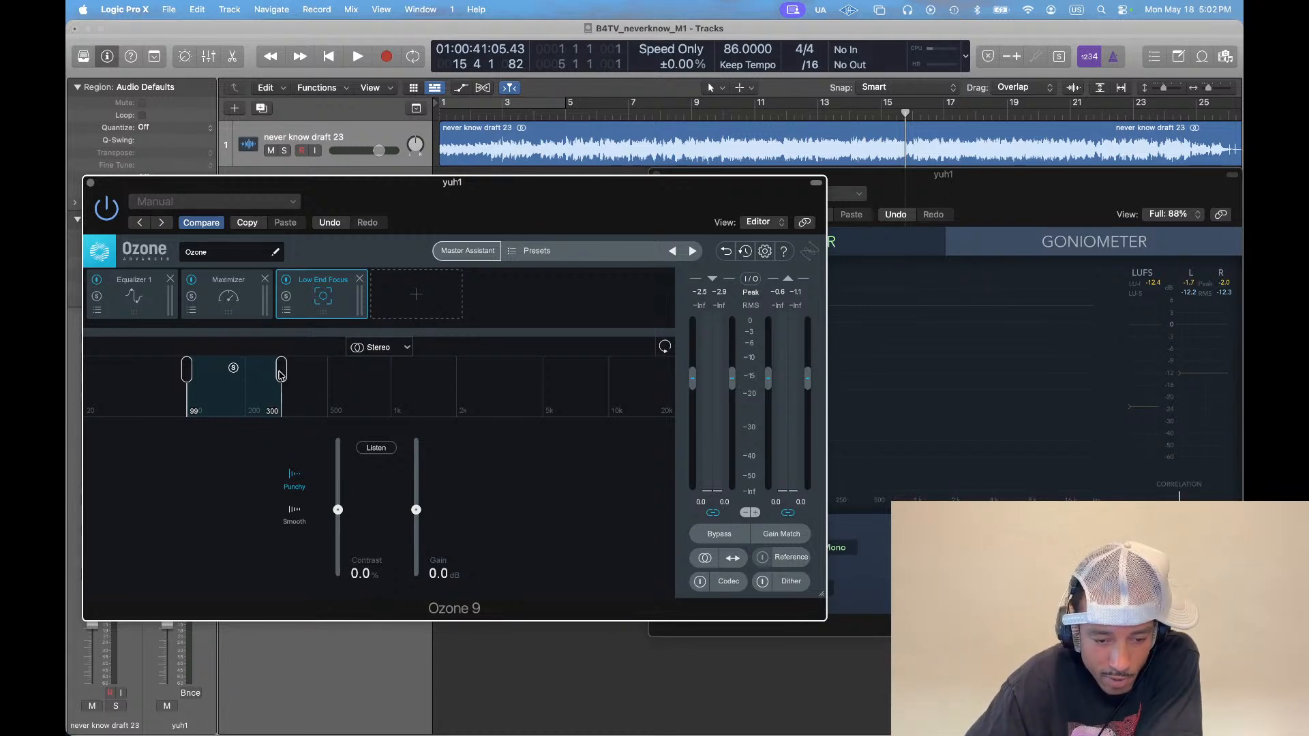
drag(281, 373, 418, 369)
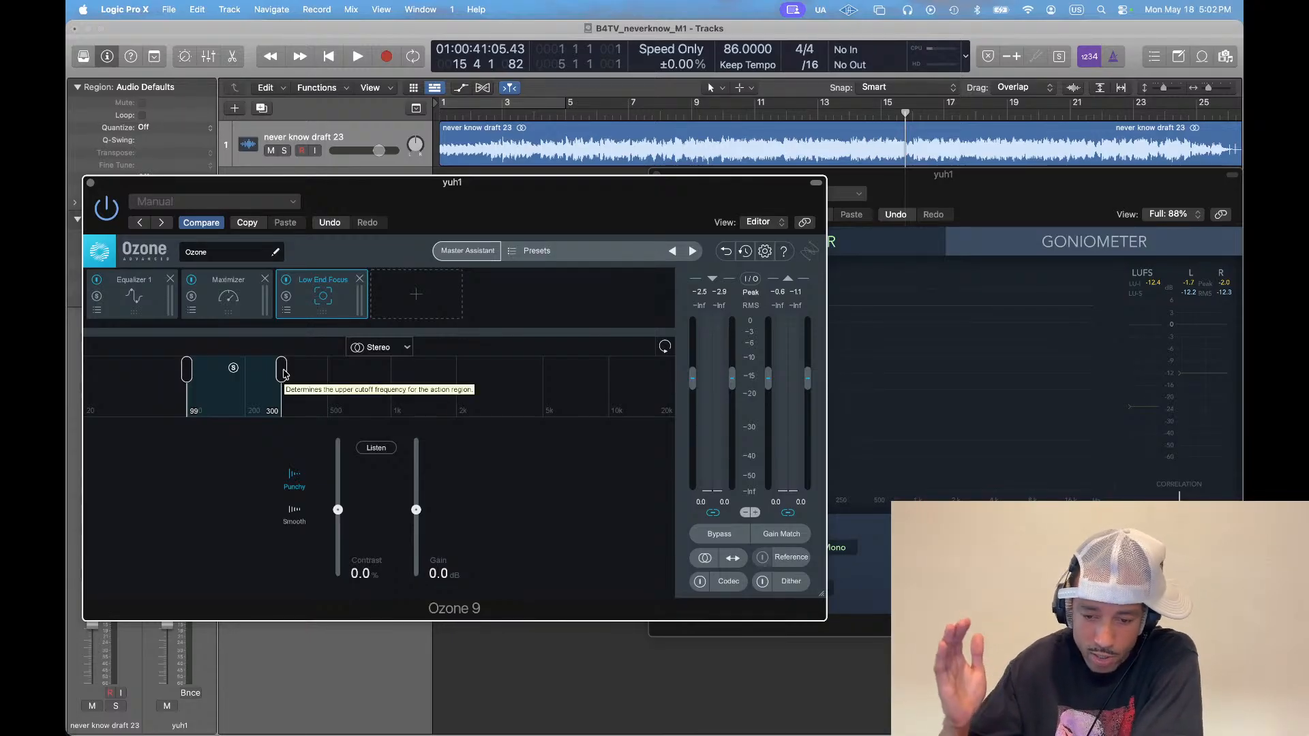
Add an Imager module after Low End Focus and split its spectrum into four bands
click(415, 293)
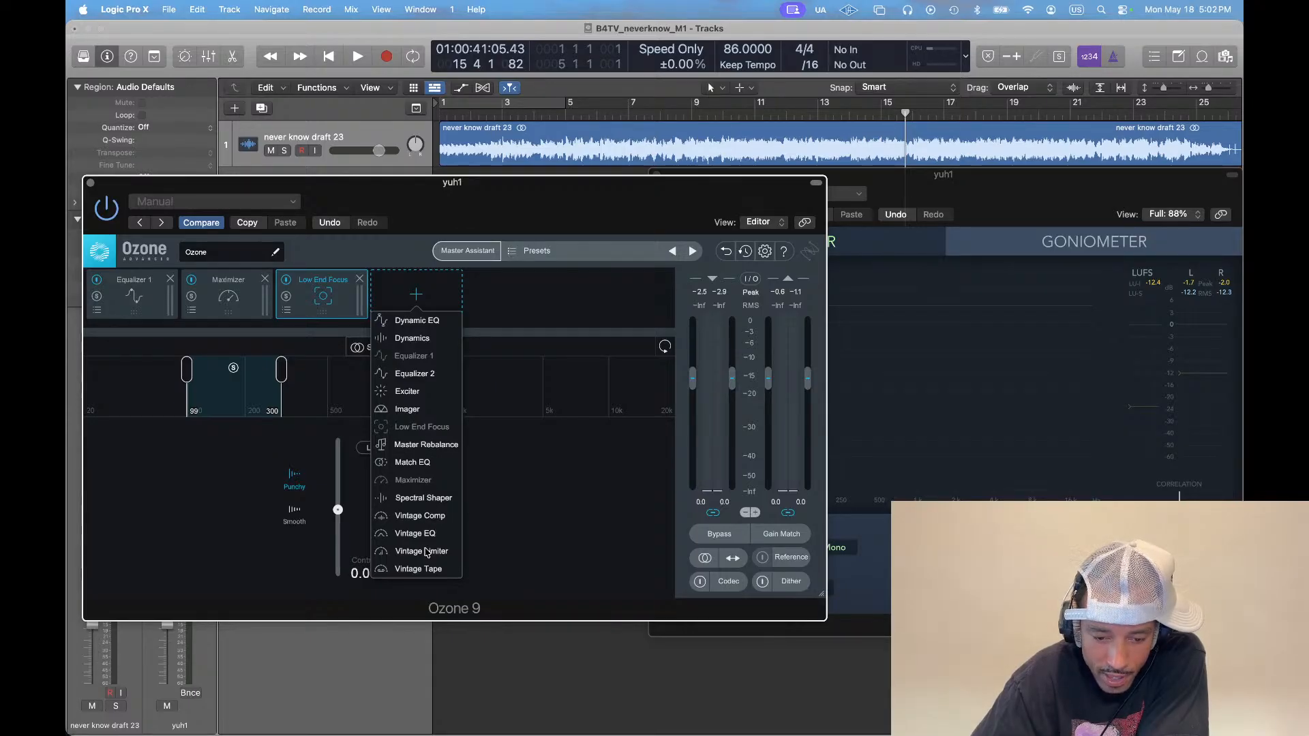
click(408, 410)
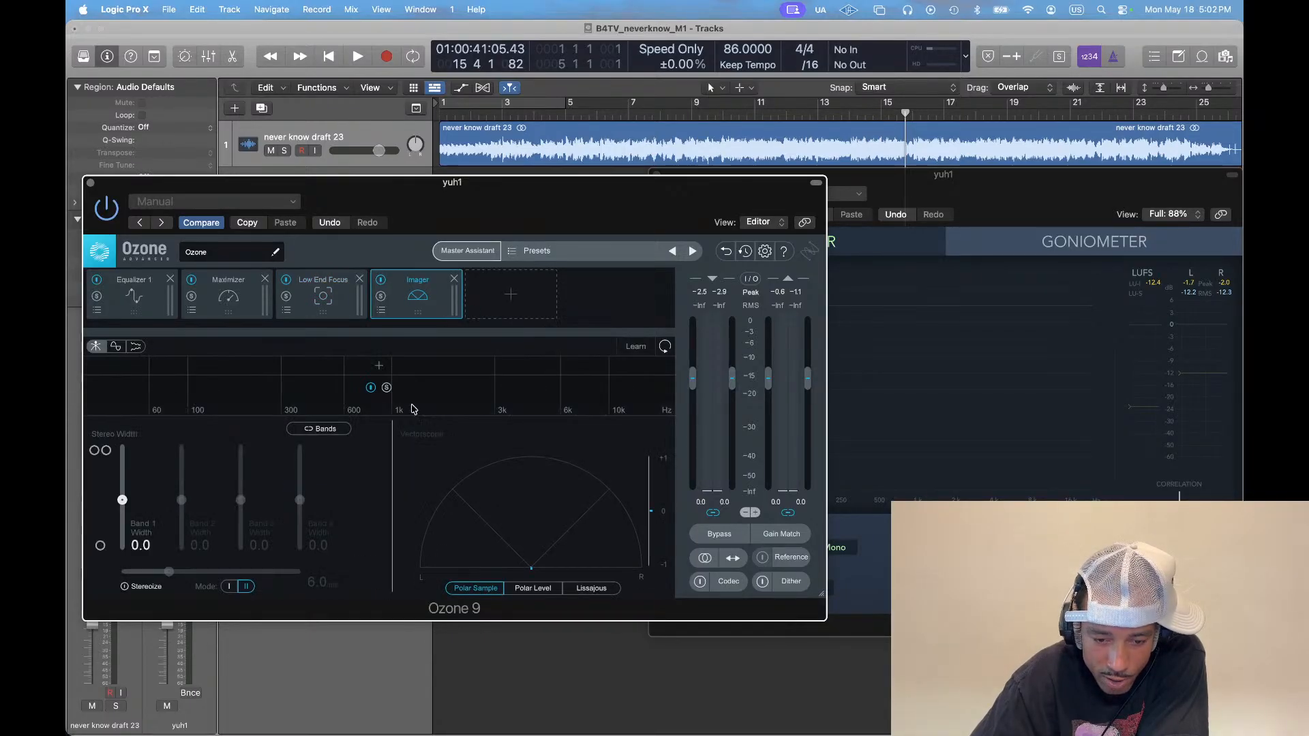
click(246, 366)
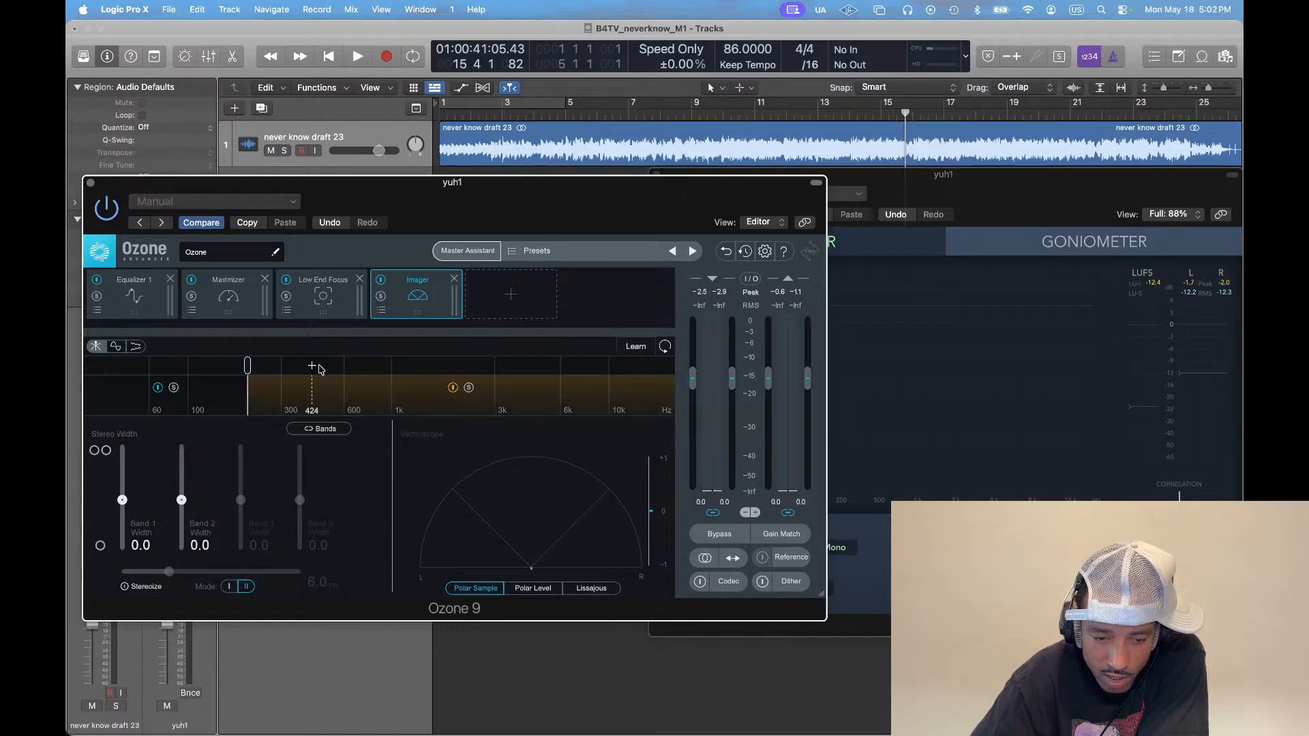
click(328, 366)
click(418, 366)
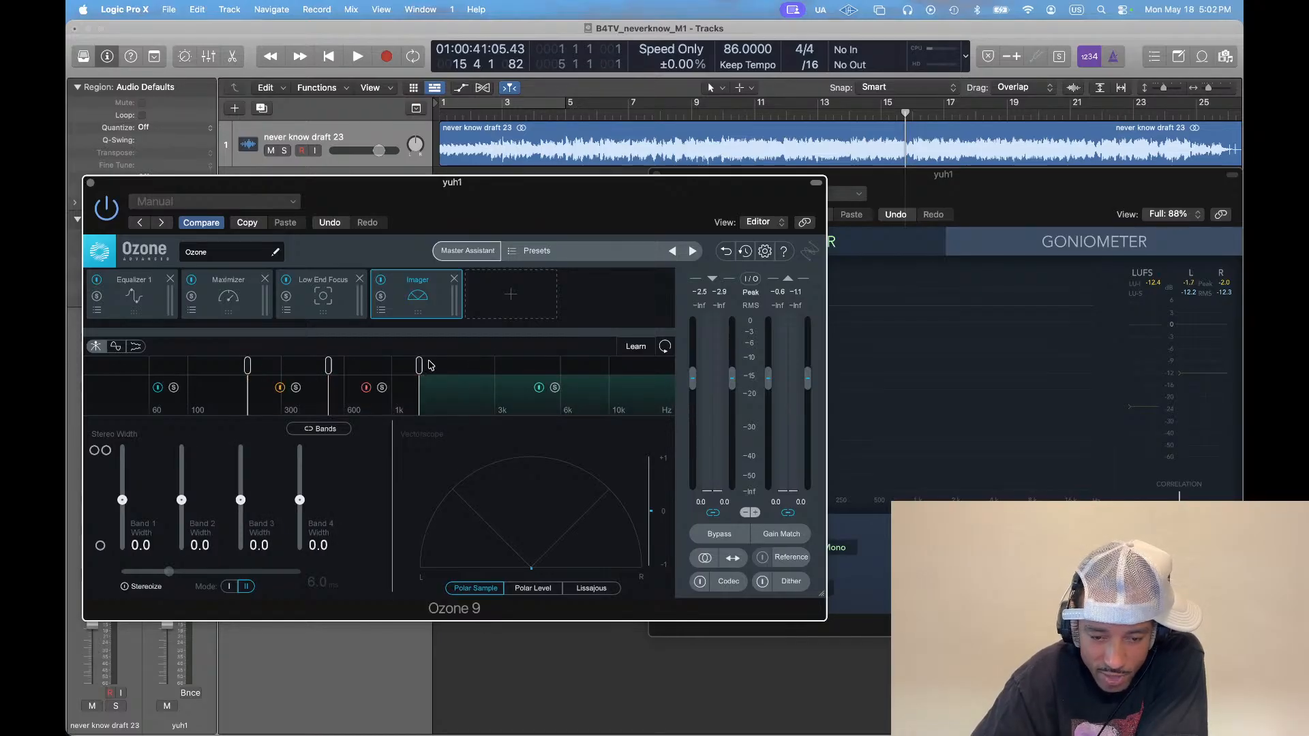
Shift the Imager's three crossovers to higher frequencies, with the highest between 6 kHz and 10 kHz, and bypass the module
drag(420, 367, 592, 367)
drag(328, 366, 439, 367)
drag(247, 366, 265, 366)
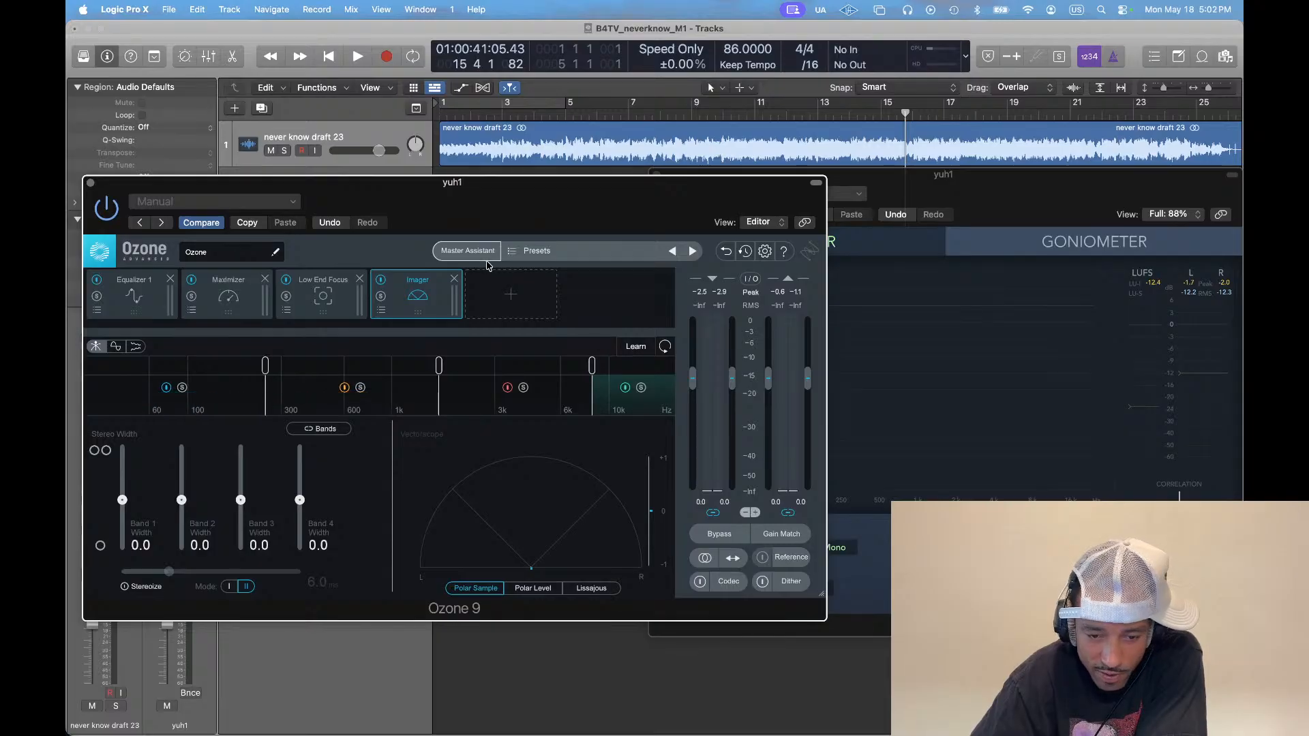
click(381, 280)
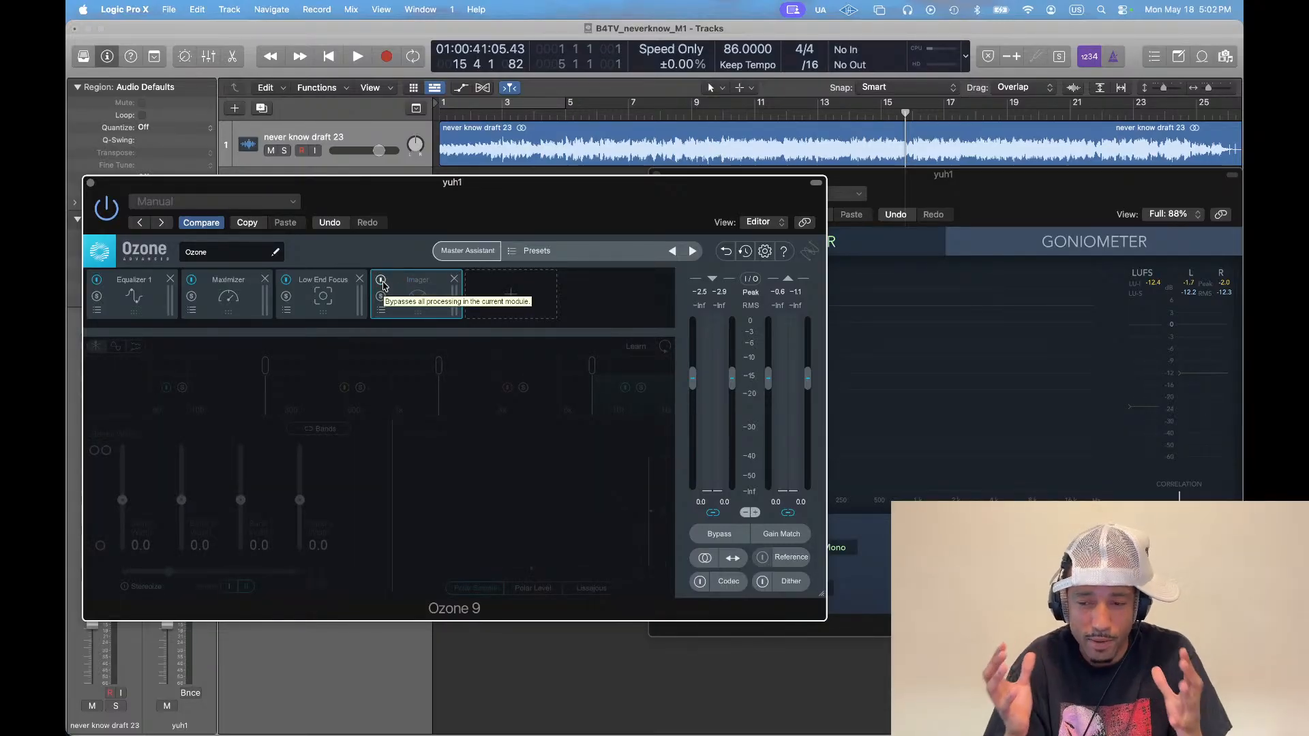
Check Streamlabs Desktop, return to Low End Focus in Logic Pro X and set its lower limit to 20 Hz
click(325, 292)
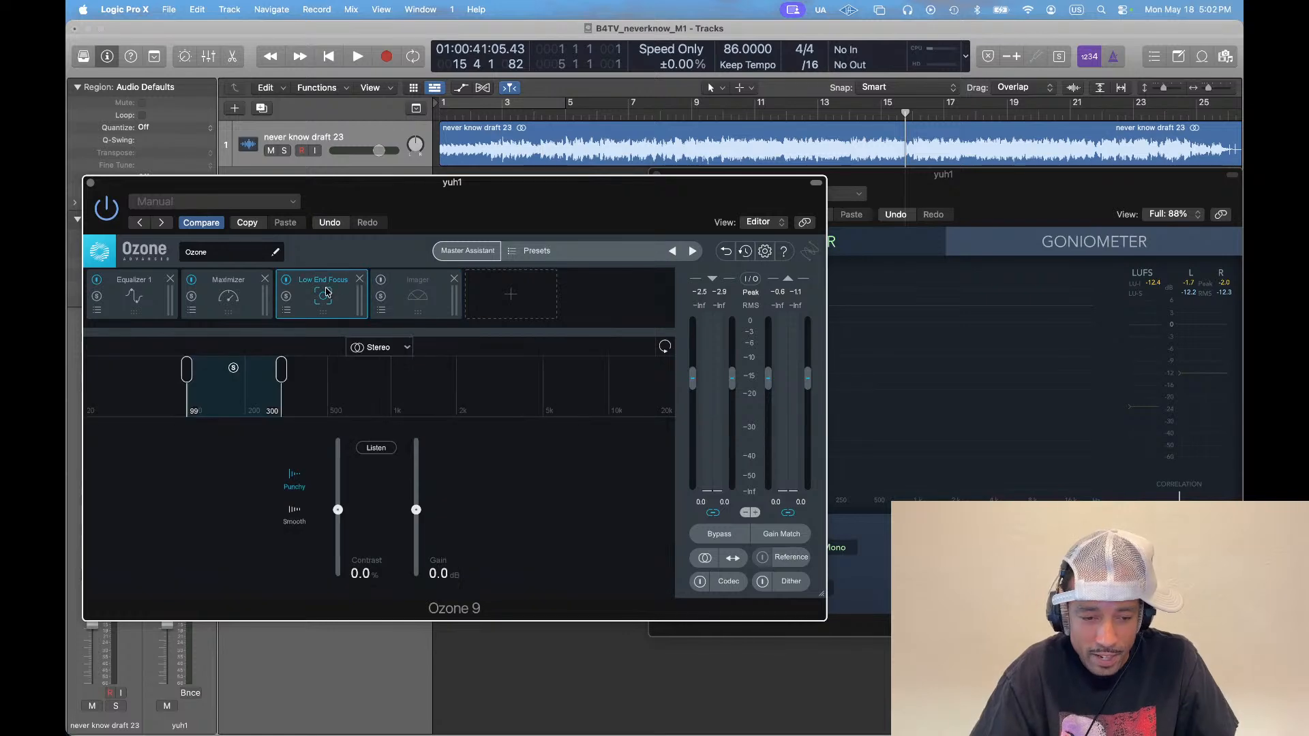
key(super+Tab)
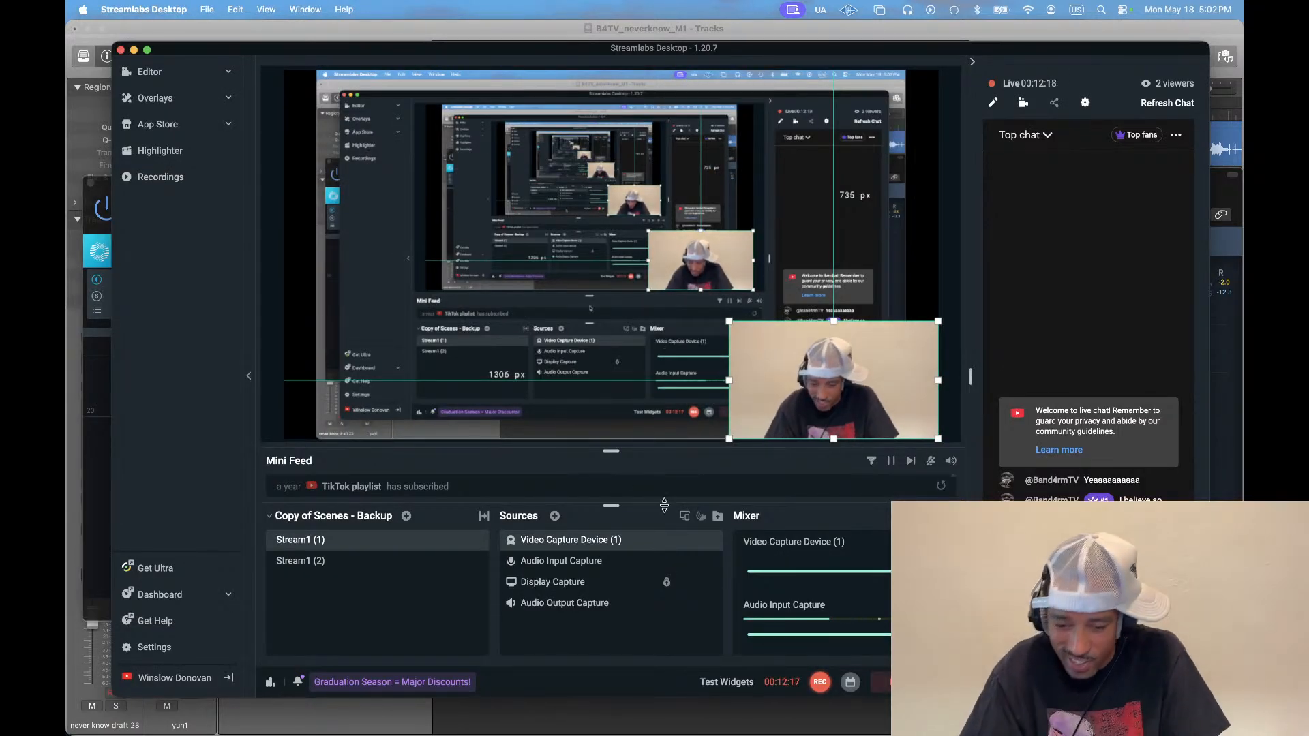
key(super+Tab)
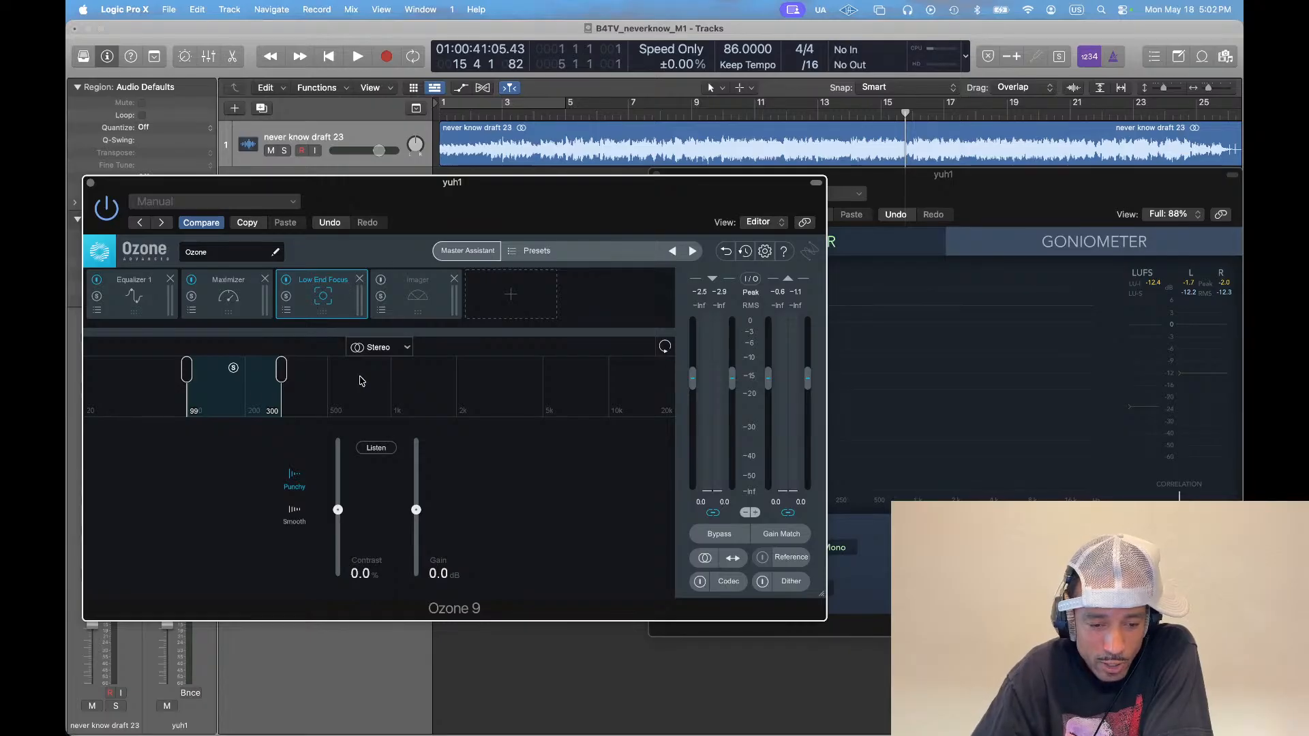
drag(190, 374, 86, 372)
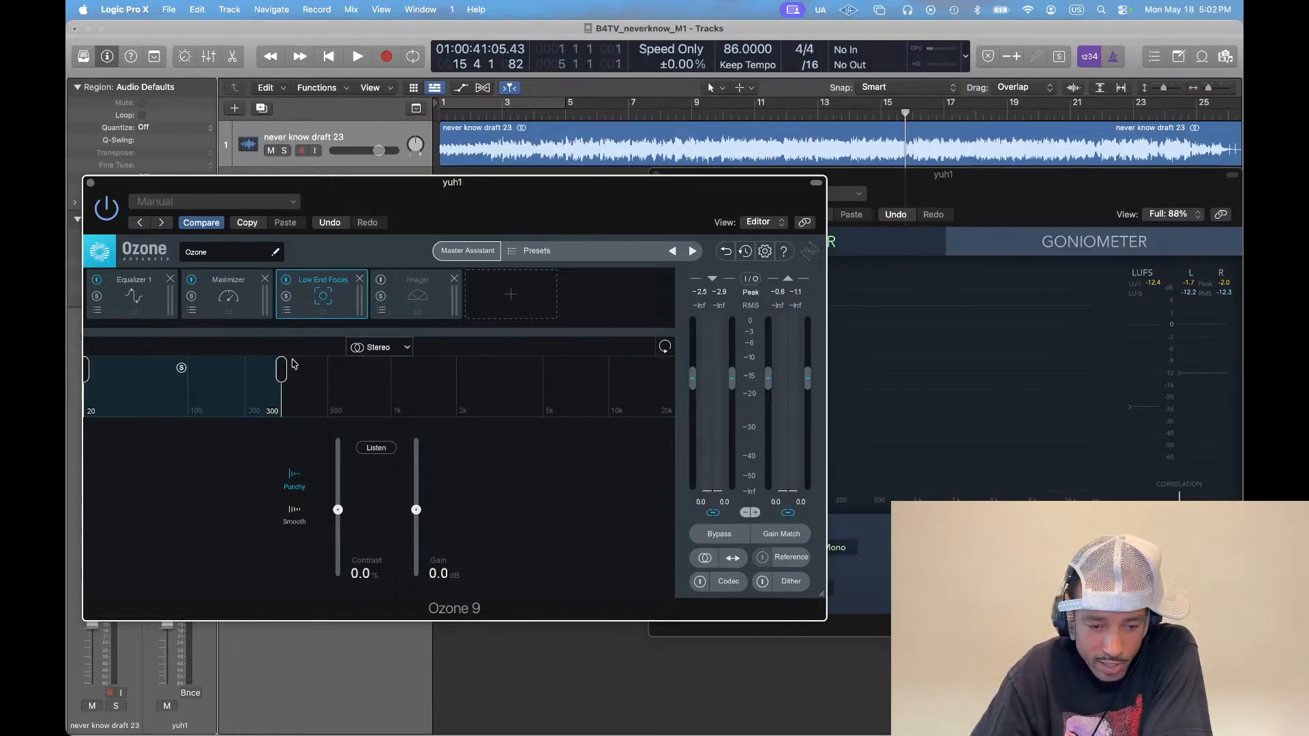
mouse_move(281, 370)
mouse_down()
mouse_move(168, 372)
mouse_move(281, 375)
mouse_up()
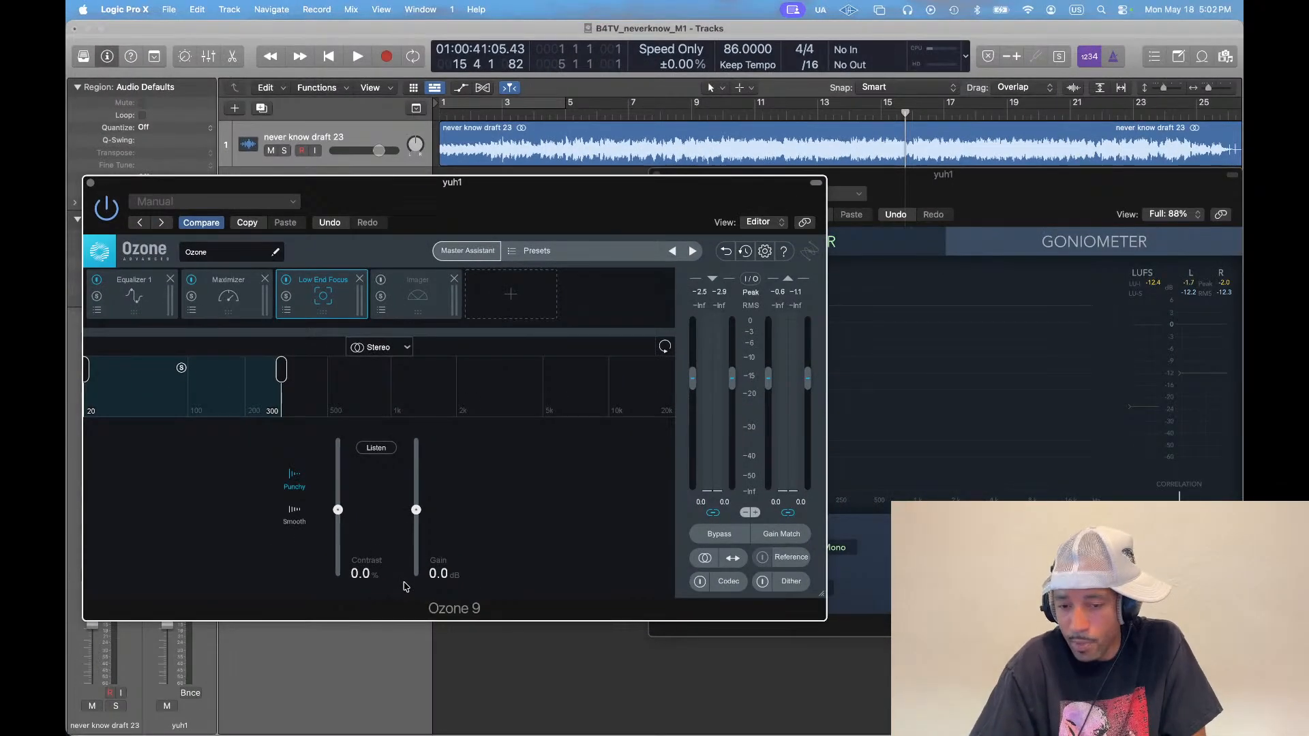
click(511, 292)
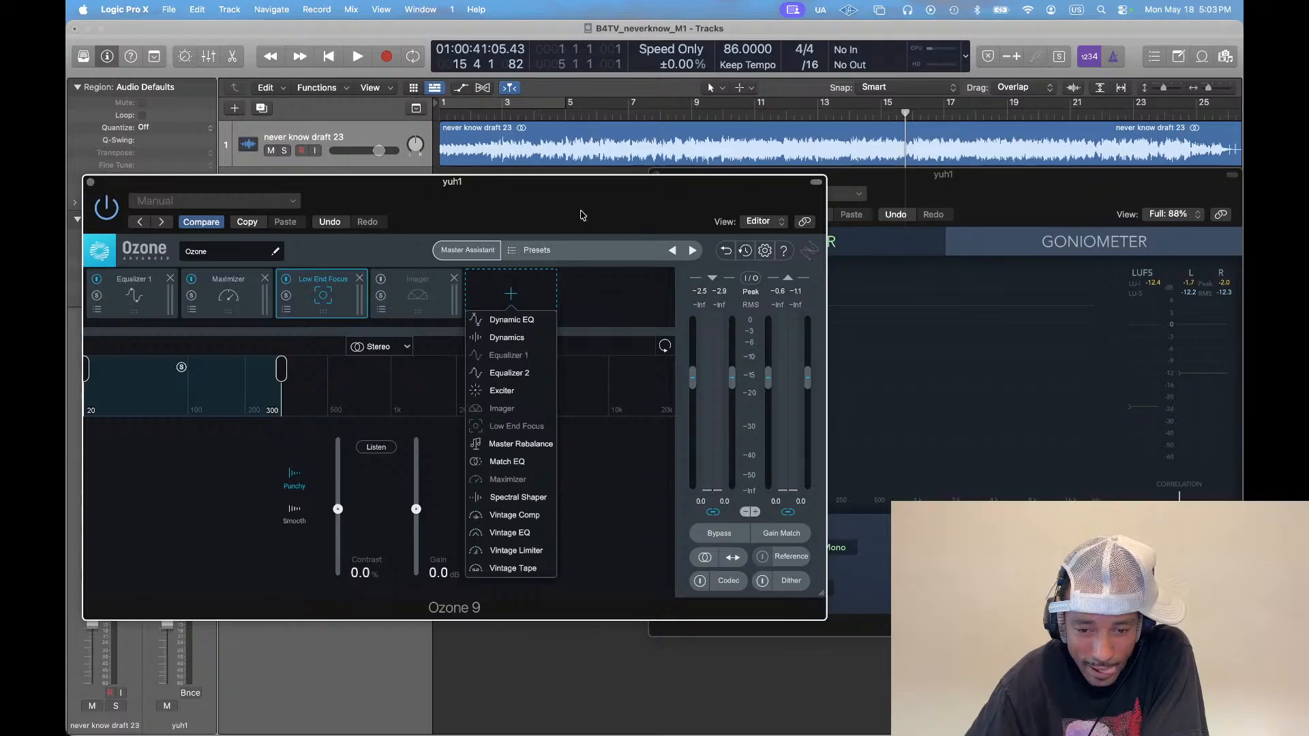
click(608, 303)
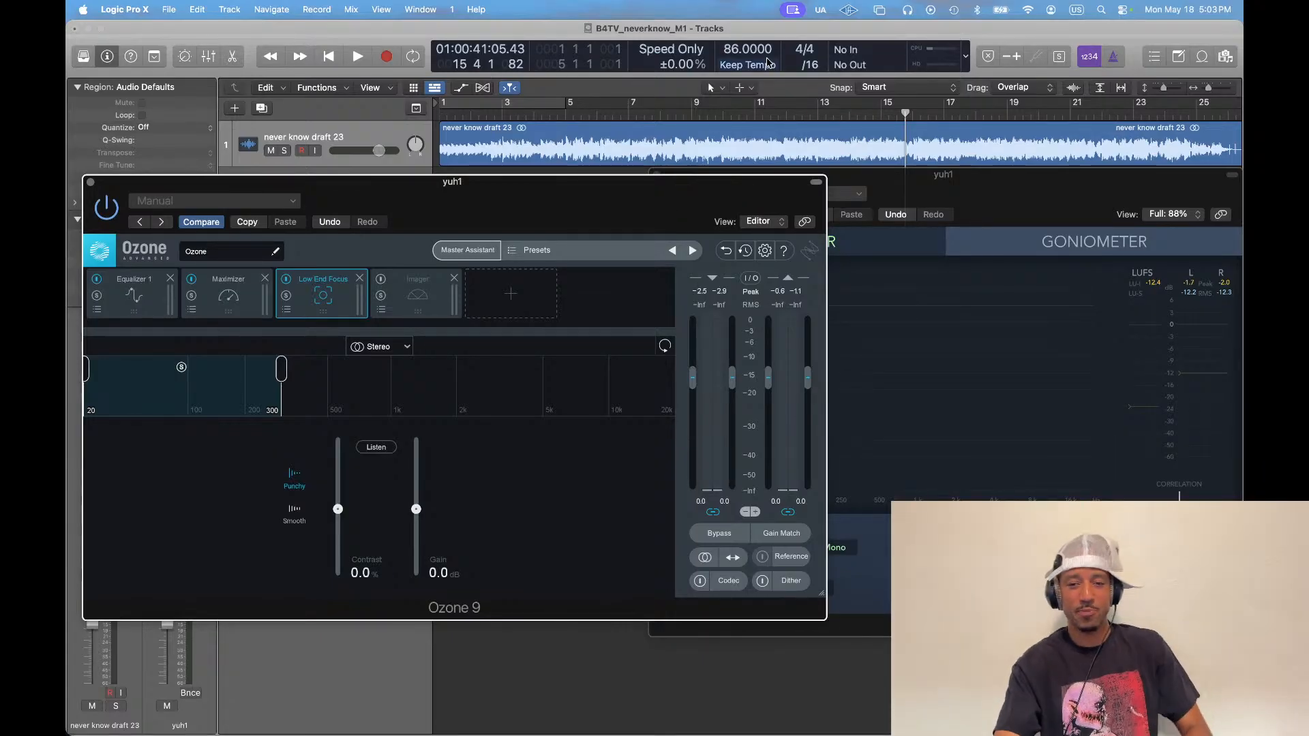
Play the song briefly from bar 9 with Low End Focus showing, stopping just after bar 10
click(690, 112)
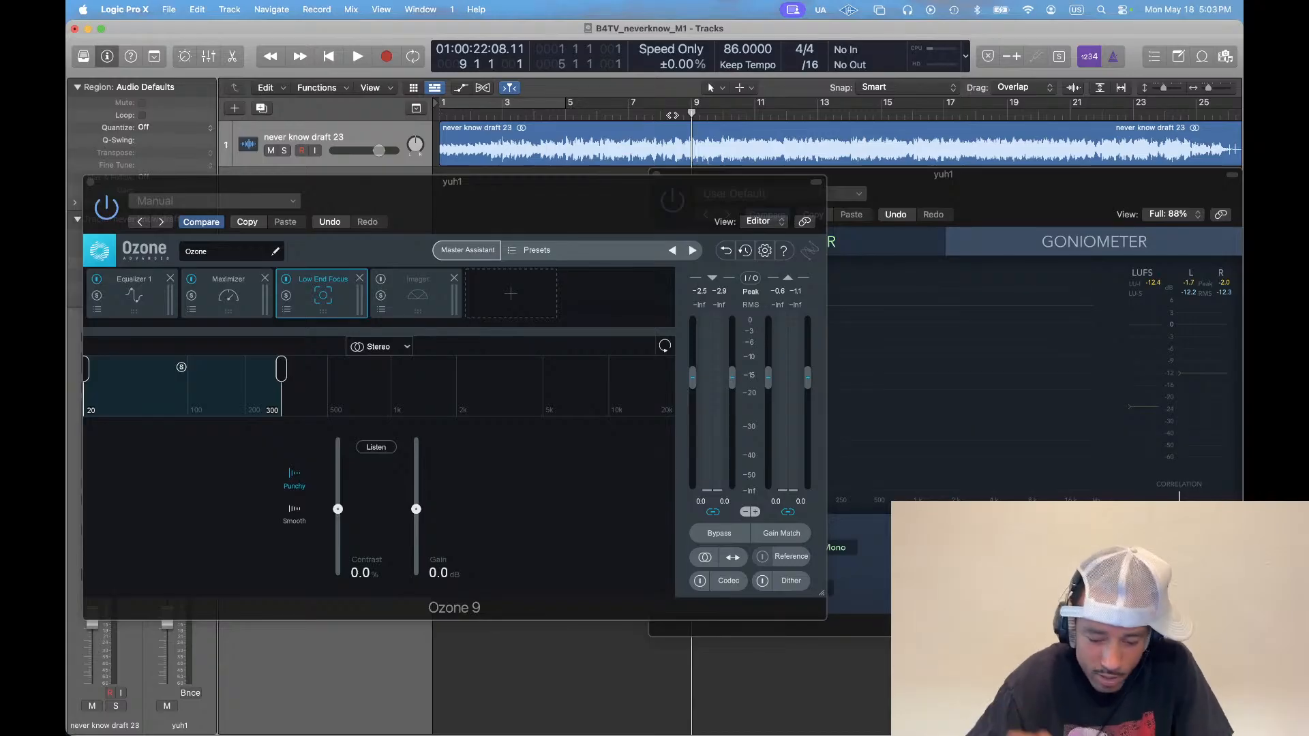
key(space)
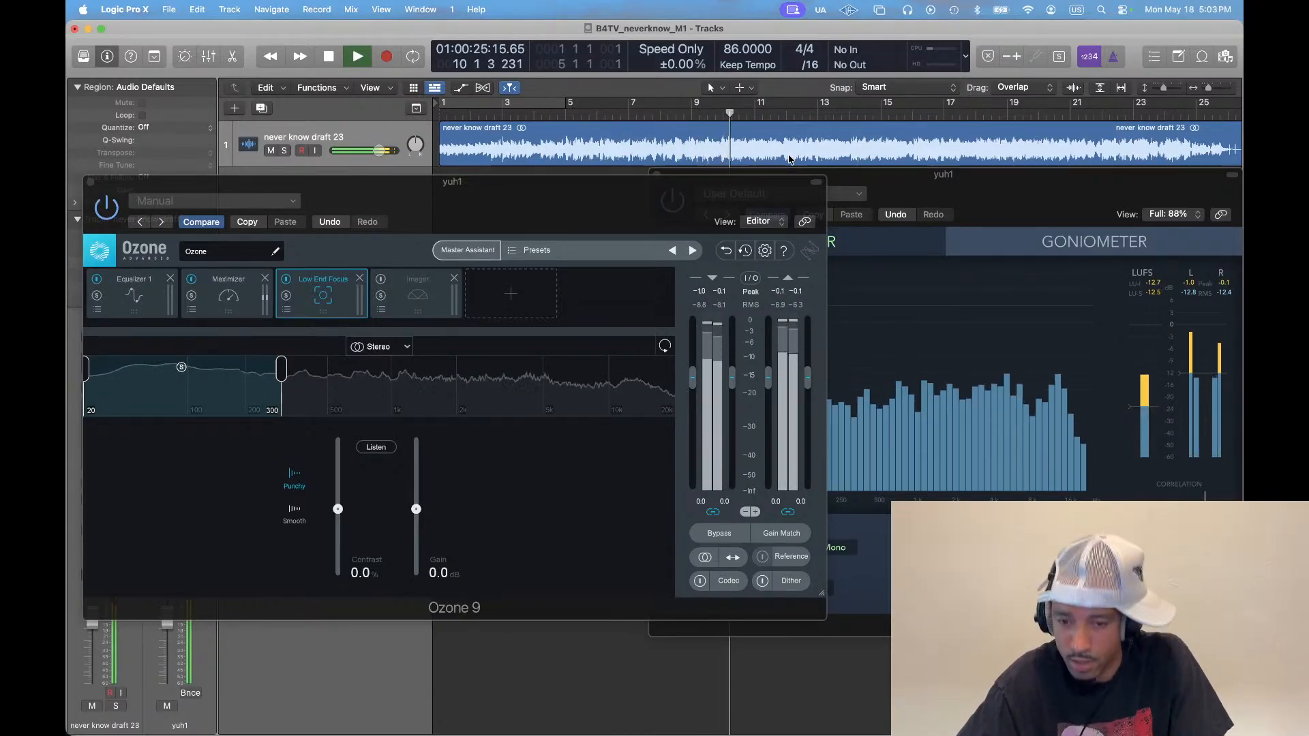
key(space)
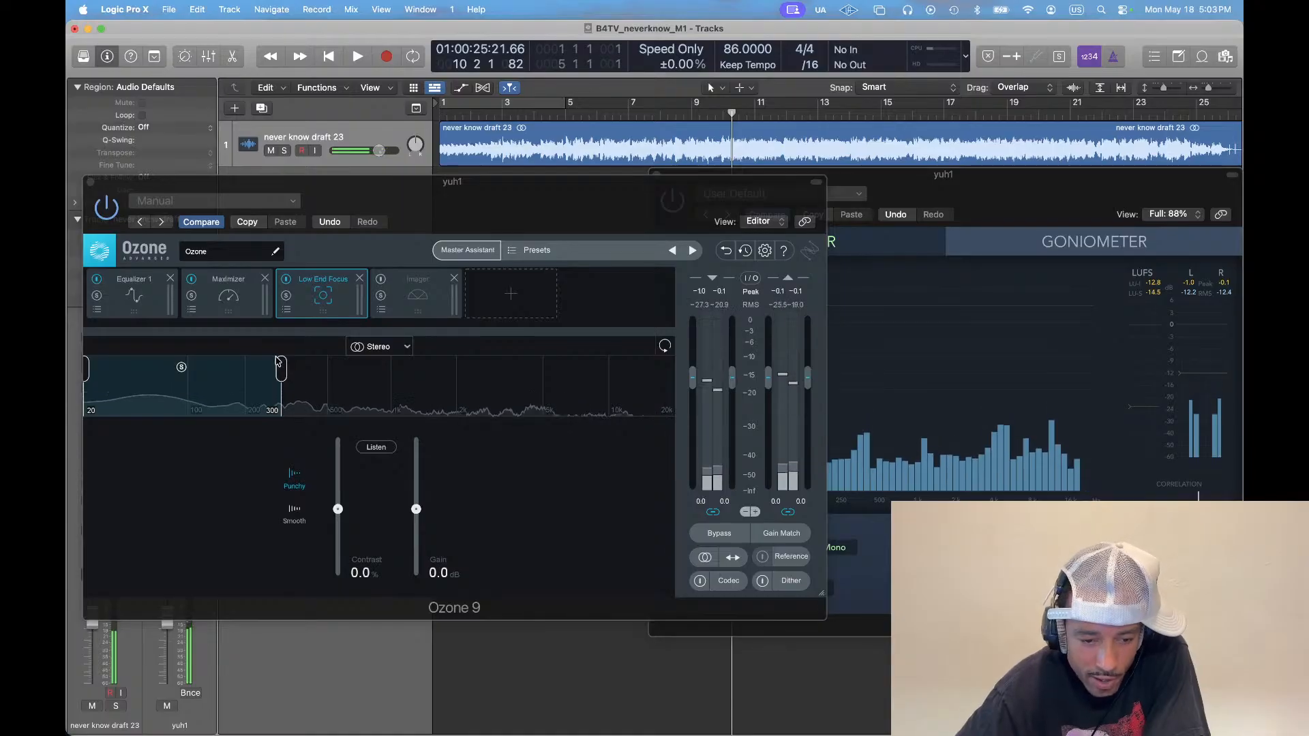
Try a 214 Hz upper limit in Low End Focus, then restore it to 300 Hz
drag(279, 361, 251, 369)
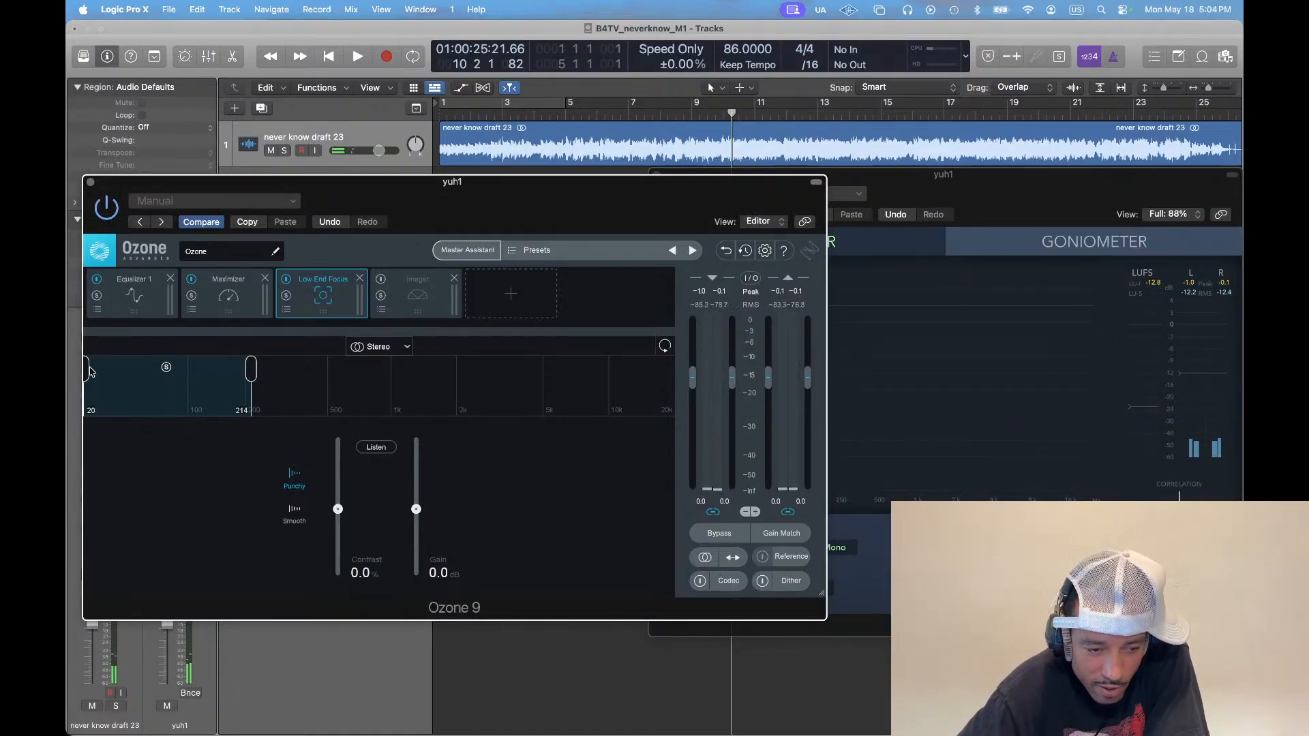
mouse_move(86, 371)
mouse_down()
mouse_move(125, 372)
mouse_move(72, 381)
mouse_up()
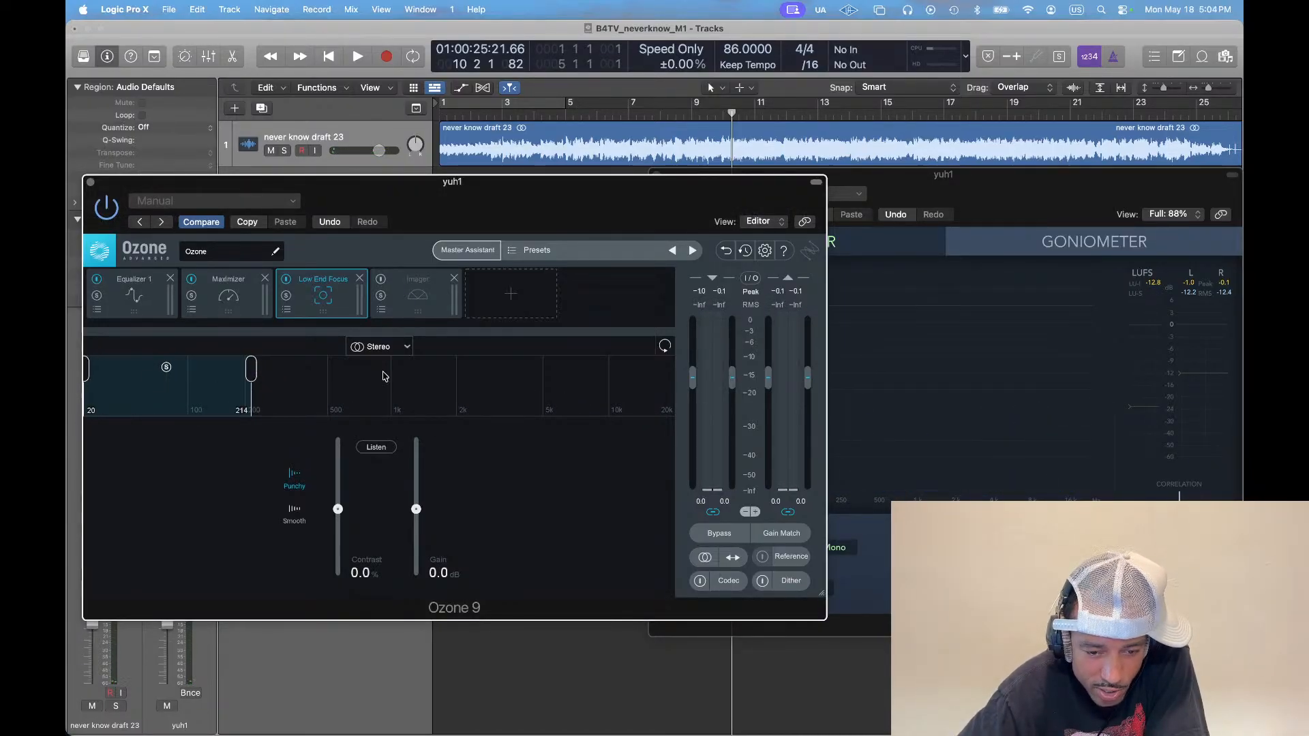
drag(251, 369, 281, 370)
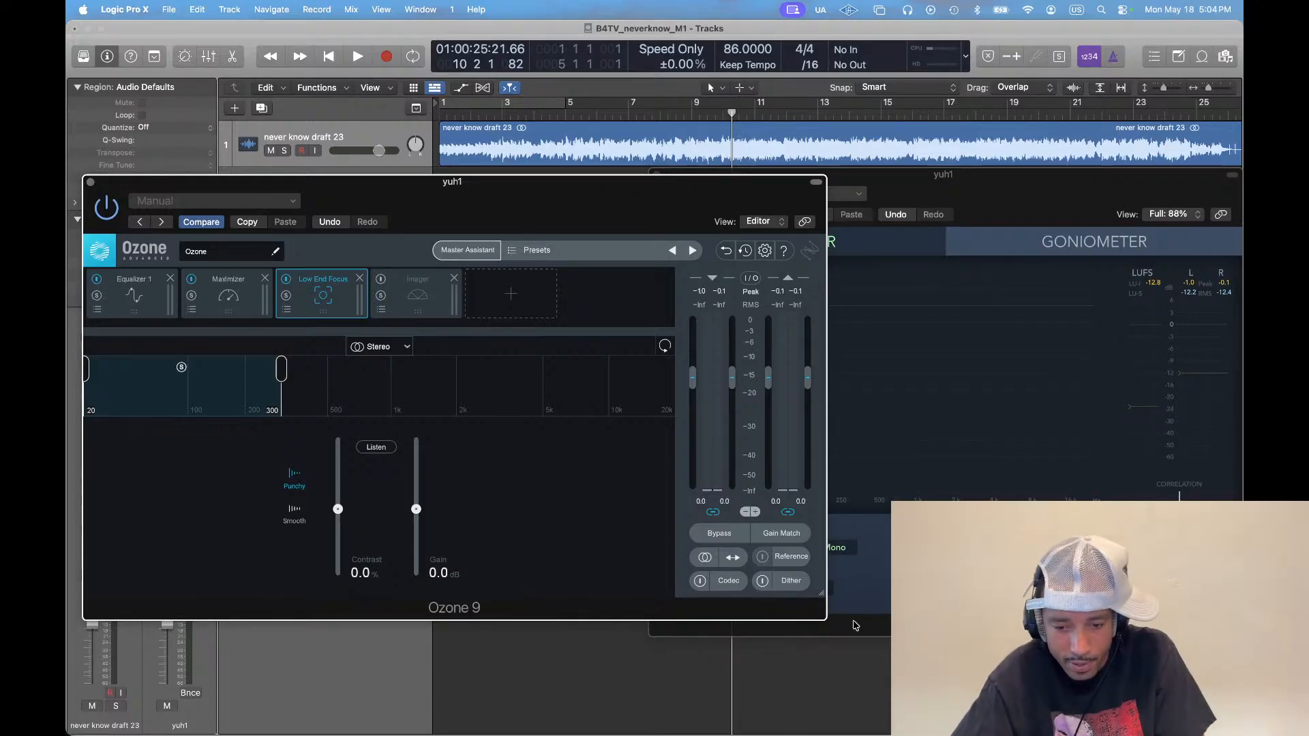
Check the live chat in Streamlabs Desktop, return to Logic Pro X and play the song from the beginning
key(super+Tab)
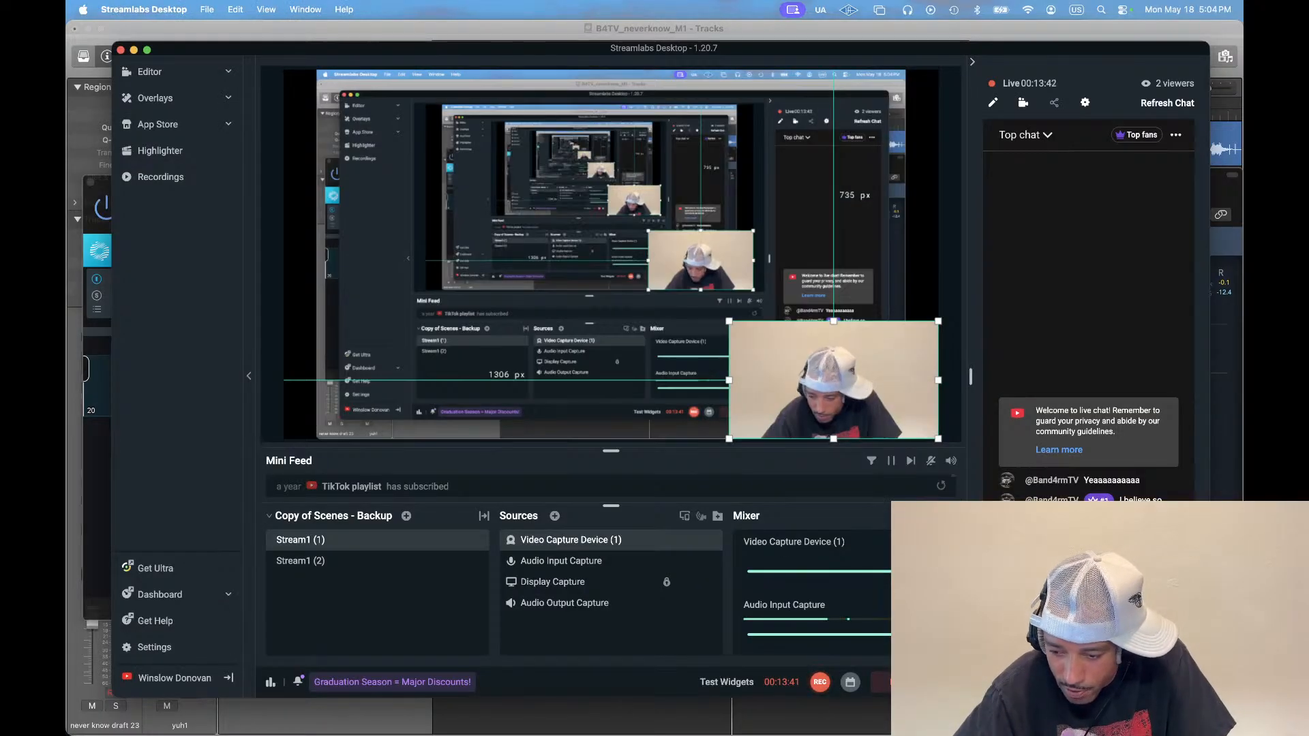
key(super+Tab)
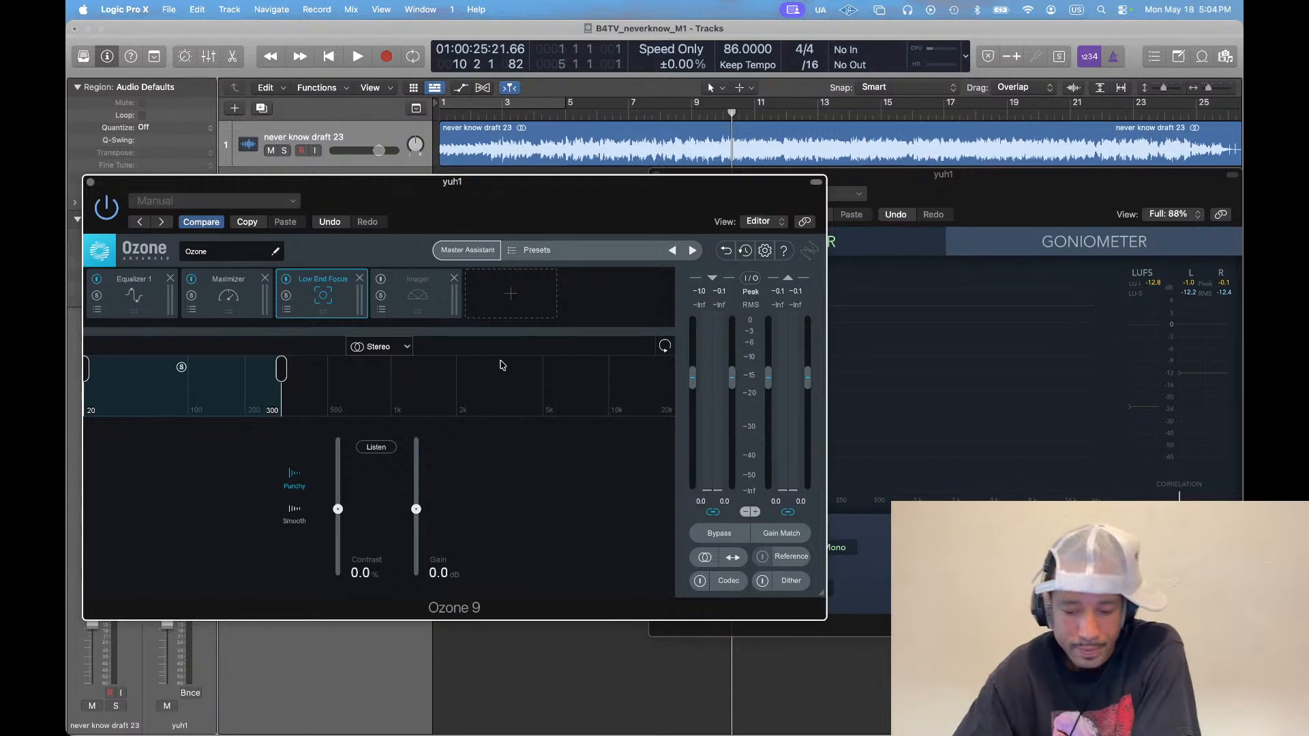
key(Return)
key(space)
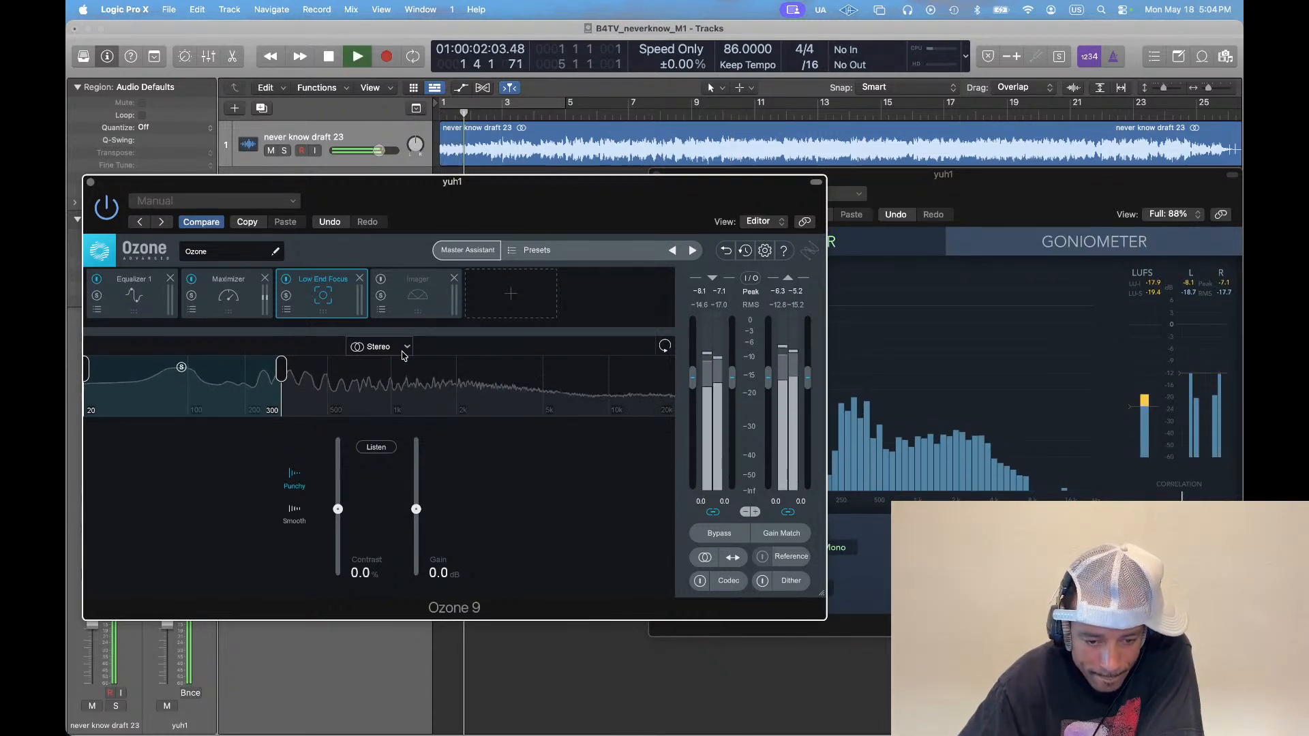
Keep Low End Focus in Stereo mode and raise its gain to about 1 dB during playback
click(380, 347)
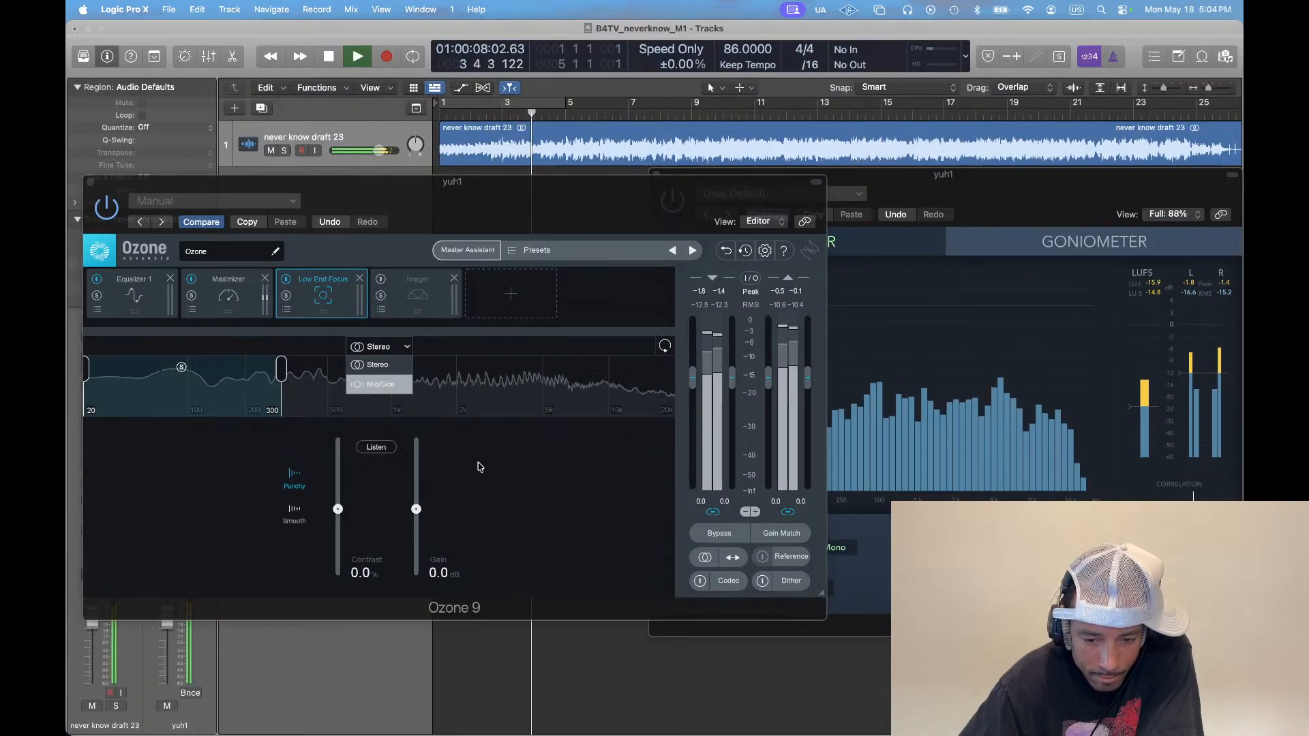
click(392, 464)
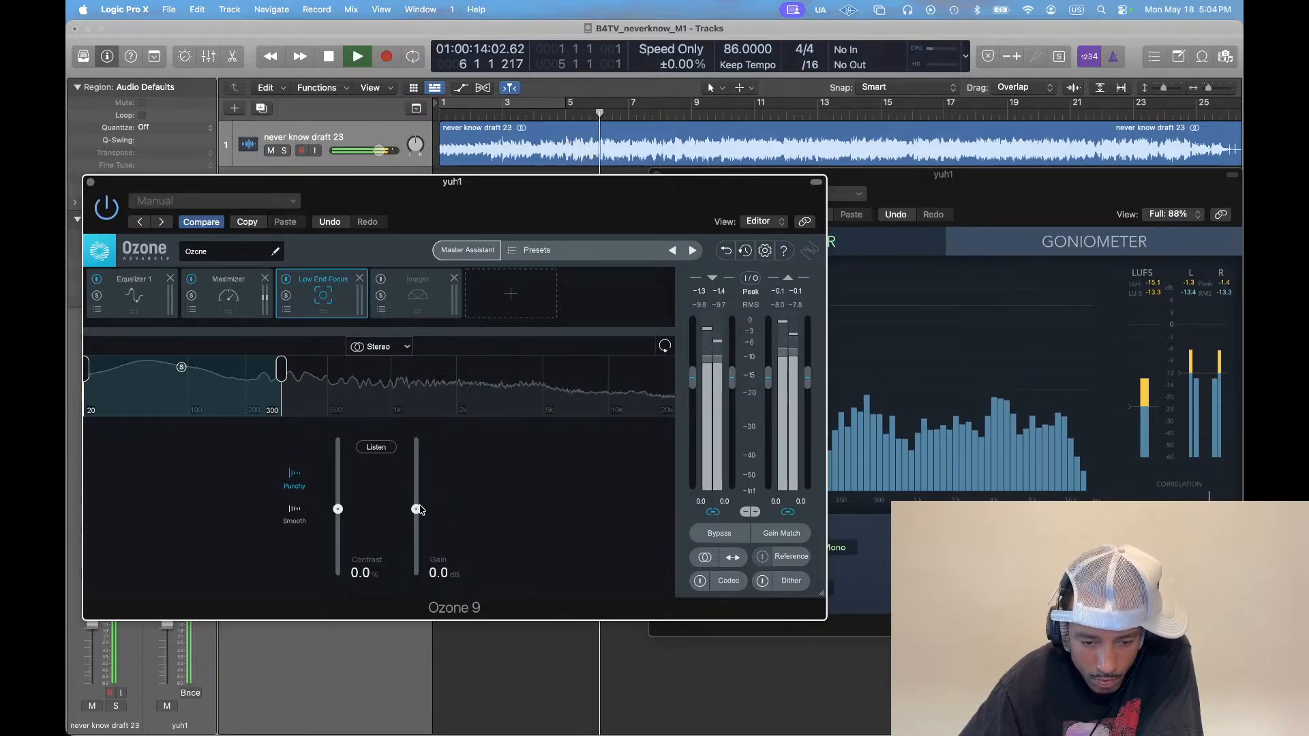
drag(416, 510, 418, 500)
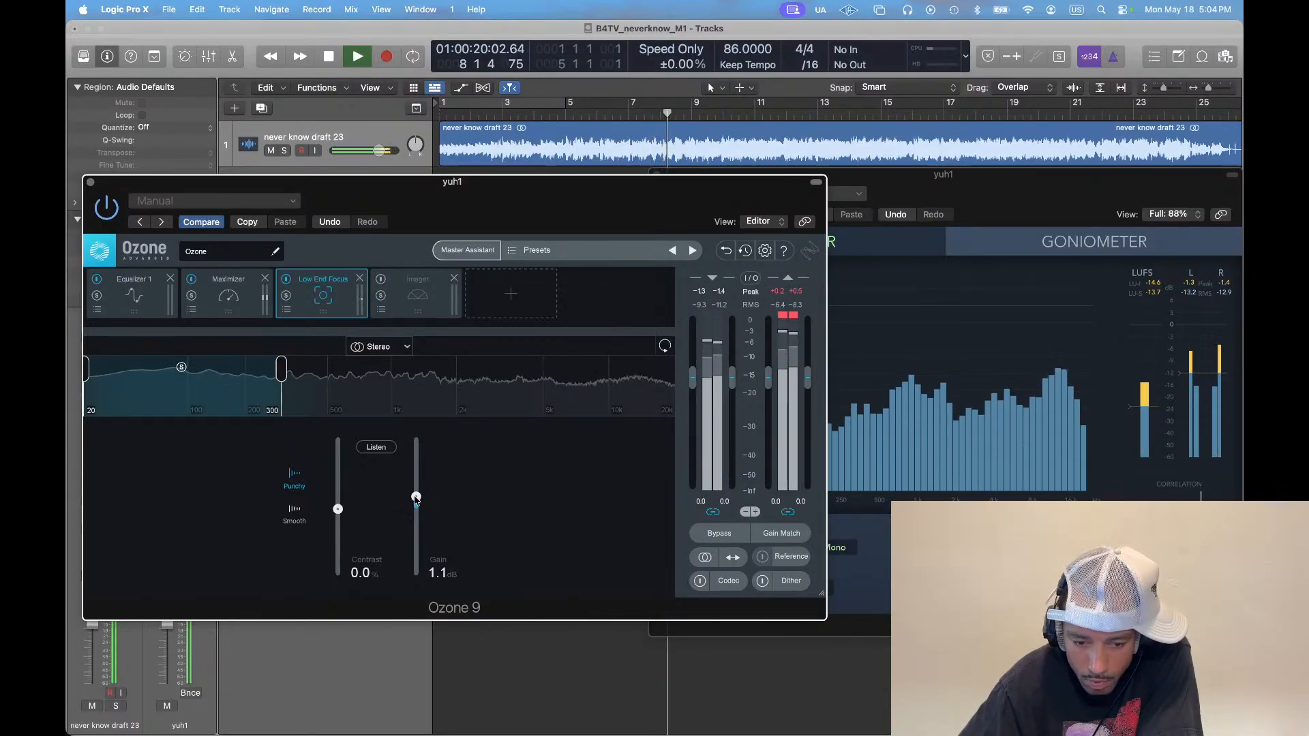
drag(415, 497, 415, 497)
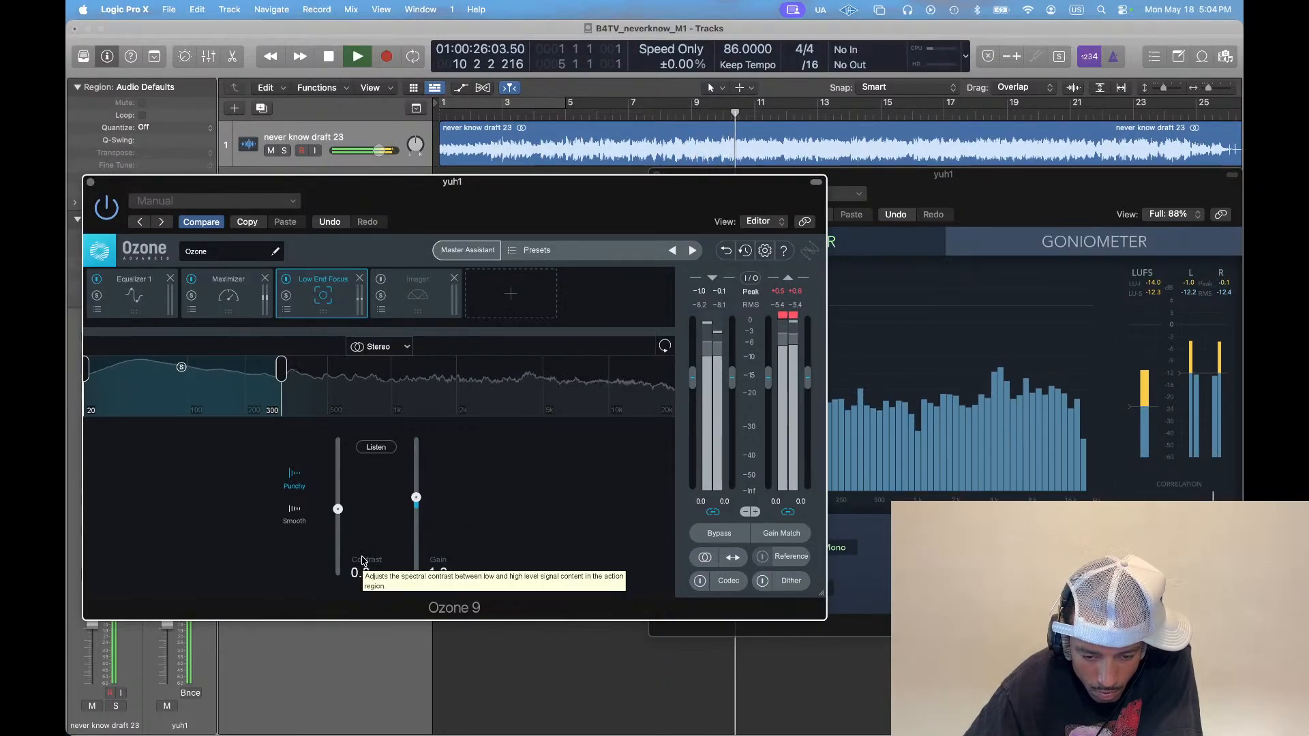
Stop playback and capture a screenshot of Low End Focus with the Contrast slider's tooltip showing
key(space)
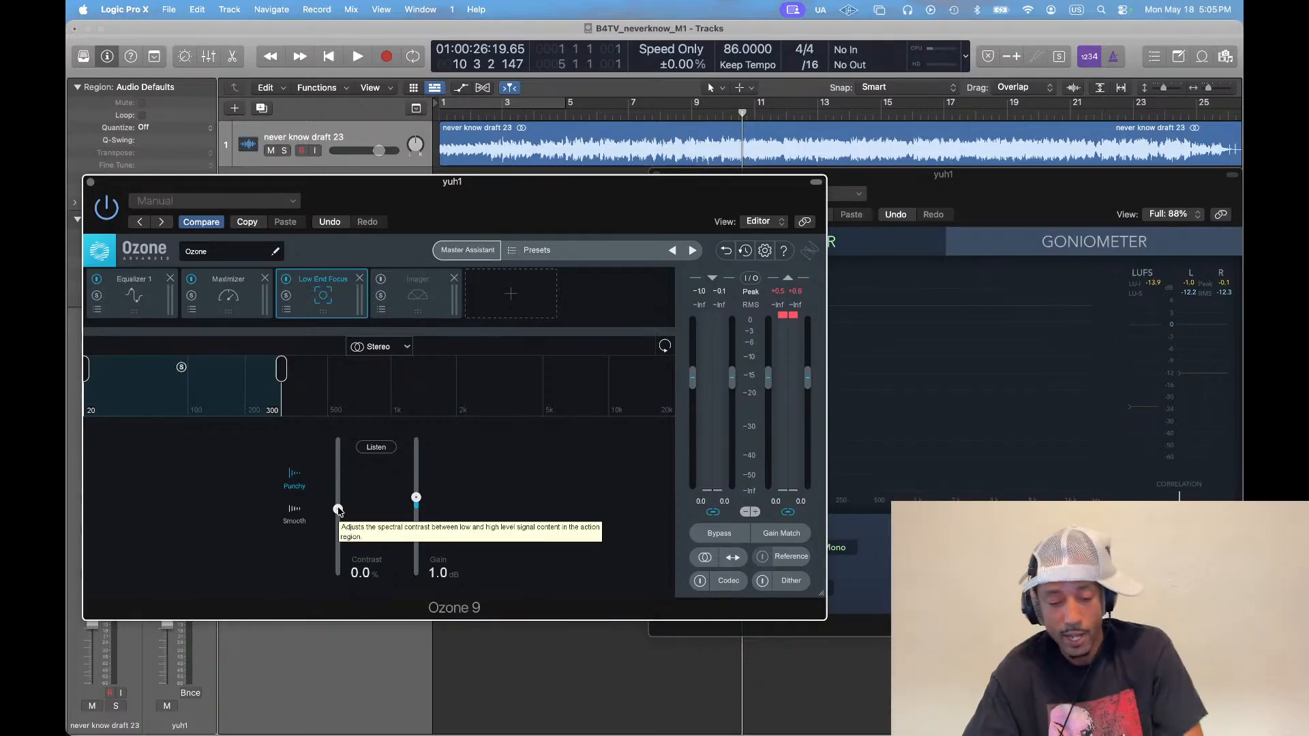
key(g)
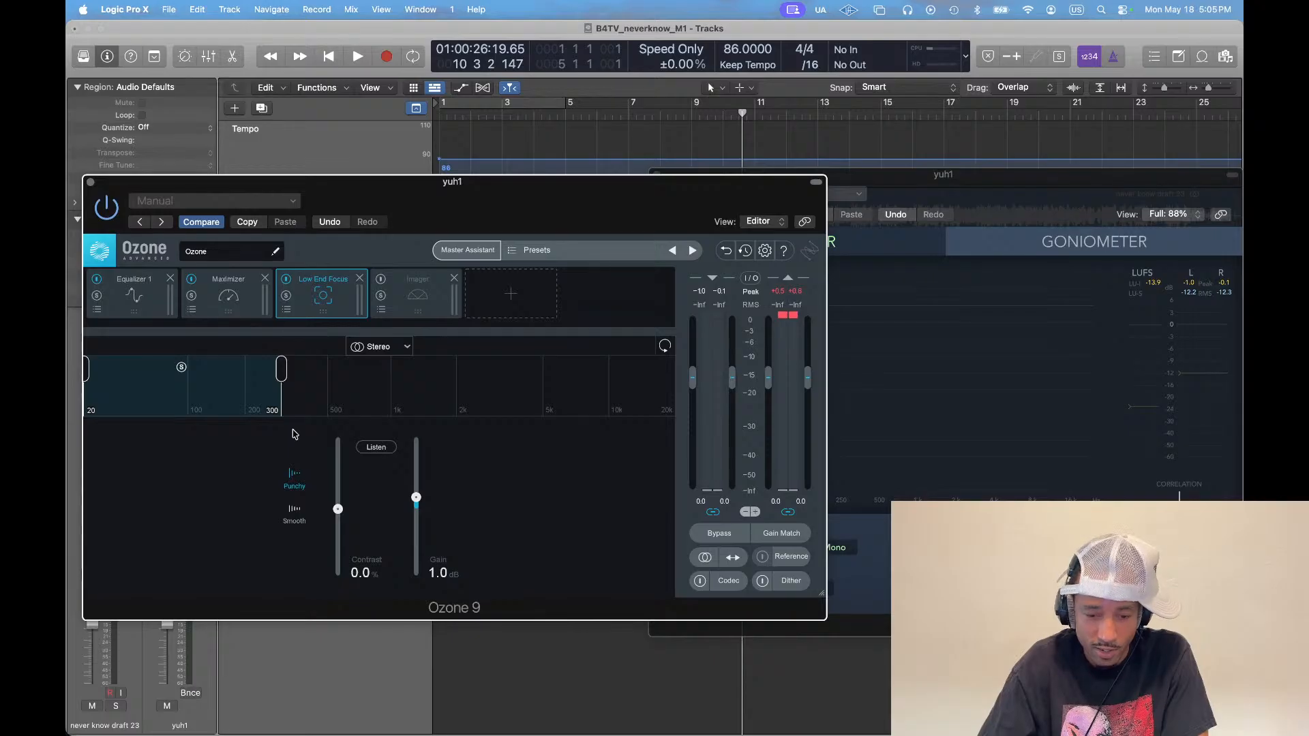
key(g)
key(super+shift+4)
drag(237, 413, 451, 540)
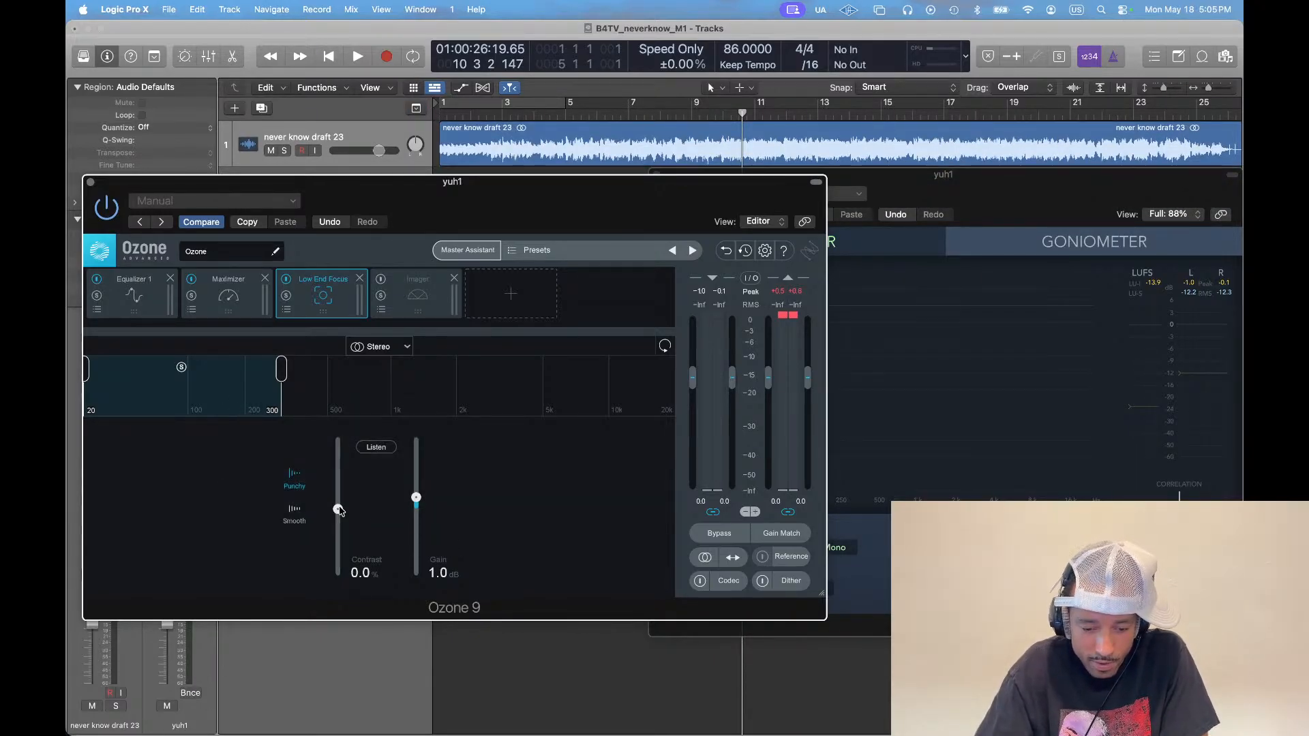
key(super+shift+4)
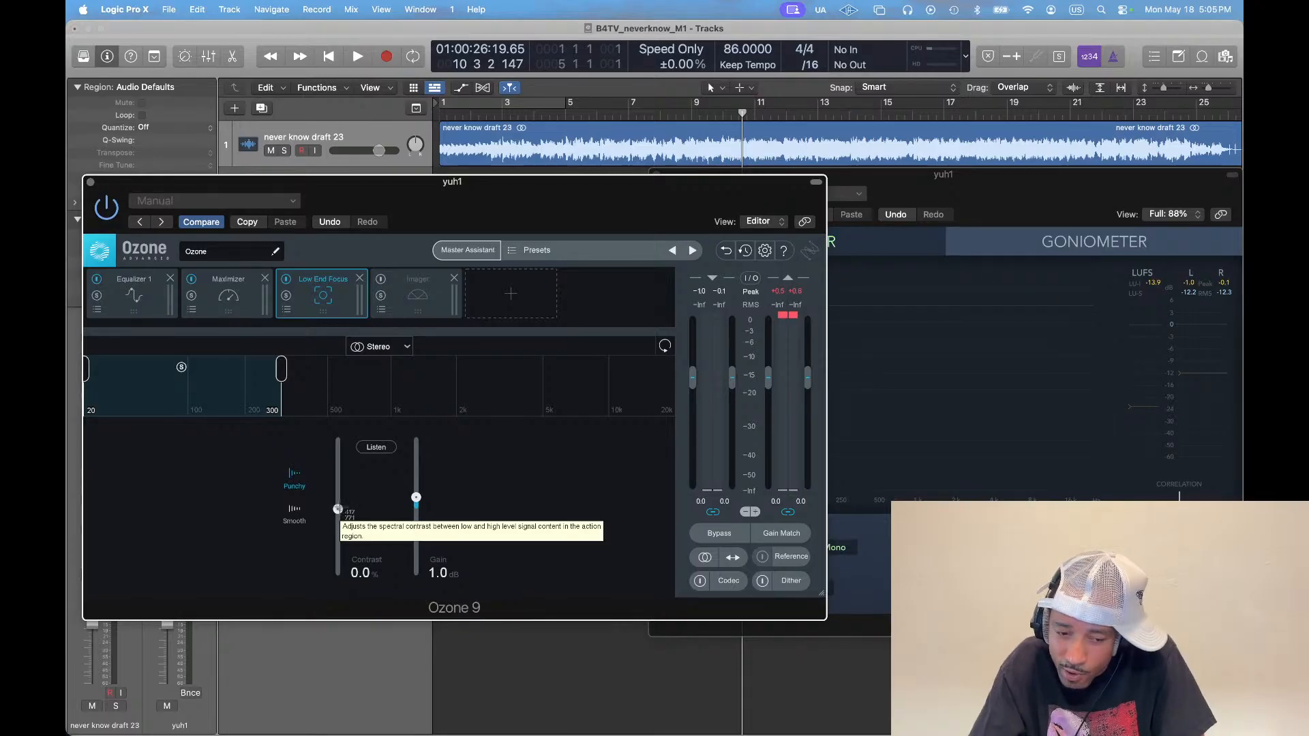
drag(244, 419, 651, 594)
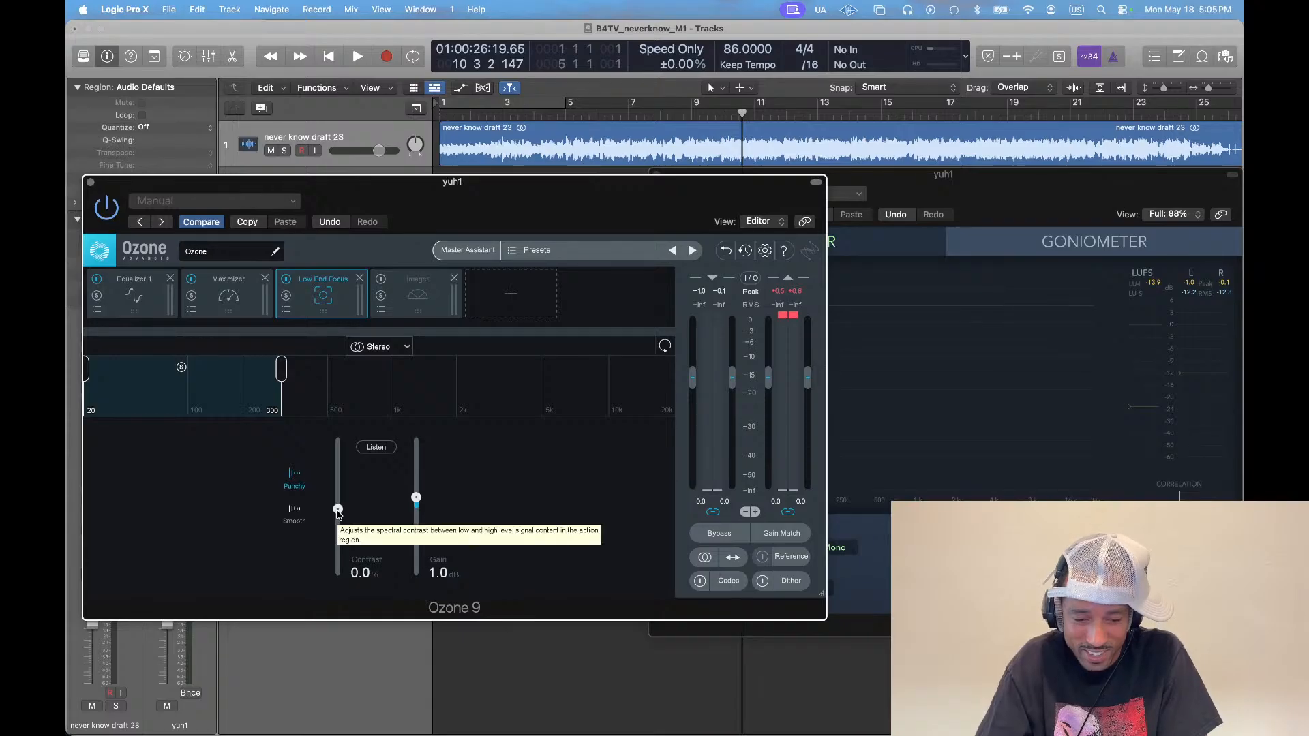
Switch to Chrome and open ChatGPT in a new browser window
key(super+Tab)
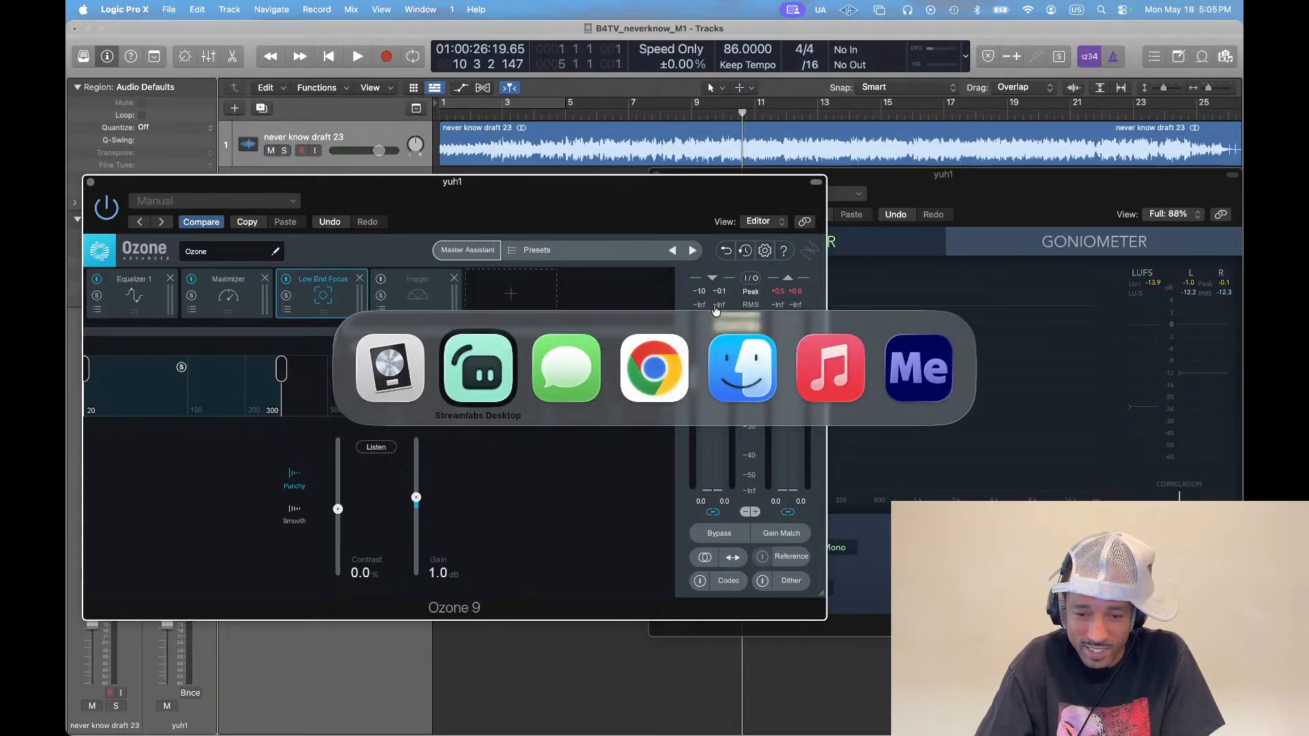
key(super+n)
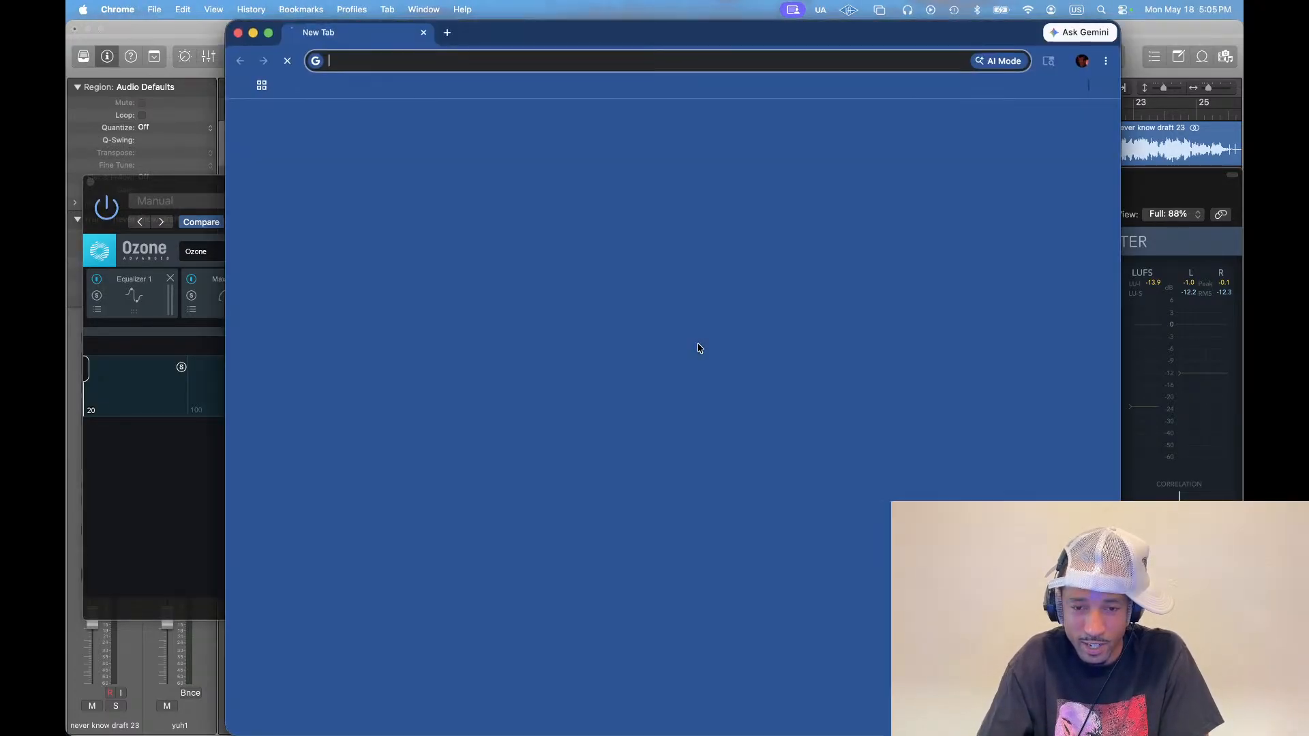
click(759, 85)
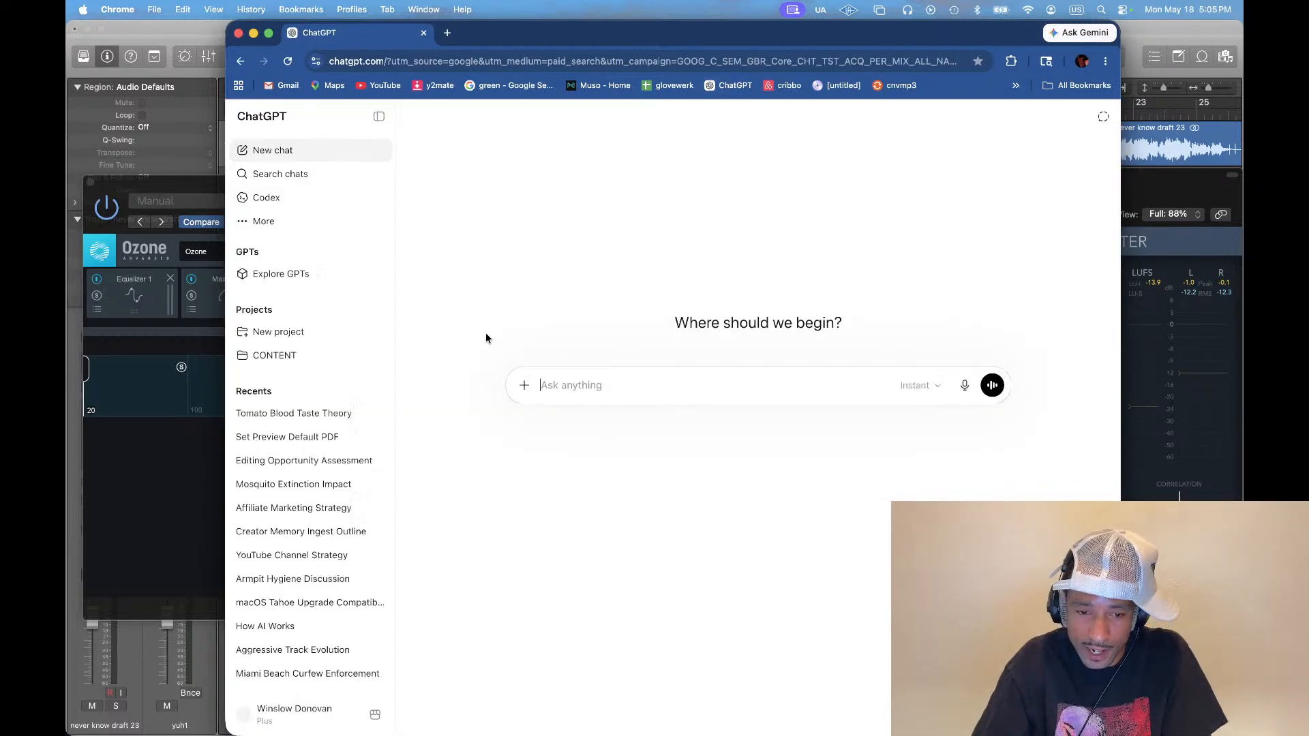
Reveal the desktop and preview the newly captured screenshot of the Logic Pro X session, then close the preview
key(super+Tab)
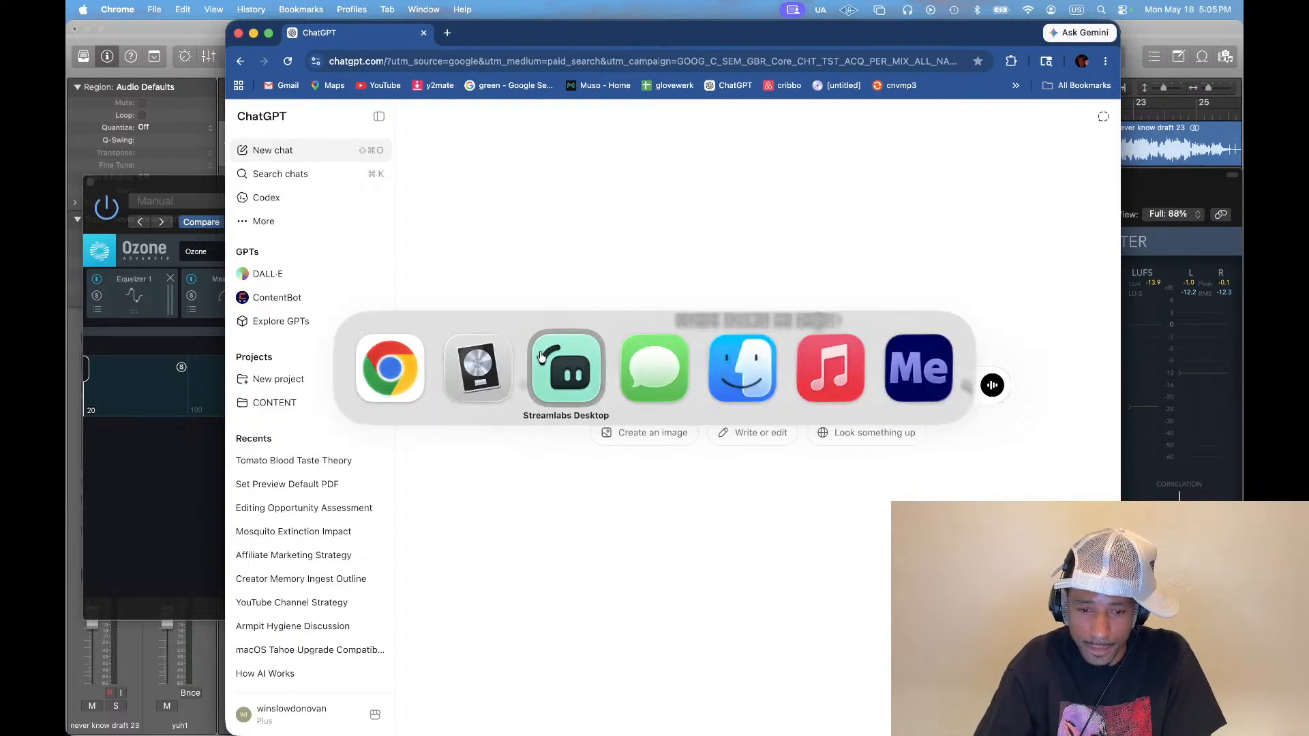
key(F11)
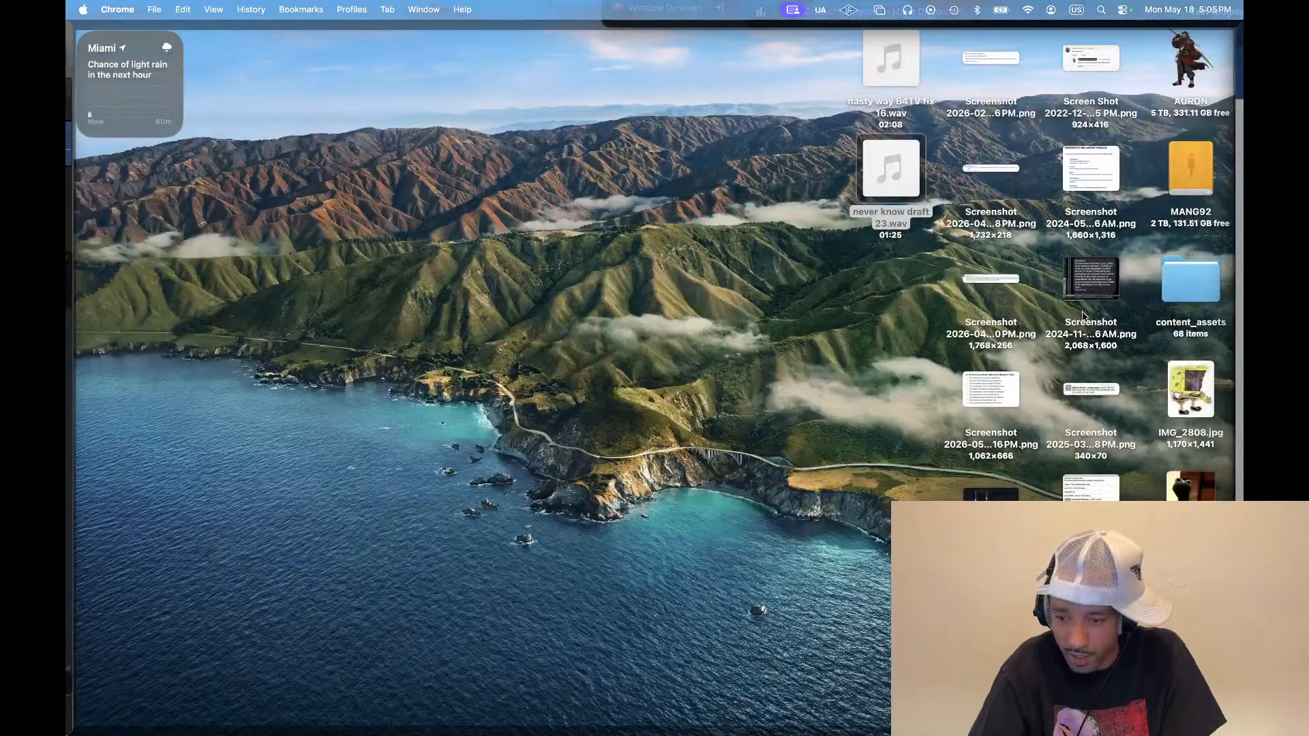
click(991, 609)
key(space)
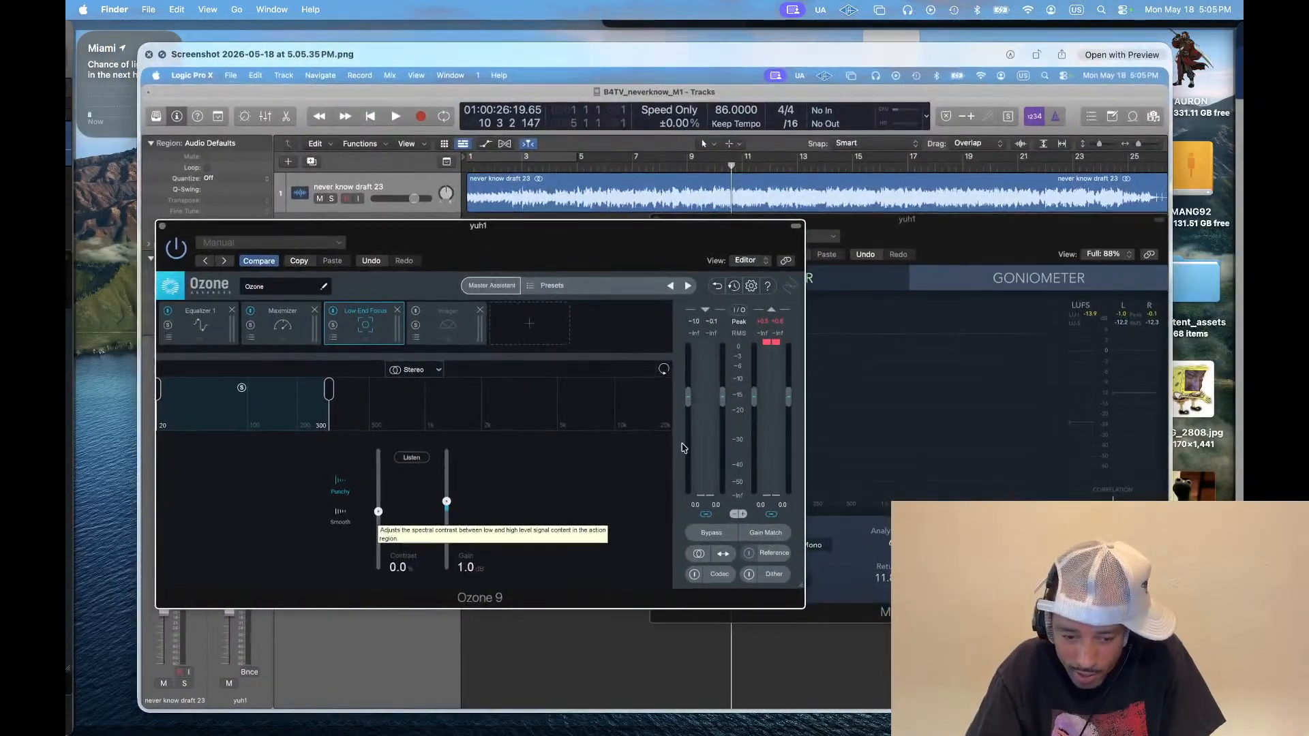
key(space)
Attach the desktop screenshot to the ChatGPT chat and send "i am a bit confused on the contrast knob. spectral huh? wut?"
drag(991, 609, 673, 433)
key(super+Tab)
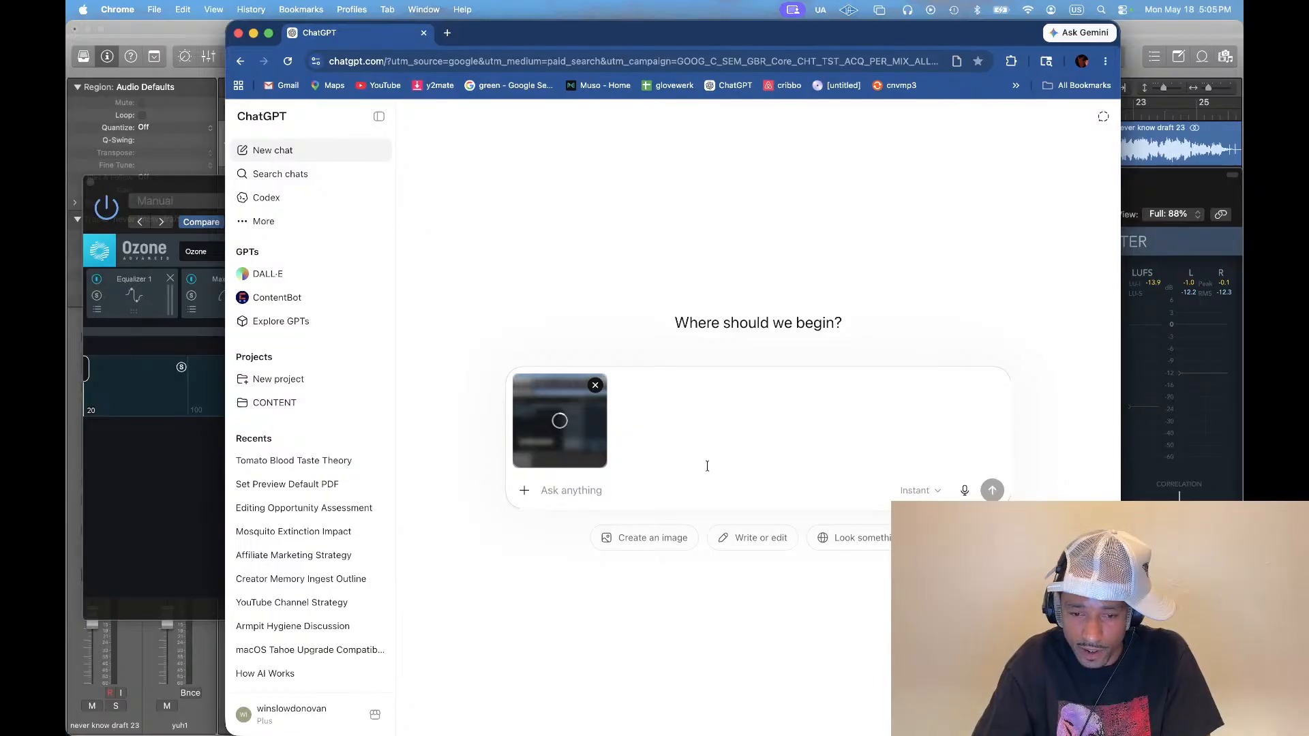
text(i am a bit confused on the contrast knob. spectral huh? wut?)
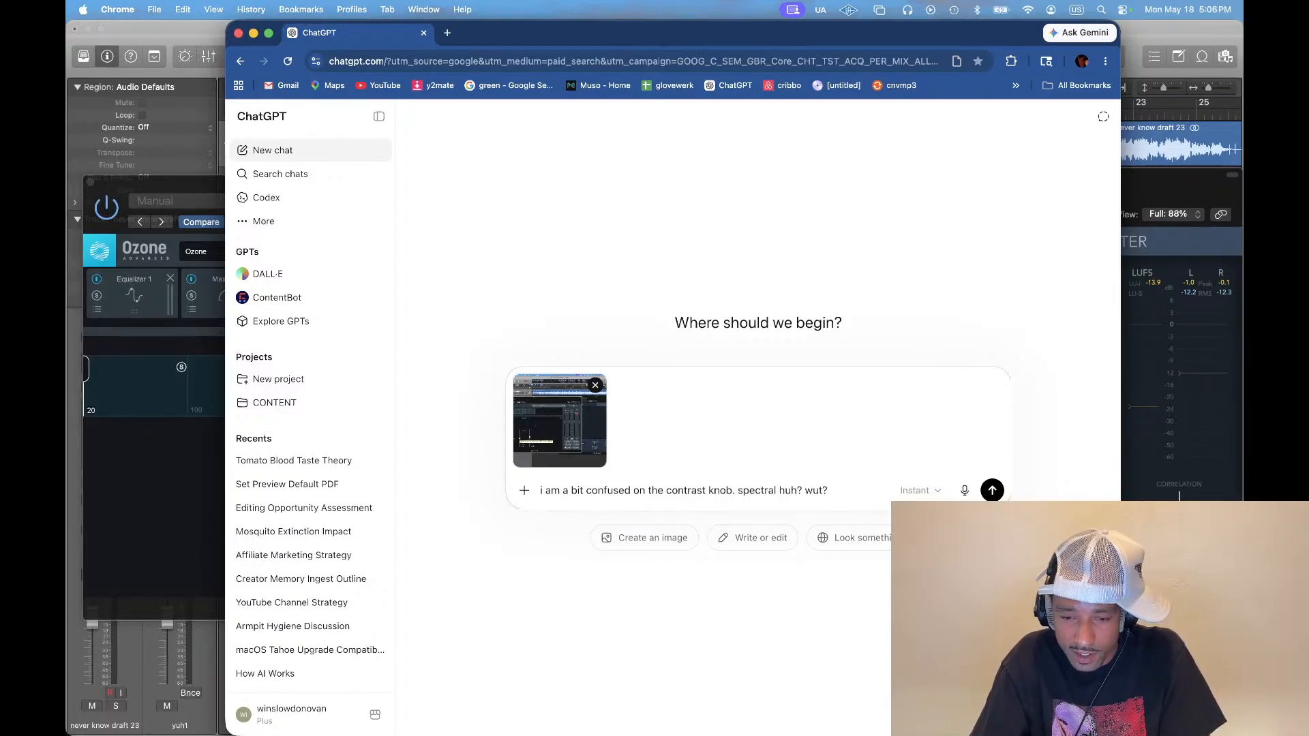
key(Return)
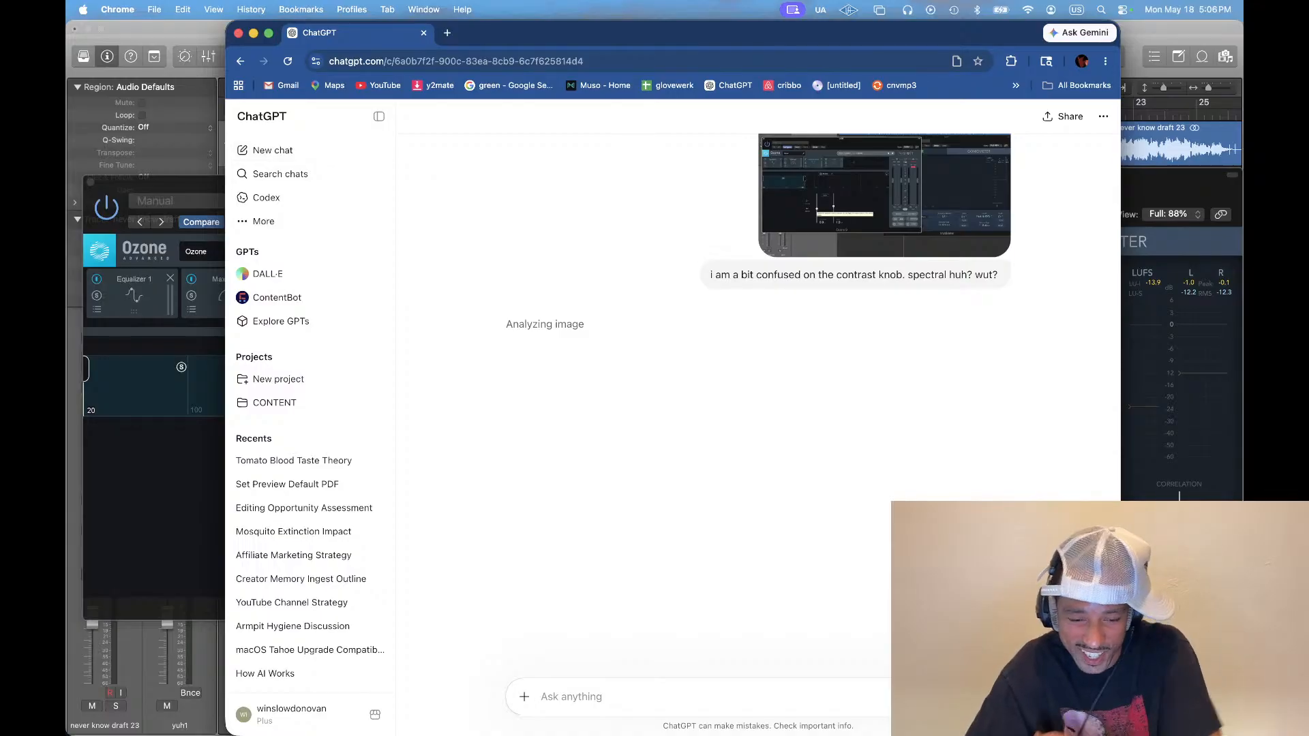
Check the live chat in Streamlabs Desktop while ChatGPT answers, and return to the ChatGPT window in Chrome
key(super+Tab)
key(super+Tab)
key(super+Tab)
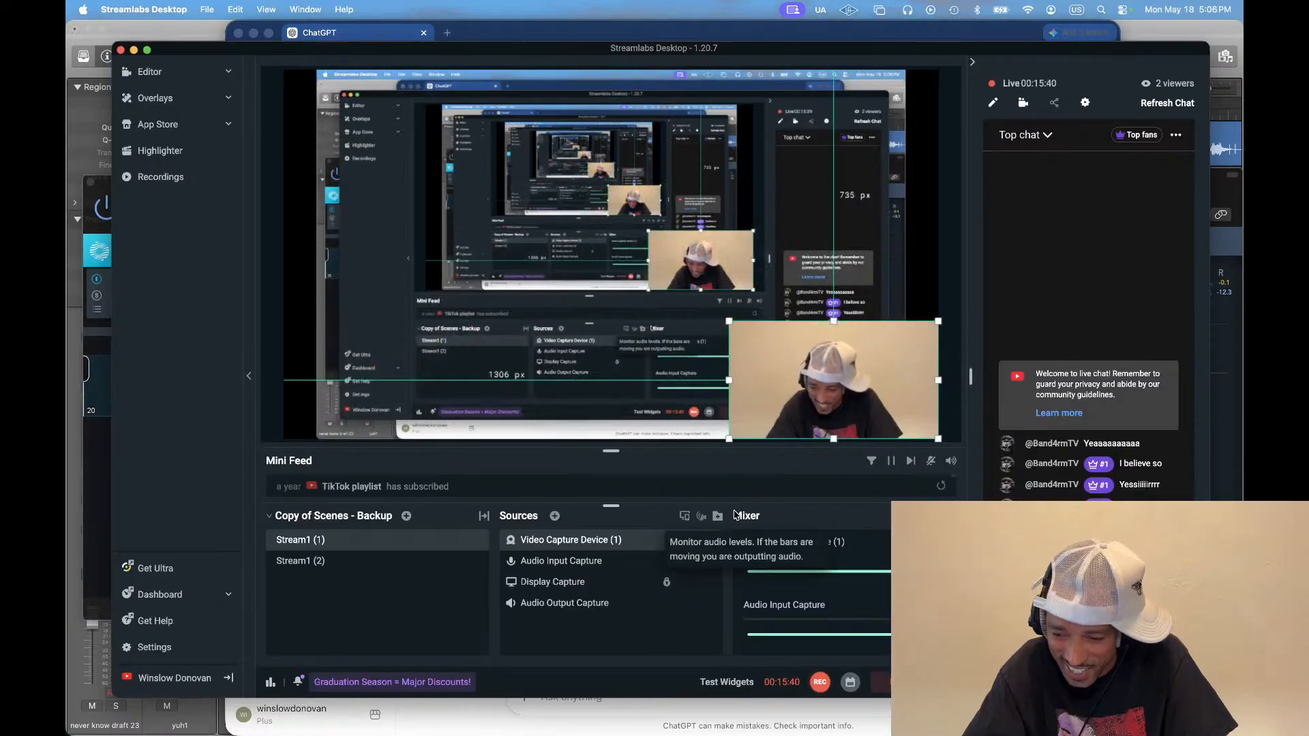
key(super+Tab)
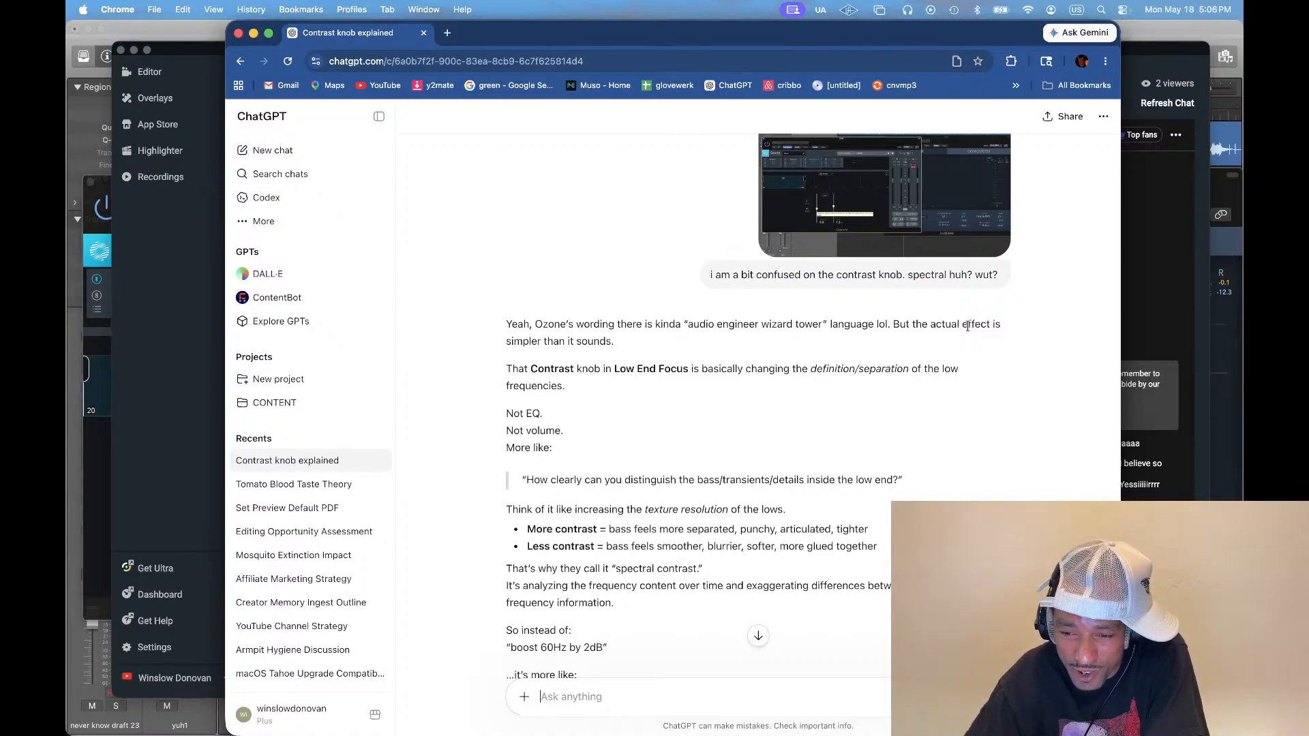
Read the first part of ChatGPT's answer, highlighting the passages on low-end definition, texture resolution and more contrast
scroll(555, 369, down, 1)
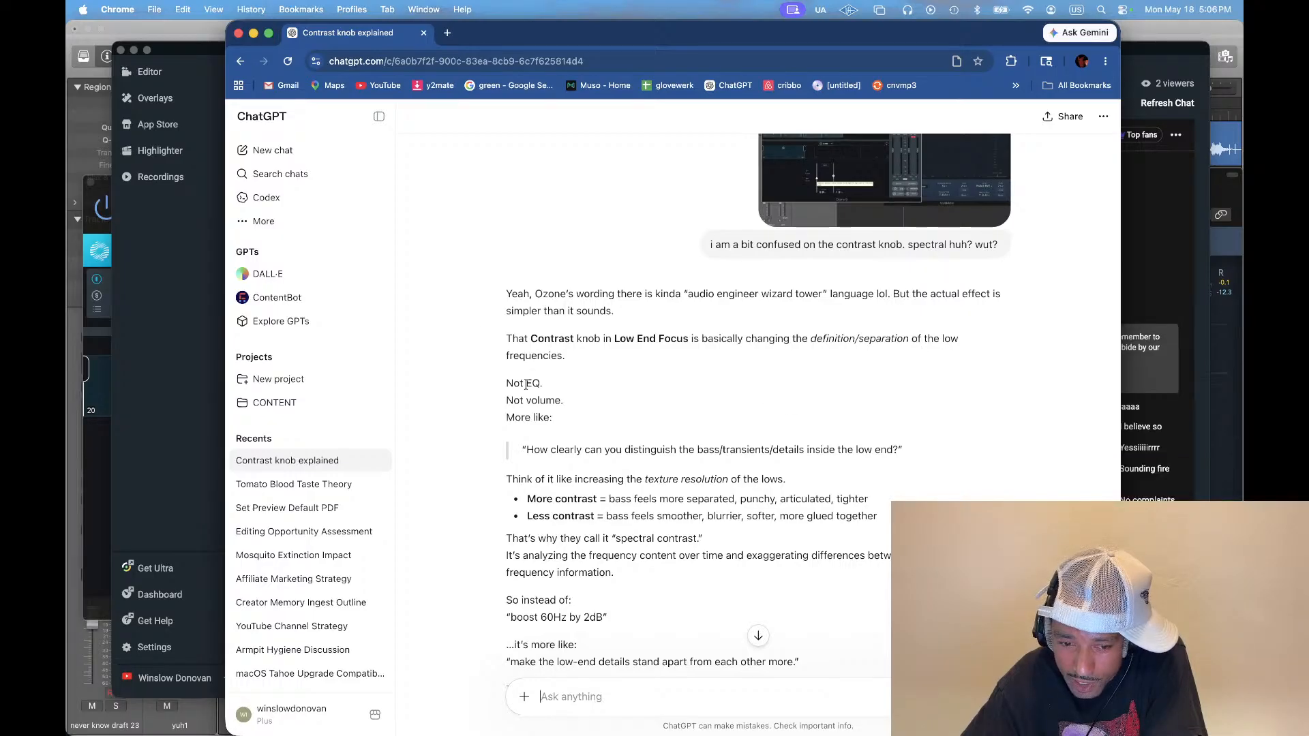
scroll(536, 348, down, 3)
scroll(536, 348, down, 2)
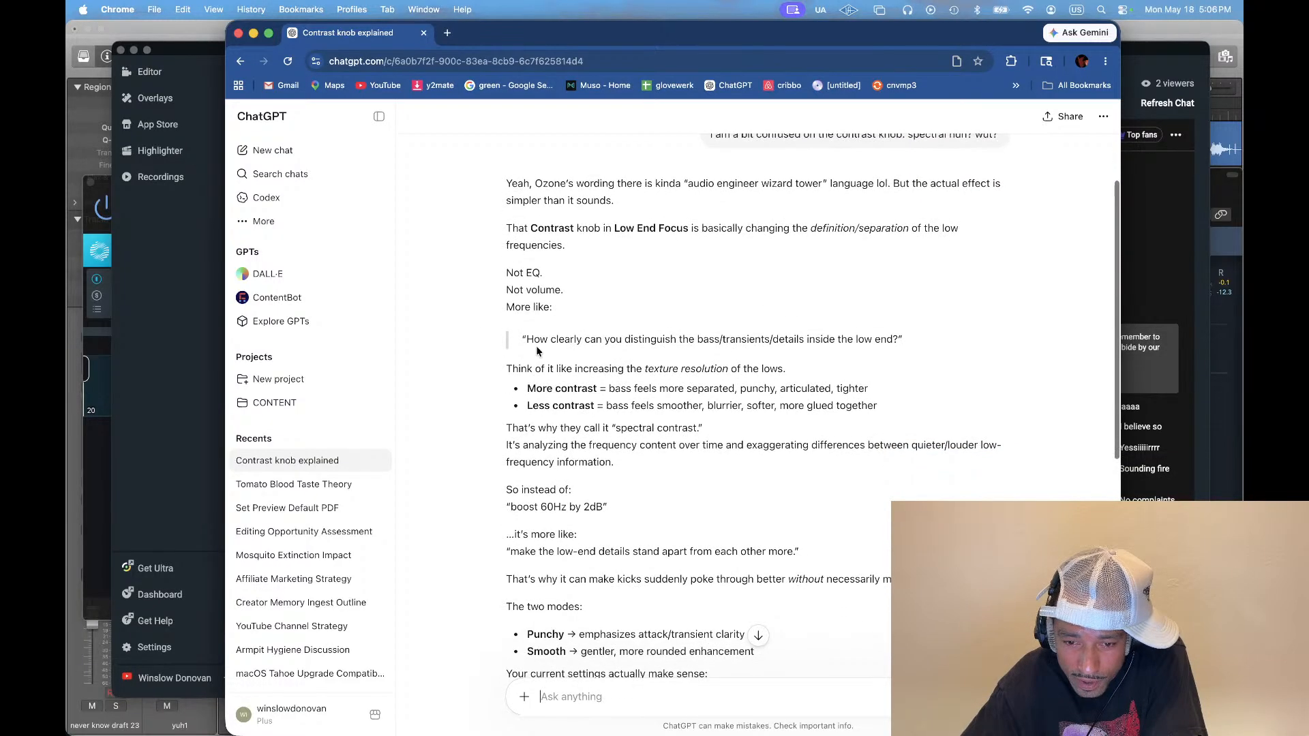
drag(525, 319, 906, 330)
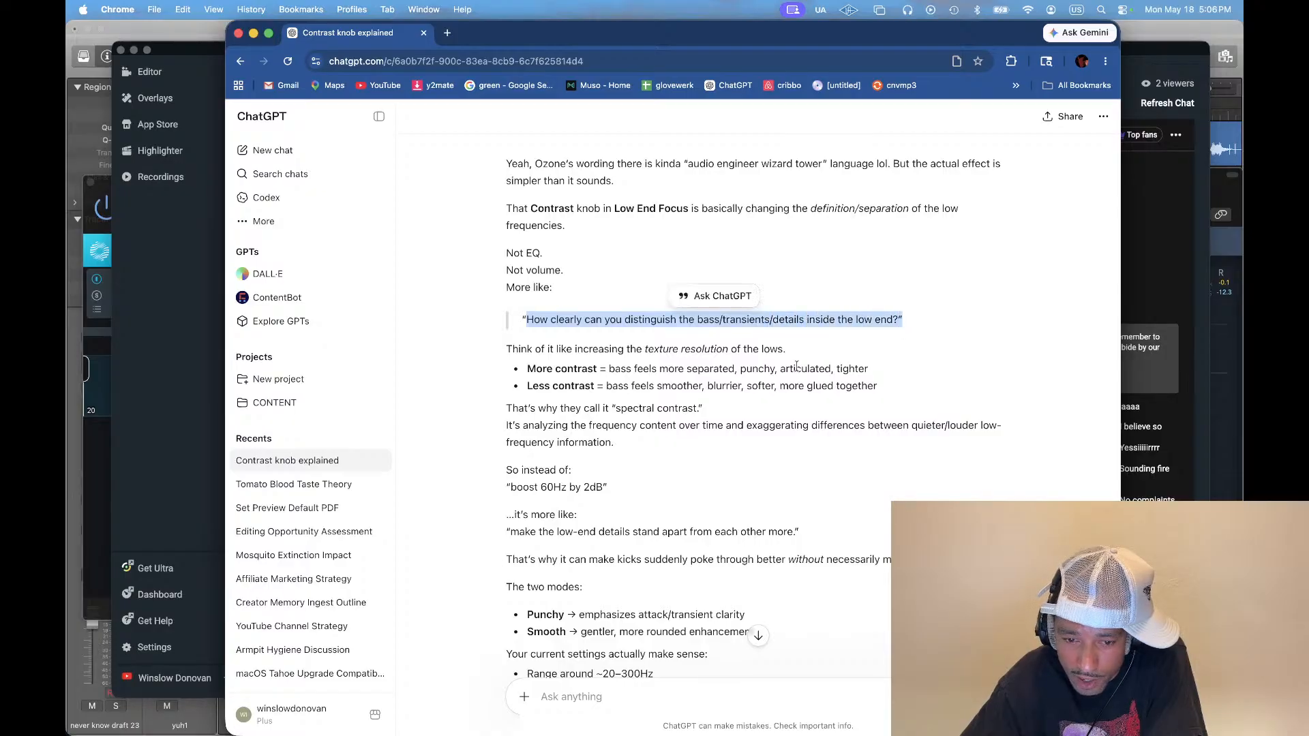
scroll(906, 330, down, 1)
click(649, 326)
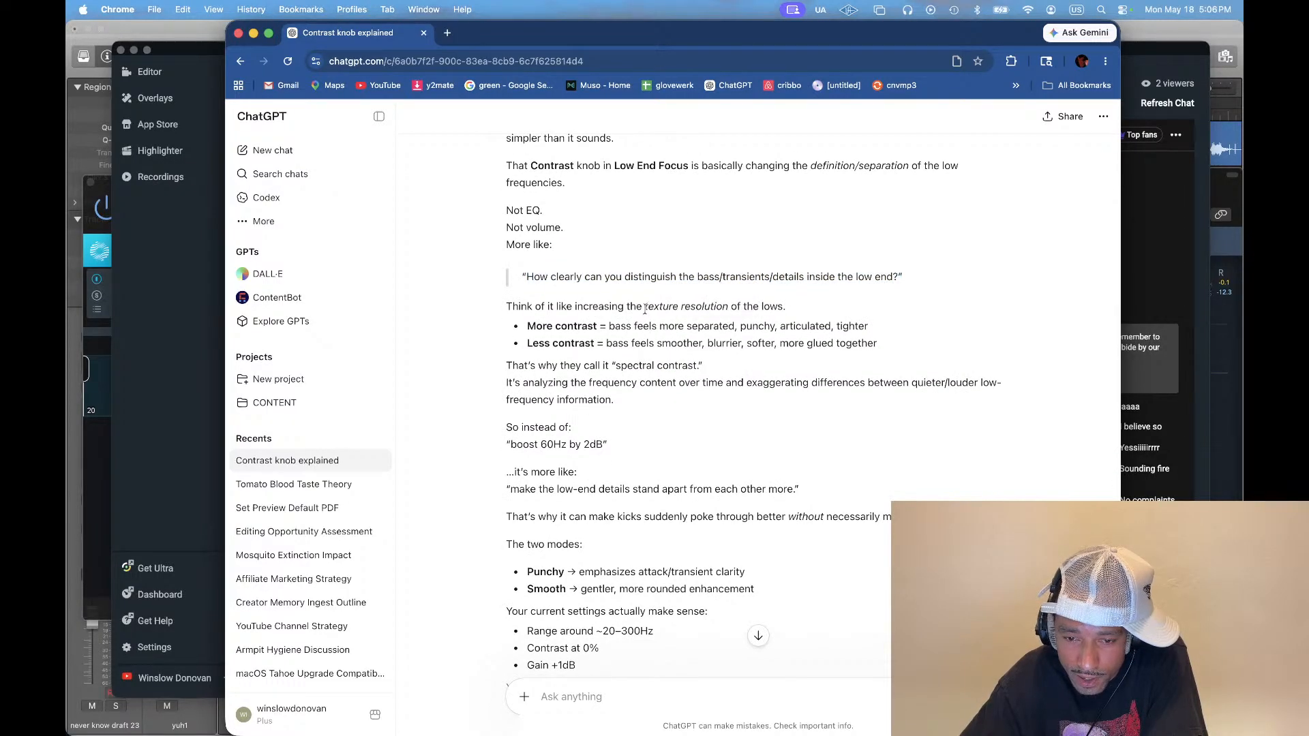
drag(645, 309, 742, 312)
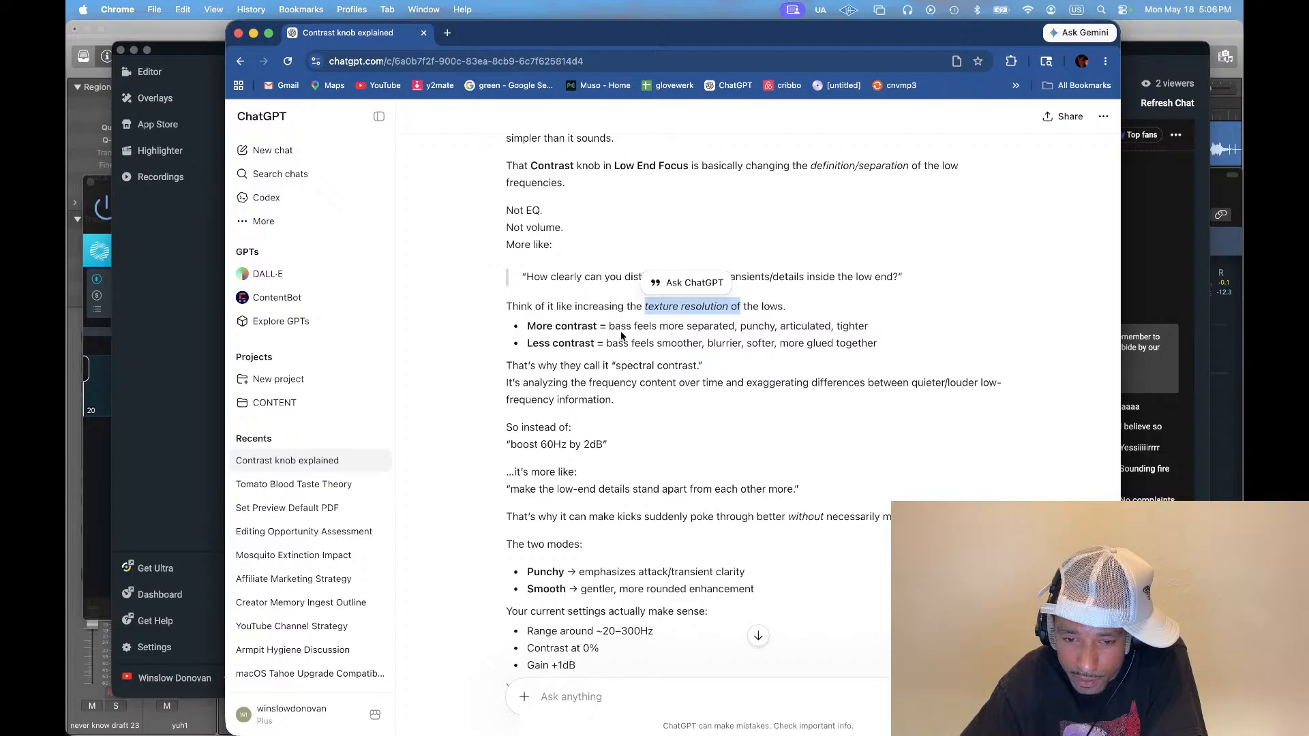
click(694, 330)
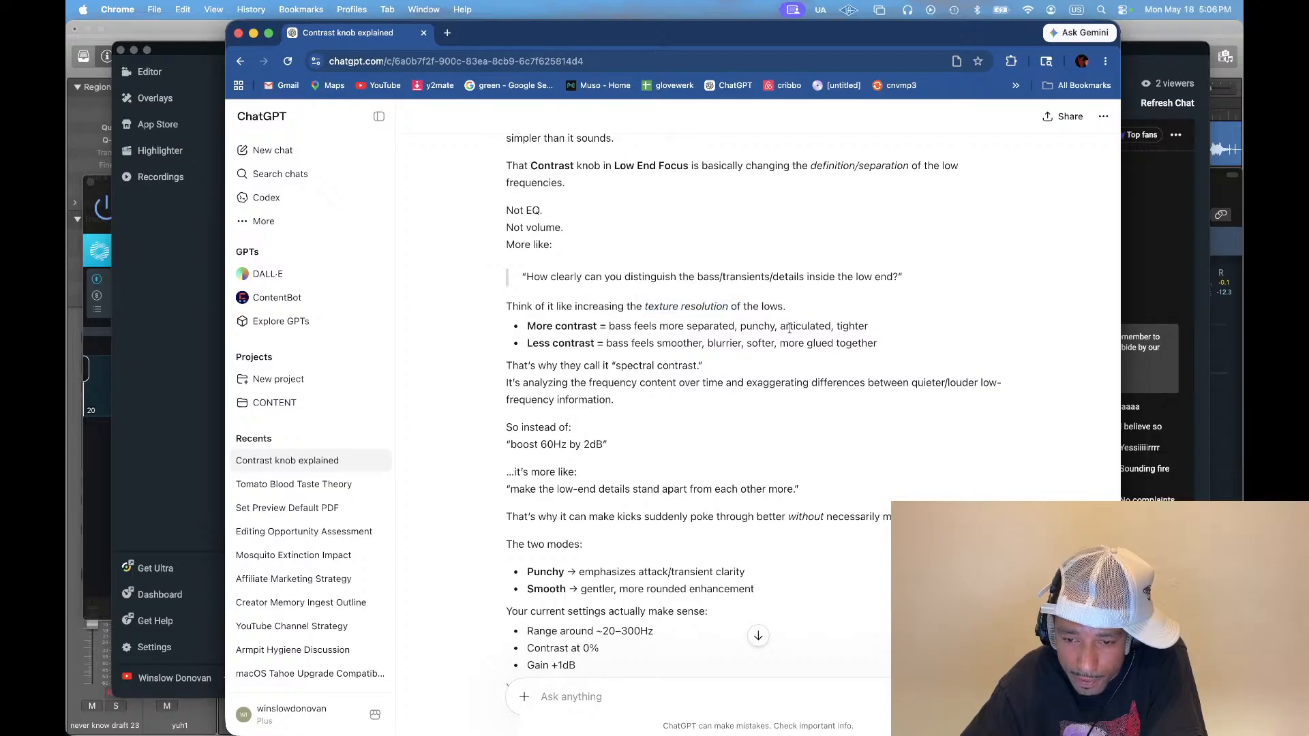
drag(527, 327, 832, 330)
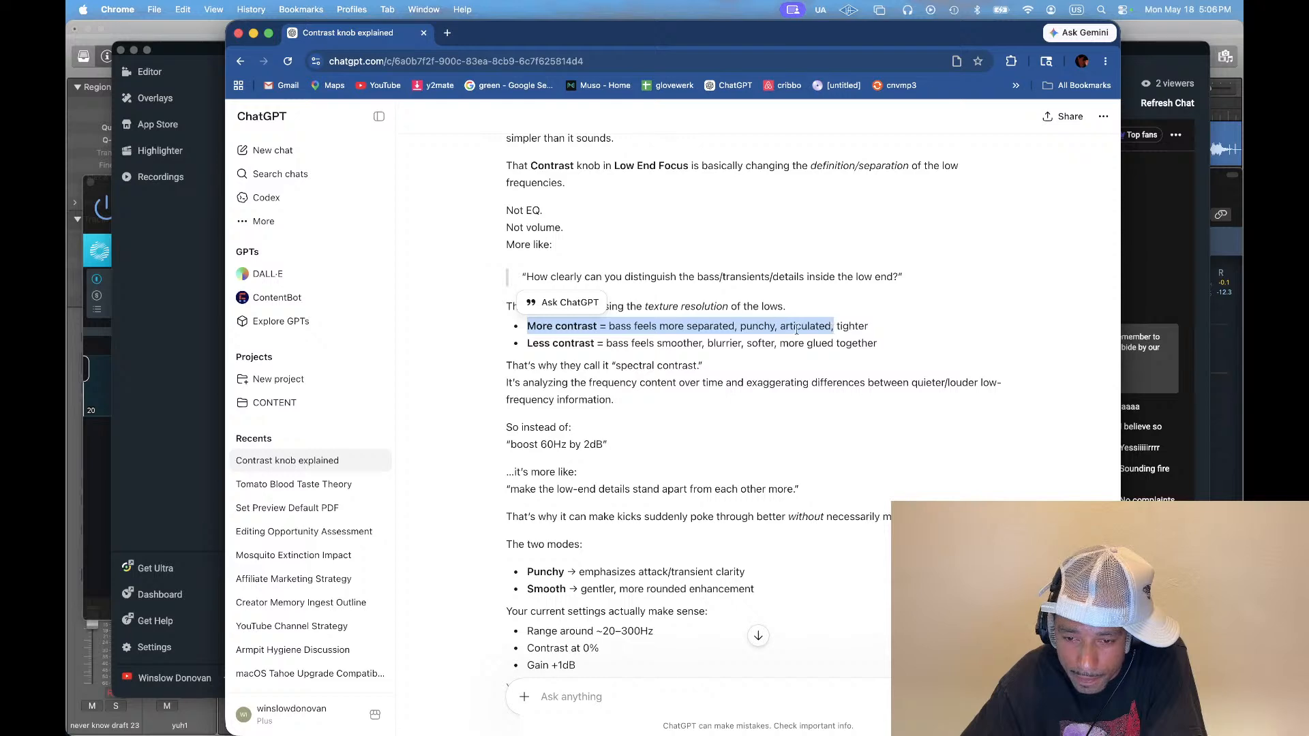
click(866, 327)
Read on through the less contrast and spectral contrast explanations, highlighting the lines on frequency analysis, the 60Hz boost comparison and kicks poking through
scroll(629, 353, down, 2)
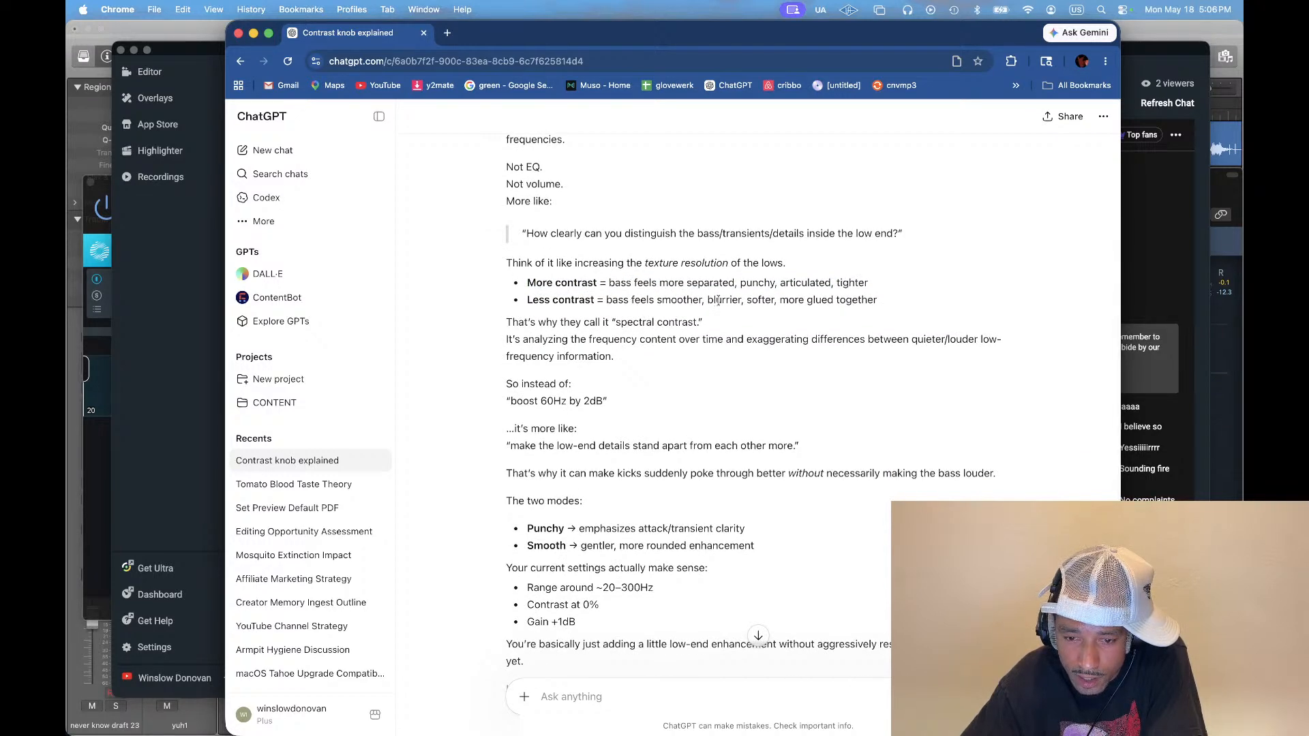
scroll(611, 332, down, 2)
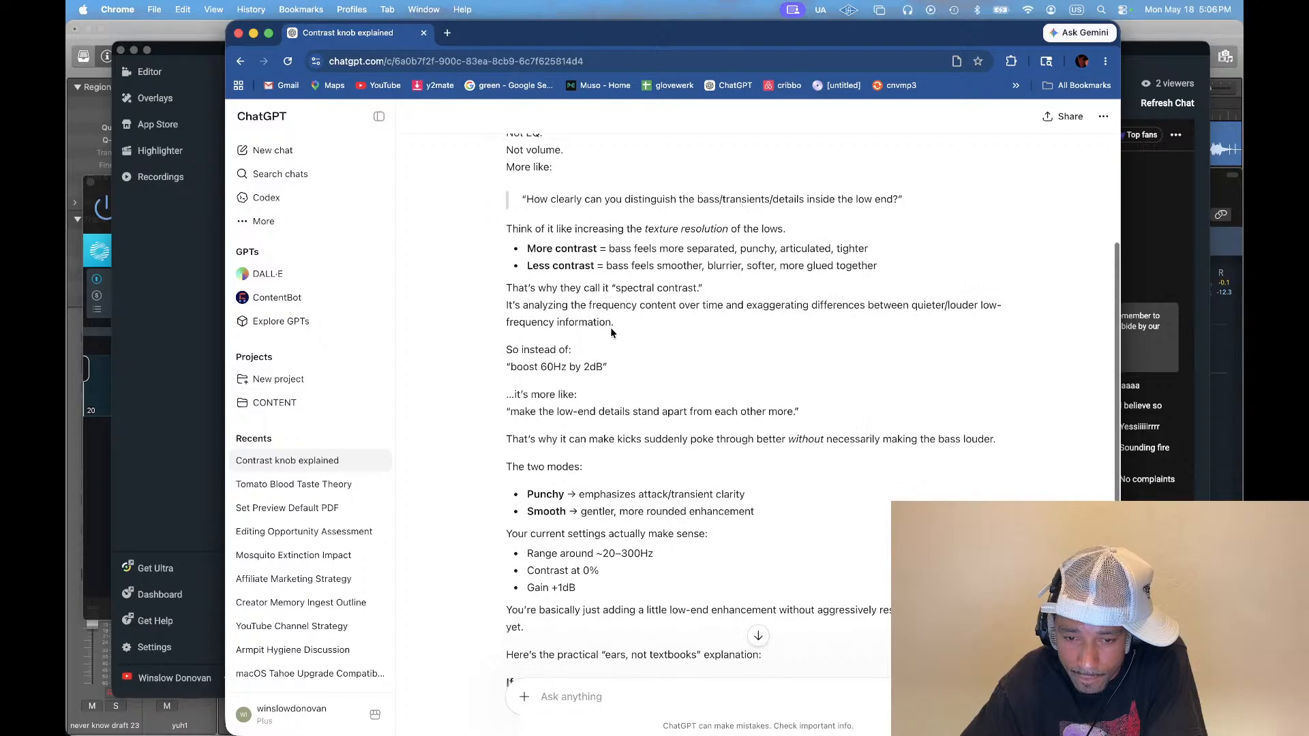
drag(540, 288, 1005, 309)
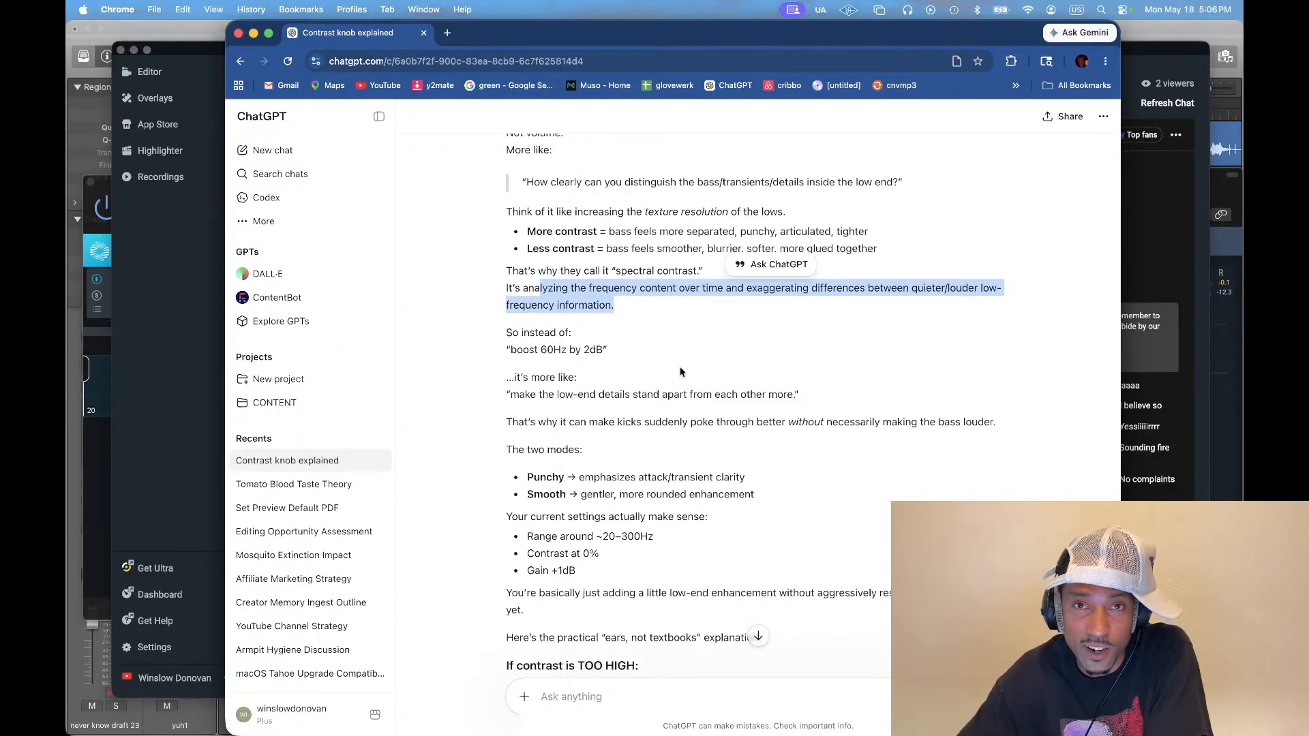
click(502, 331)
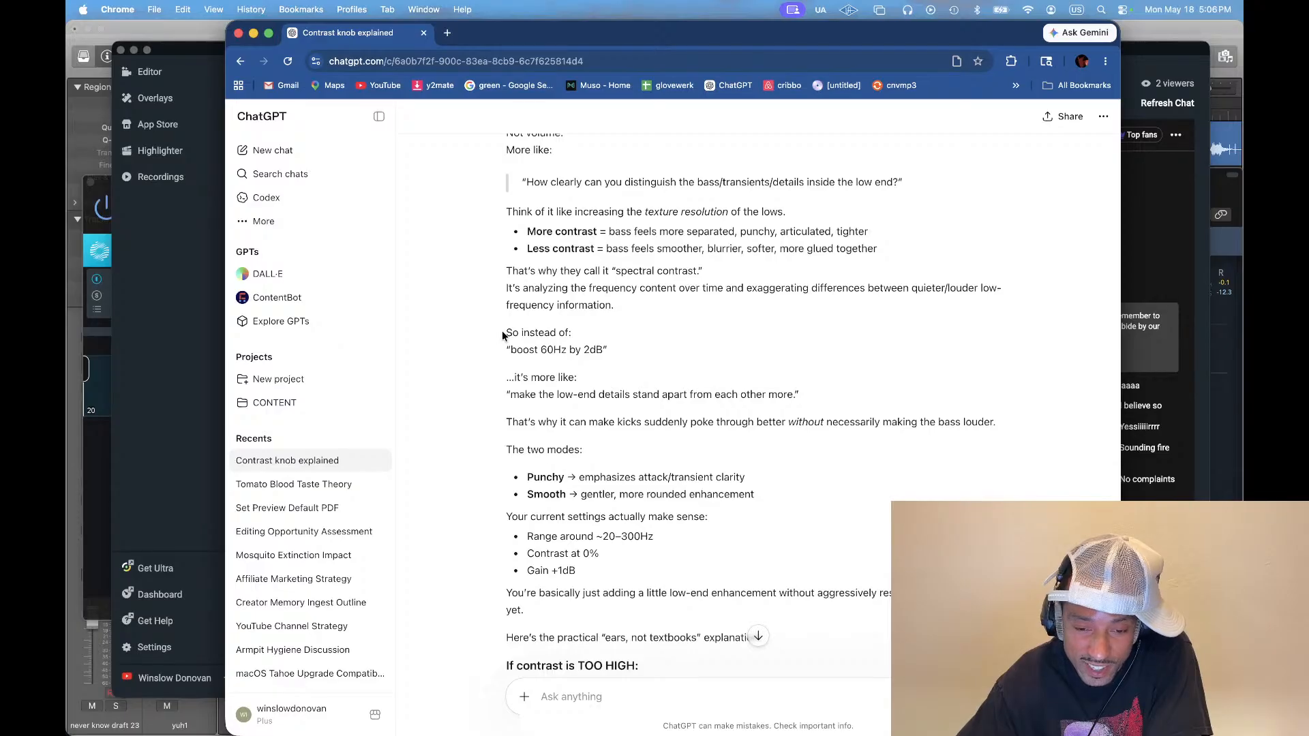
drag(502, 330, 630, 362)
scroll(693, 351, down, 3)
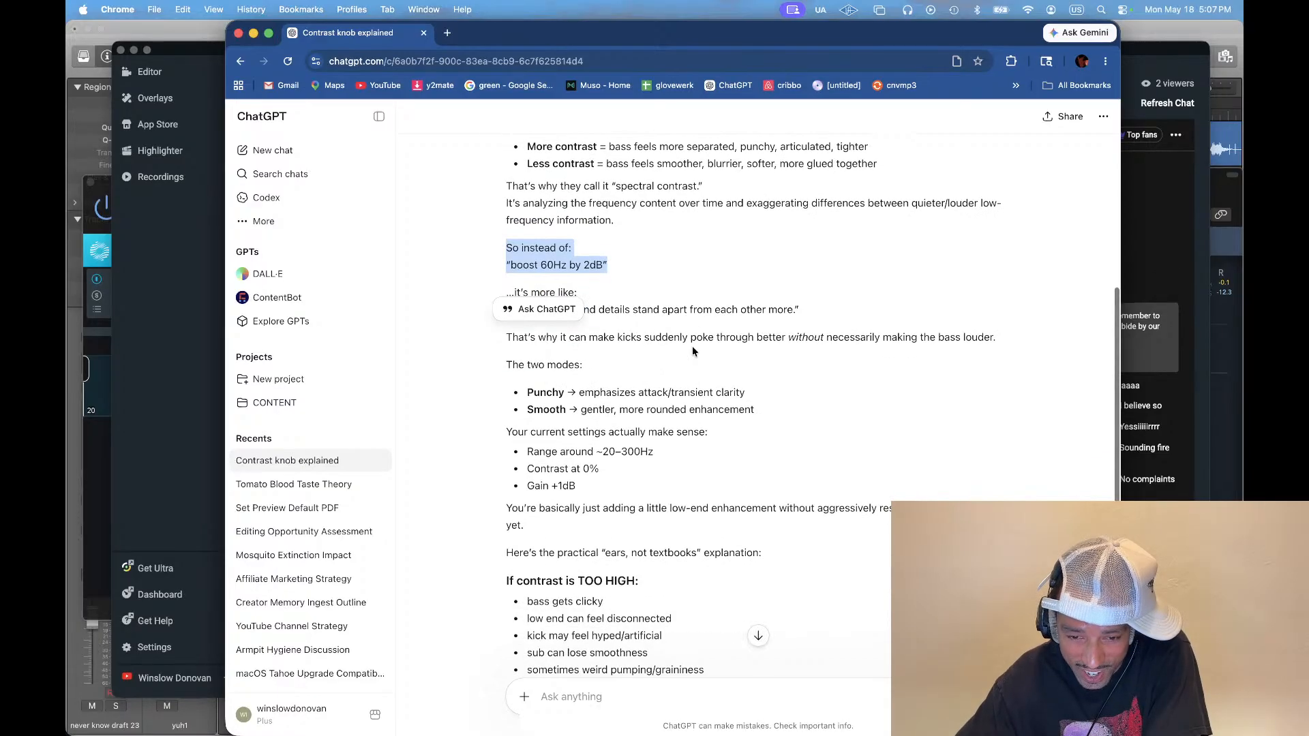
scroll(693, 351, down, 1)
click(693, 352)
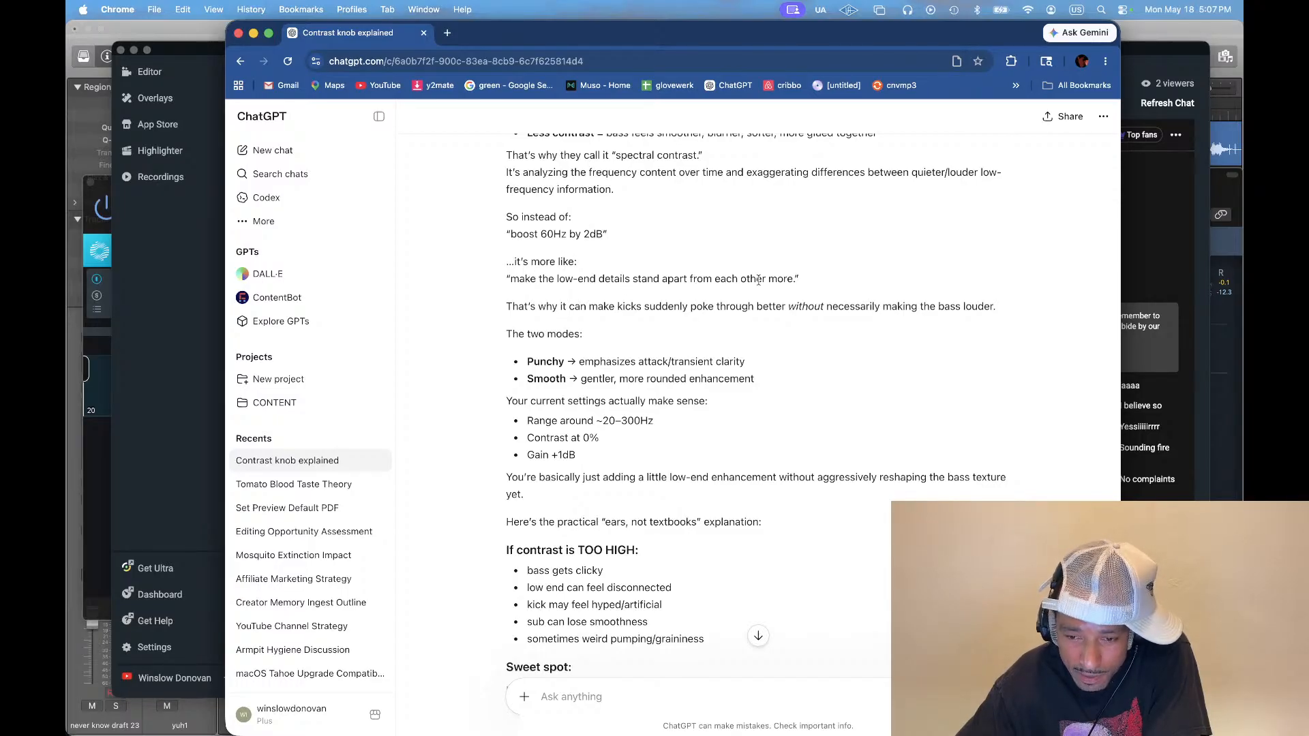
scroll(760, 311, down, 1)
drag(589, 290, 1002, 287)
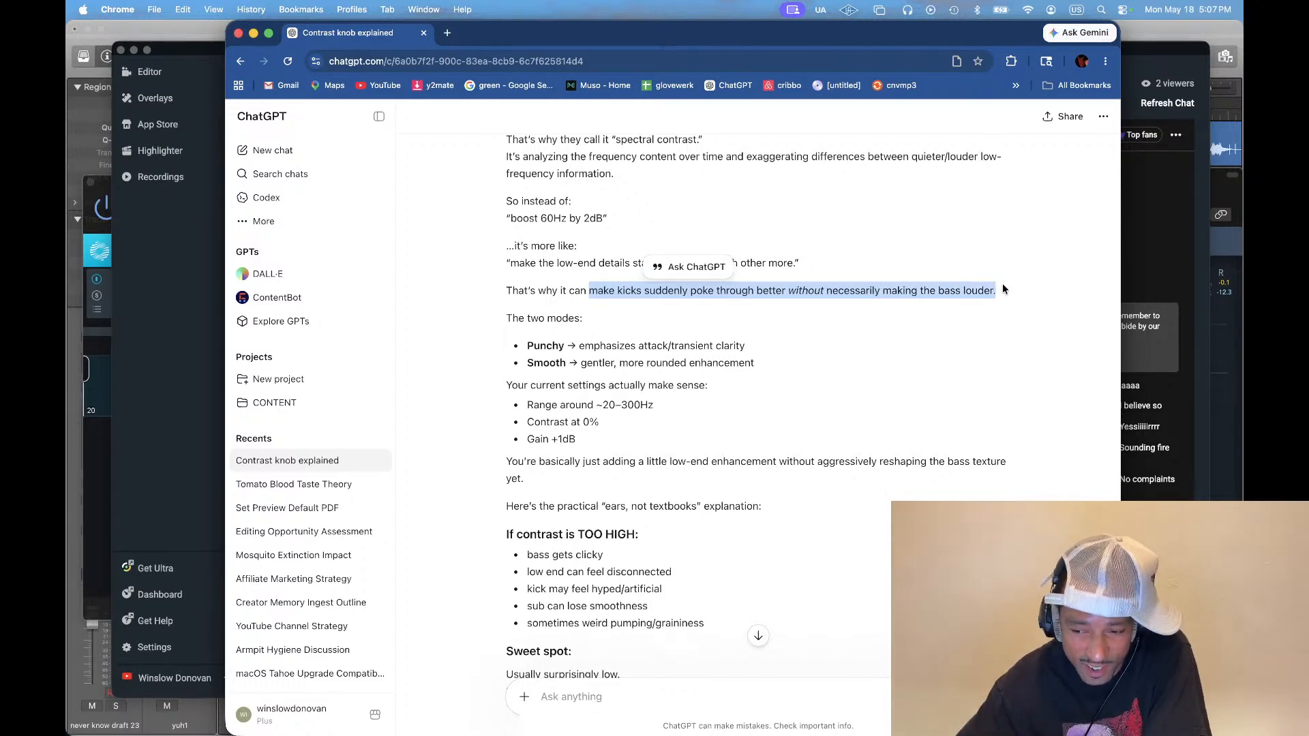
Look at the Streamlabs Desktop live chat, return to the ChatGPT answer in Chrome and clear the text highlight
click(1170, 413)
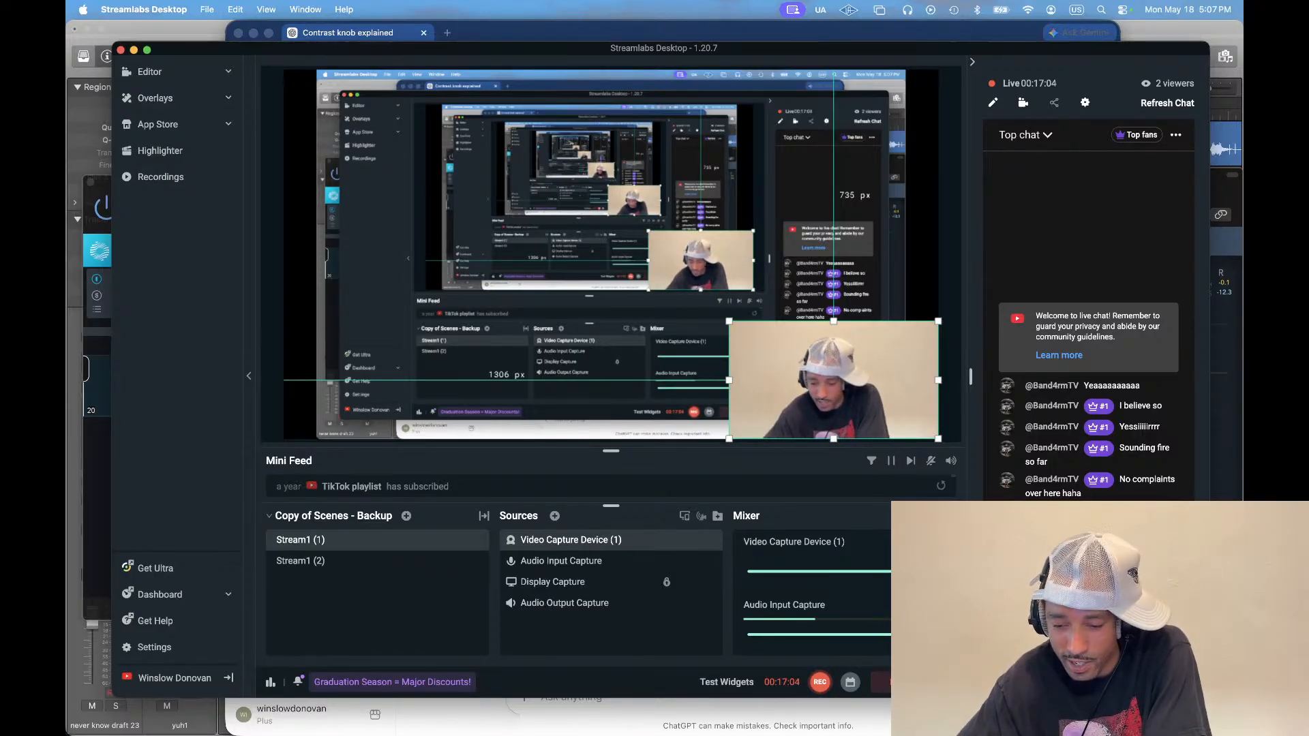
click(668, 35)
click(755, 329)
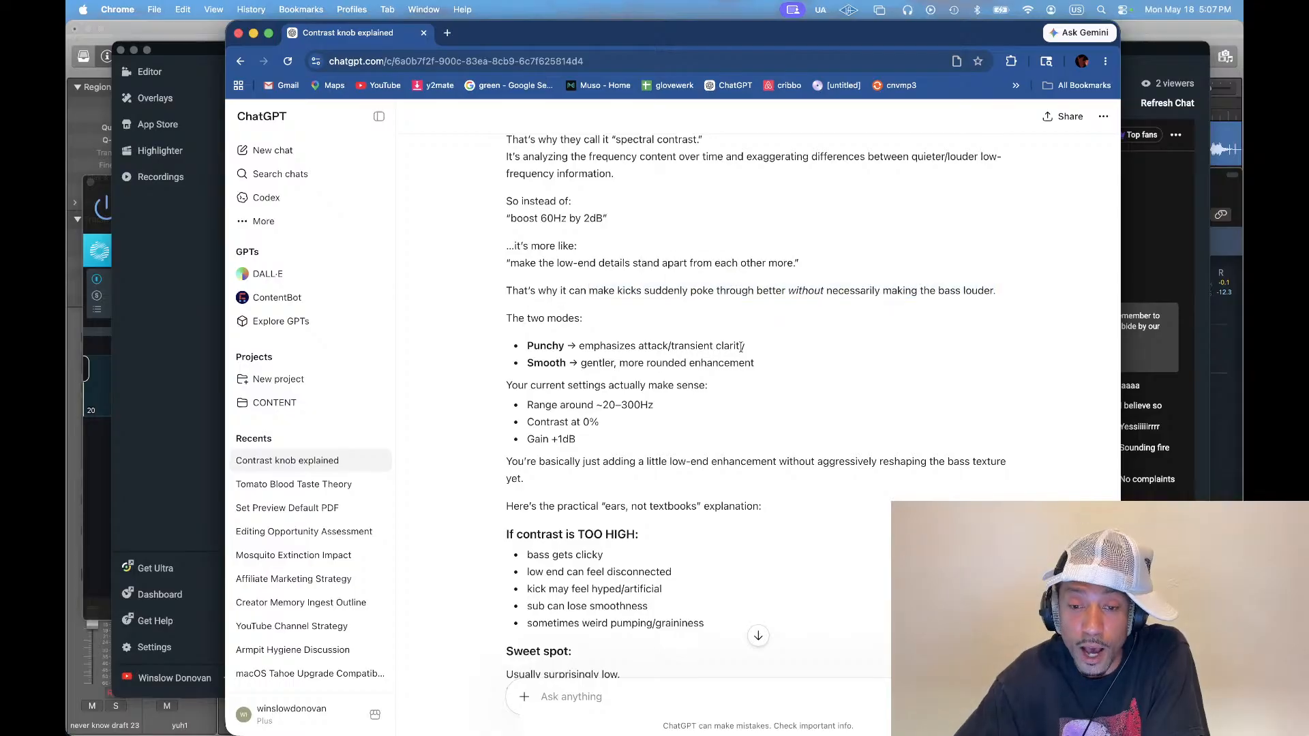
Review the Contrast explanation from its beginning and highlight the passage about kicks poking through without making the bass louder
scroll(747, 273, up, 7)
scroll(737, 214, down, 4)
scroll(737, 213, up, 1)
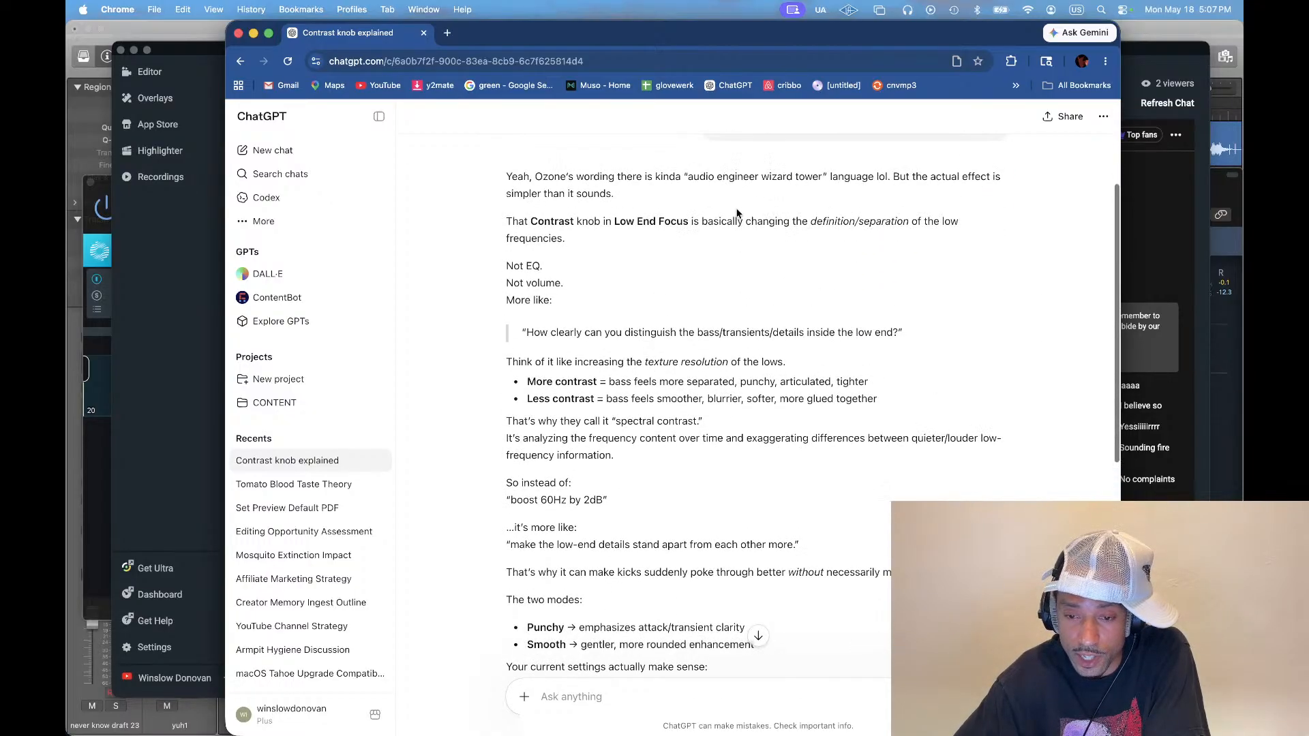
scroll(703, 429, down, 1)
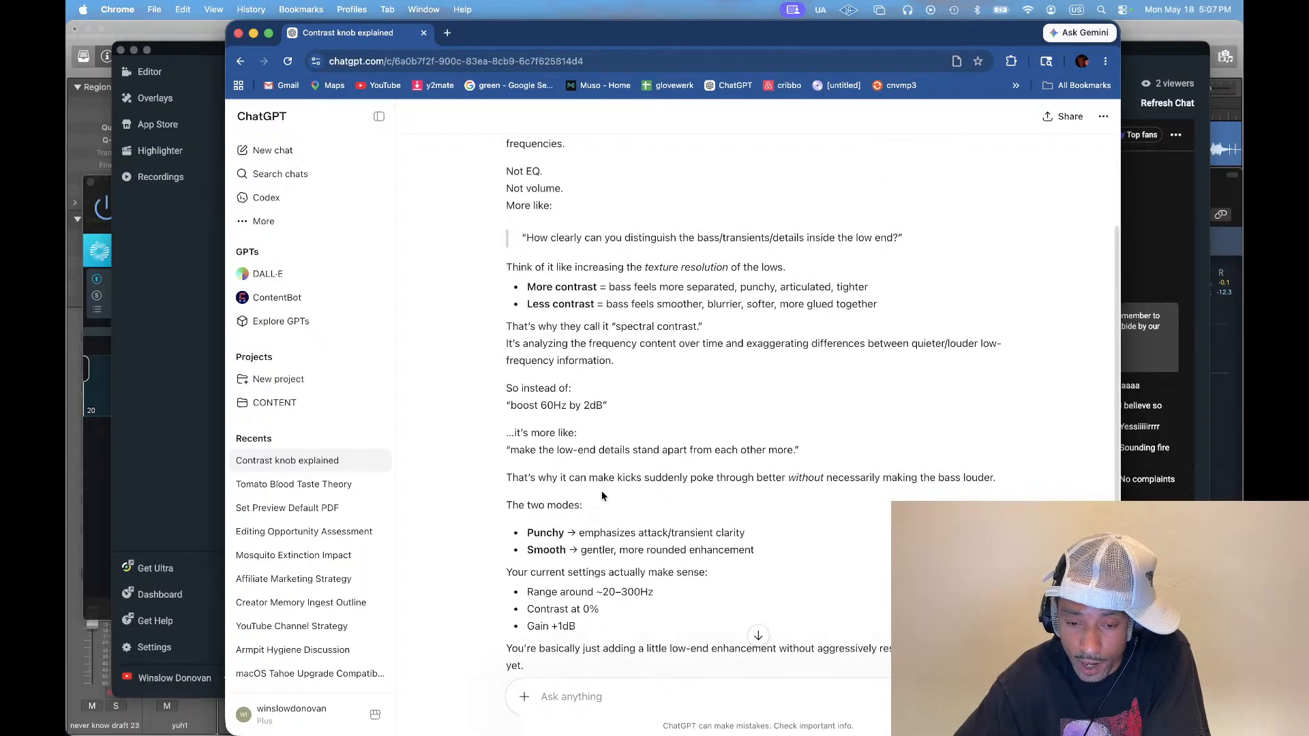
drag(588, 479, 908, 483)
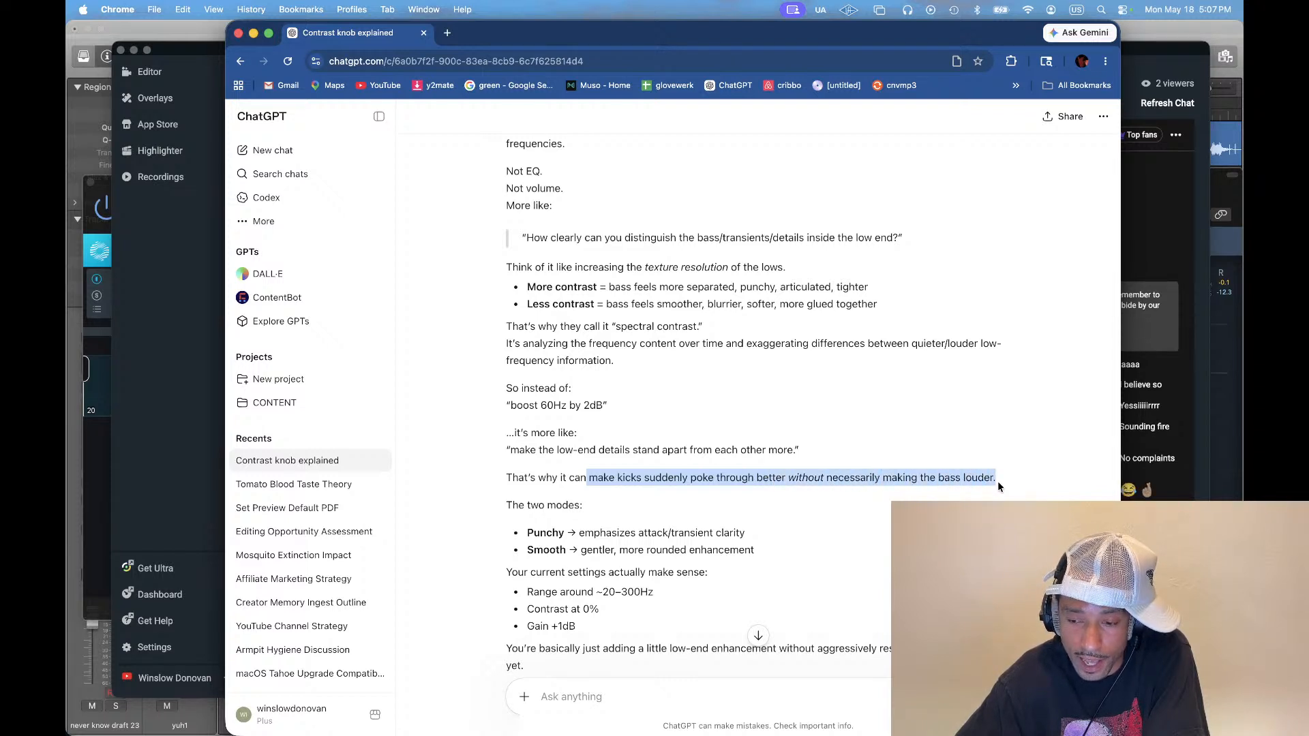
Check the Low End Focus settings in Logic Pro against ChatGPT's answer in Chrome, highlighting the line on more contrast
drag(997, 480, 997, 481)
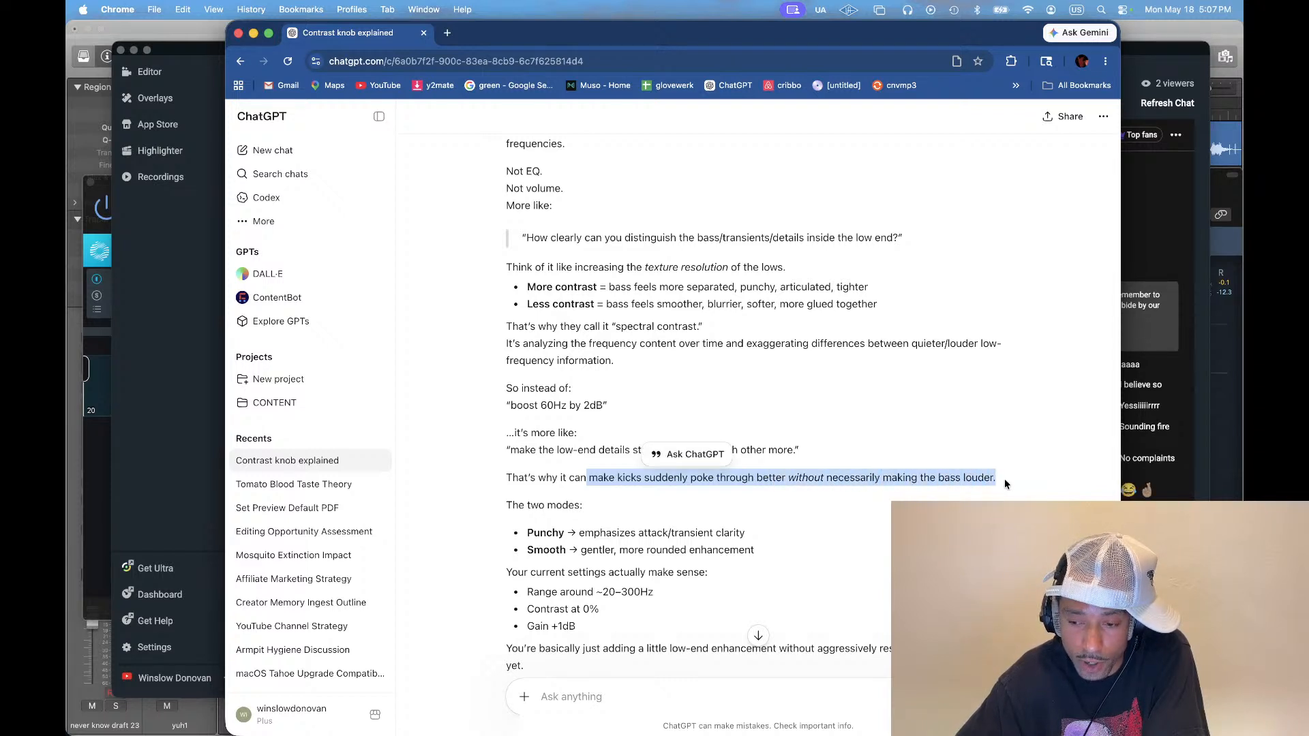
click(790, 352)
scroll(790, 352, up, 2)
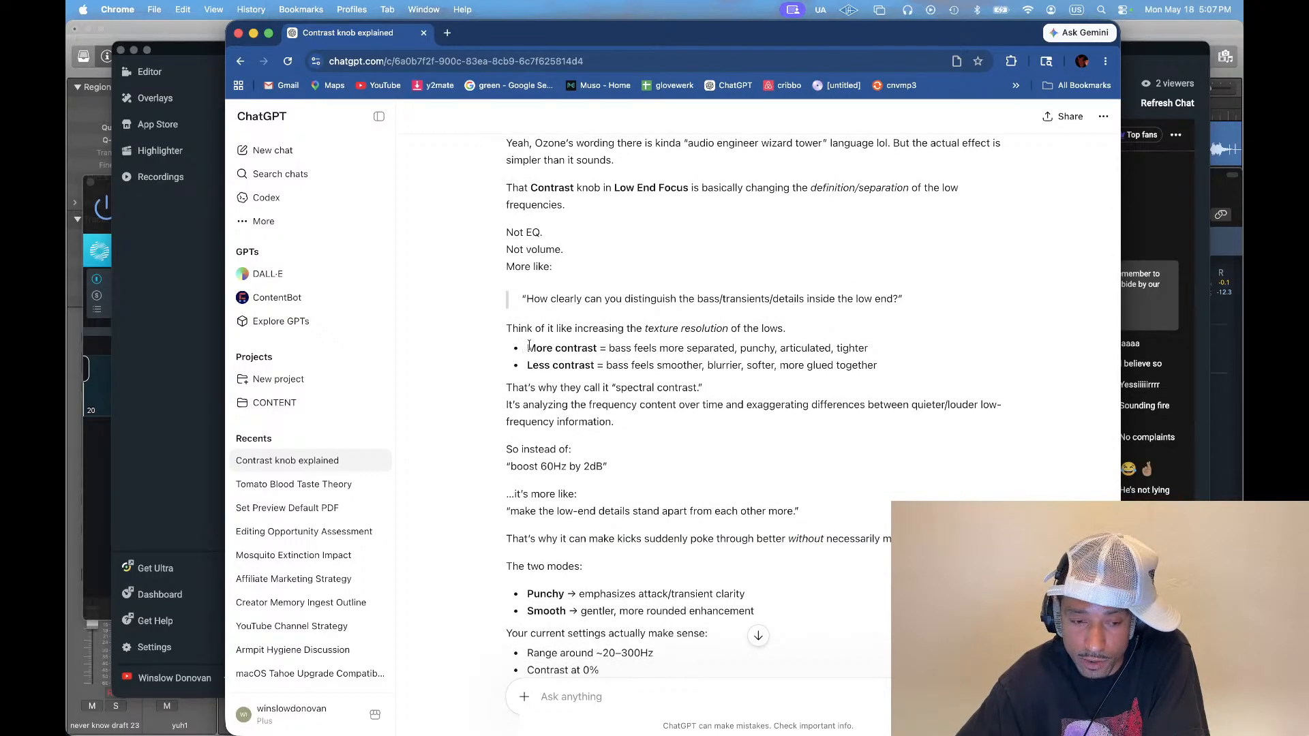
click(103, 474)
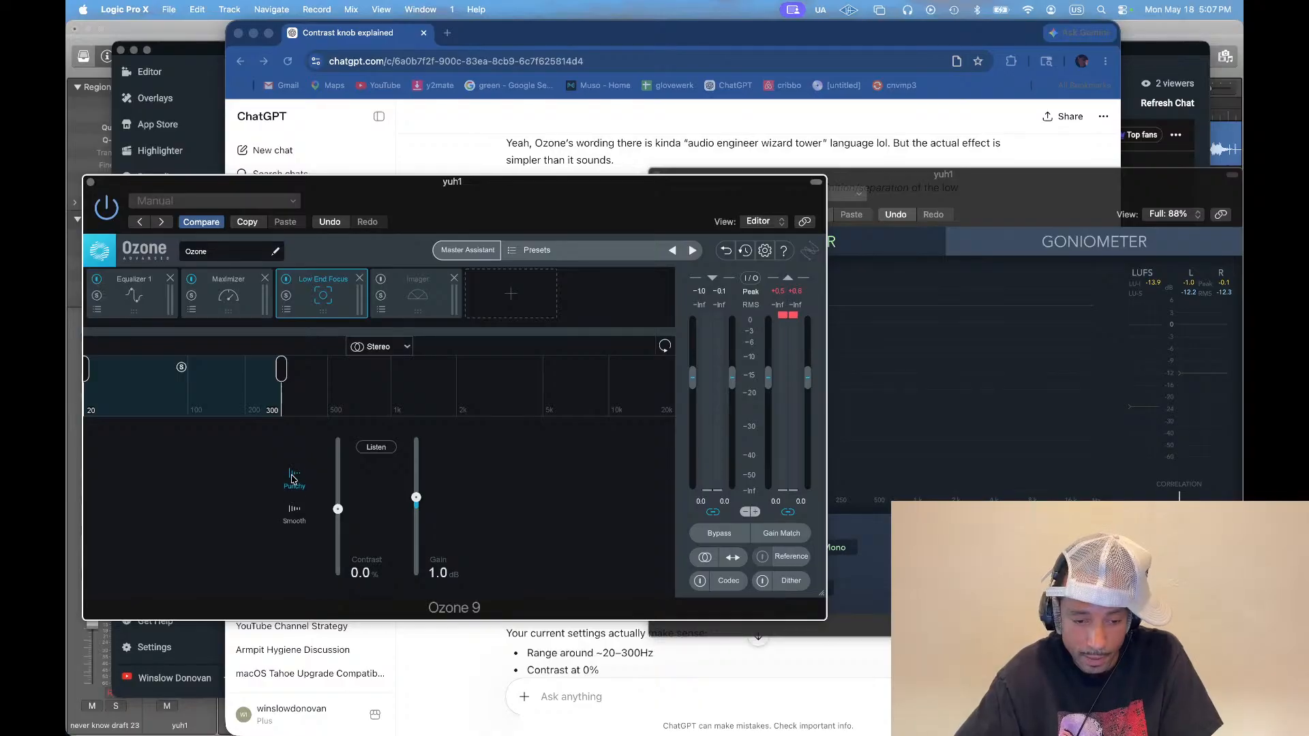
key(super+Tab)
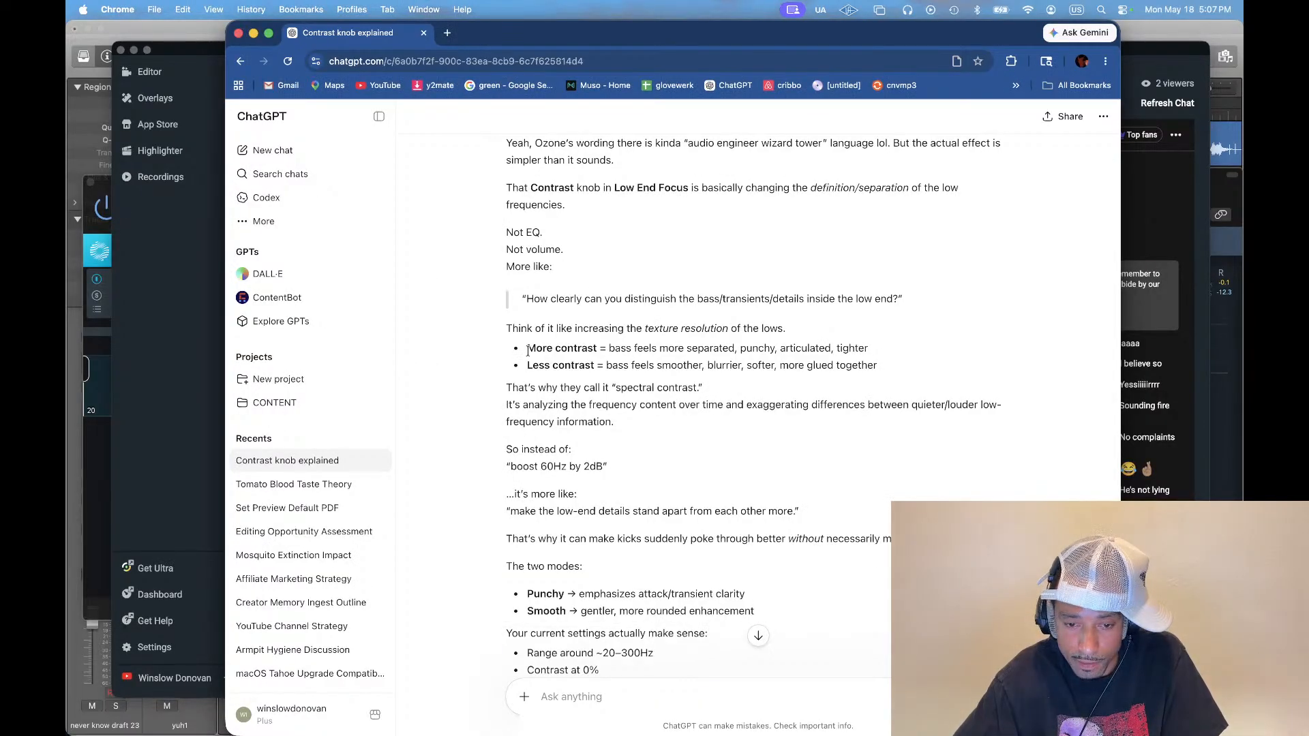
drag(528, 350, 868, 340)
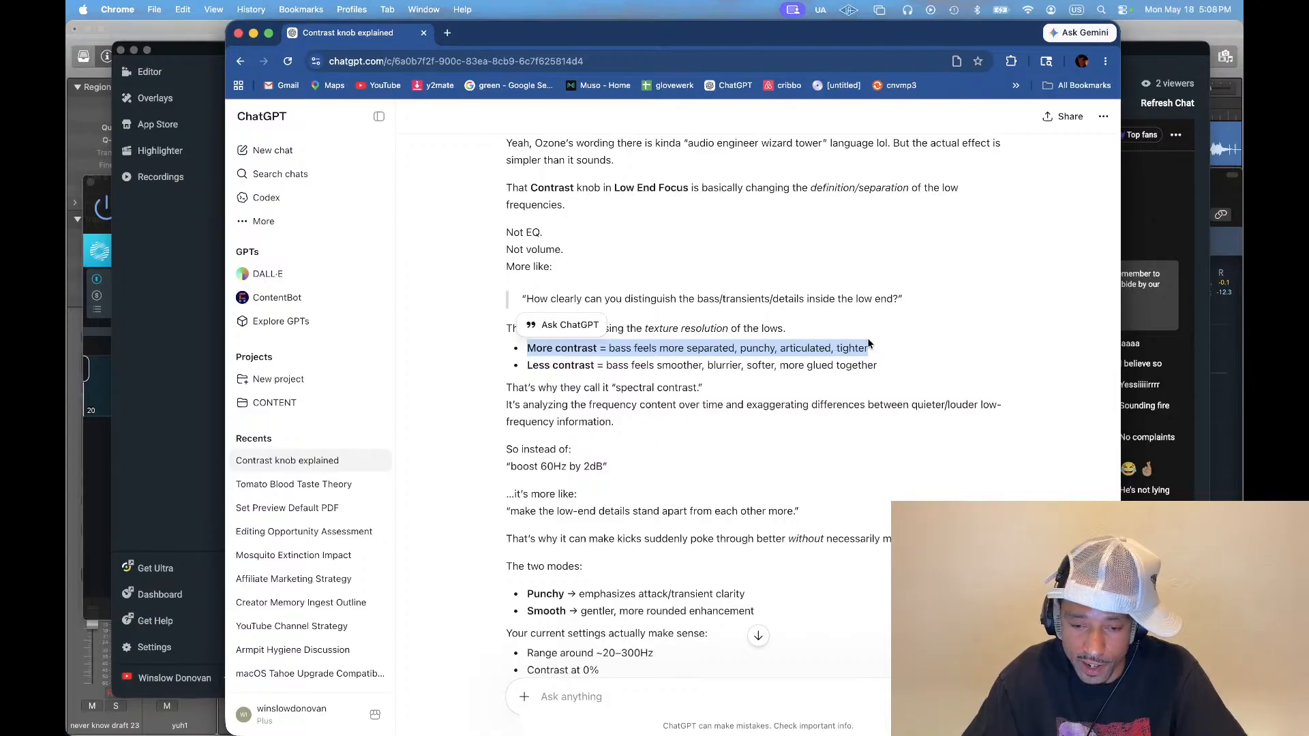
scroll(640, 403, down, 5)
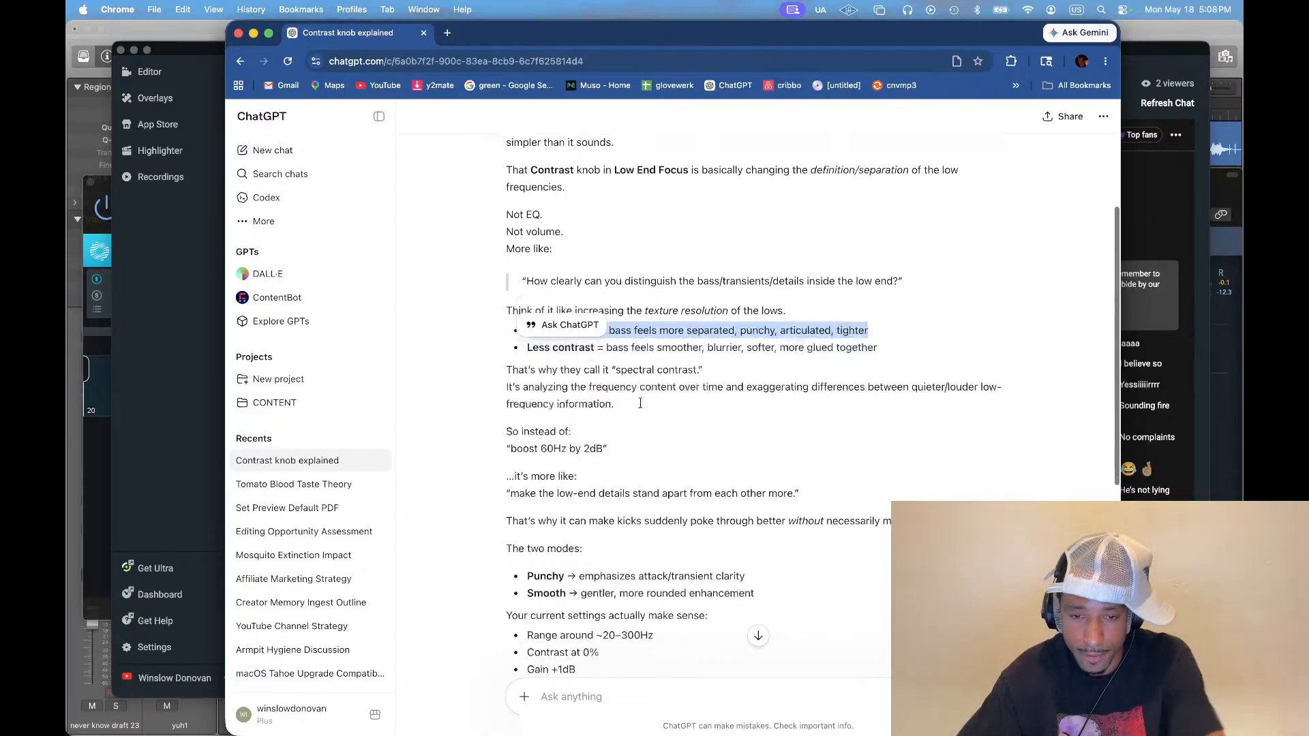
click(694, 349)
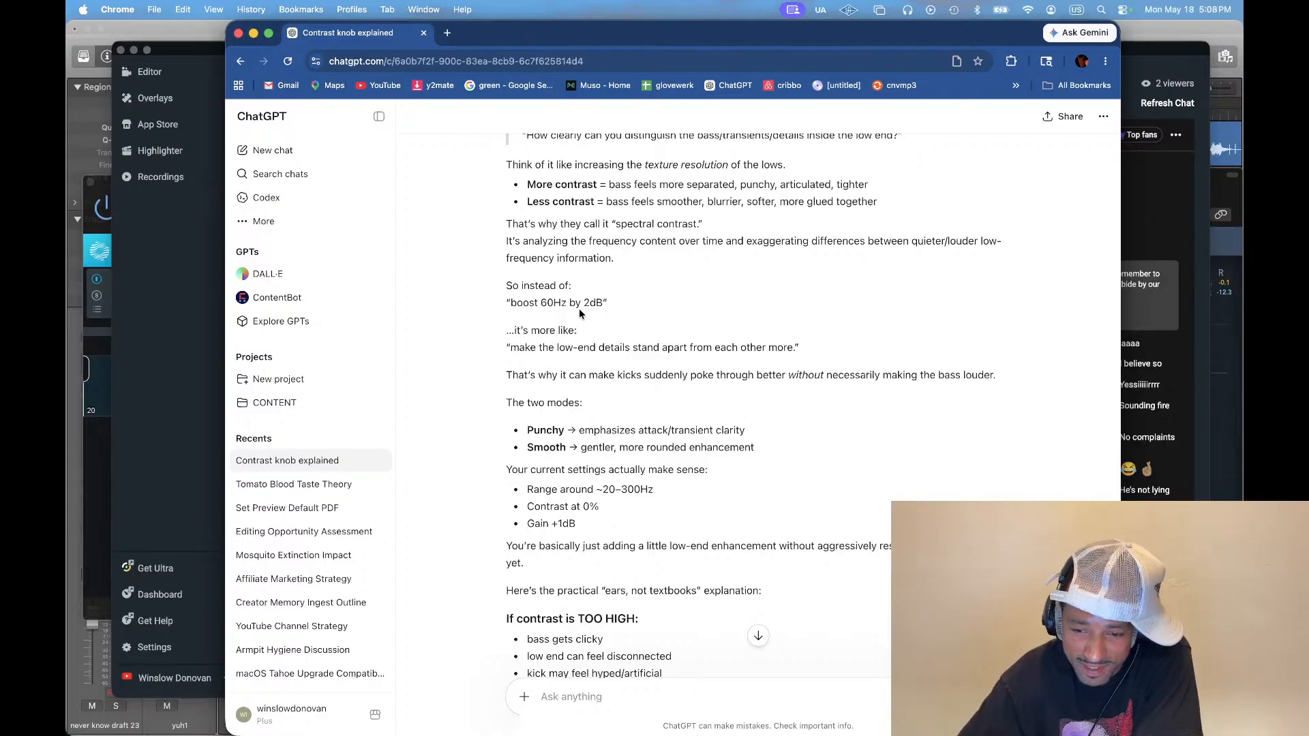
Read about the two modes and current settings, highlighting the Punchy and Smooth descriptions and the remark on adding a little low-end enhancement
scroll(720, 298, down, 2)
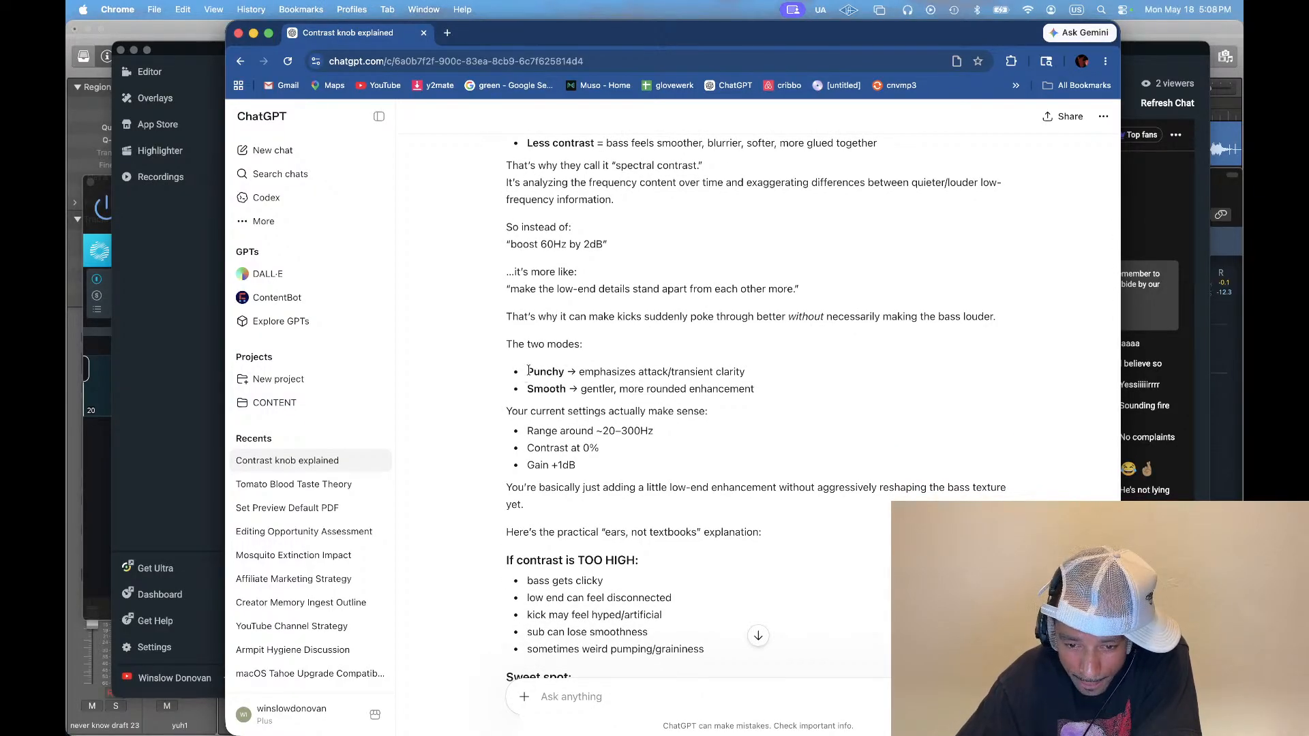
drag(528, 372, 745, 379)
drag(560, 390, 613, 392)
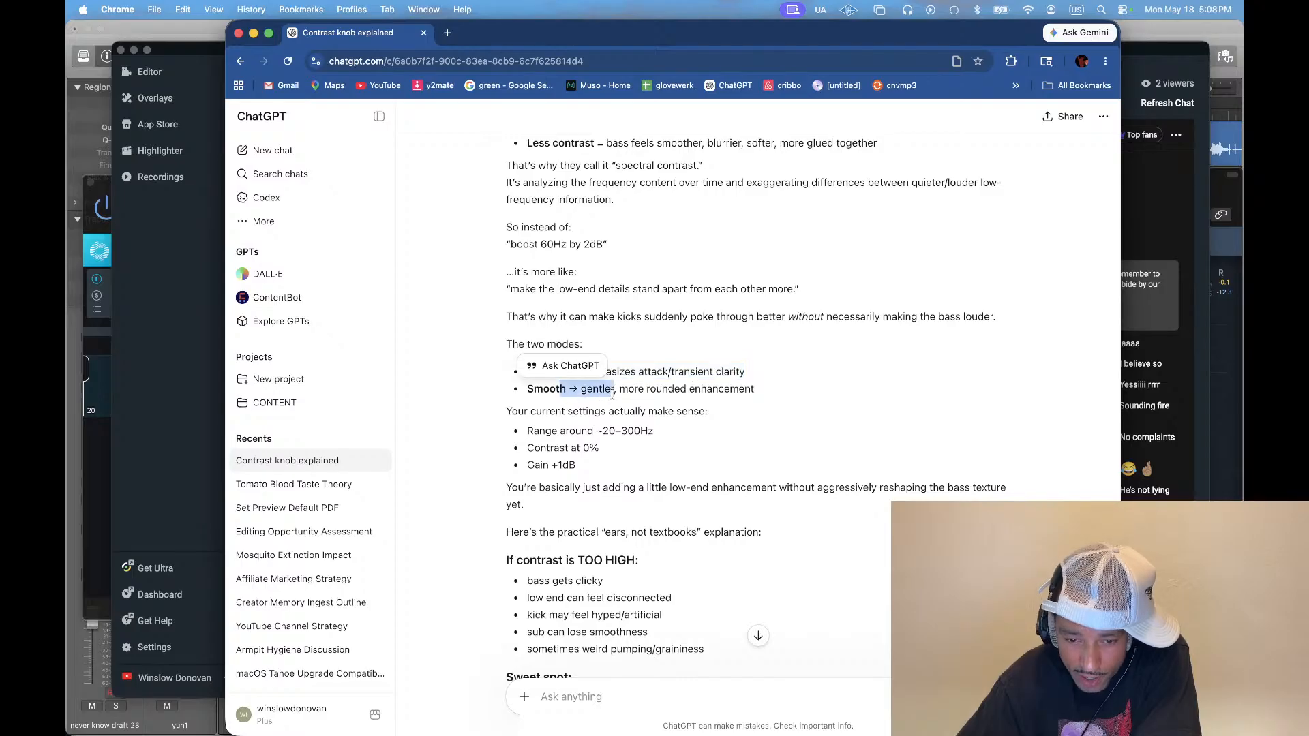
scroll(633, 374, down, 2)
click(627, 415)
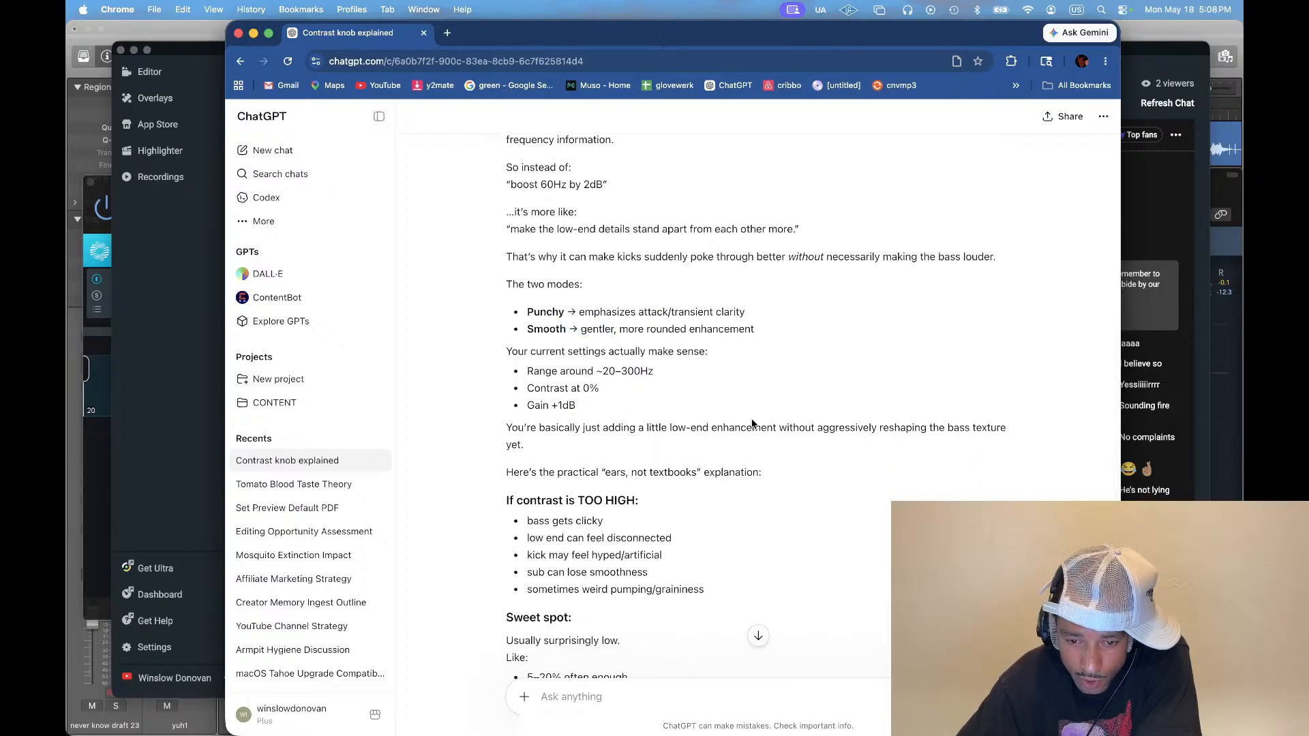
drag(623, 429, 1005, 428)
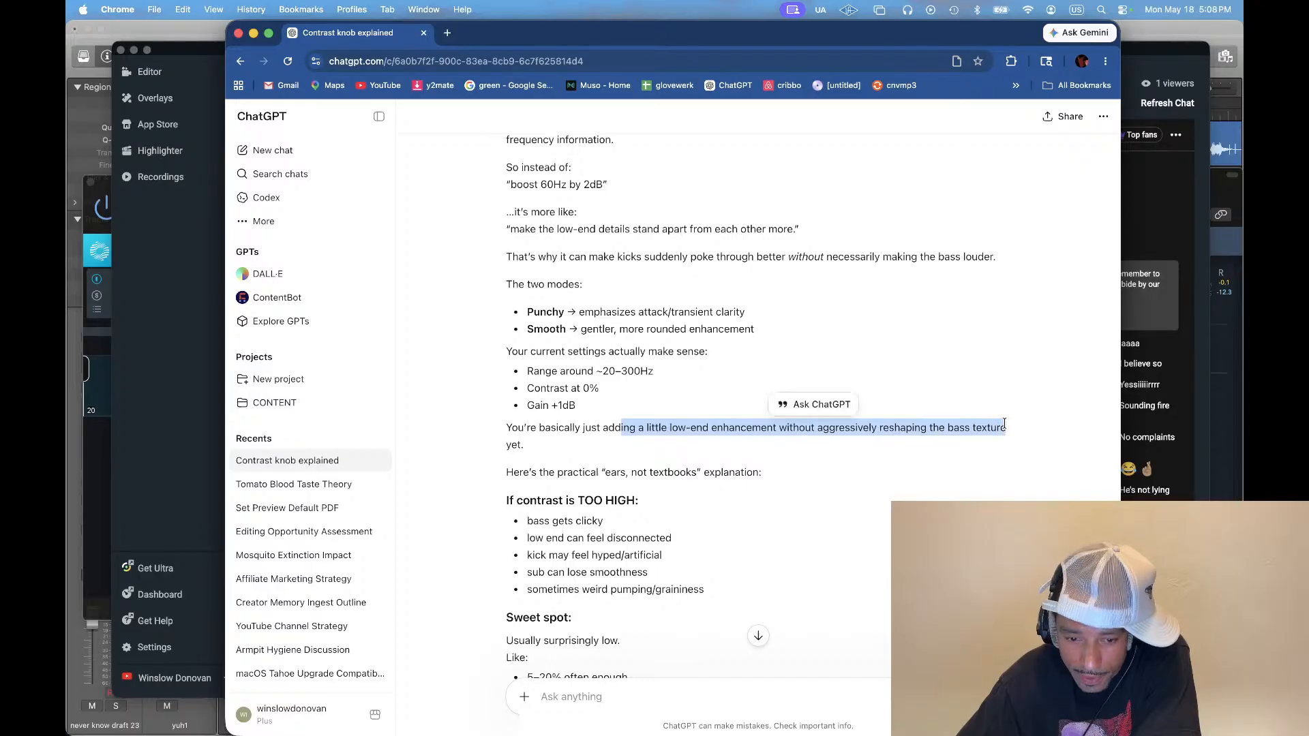
Read the too-high contrast and sweet spot sections, highlighting the 5–20% and 30–40% ranges and the line on aggressive tracks
scroll(673, 346, down, 4)
scroll(673, 346, down, 3)
click(674, 348)
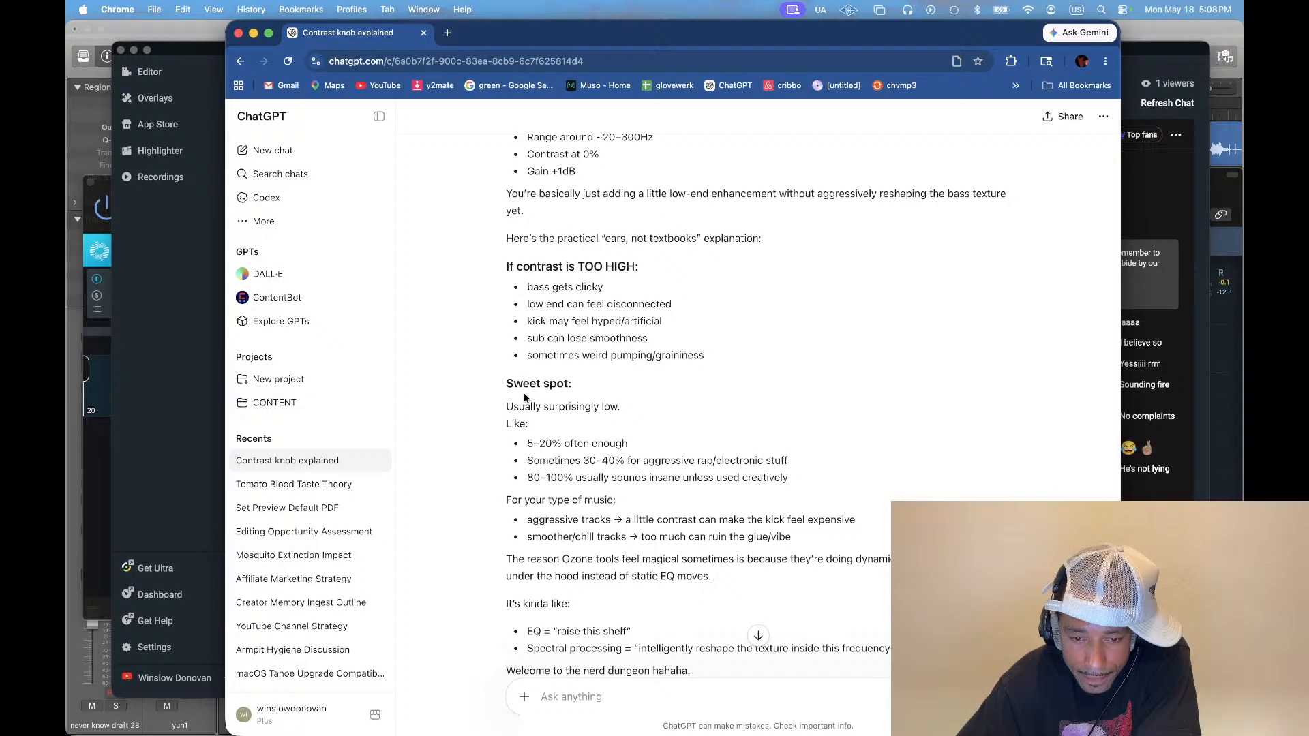
drag(524, 446, 627, 449)
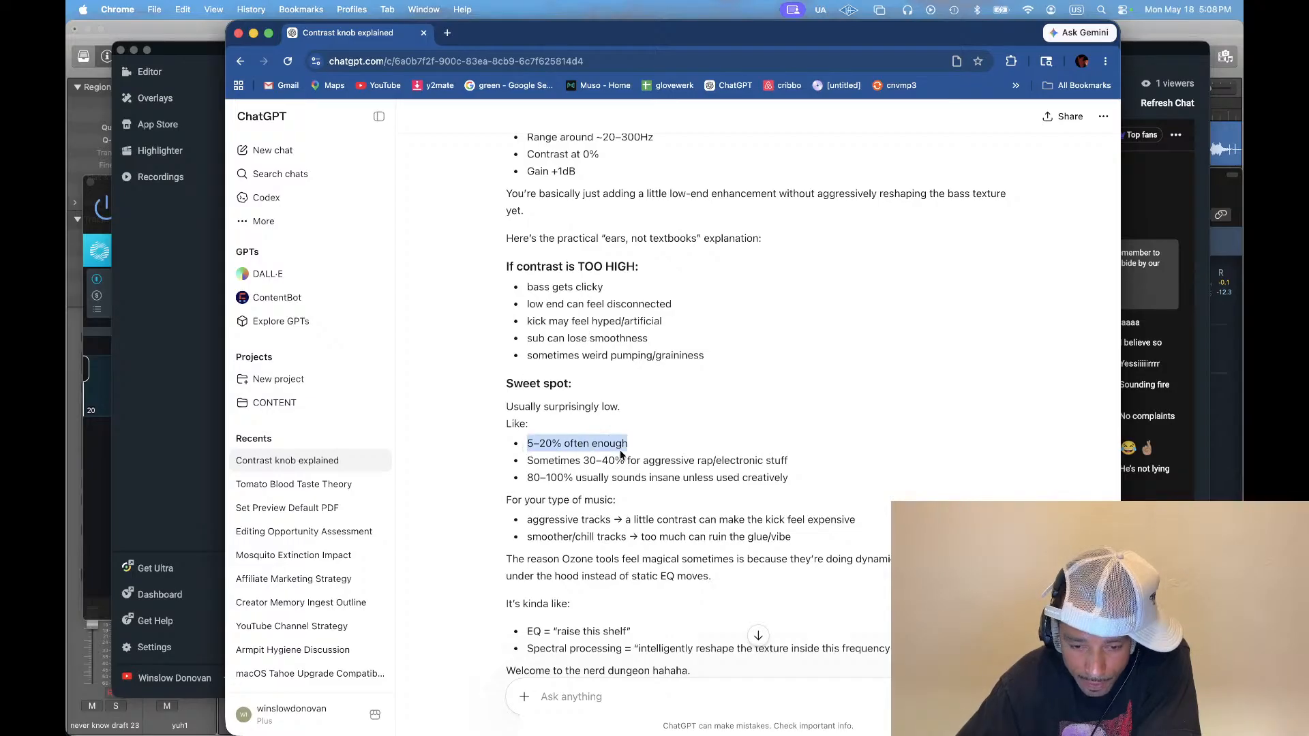
scroll(652, 463, down, 2)
click(660, 425)
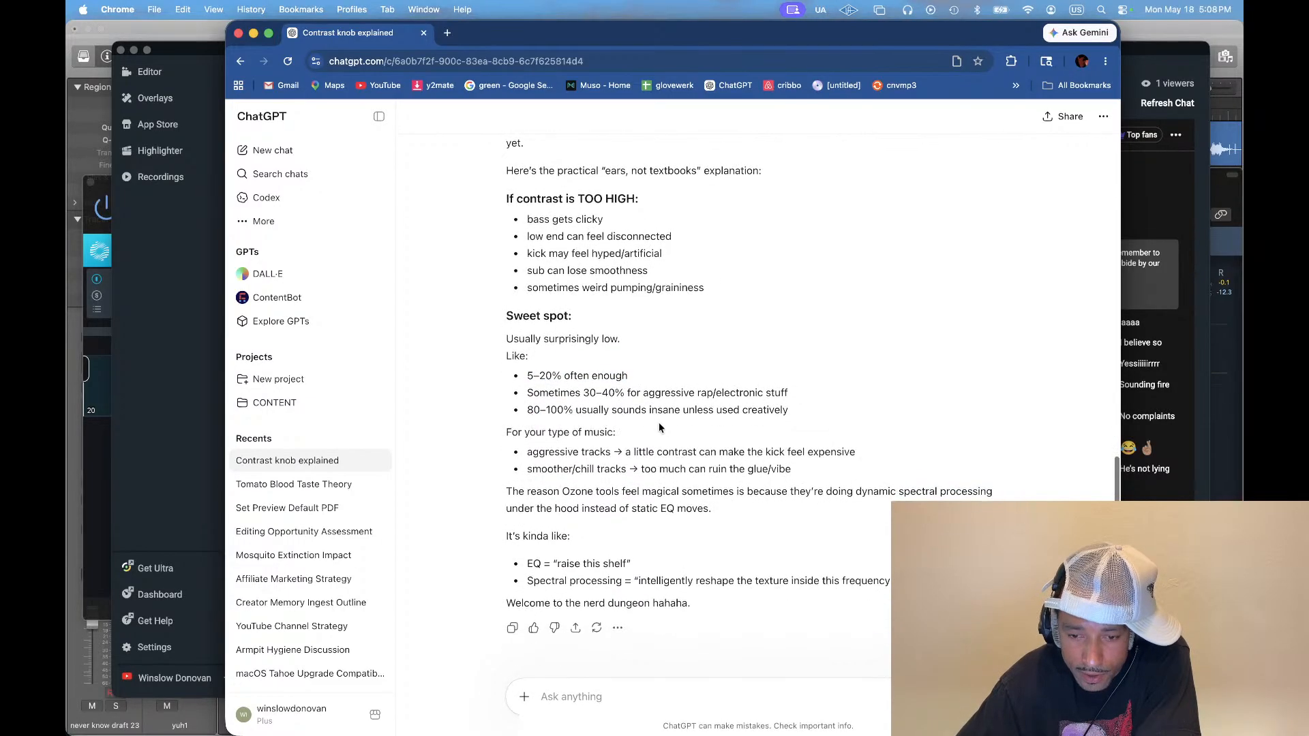
drag(581, 393, 799, 401)
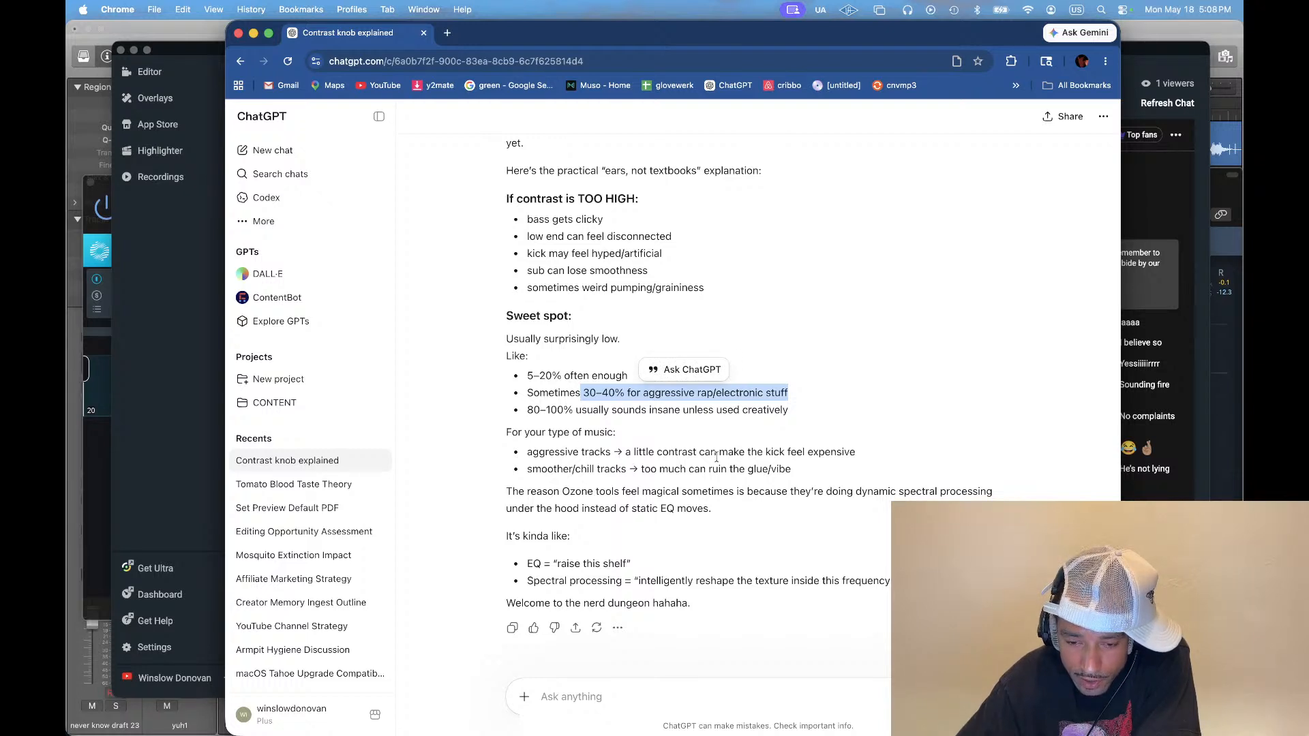
drag(697, 455, 851, 462)
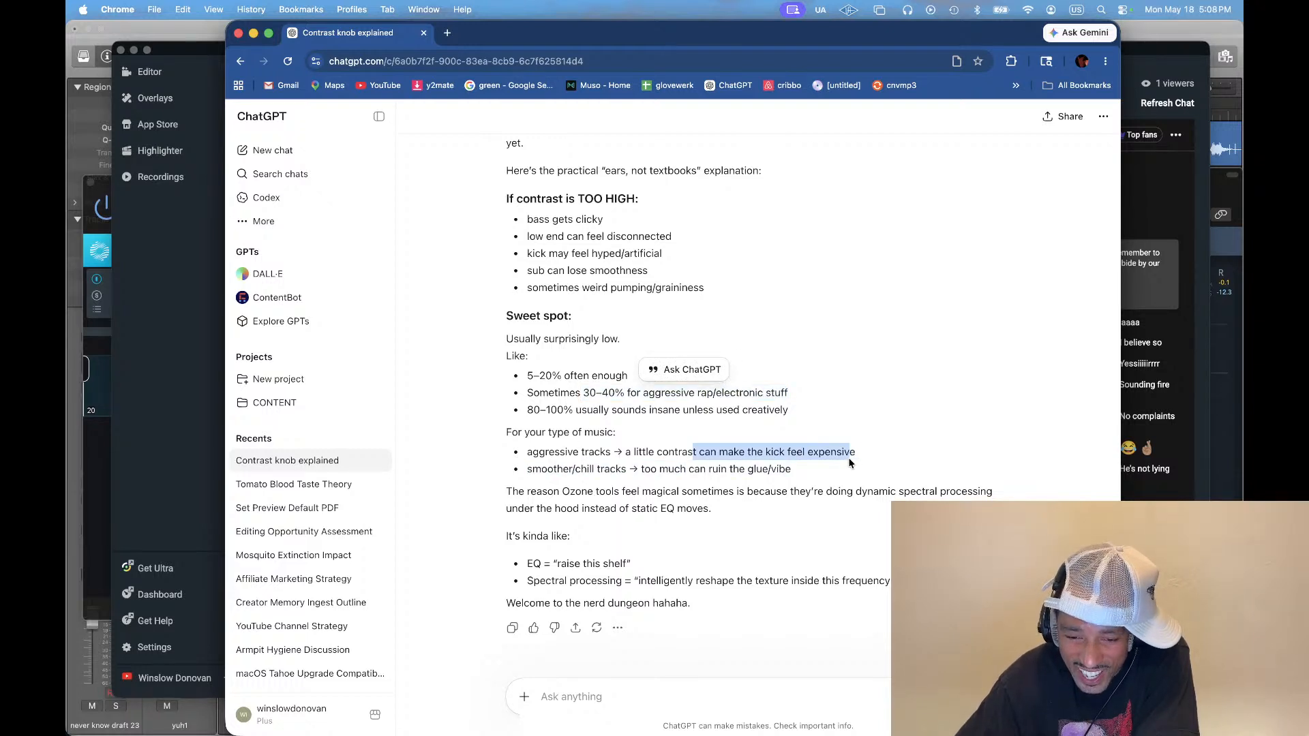
drag(549, 454, 860, 452)
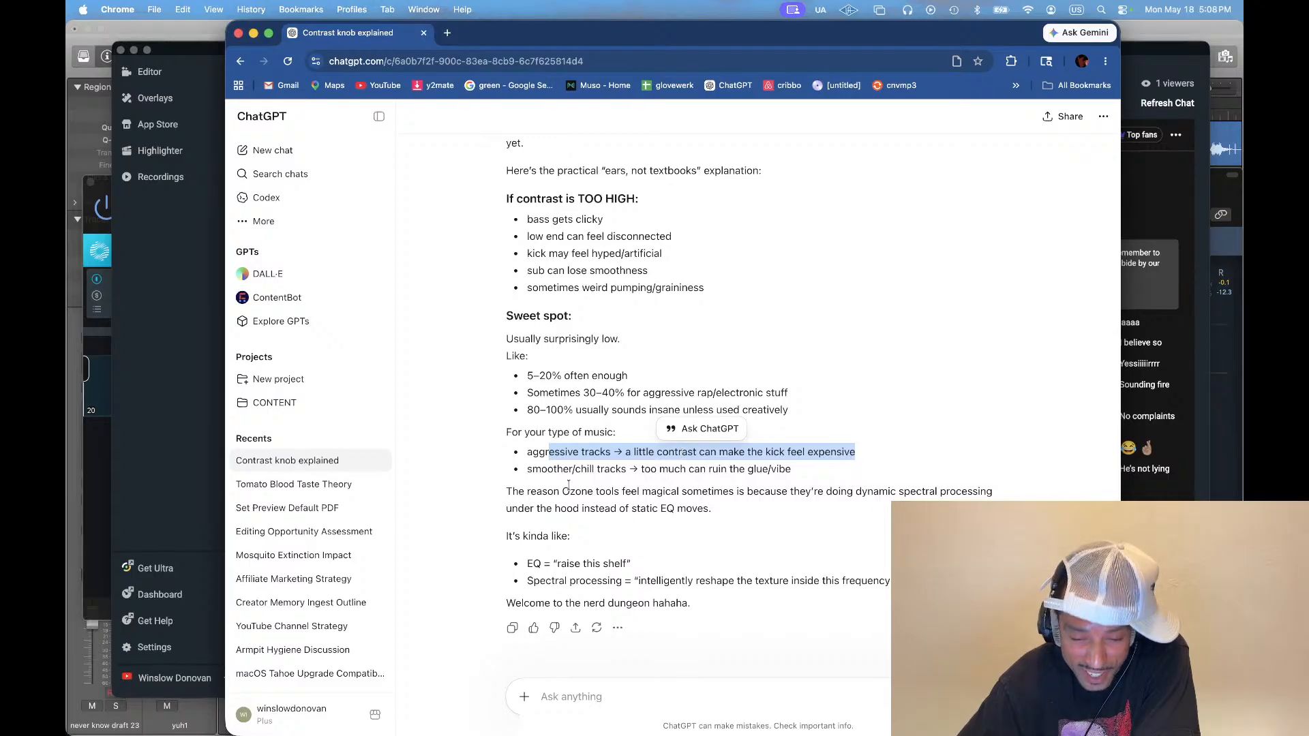
click(508, 492)
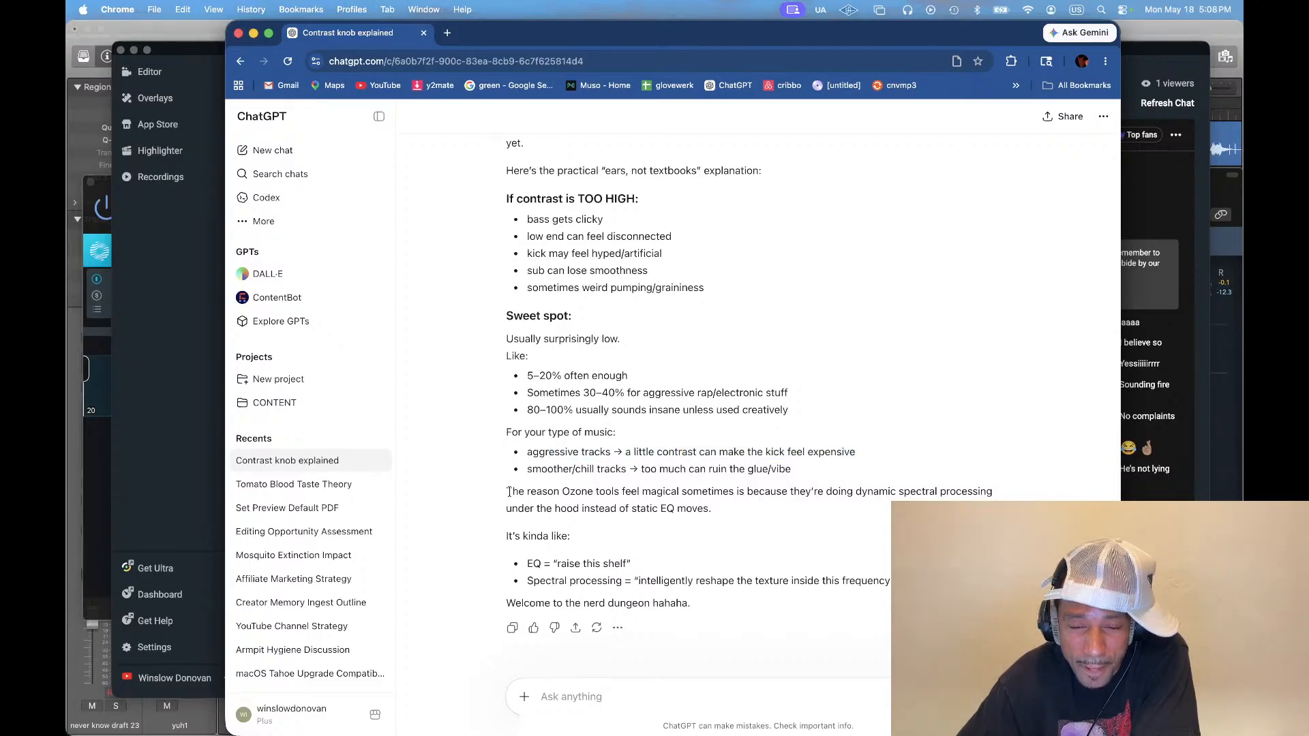
Glance at Streamlabs Desktop, return to ChatGPT in Chrome and highlight the dynamic spectral processing sentence and the closing nerd dungeon line
key(super+Tab)
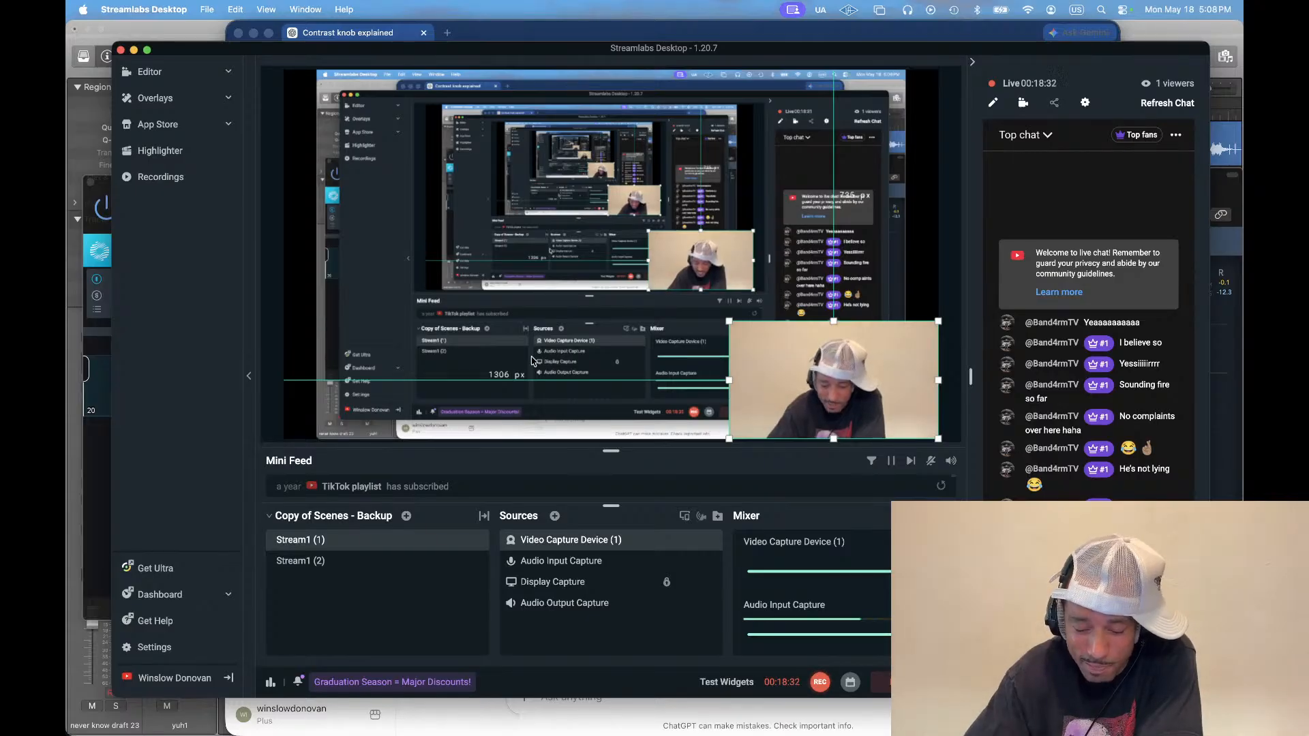
key(super+Tab)
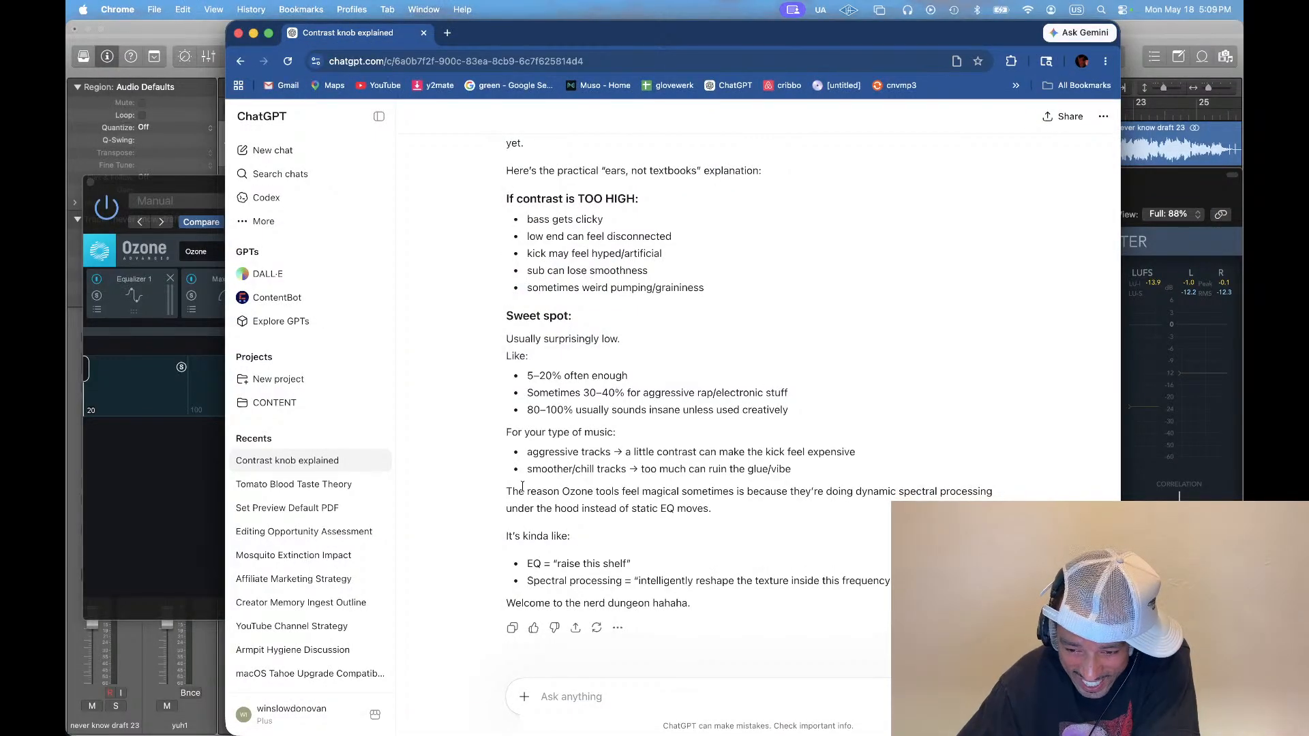
drag(518, 486, 712, 510)
click(604, 577)
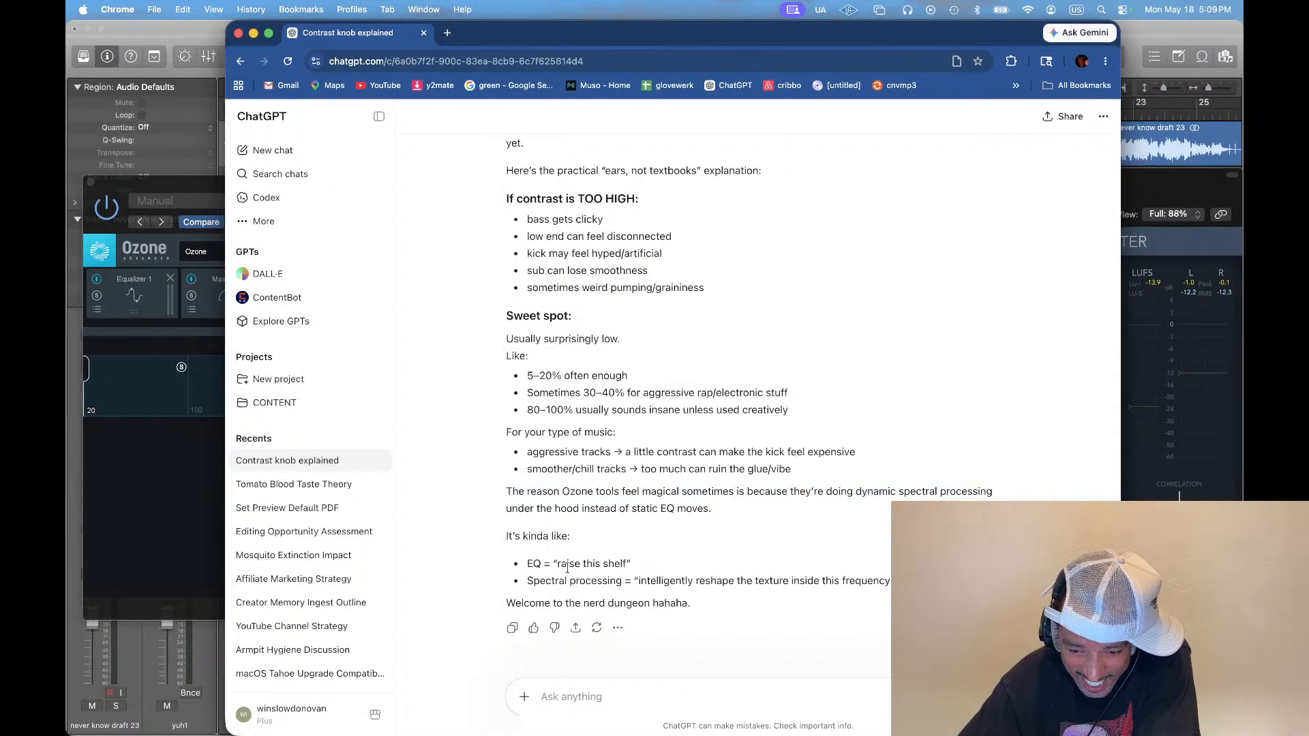
drag(505, 601, 732, 609)
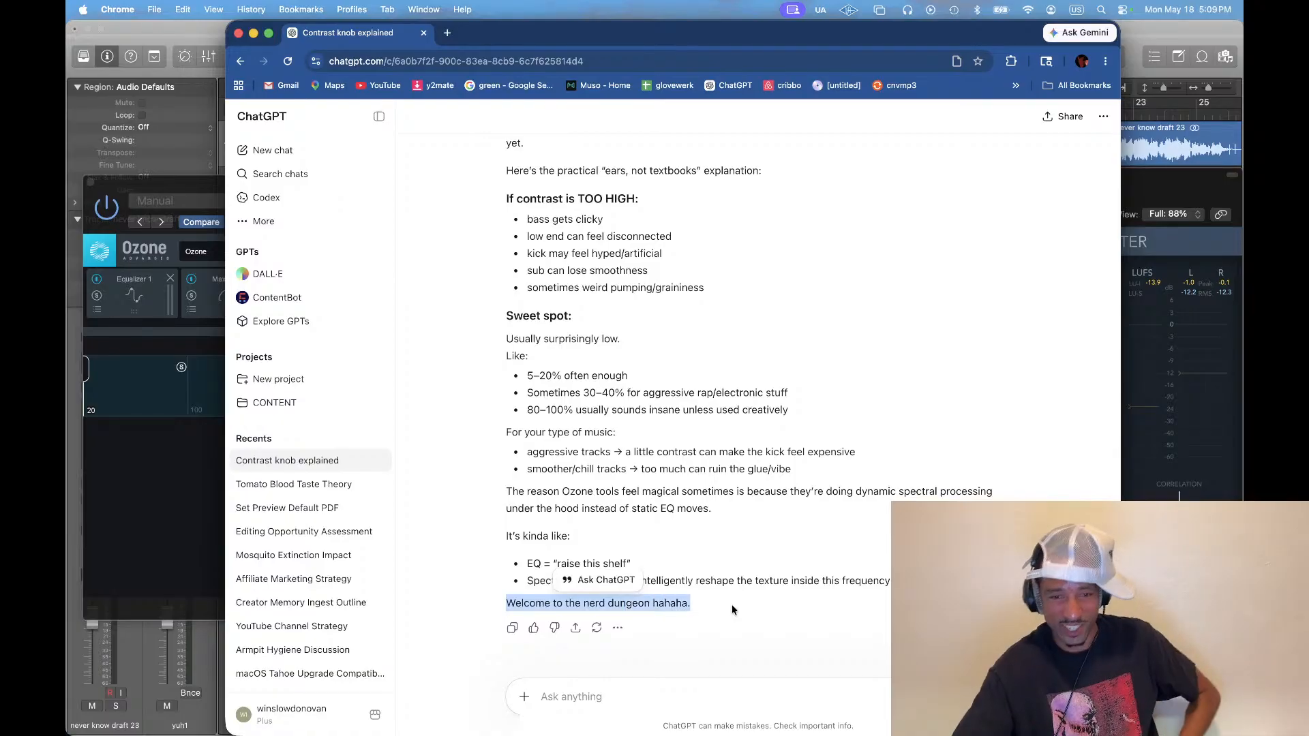
Switch through Logic Pro and Chrome to the Streamlabs Desktop live chat, read it and return to Logic Pro
key(super+Tab)
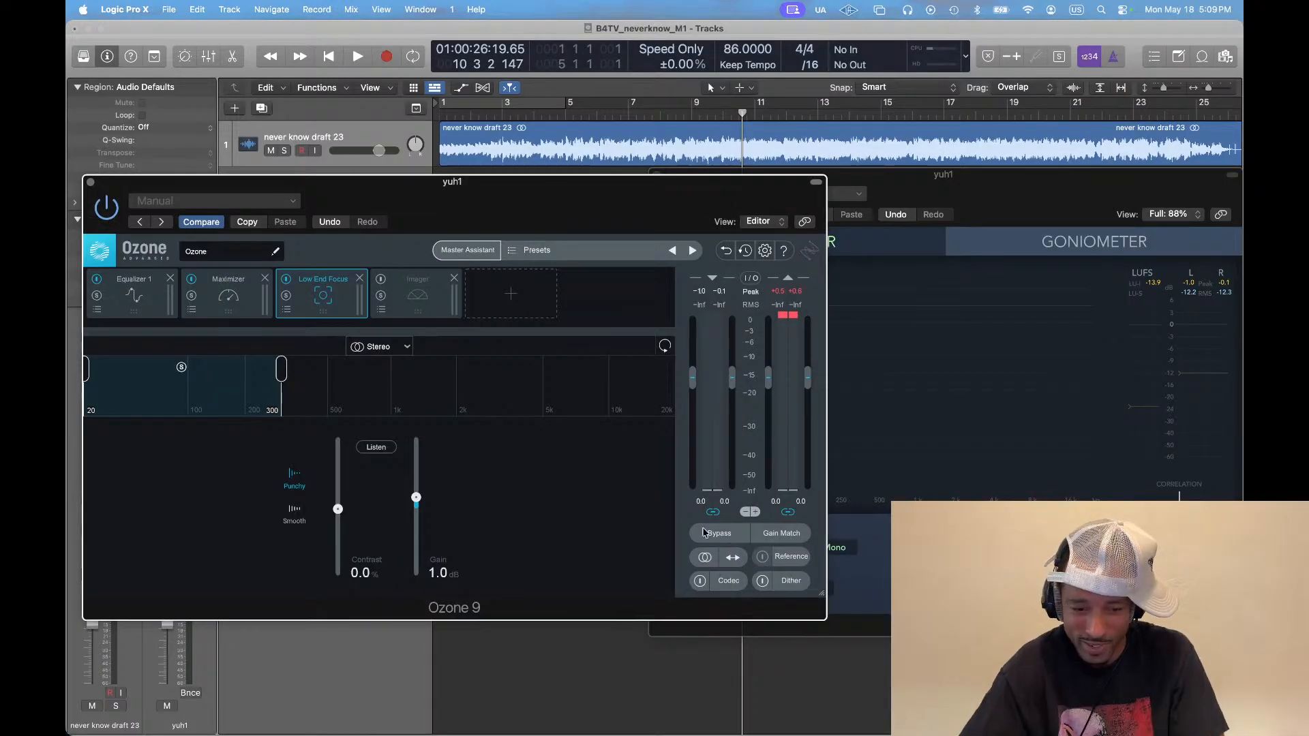
key(super+Tab)
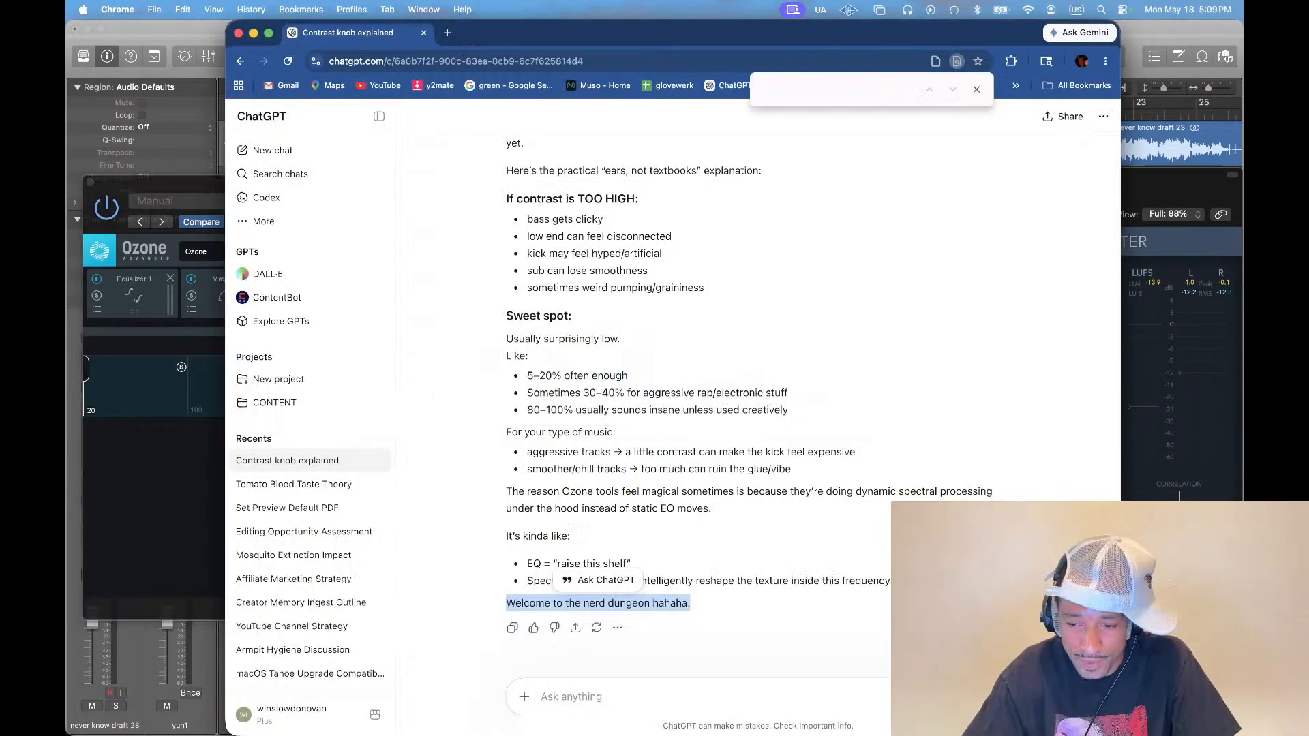
key(super+Tab)
key(super+Tab)
click(557, 386)
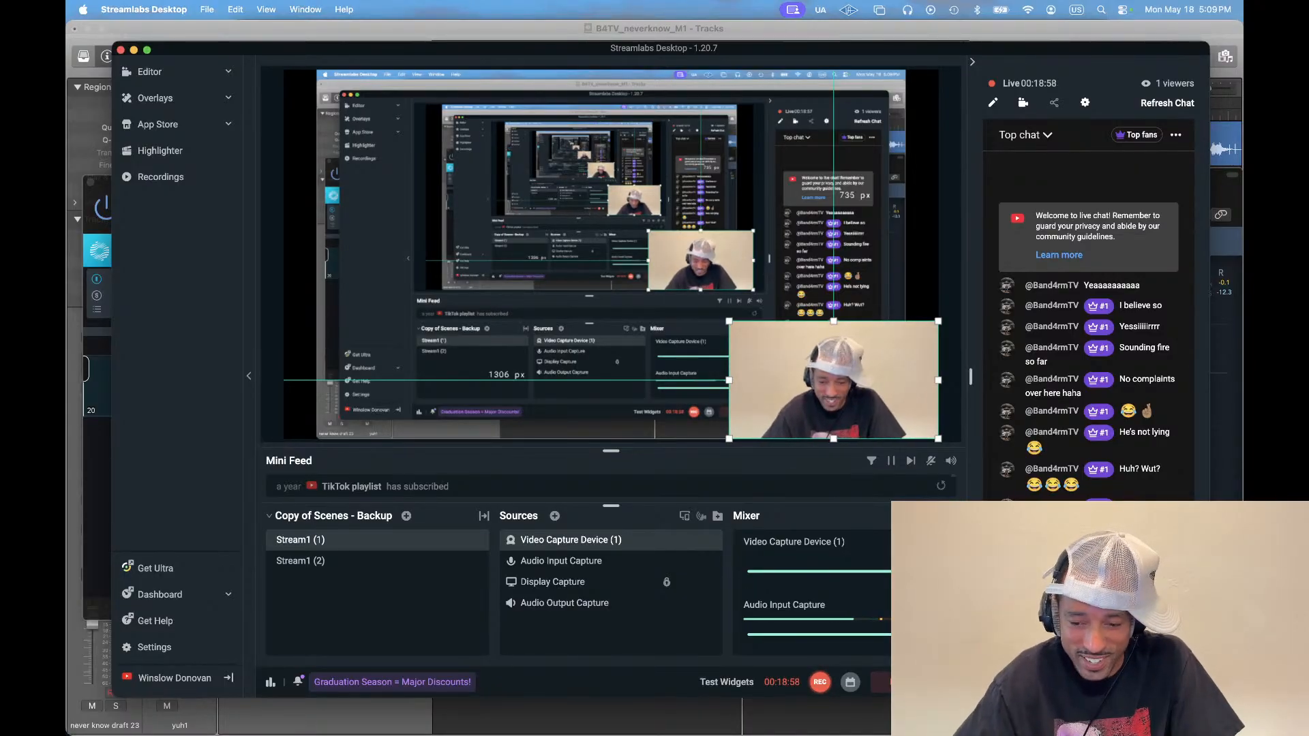
key(super+Tab)
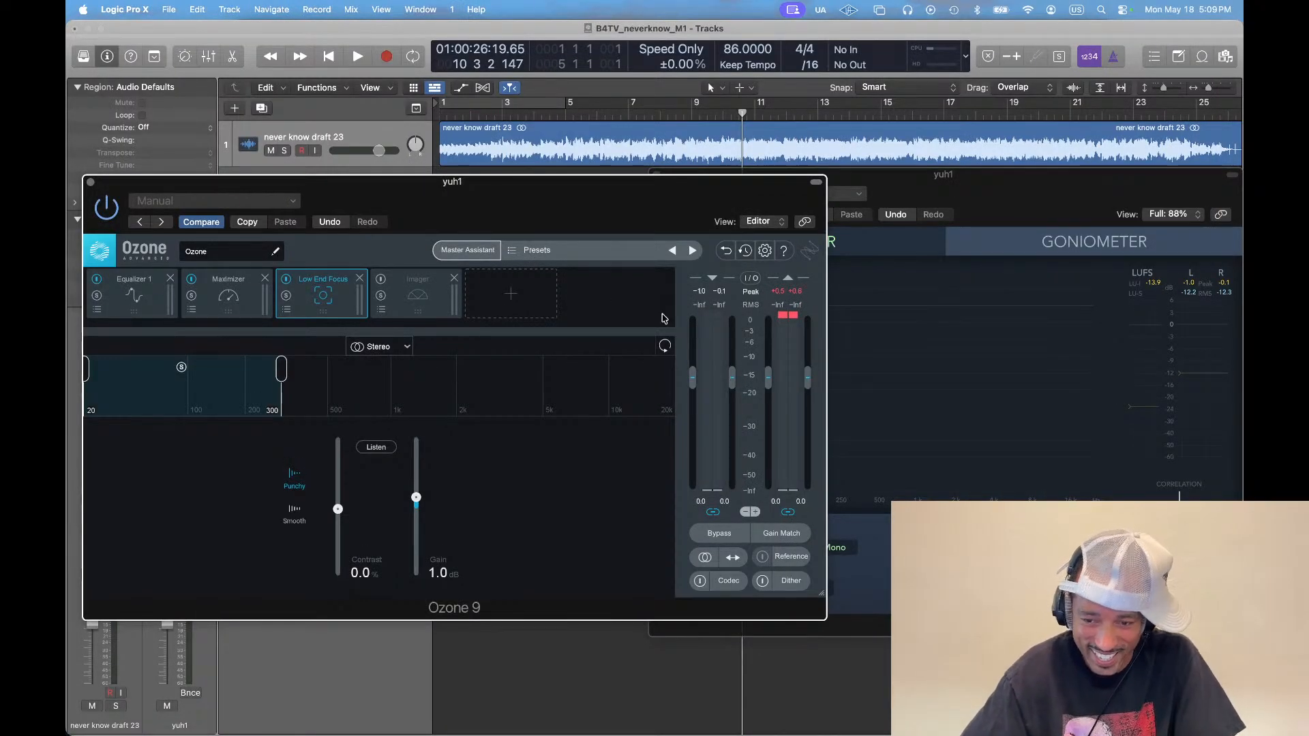
Play the song from the start and set Low End Focus Contrast to 26.0%, fine-tuning Gain at 1.0 dB
key(Return)
key(space)
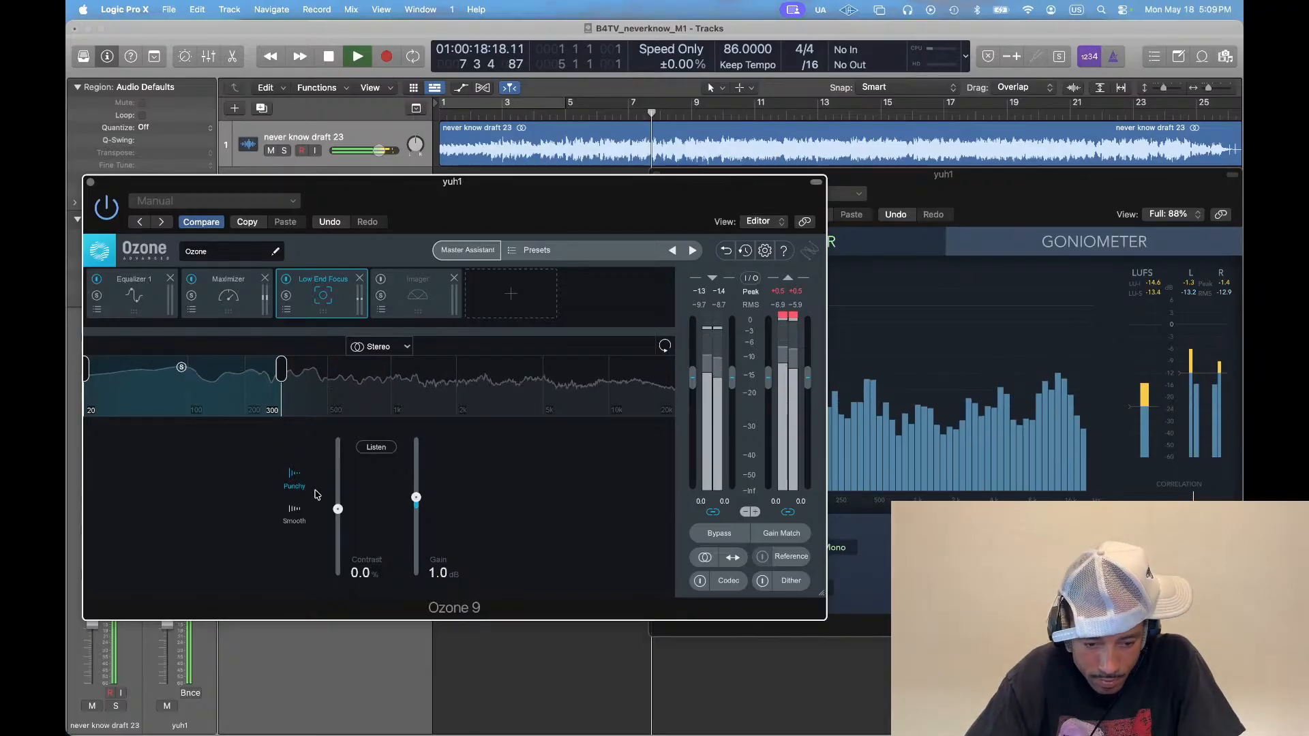
mouse_move(337, 508)
mouse_down()
mouse_move(337, 455)
mouse_move(338, 495)
mouse_up()
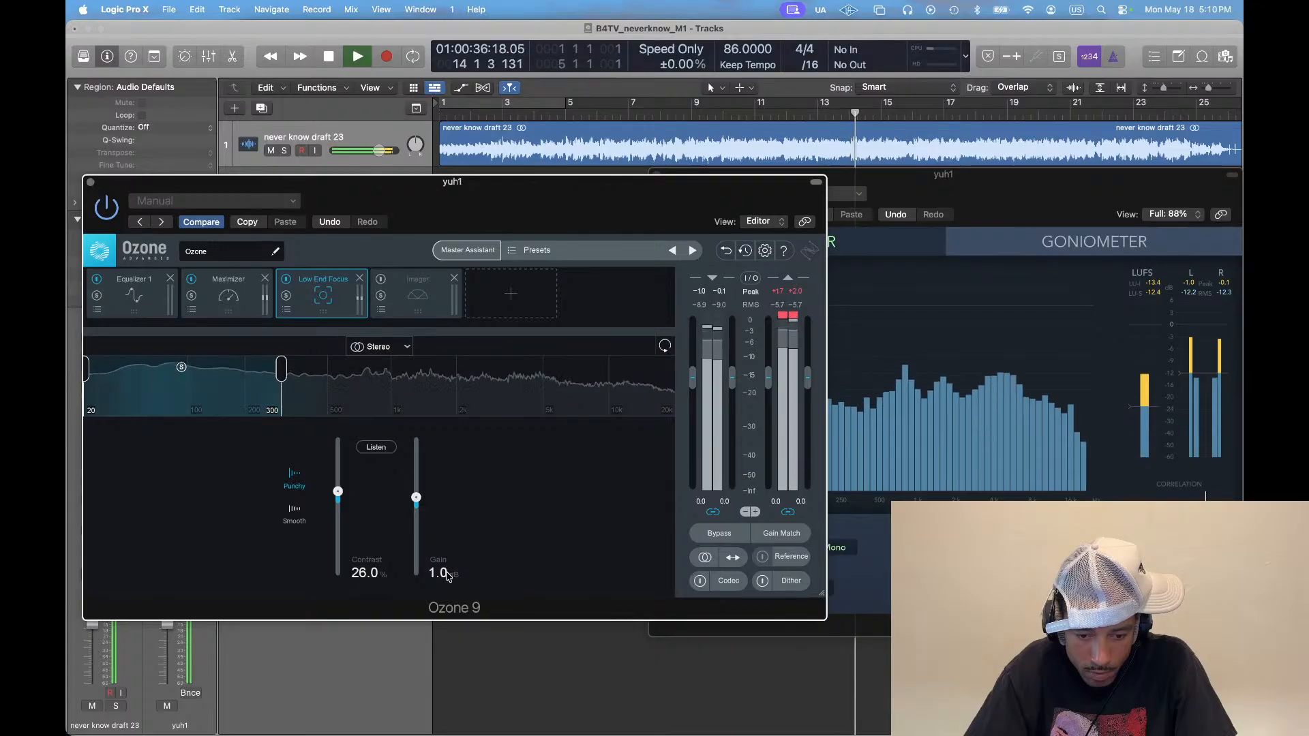
mouse_move(416, 497)
mouse_down()
mouse_move(416, 510)
mouse_move(416, 499)
mouse_up()
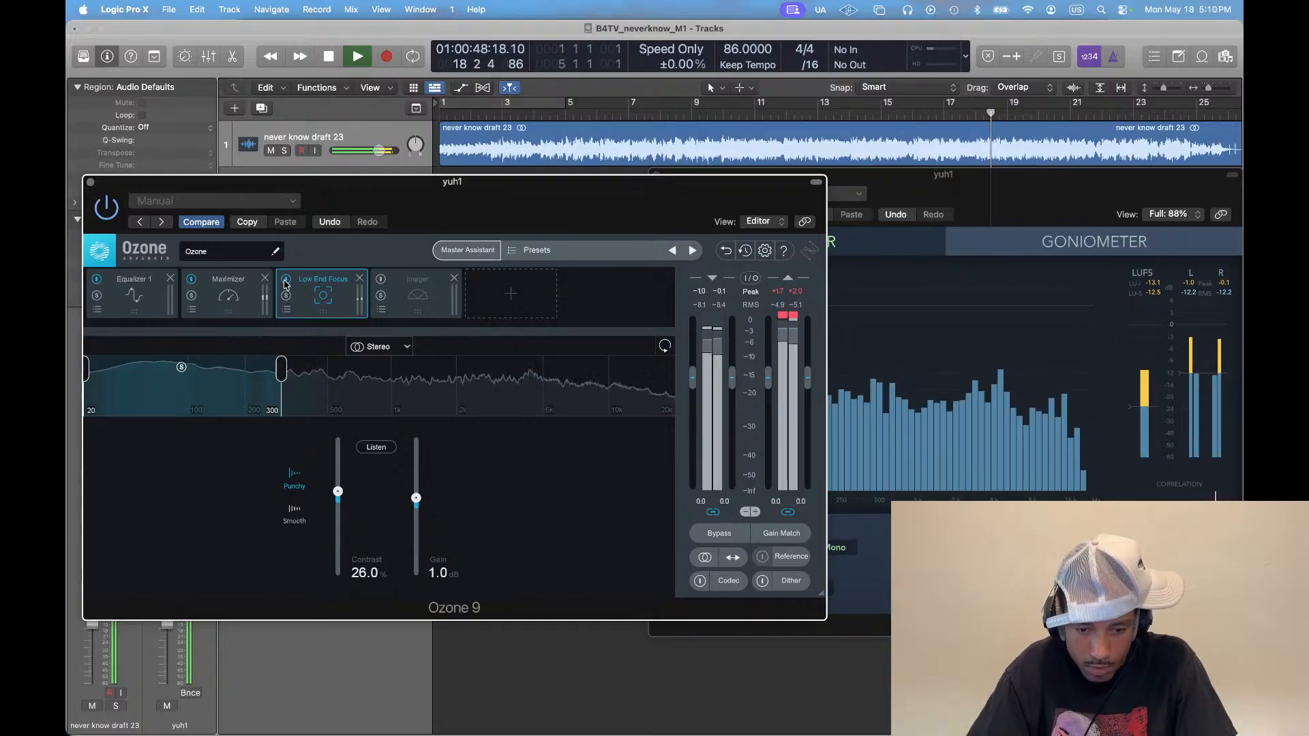
Audition only the signal Low End Focus changes, pausing to check the Streamlabs Desktop chat, and restore the full mix during playback
click(385, 451)
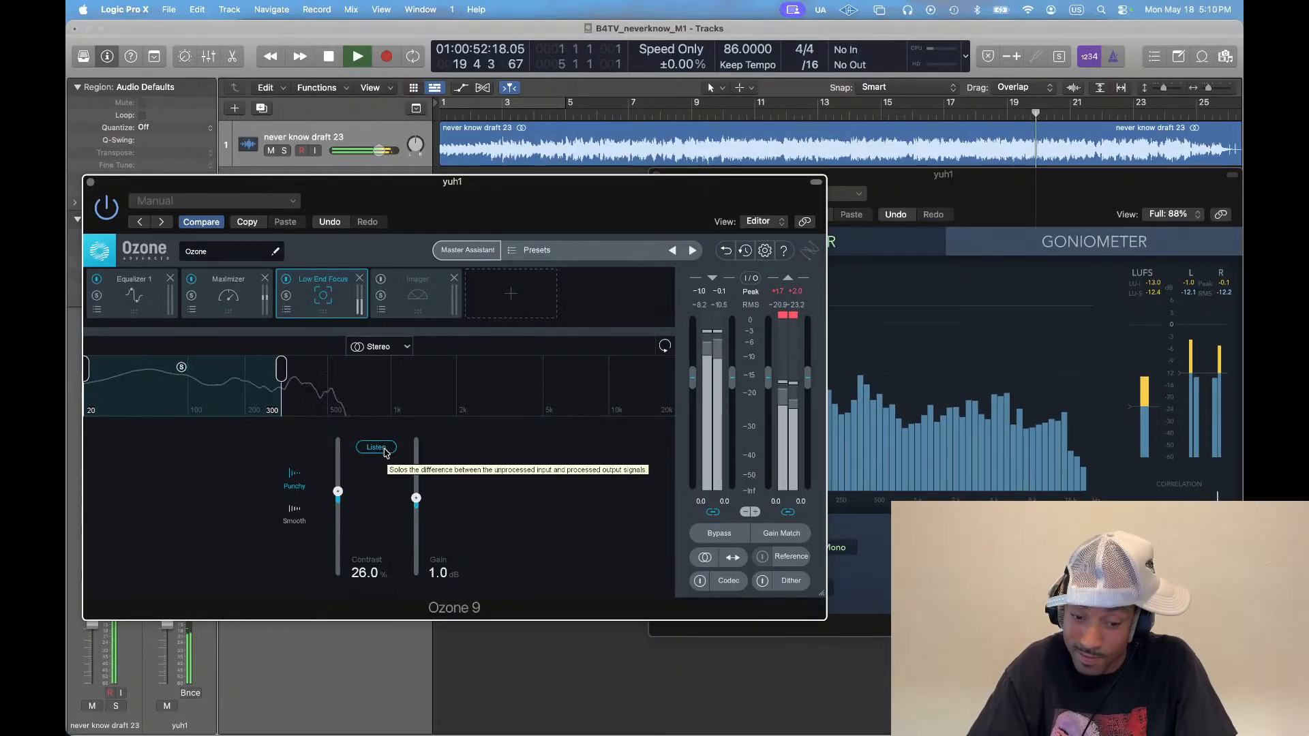
key(space)
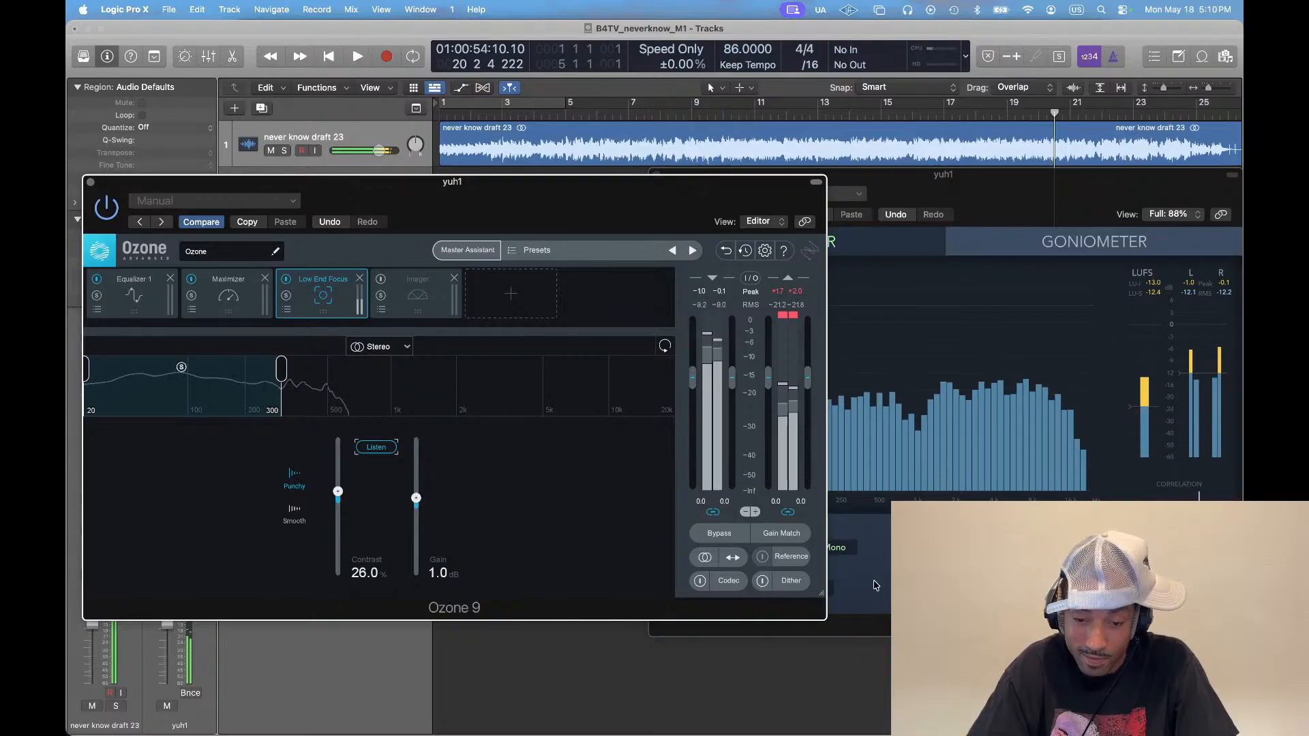
key(super+Tab)
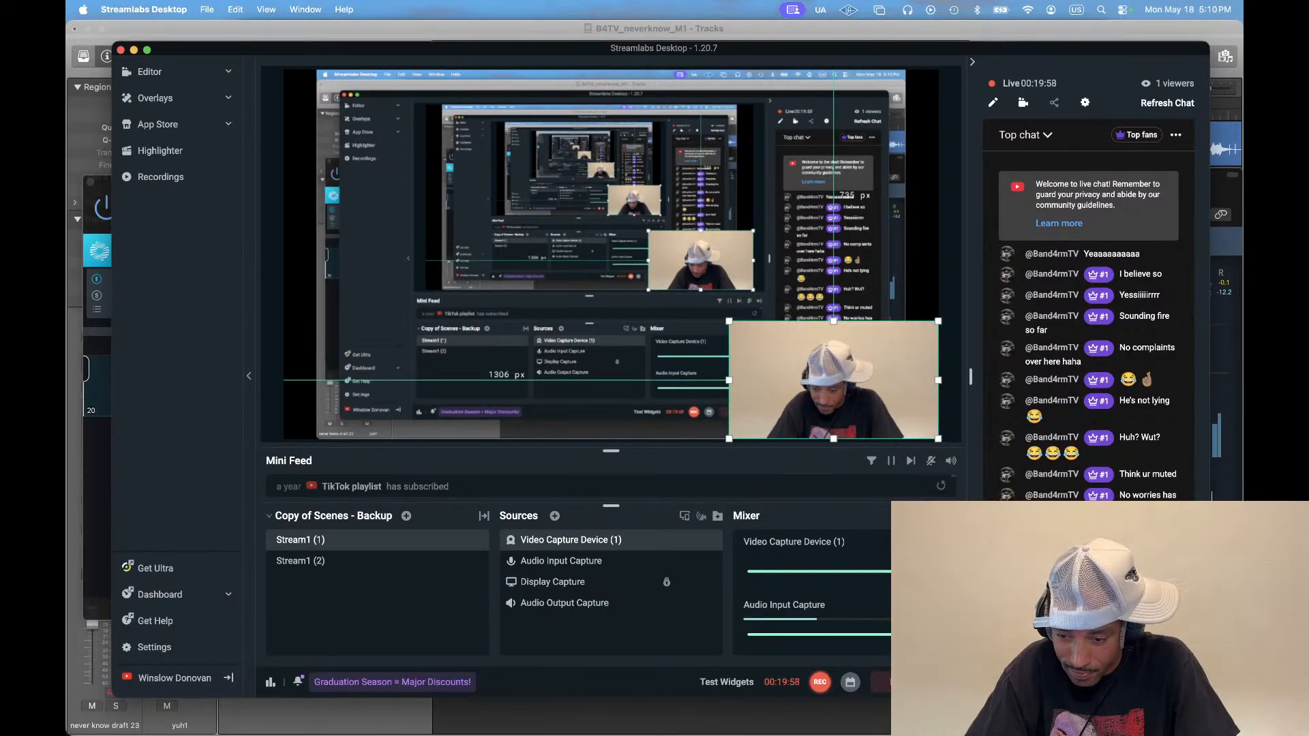
key(super+Tab)
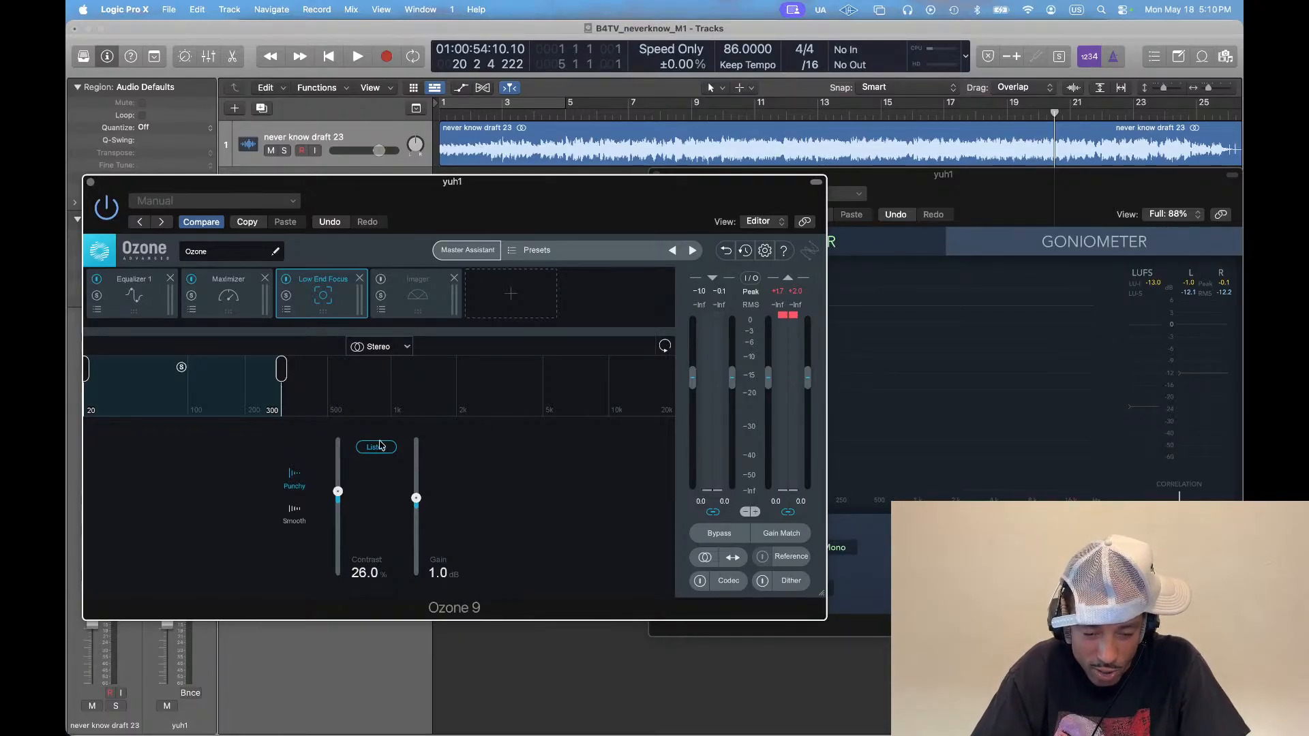
key(space)
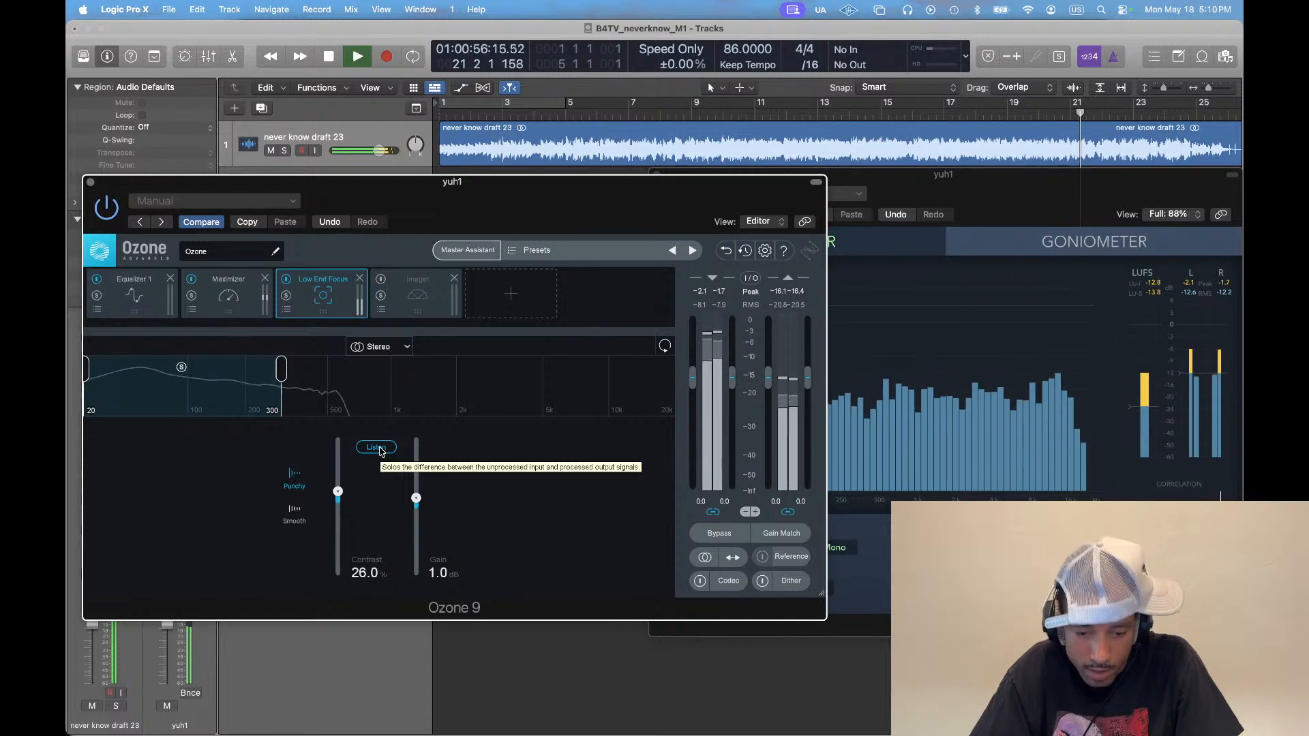
click(380, 450)
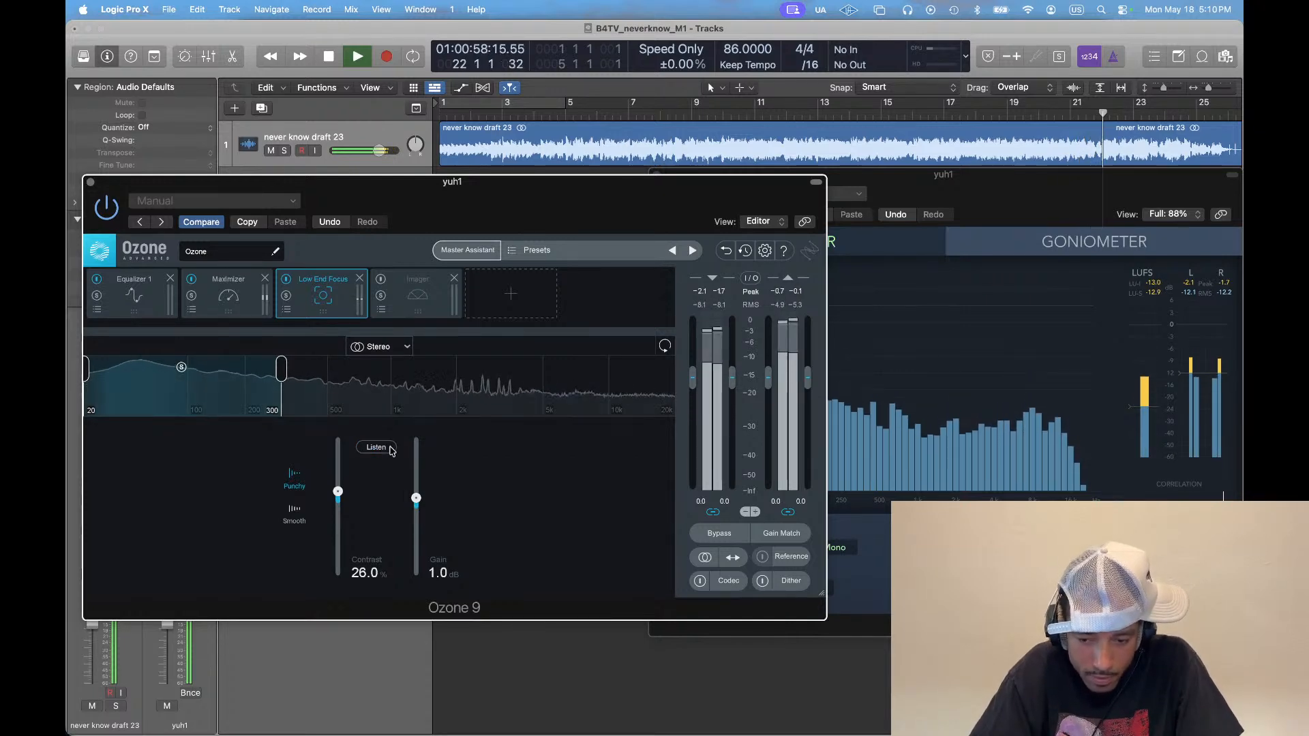
Check the Streamlabs Desktop live chat twice while the song plays, returning to Logic Pro each time
key(super+Tab)
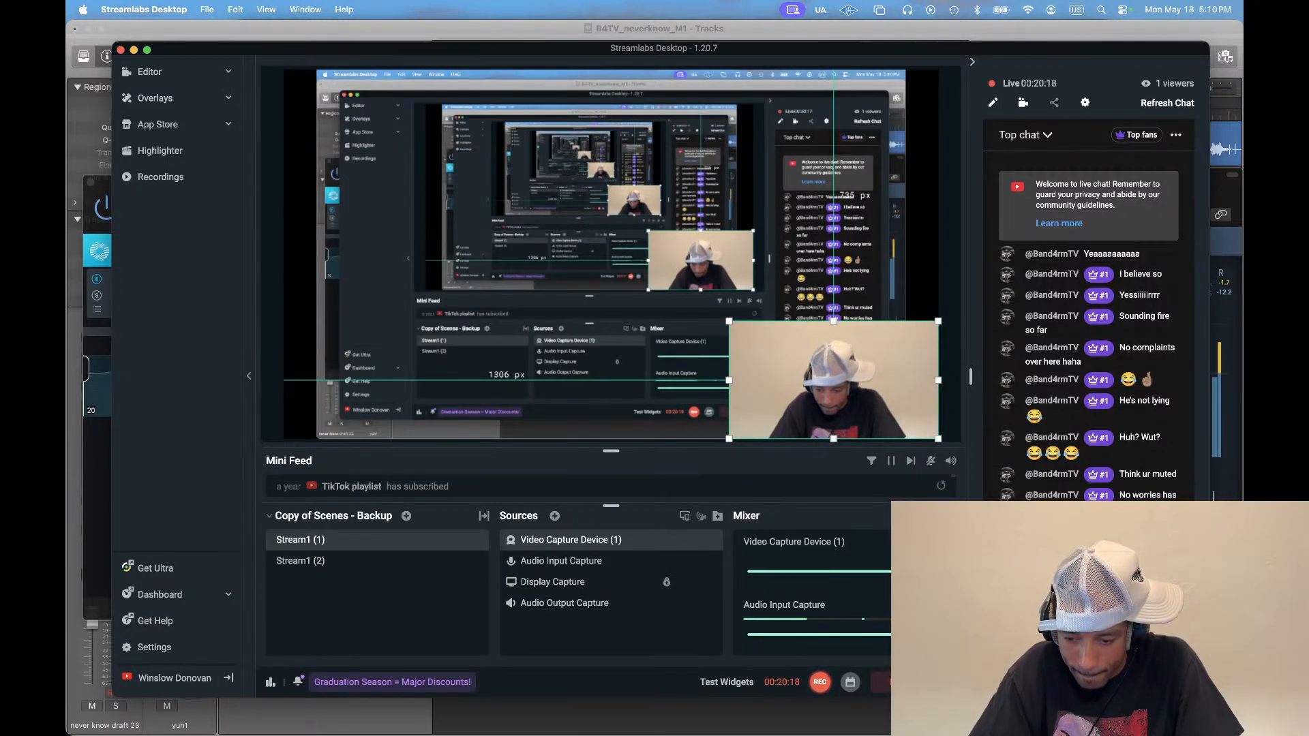
key(super+Tab)
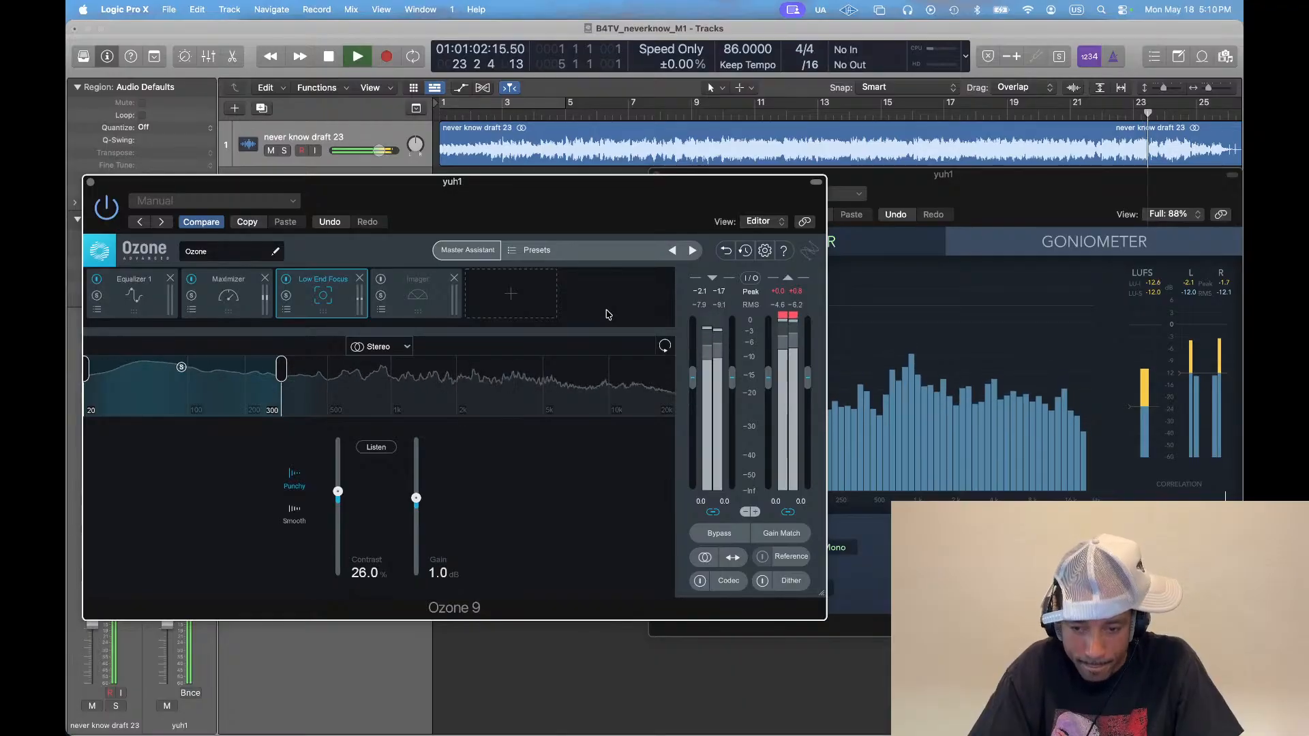
key(super+Tab)
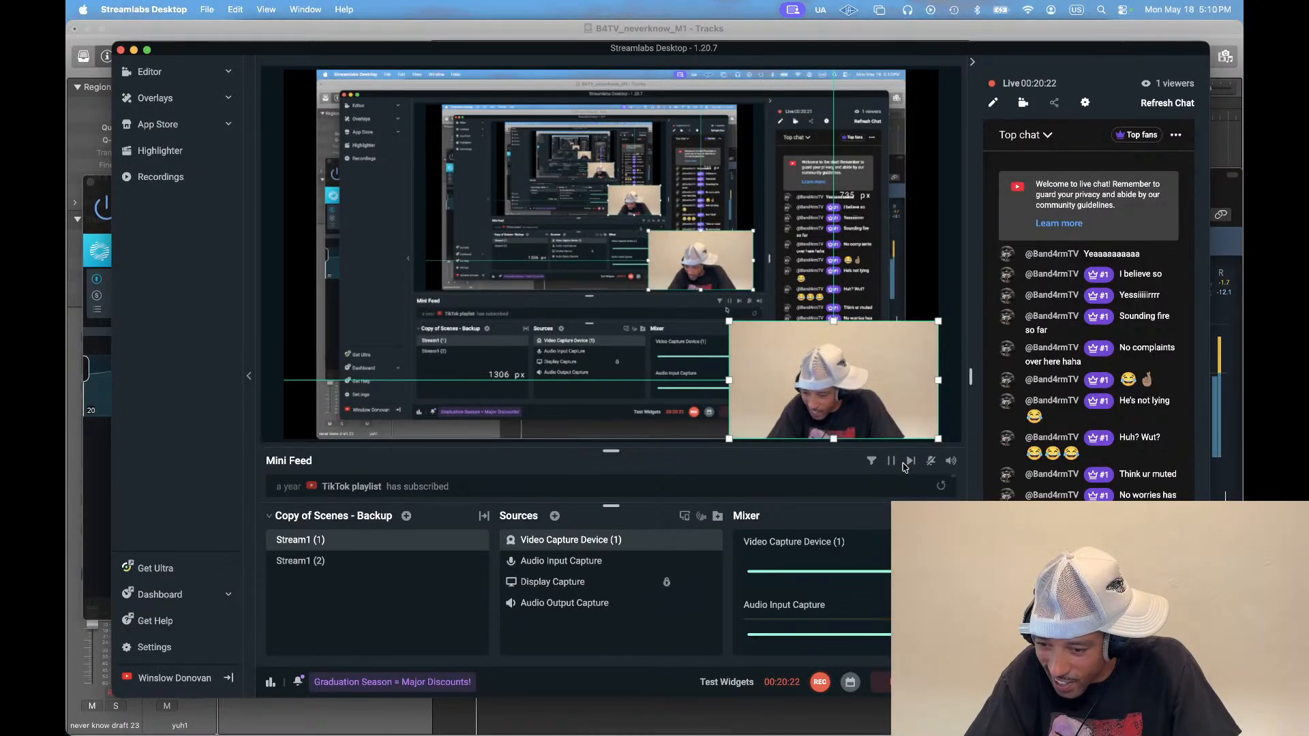
key(super+Tab)
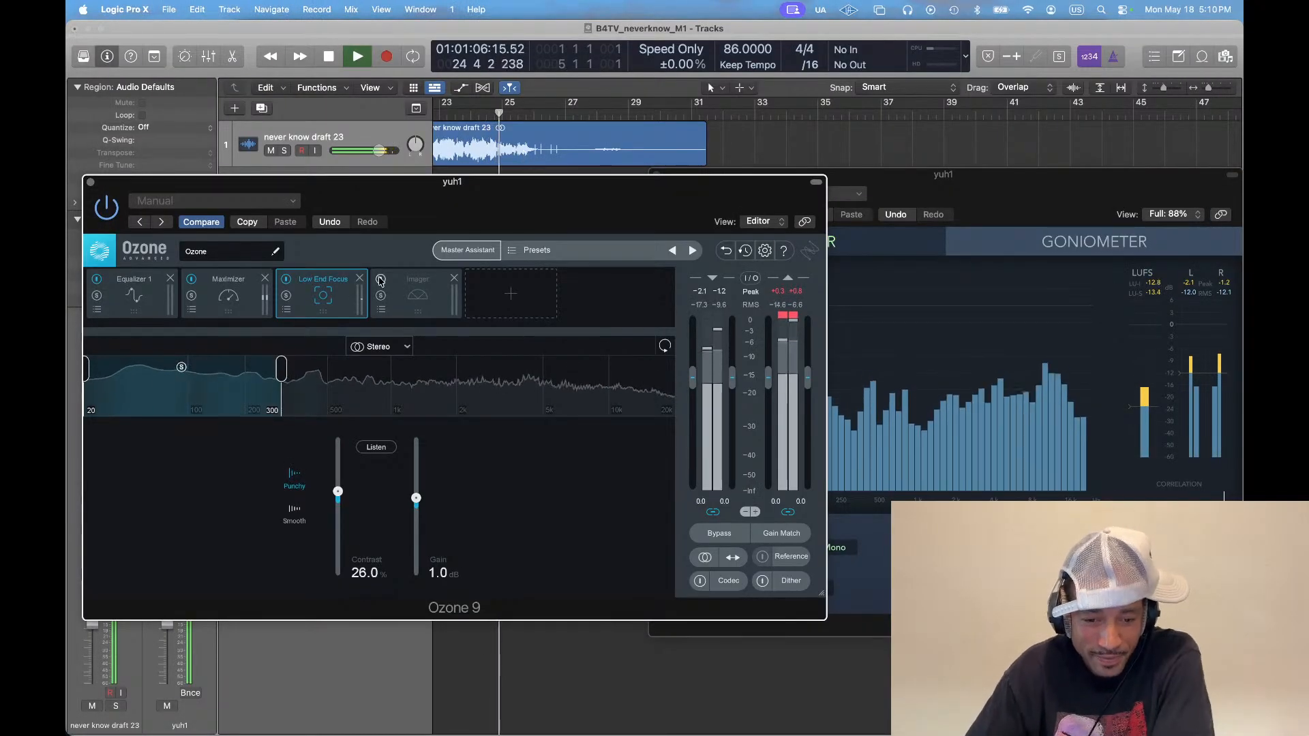
Replay the song from about bar 13 and compare the mix with Low End Focus bypassed and enabled, leaving it enabled
key(Return)
click(815, 112)
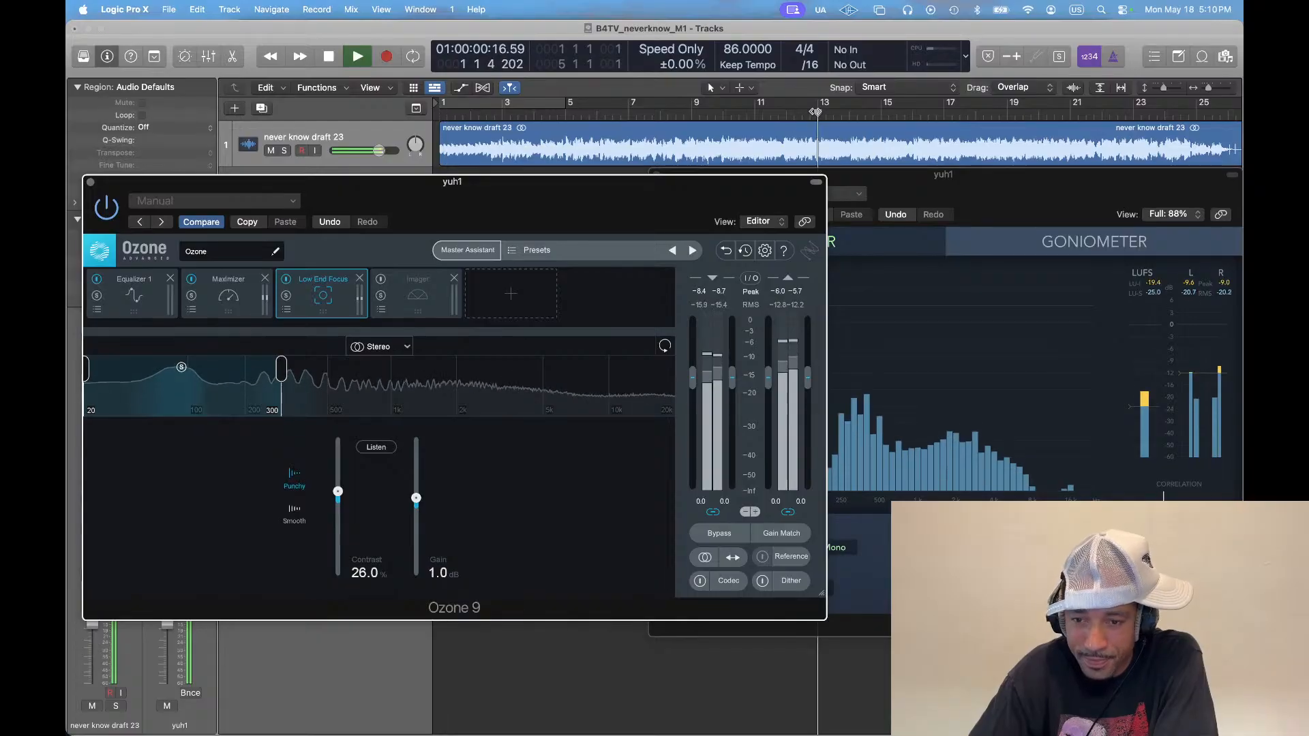
click(287, 279)
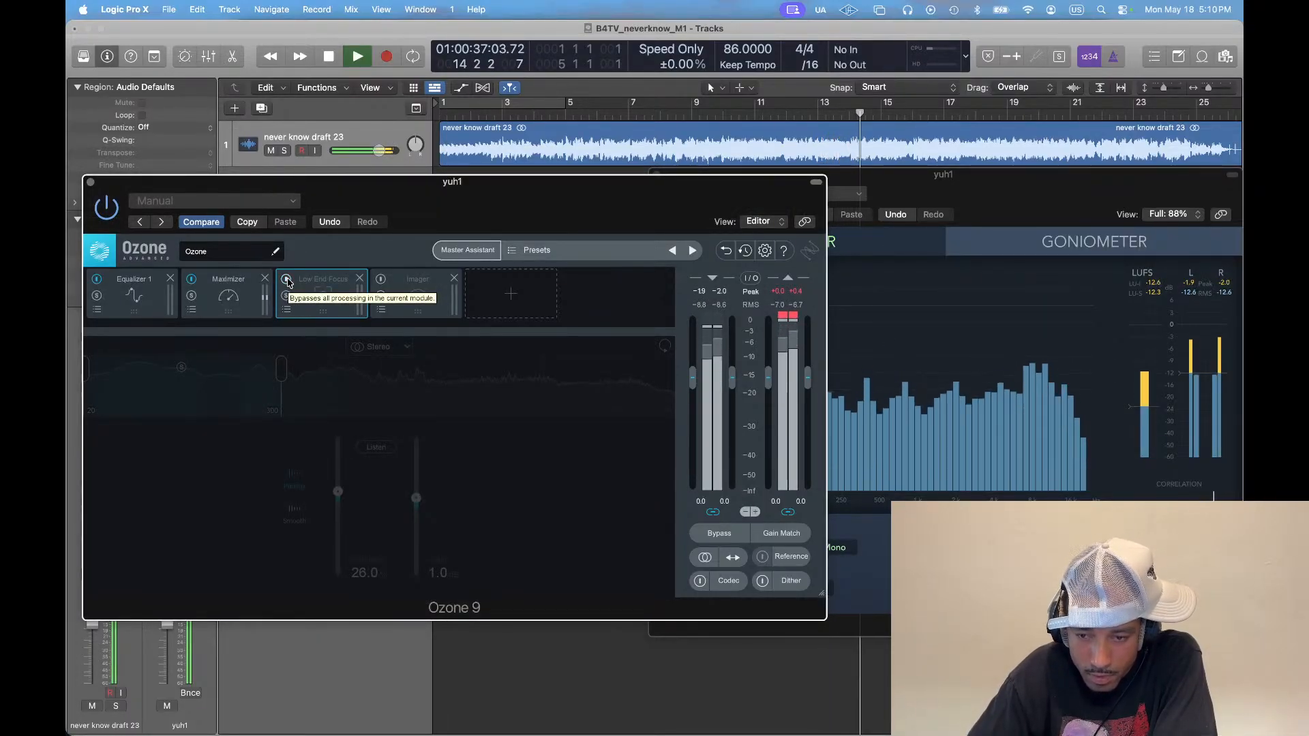
click(288, 280)
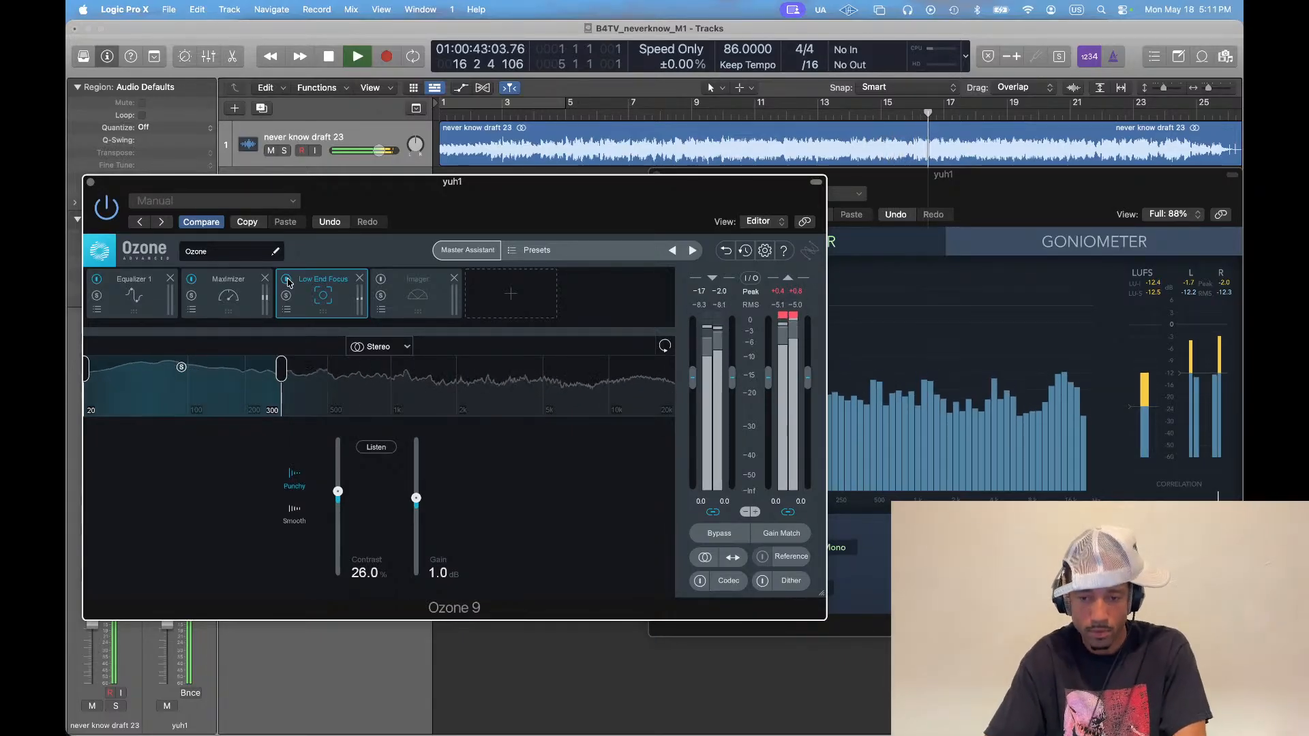
click(287, 280)
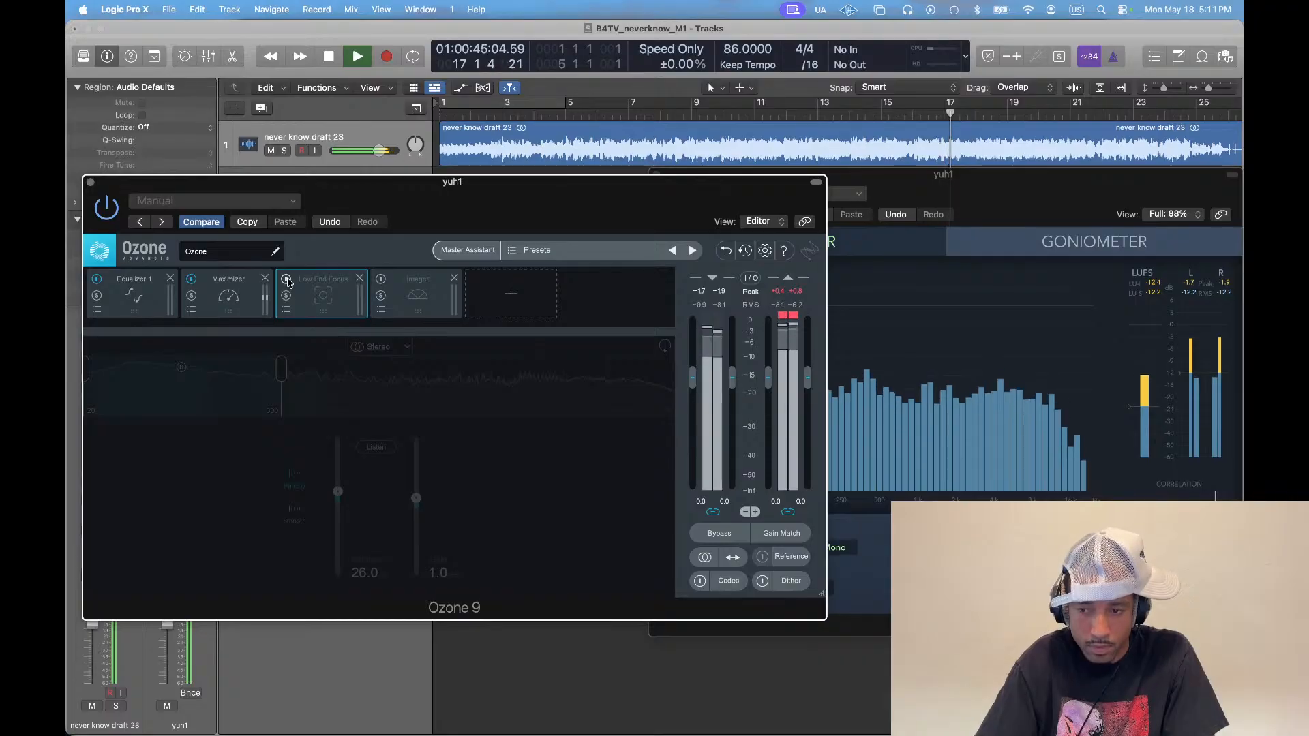
click(287, 280)
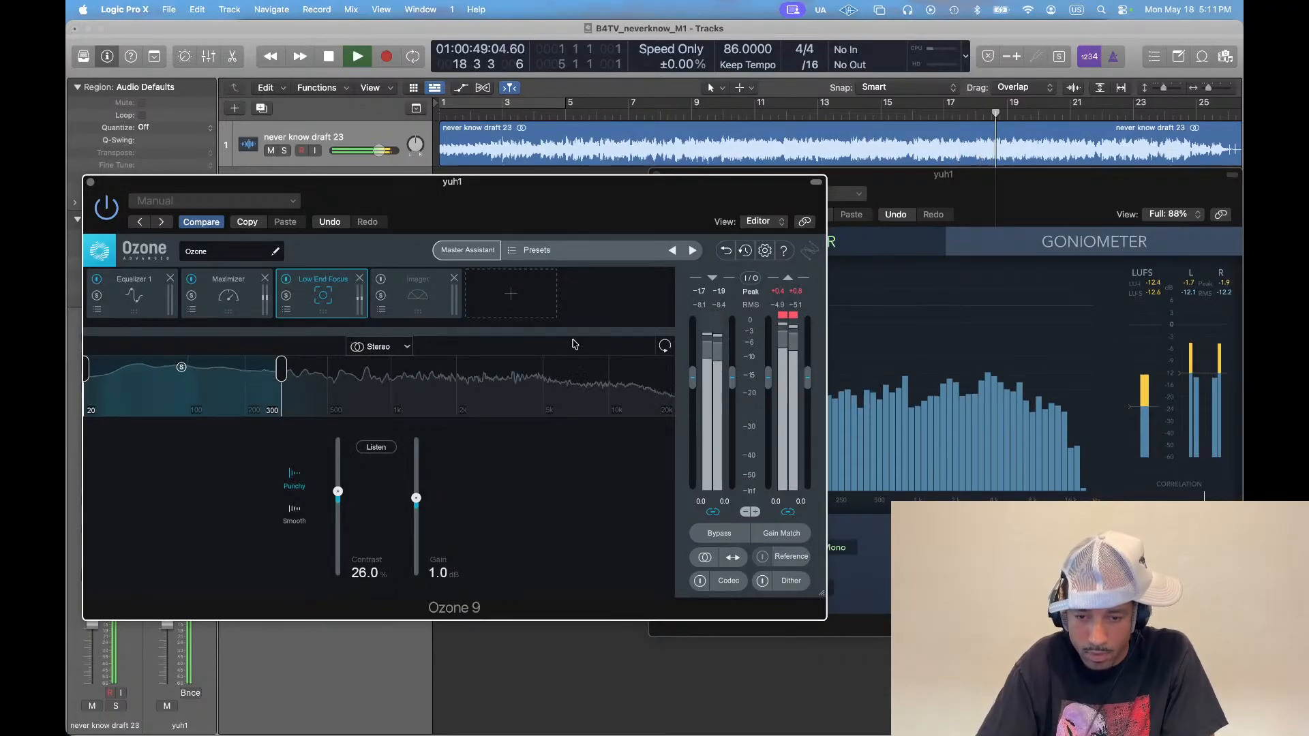
Read the Streamlabs Desktop live chat between returns to Logic Pro, and play the song on to about bar 22
key(super+Tab)
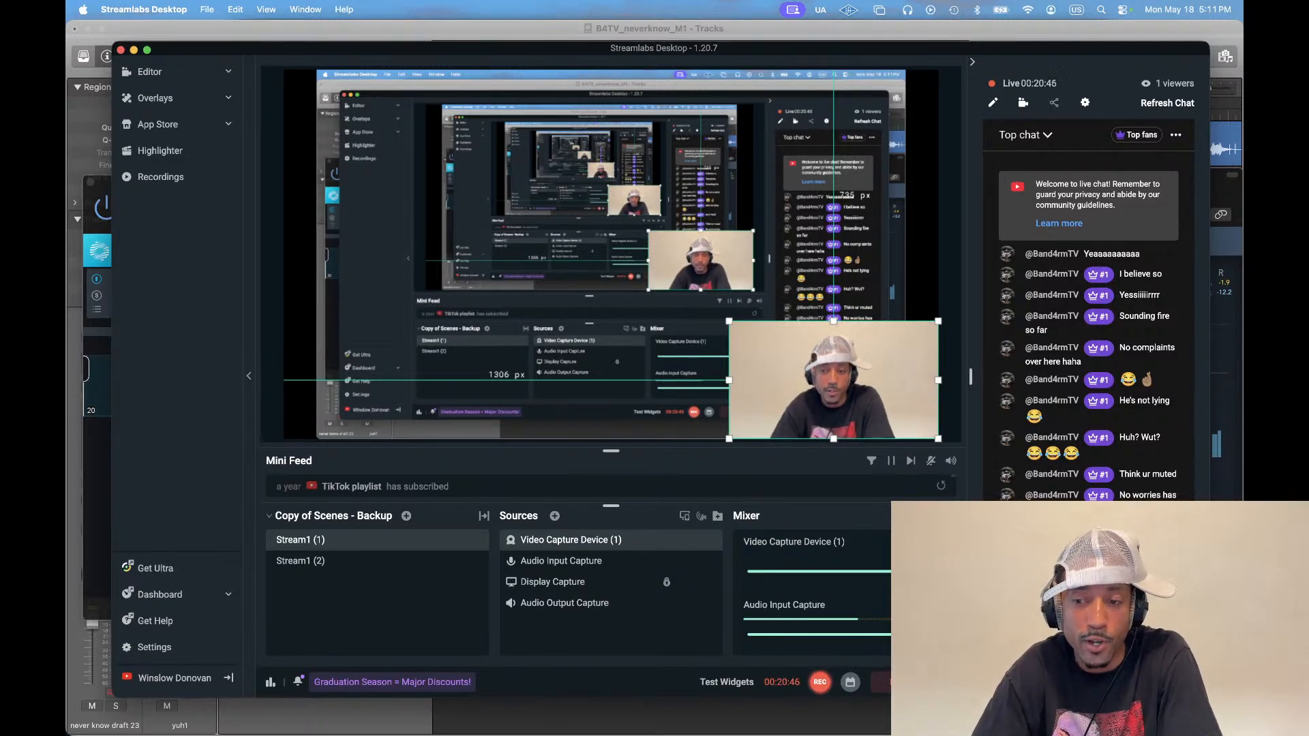
key(super+Tab)
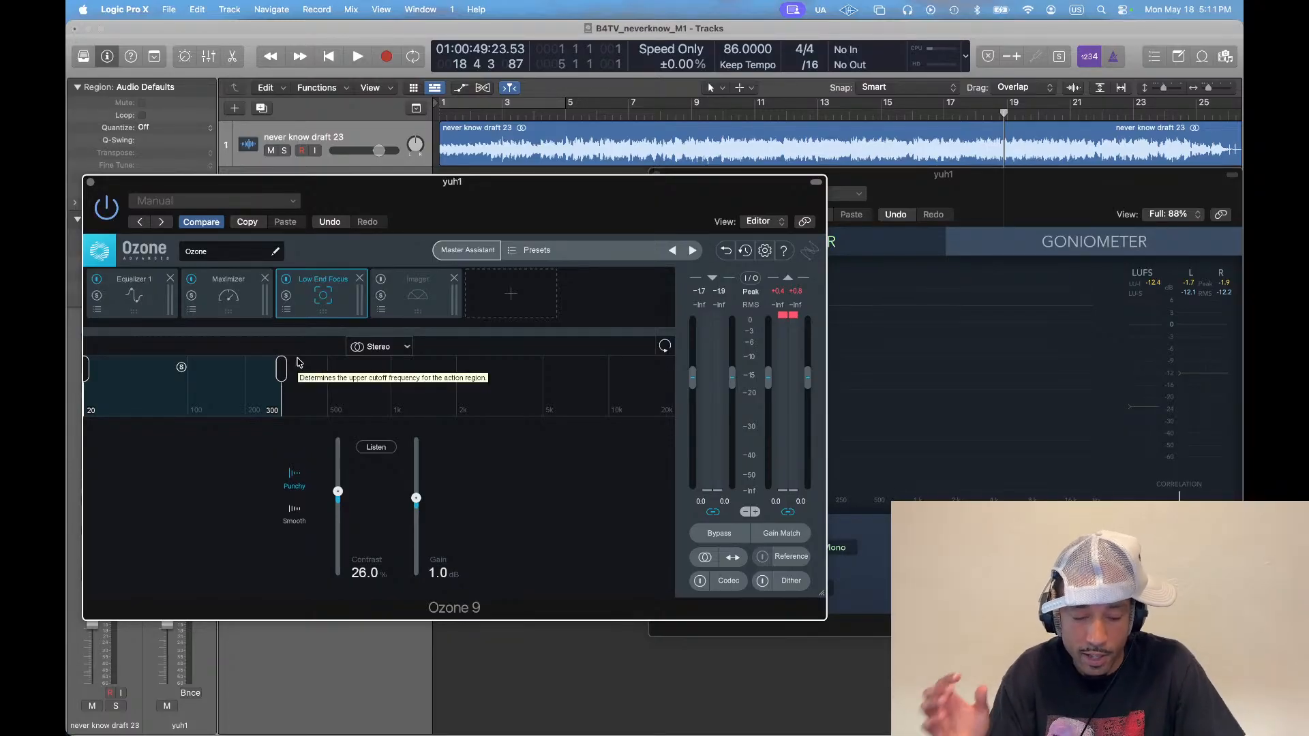
key(super+Tab)
key(super+Tab)
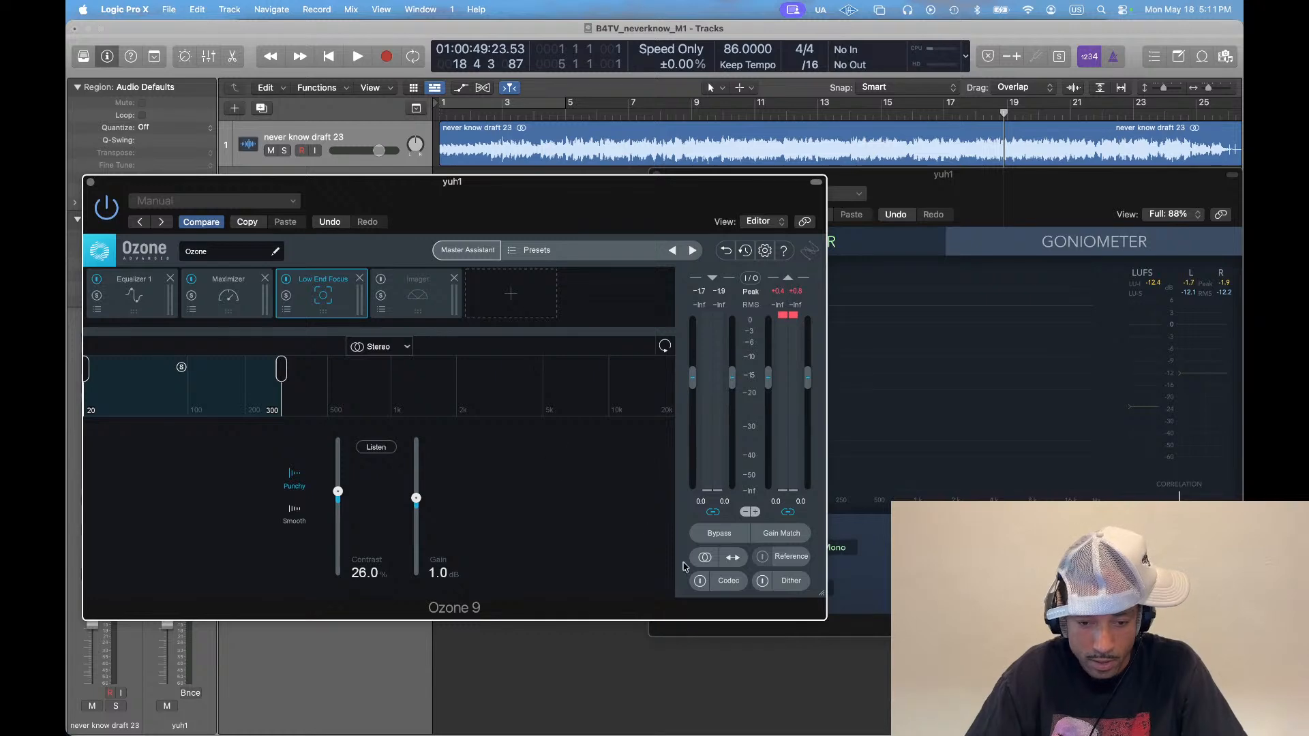
key(super+Tab)
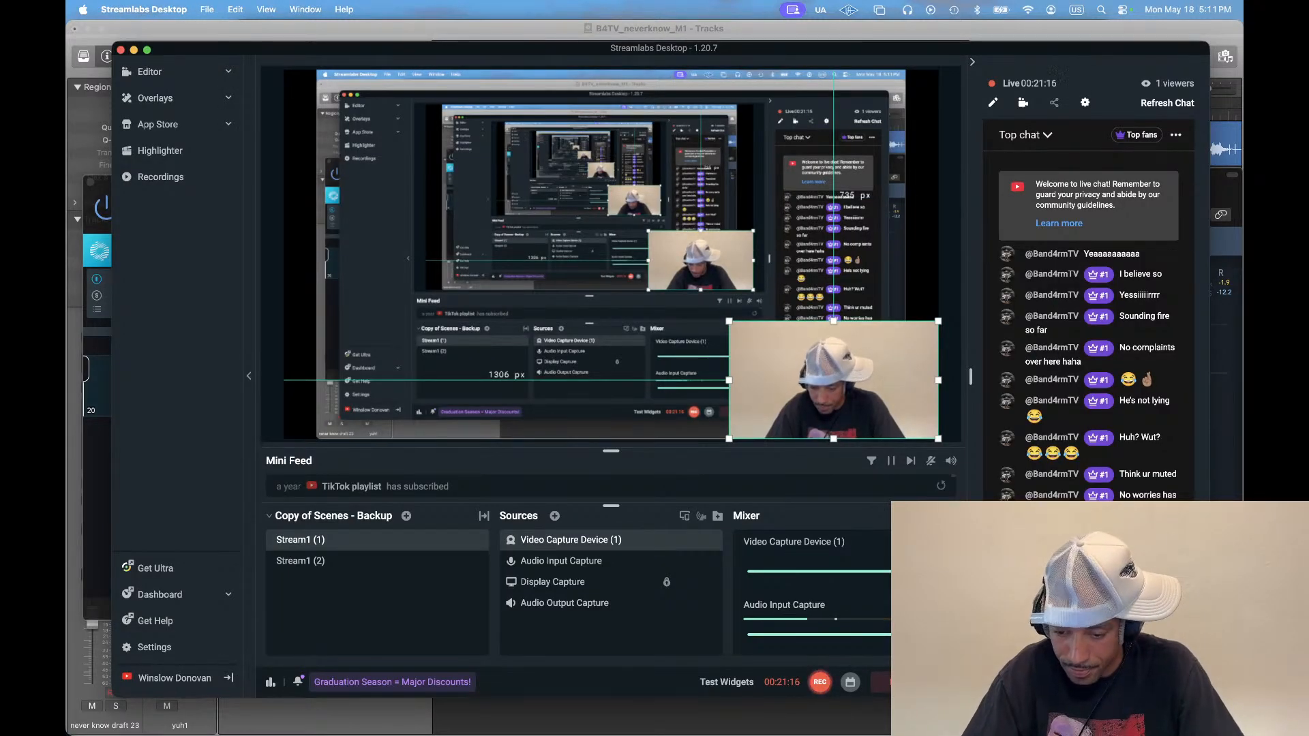
key(super+Tab)
key(space)
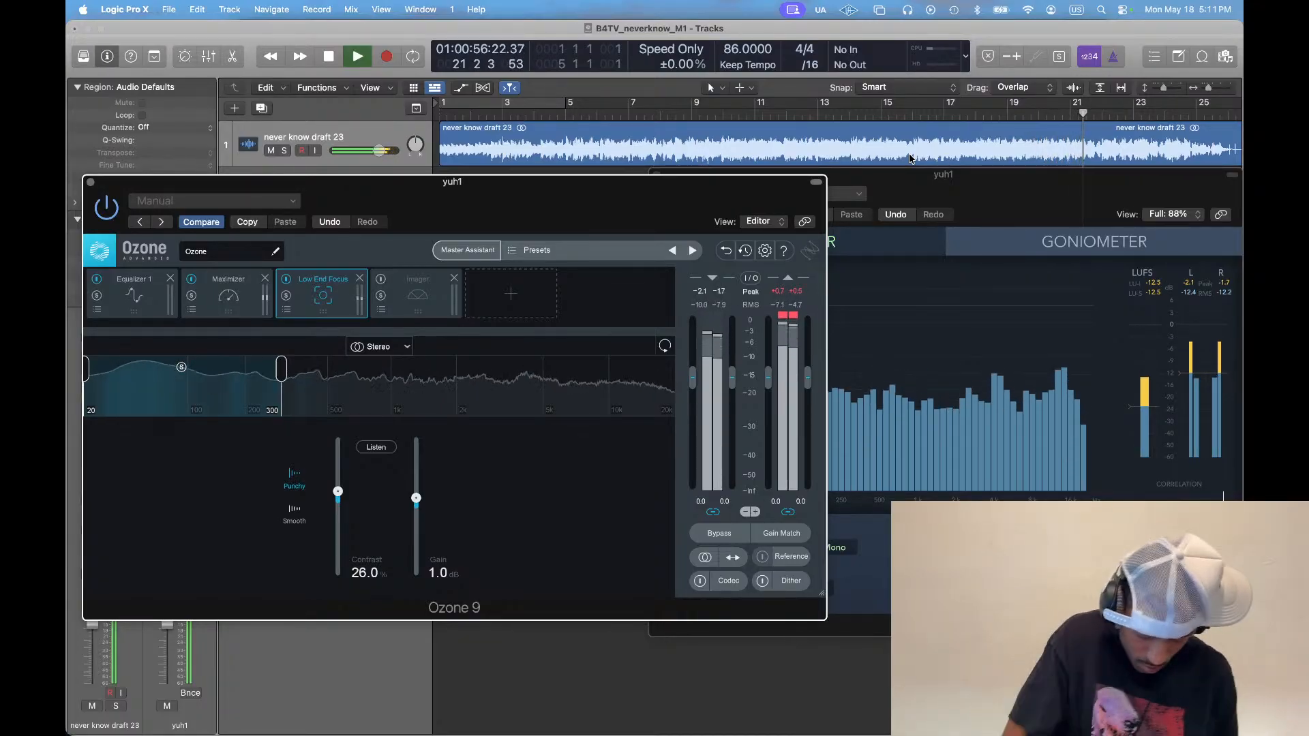
key(space)
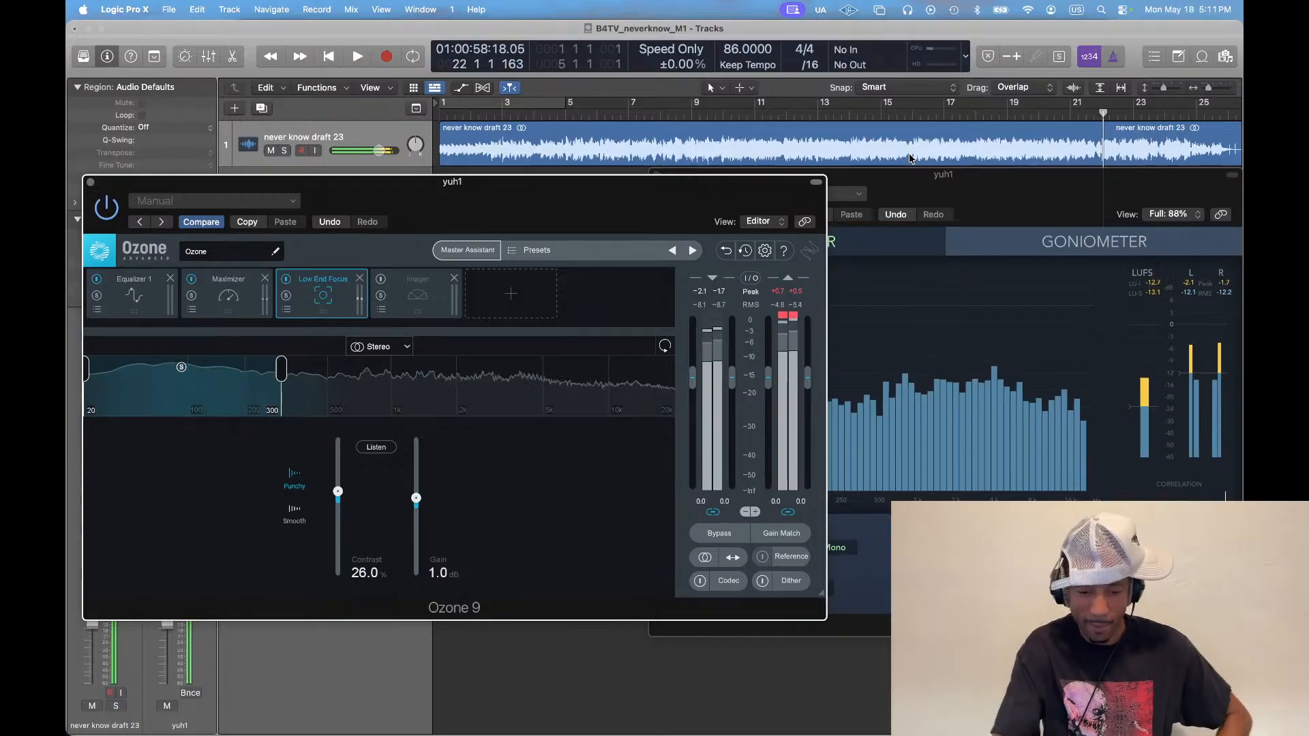
Glance at the Streamlabs Desktop live chat, return to Logic Pro and open the Maximizer module's settings in Ozone 9
key(super+Tab)
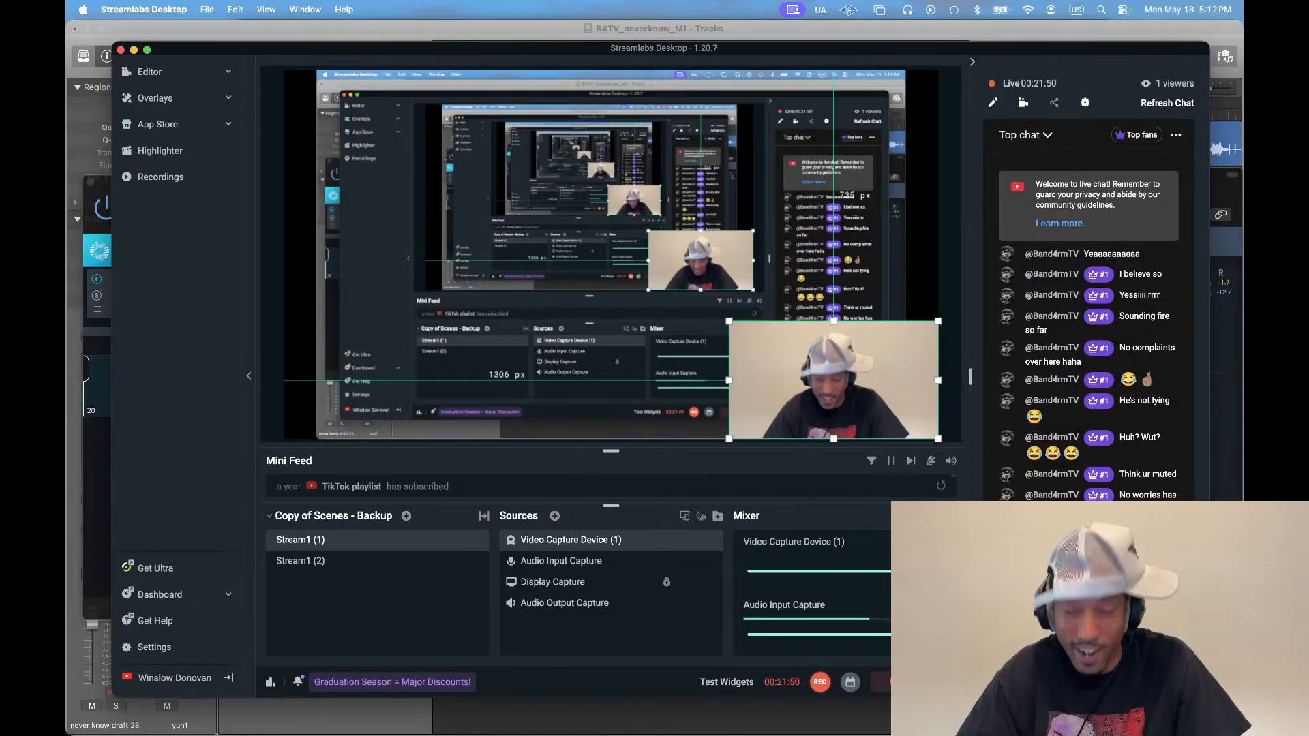
key(super+Tab)
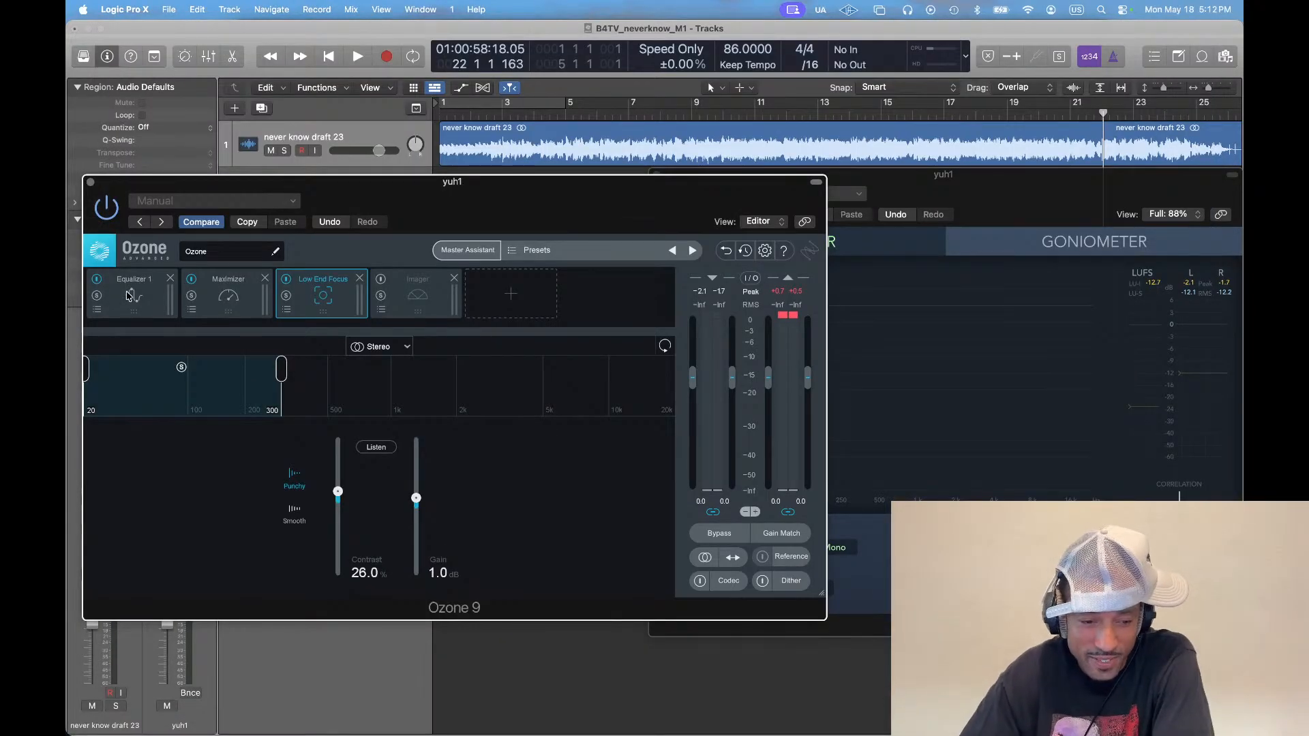
click(237, 295)
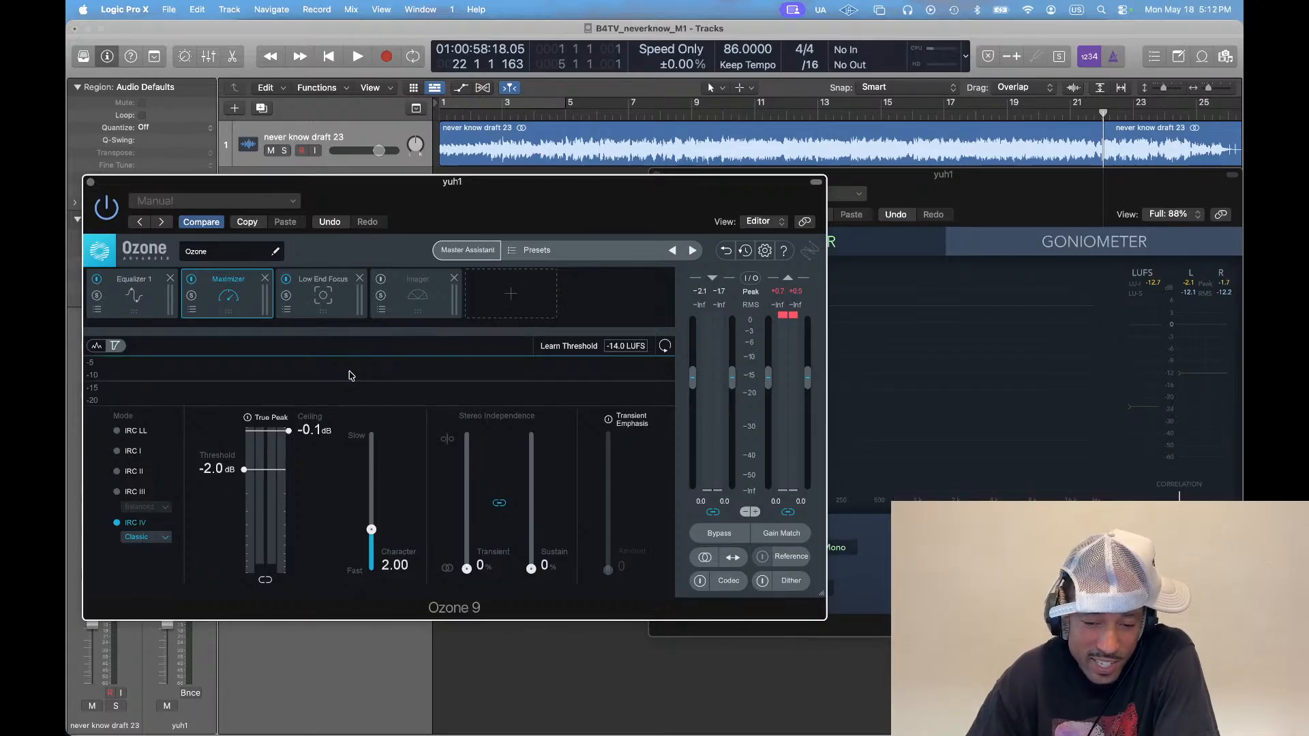
Examine Ozone's Low End Focus and Imager modules, and check the live chat in Streamlabs Desktop before returning to Logic Pro
click(313, 306)
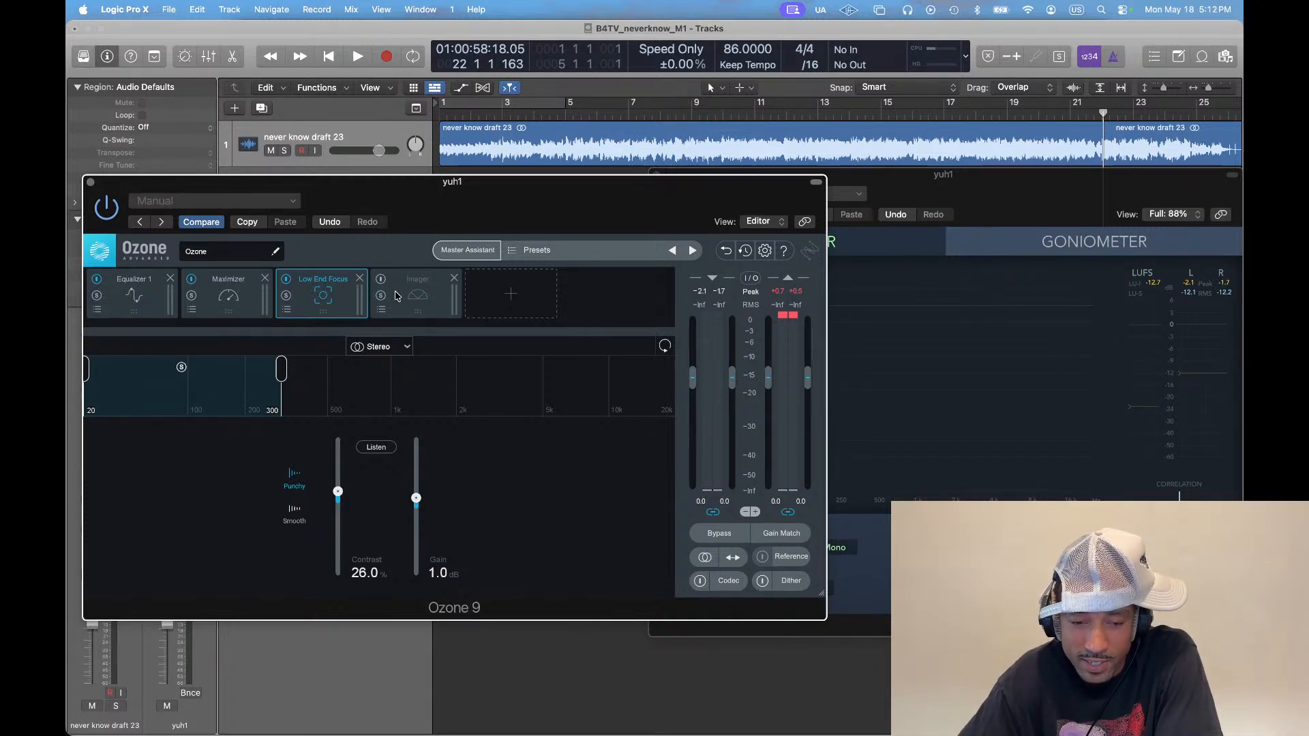
click(423, 295)
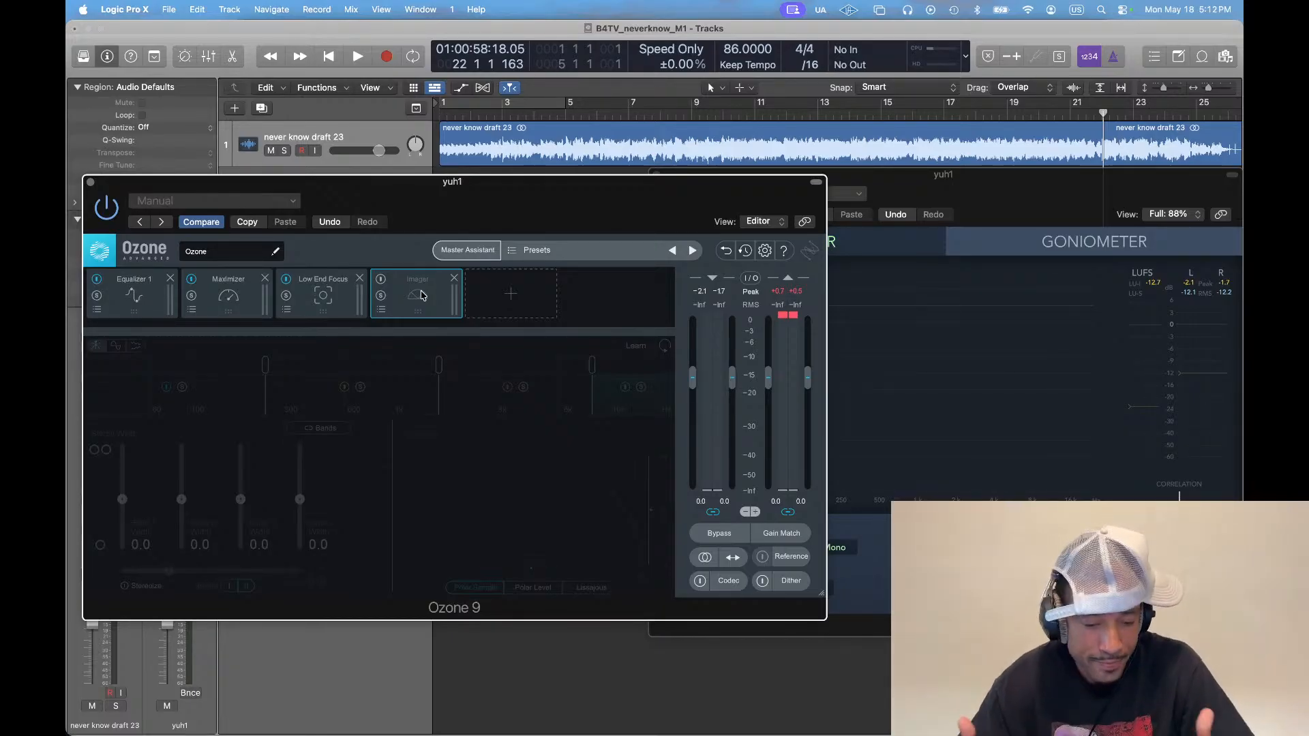
key(super+Tab)
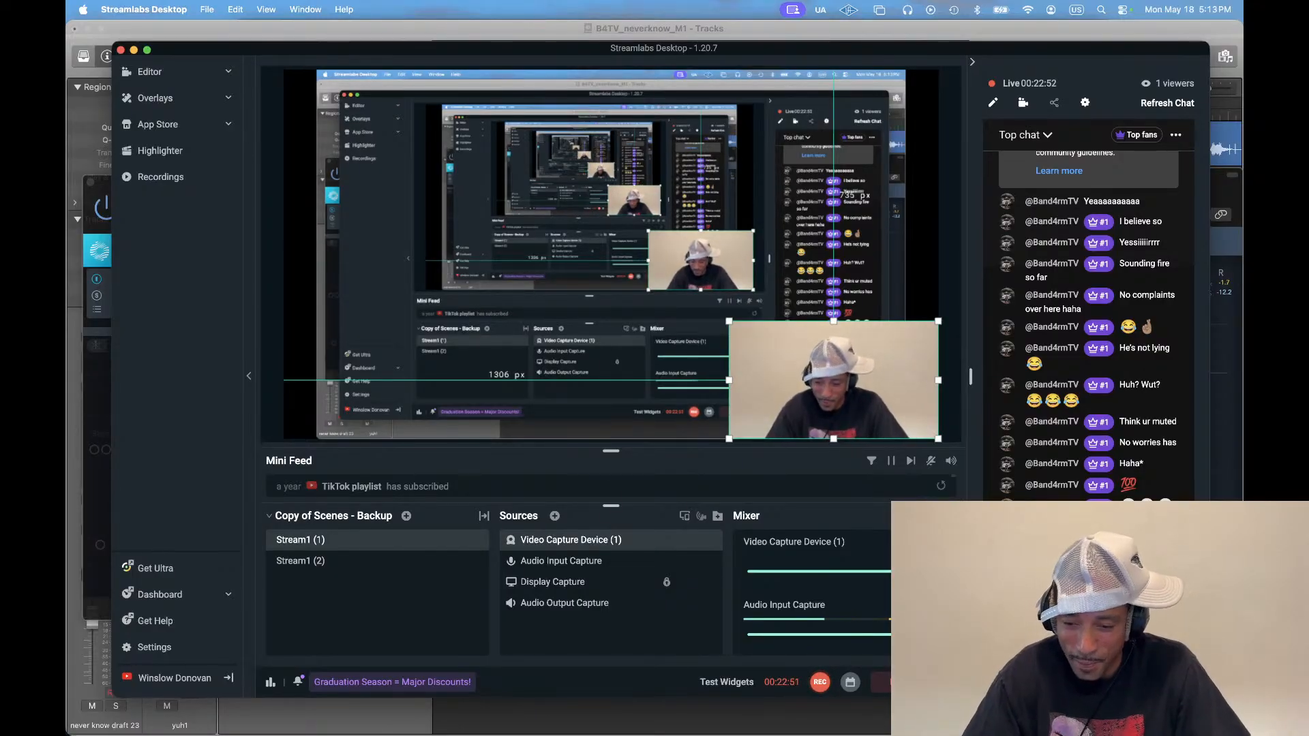
key(super+Tab)
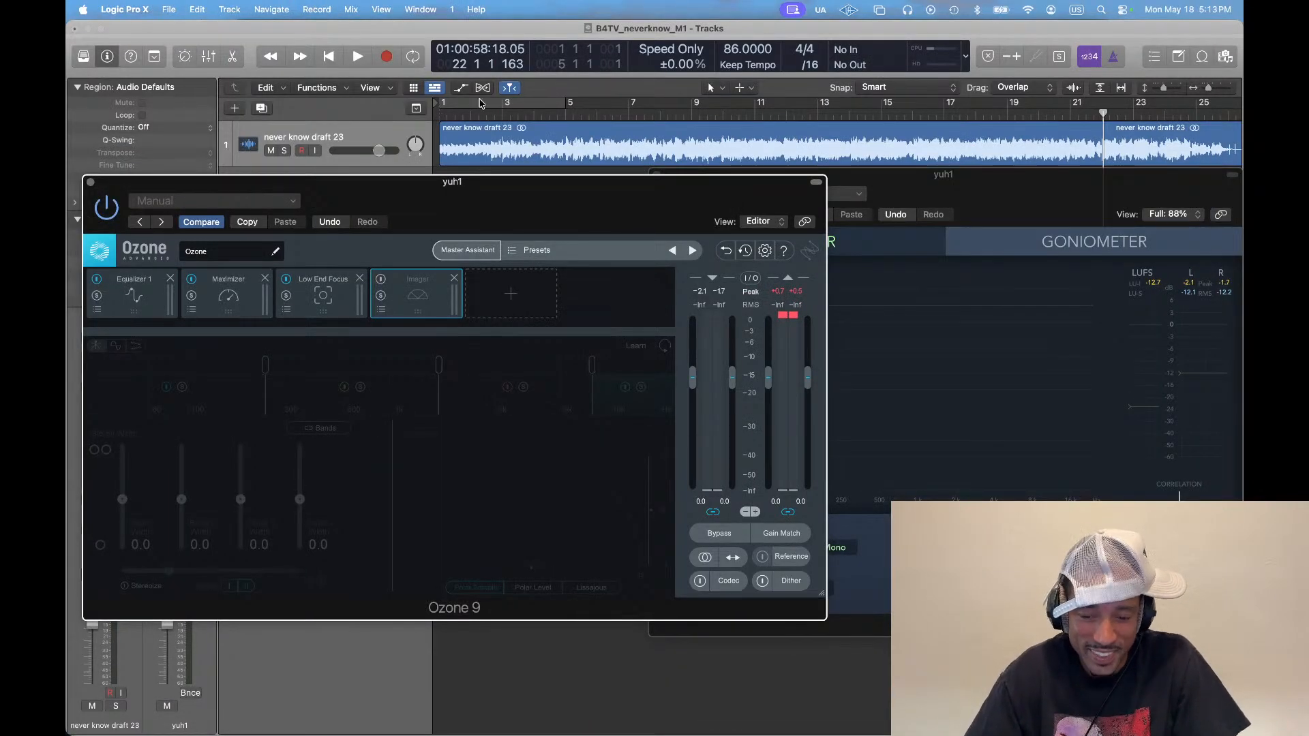
Play the song from the beginning and glance at another app before returning to Logic Pro
key(Return)
key(space)
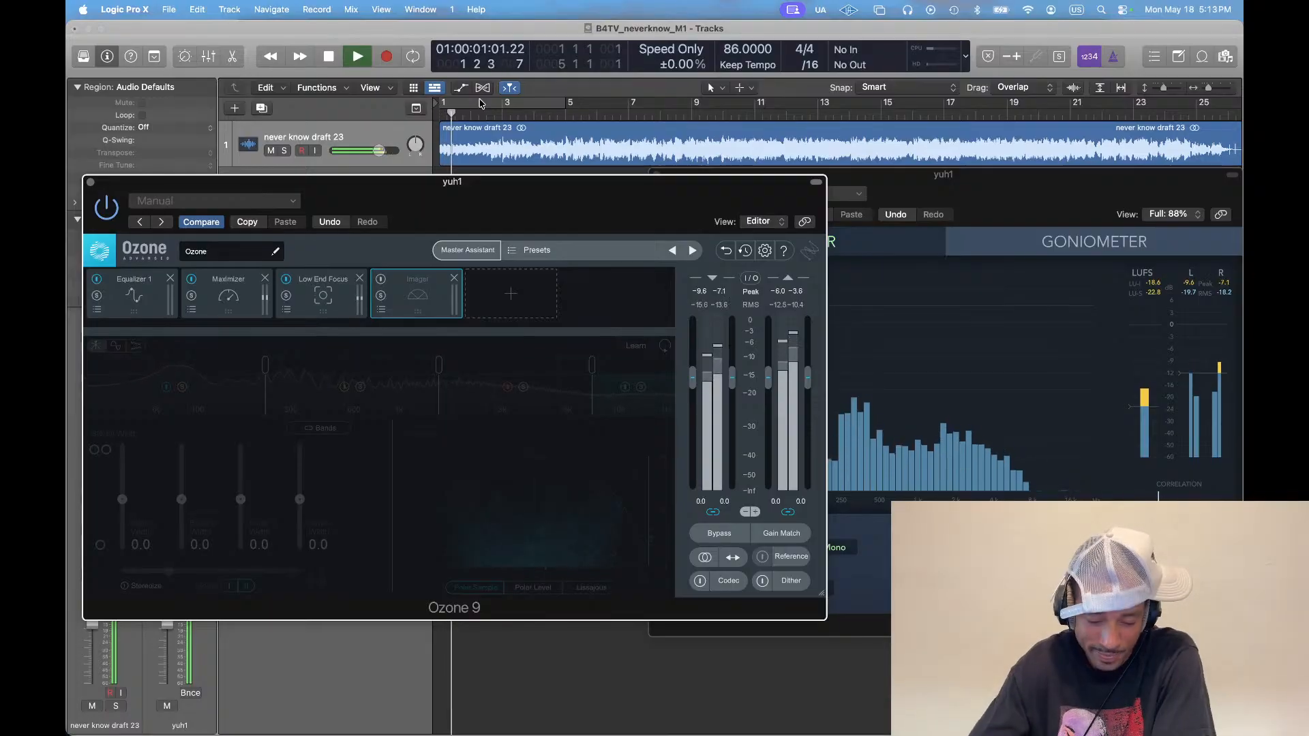
key(super+Tab)
key(super+Tab)
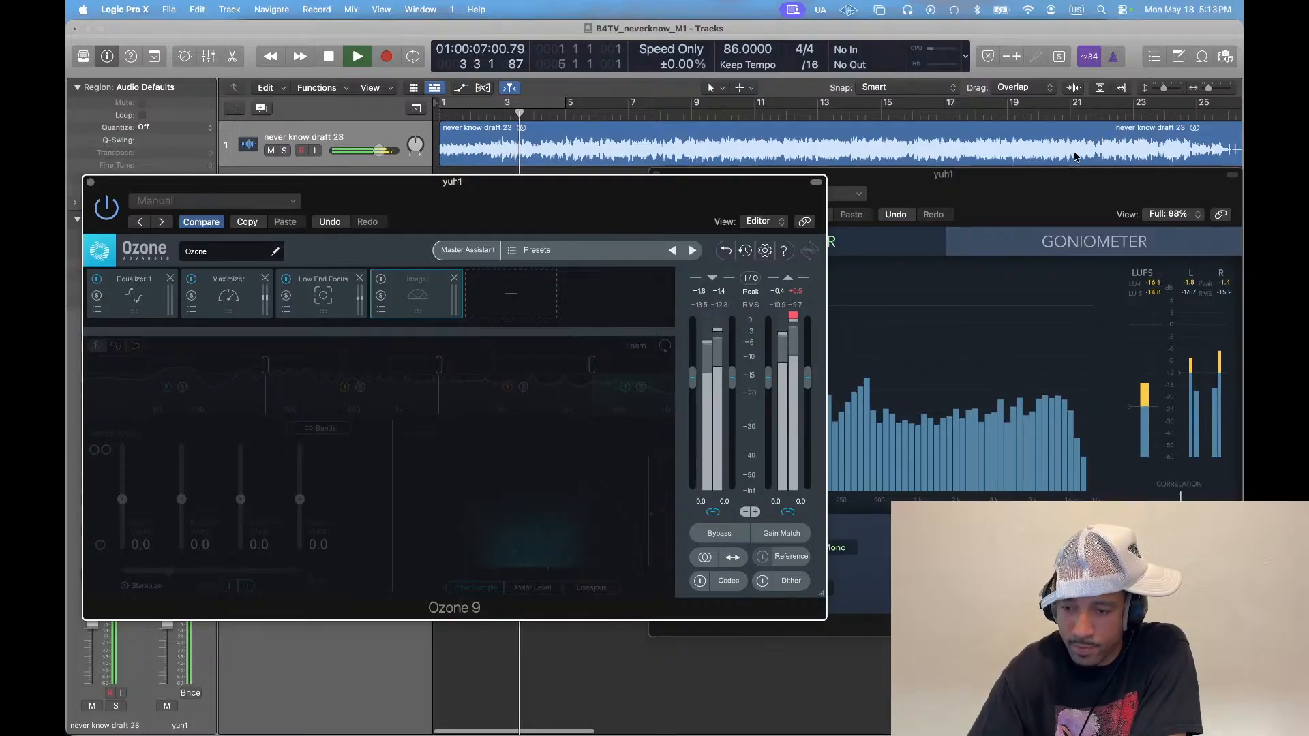
Nudge the analyzer and Ozone windows slightly, and briefly hide all plug-in windows to check the channel strips during playback
drag(1023, 196, 1018, 196)
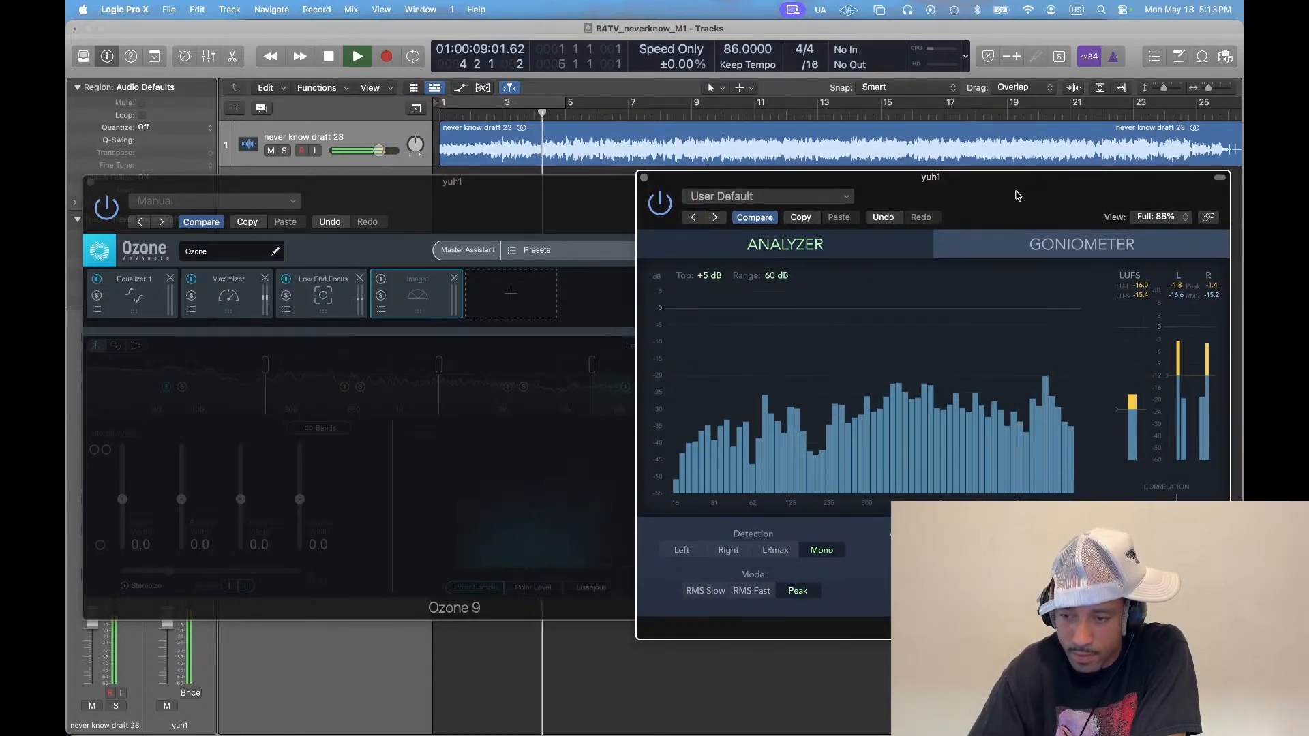
drag(535, 199, 529, 198)
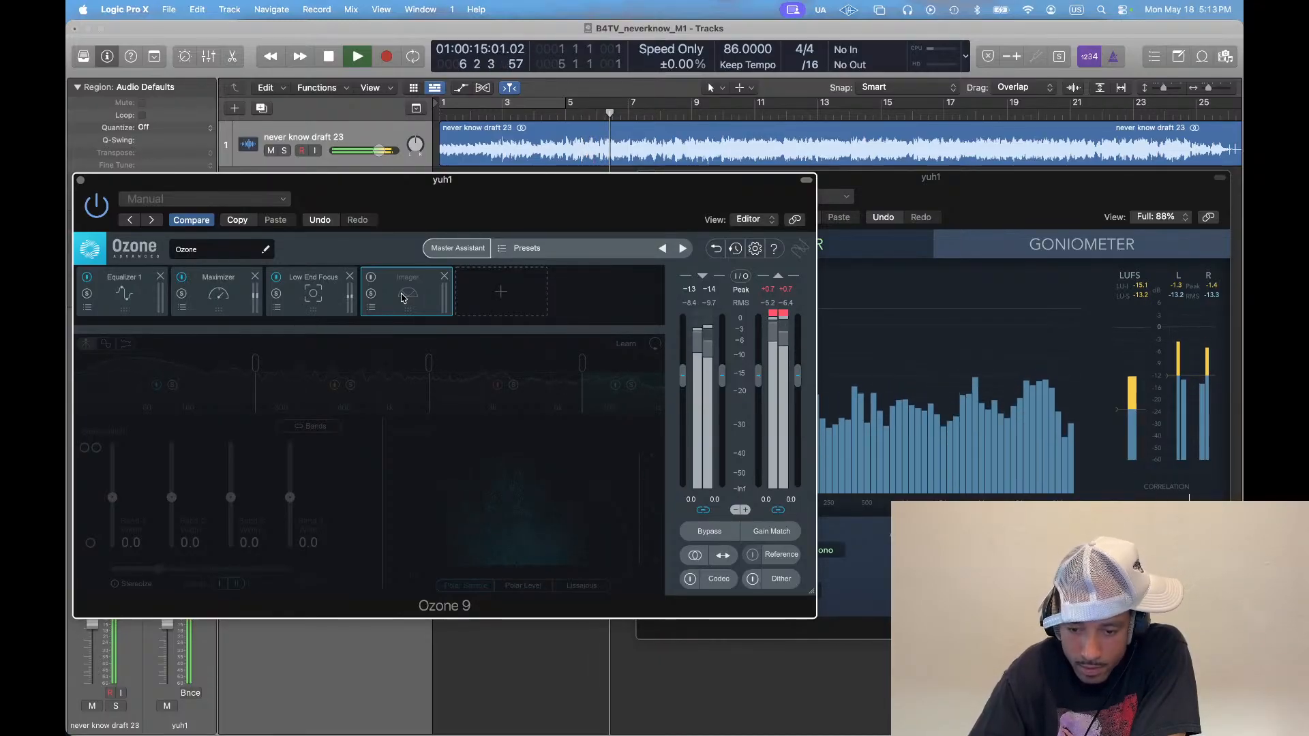
key(v)
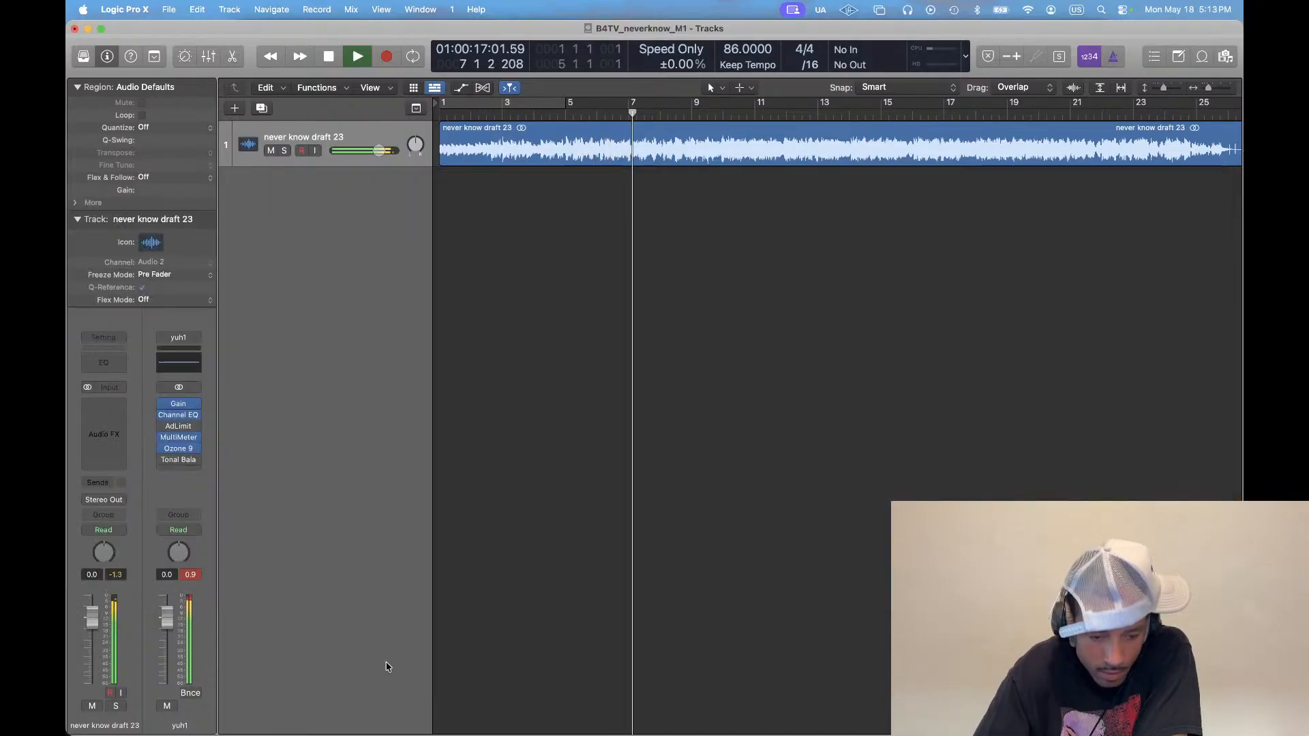
key(v)
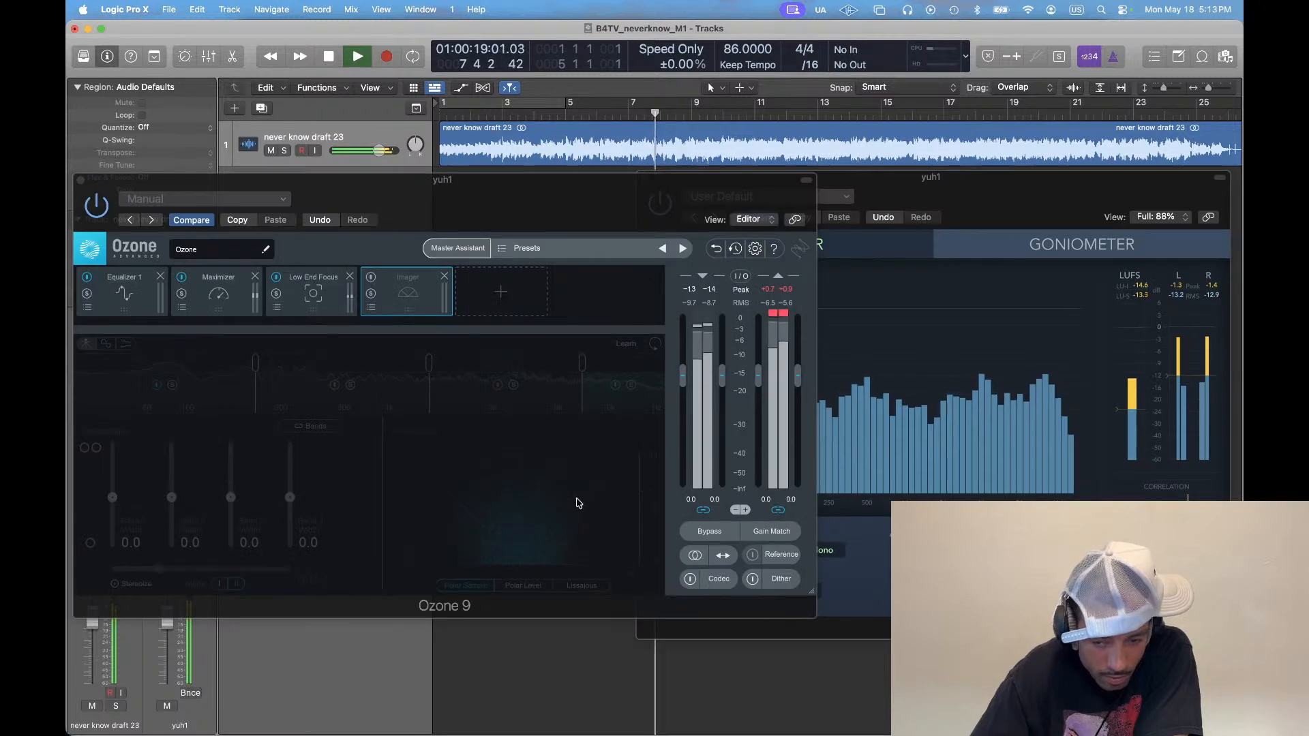
Try Ozone's output level at -0.8 dB during playback and return it to 0 dB
drag(798, 378, 798, 383)
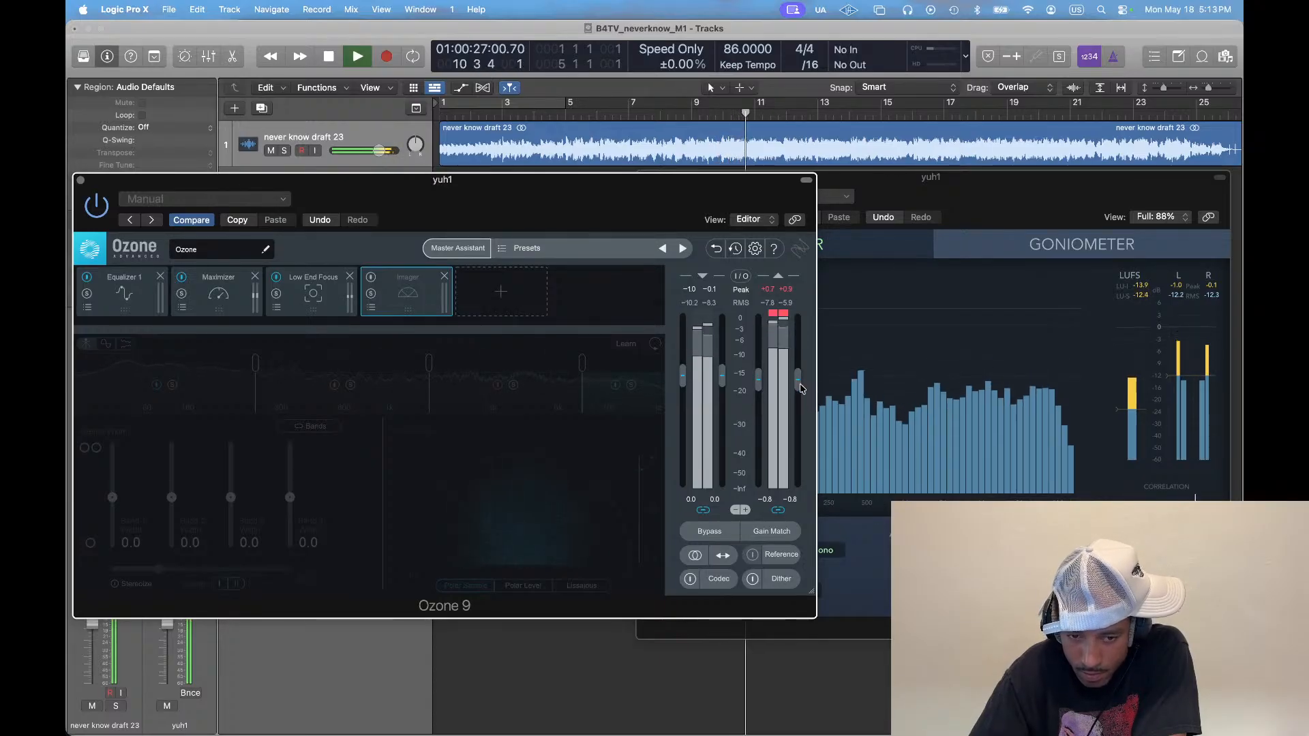
double_click(790, 500)
text(0)
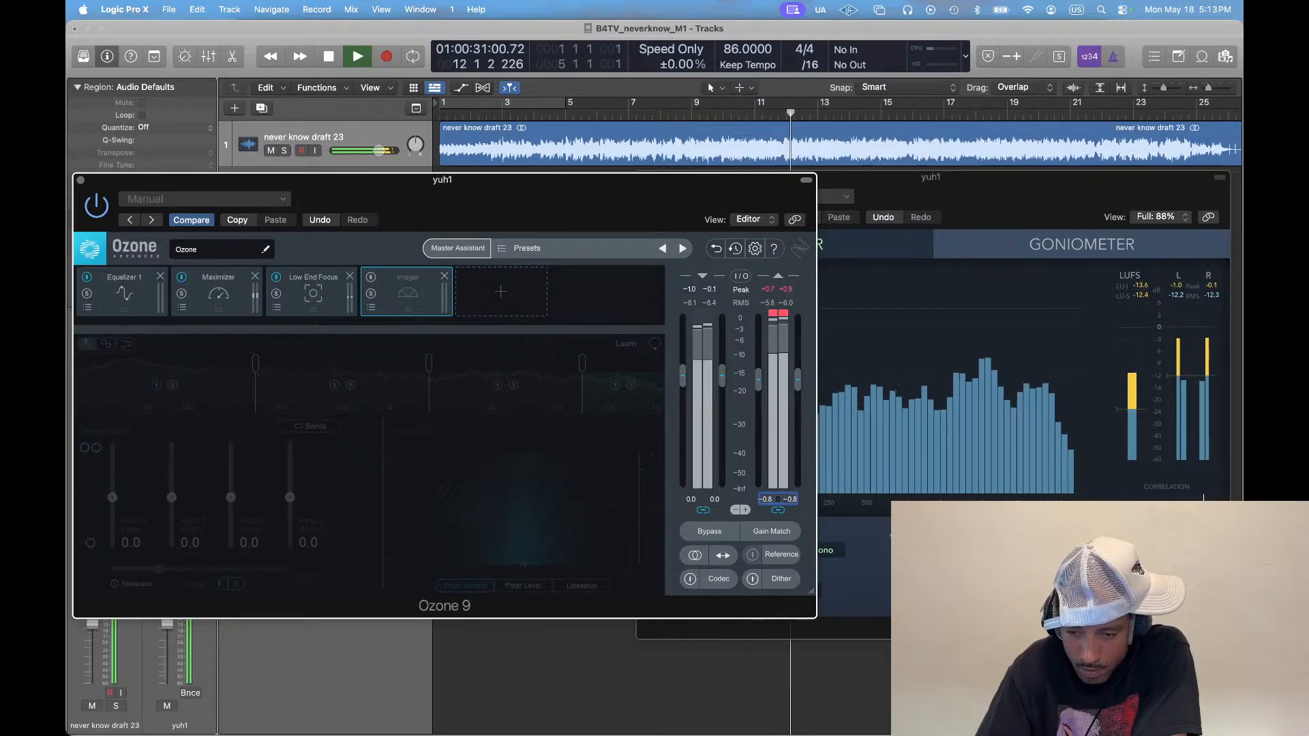
key(Return)
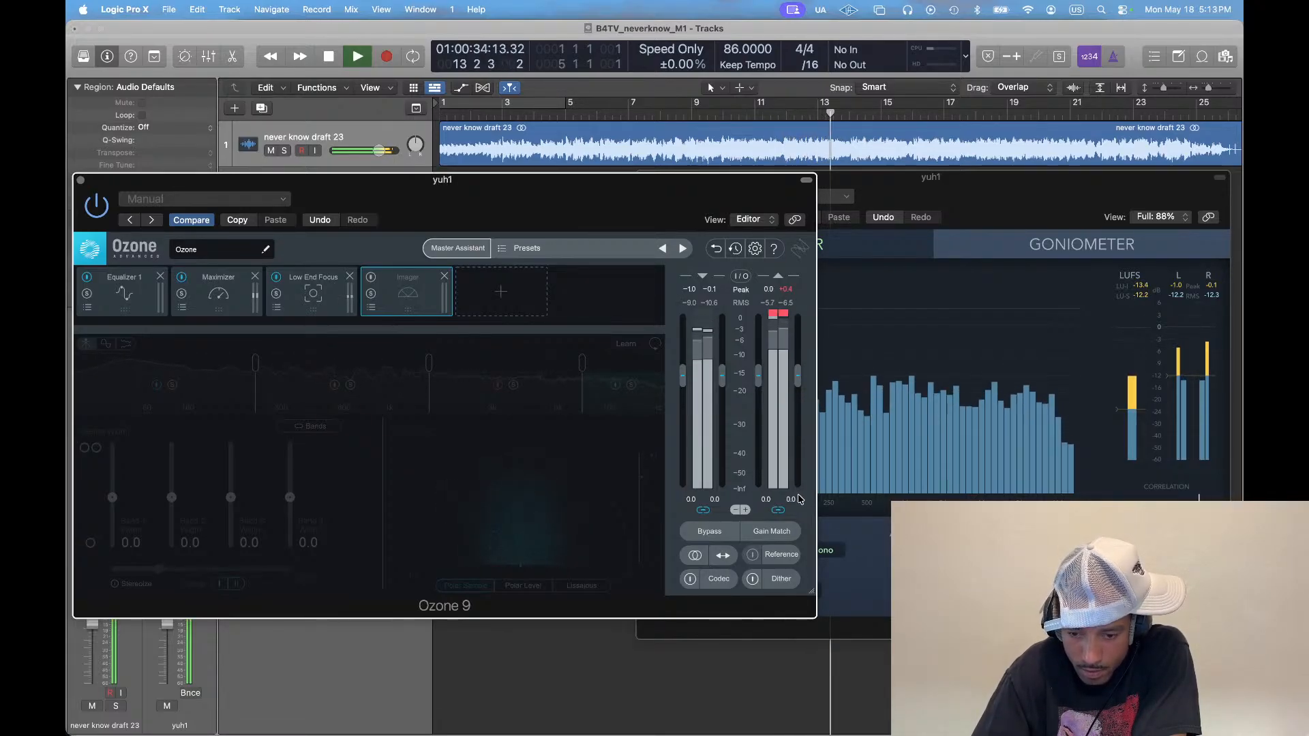
Reset Ozone's output peak readouts, briefly hide the plug-in windows while monitoring the song, and stop playback
click(788, 291)
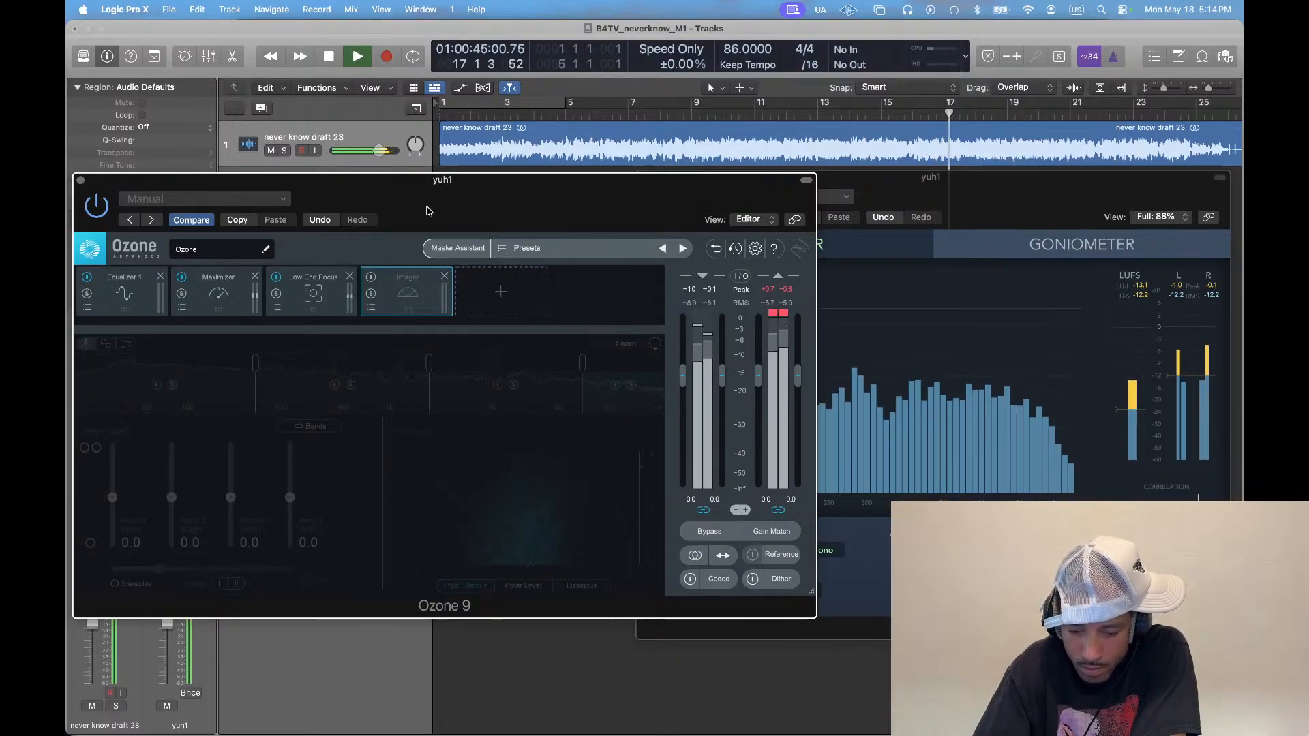
key(v)
key(v)
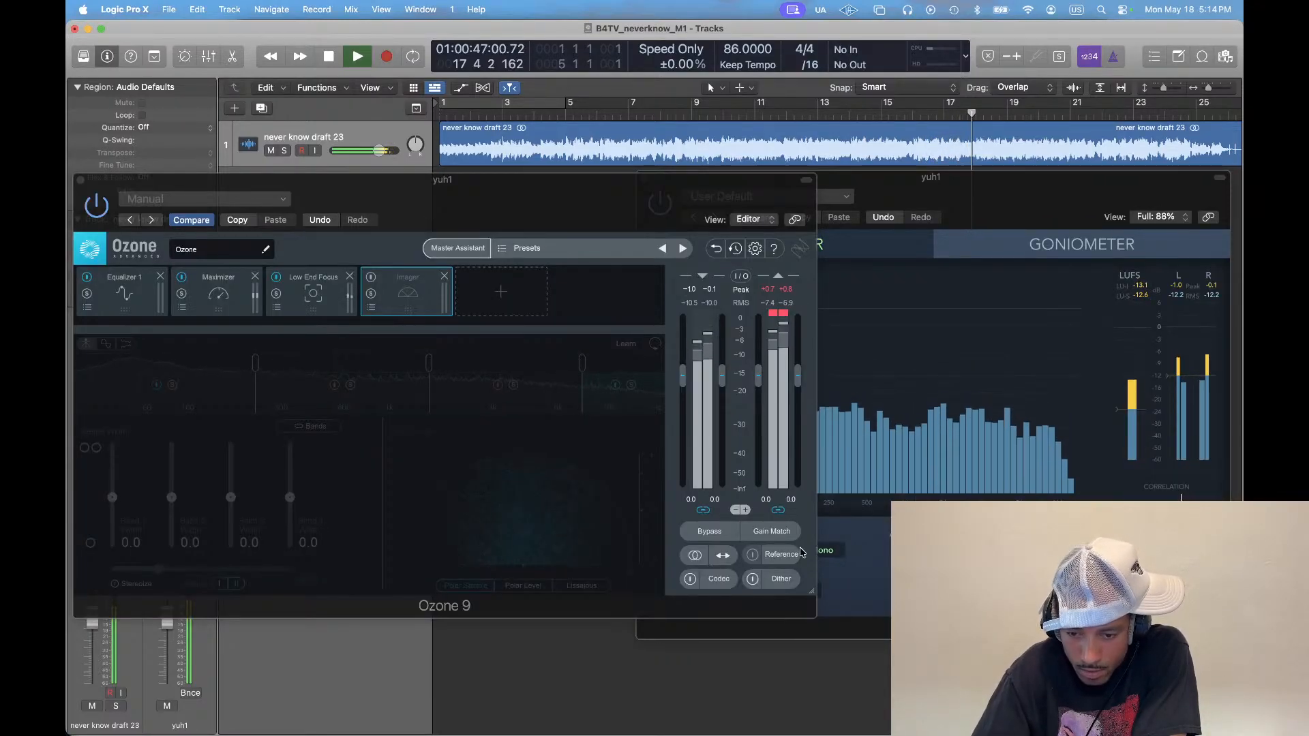
key(space)
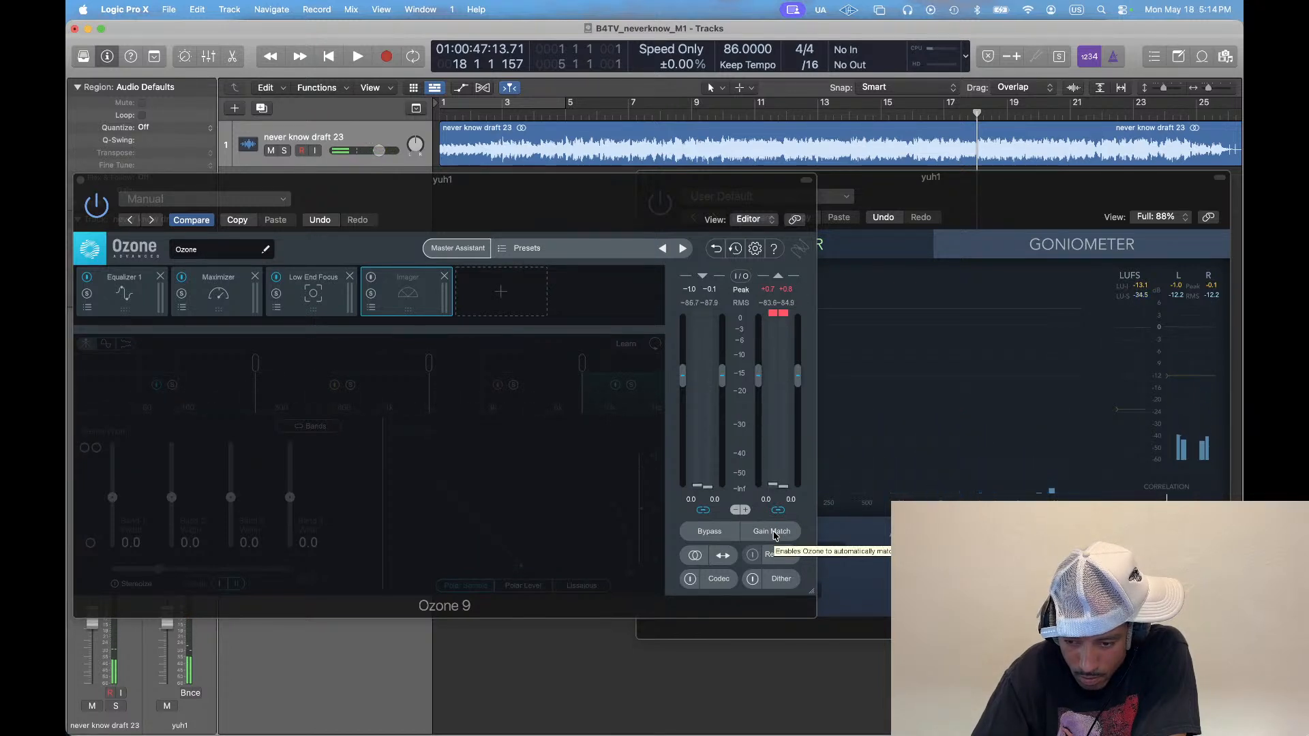
Bring the Ozone window to the front, and check the live chat in Streamlabs Desktop before returning to Logic Pro
click(799, 379)
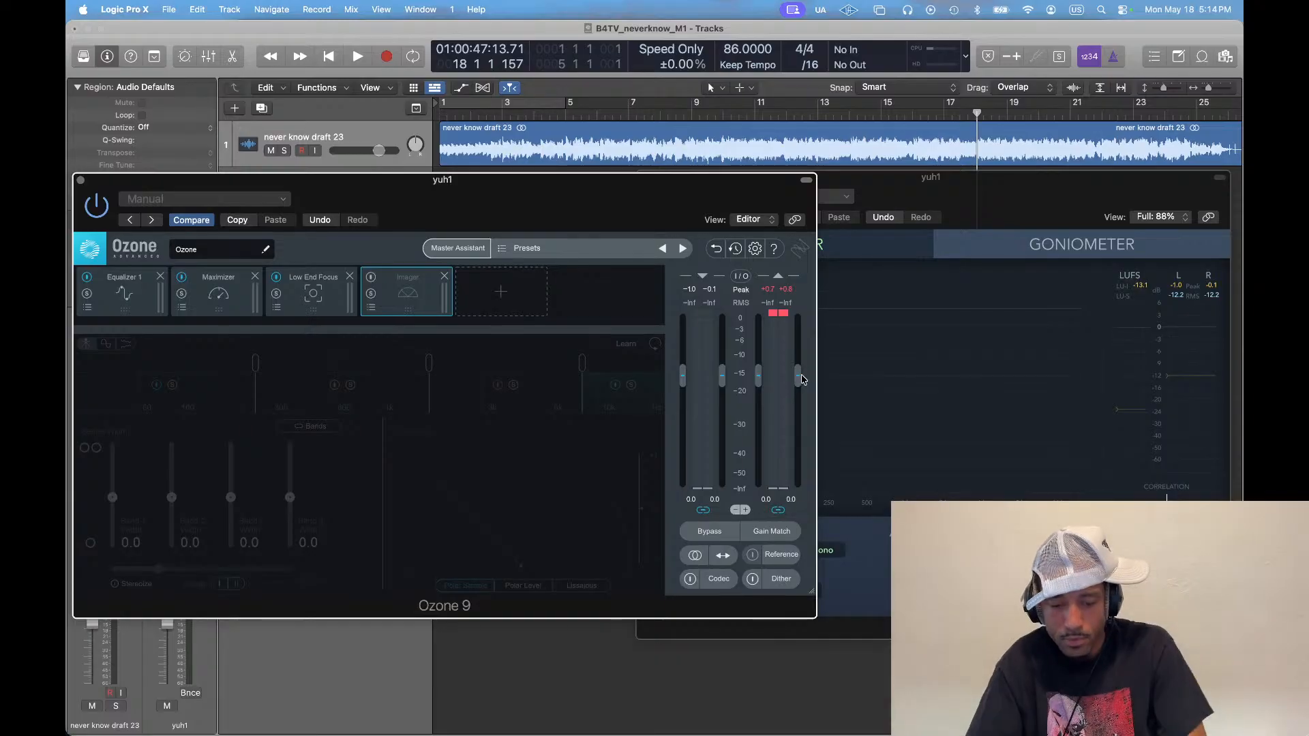
key(super+Tab)
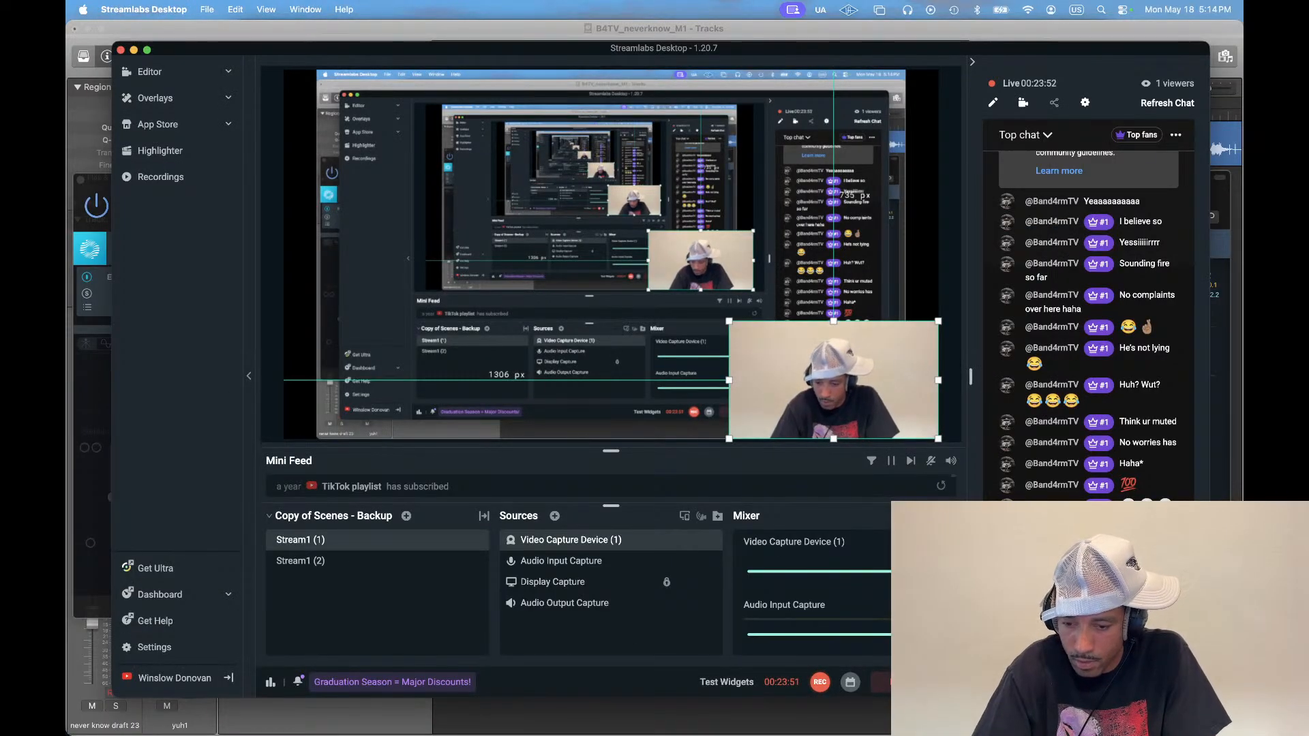
key(super+Tab)
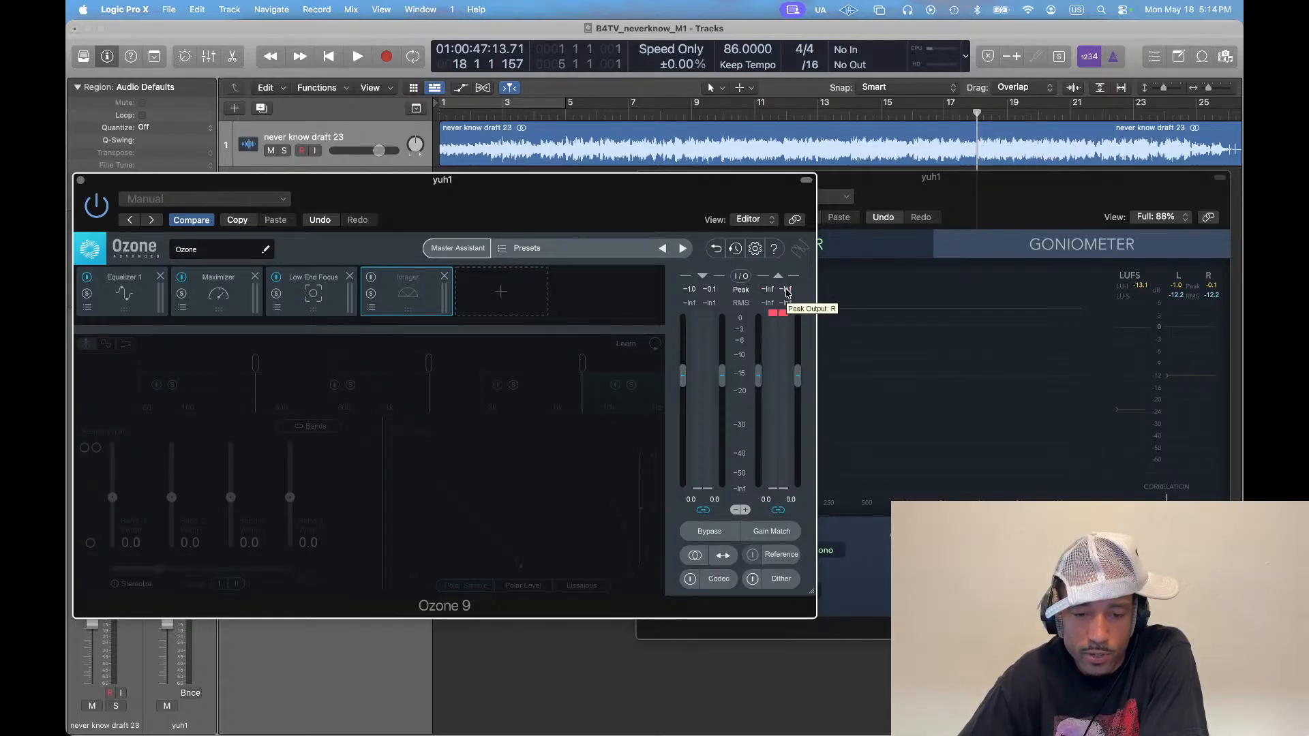
mouse_move(484, 186)
mouse_down()
mouse_move(511, 179)
mouse_move(490, 187)
mouse_up()
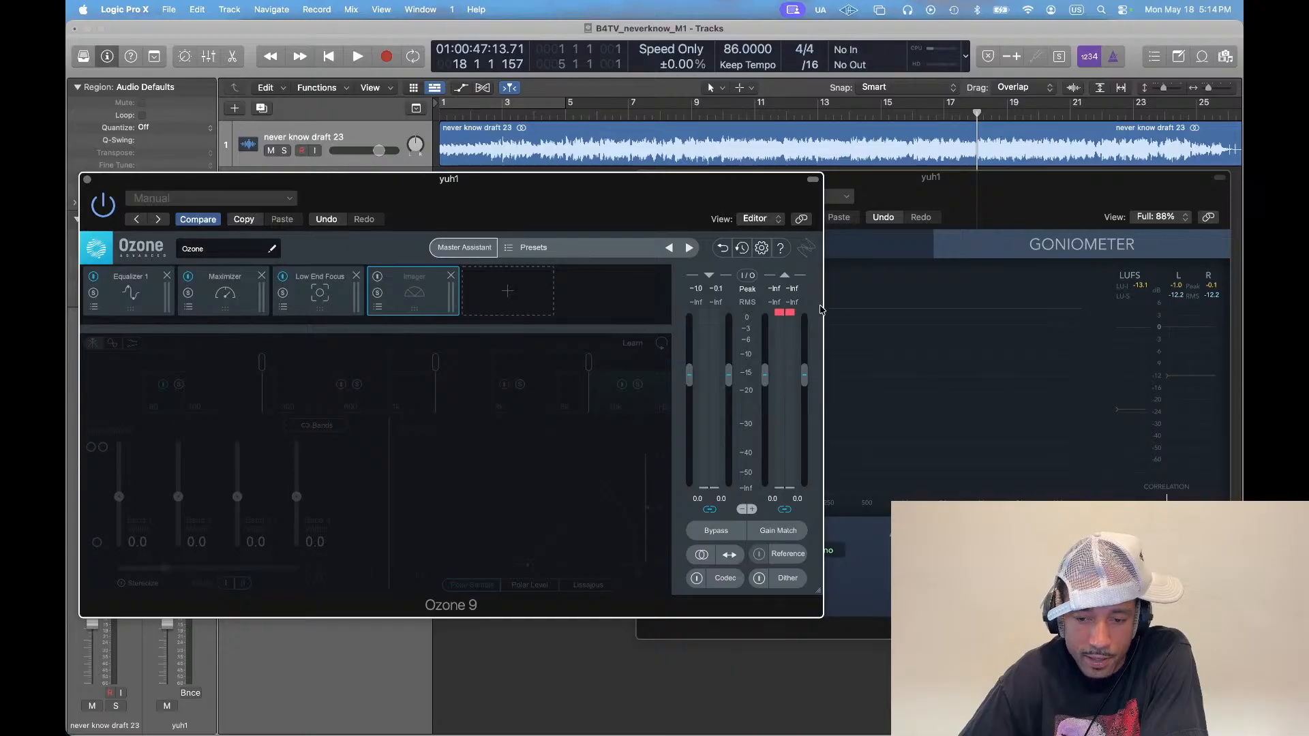
Review the settings of Ozone's Maximizer and Low End Focus modules, and check the live chat in Streamlabs Desktop again
click(230, 287)
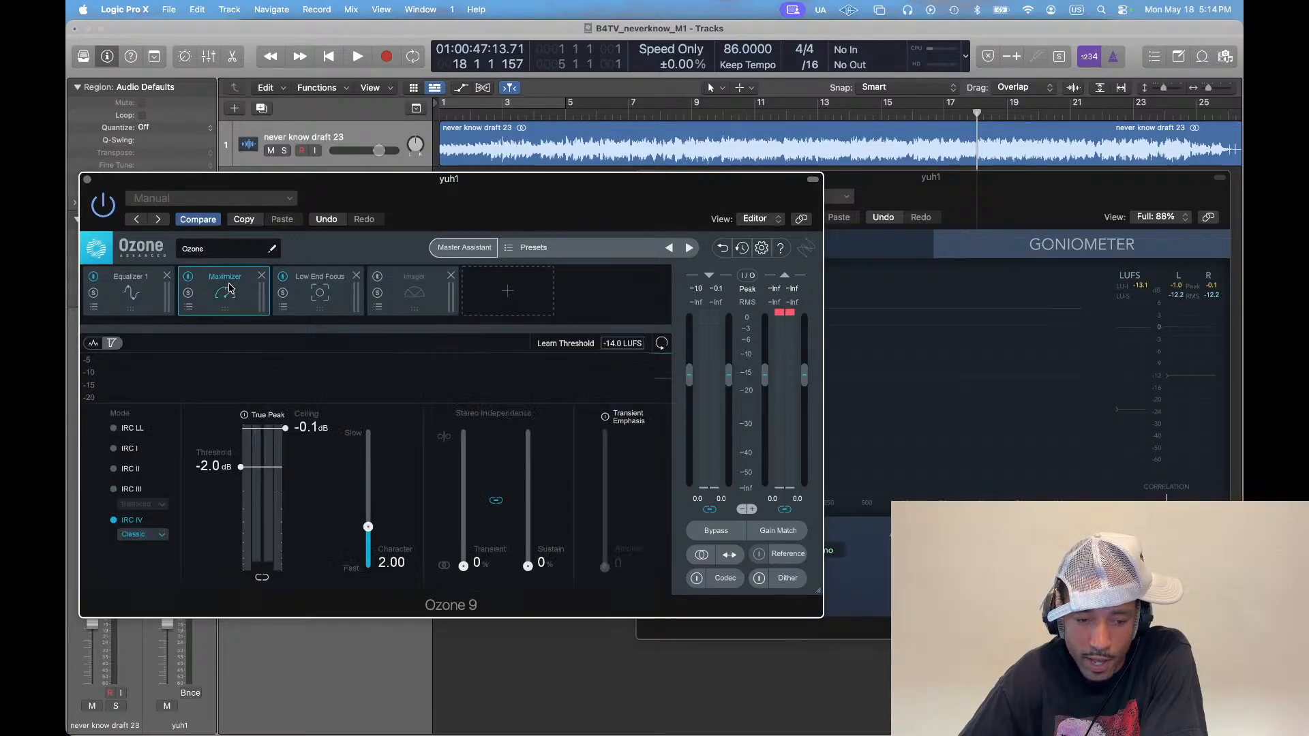
click(326, 304)
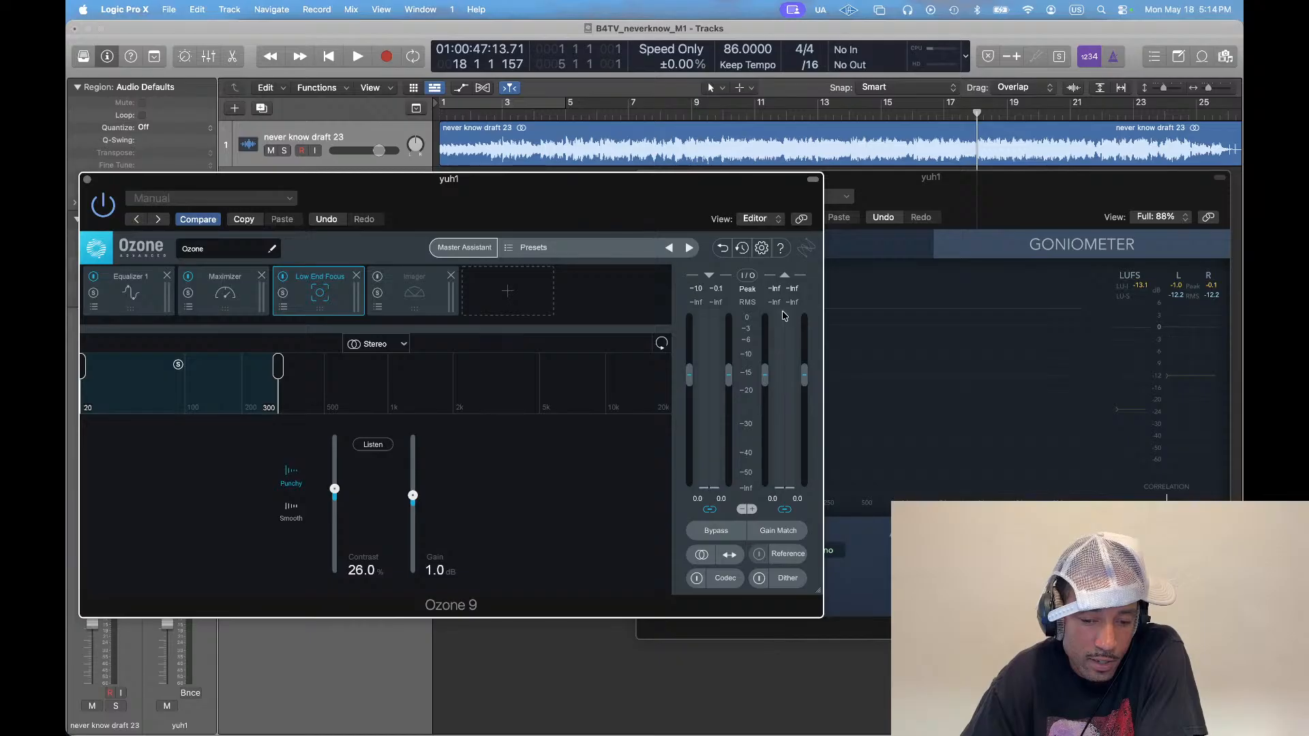
drag(635, 201, 638, 201)
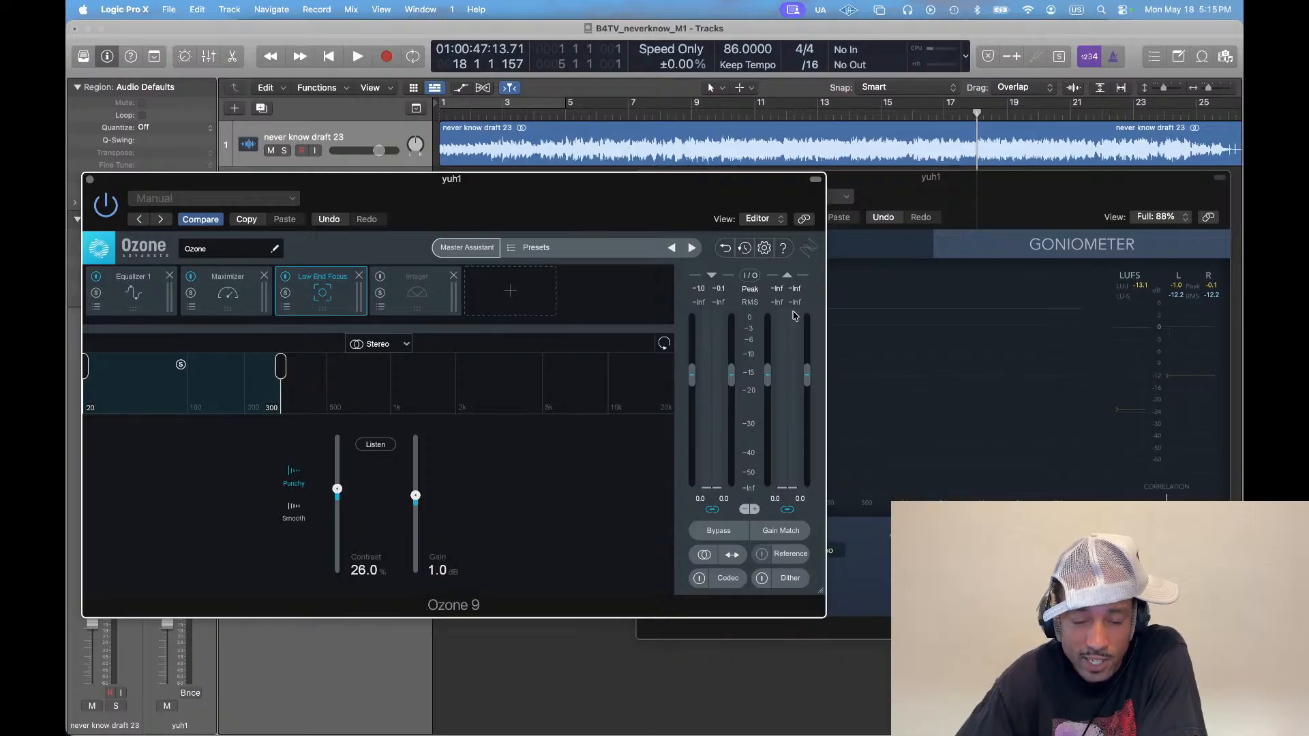
key(super+Tab)
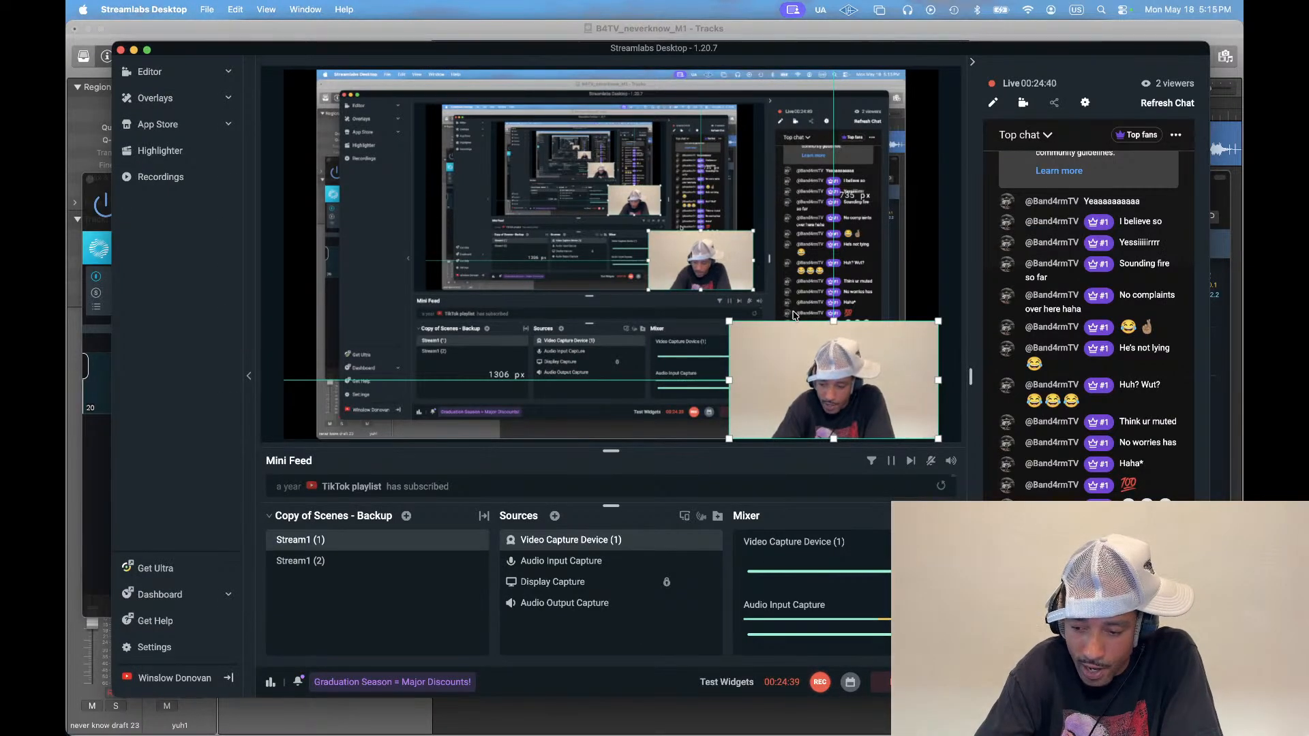
key(super+Tab)
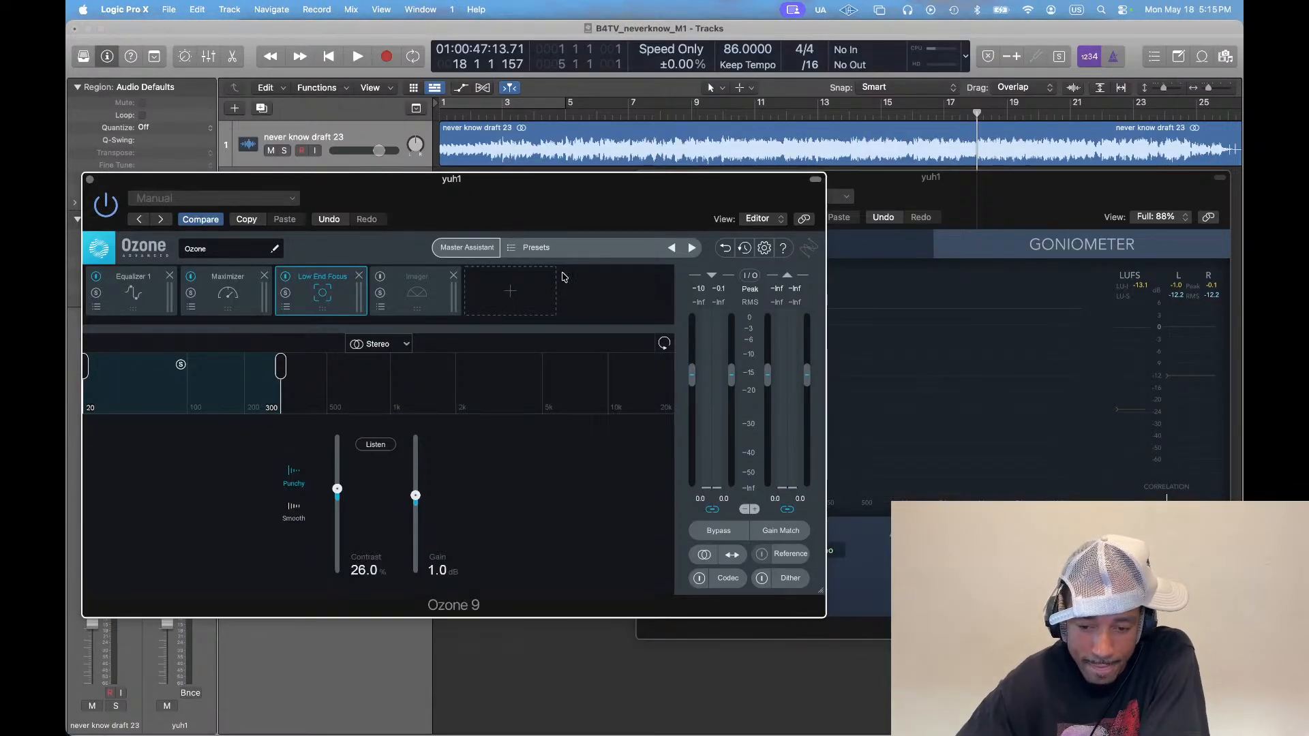
Rearrange the Ozone and analyzer windows so that both output meters can be watched side by side
drag(422, 185, 510, 190)
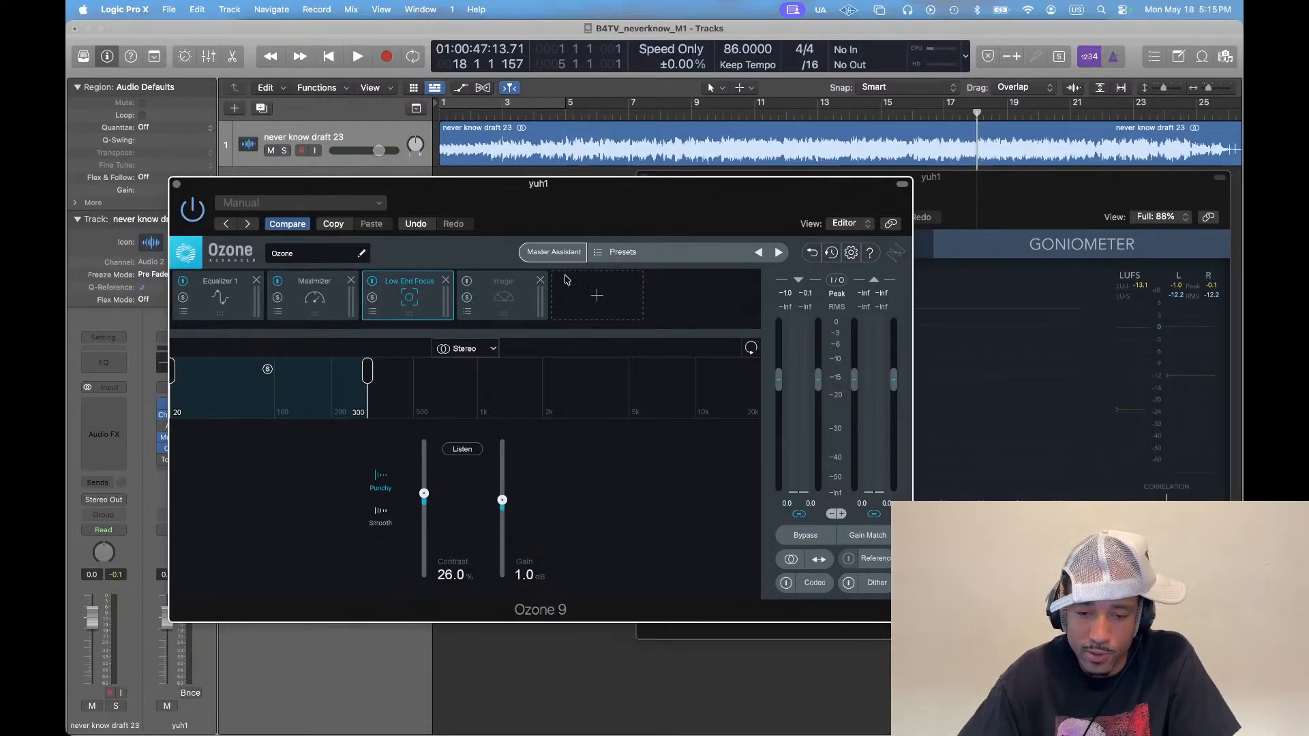
drag(577, 217, 509, 214)
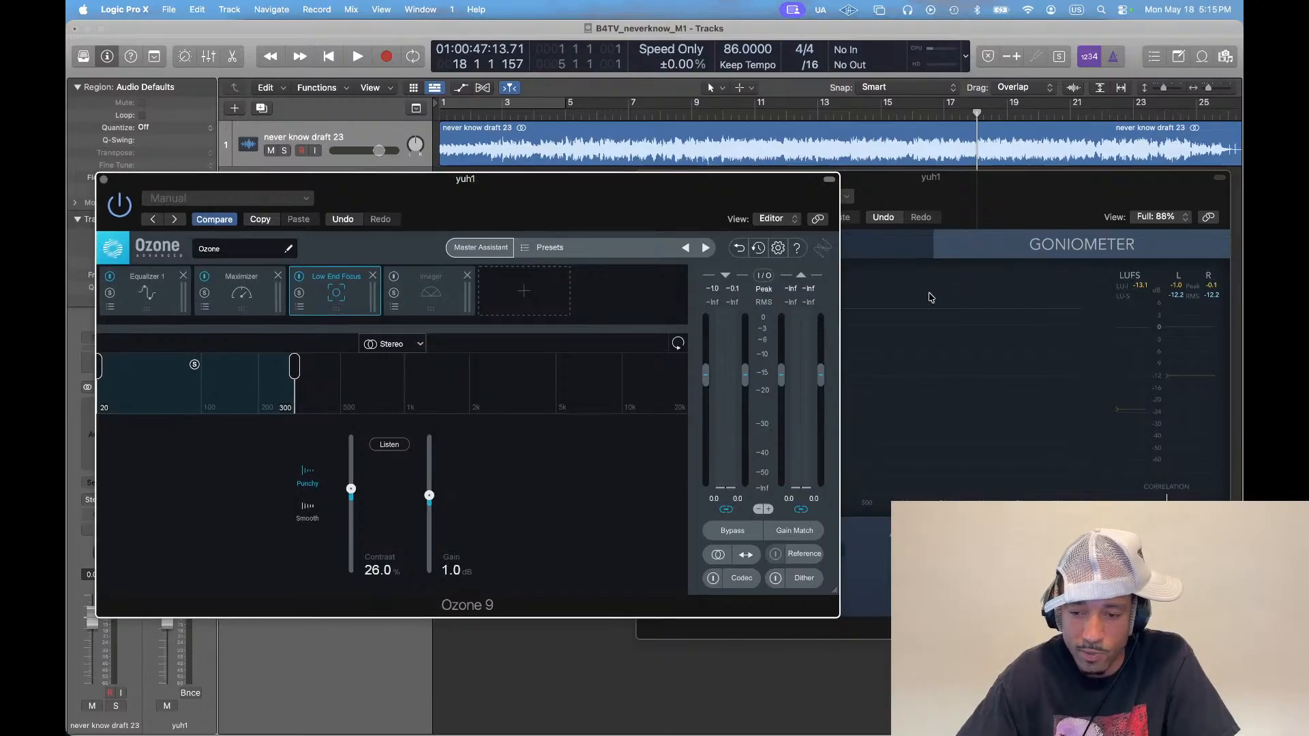
drag(1033, 208, 1035, 203)
drag(589, 188, 562, 187)
After a look at Streamlabs Desktop, resume playback in Logic Pro, shift the Ozone window aside, and open its list of addable modules
key(super+Tab)
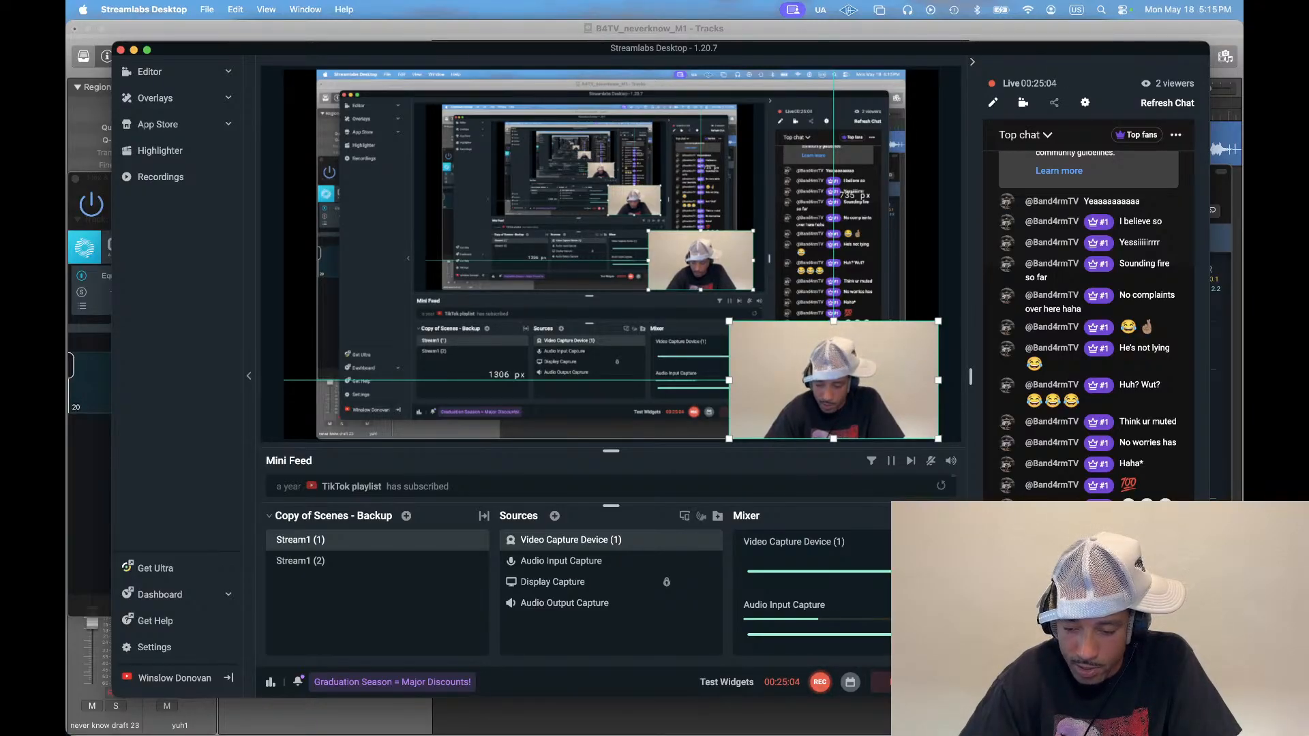
key(super+Tab)
key(space)
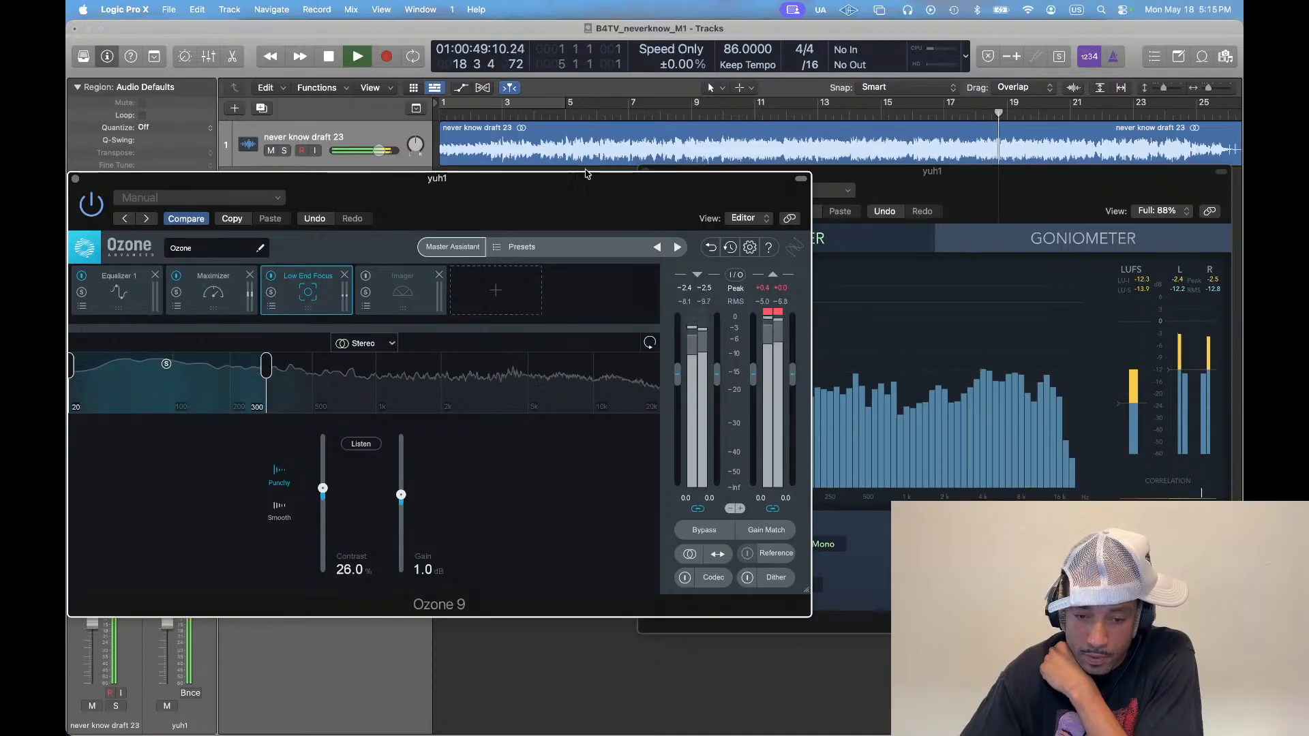
drag(561, 198, 595, 198)
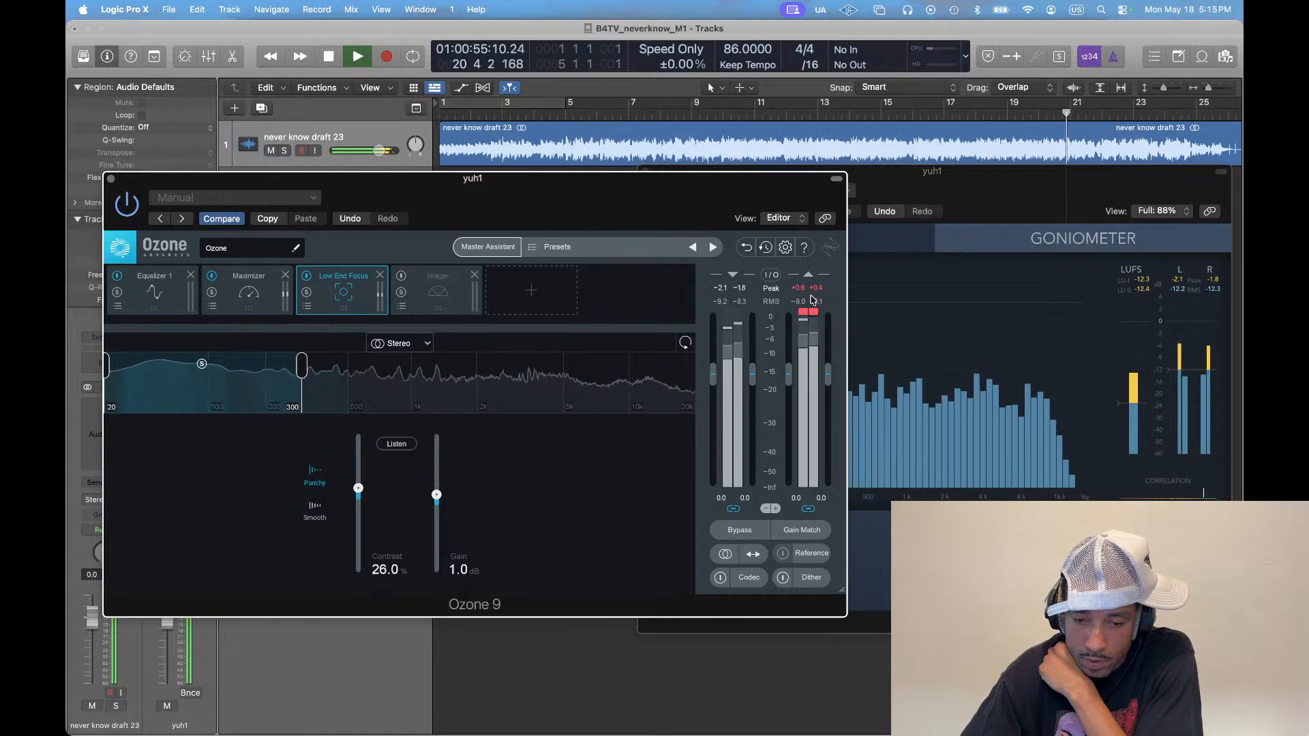
click(533, 300)
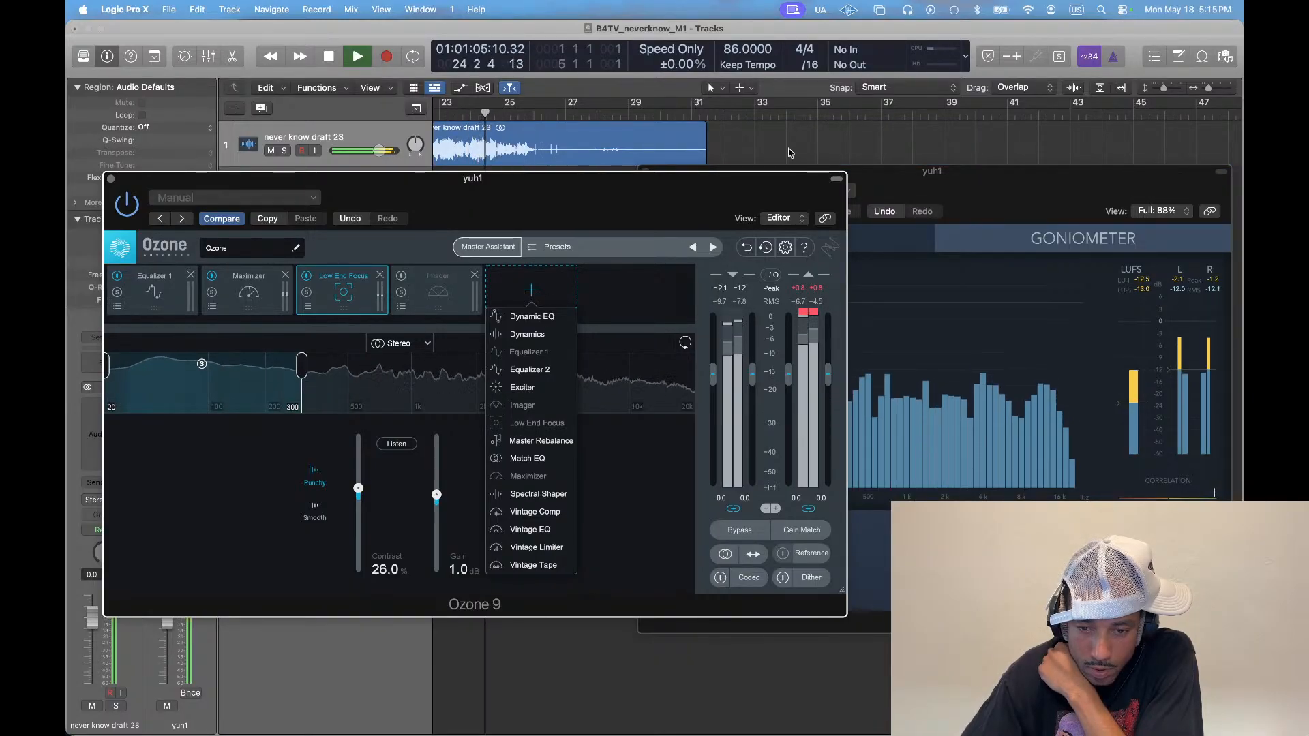
Hide the plug-in windows, restart playback and jump to about bar 13, and set a cycle range from bar 11 to bar 23
key(v)
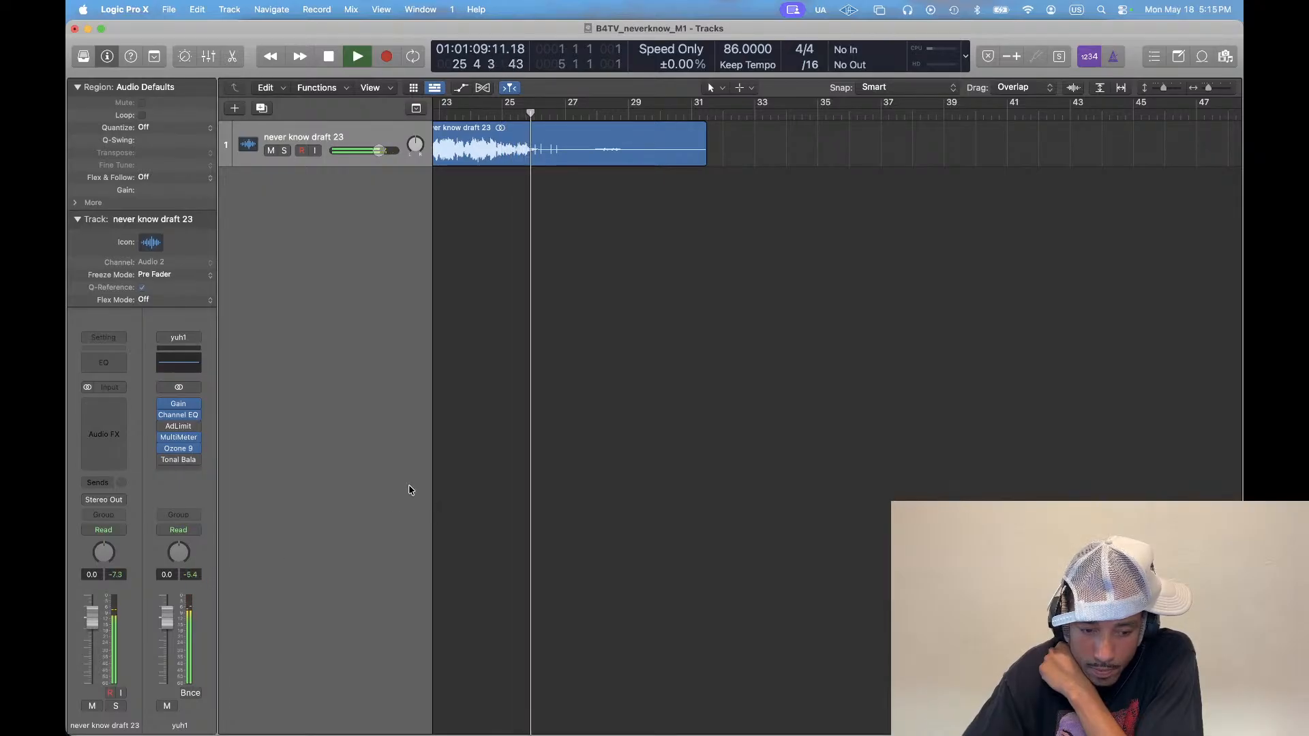
key(Return)
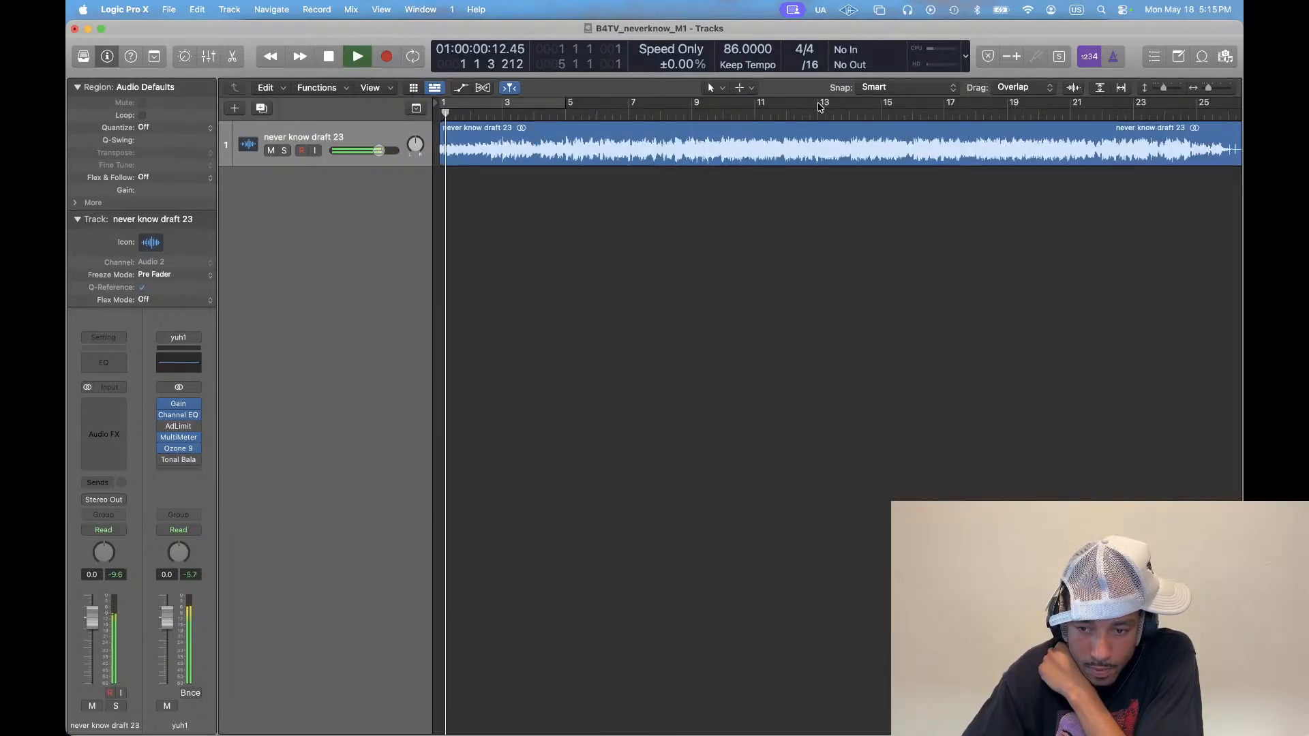
click(818, 107)
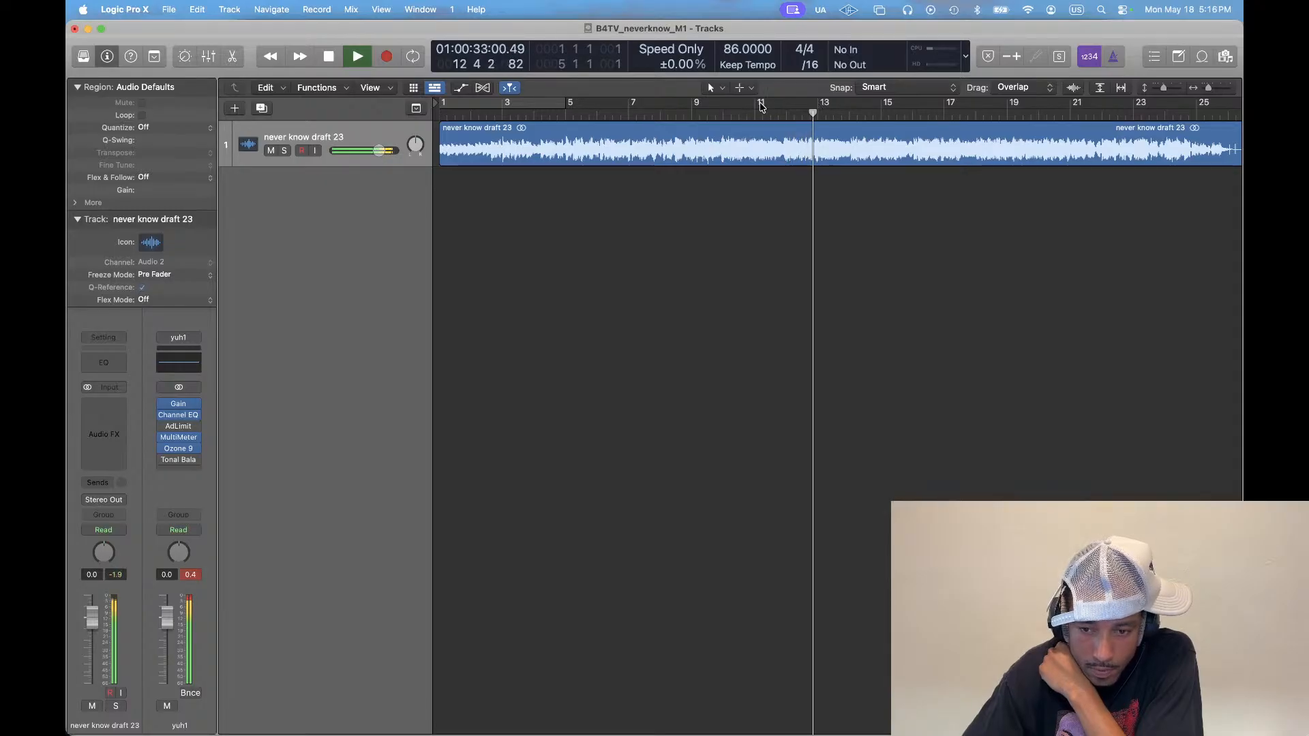
drag(761, 105, 1131, 120)
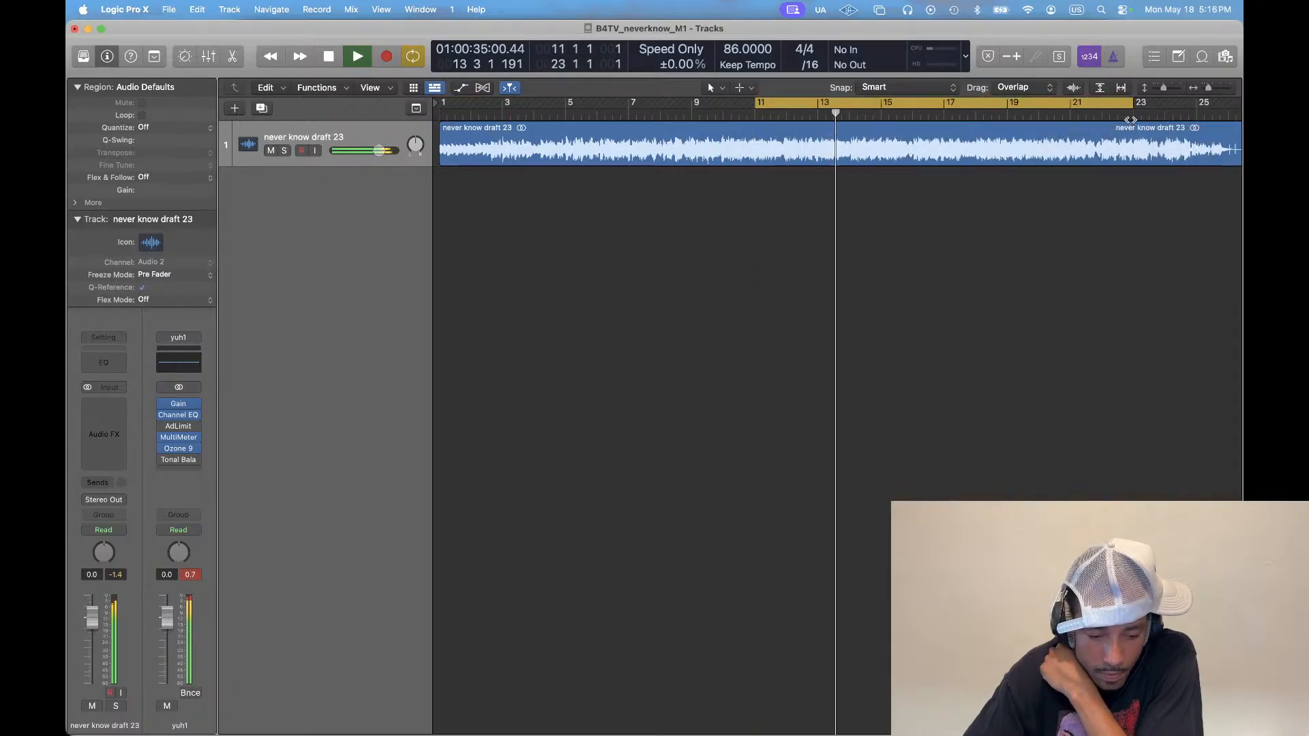
Reopen Ozone 9 on the mix bus, try out a Dynamics module at the end of its chain, stop playback, and remove the module
mouse_move(184, 431)
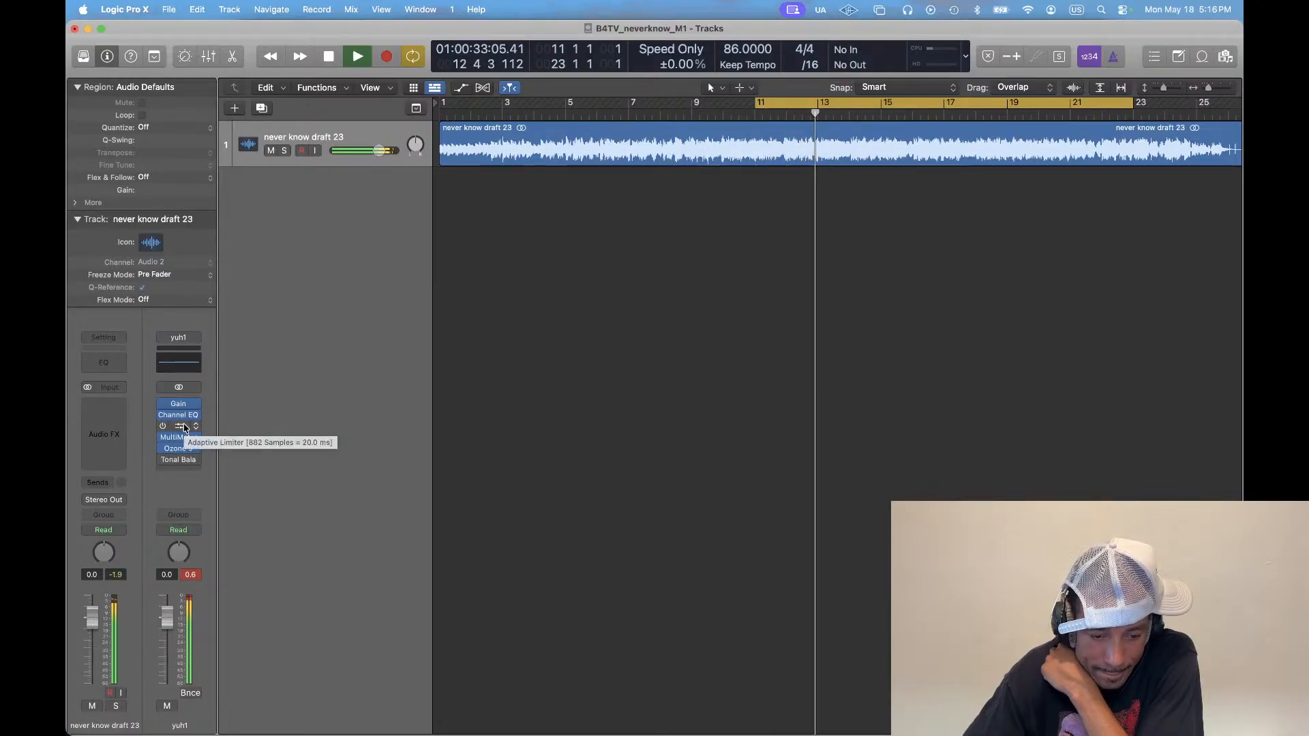
click(174, 449)
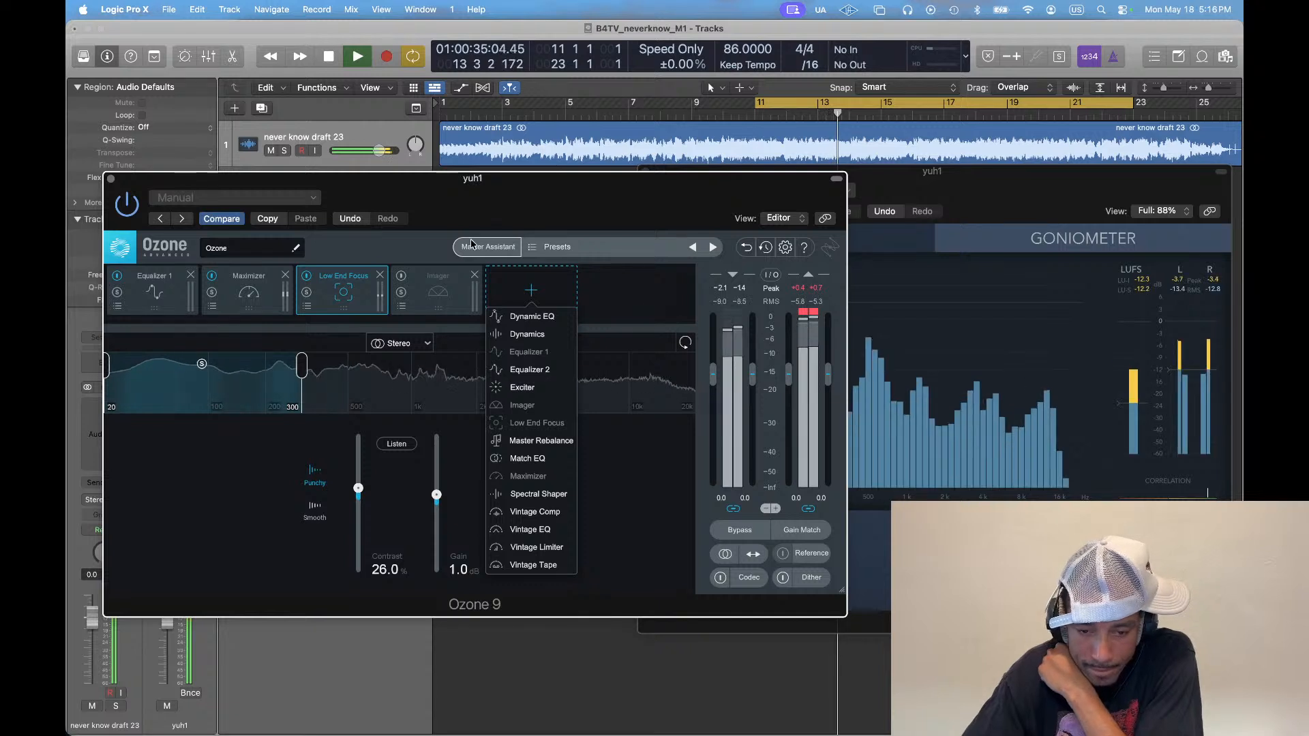
click(529, 335)
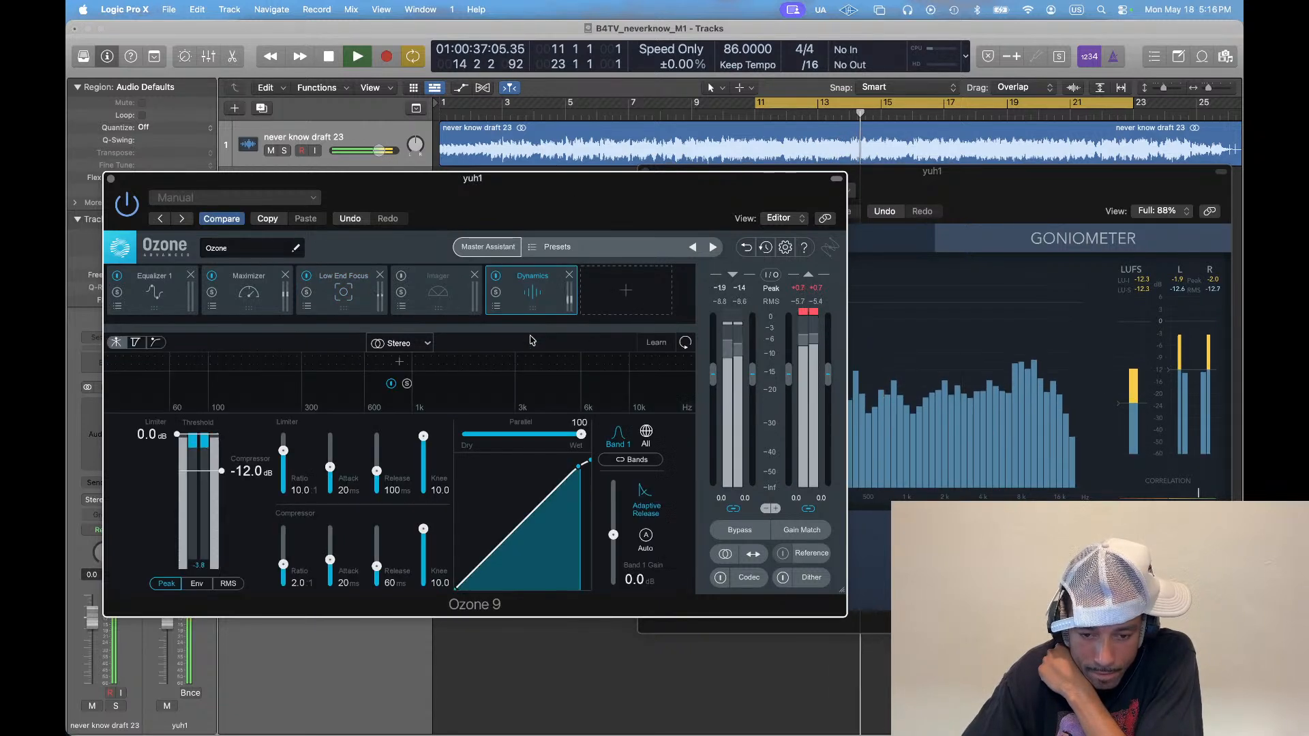
key(space)
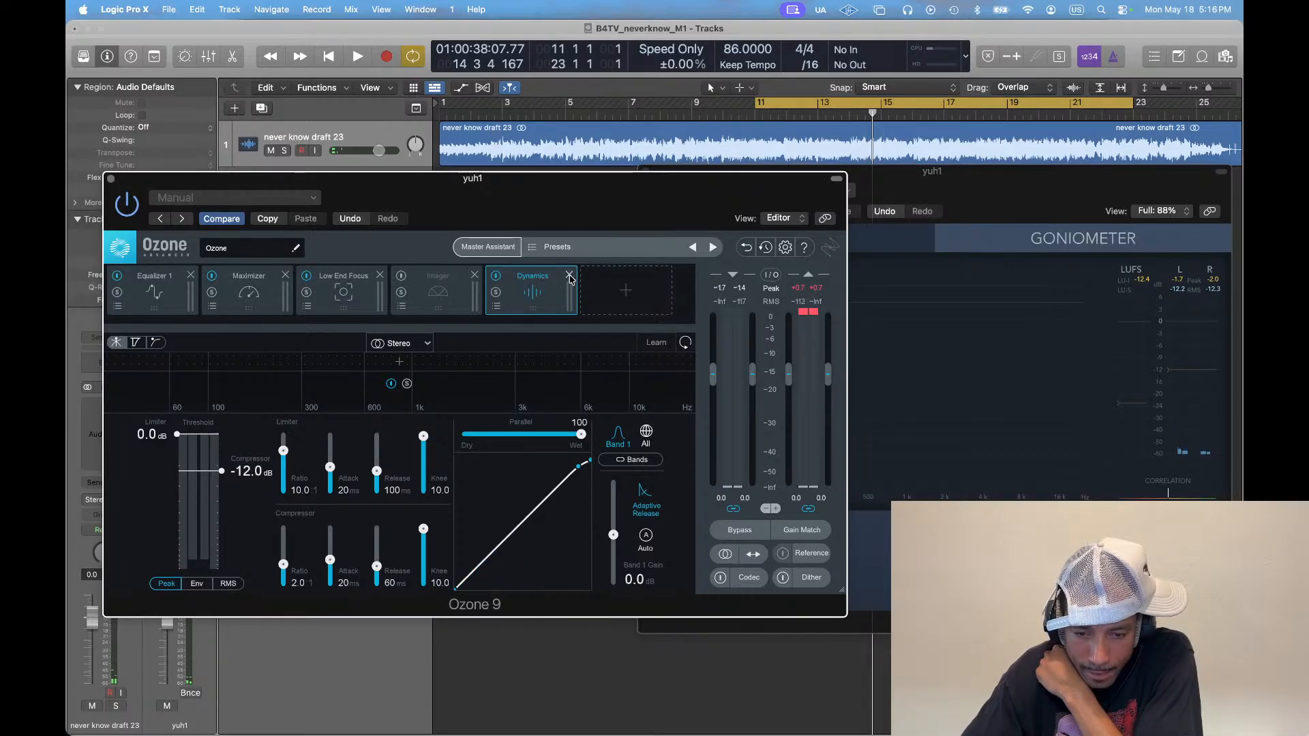
click(569, 276)
Try a Vintage Limiter module at the end of the Ozone chain and remove it again
click(529, 285)
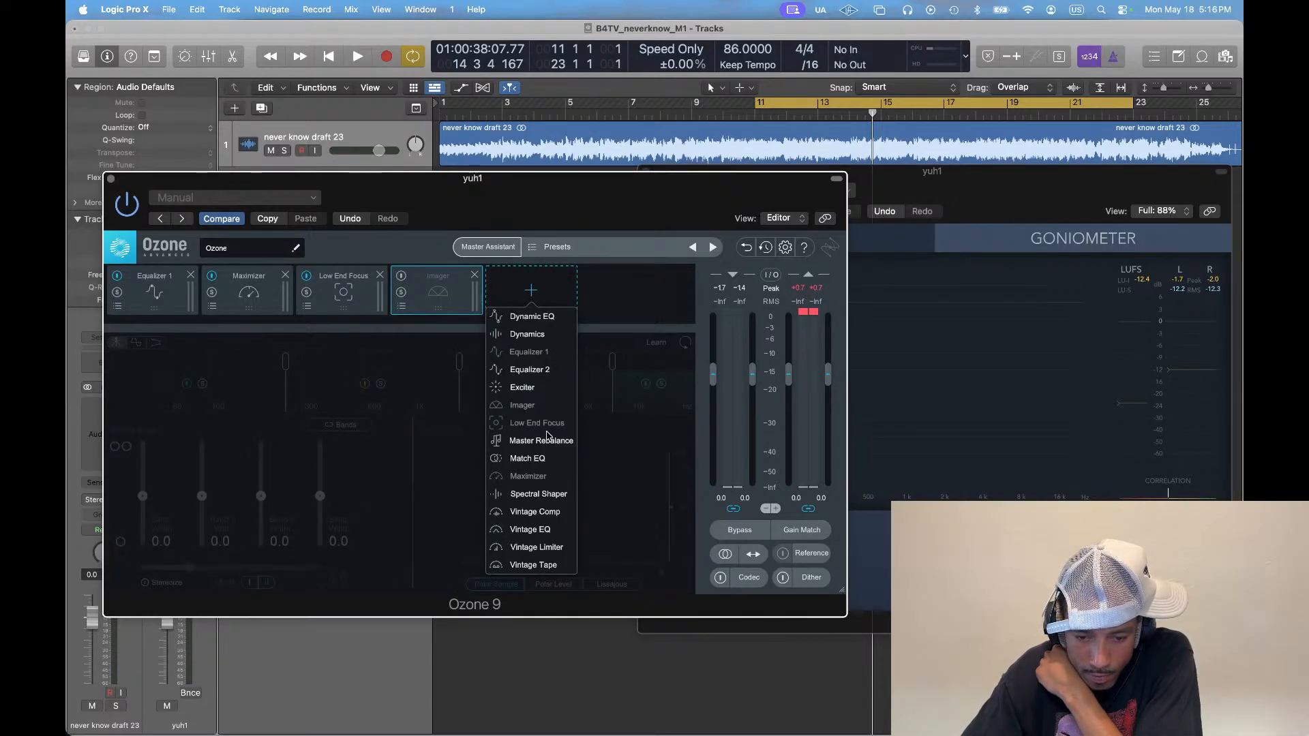
click(544, 549)
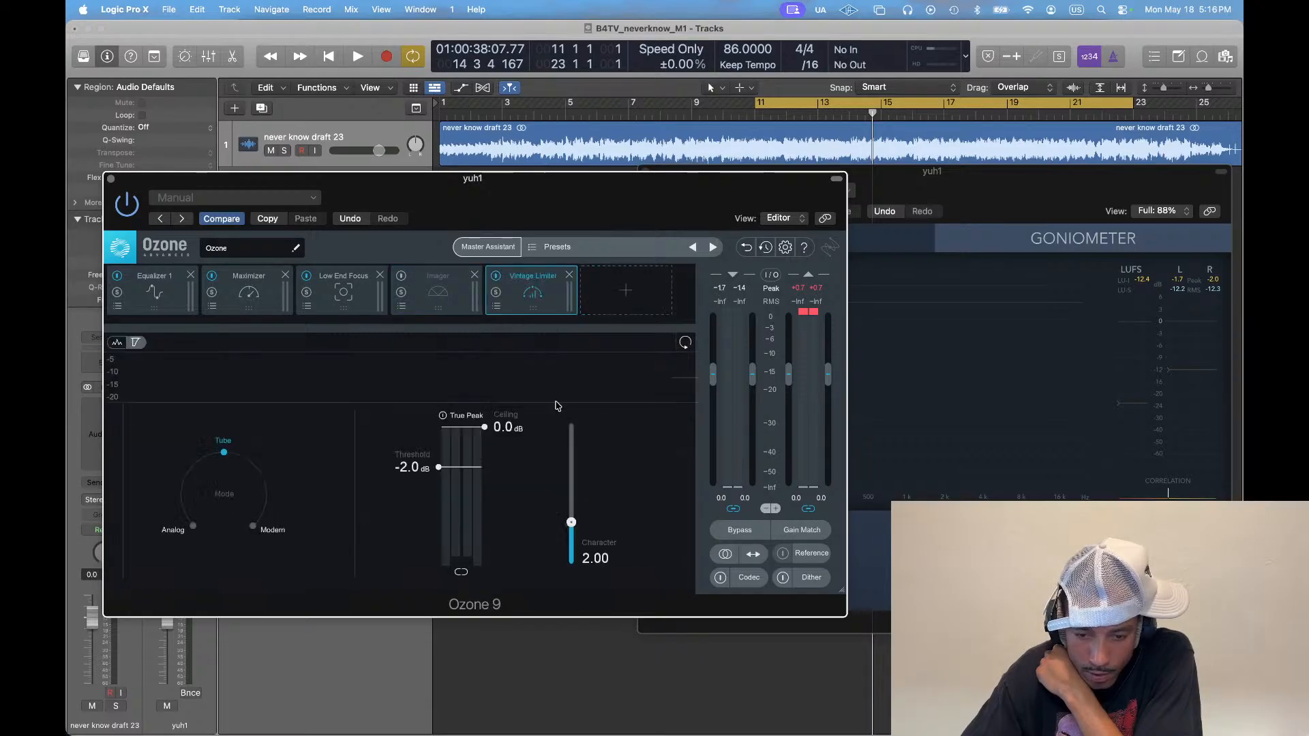
click(569, 276)
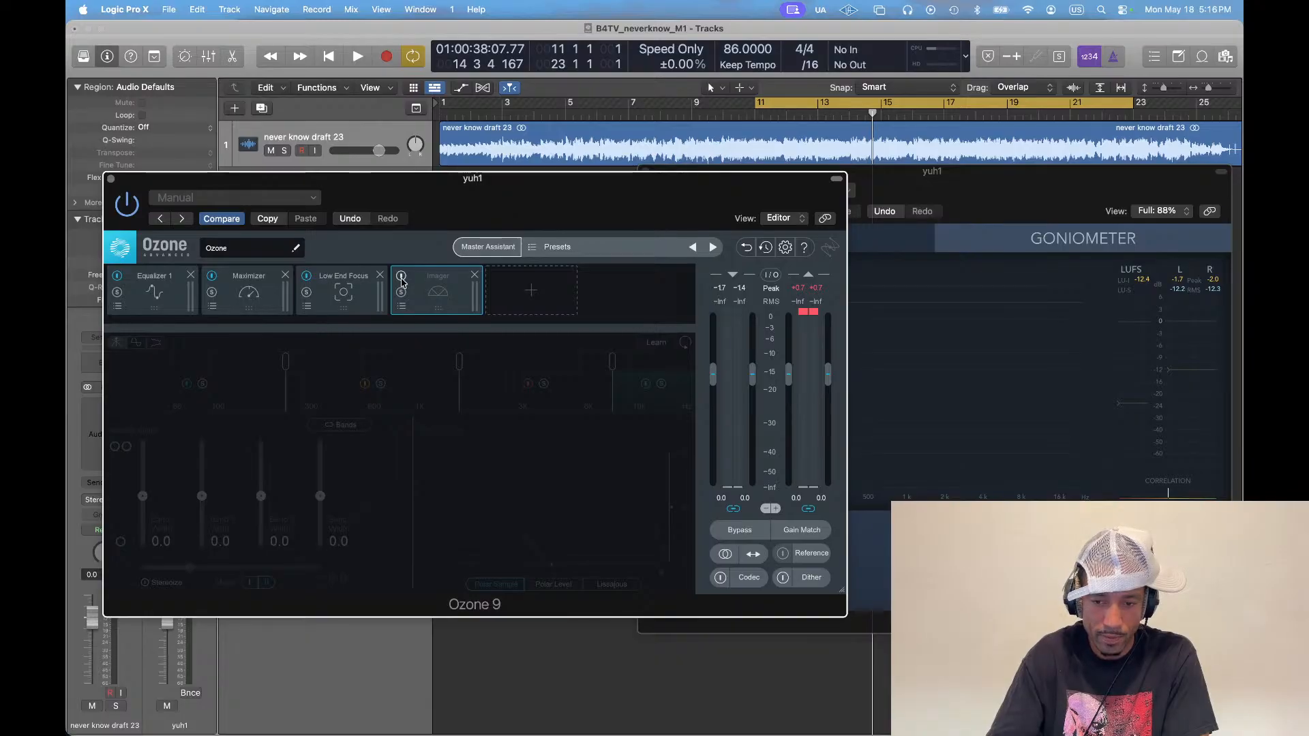
Hide the plug-in windows and reorder the bus inserts so Ozone 9, Tonal Balance, Adaptive Limiter and MultiMeter follow the Channel EQ
key(v)
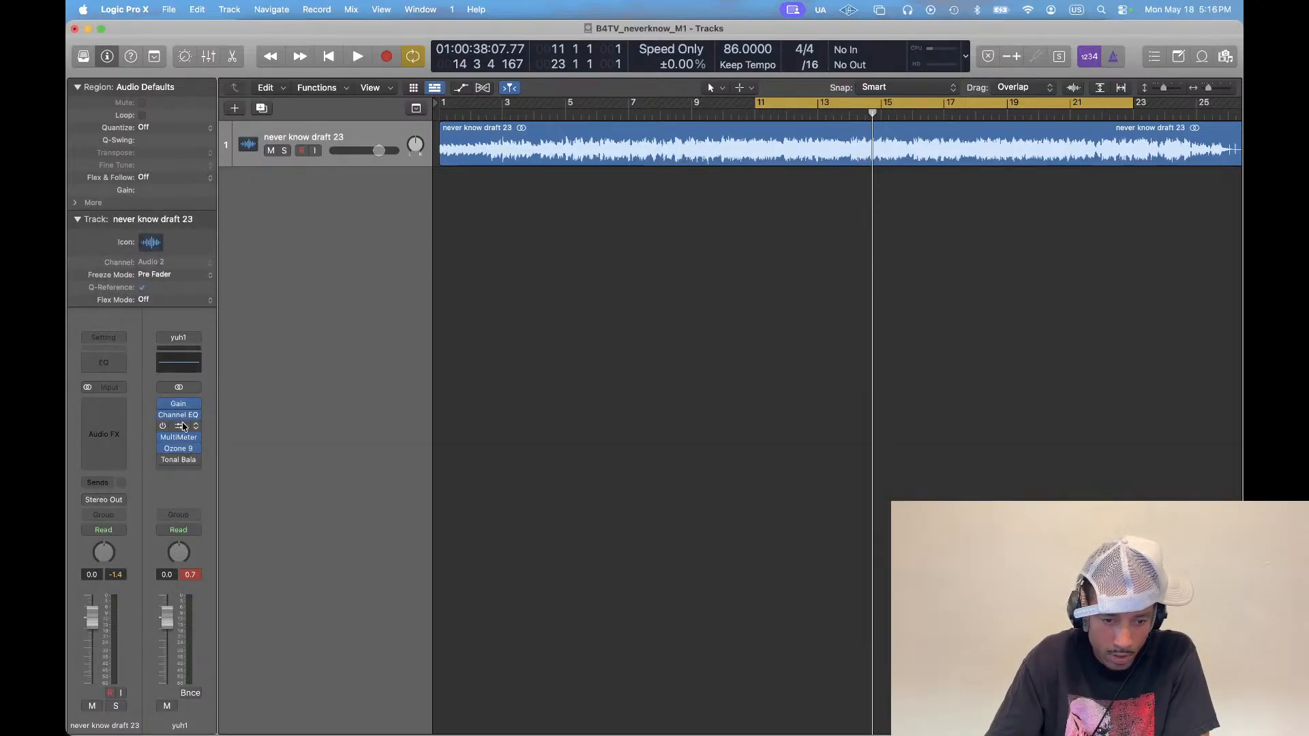
drag(182, 426, 183, 471)
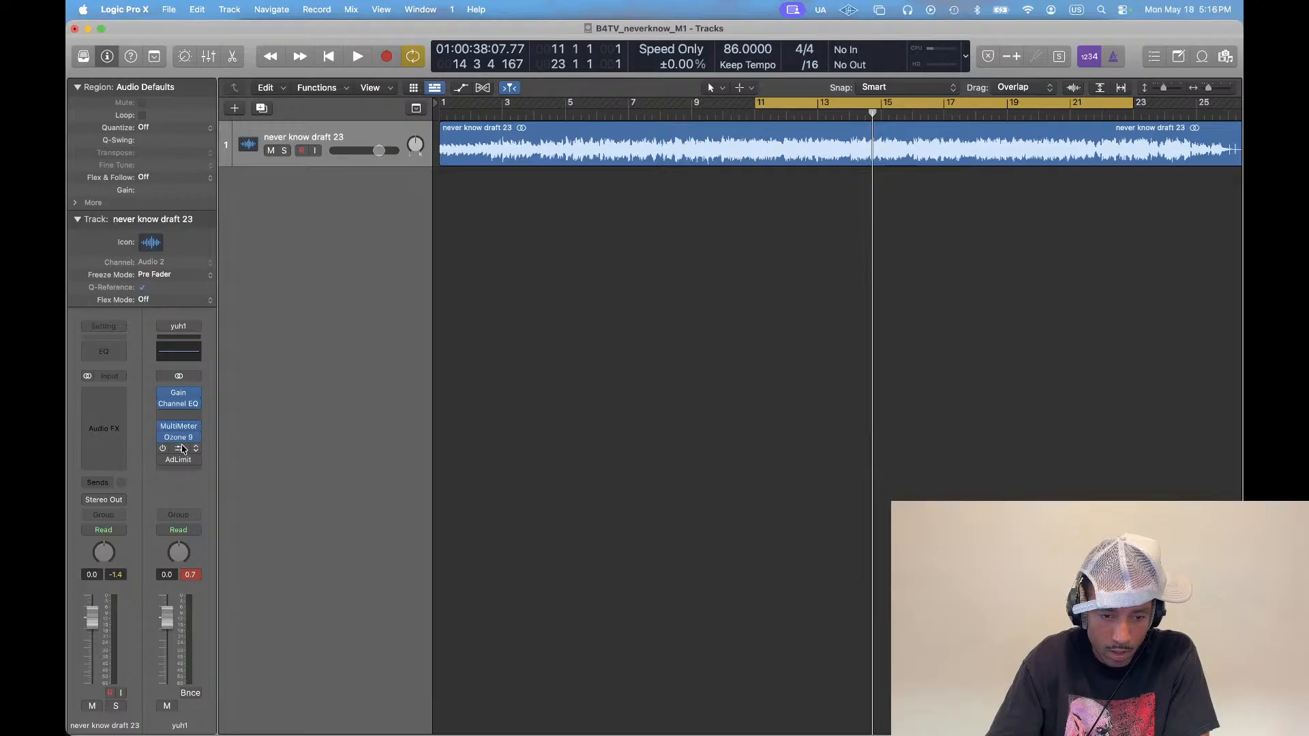
drag(179, 471, 180, 471)
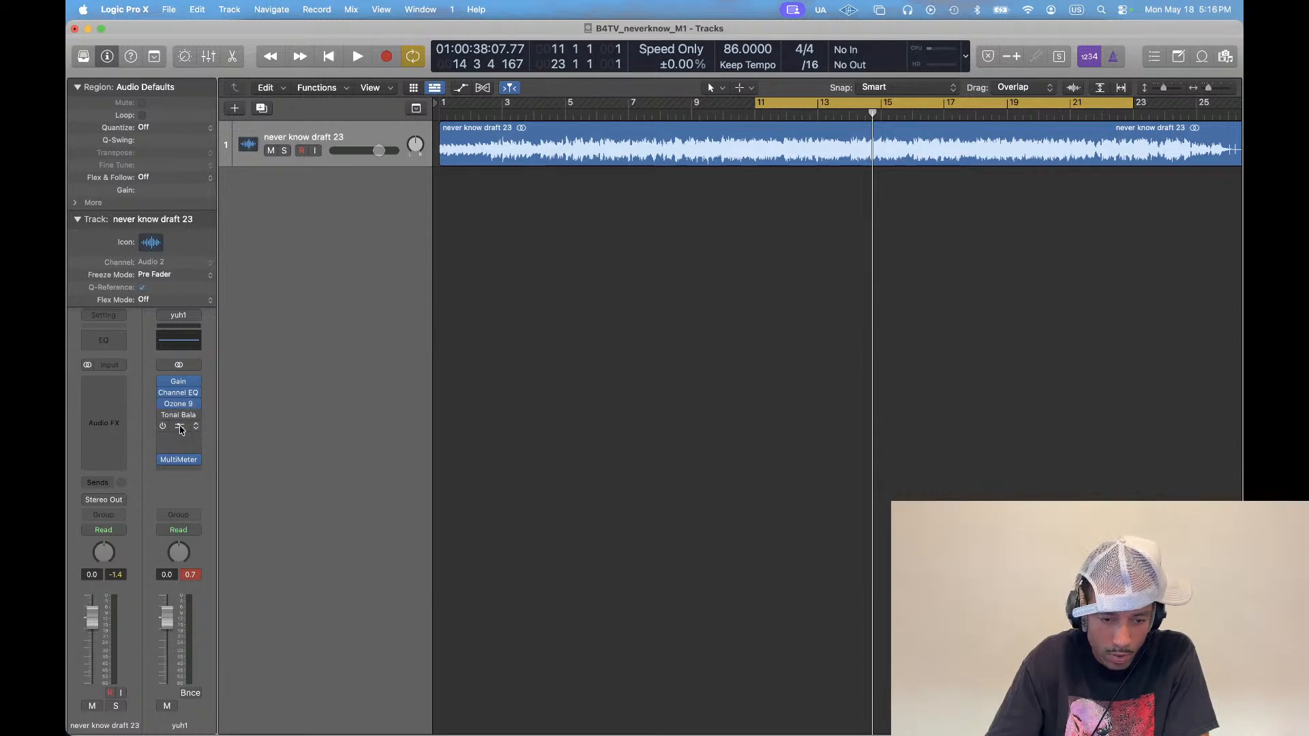
drag(185, 442, 185, 442)
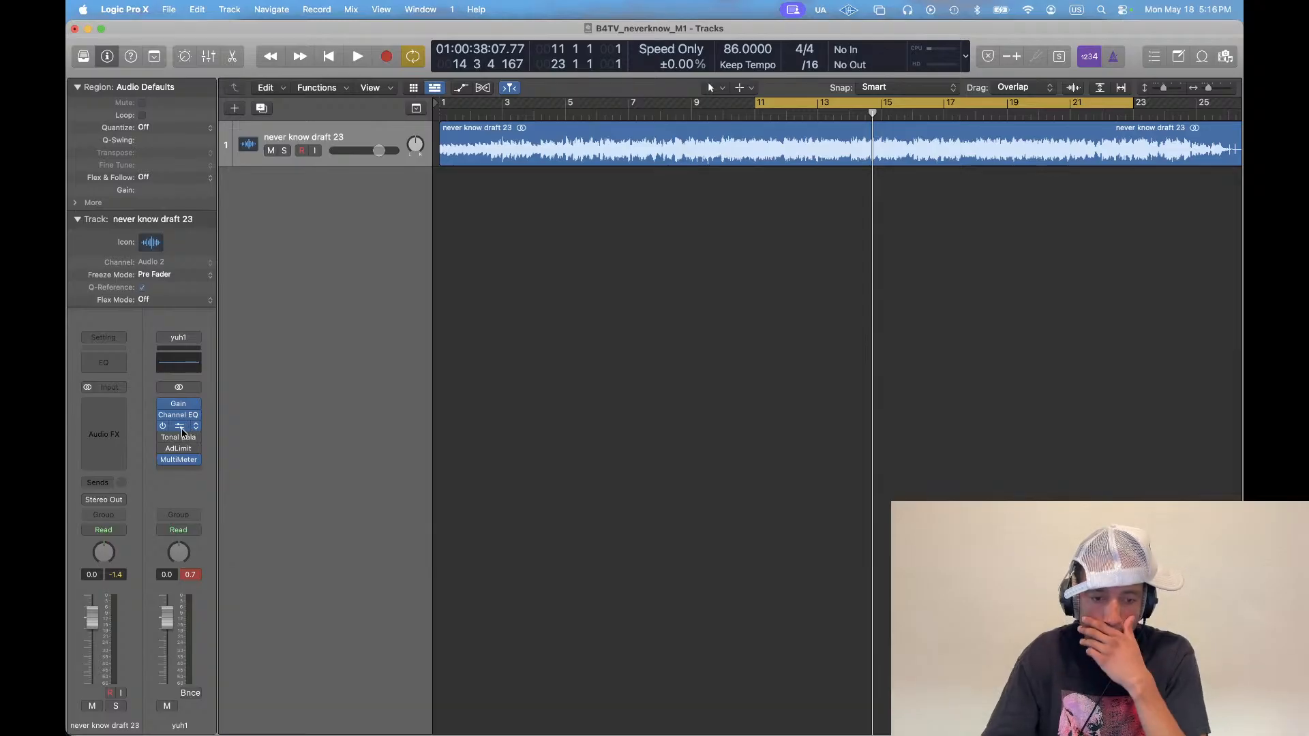
Open the Adaptive Limiter, MultiMeter and Ozone windows from the bus inserts and arrange them so their meters can be watched together
click(181, 450)
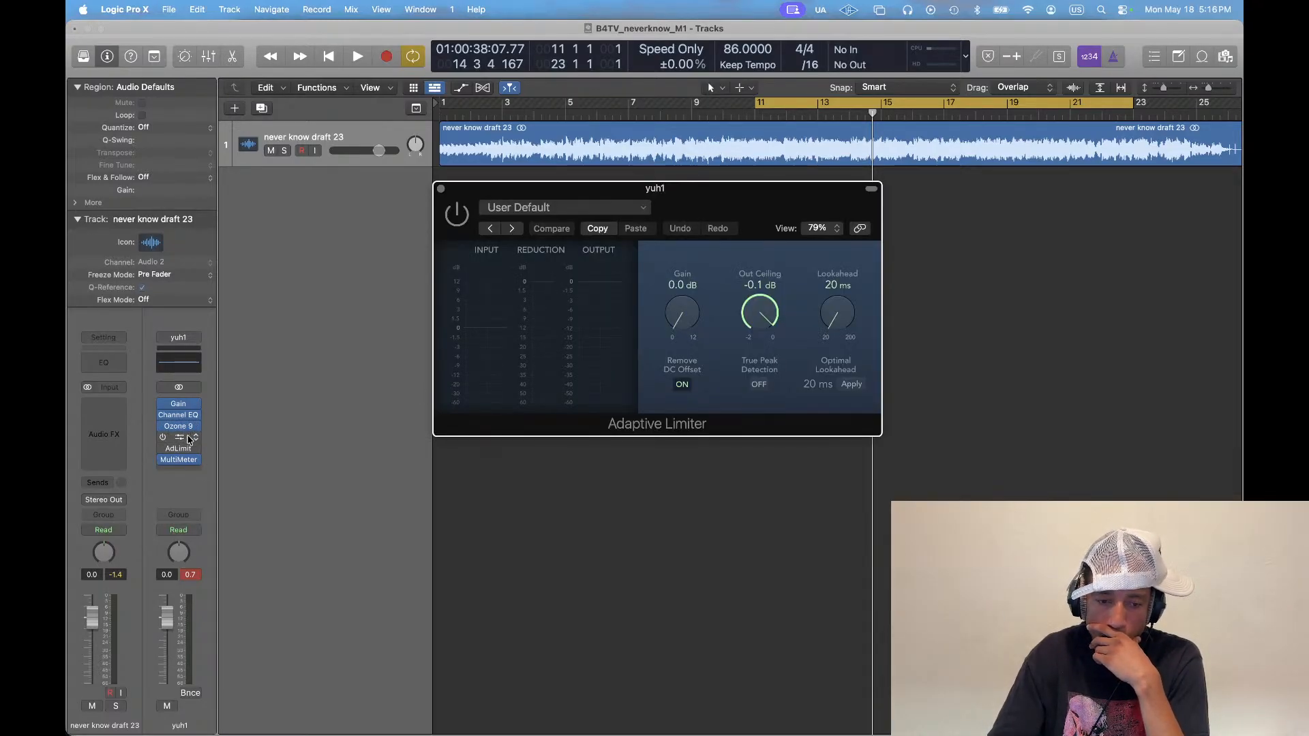
click(181, 461)
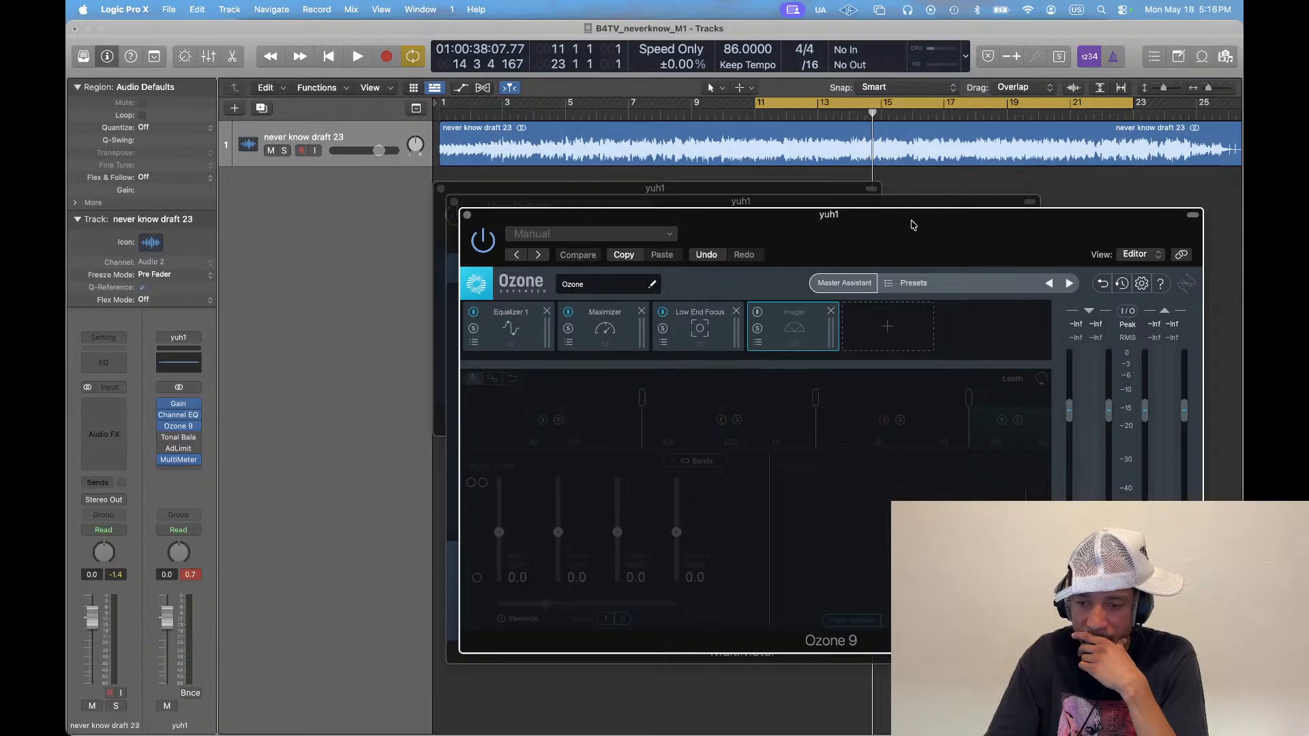
drag(913, 225, 1106, 130)
drag(554, 189, 238, 135)
Start playback of the cycle range and switch on the Adaptive Limiter after Ozone
key(space)
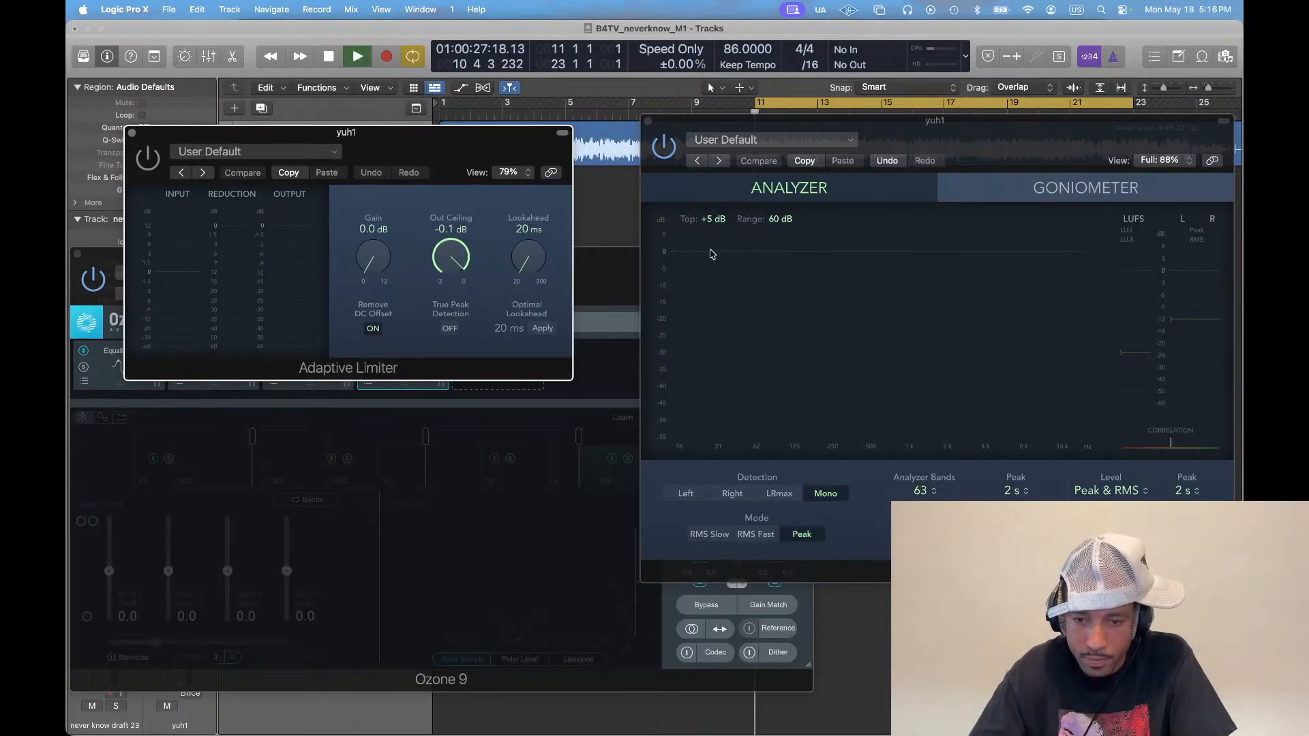
click(266, 428)
click(135, 200)
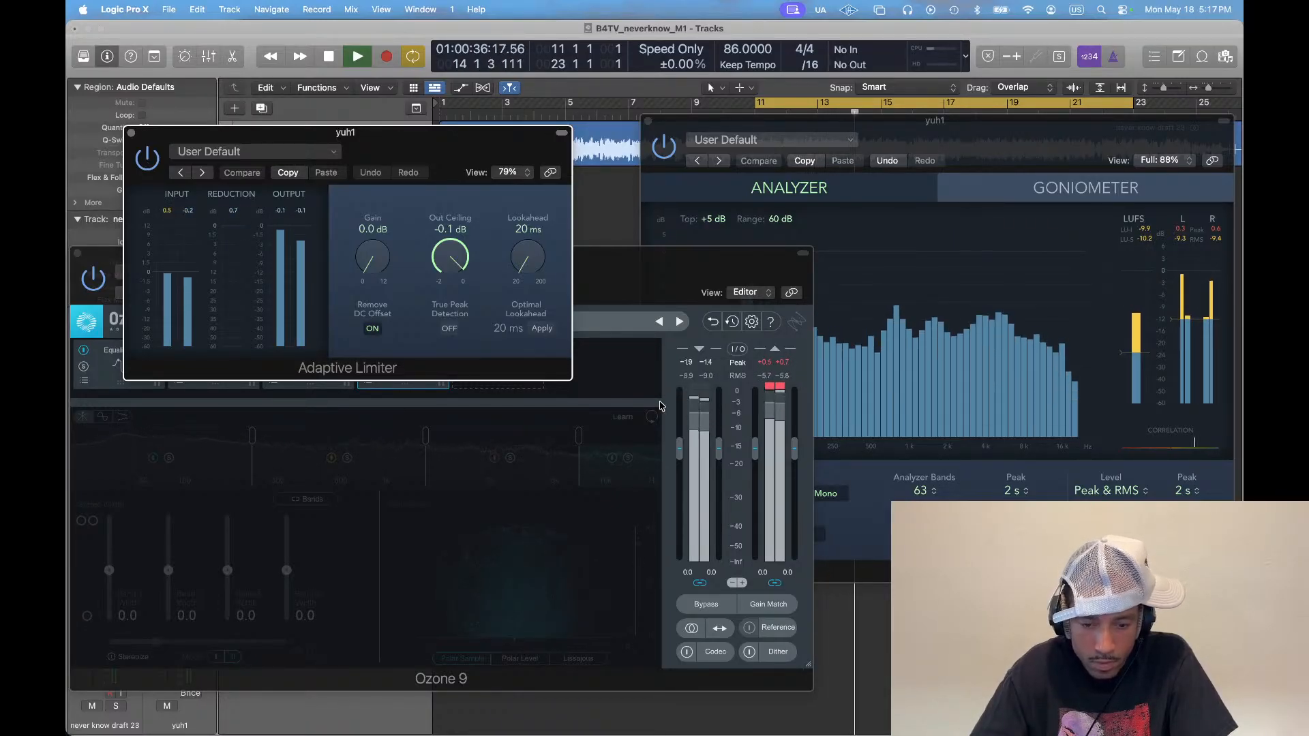
Check the limited output on the bus channel strip and the MultiMeter, then stop playback and look at the live chat in Streamlabs Desktop
key(v)
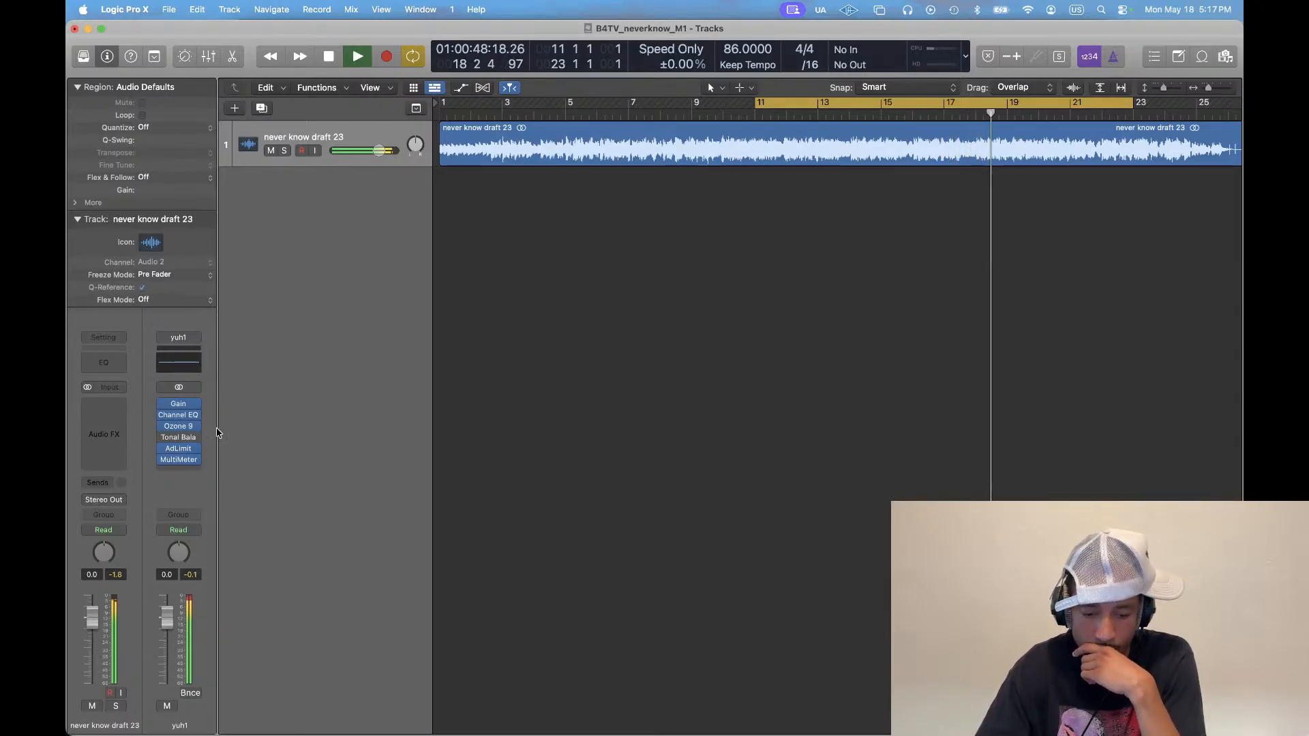
key(v)
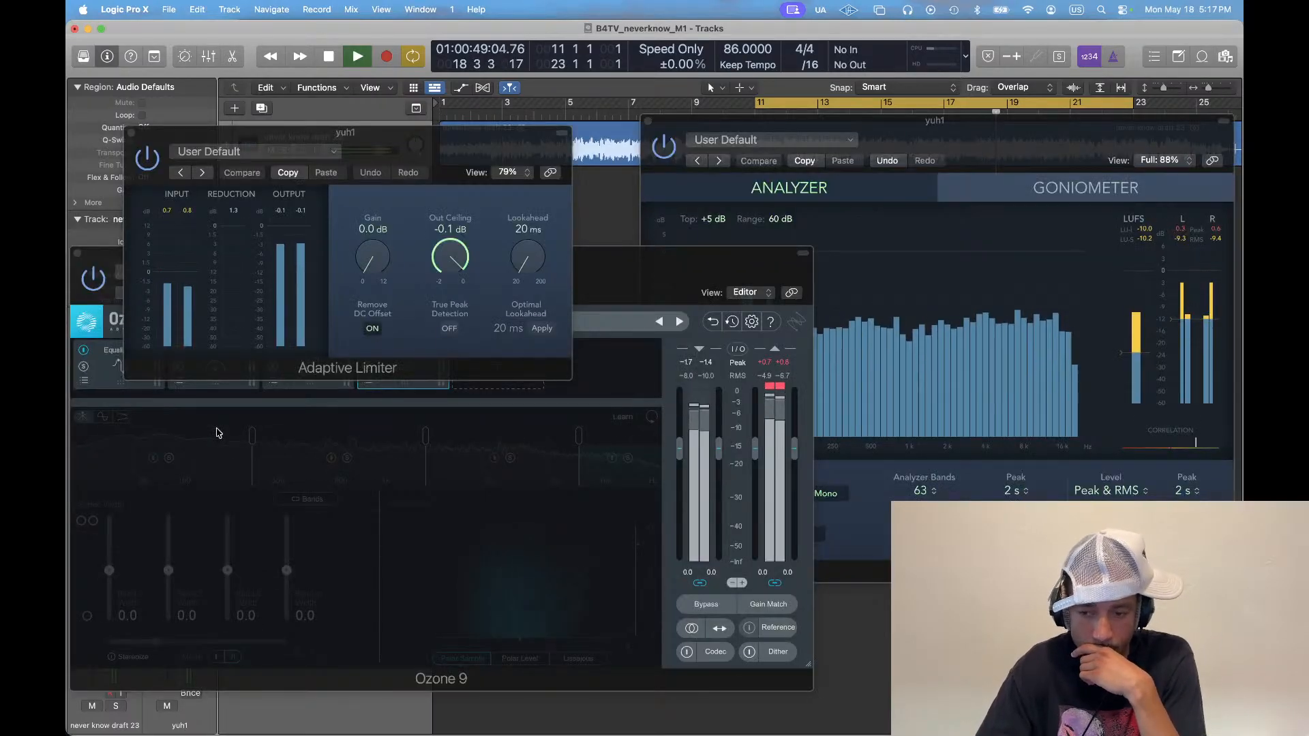
click(1135, 278)
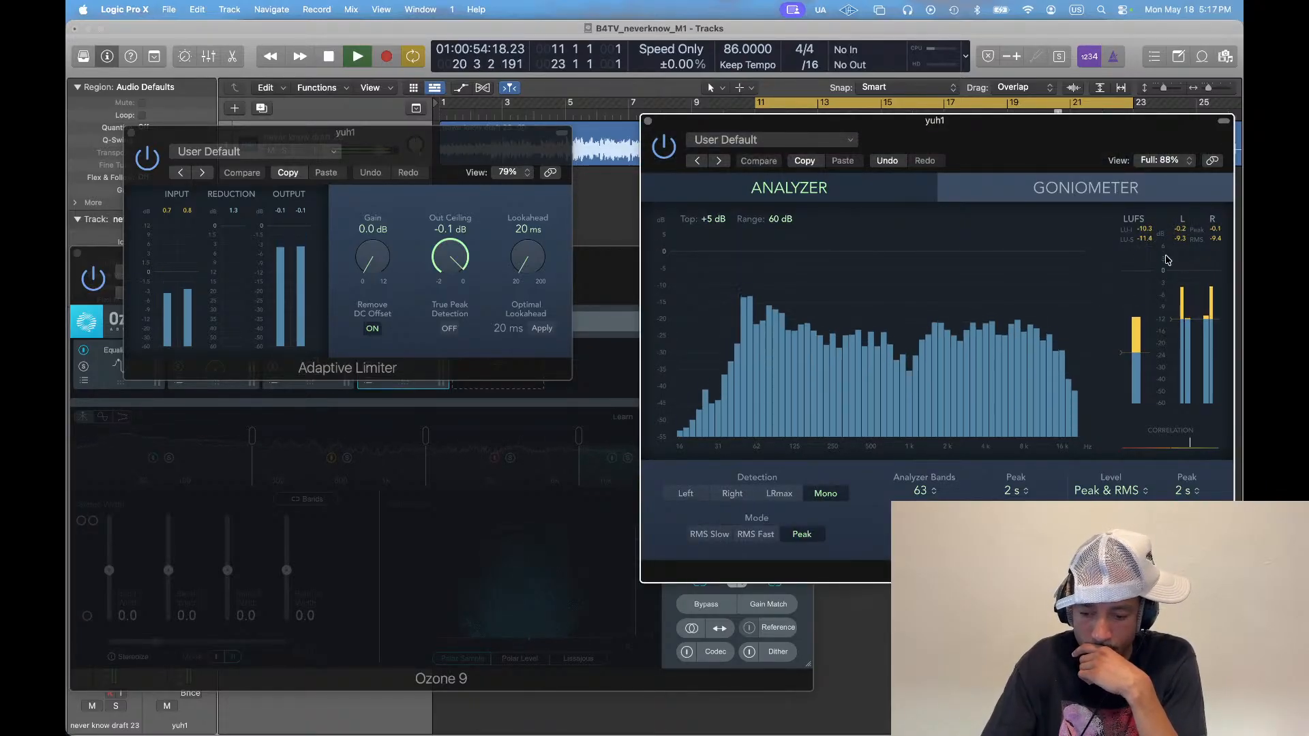
key(XF86AudioLowerVolume)
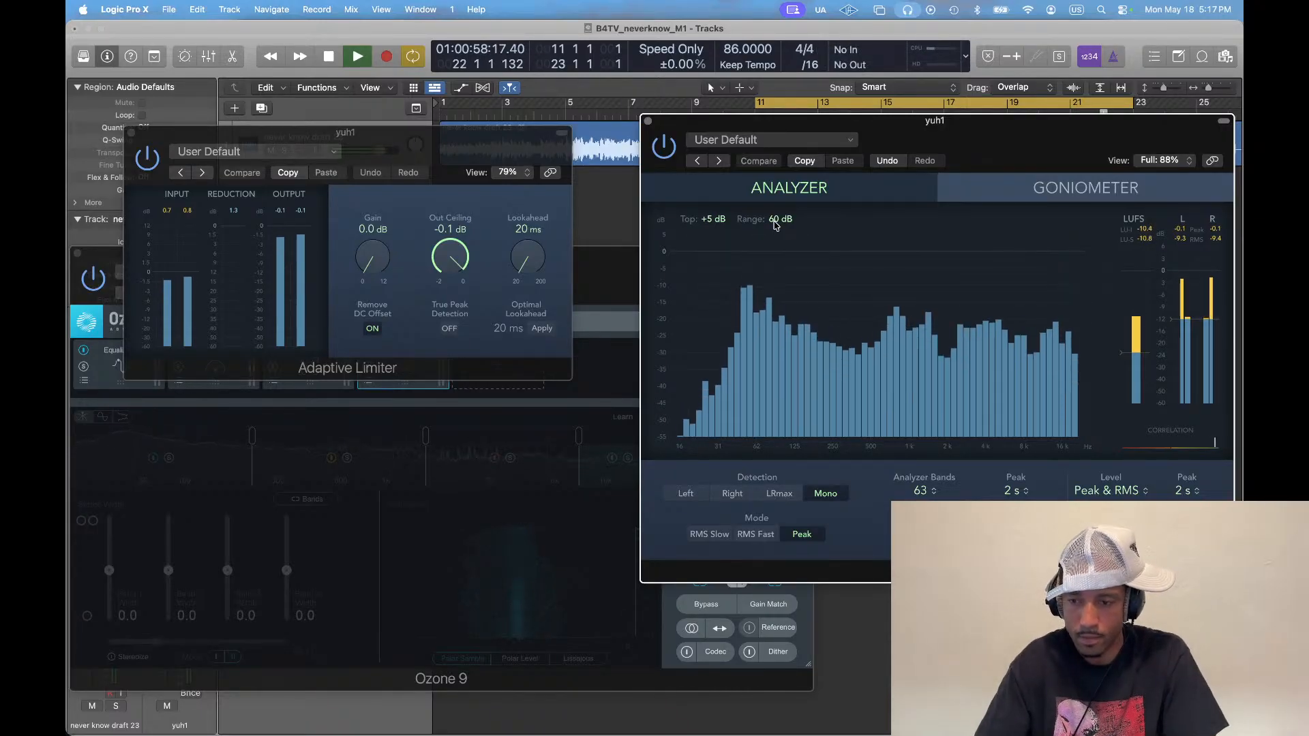
key(space)
key(super+Tab)
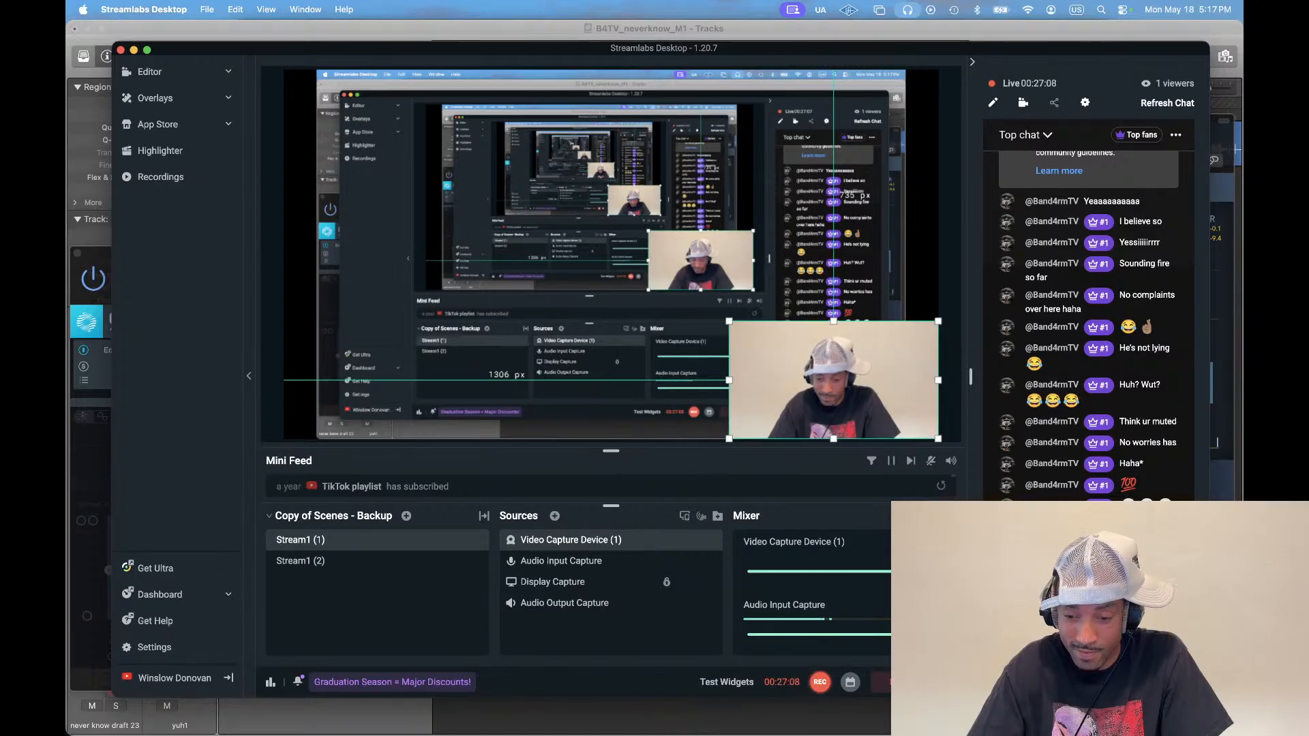
key(super+Tab)
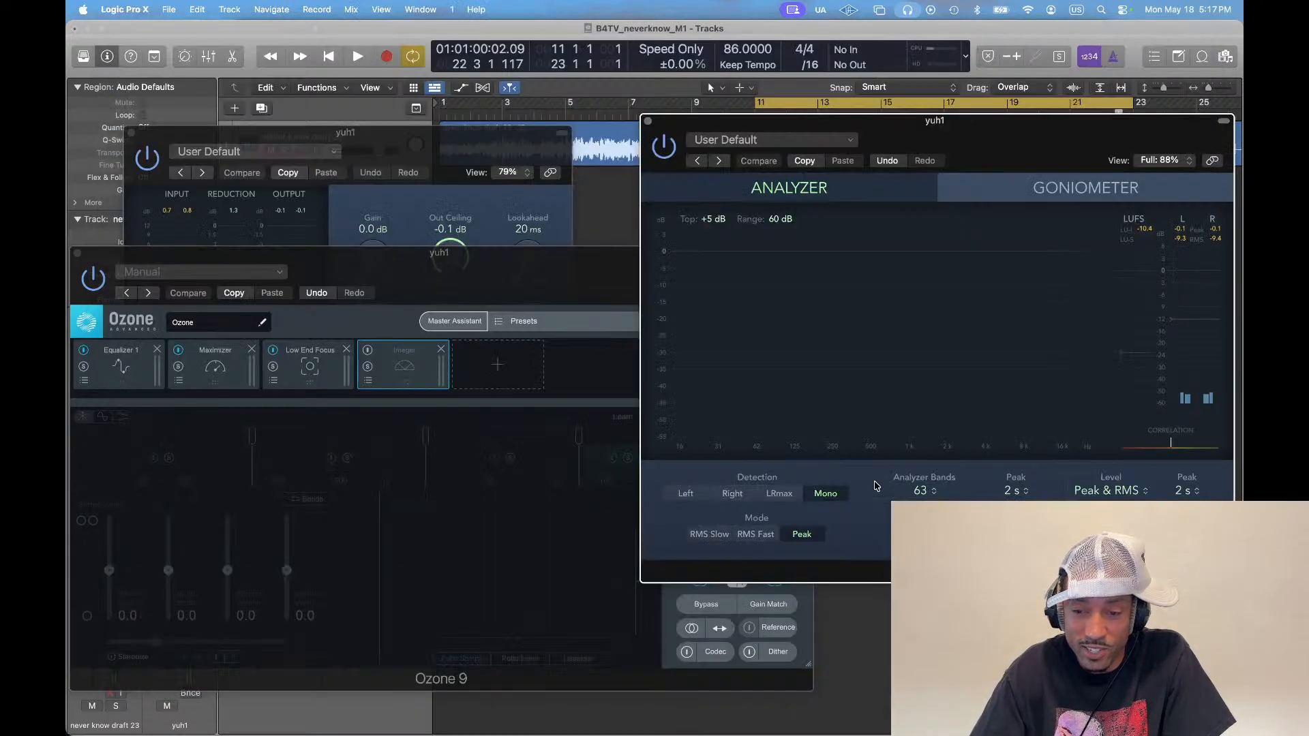
Rearrange the Ozone, Adaptive Limiter and MultiMeter windows so that each shows its meters more clearly
drag(488, 279, 505, 271)
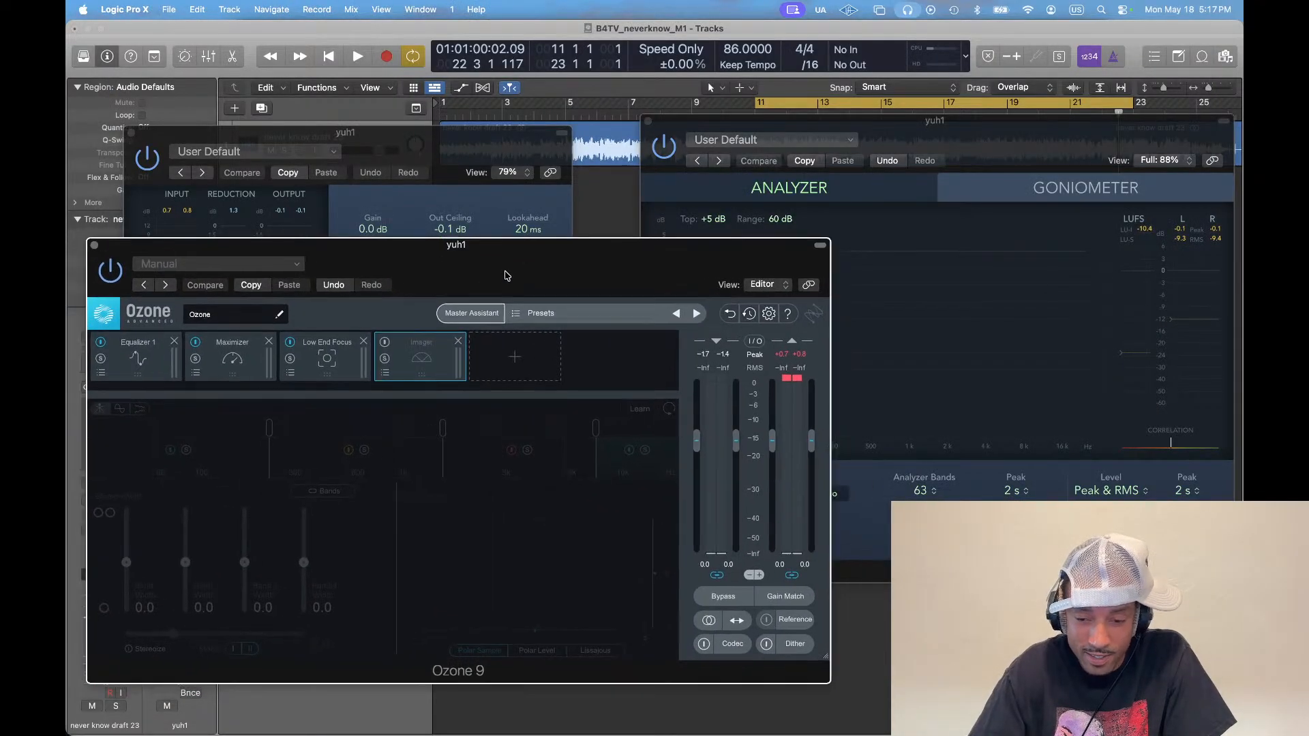
drag(418, 150, 435, 149)
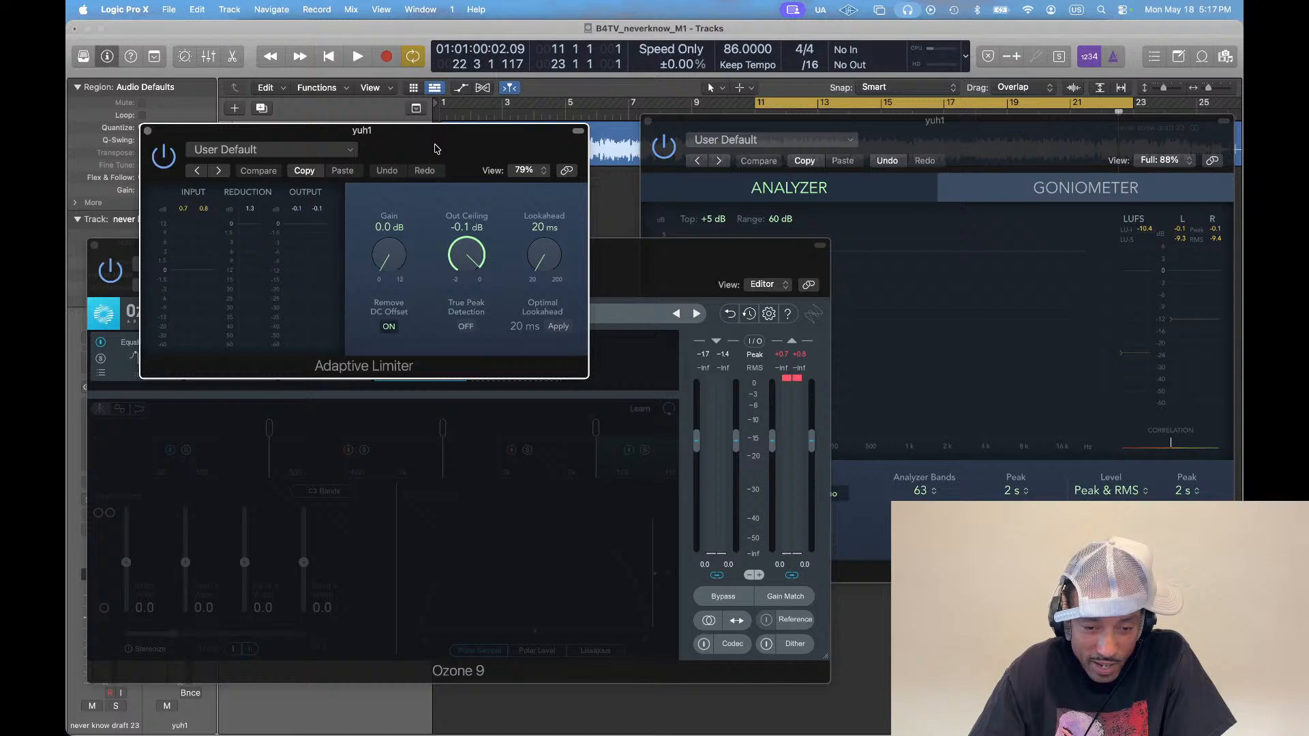
click(600, 333)
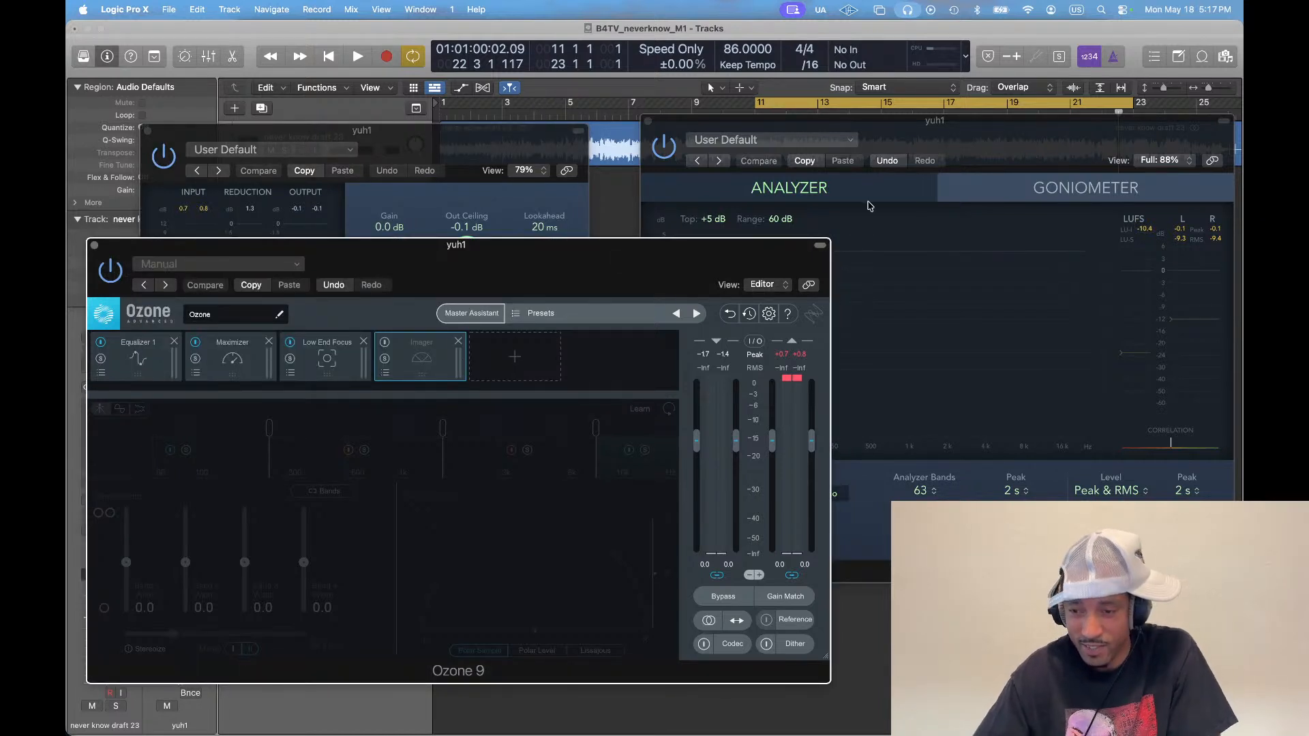
drag(1009, 158, 974, 149)
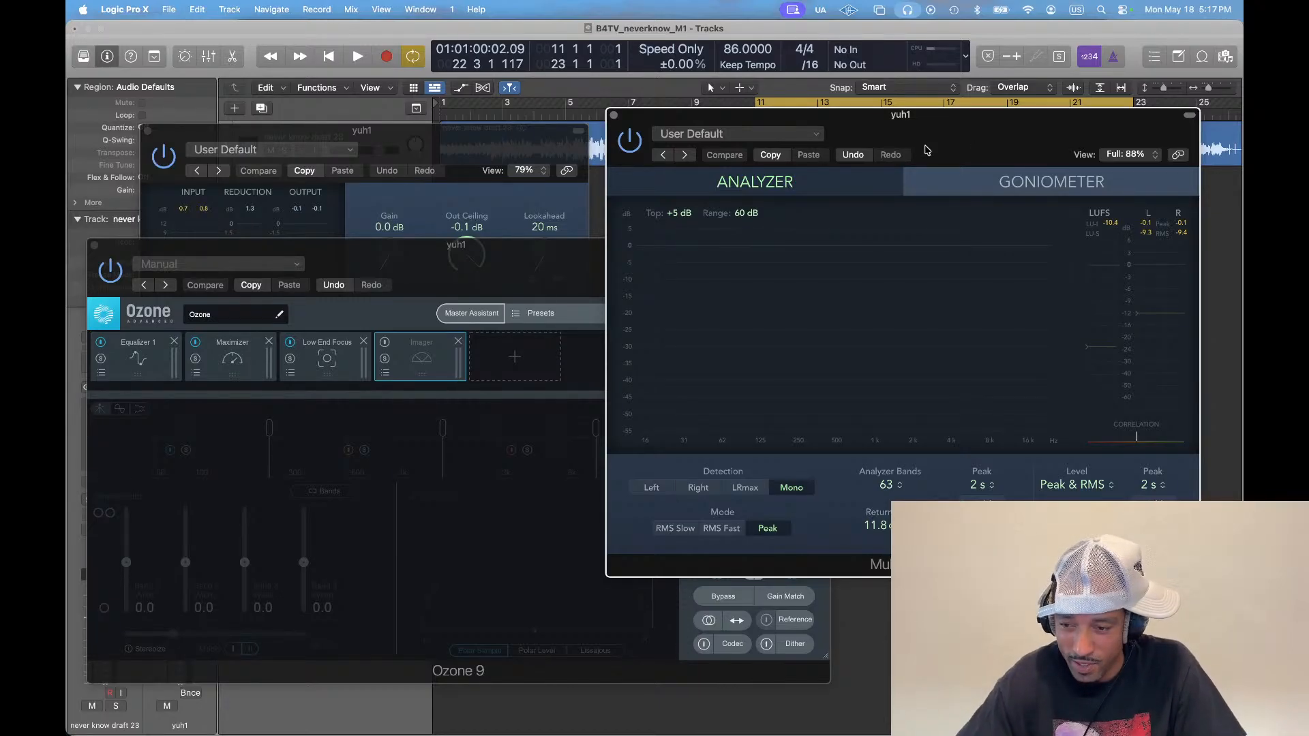
drag(940, 134, 910, 132)
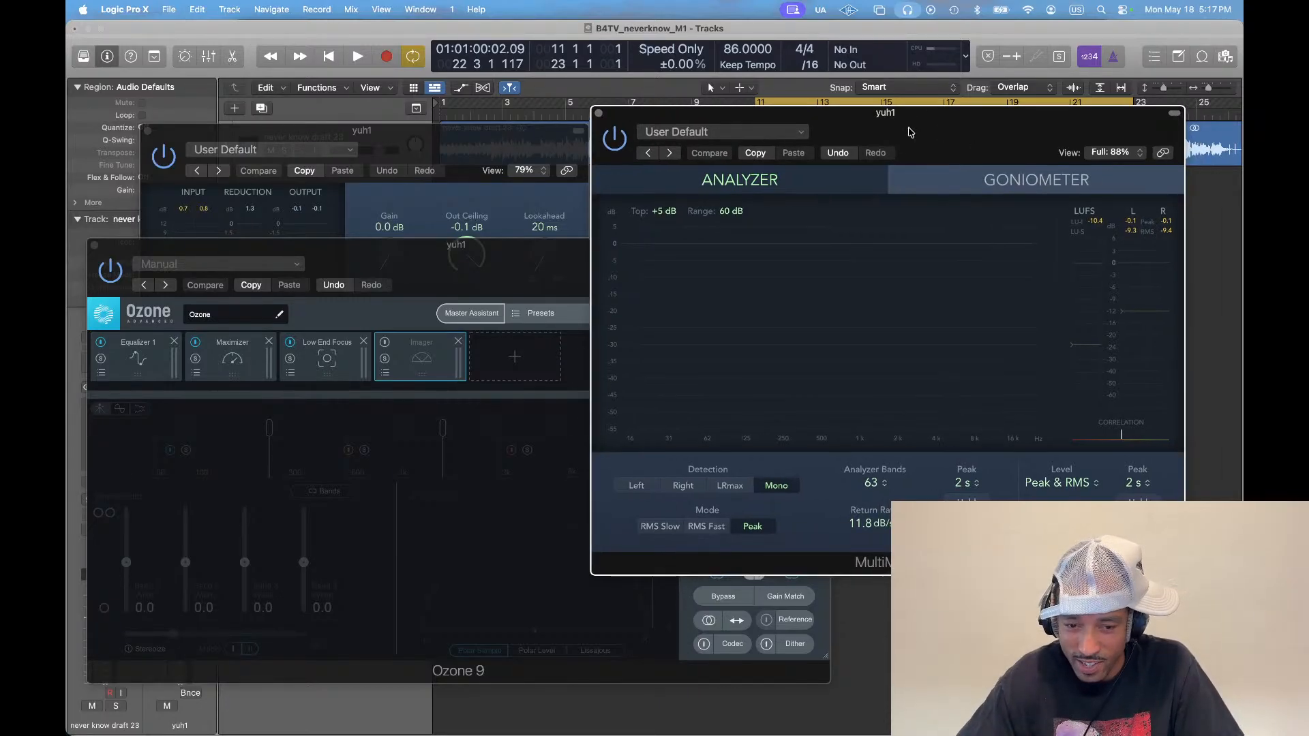
Switch the MultiMeter to its Goniometer view and play part of the cycle to check the stereo image and loudness
click(1033, 170)
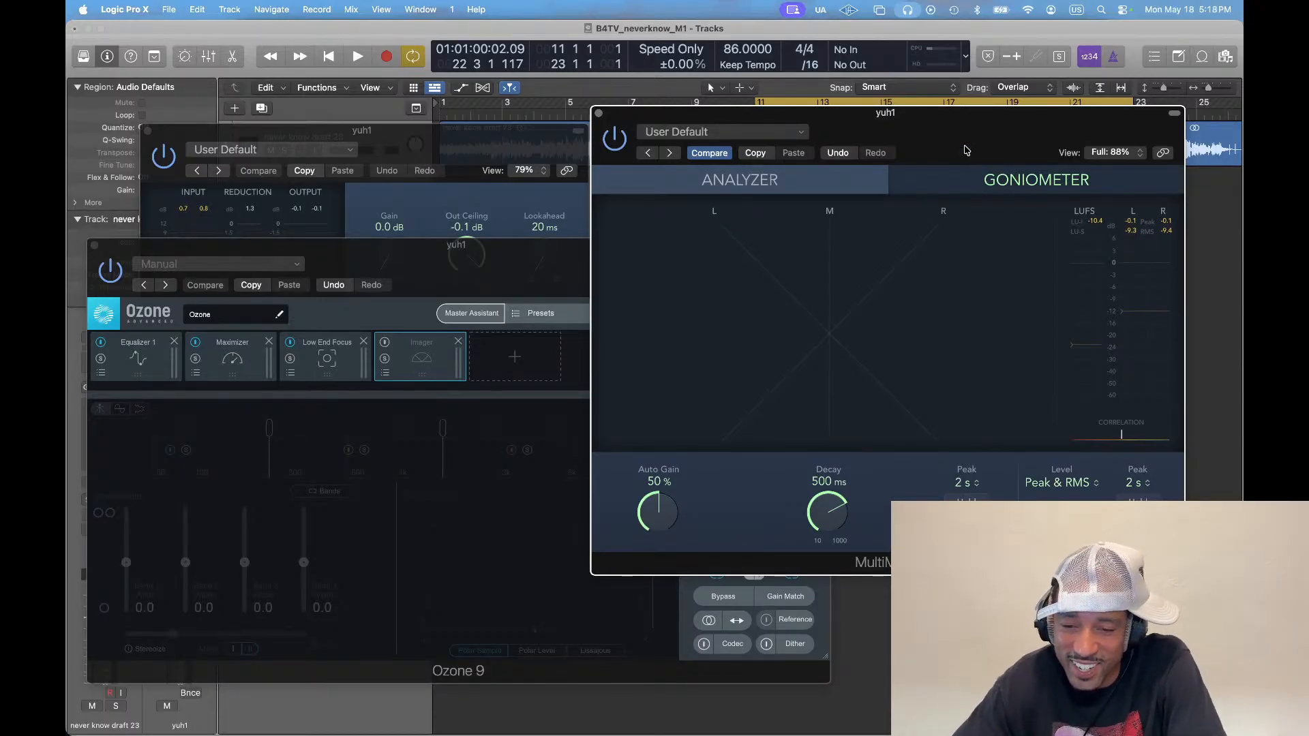
drag(965, 150, 940, 142)
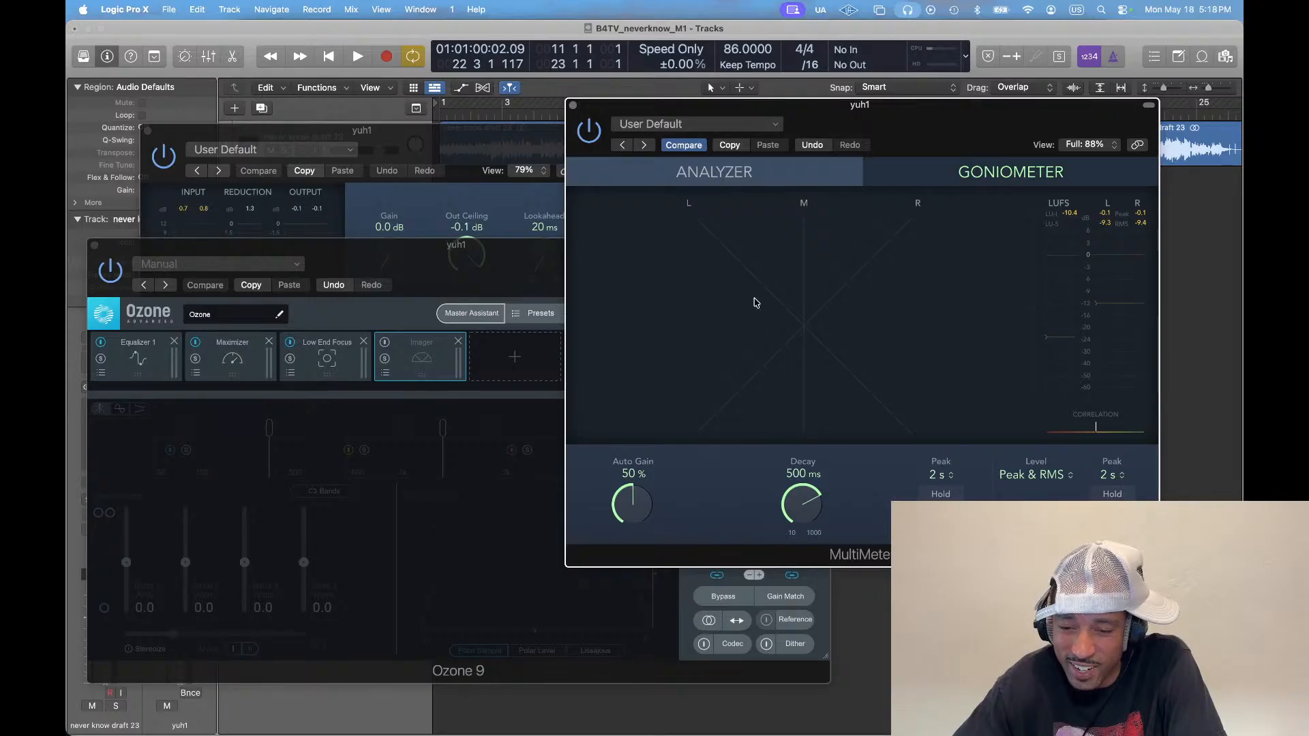
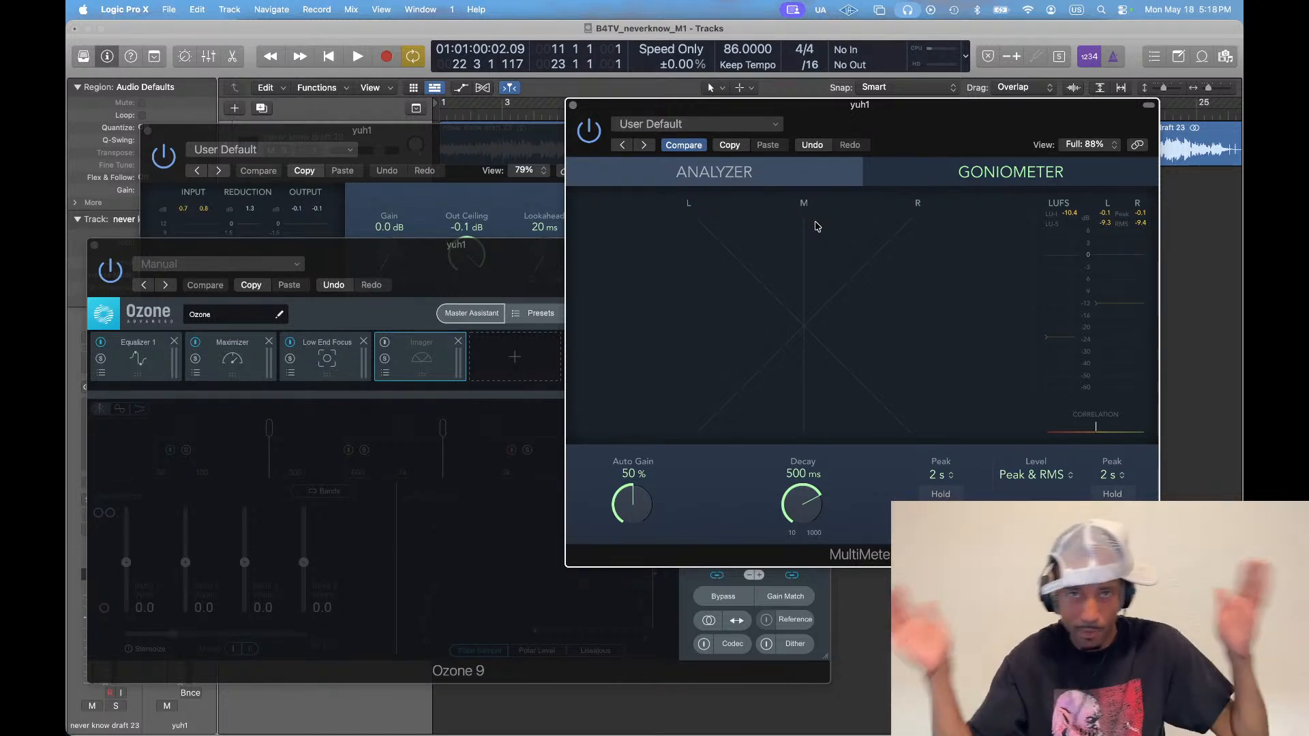
click(826, 175)
click(937, 171)
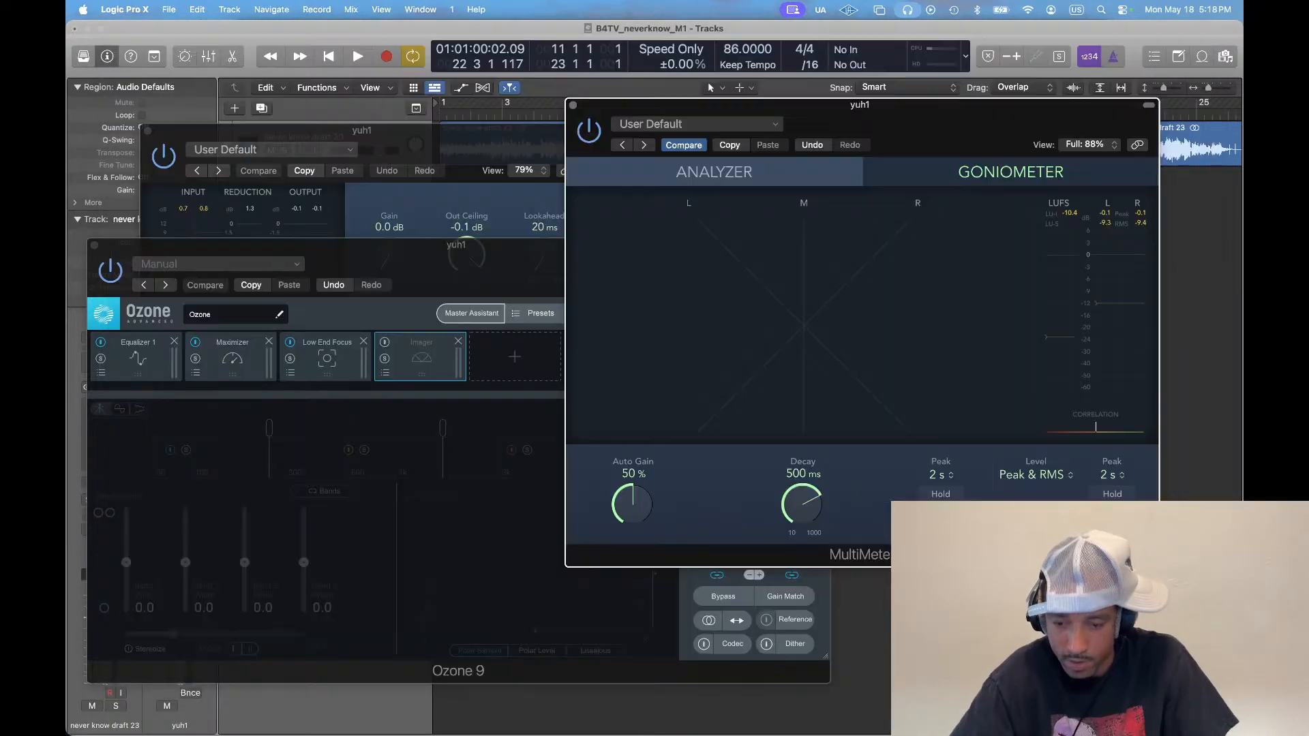
key(space)
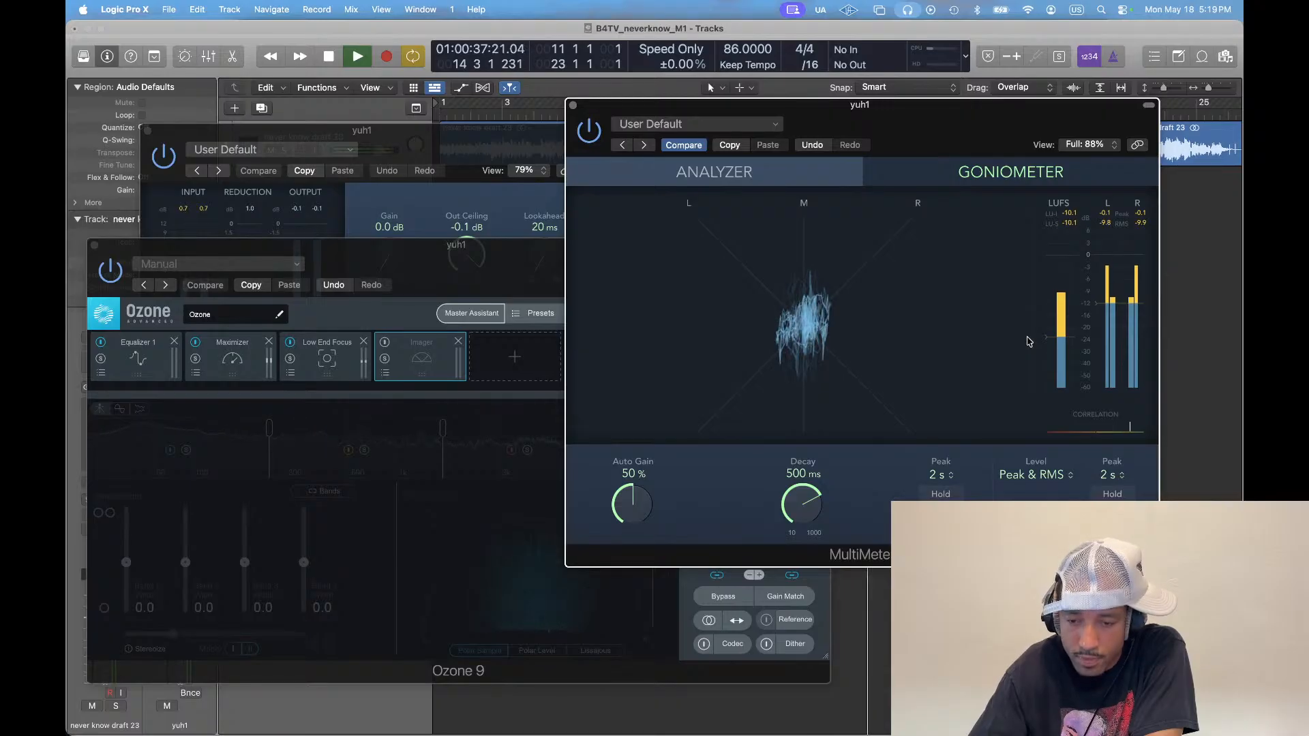
key(space)
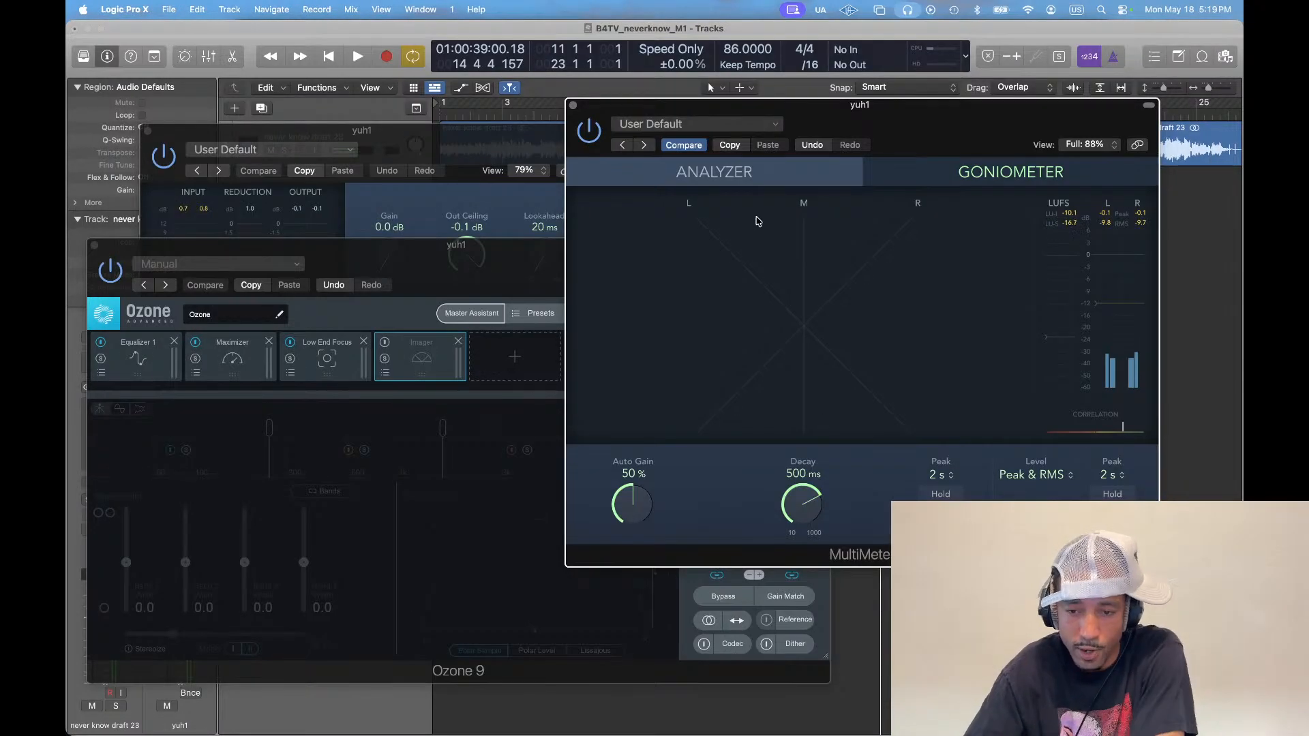
Shift the Adaptive Limiter window aside, bring Ozone to the front, and check the live chat in Streamlabs Desktop
click(470, 151)
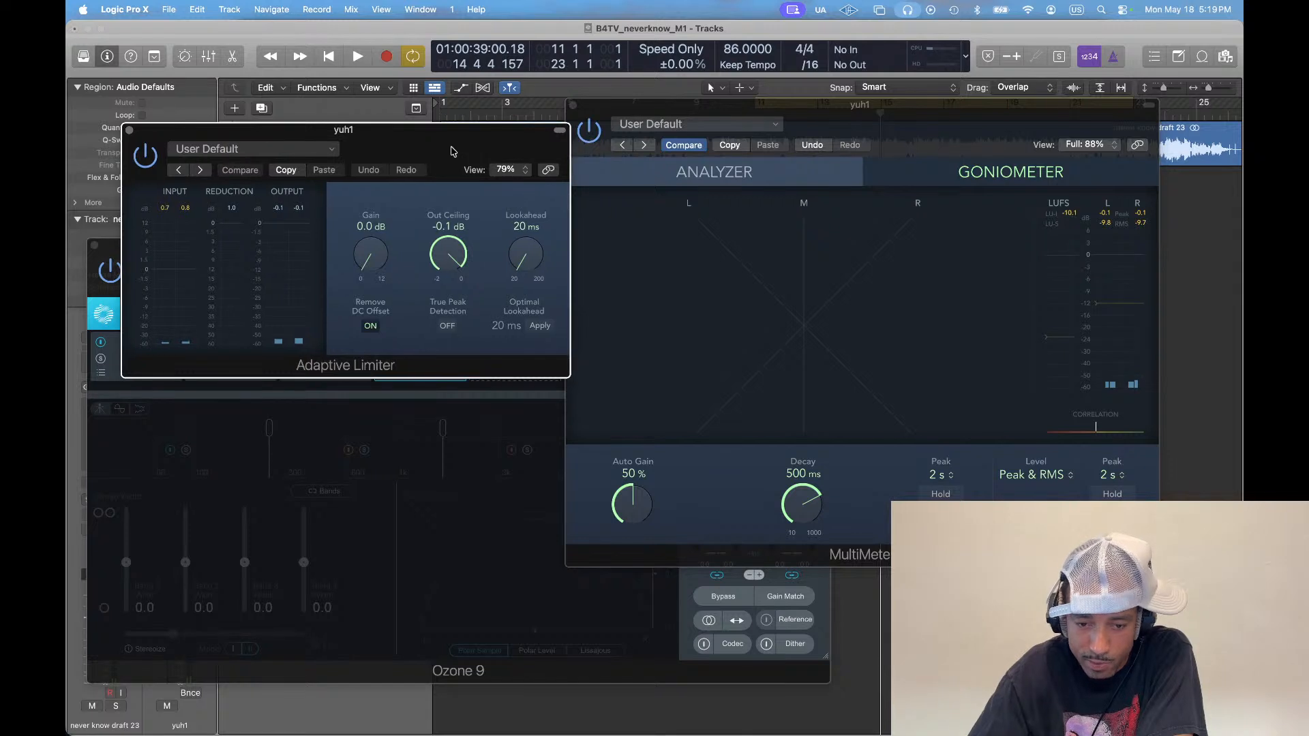
drag(461, 155, 440, 140)
click(104, 250)
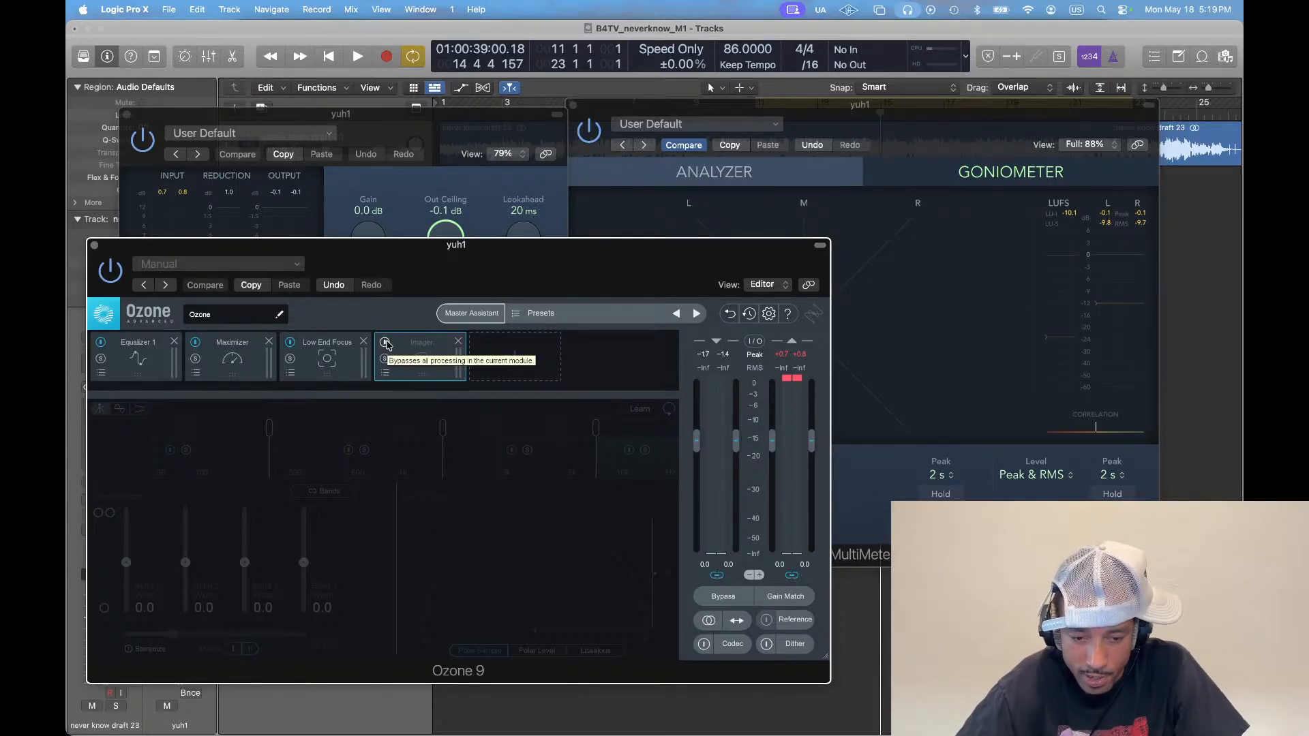
key(super+Tab)
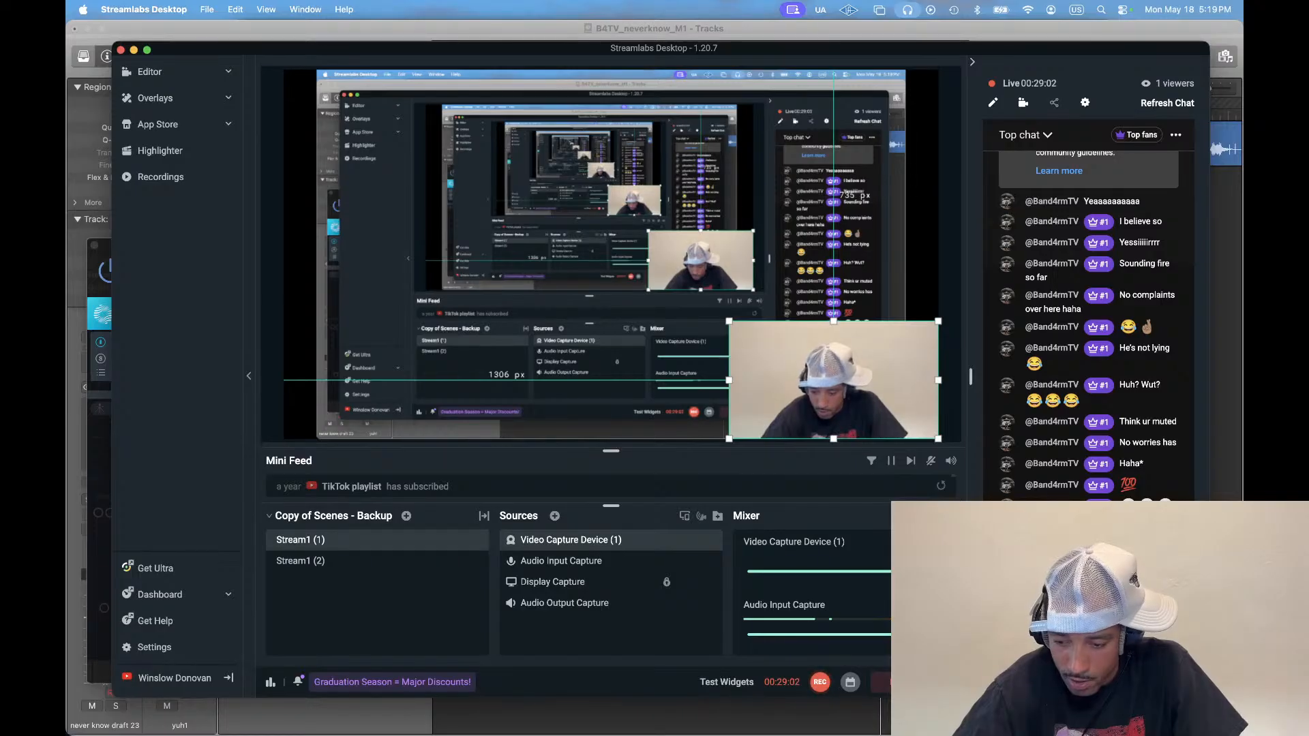
Switch to Logic Pro, bypass the existing four-band Imager in Ozone, and play the song without it
key(super+Tab)
click(386, 344)
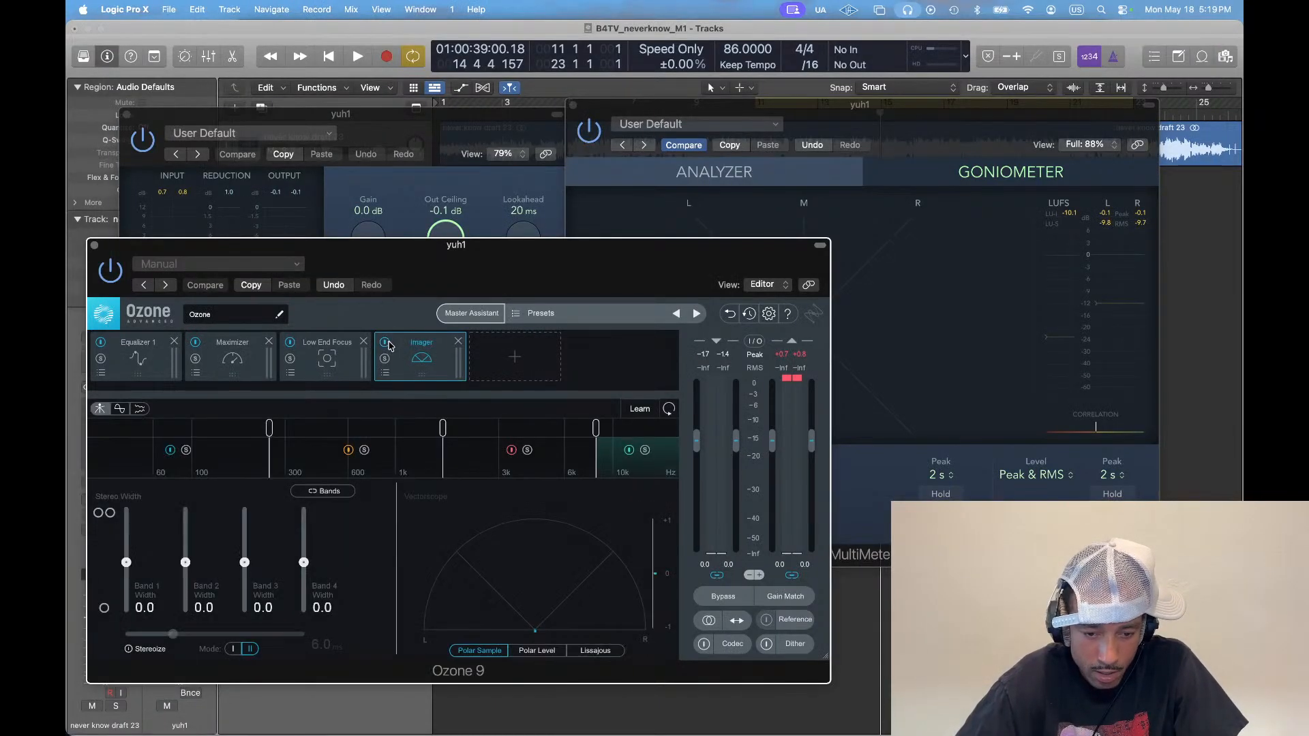
click(385, 343)
key(space)
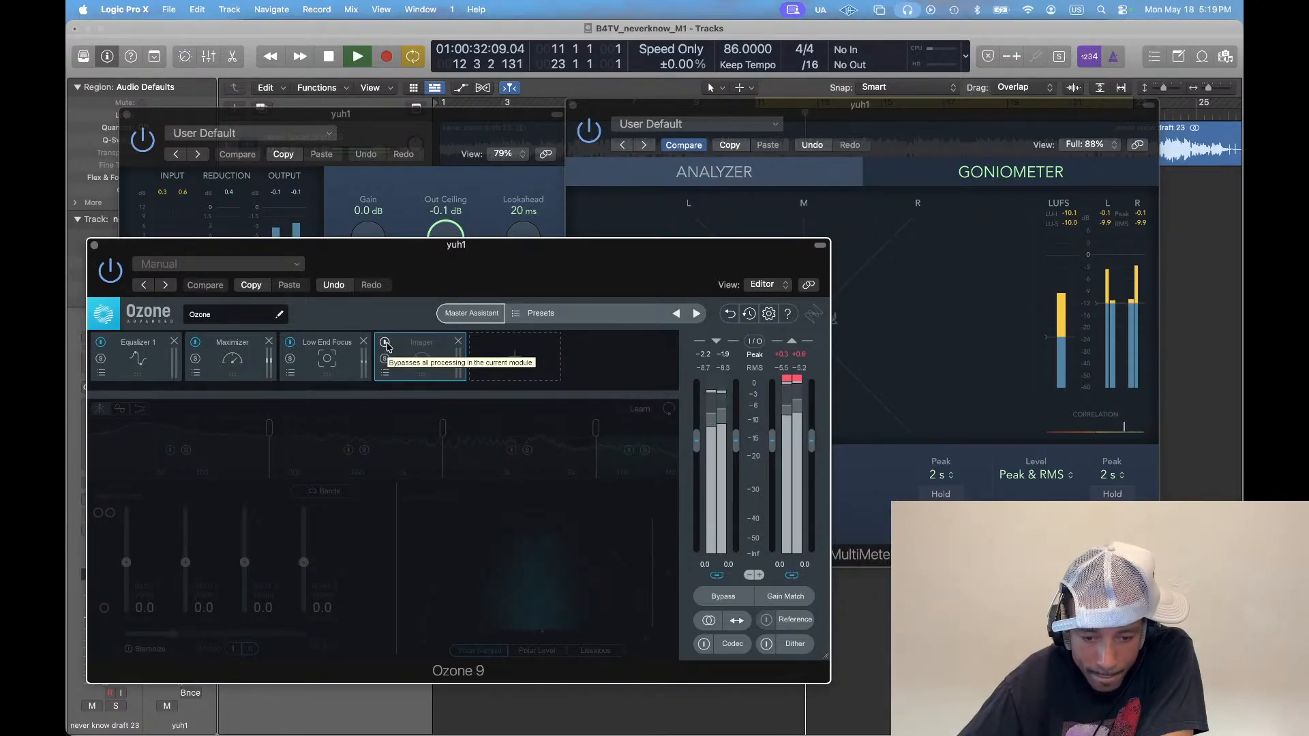
Replace the four-band Imager in the Ozone chain with a fresh Imager module, and glance at the global presets
click(458, 343)
click(420, 357)
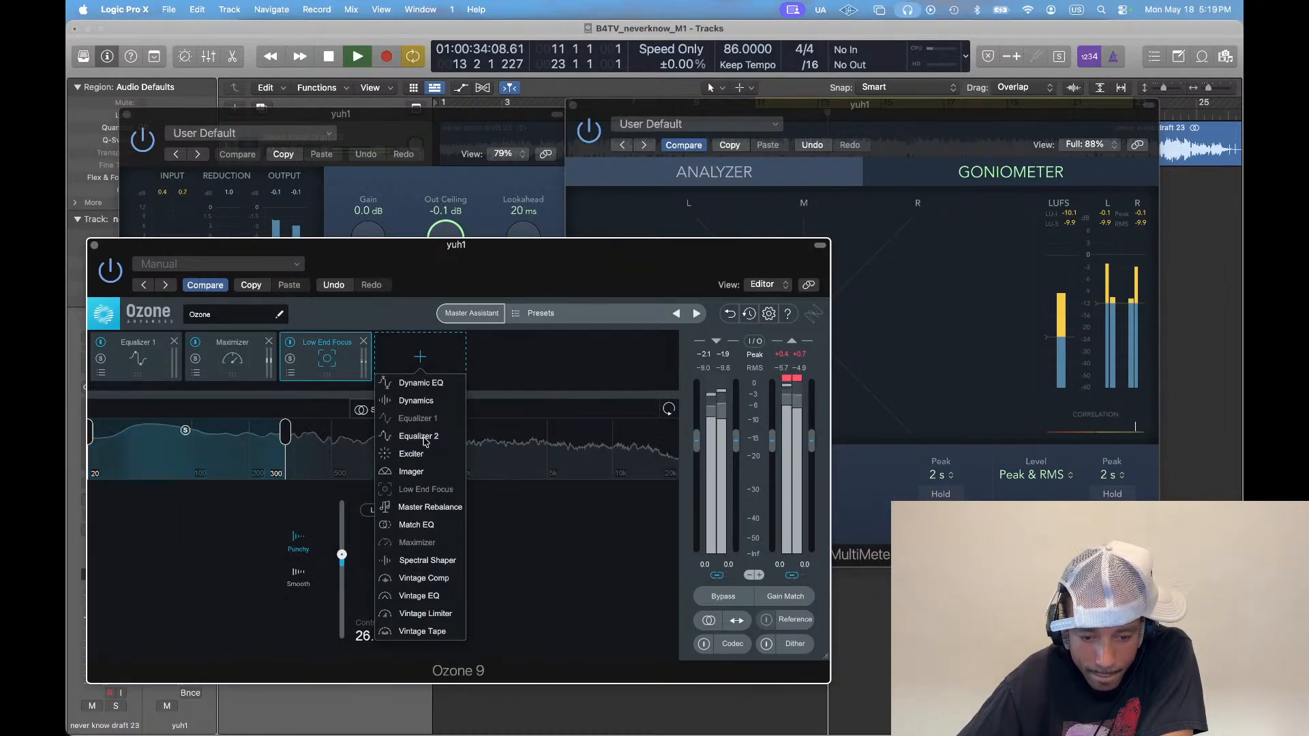
click(412, 472)
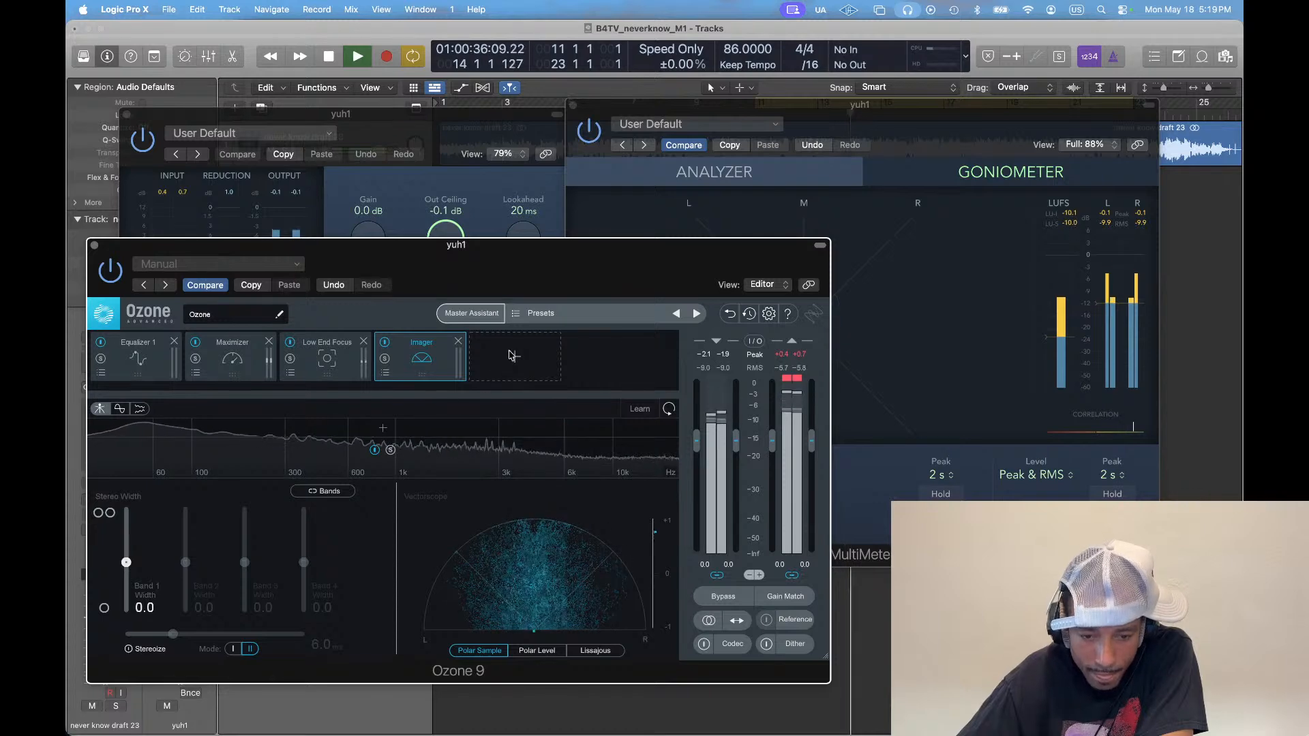
click(540, 313)
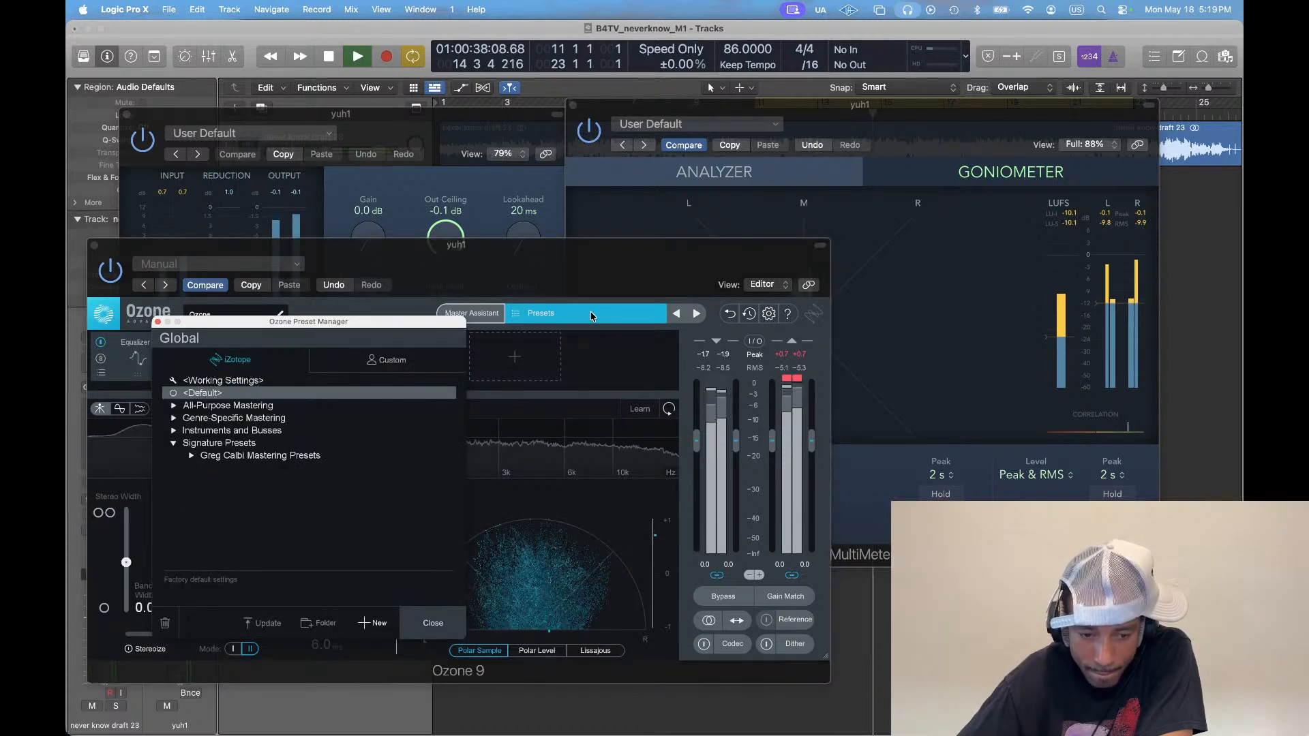
click(158, 321)
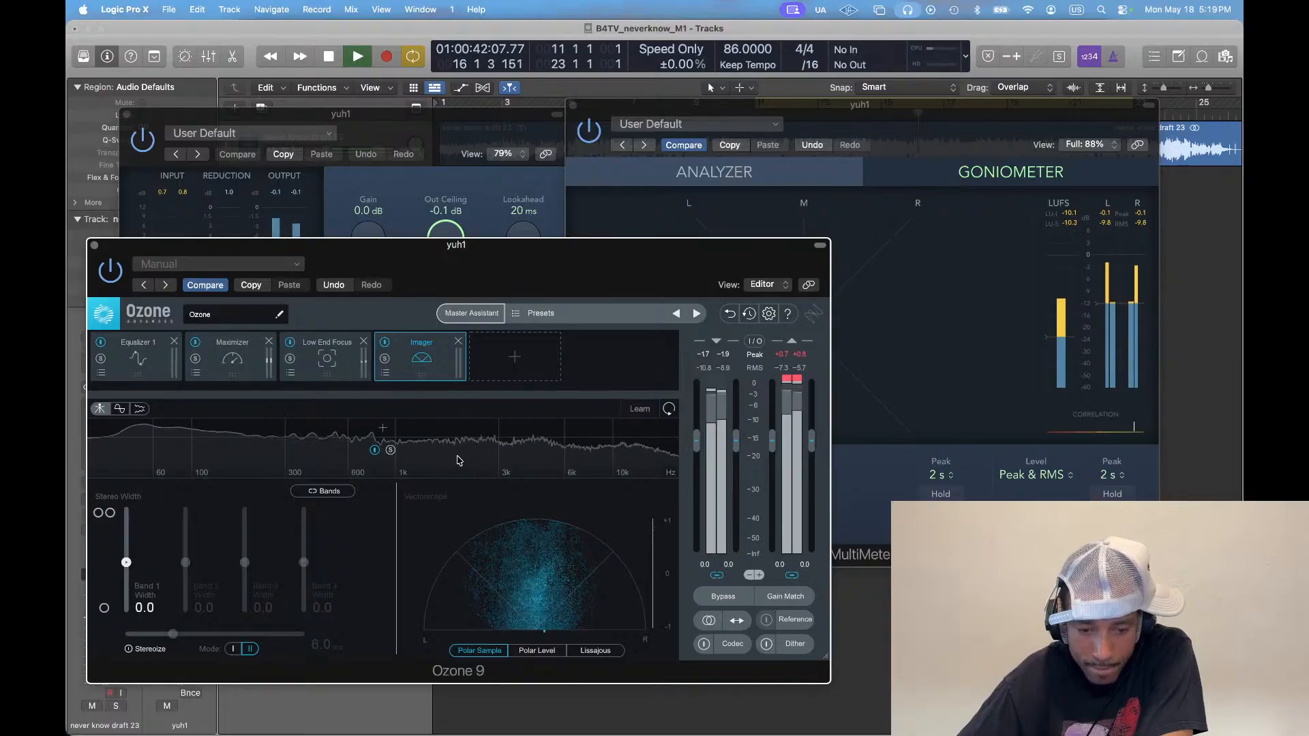
Split the Imager into two bands at about 3 kHz and set the upper band's stereo width to 50.6
click(504, 435)
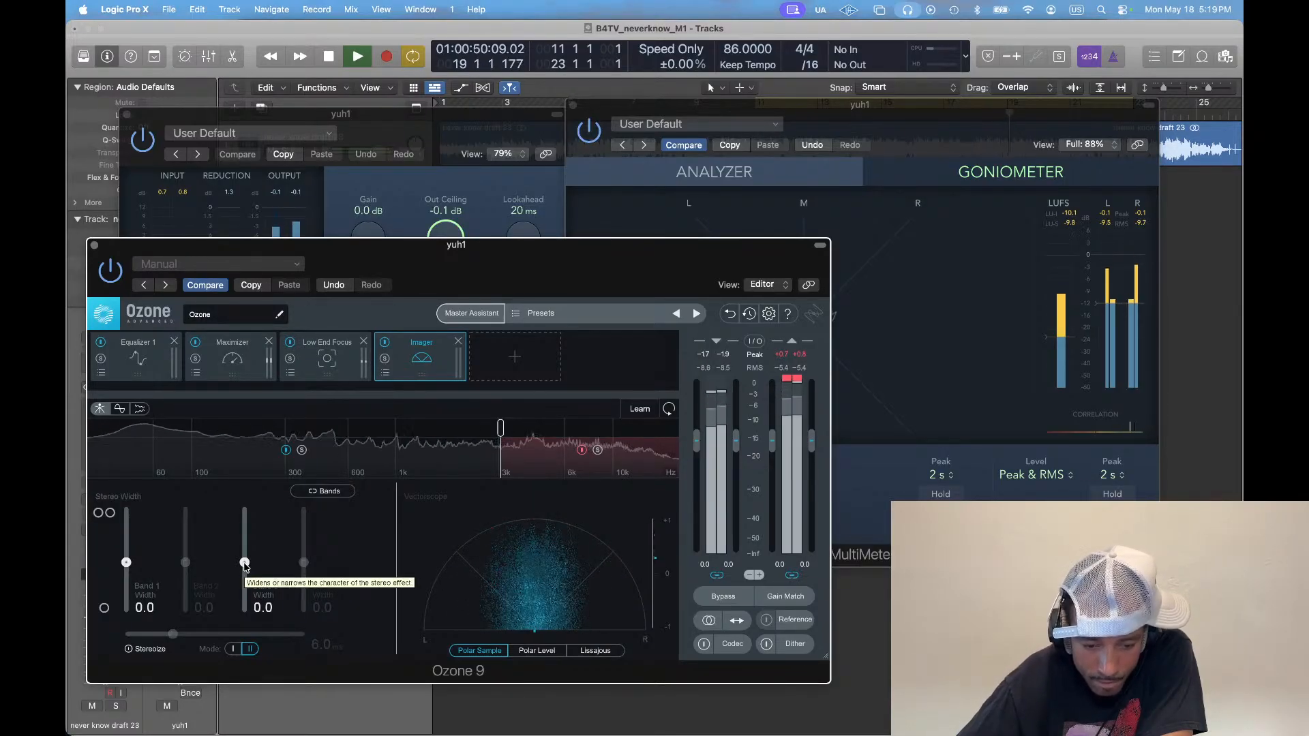
mouse_move(244, 564)
mouse_down()
mouse_move(245, 524)
mouse_move(245, 560)
mouse_move(245, 539)
mouse_up()
Compare the song with the Imager bypassed and active several times during playback
click(385, 342)
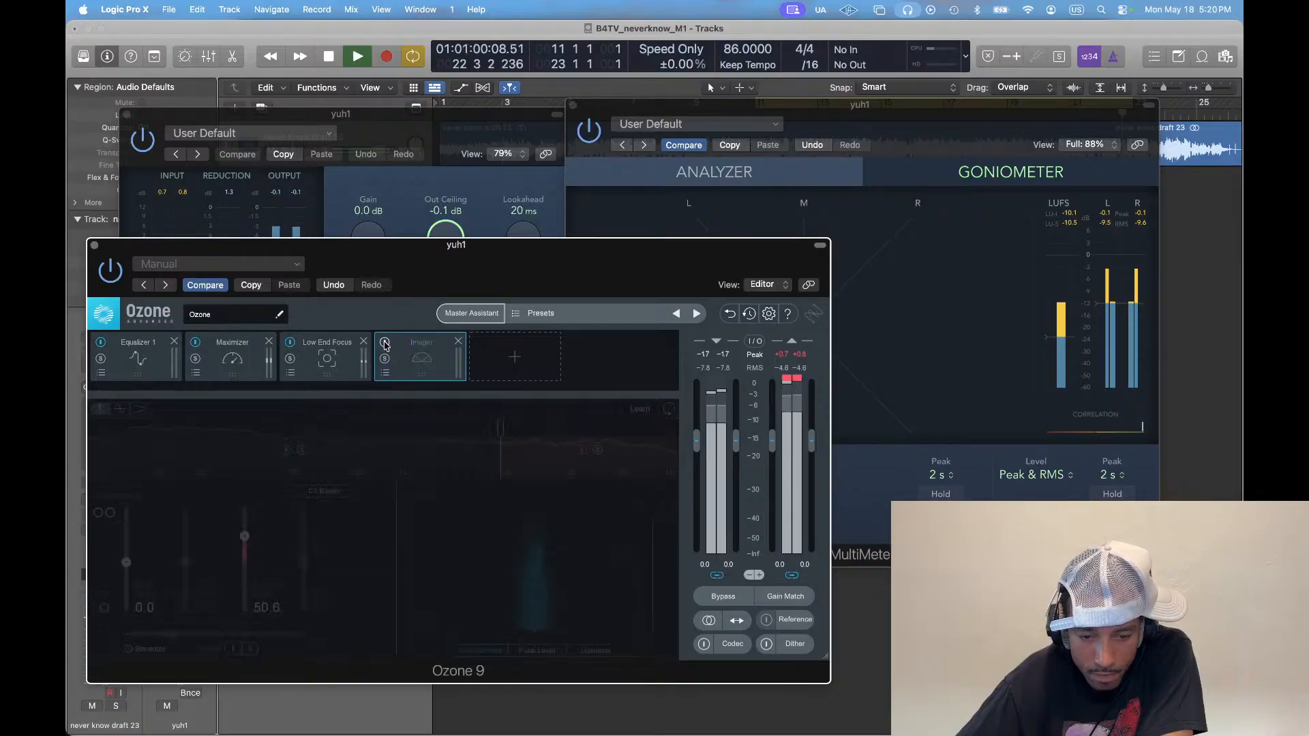
click(385, 343)
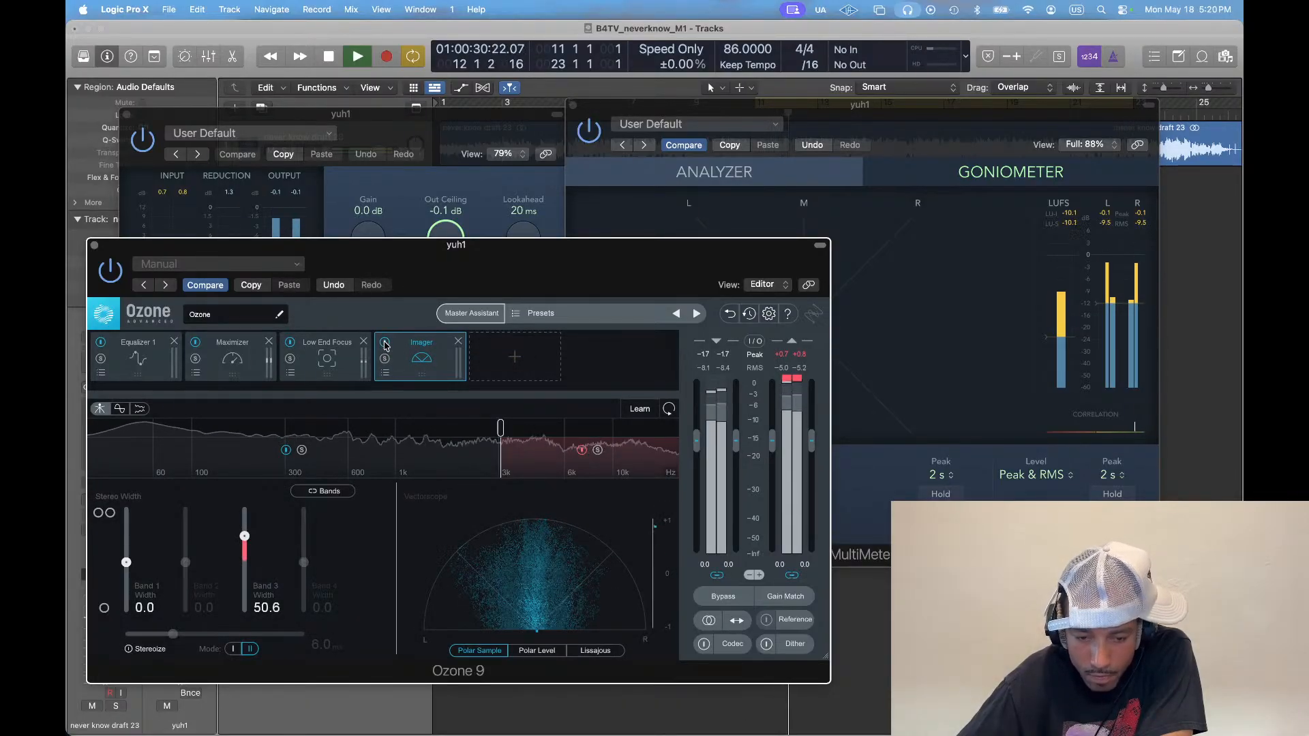
click(385, 342)
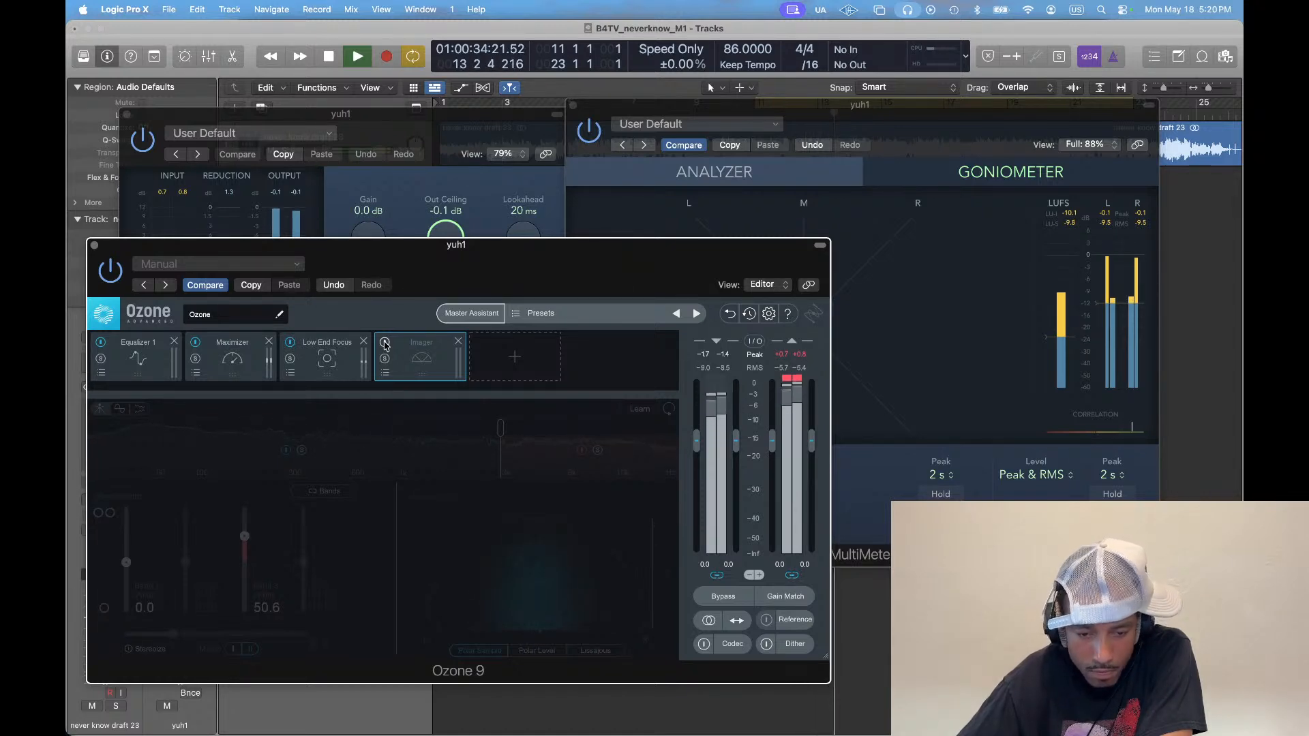
click(385, 343)
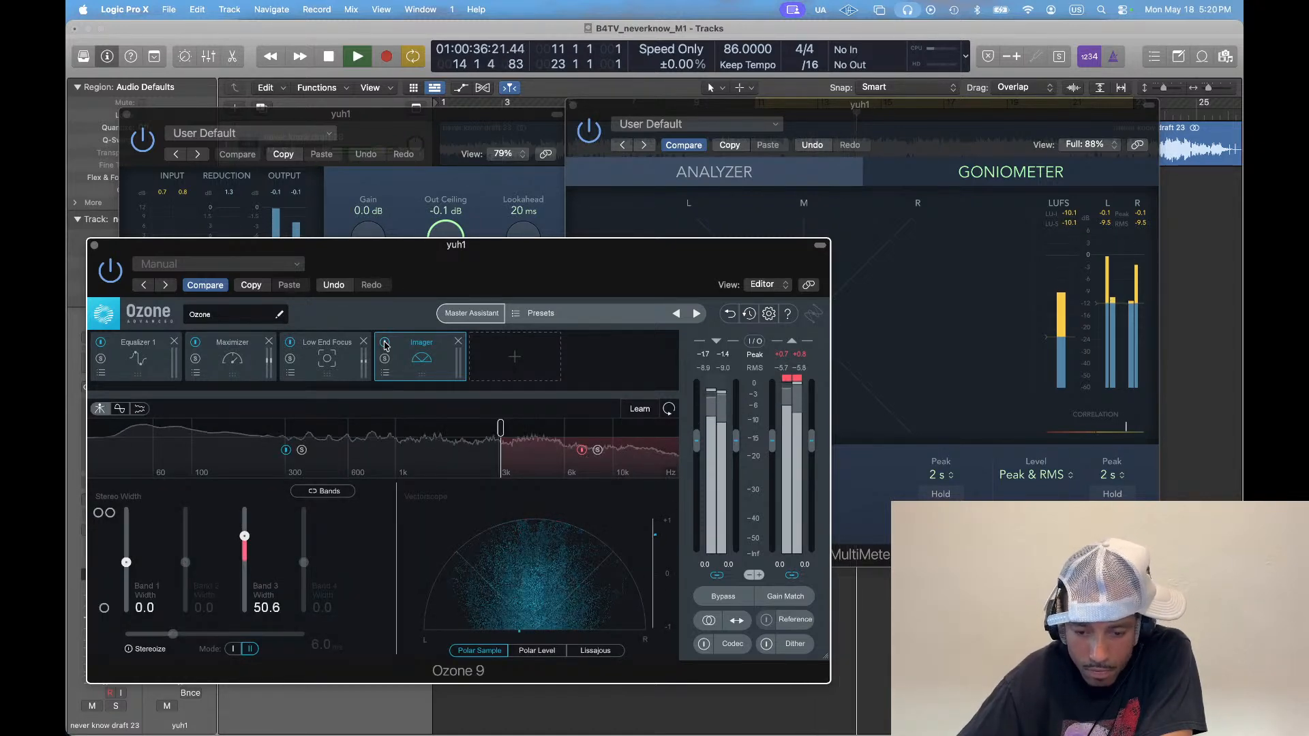
click(384, 342)
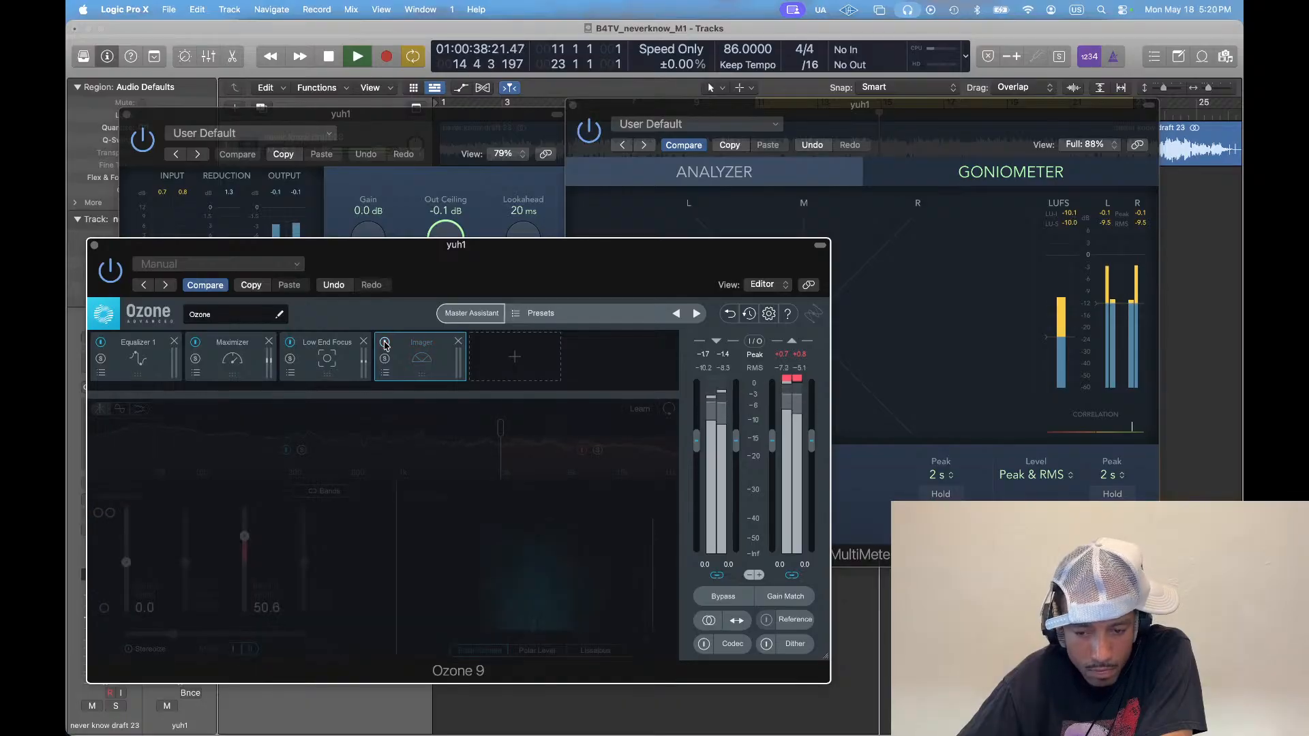
click(384, 343)
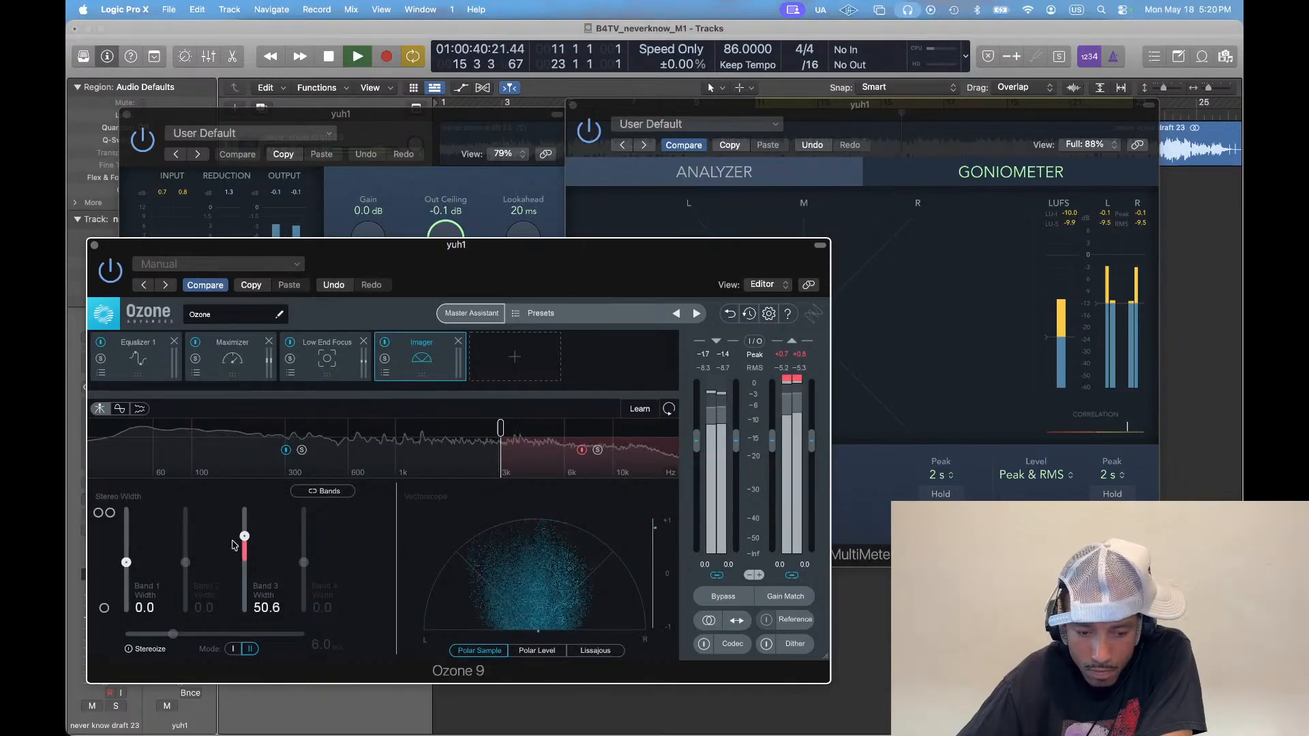
Set the Imager's Band 3 width to 24.1 and compare the sound with the module active and bypassed
drag(244, 538, 244, 552)
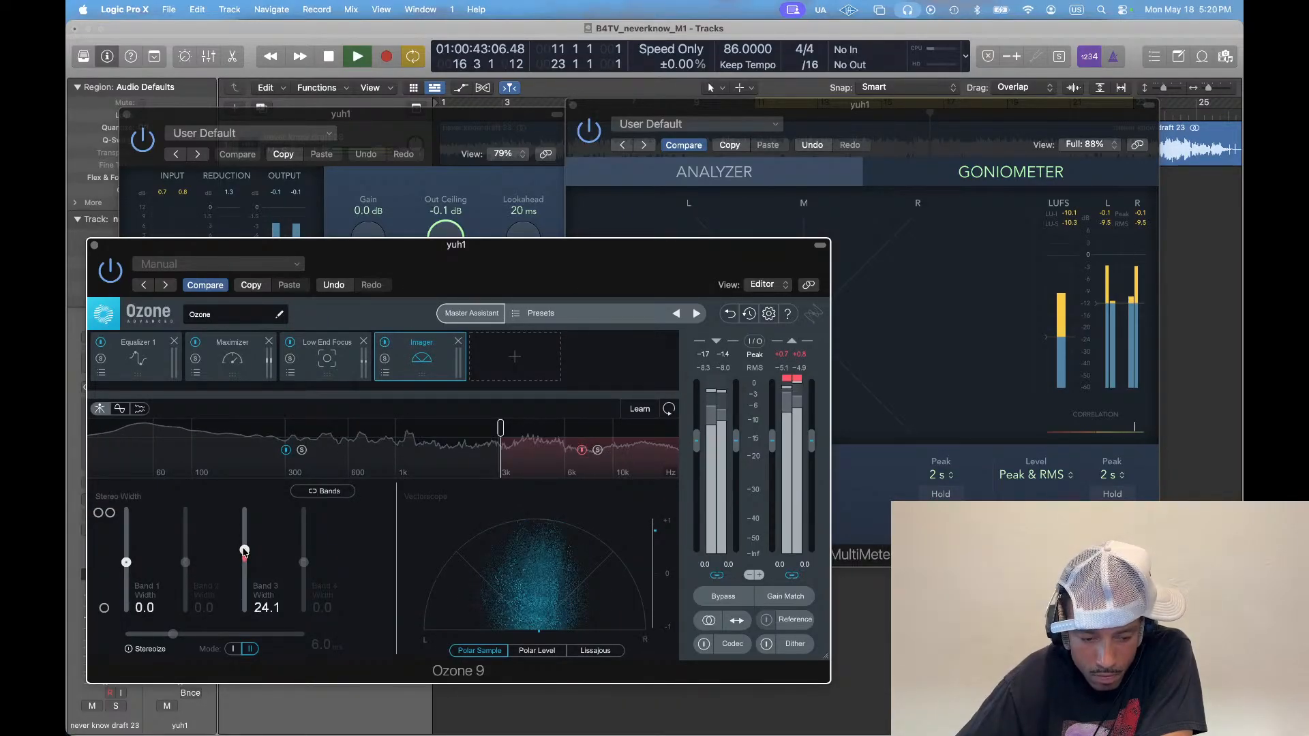
click(386, 344)
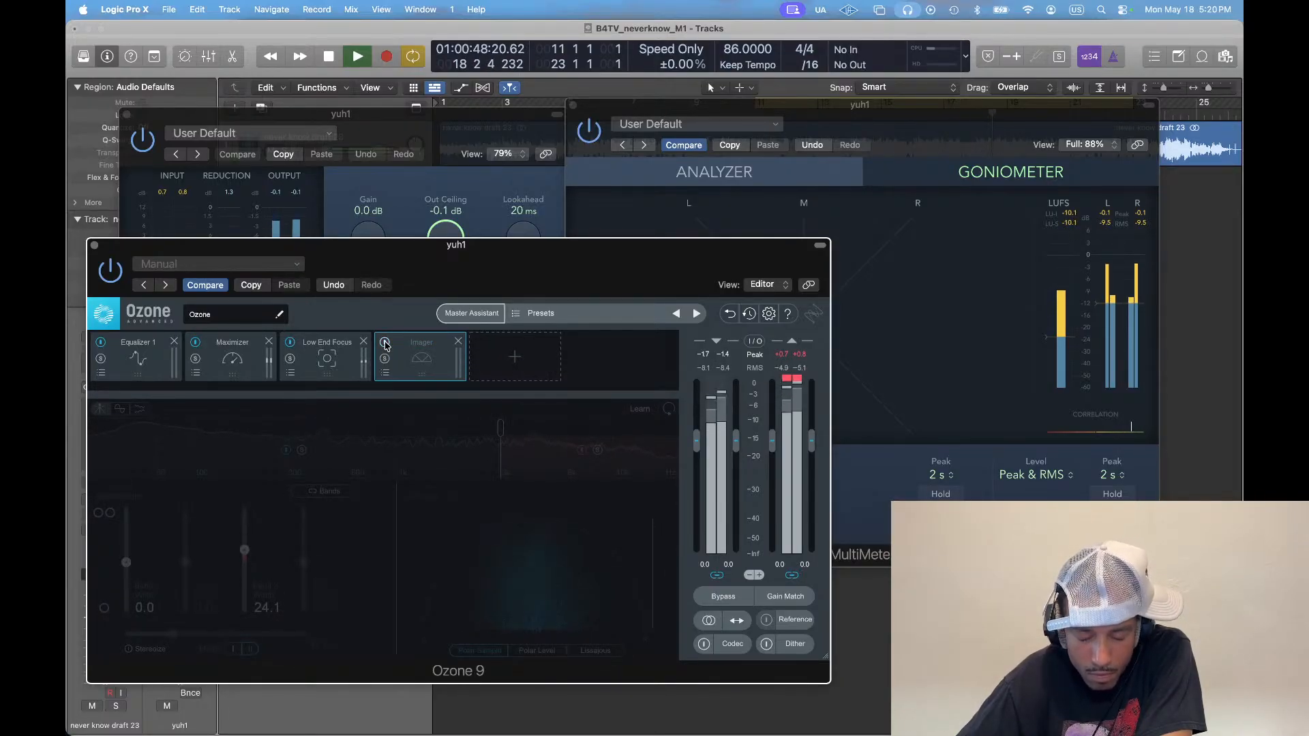
click(386, 344)
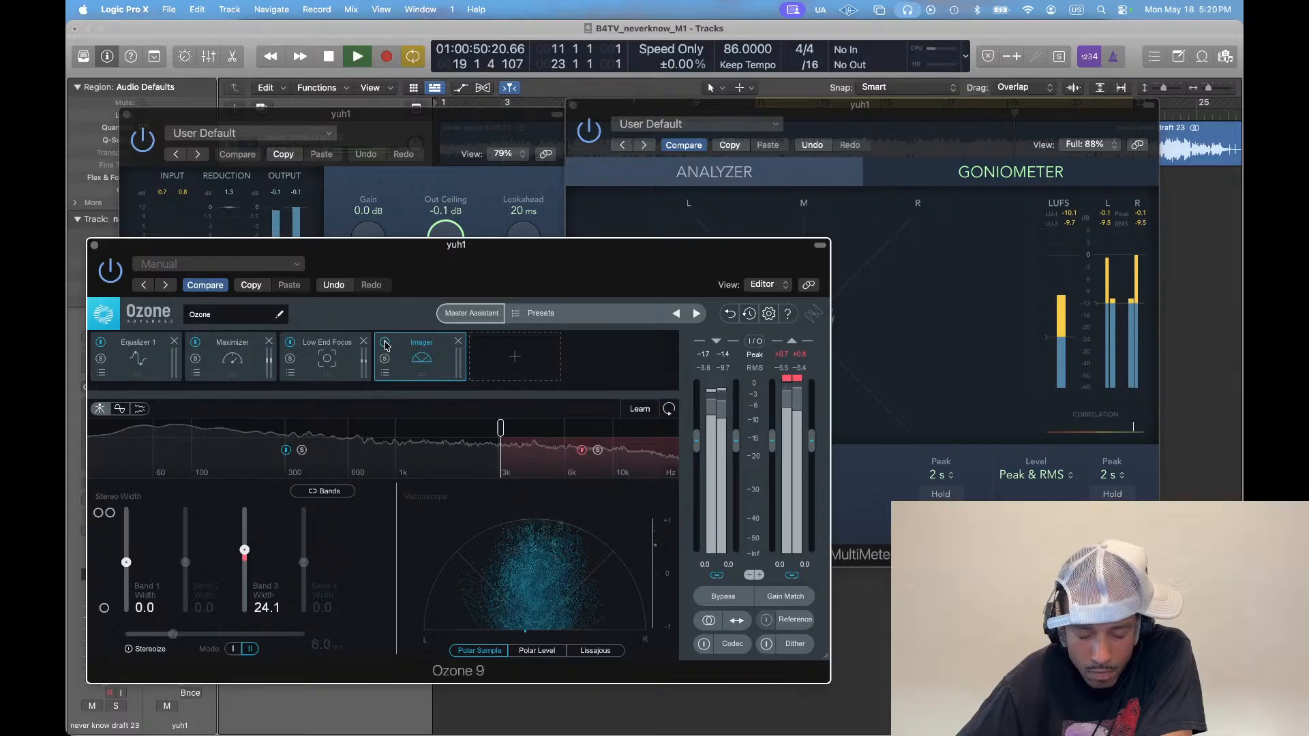
click(385, 344)
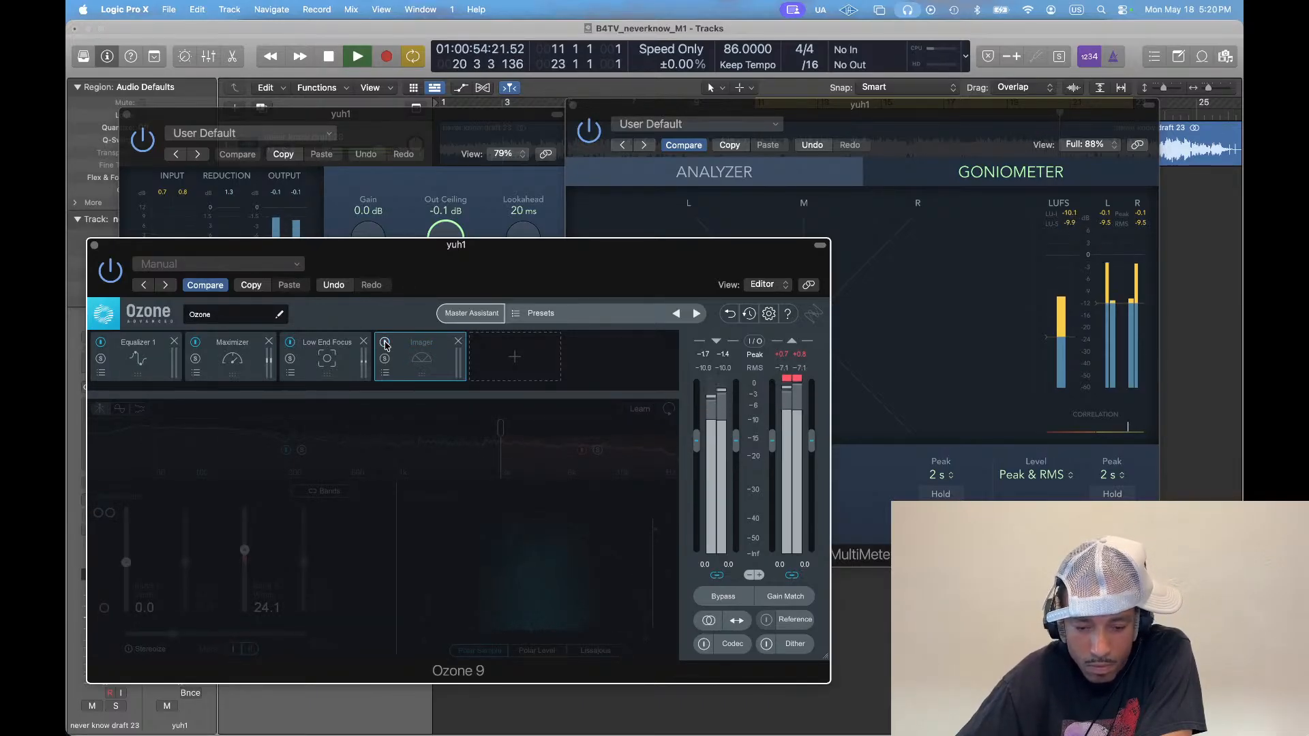
click(385, 343)
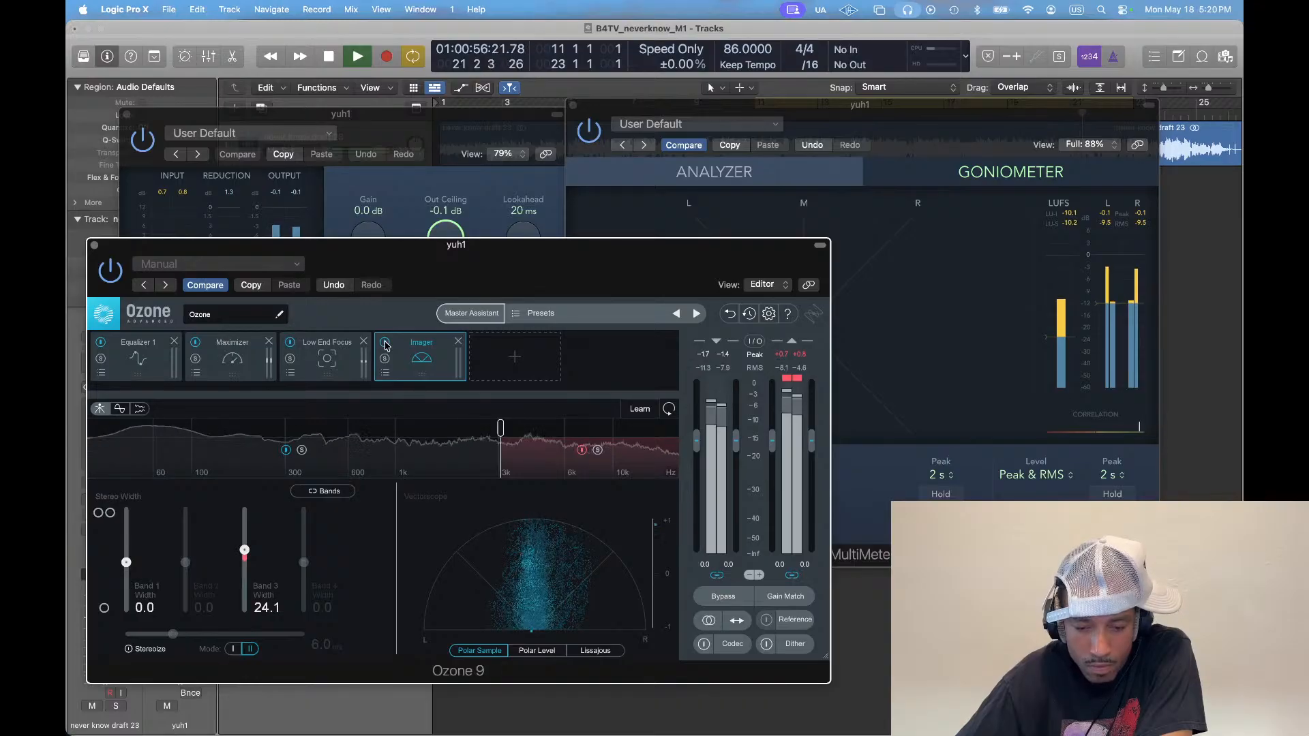
click(385, 344)
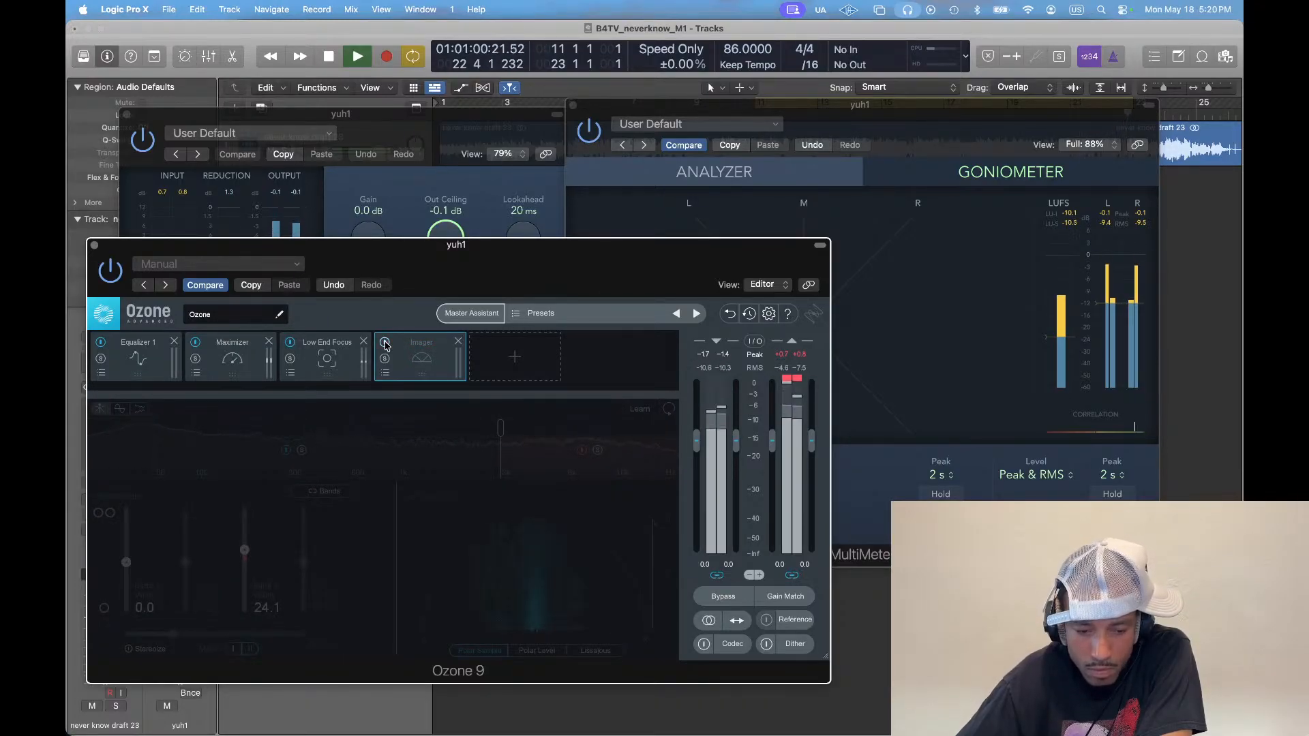
click(385, 343)
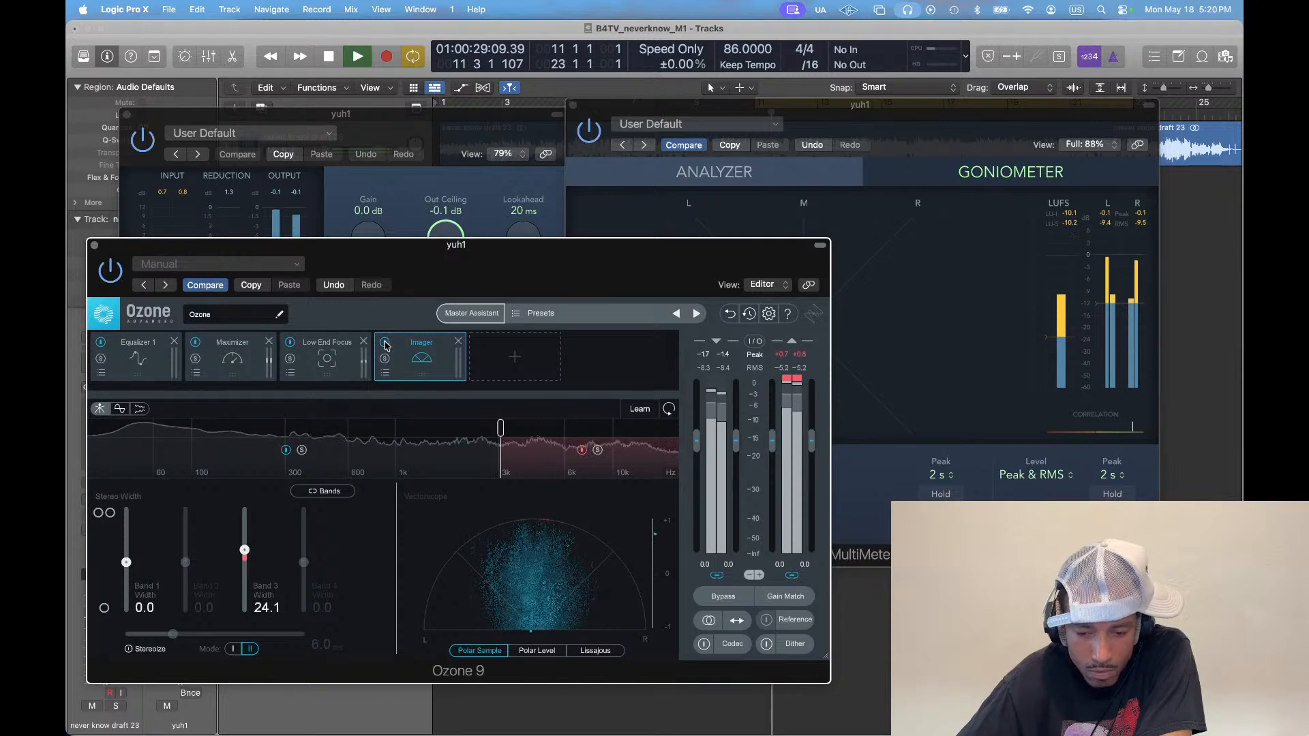
click(385, 344)
Shift the MultiMeter aside so its Goniometer stays in view, and bring Ozone back to the front
click(955, 143)
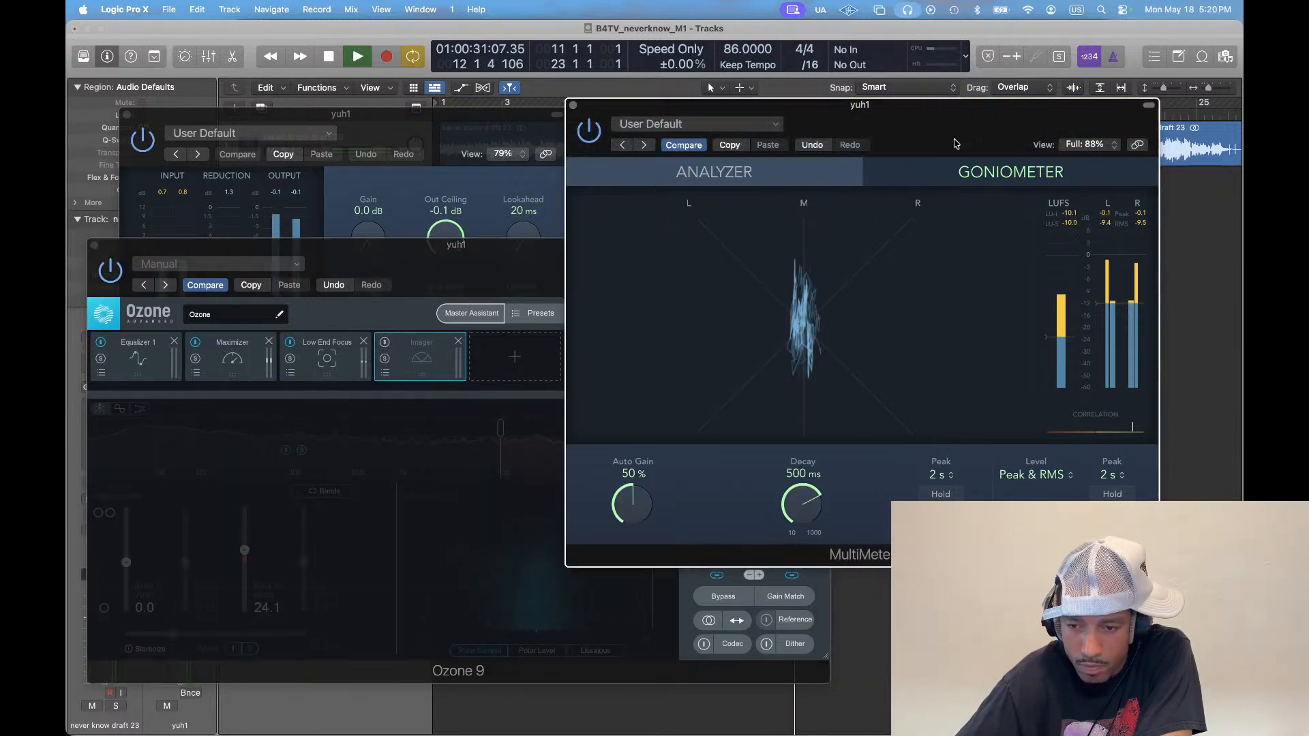
drag(956, 144, 1091, 143)
click(541, 269)
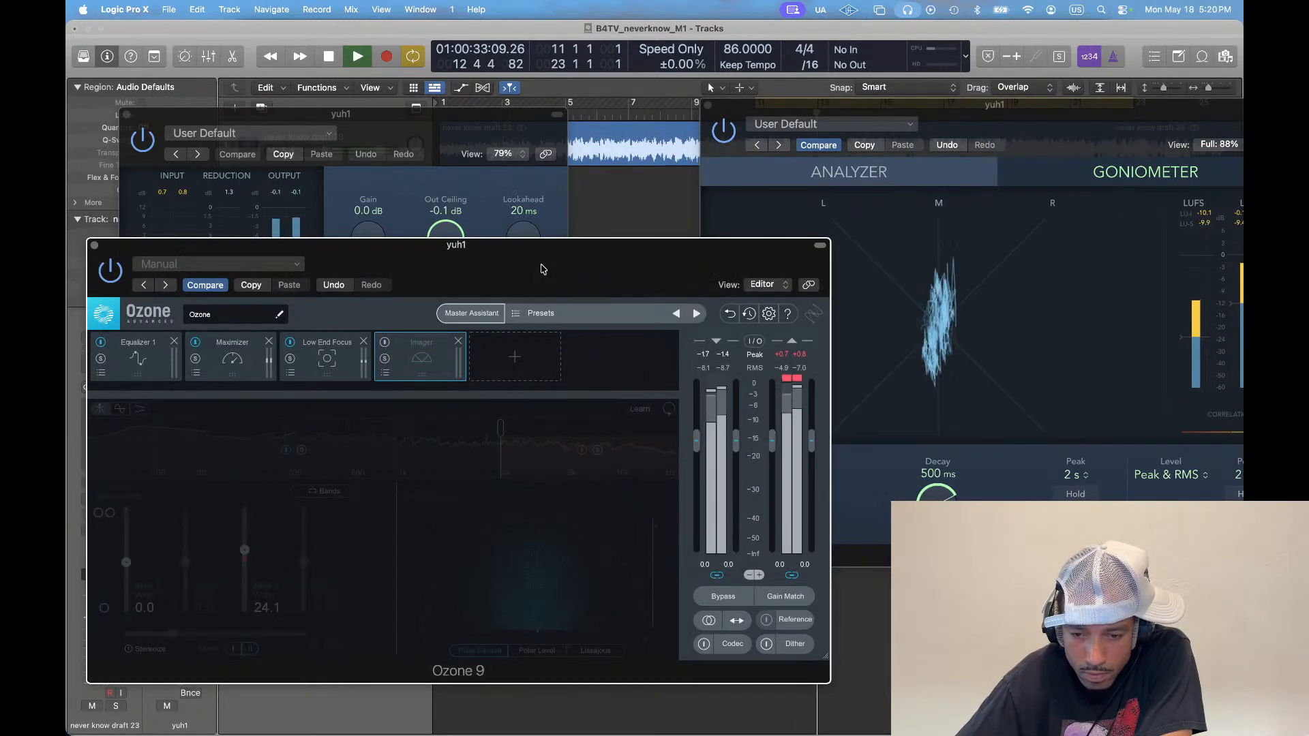
Compare the Imager active and bypassed against the Goniometer, leave the module bypassed, and stop playback
click(384, 343)
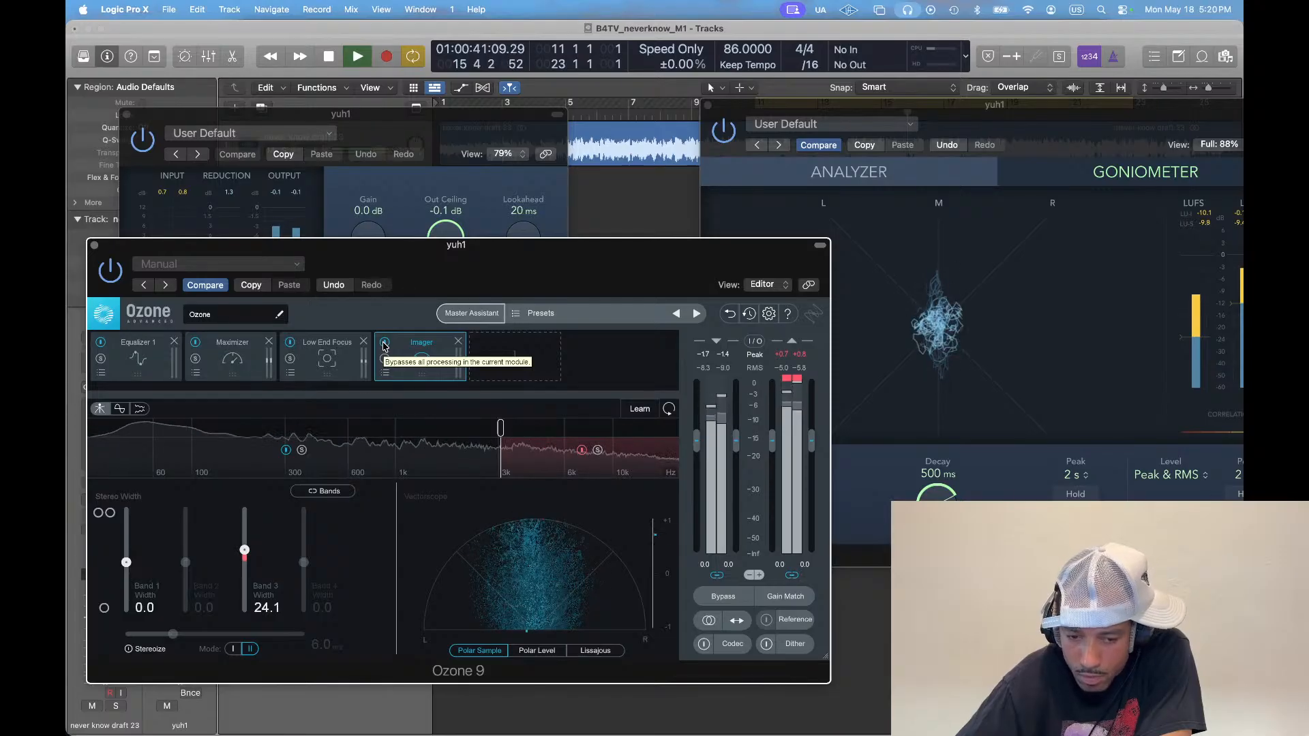
click(384, 343)
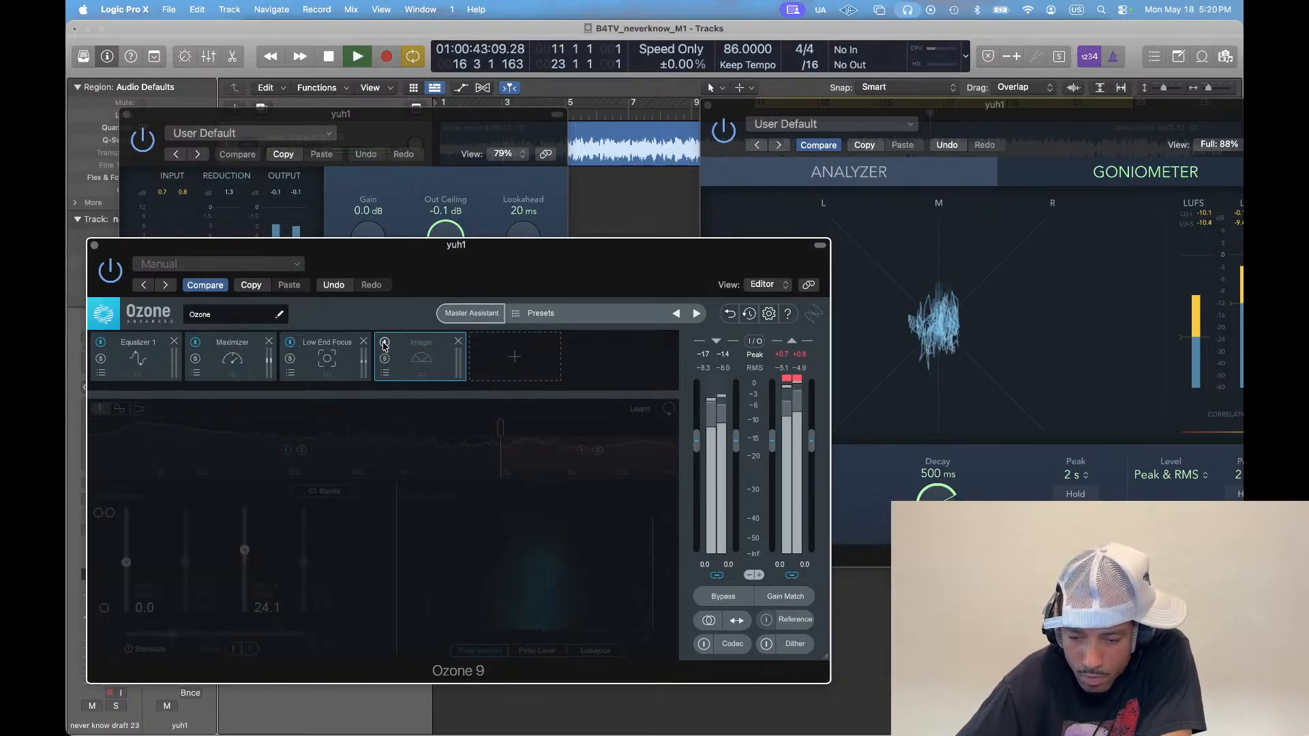
click(384, 344)
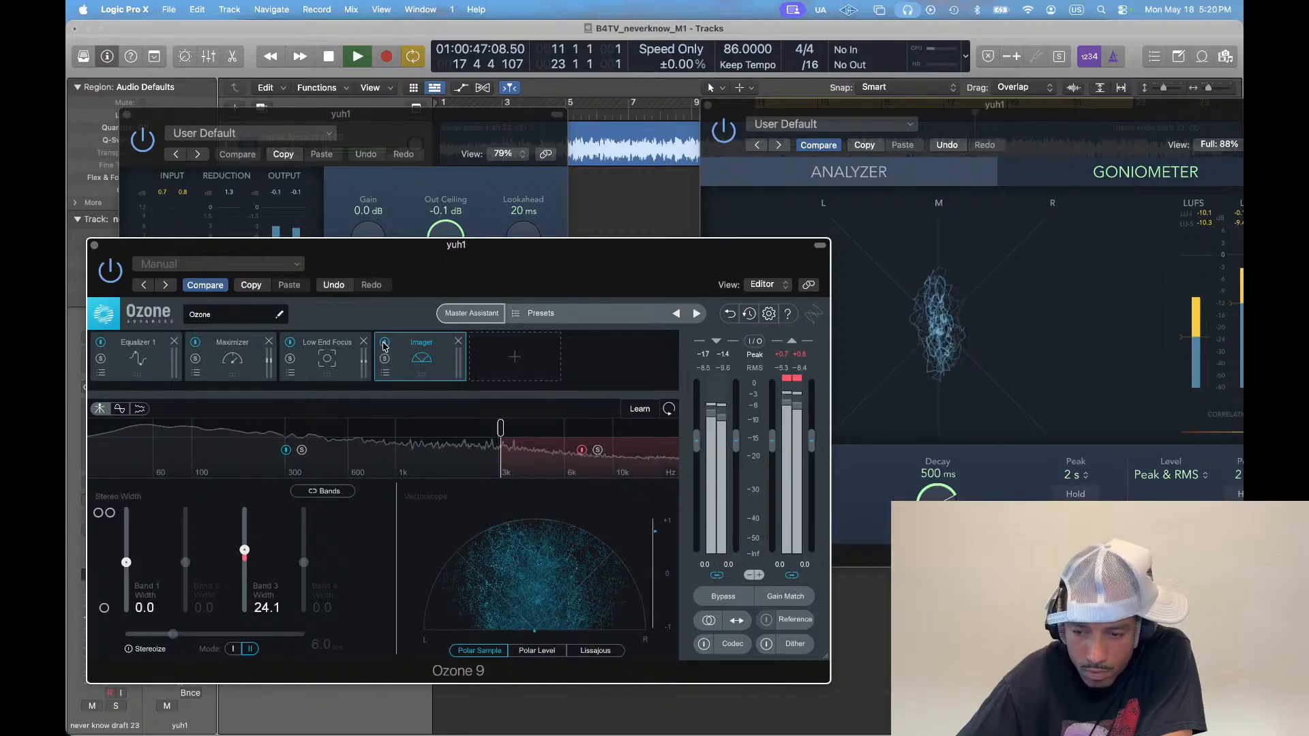
click(384, 343)
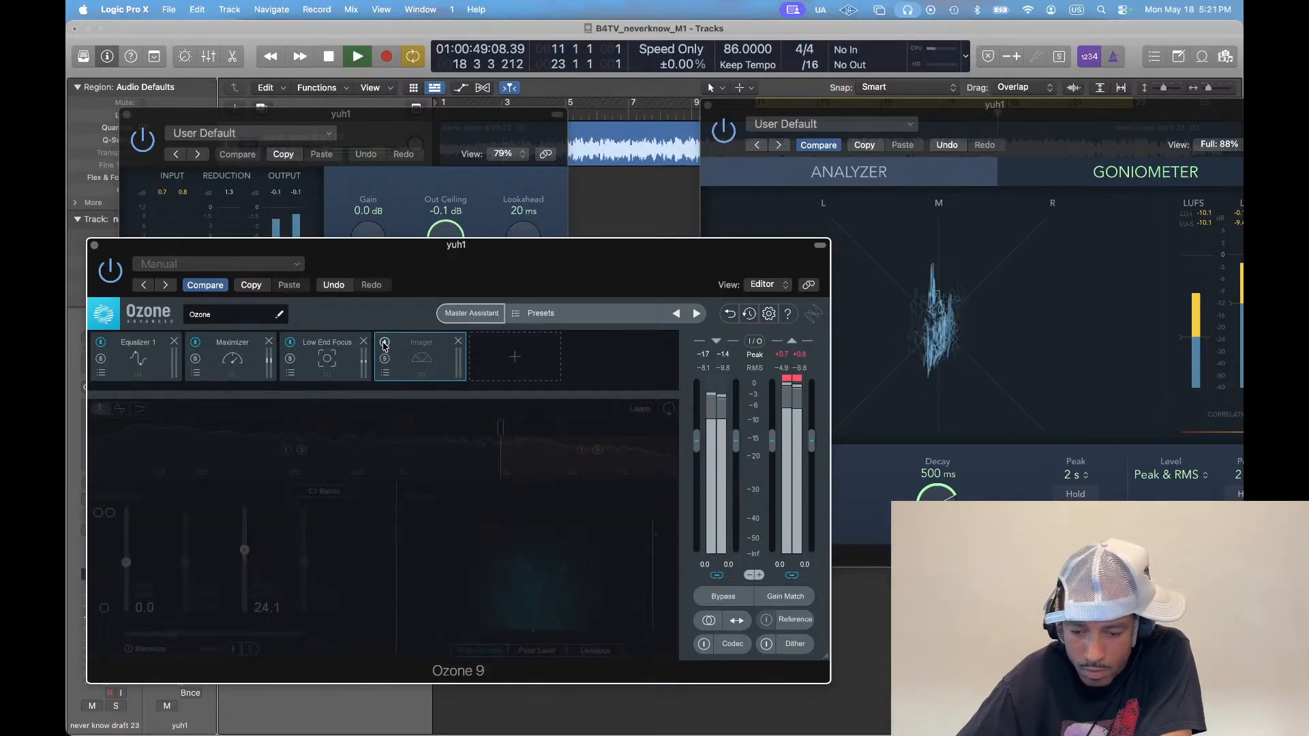
click(384, 344)
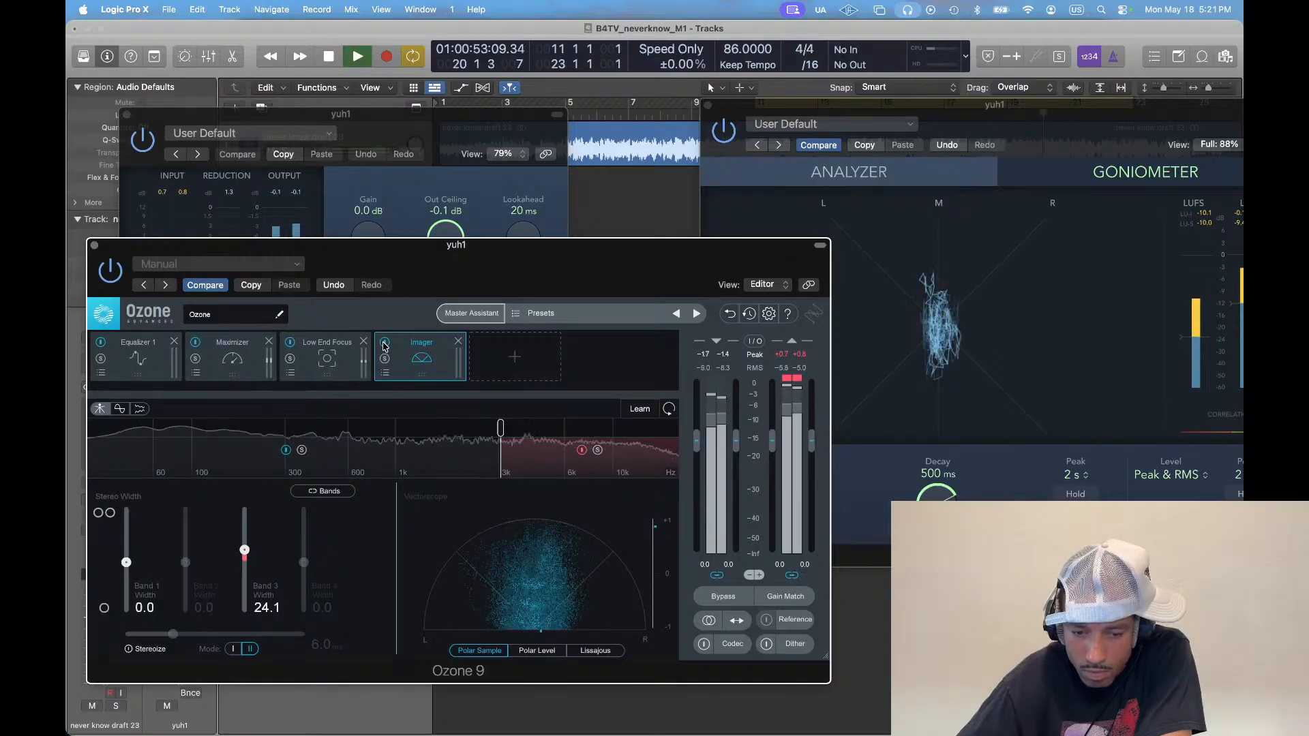
click(384, 344)
key(space)
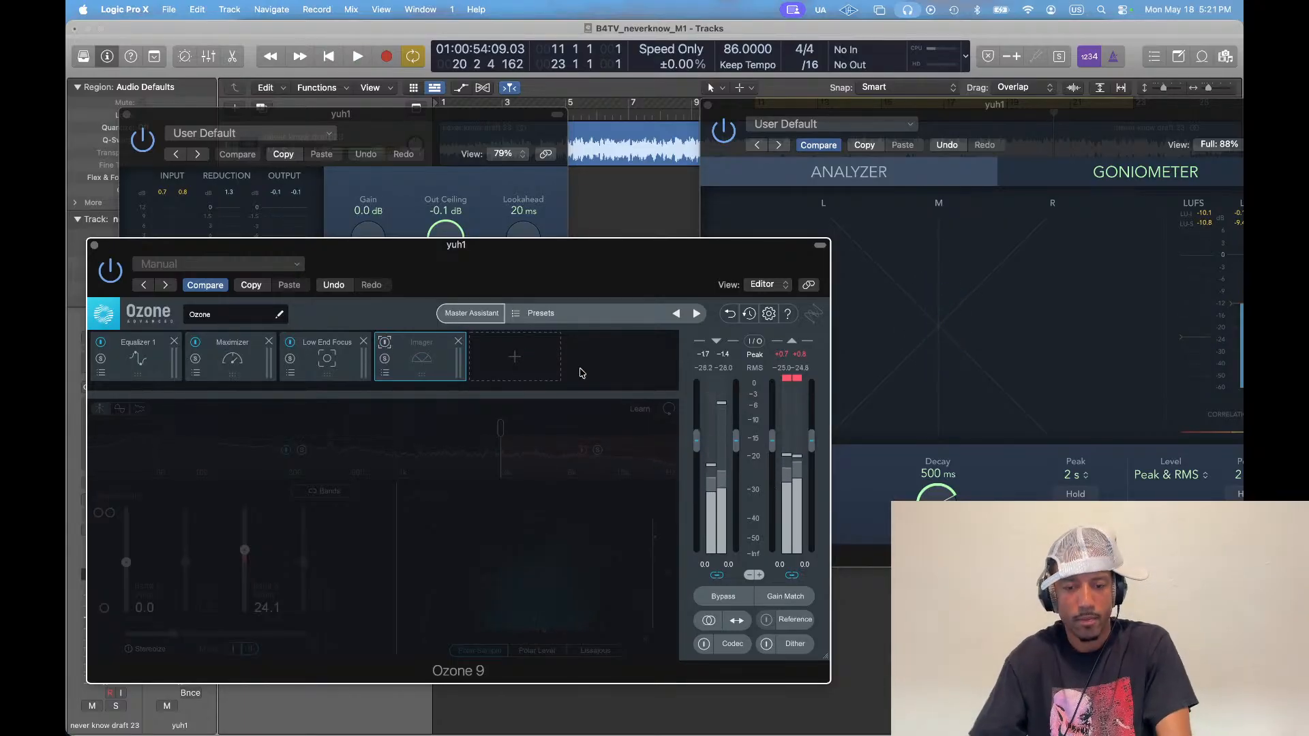
Check the live chat in Streamlabs Desktop, then return to Logic Pro and line up the Adaptive Limiter and Ozone windows
key(super+Tab)
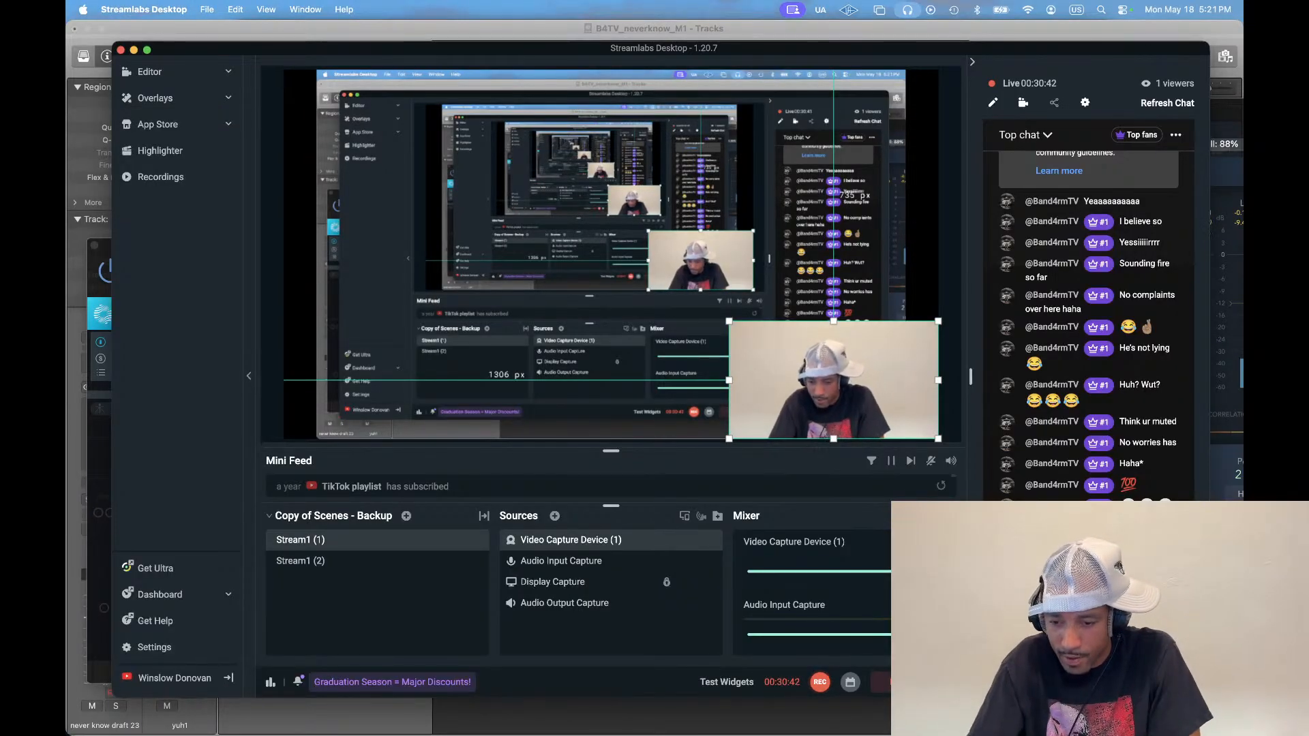
key(super+Tab)
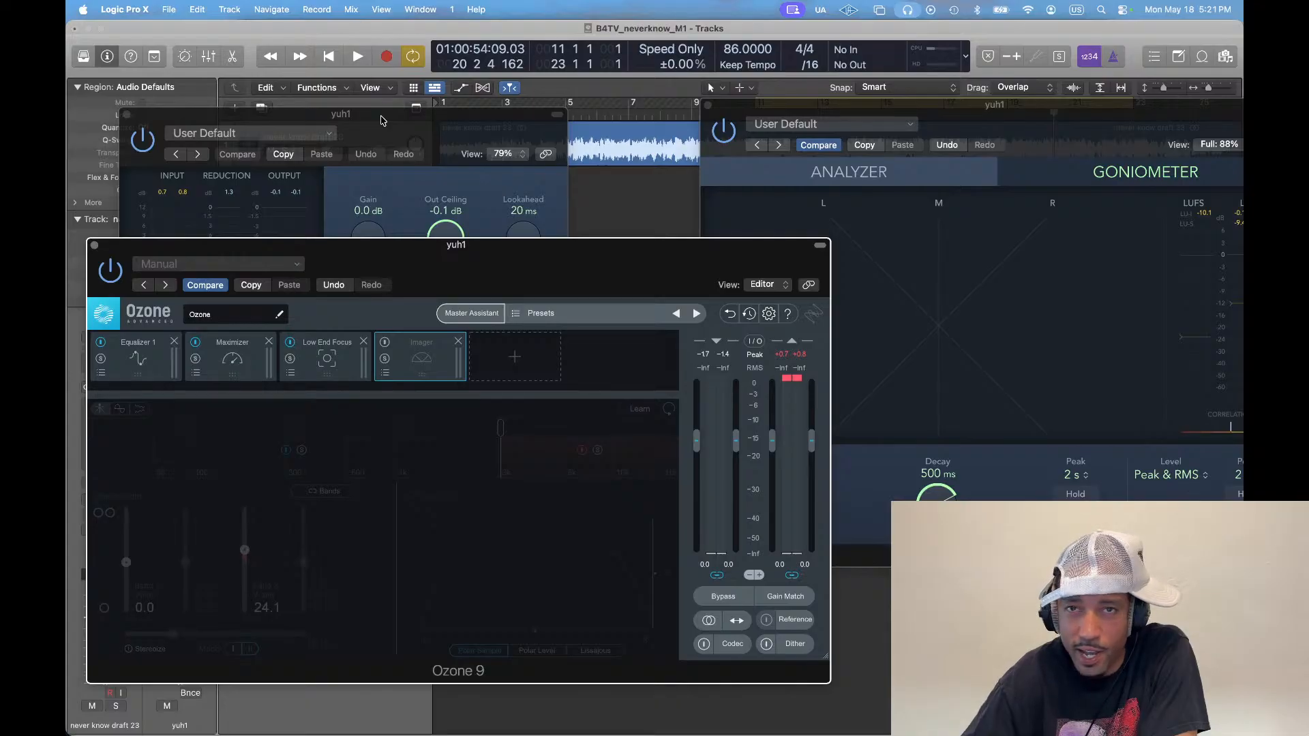
drag(336, 114, 331, 107)
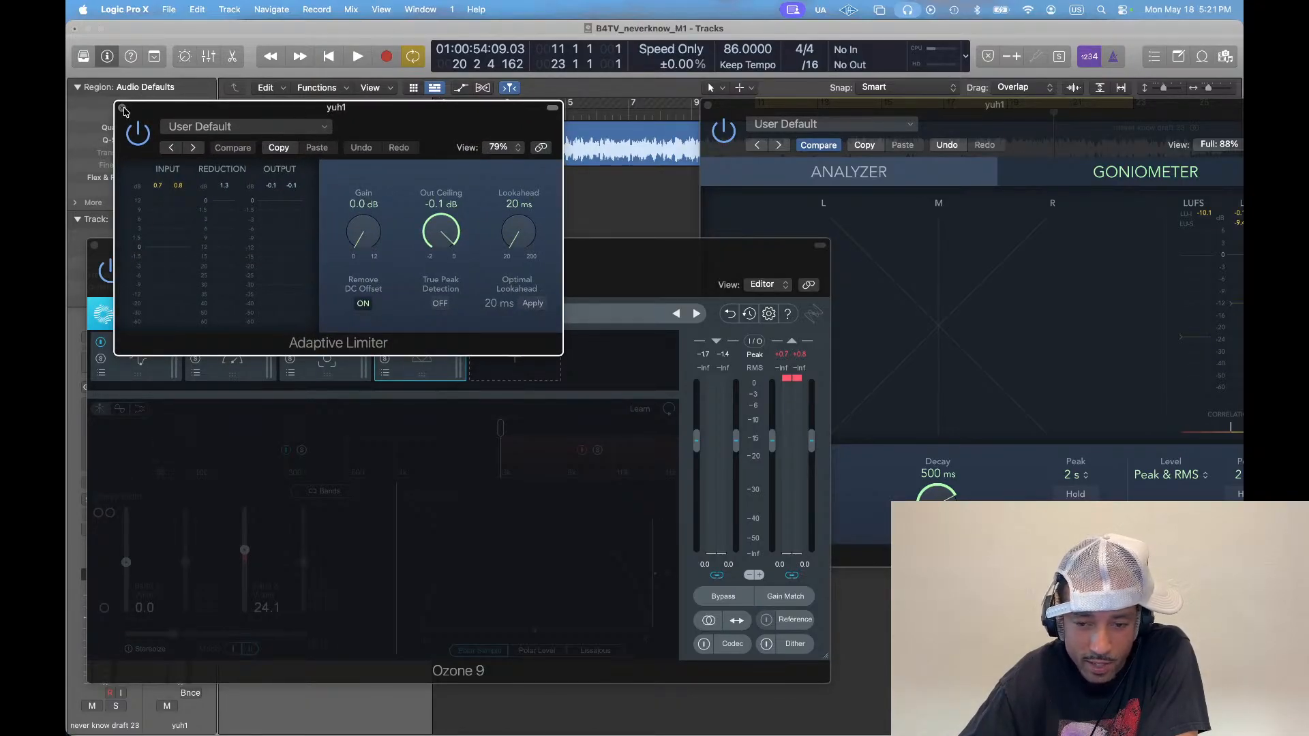
click(658, 283)
drag(553, 276, 582, 278)
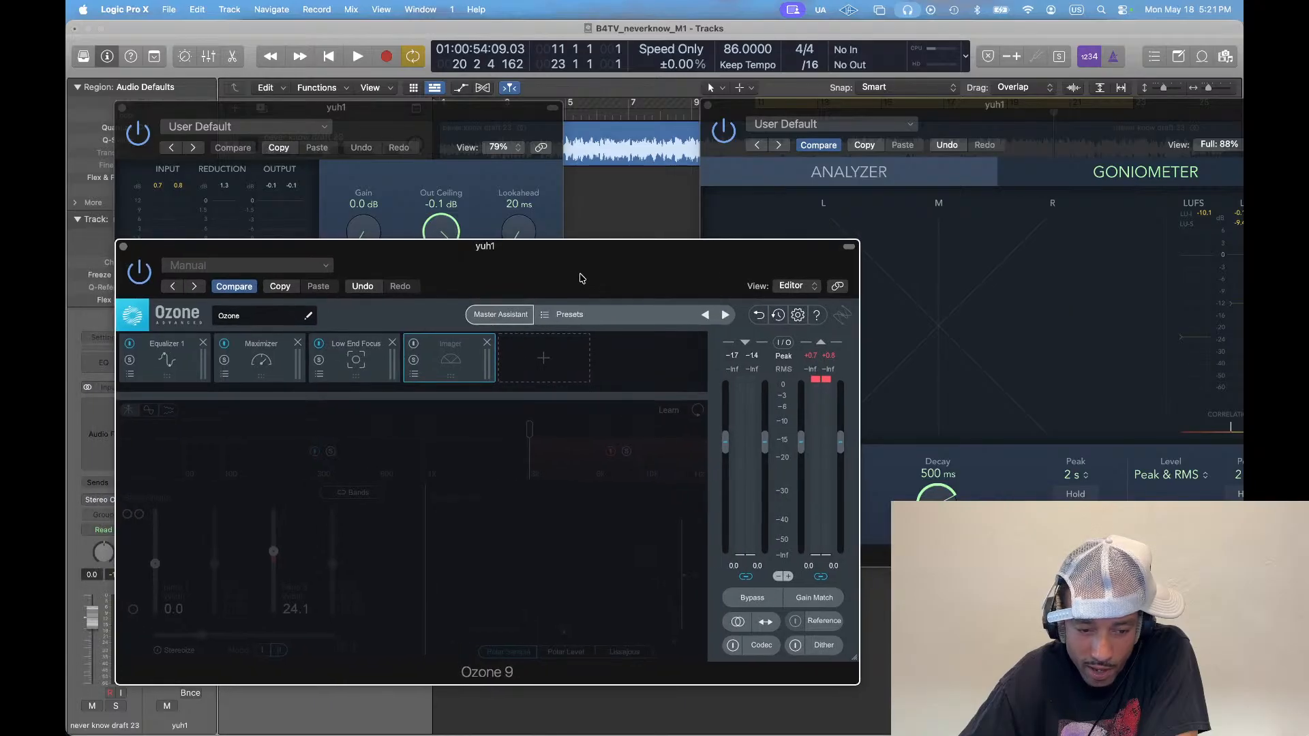
Review the settings of Ozone's Equalizer 1, Maximizer and Low End Focus modules in turn
click(178, 357)
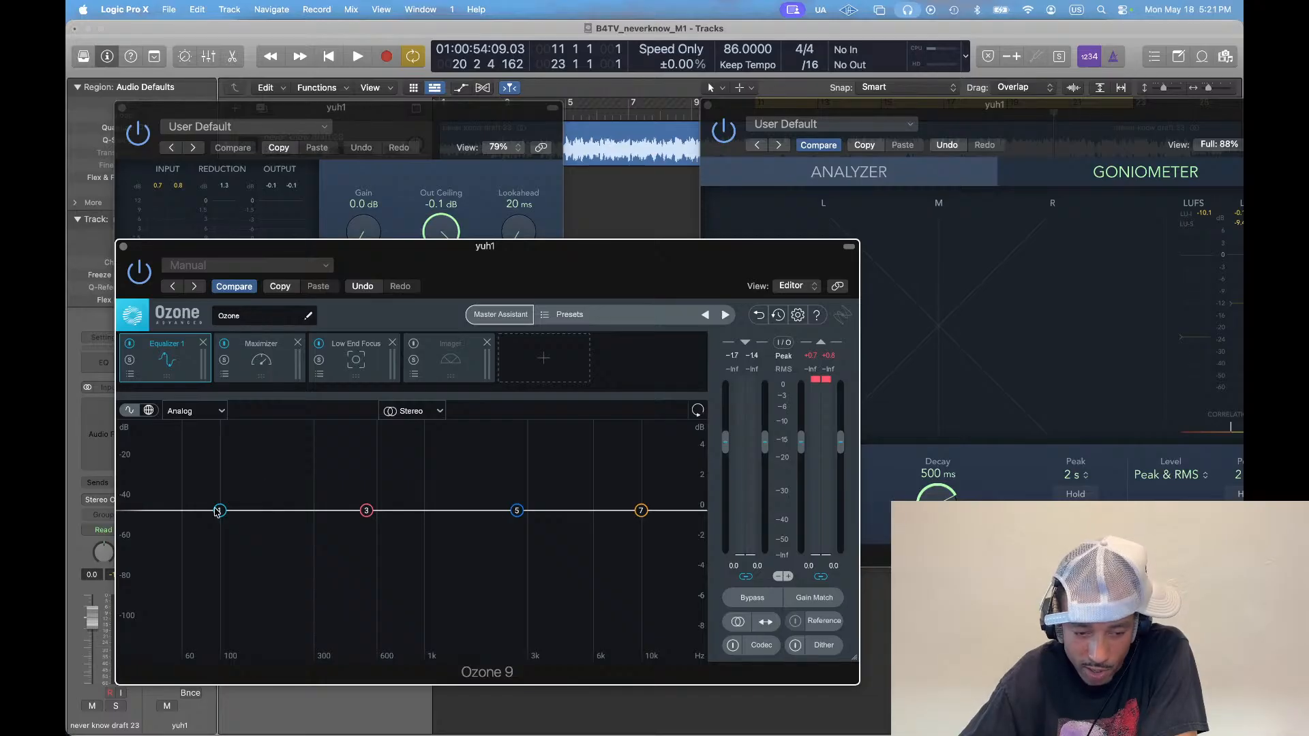
click(276, 365)
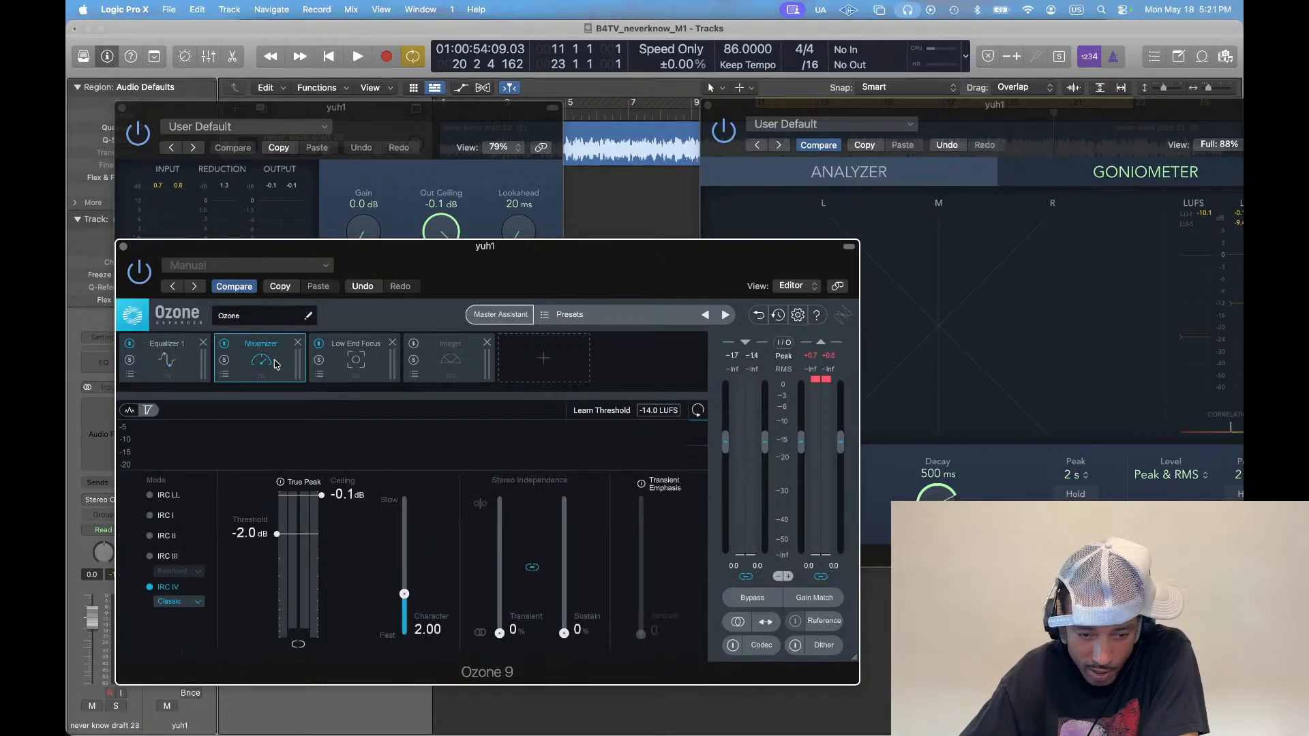
click(386, 368)
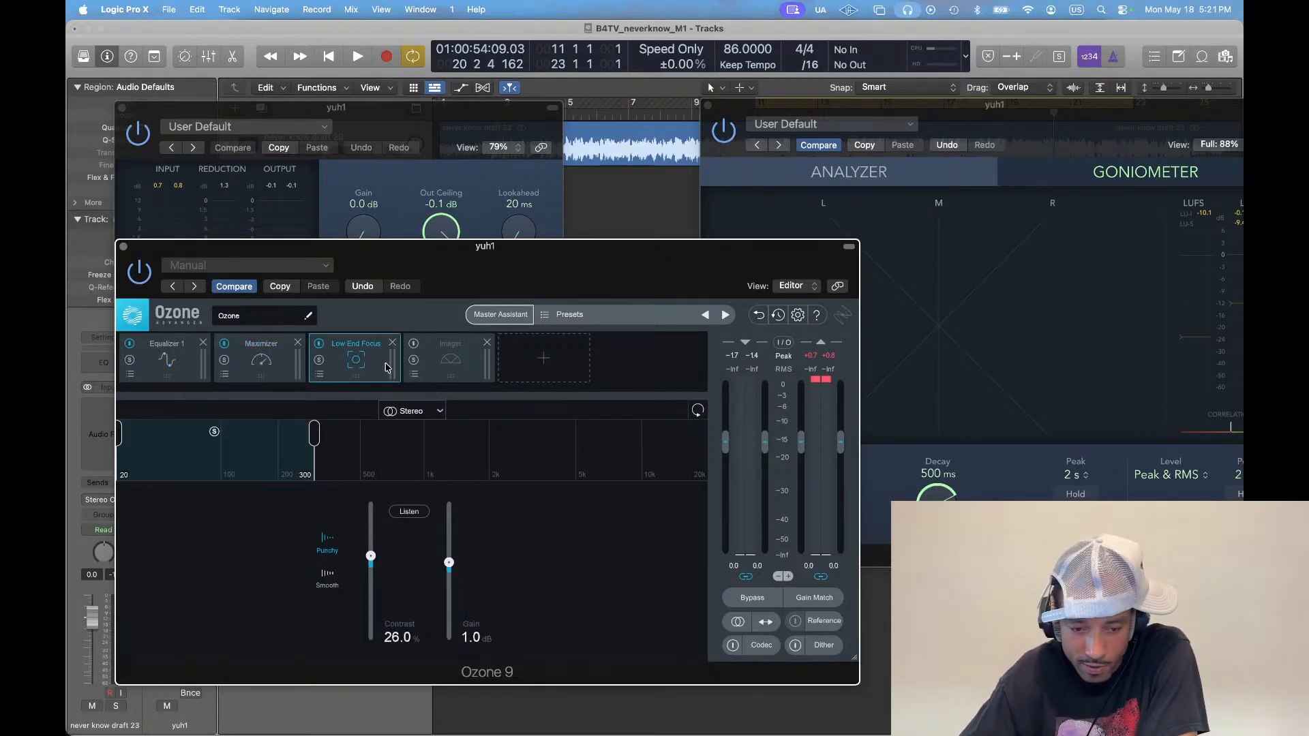
Bring the Adaptive Limiter forward, check the live chat in Streamlabs Desktop, and return to Ozone in Logic Pro
click(455, 114)
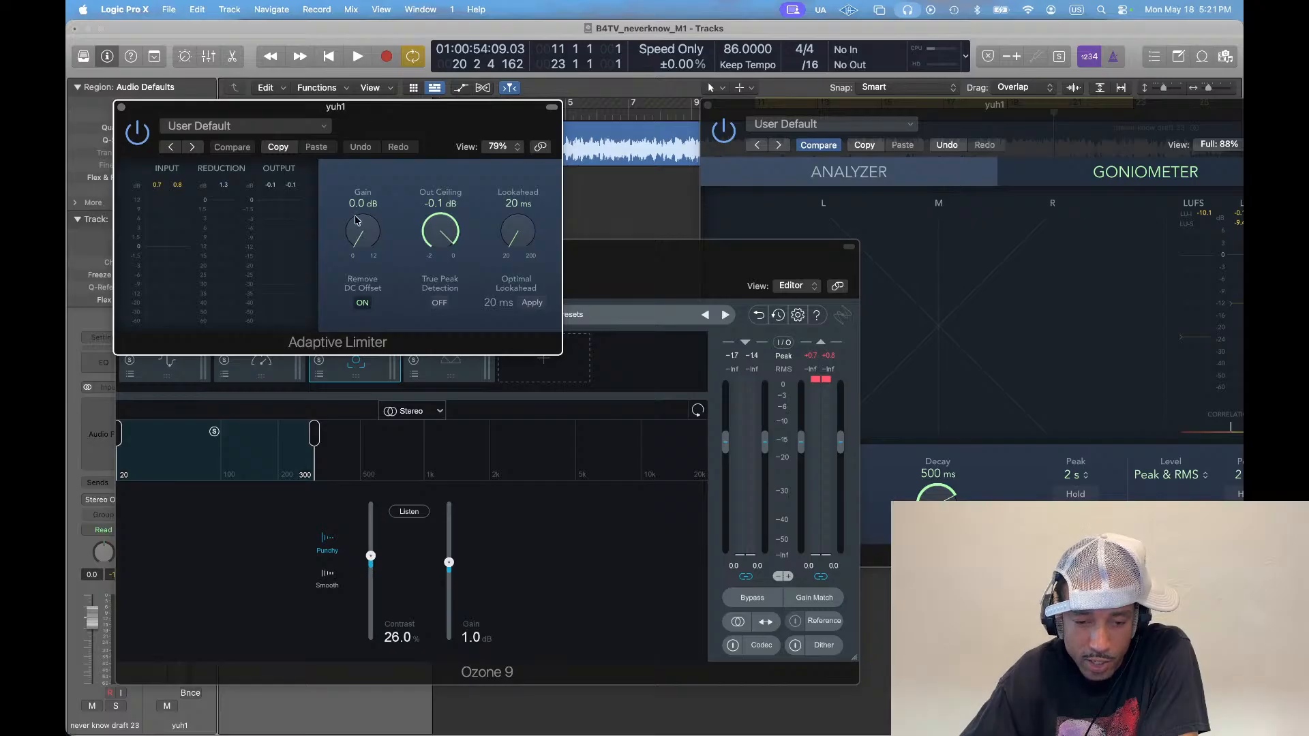
key(super+Tab)
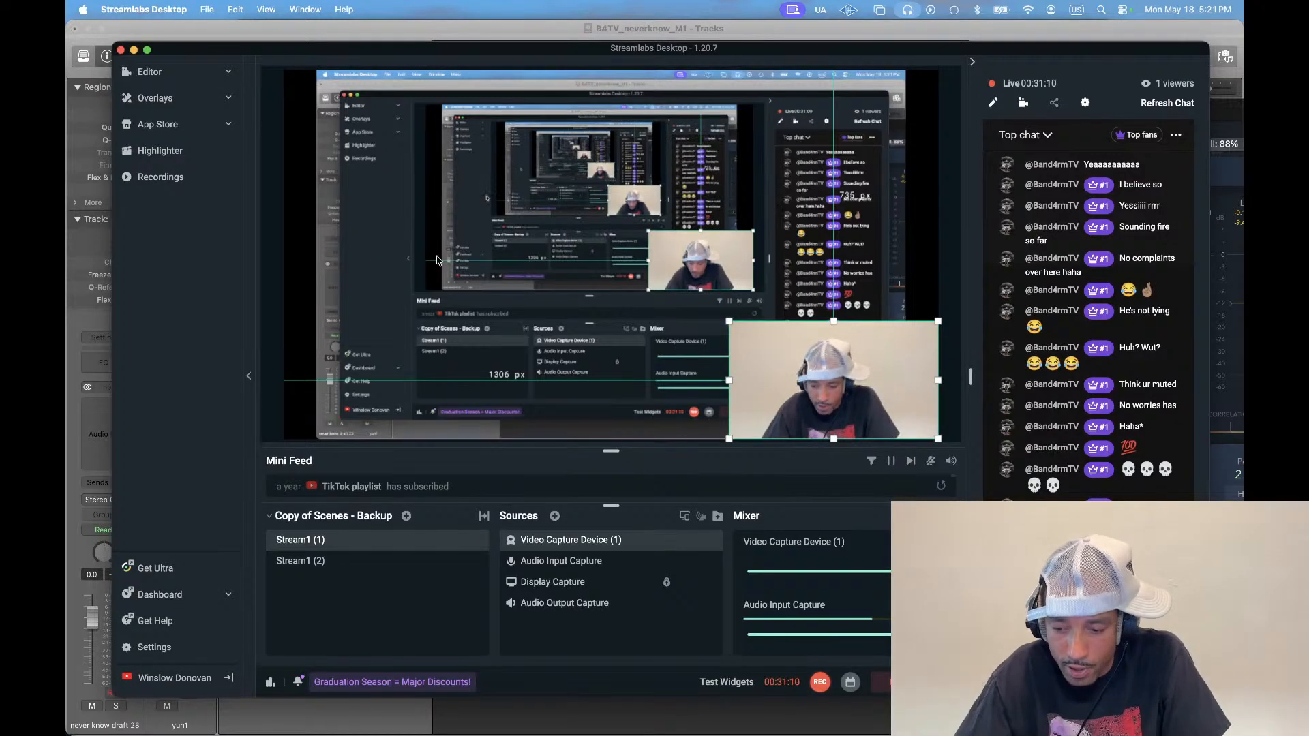
key(super+Tab)
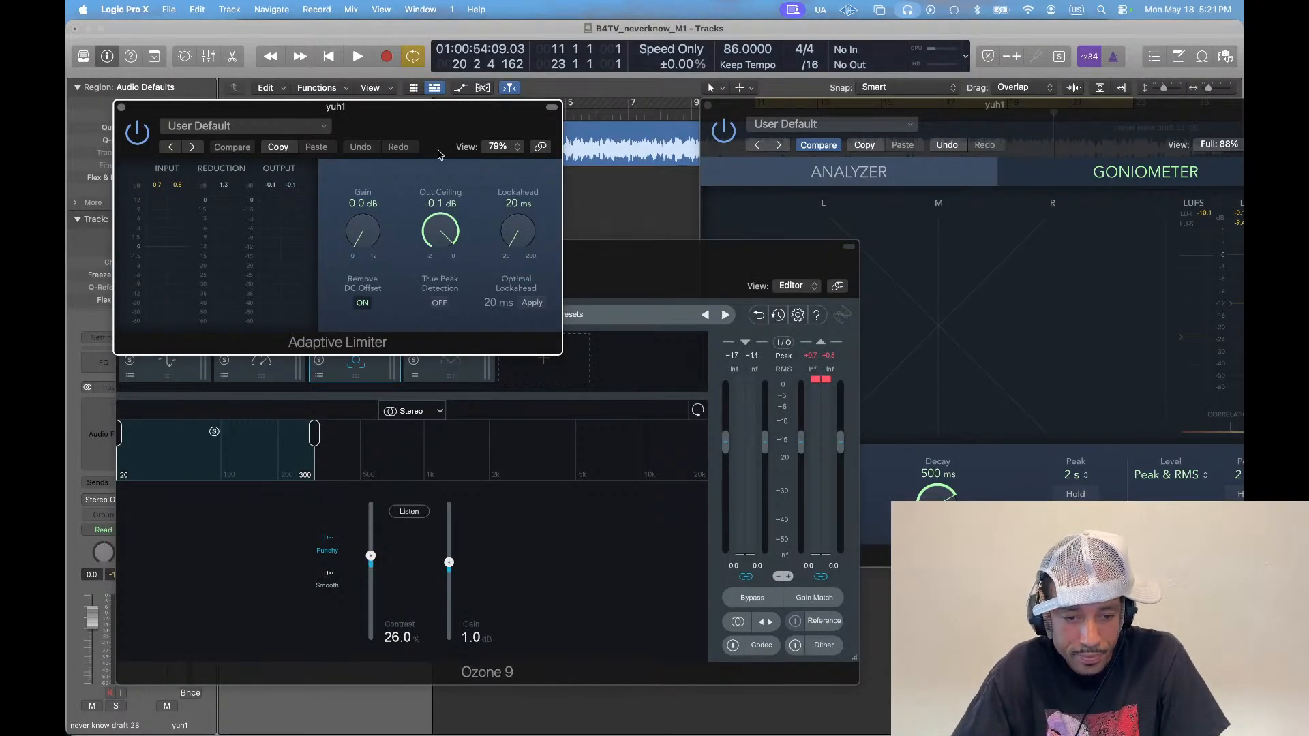
click(702, 270)
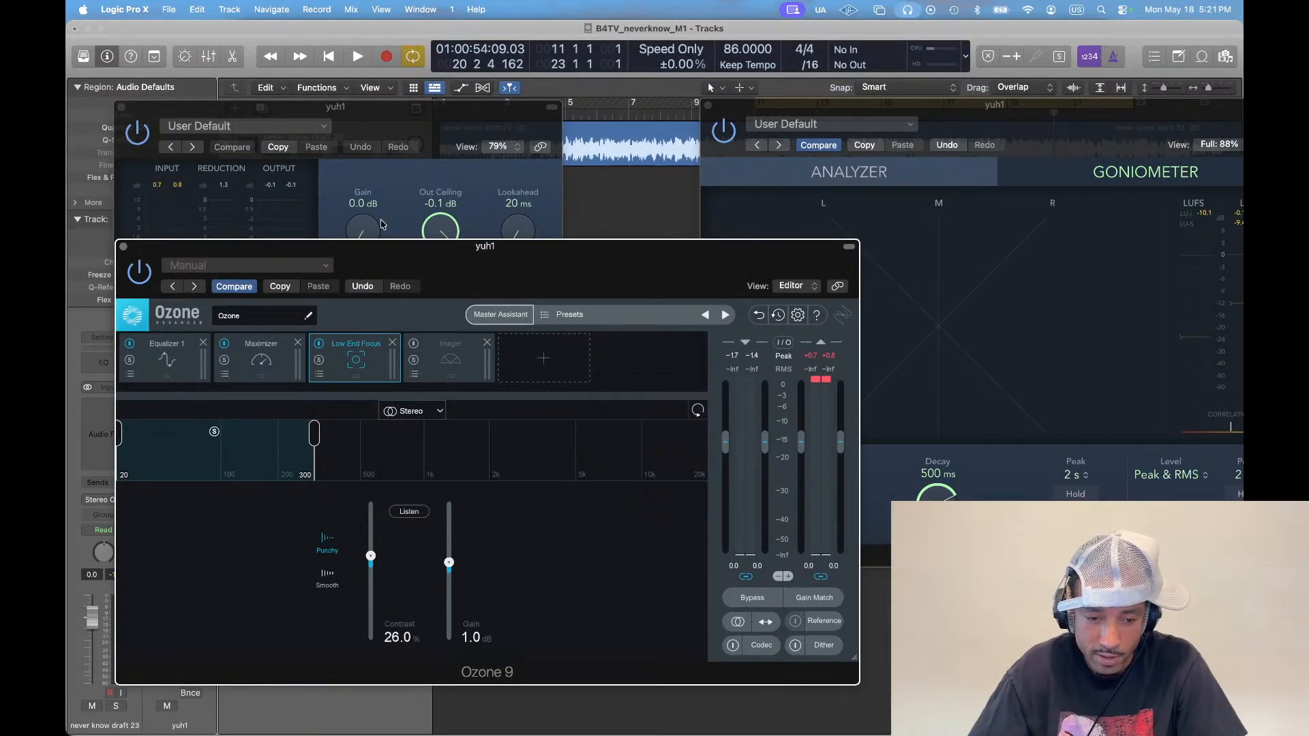
Hide the plug-in windows and review the order of the inserts on the yuh1 channel strip, from Gain to MultiMeter
key(v)
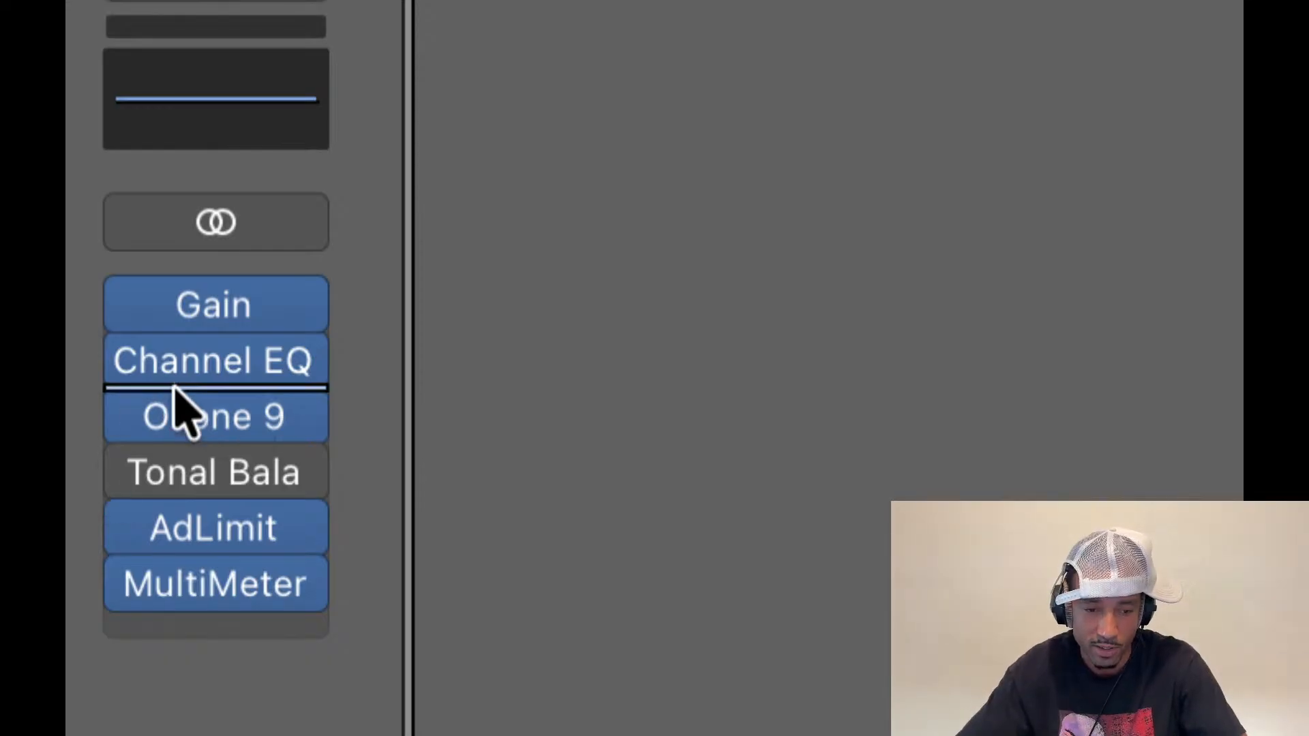
mouse_move(213, 328)
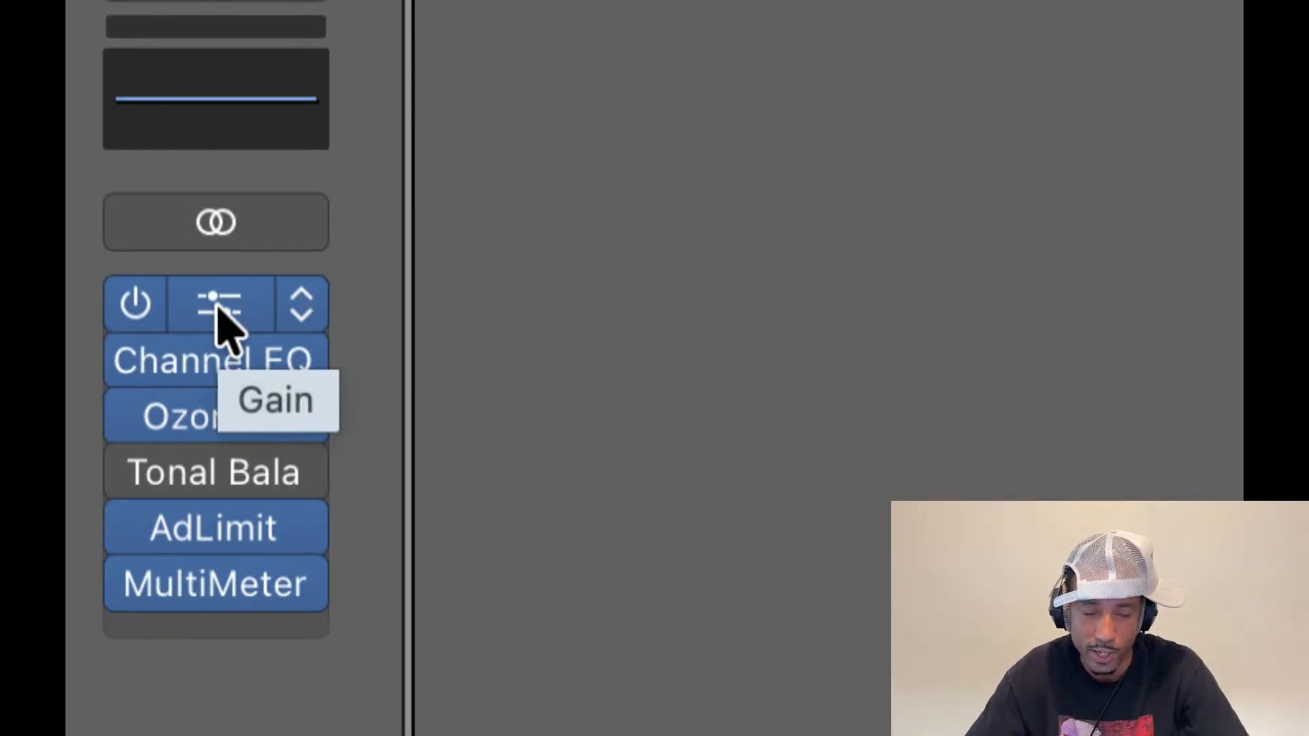
mouse_move(214, 410)
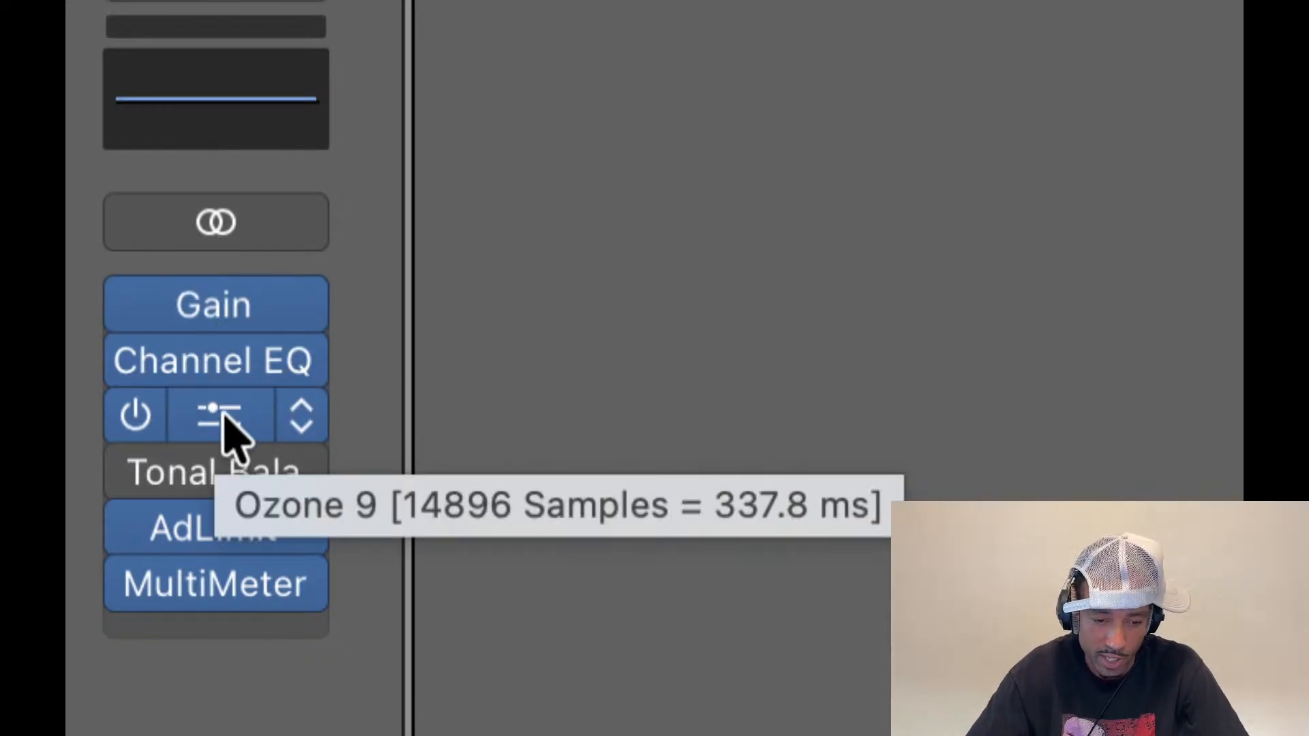
mouse_move(218, 583)
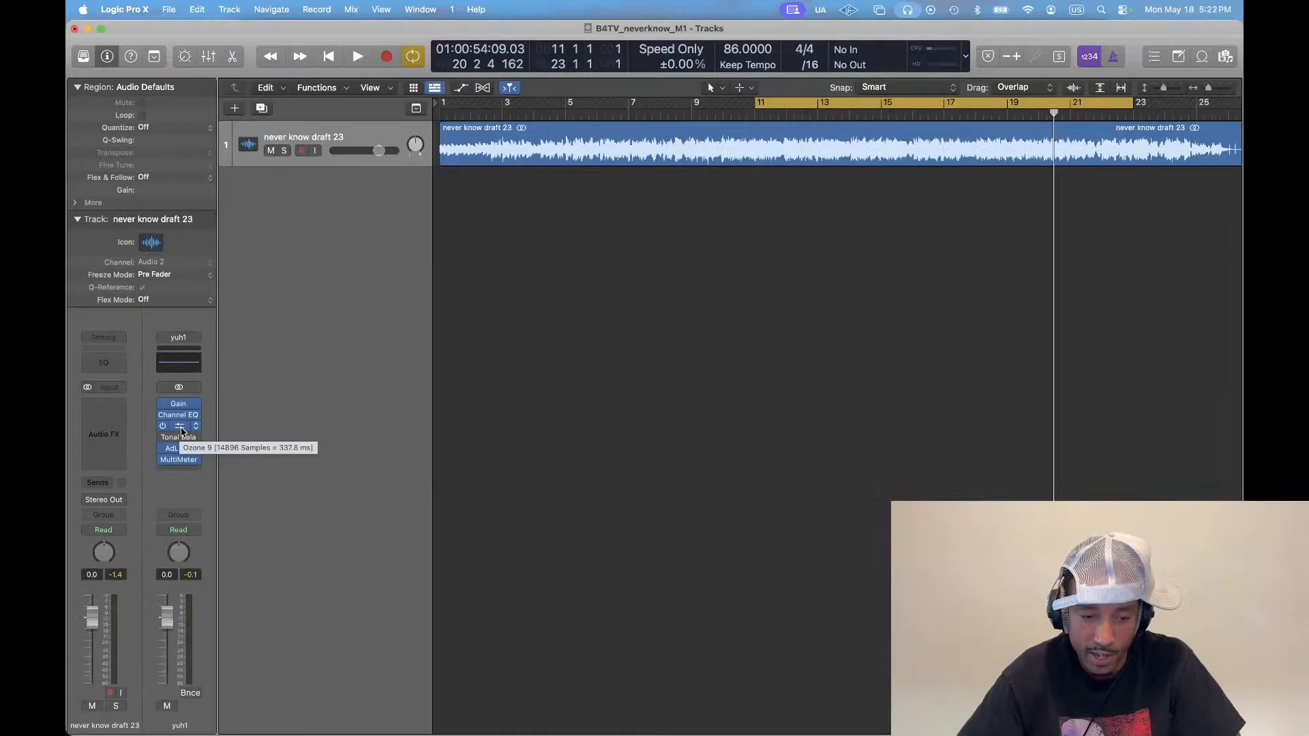
Reopen the plug-in windows with the Adaptive Limiter in front, then check the Streamlabs Desktop chat and return to Logic Pro
click(180, 430)
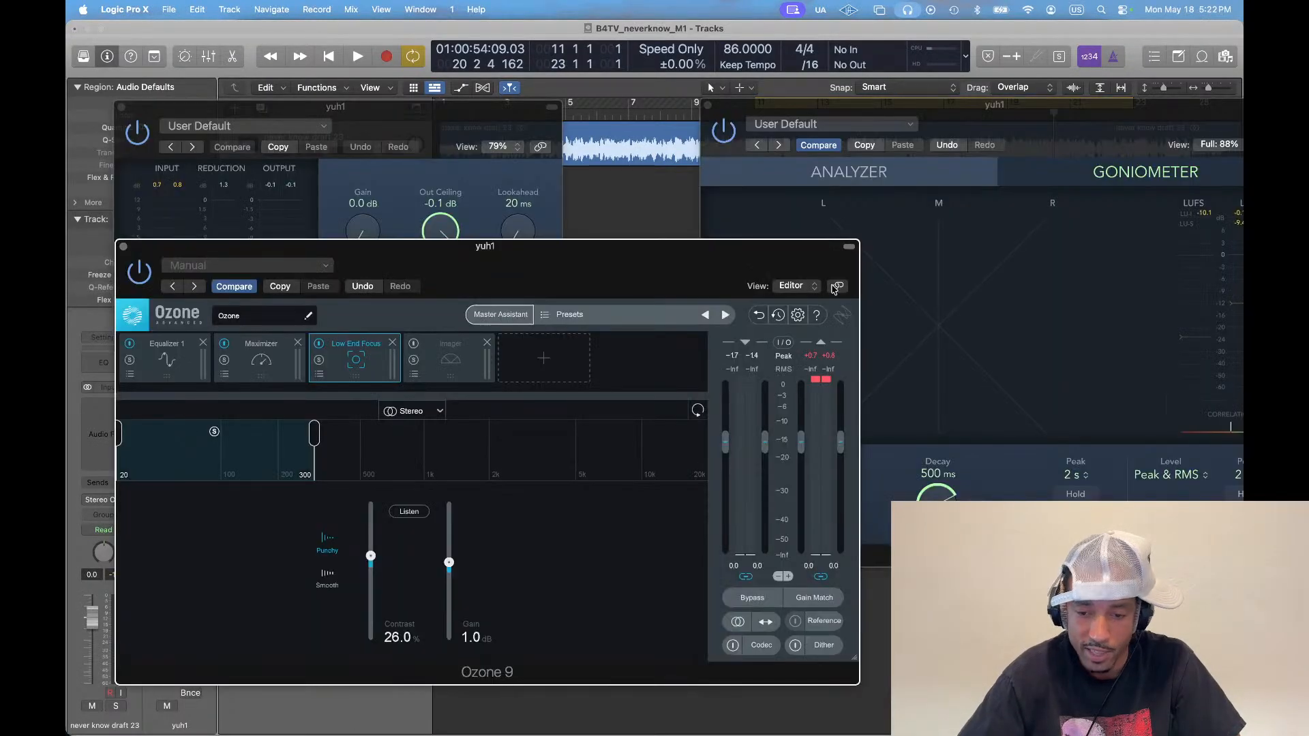
click(433, 136)
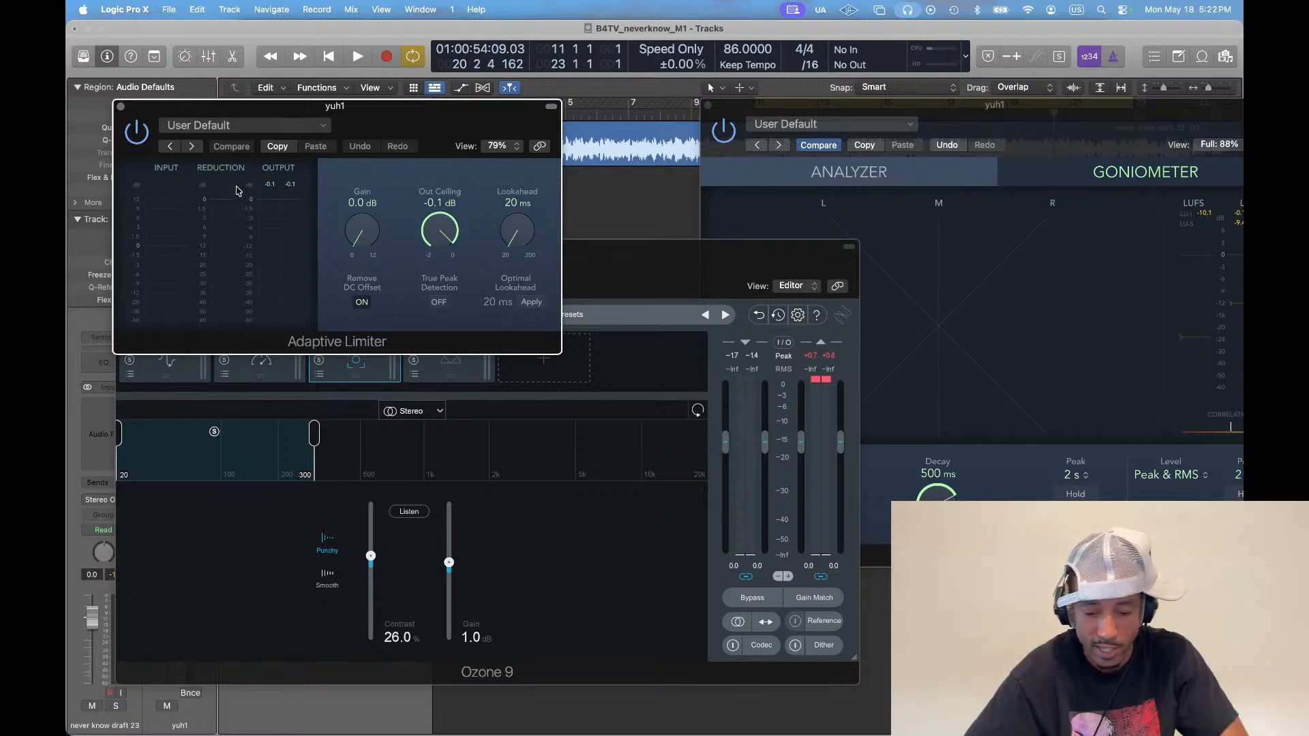
key(super+Tab)
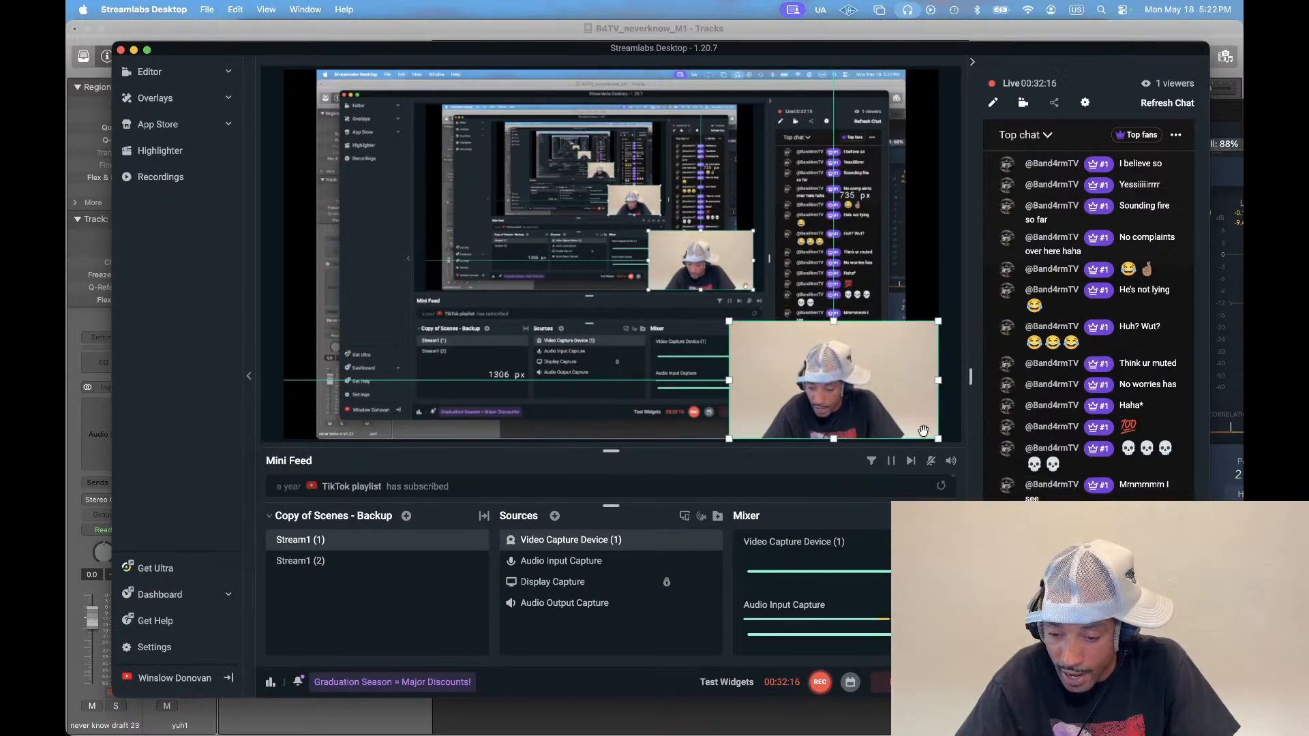
key(super+Tab)
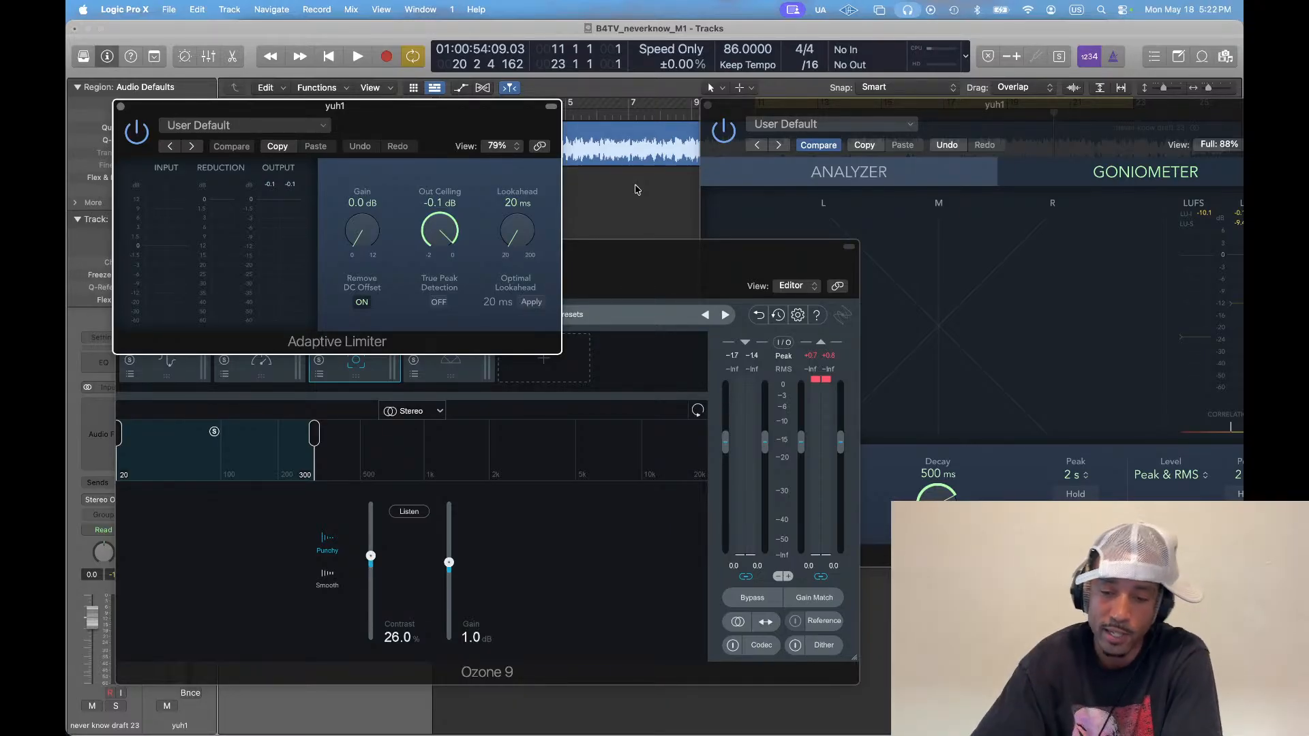
Hide the plug-in windows, turn off cycle mode and return the playhead to the start of the project
key(v)
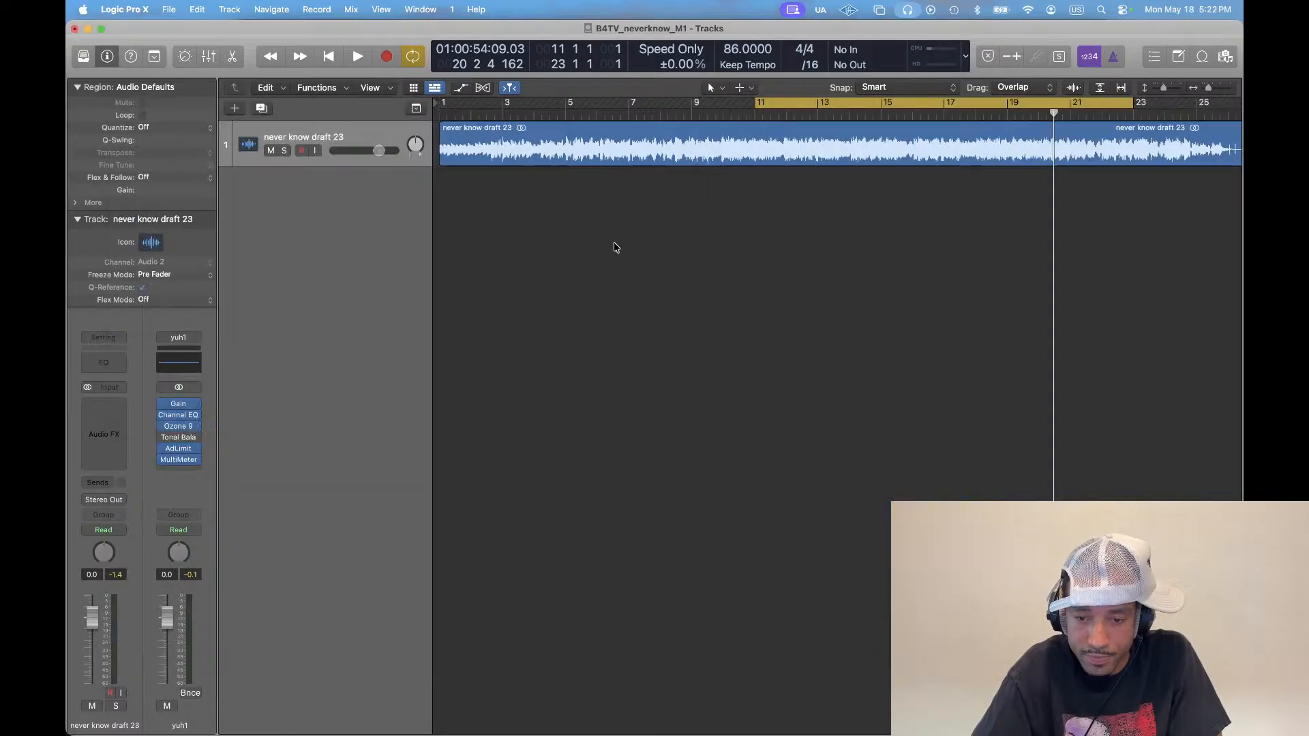
key(super+Left)
key(super+Left)
key(super+Left)
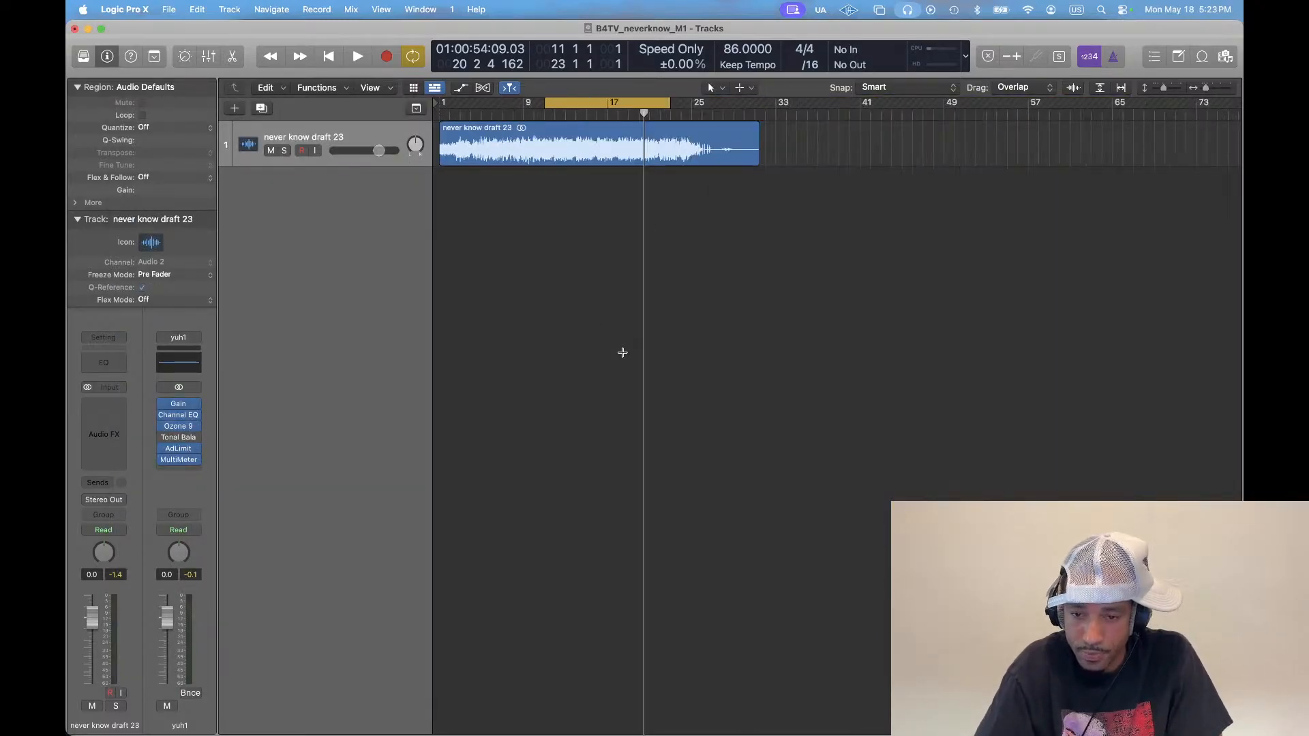
key(c)
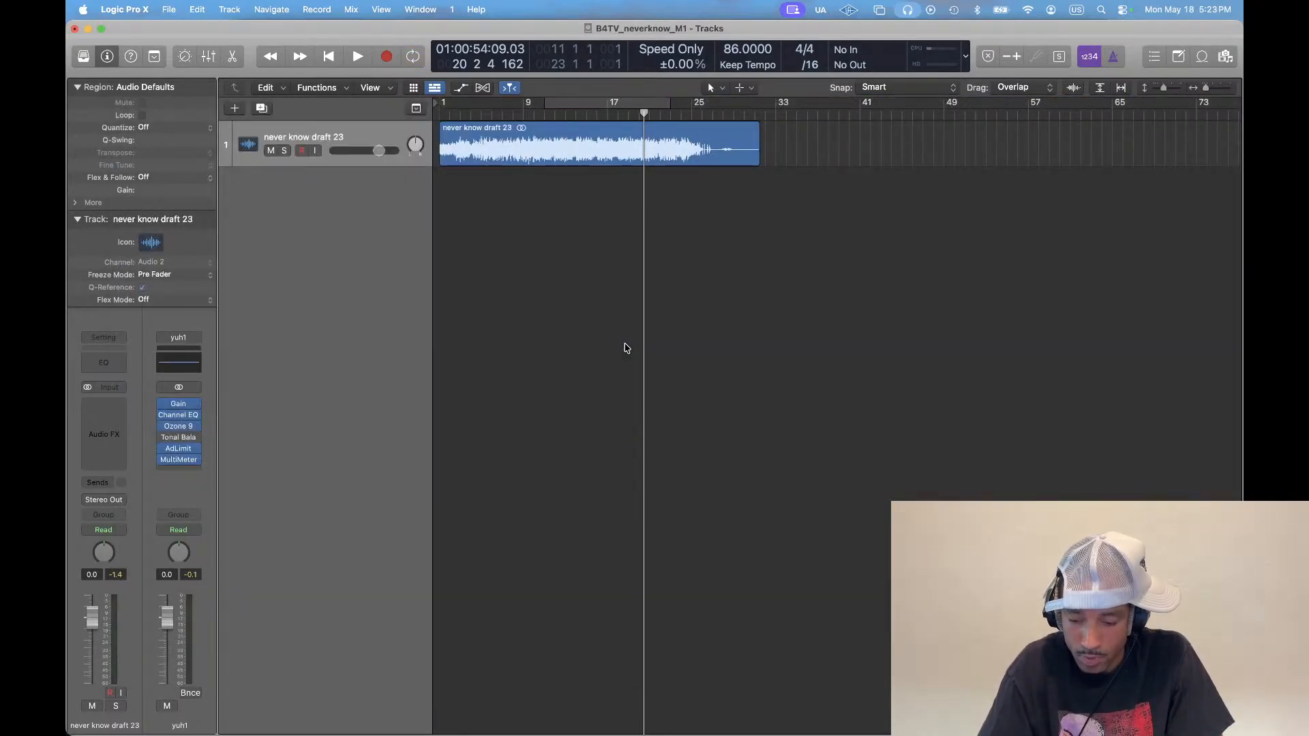
key(Return)
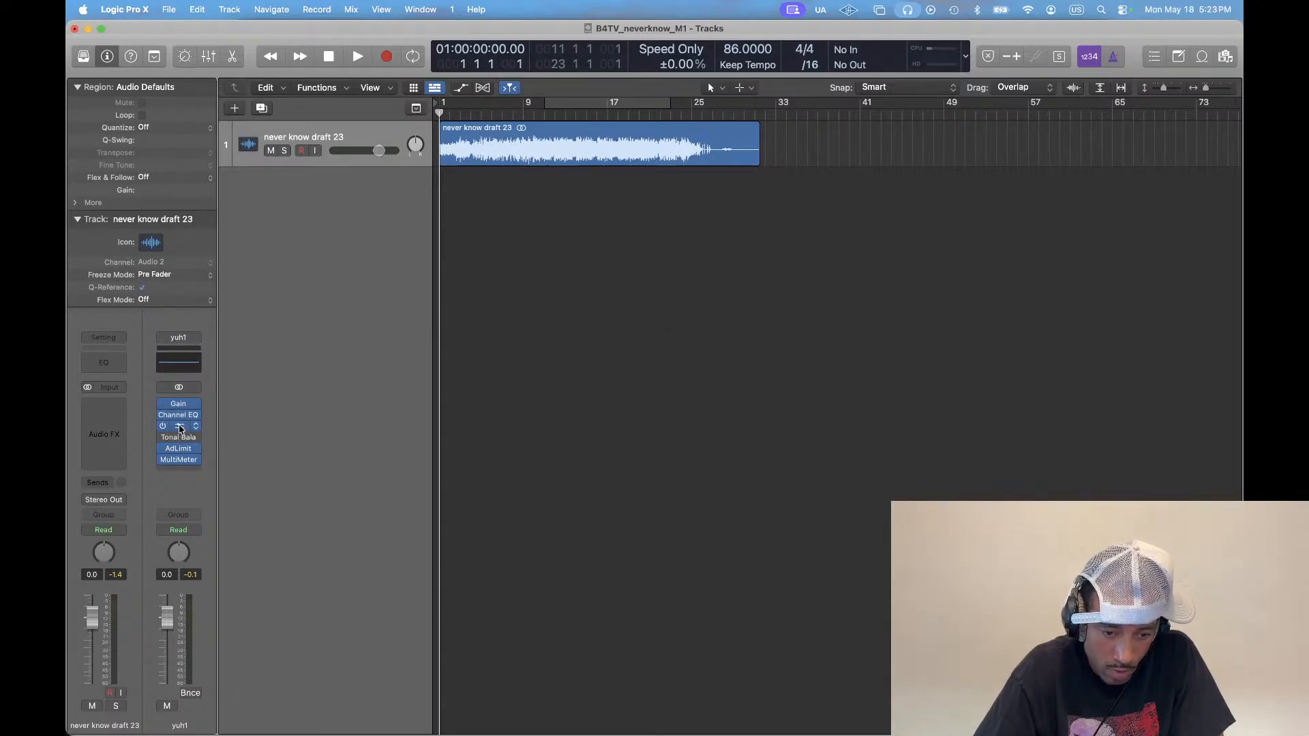
key(v)
key(v)
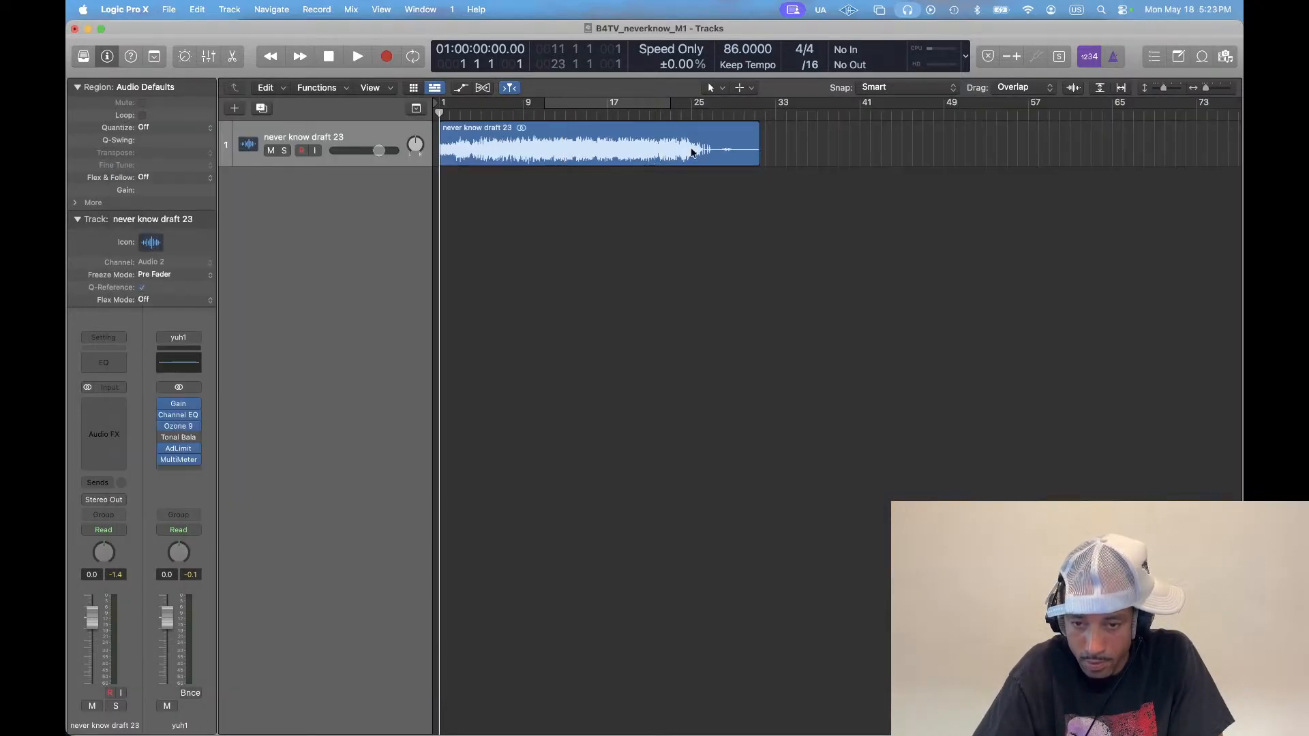
Play the quiet tail of 'never know draft 23' up close to find where it ends, then stop playback
double_click(724, 113)
key(super+Right)
key(super+Right)
key(super+Right)
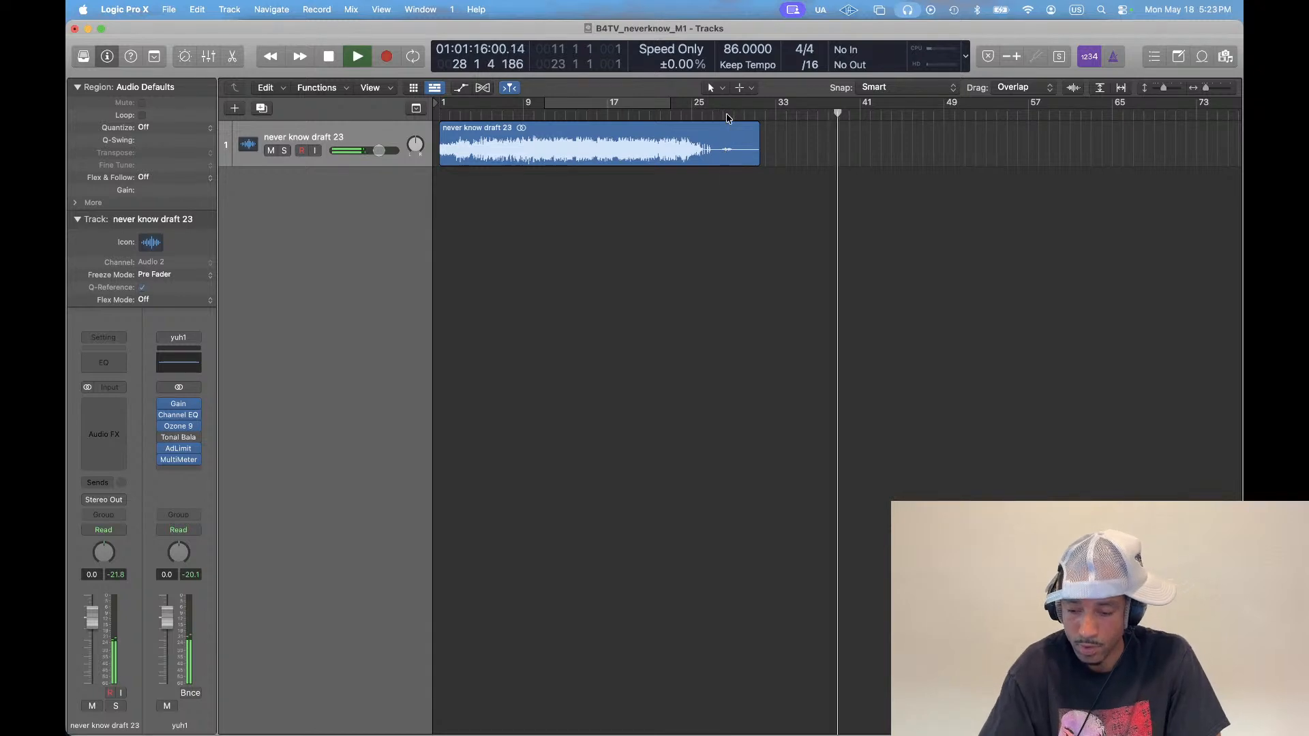
key(super+Down)
key(super+Down)
key(super+Down)
key(super+Down)
key(super+Right)
key(super+Down)
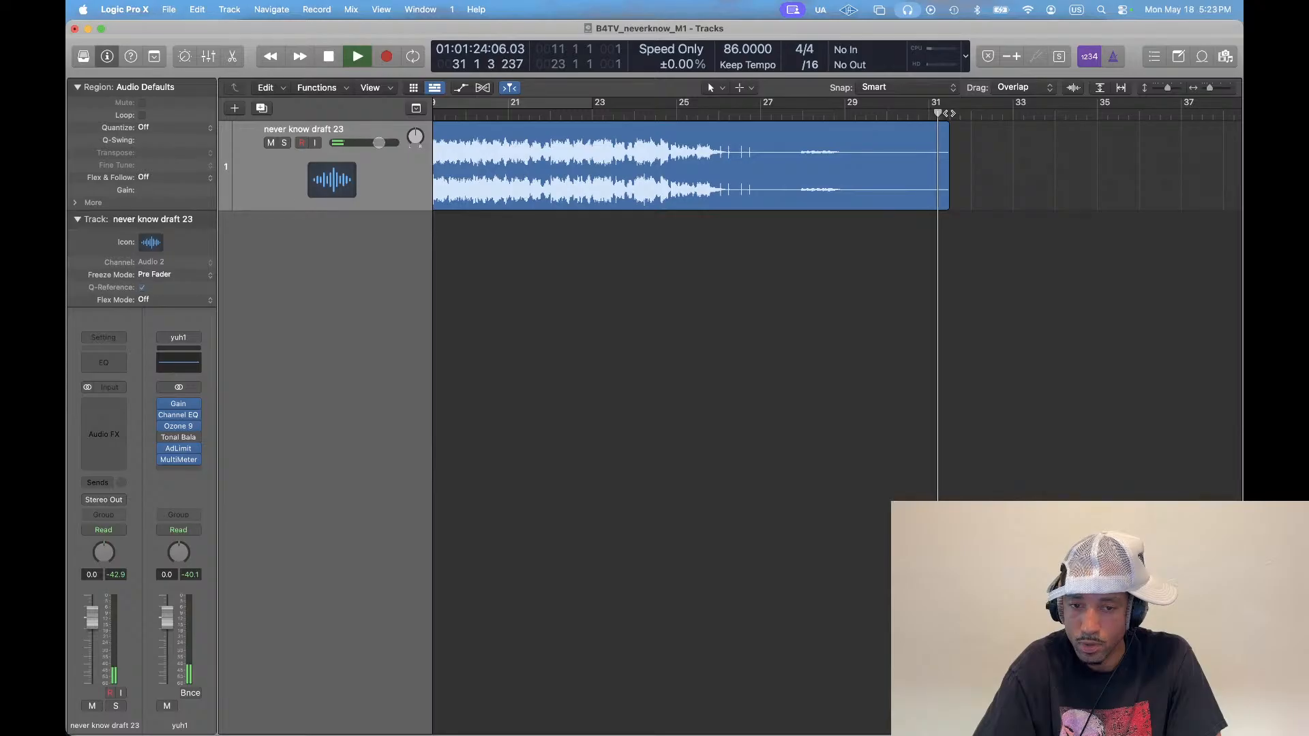
key(space)
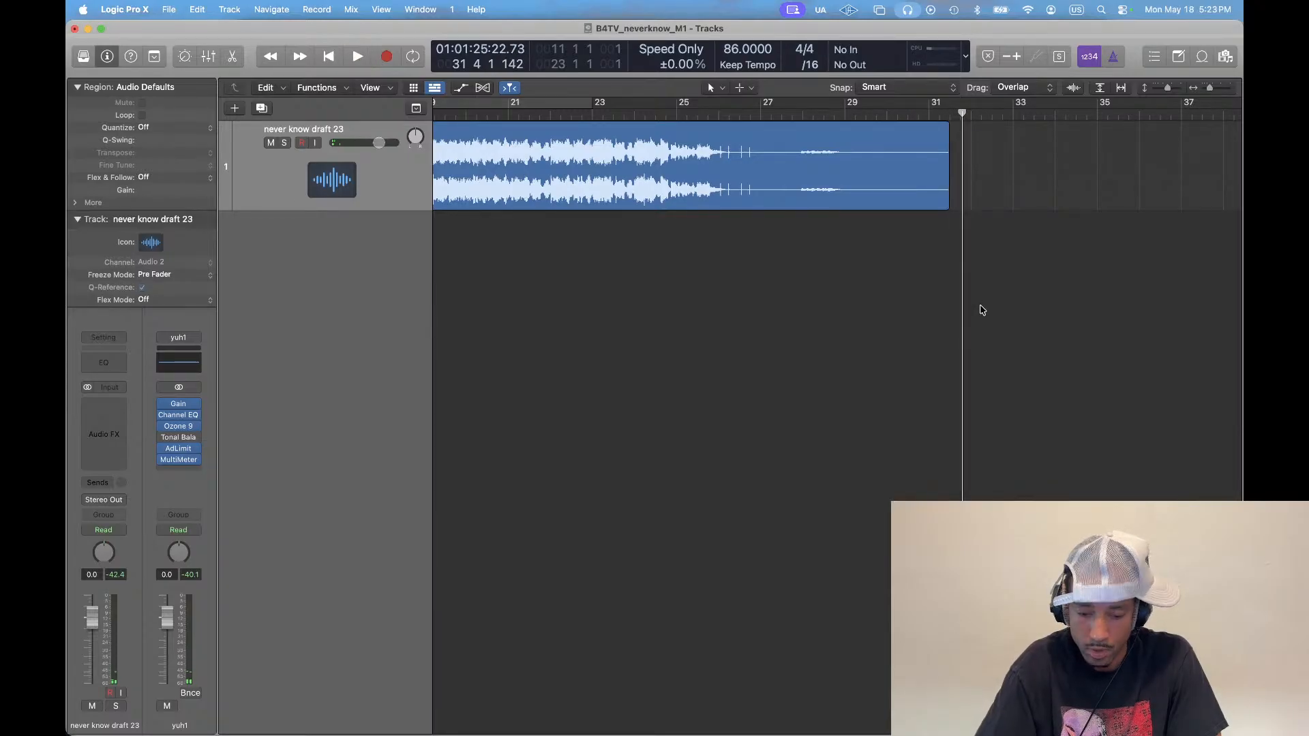
Set up an offline PCM bounce of the project with its end at bar 32 and proceed to saving
key(super+b)
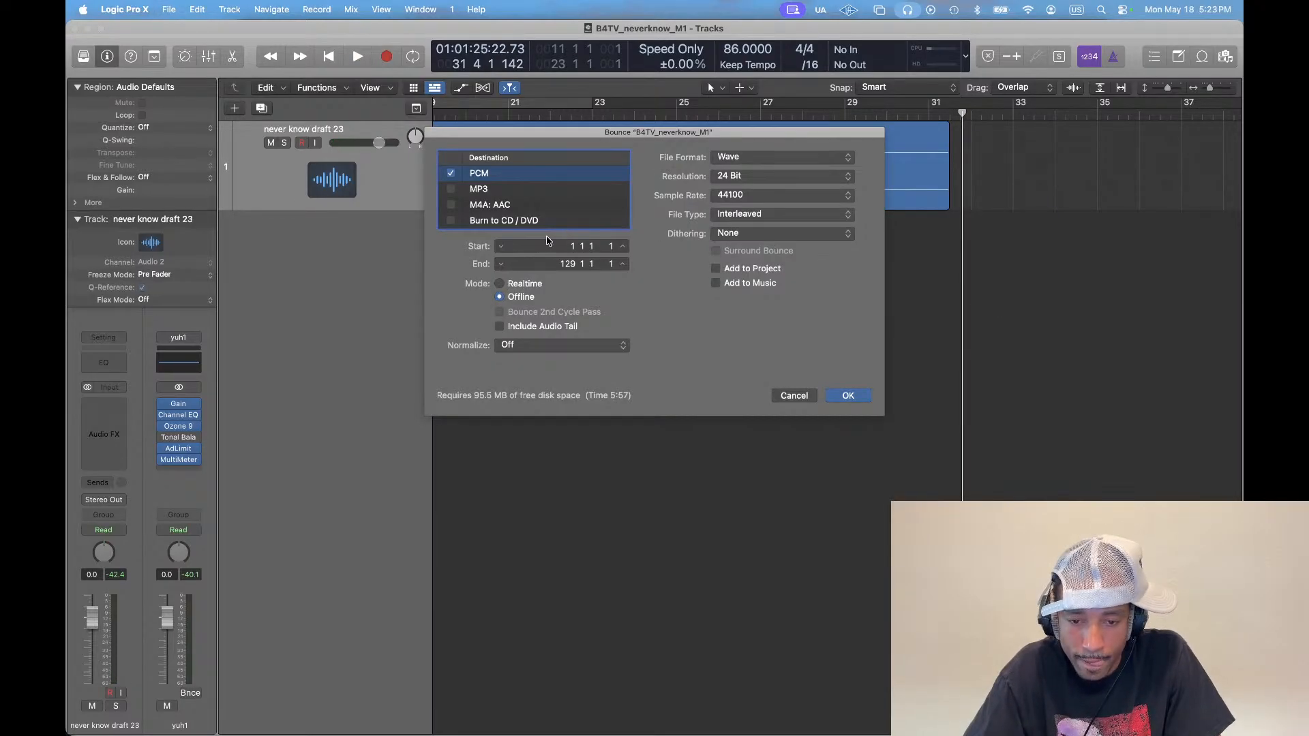
click(577, 269)
text(32)
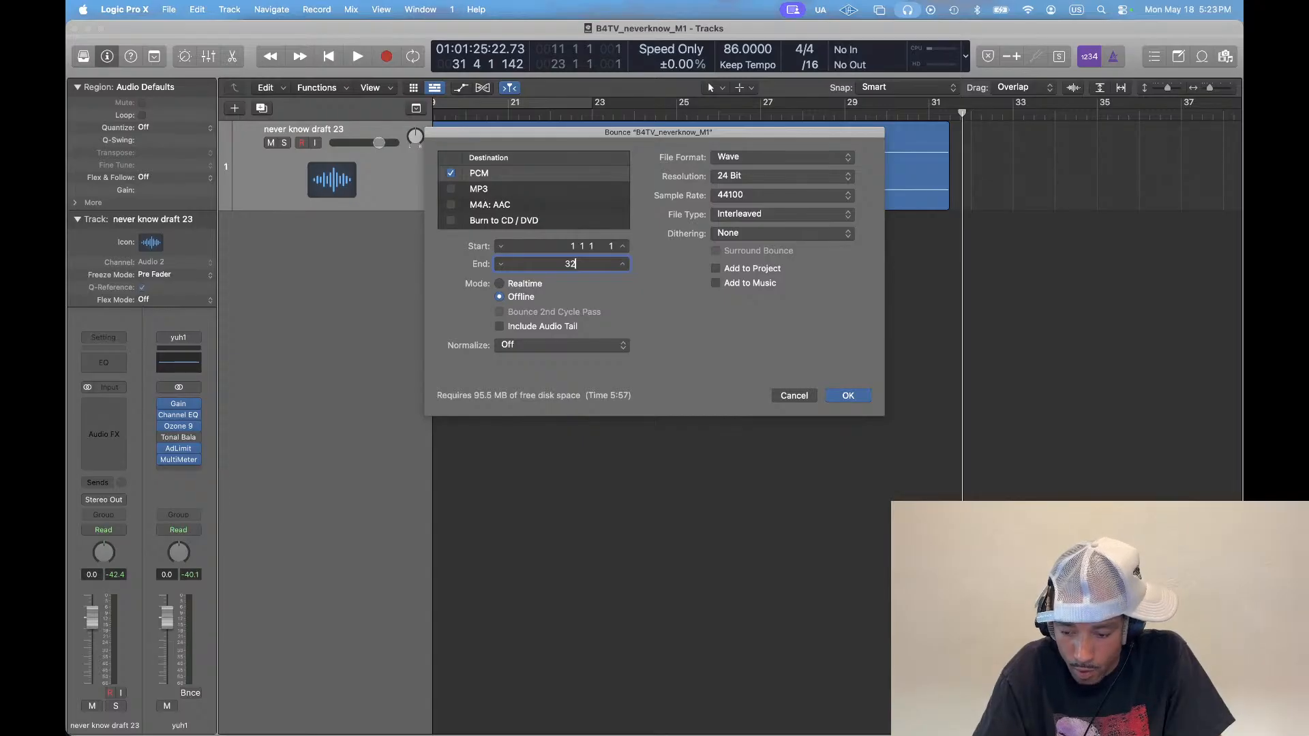
key(Return)
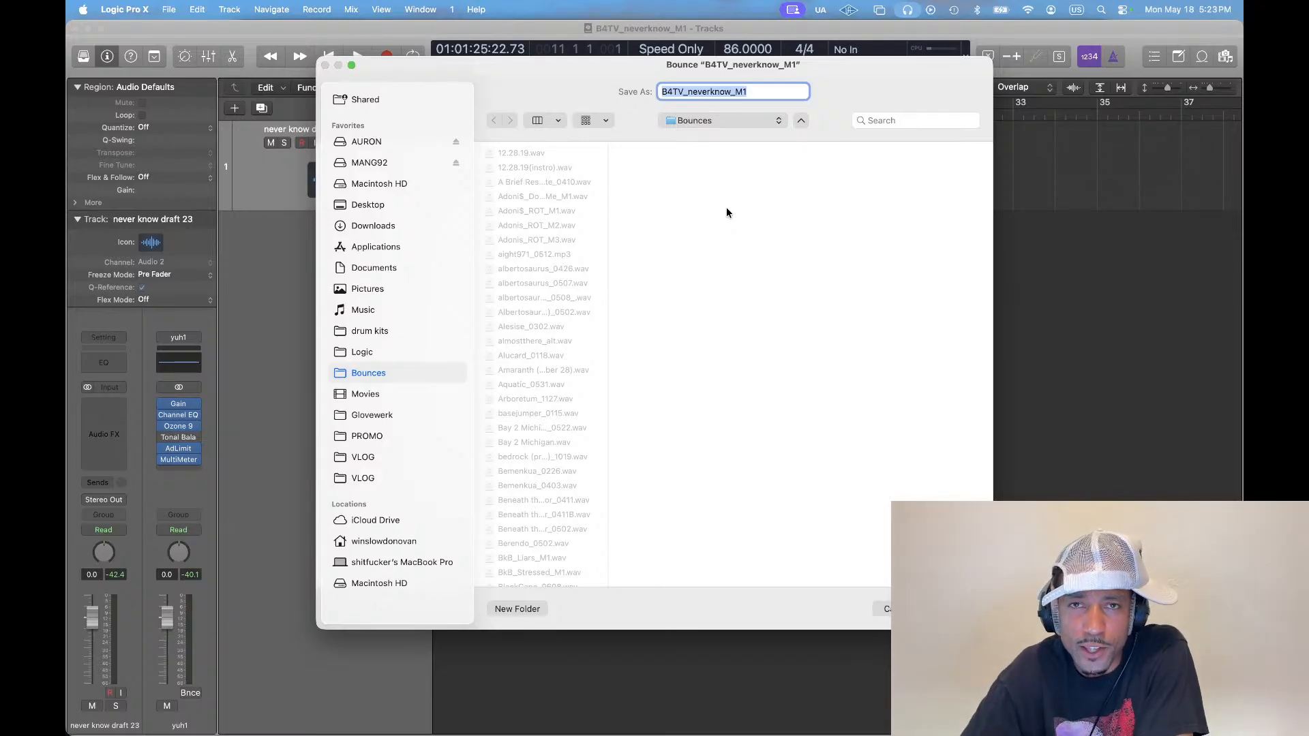
Check the Streamlabs Desktop chat, then return to Logic Pro and save the bounce as B4TV_neverknow_M1 in the Bounces folder
key(super+Tab)
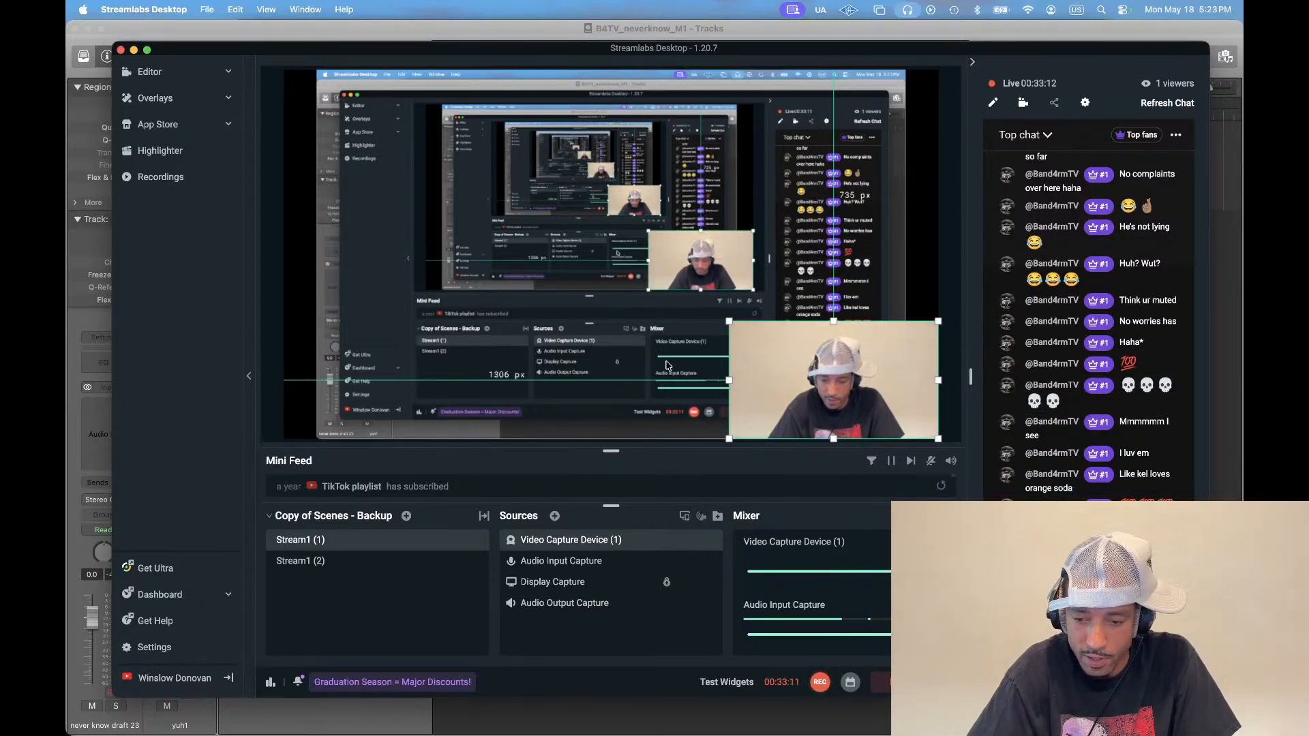
key(super+Tab)
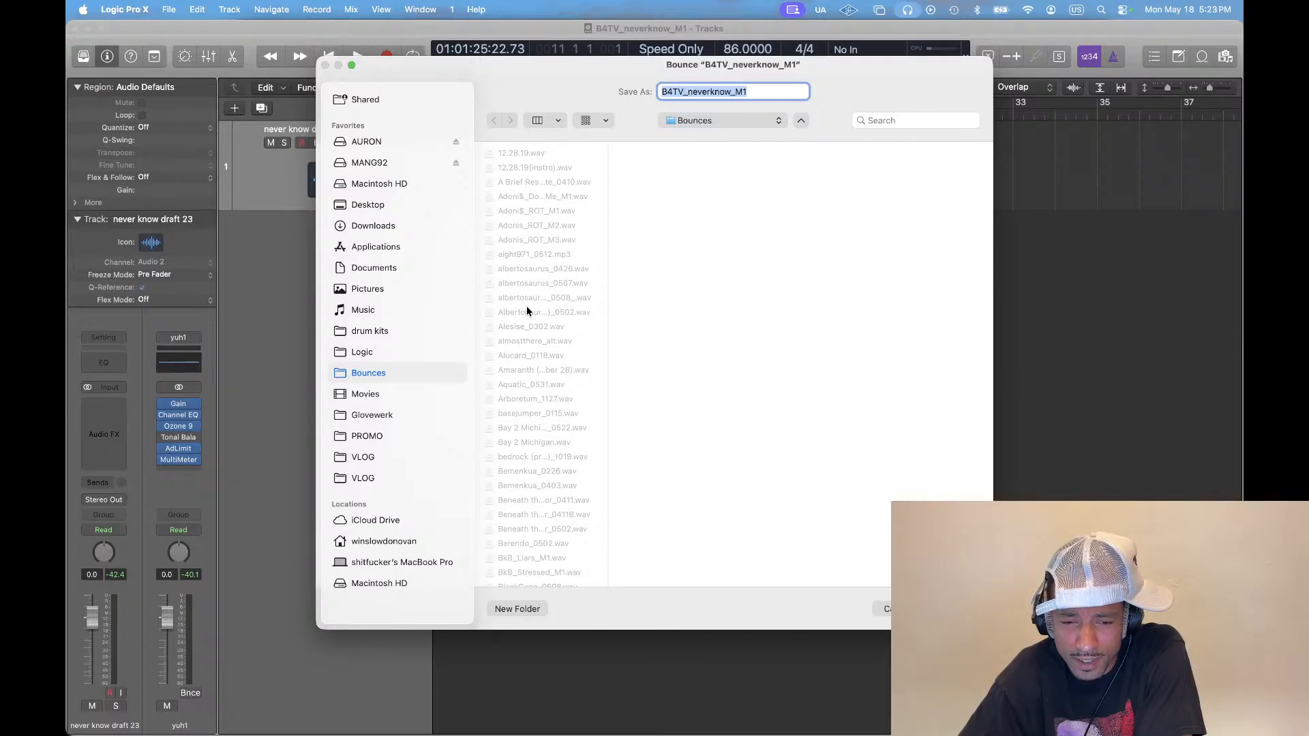
key(Return)
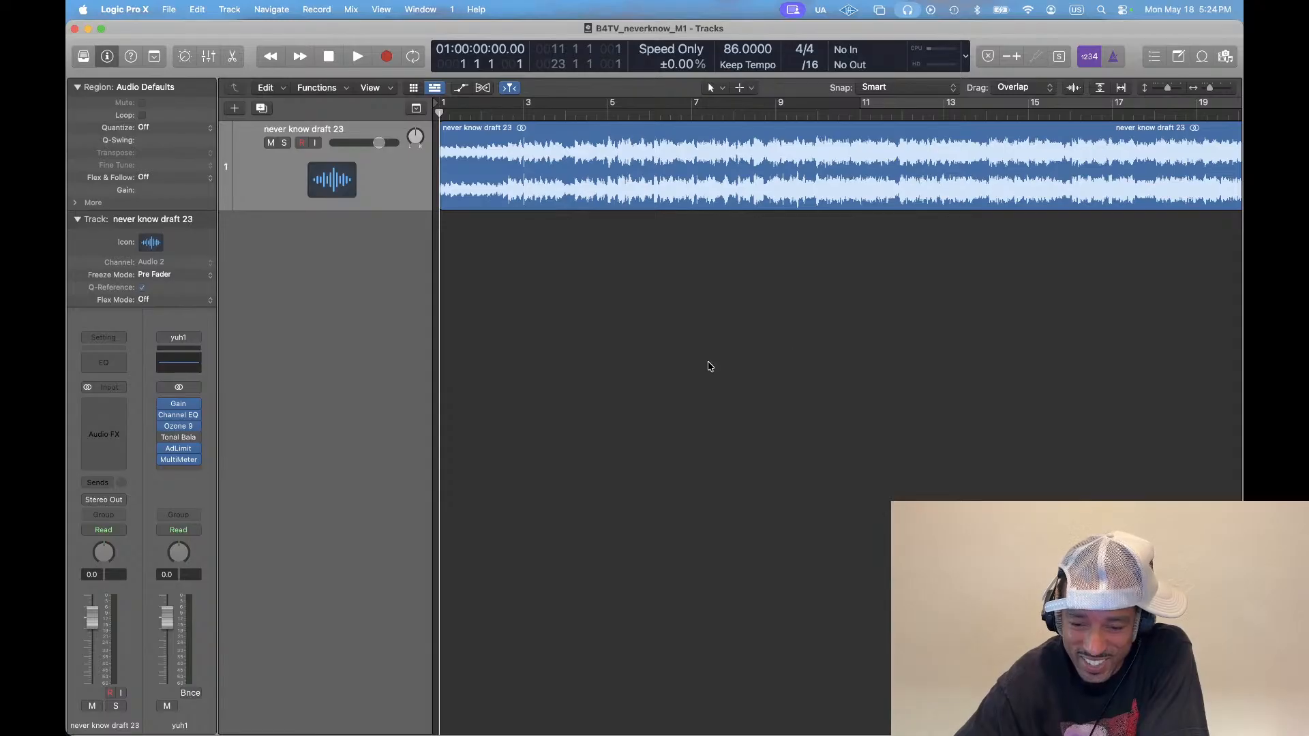
Fit the whole song region in the arrangement, then switch to Finder and open the Bounces folder
scroll(710, 366, right, 10)
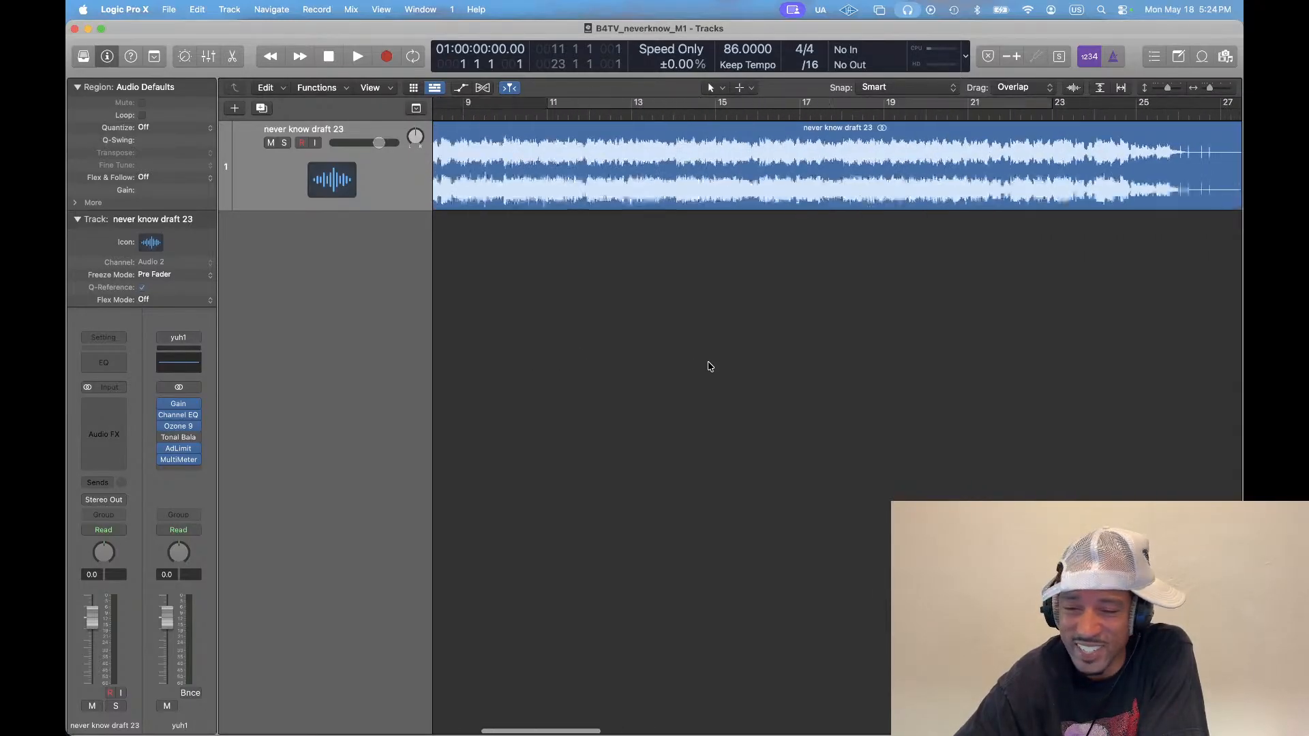
scroll(709, 366, left, 10)
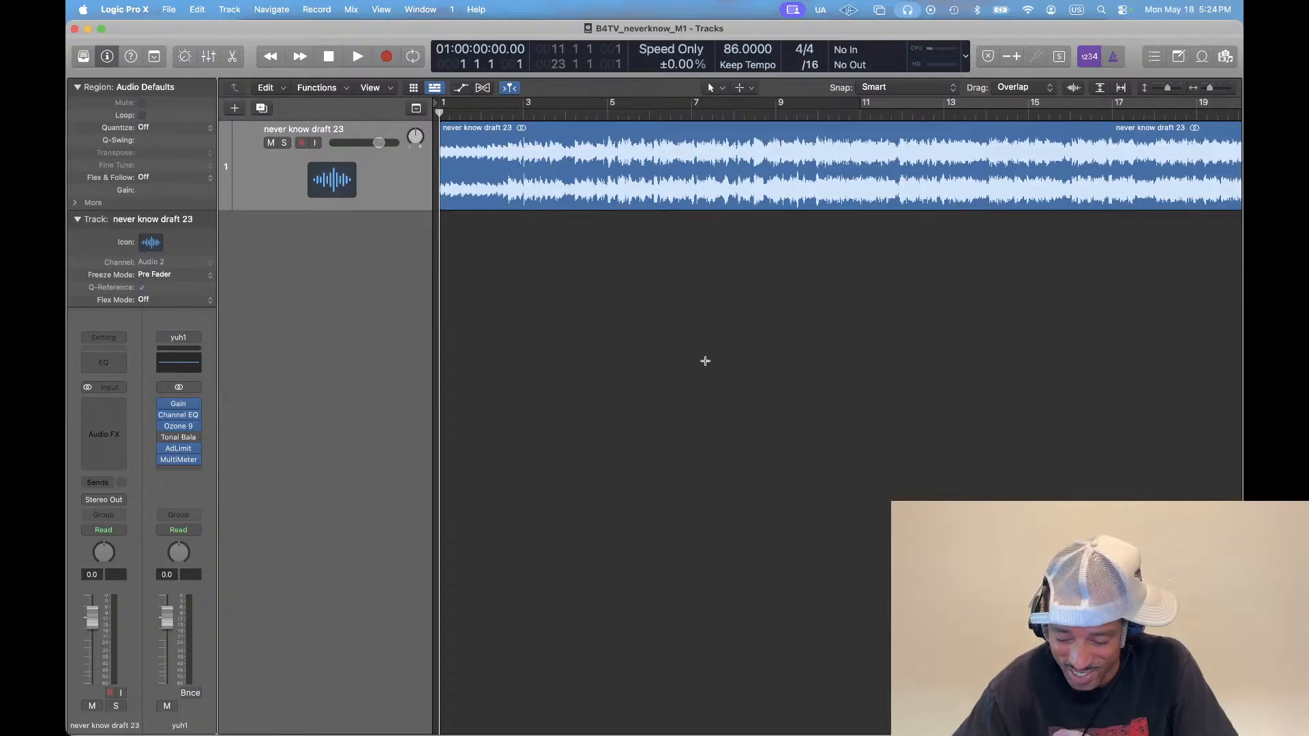
key(super+Left)
key(super+Left)
key(super+Up)
key(super+Up)
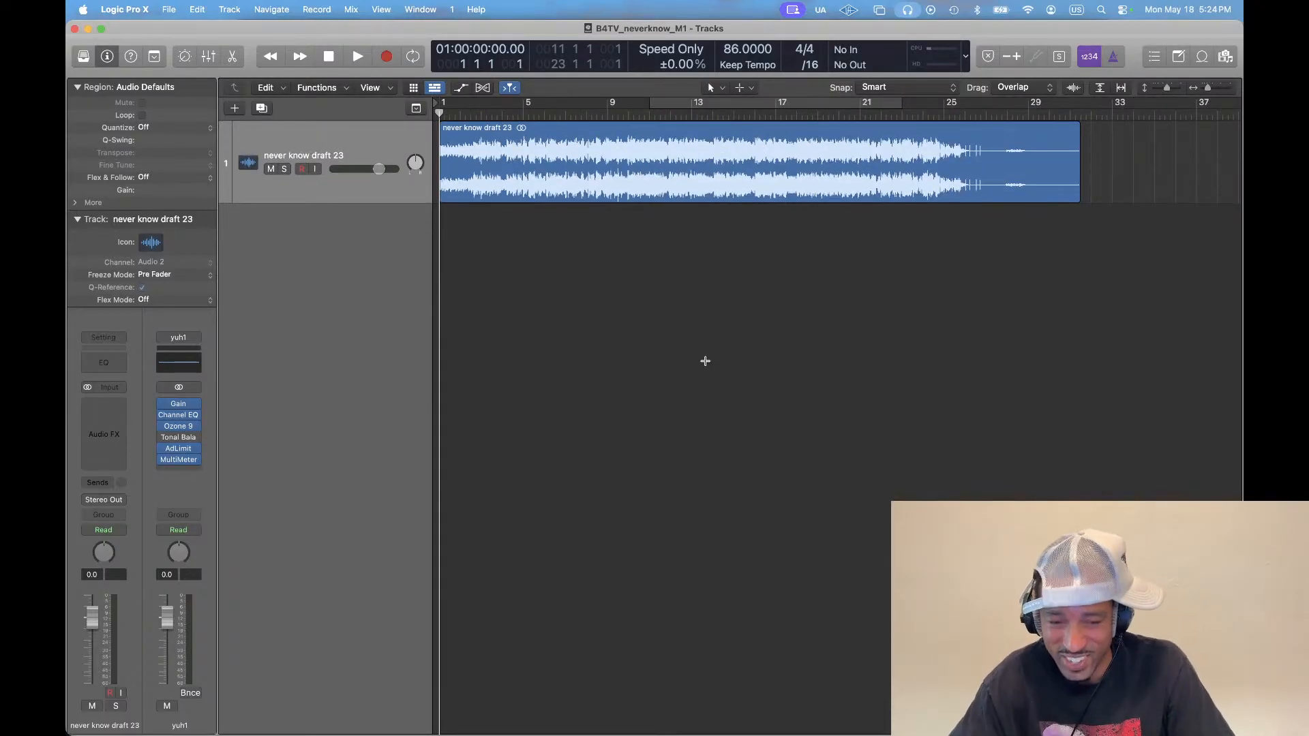
key(super+Tab)
click(643, 374)
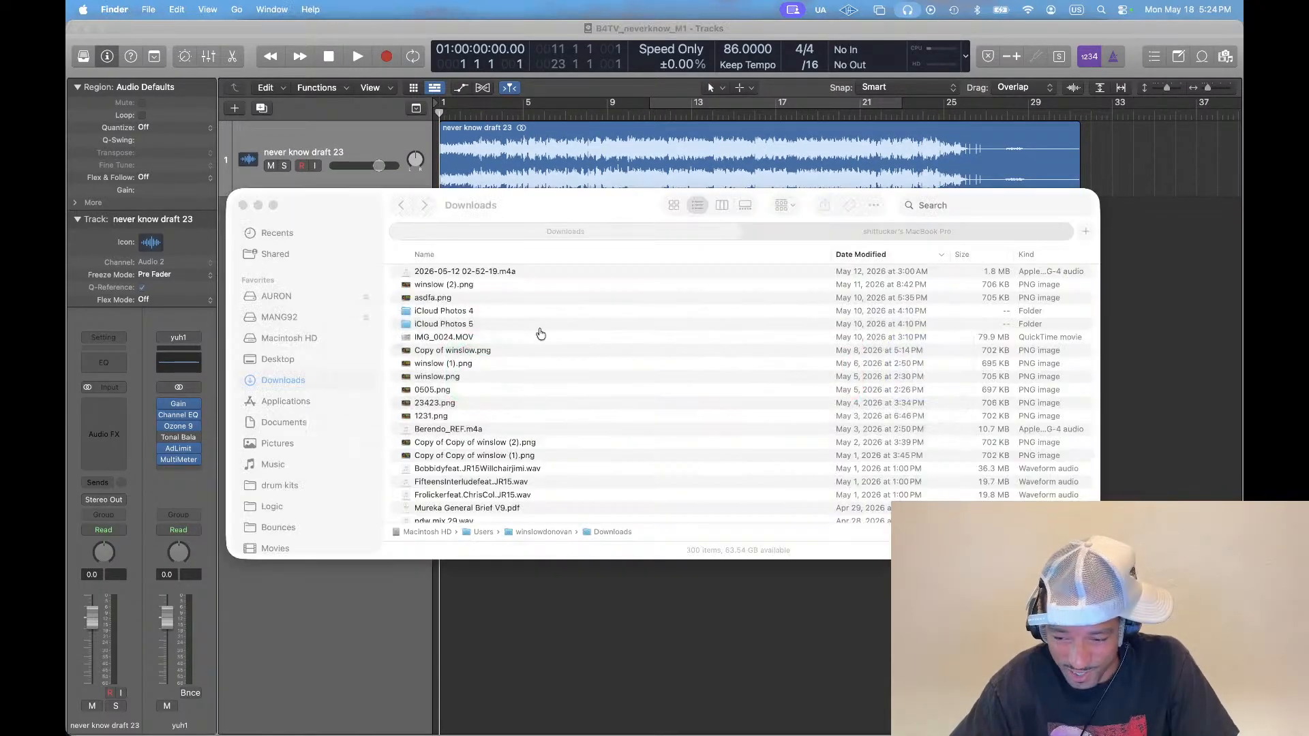
key(super+Tab)
key(super+Tab)
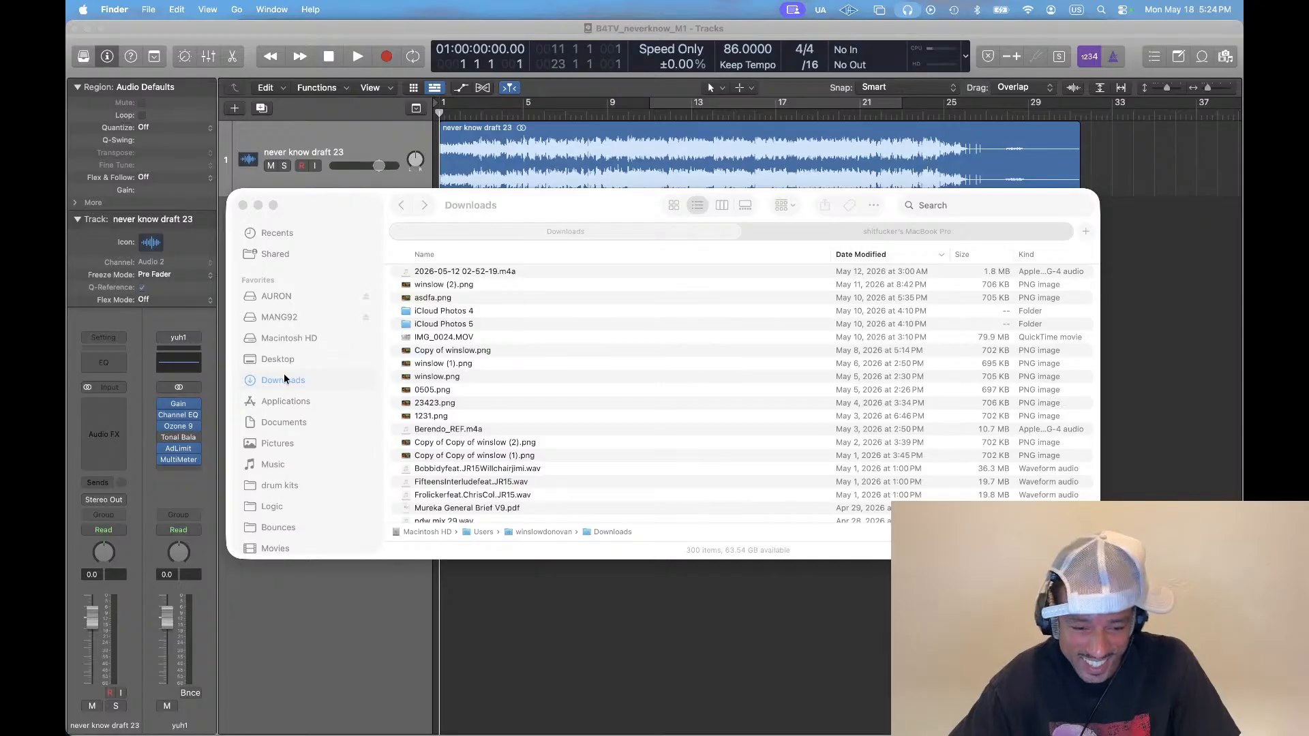
click(275, 443)
click(277, 528)
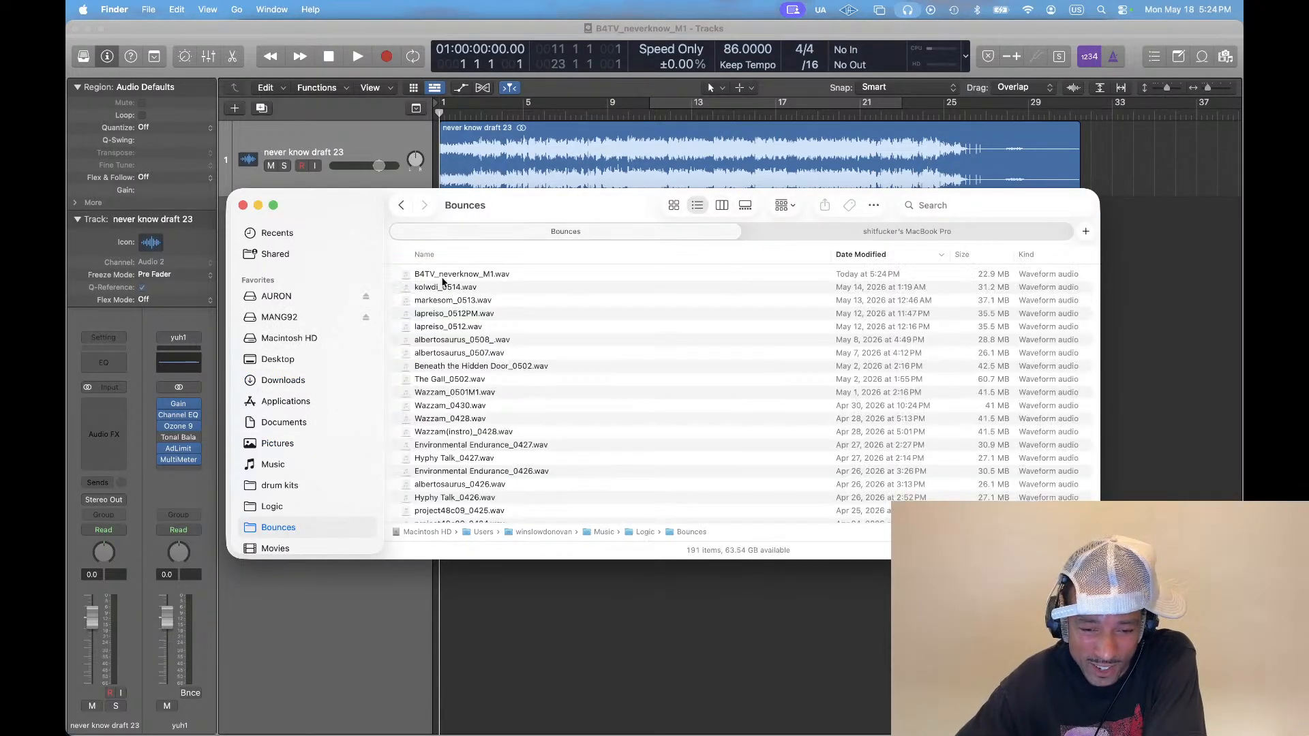
Import B4TV_neverknow_M1.wav into Logic Pro at bar 1 on a new track below the original, then select the 'never know draft 23' track
click(478, 275)
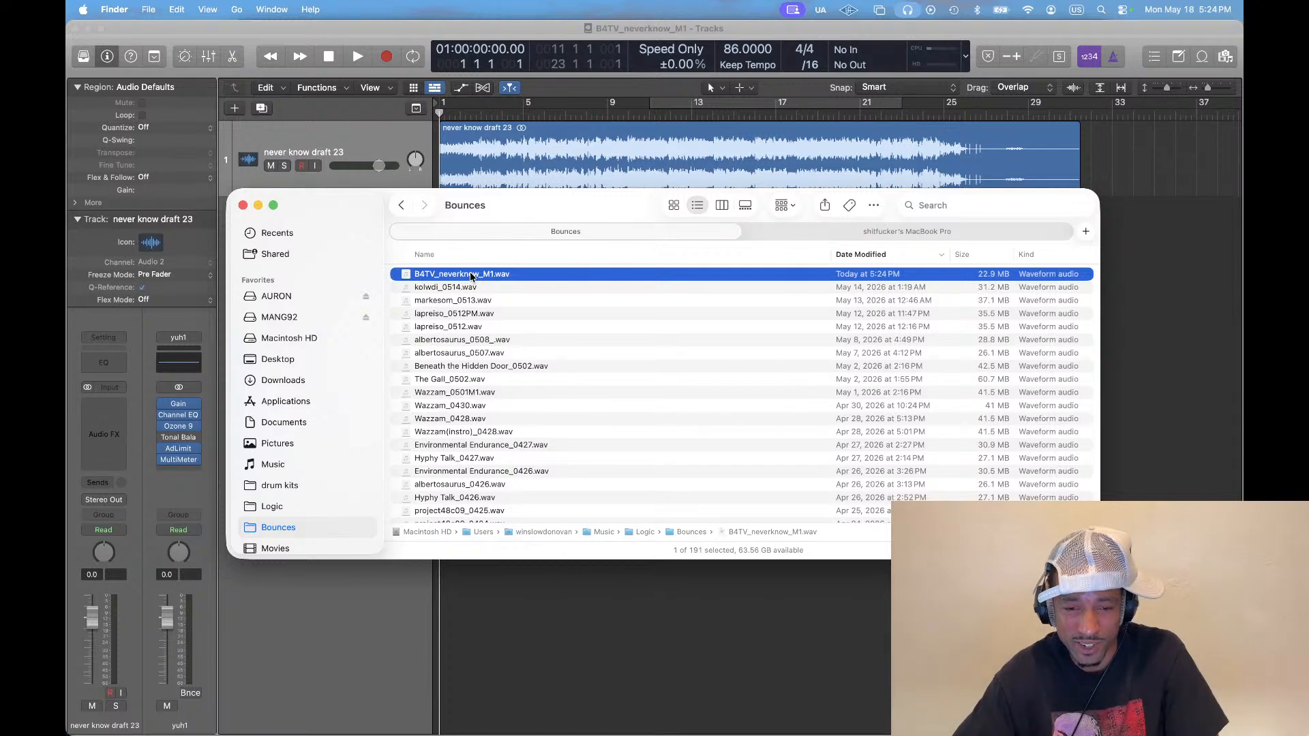
drag(471, 276, 439, 327)
key(super+z)
key(super+Tab)
key(super+Tab)
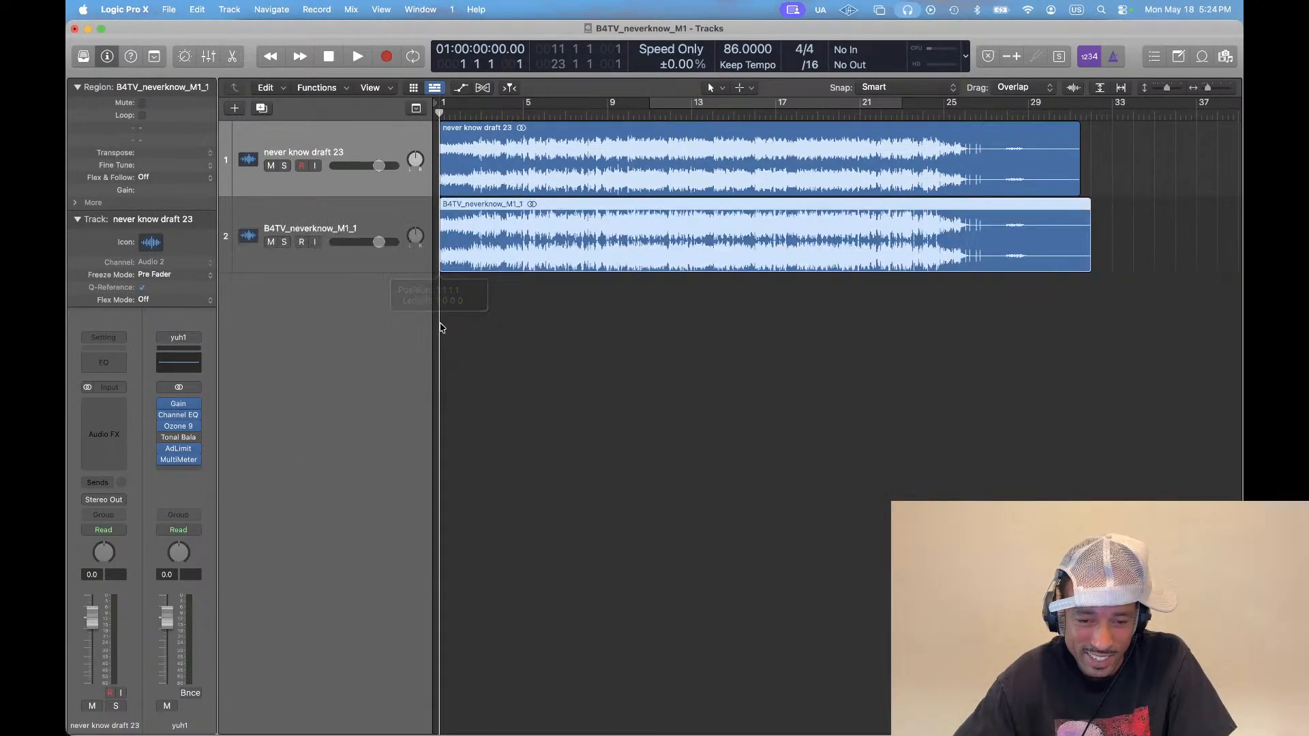
click(325, 151)
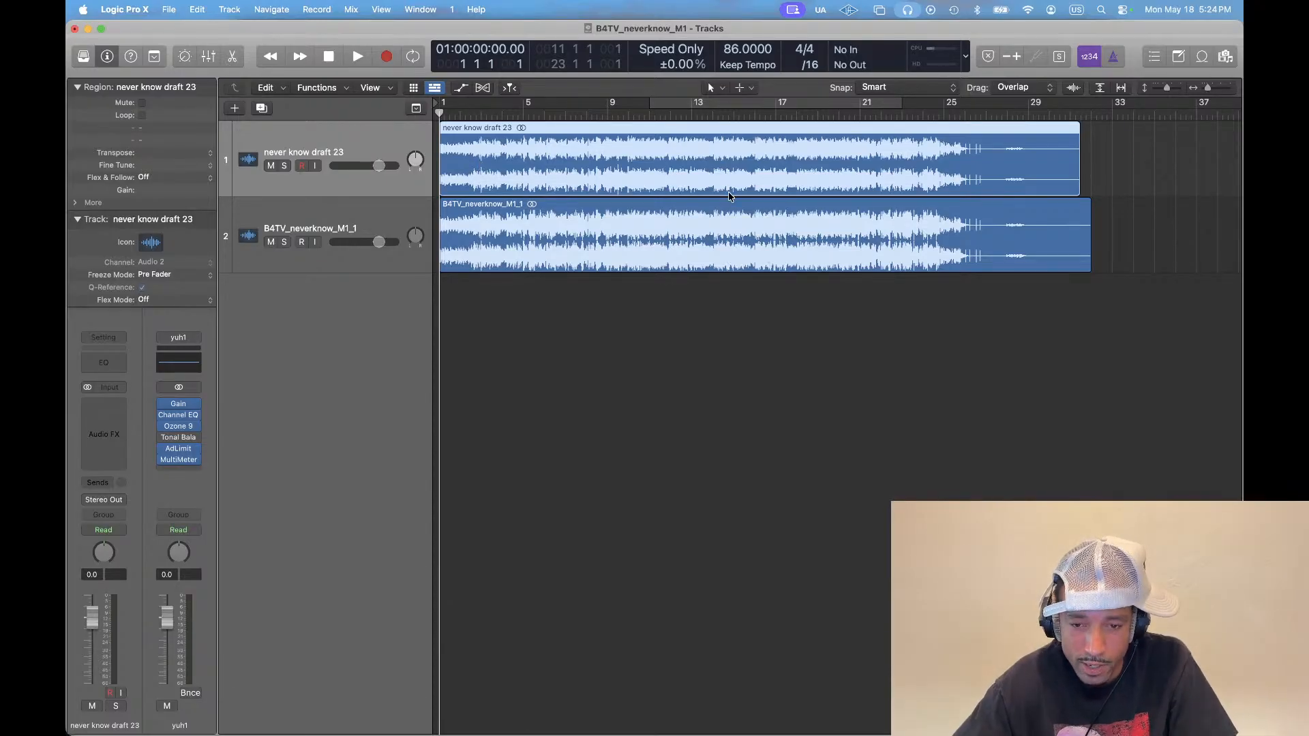
Clear the region selection, check the Streamlabs Desktop chat, and return to Logic Pro
click(725, 352)
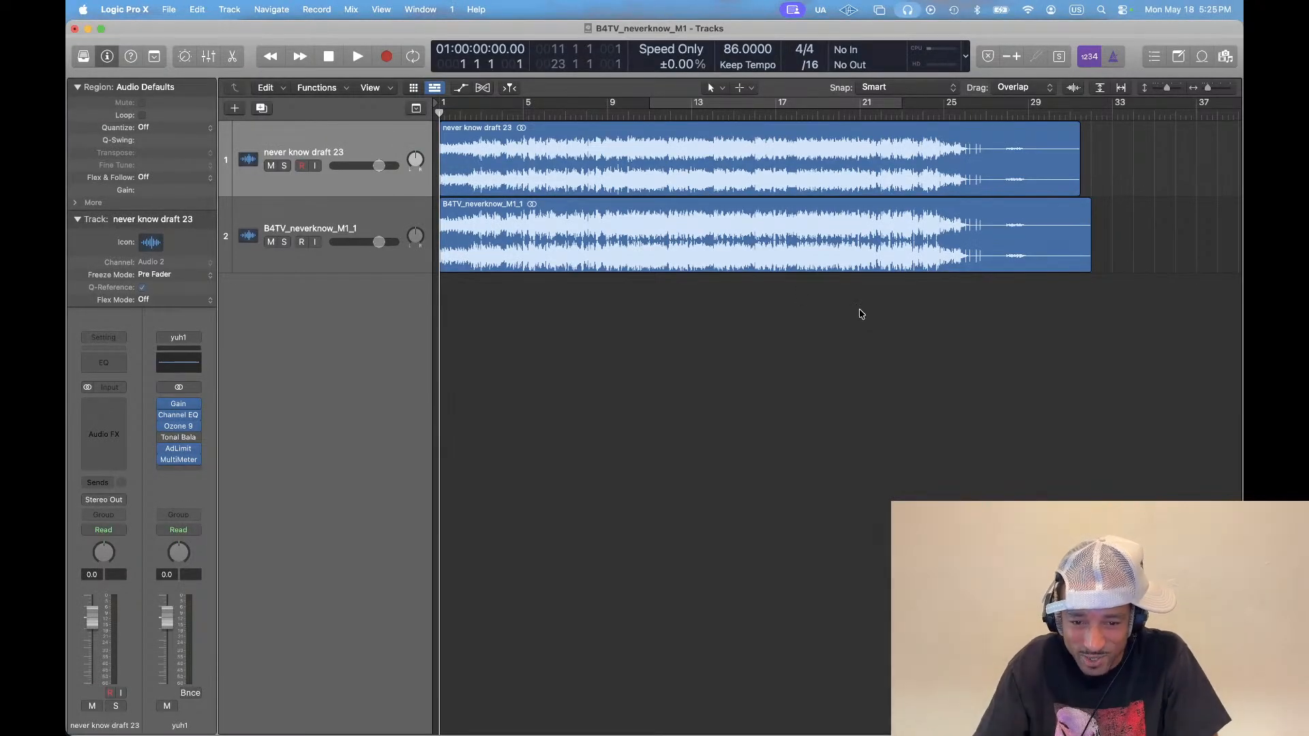
key(super+Tab)
key(super+Tab)
key(super+Tab)
key(super+Tab)
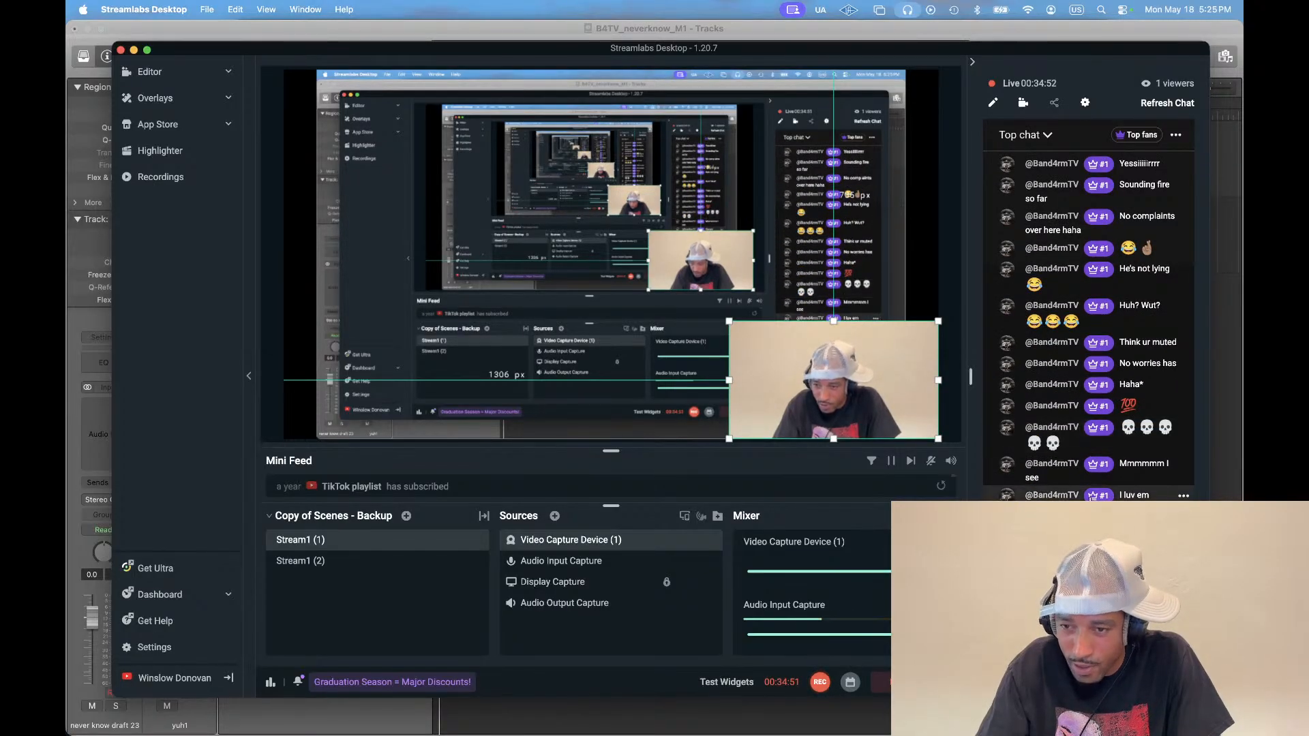
key(super+Tab)
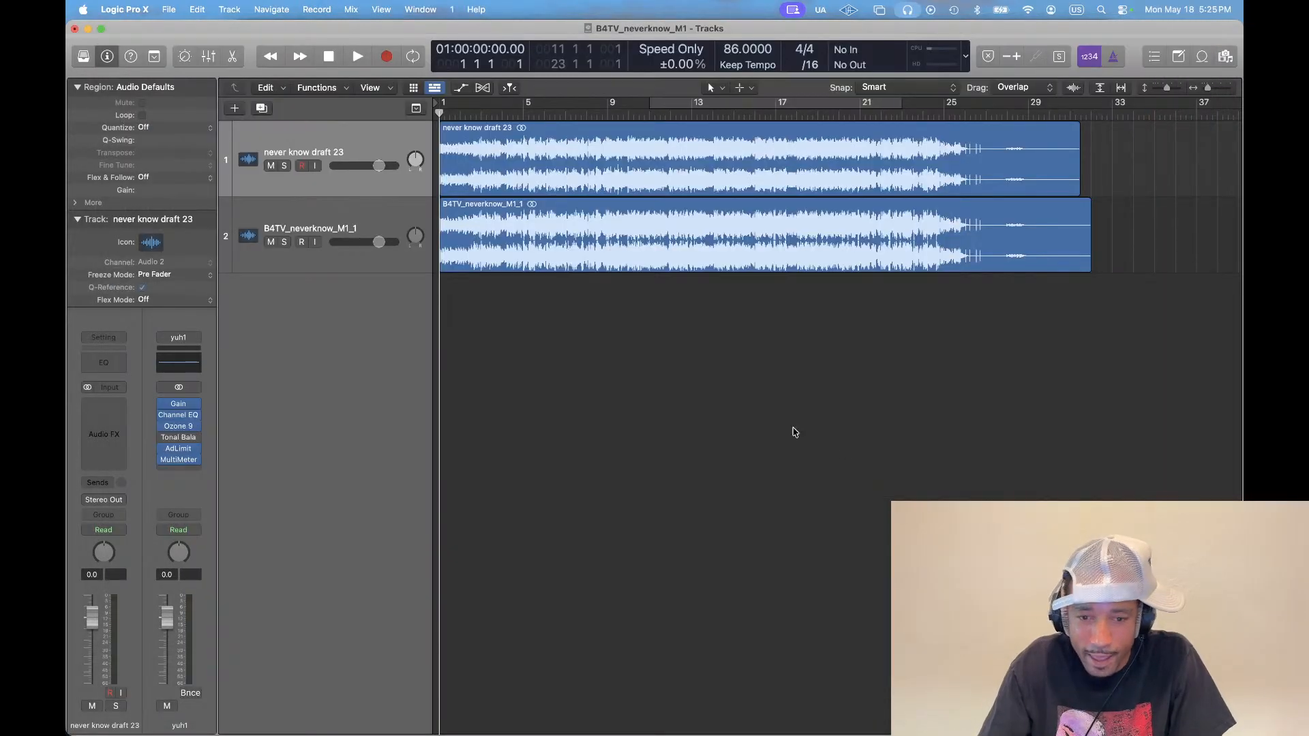
Solo the 'never know draft 23' track and briefly audition its opening from bar 1
click(285, 166)
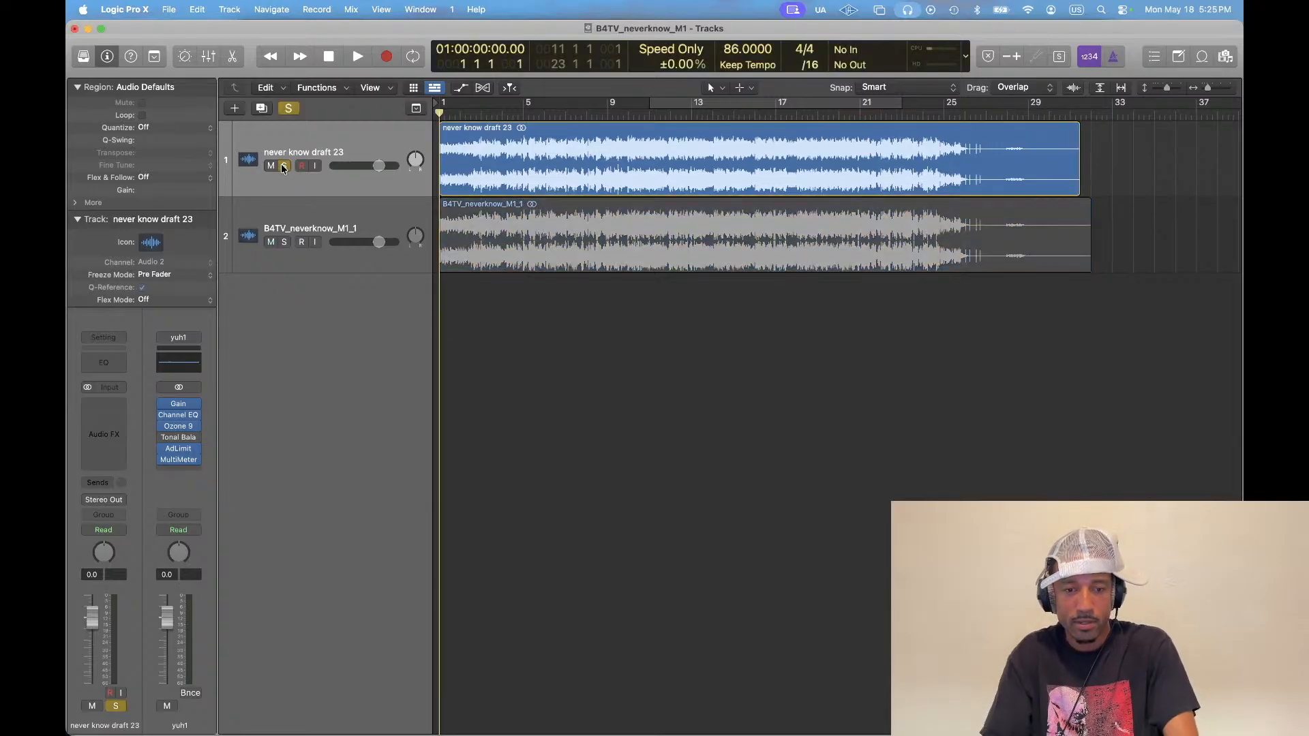
key(space)
key(space)
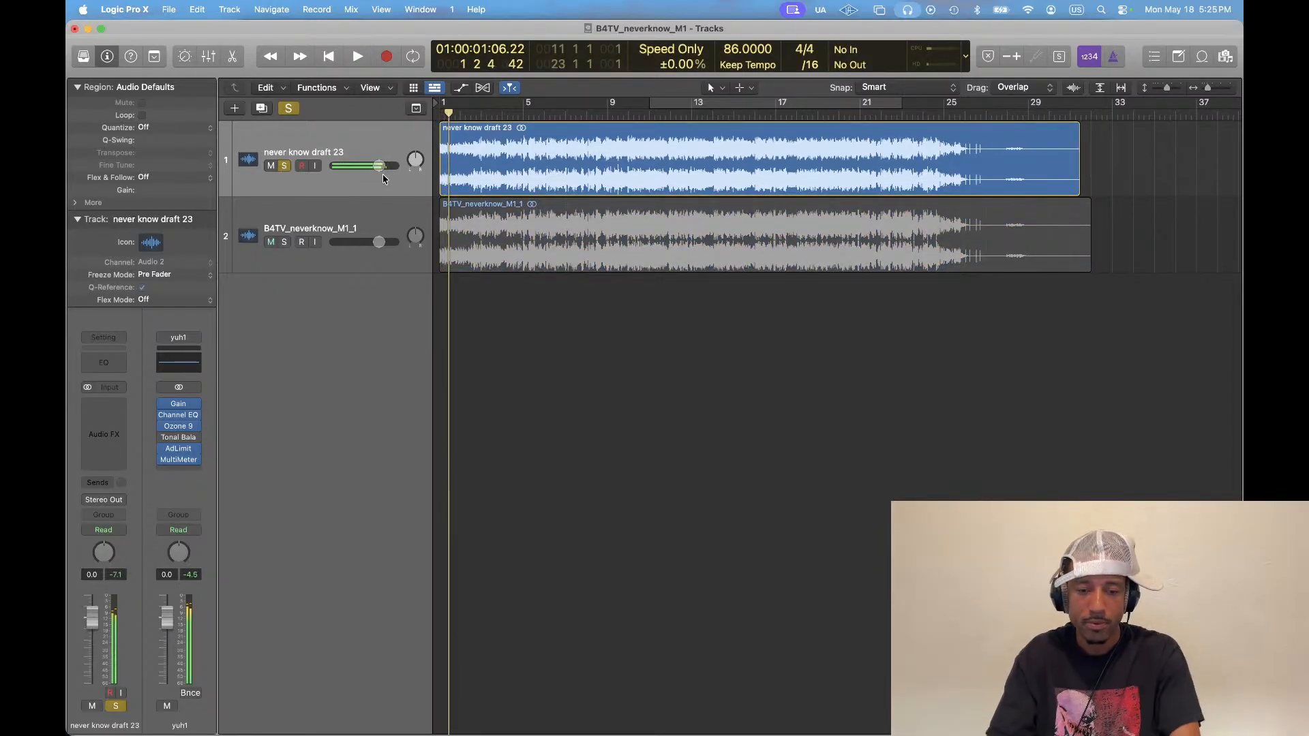
Check the Streamlabs Desktop chat and select the B4TV_neverknow_M1_1 track in Logic Pro
key(super+Tab)
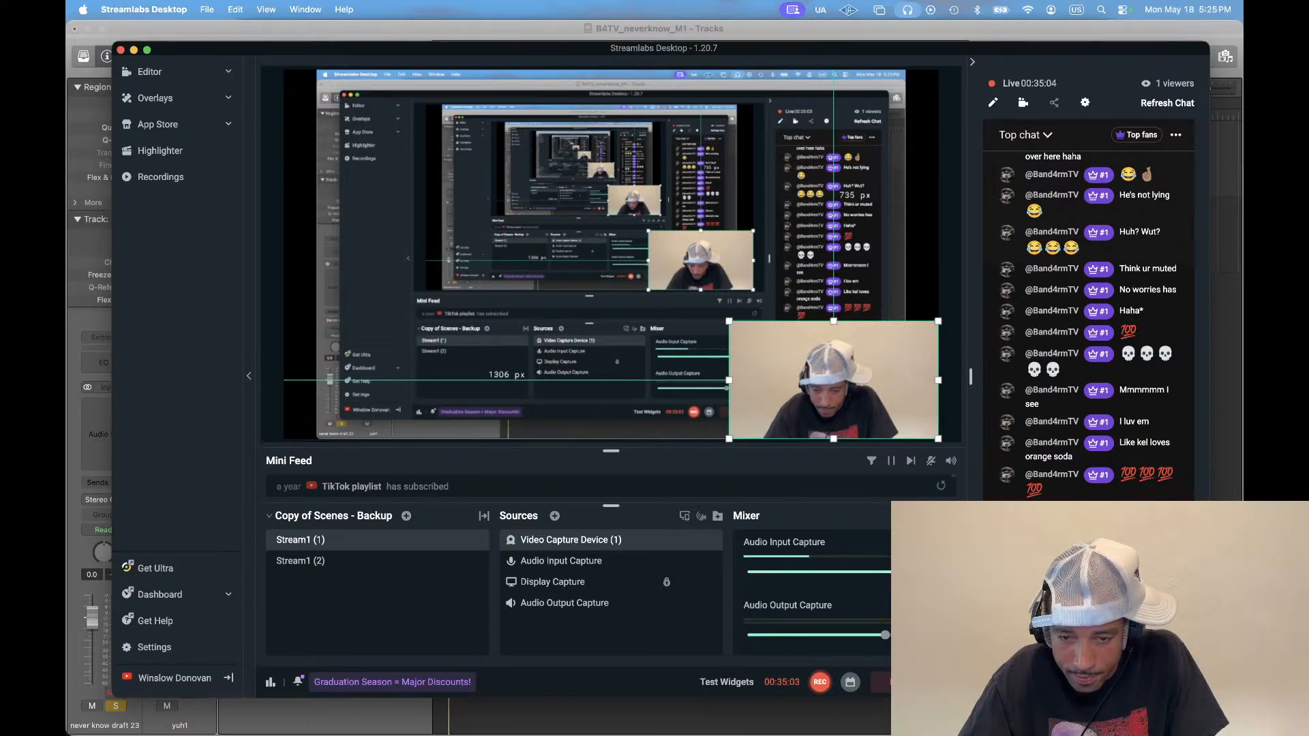
key(super+Tab)
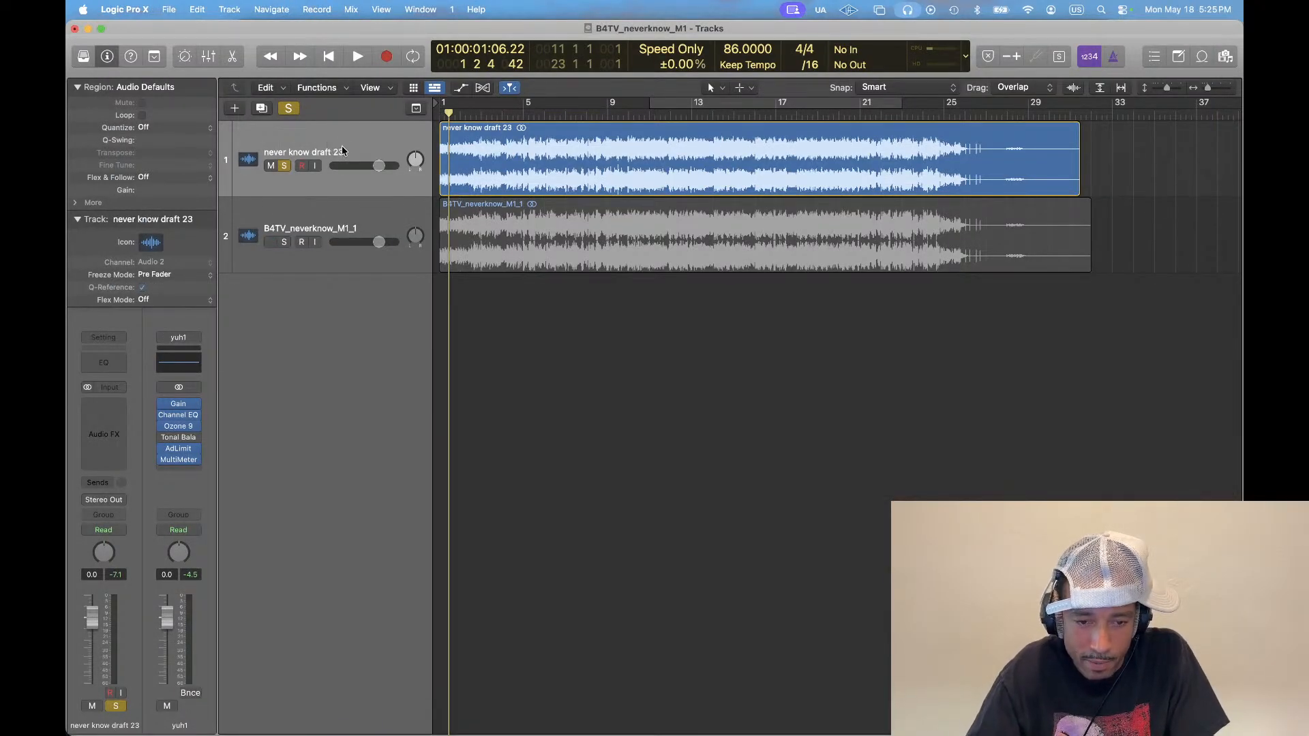
click(317, 224)
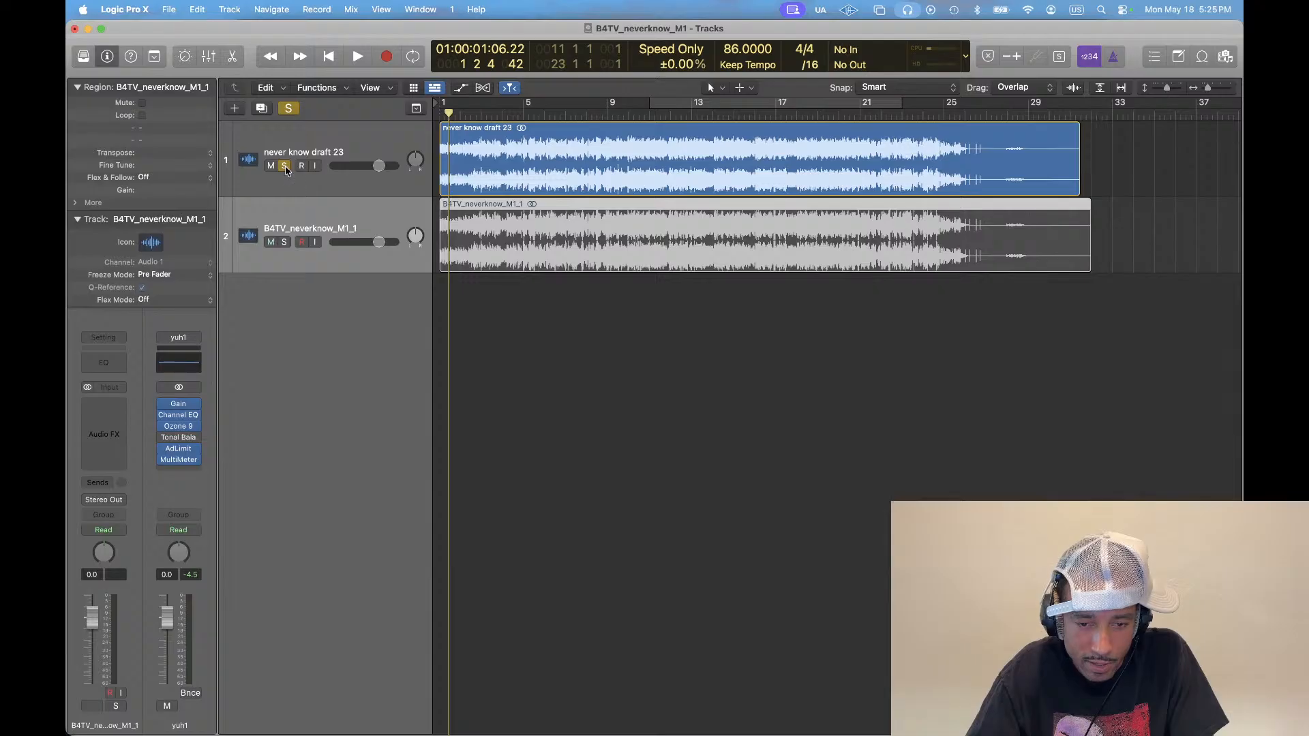
key(super+Tab)
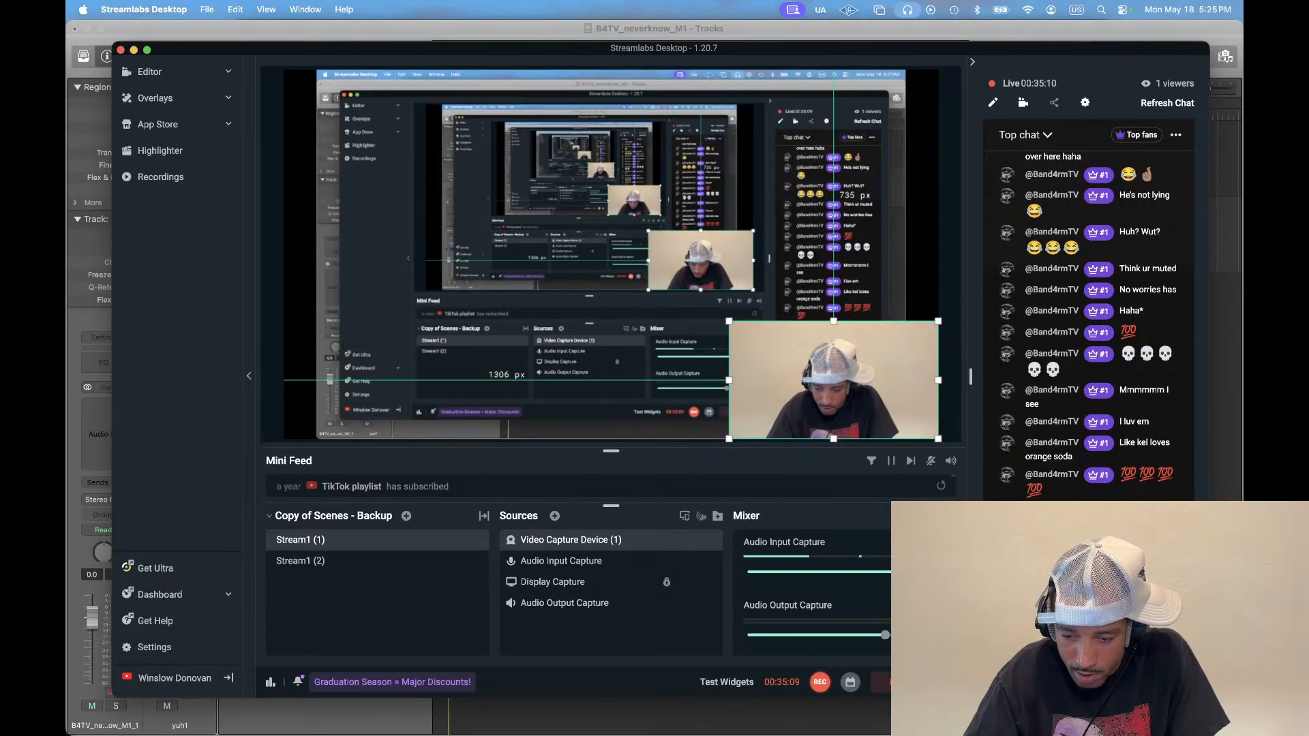
key(super+Tab)
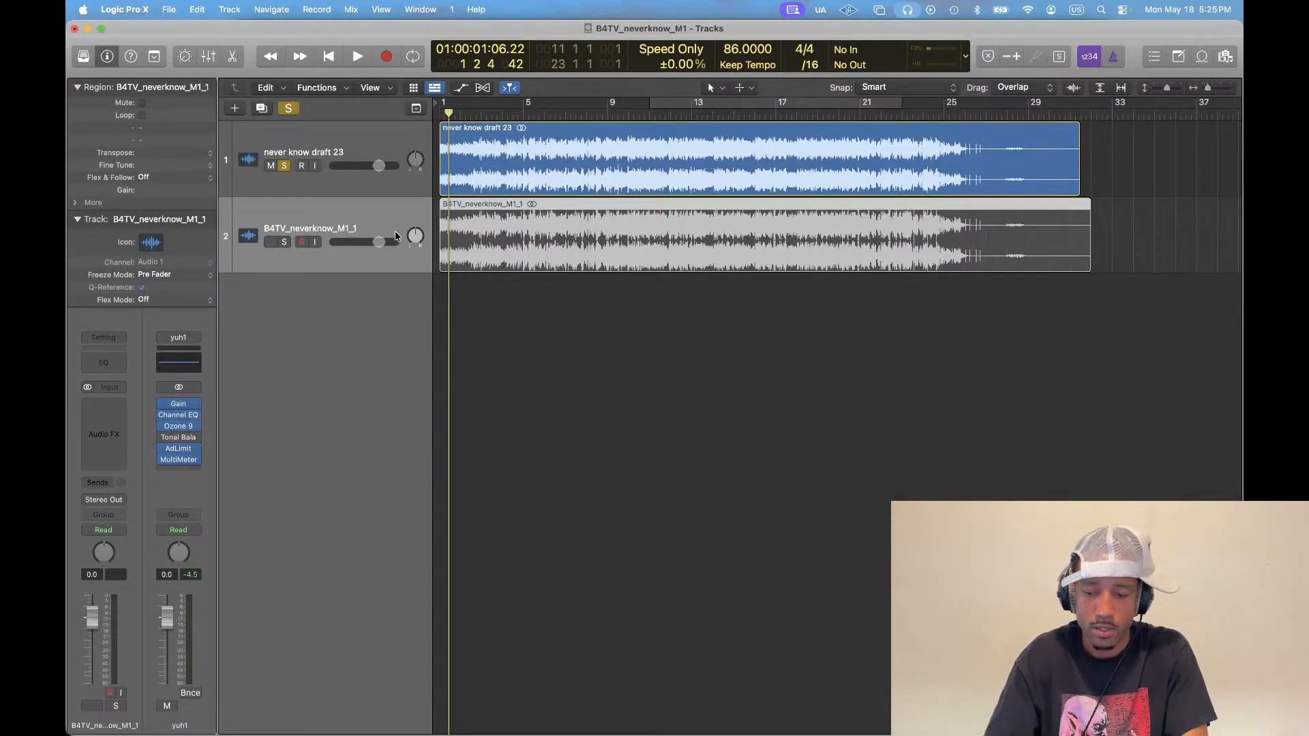
Play the soloed original mix to about bar 5 while alternating the track selection between original and master
key(space)
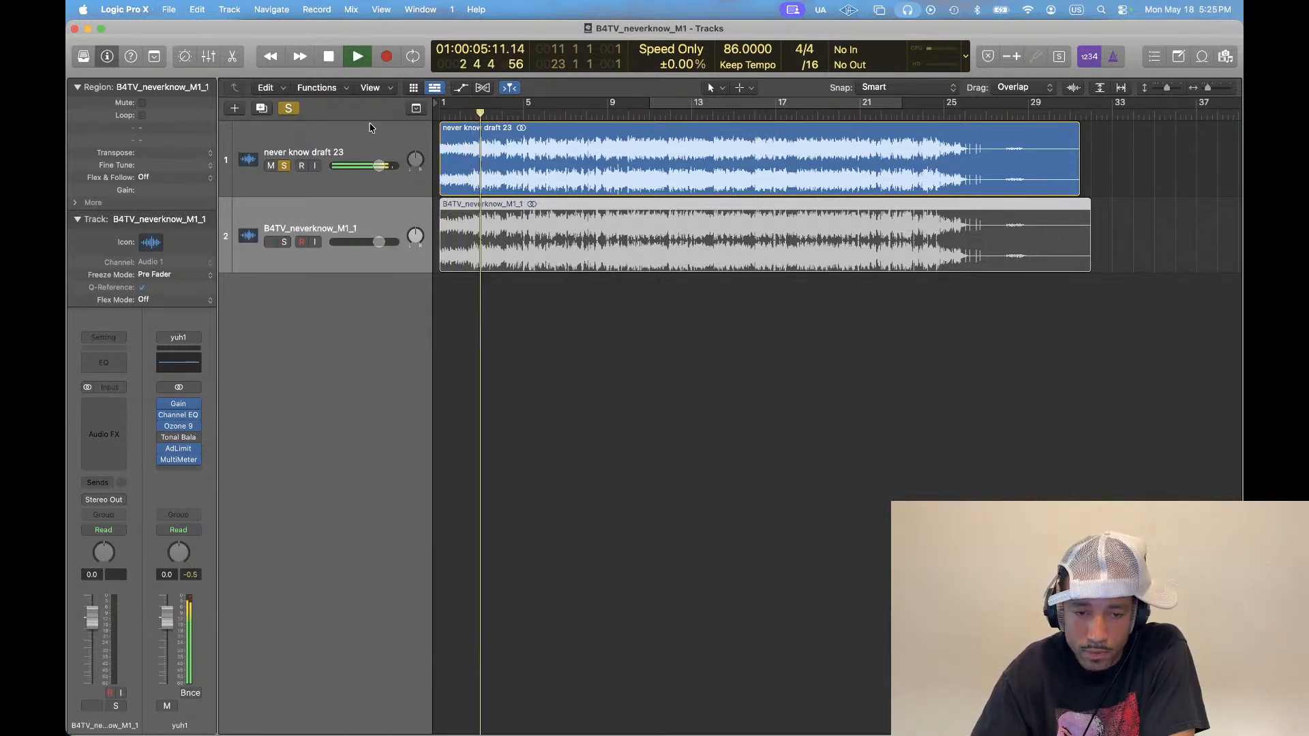
click(316, 148)
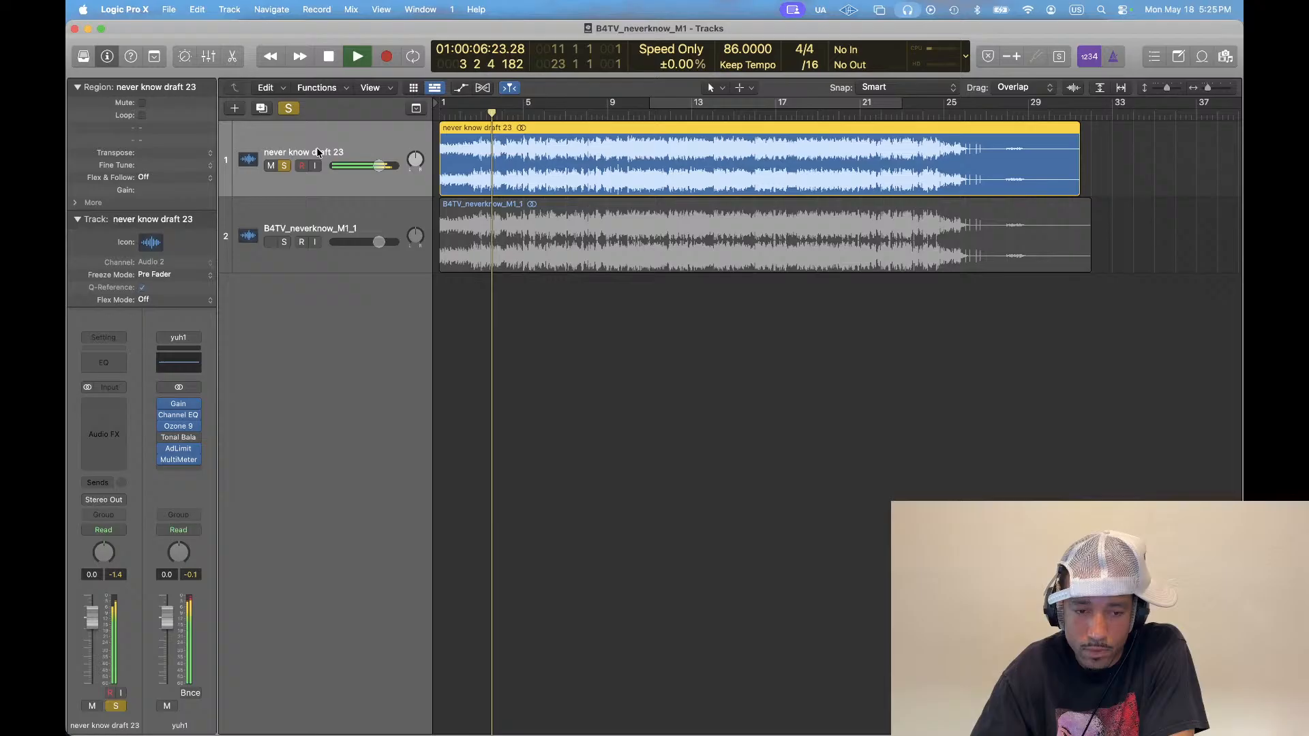
click(310, 222)
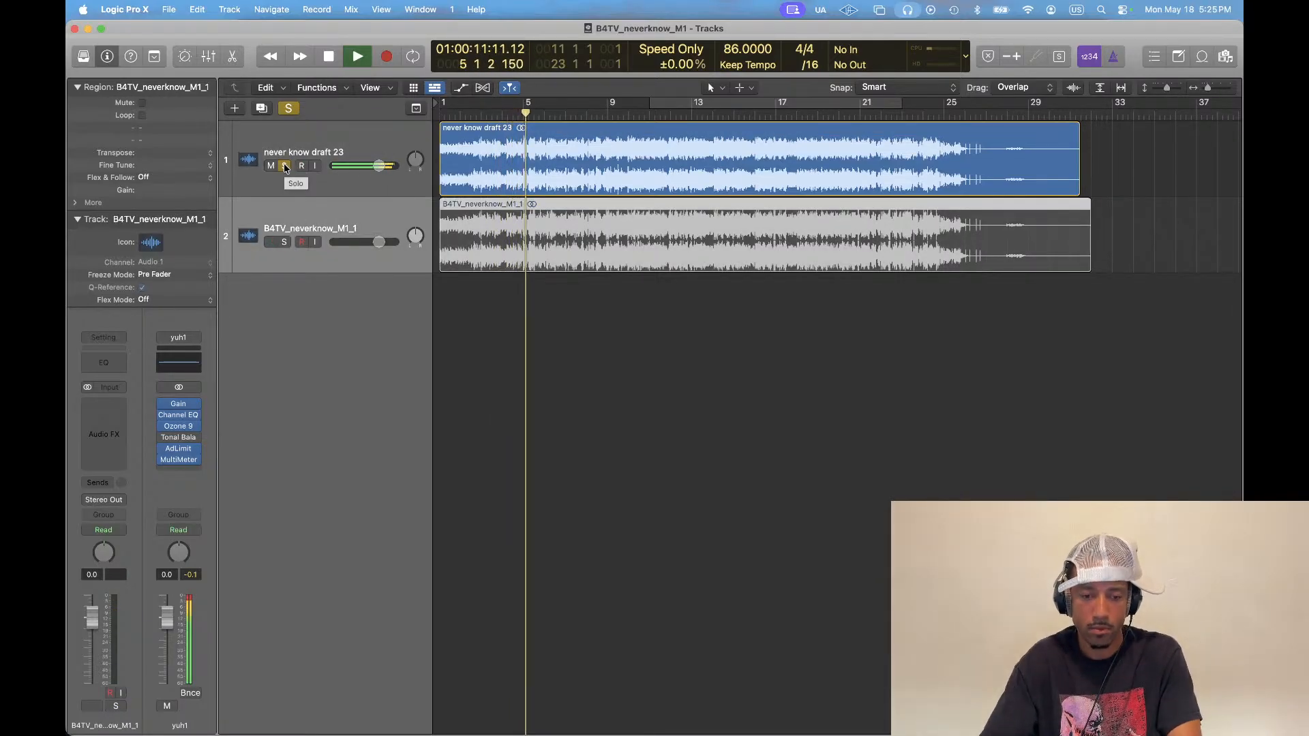
key(space)
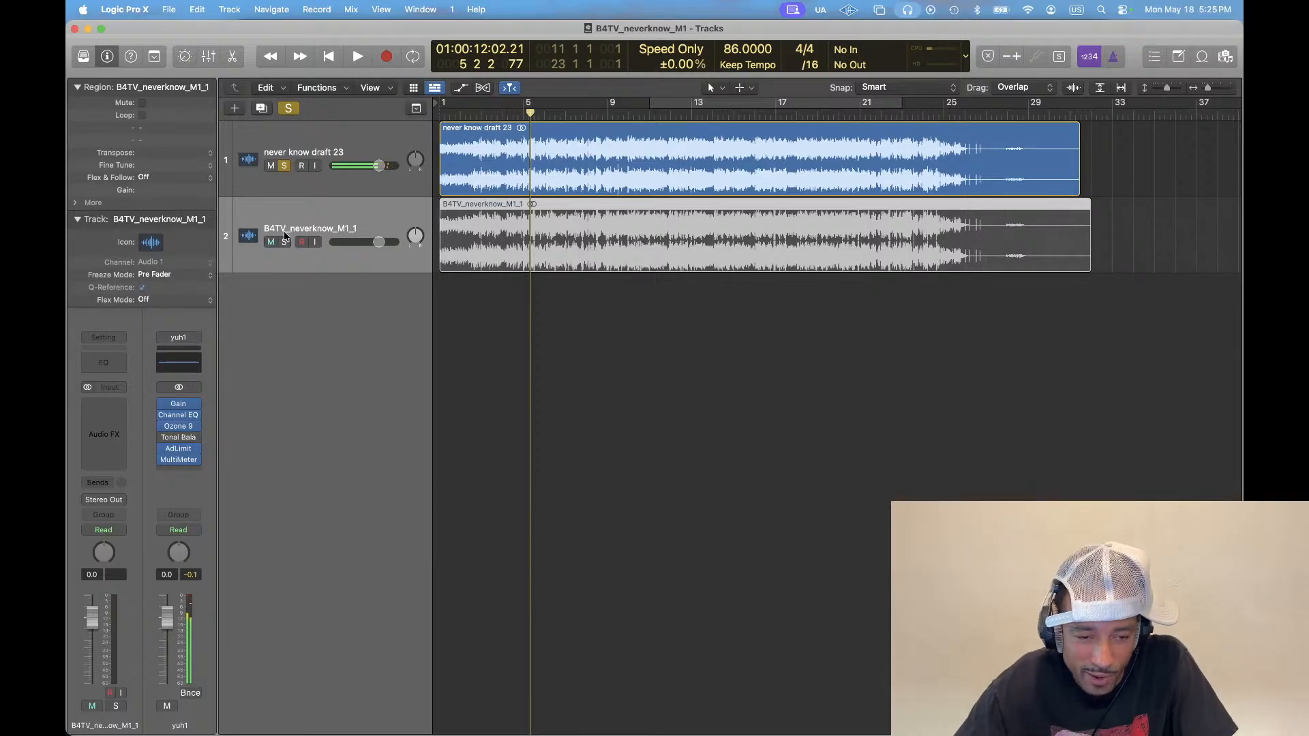
Turn off solo on the 'never know draft 23' track, then check the Streamlabs Desktop chat and return to Logic Pro
click(285, 167)
key(super+Tab)
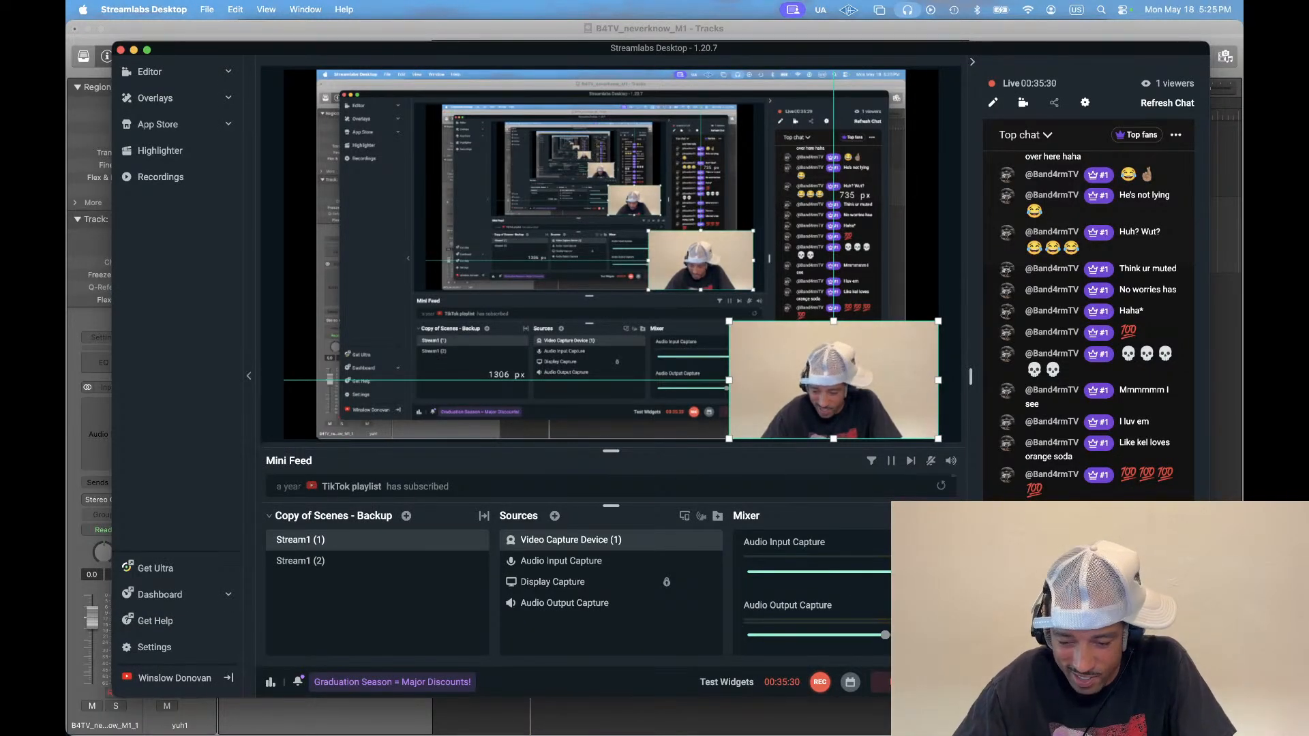
key(super+Tab)
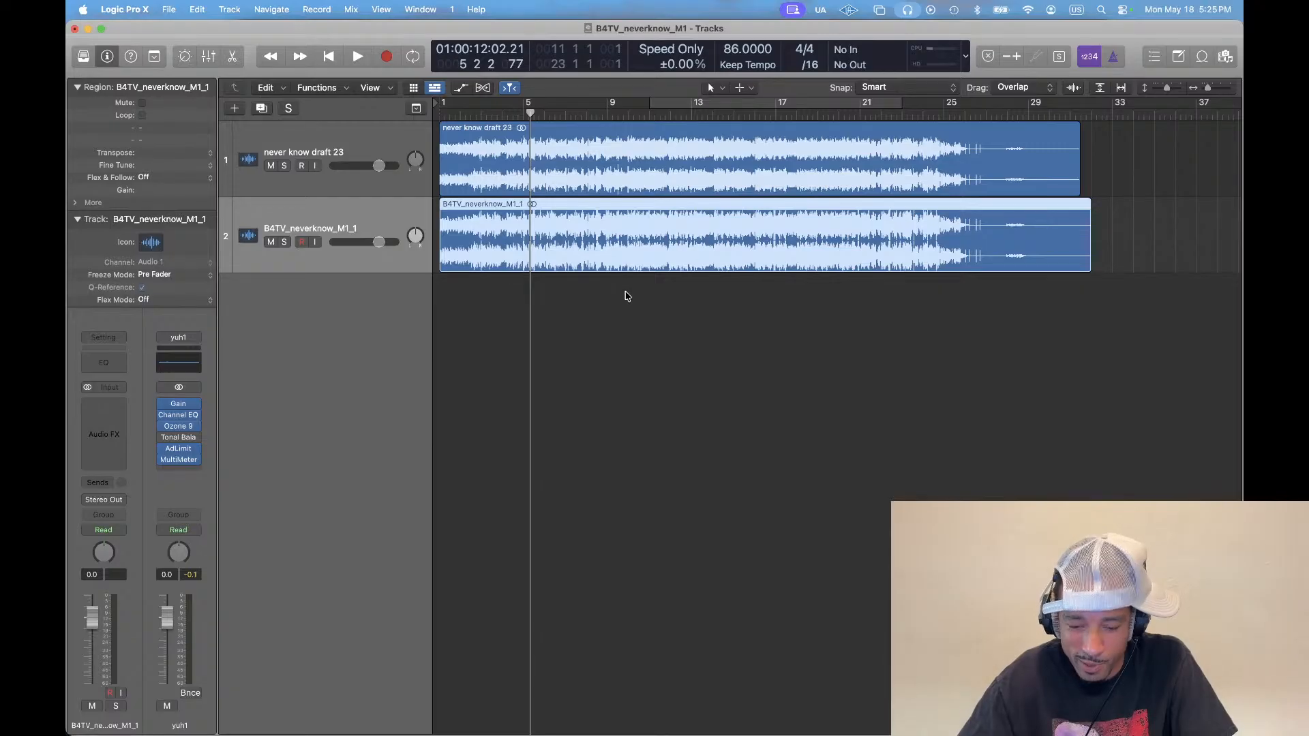
Close the mastering project and create a new empty project with one audio track
click(572, 370)
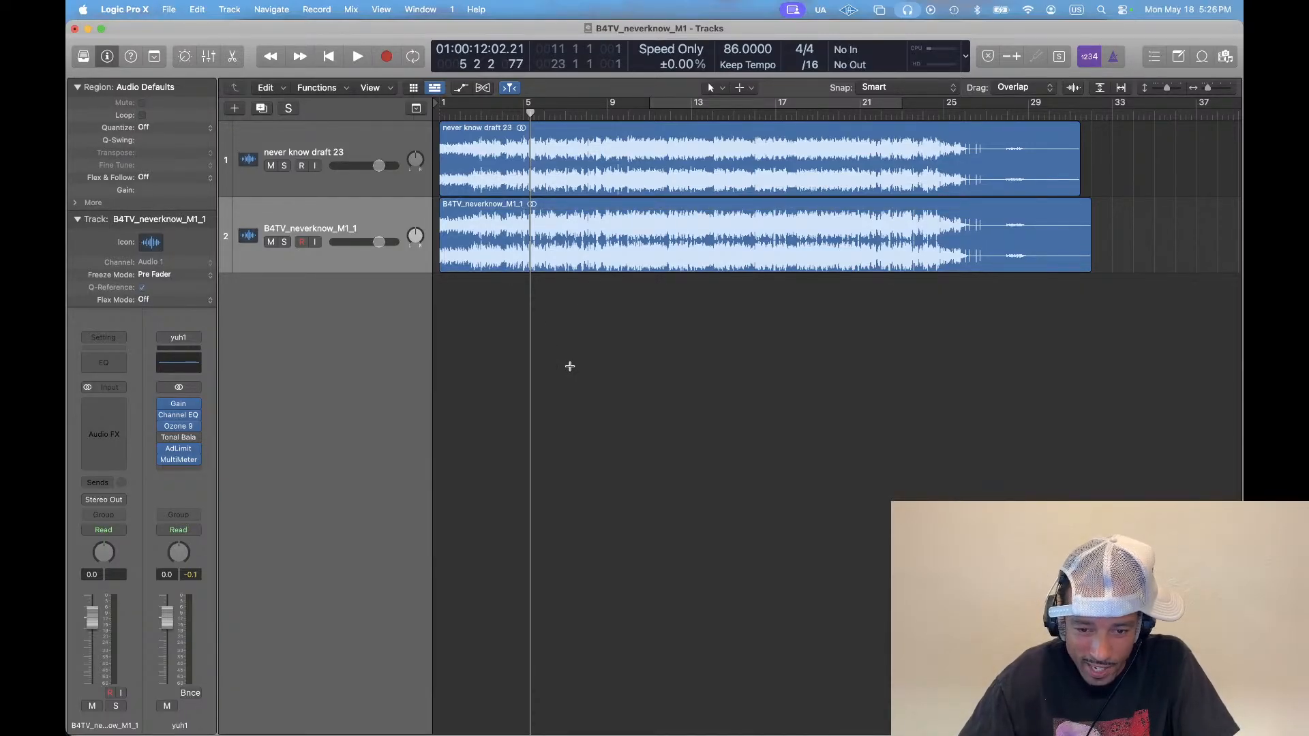
key(super+shift+n)
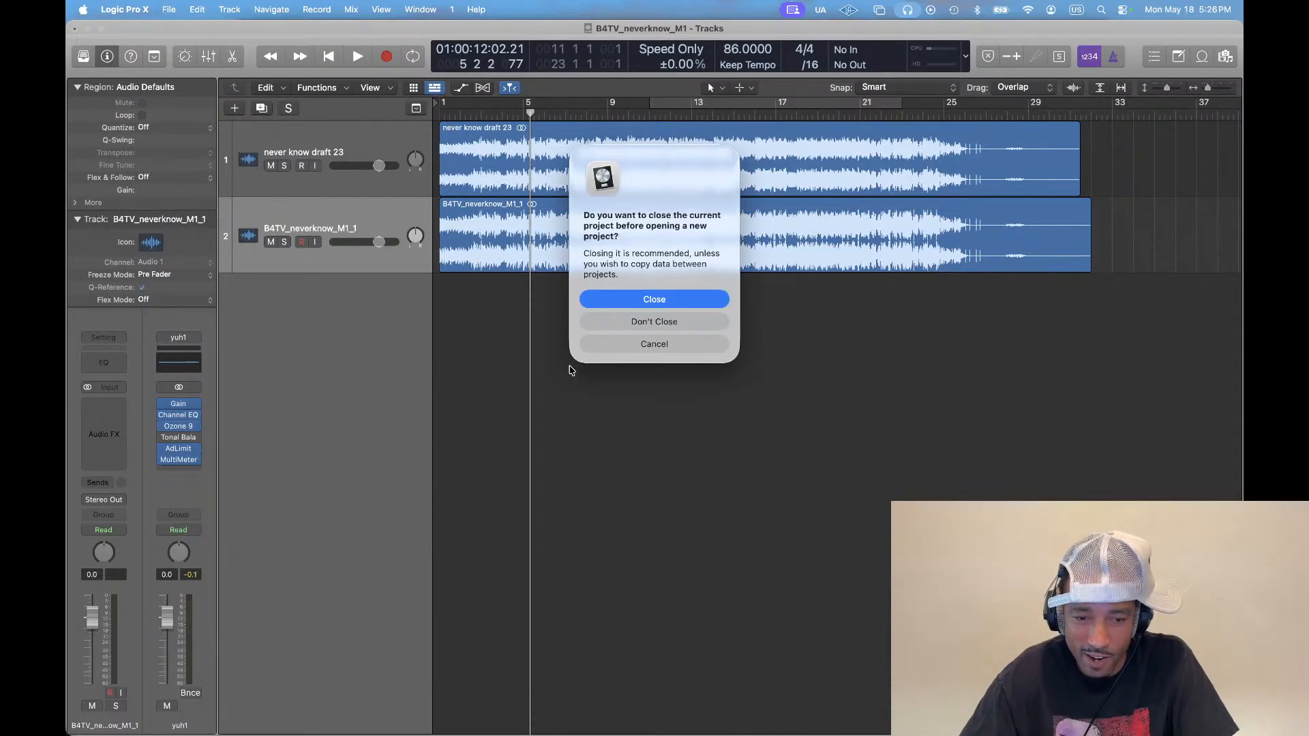
click(682, 302)
click(675, 291)
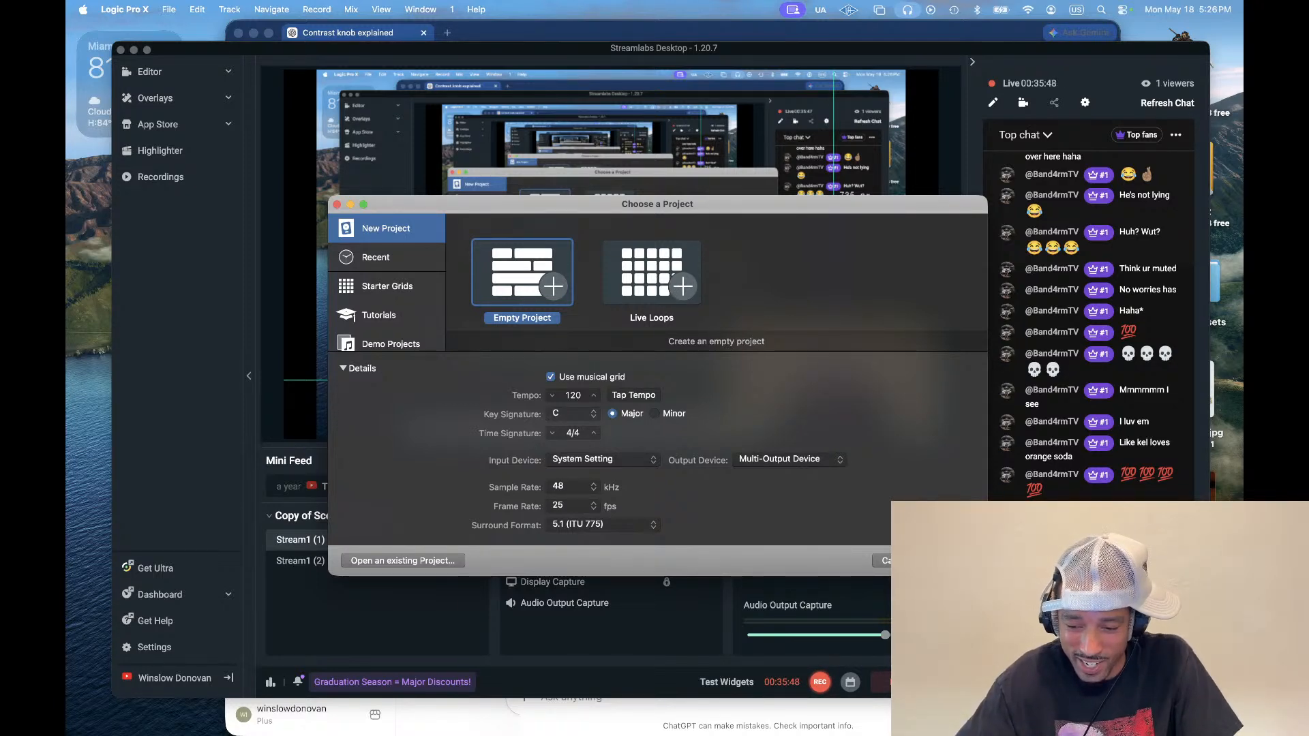
key(Return)
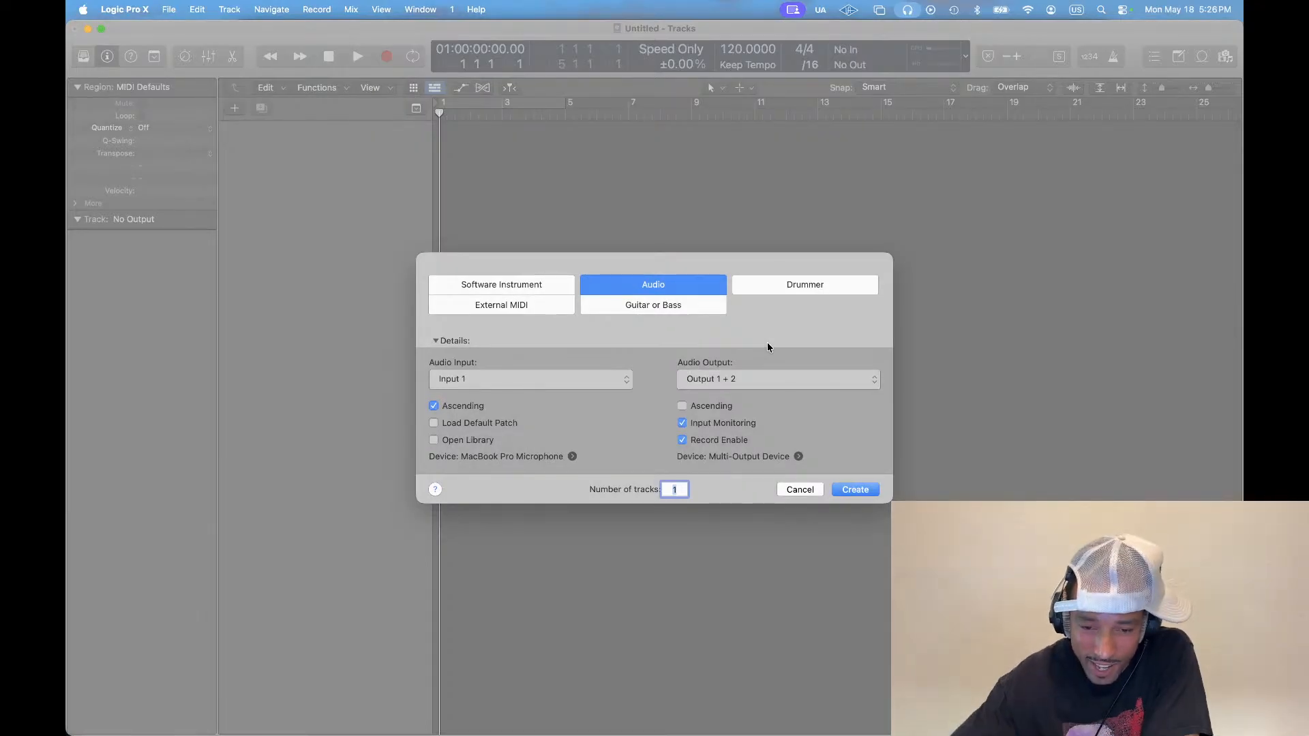
click(857, 487)
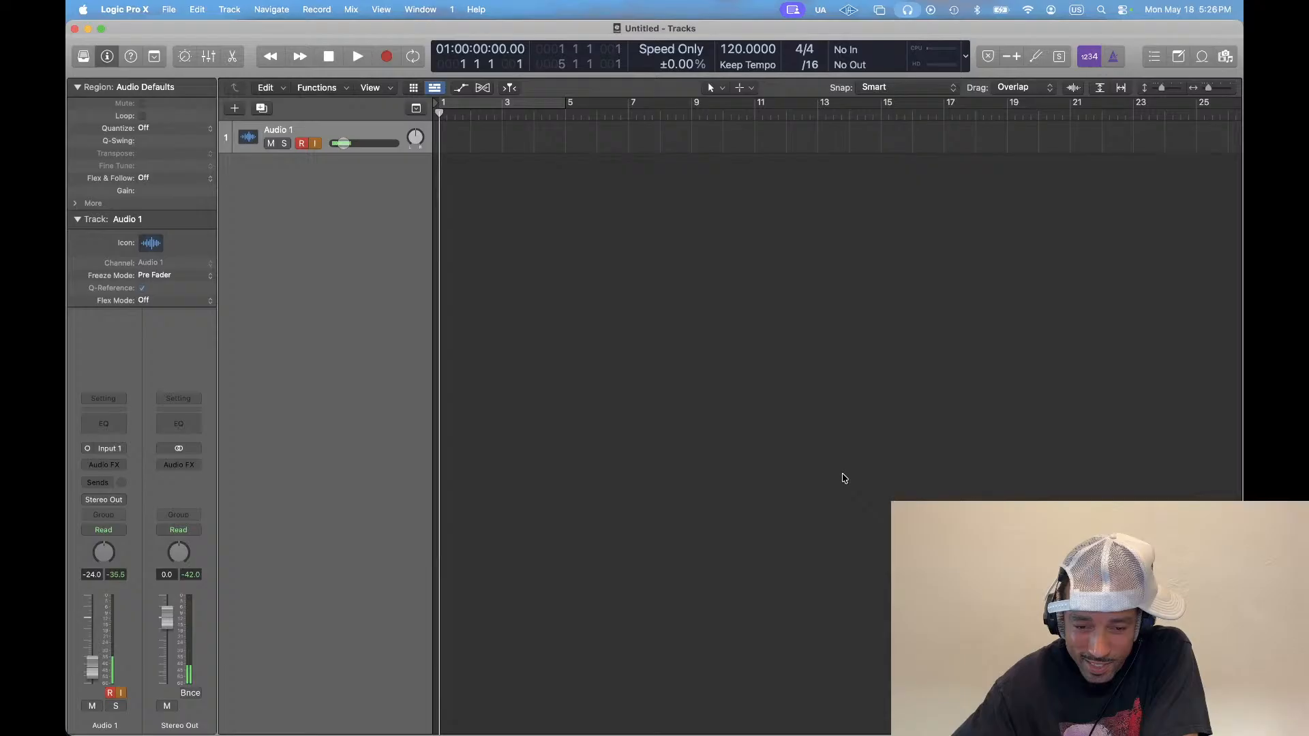
Turn off record enable and input monitoring on the Audio 1 track and set its volume to 0 dB
click(316, 144)
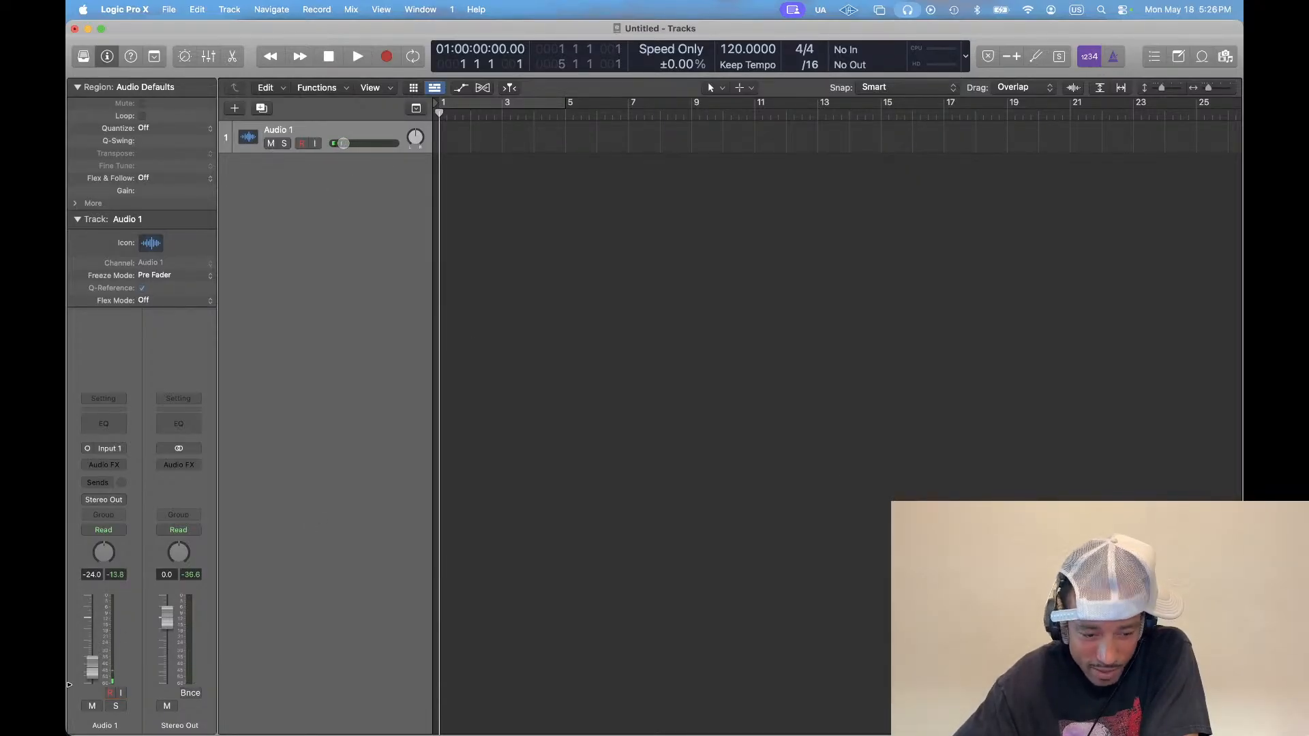
double_click(92, 575)
text(0)
key(Return)
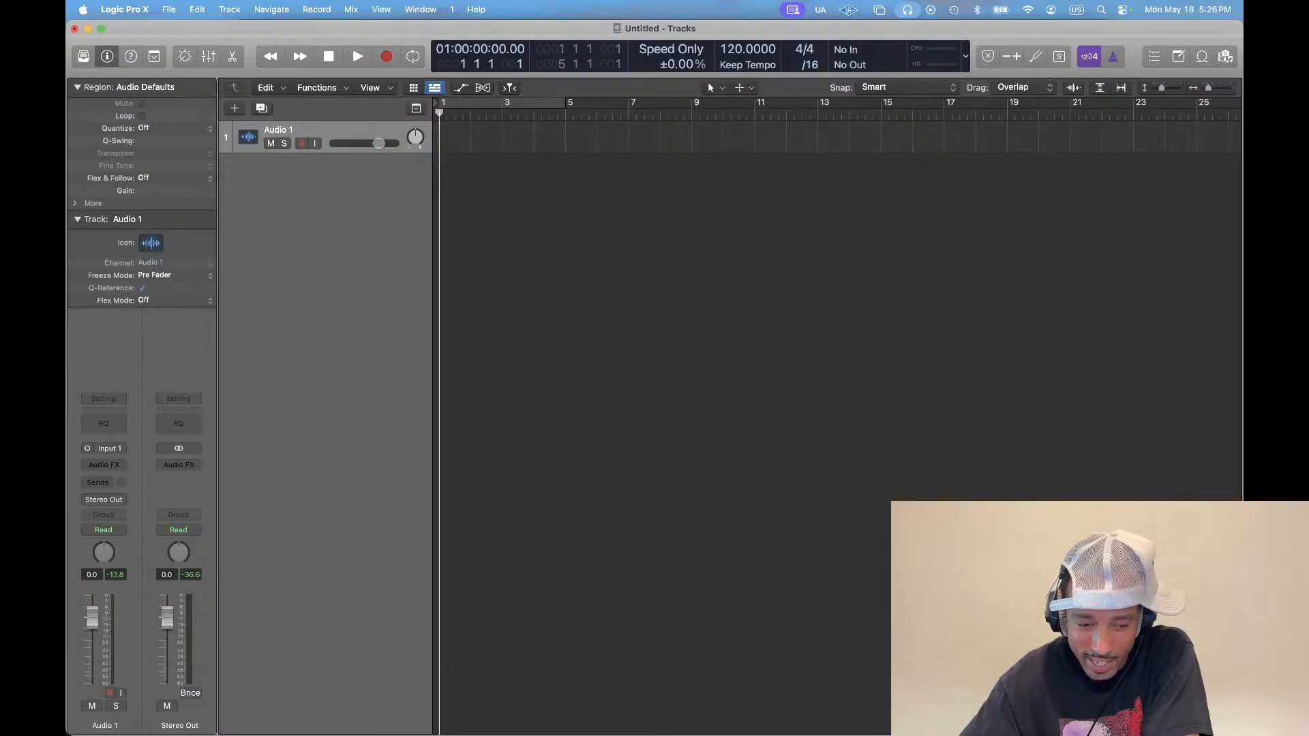
Import B4TV_neverknow_M1.wav from the Bounces folder at bar 1, changing the project to 44.1 kHz and importing the file's tempo
key(super+Tab)
key(super+Tab)
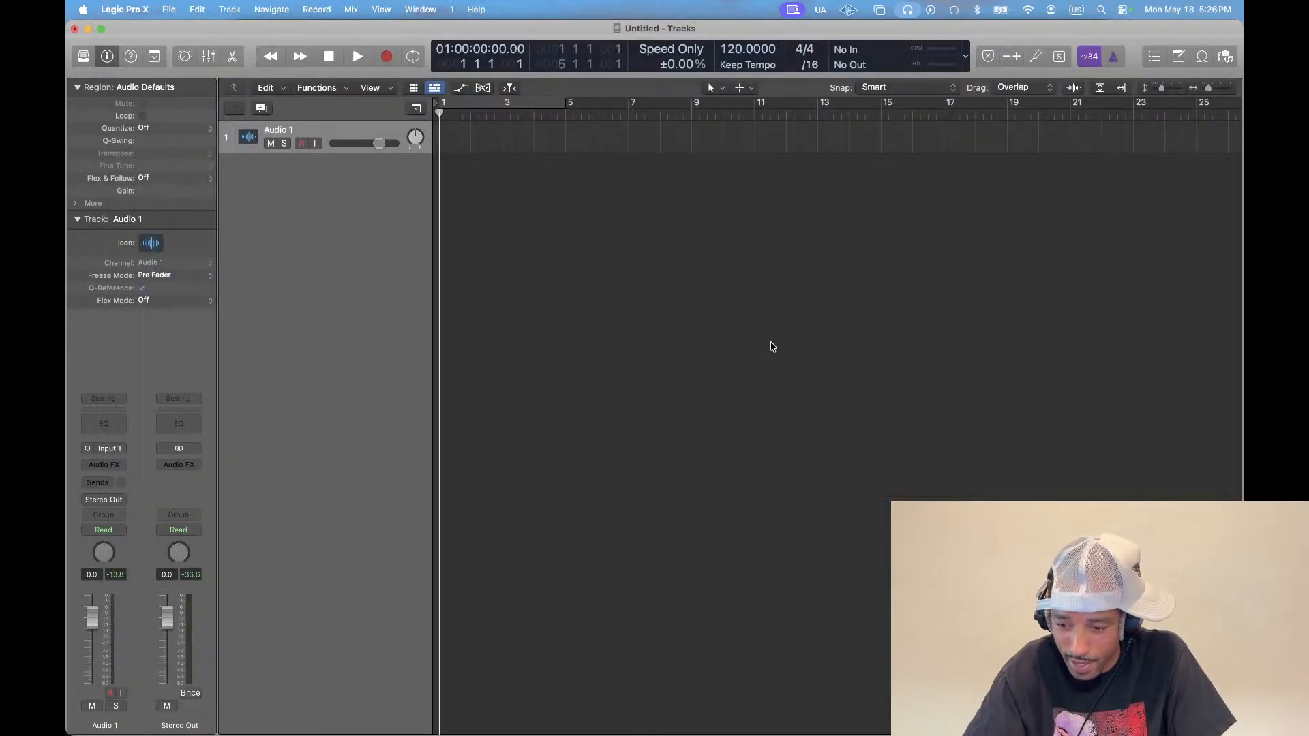
key(super+Tab)
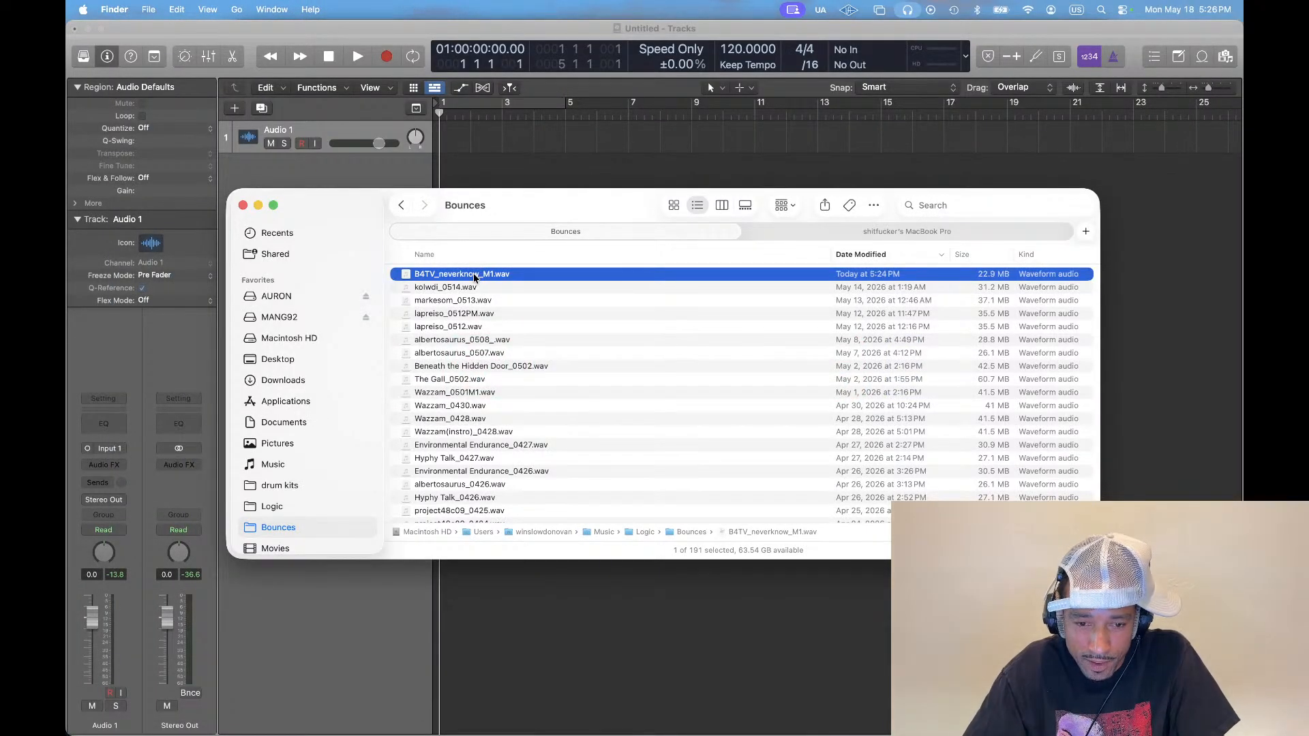
drag(474, 276, 444, 192)
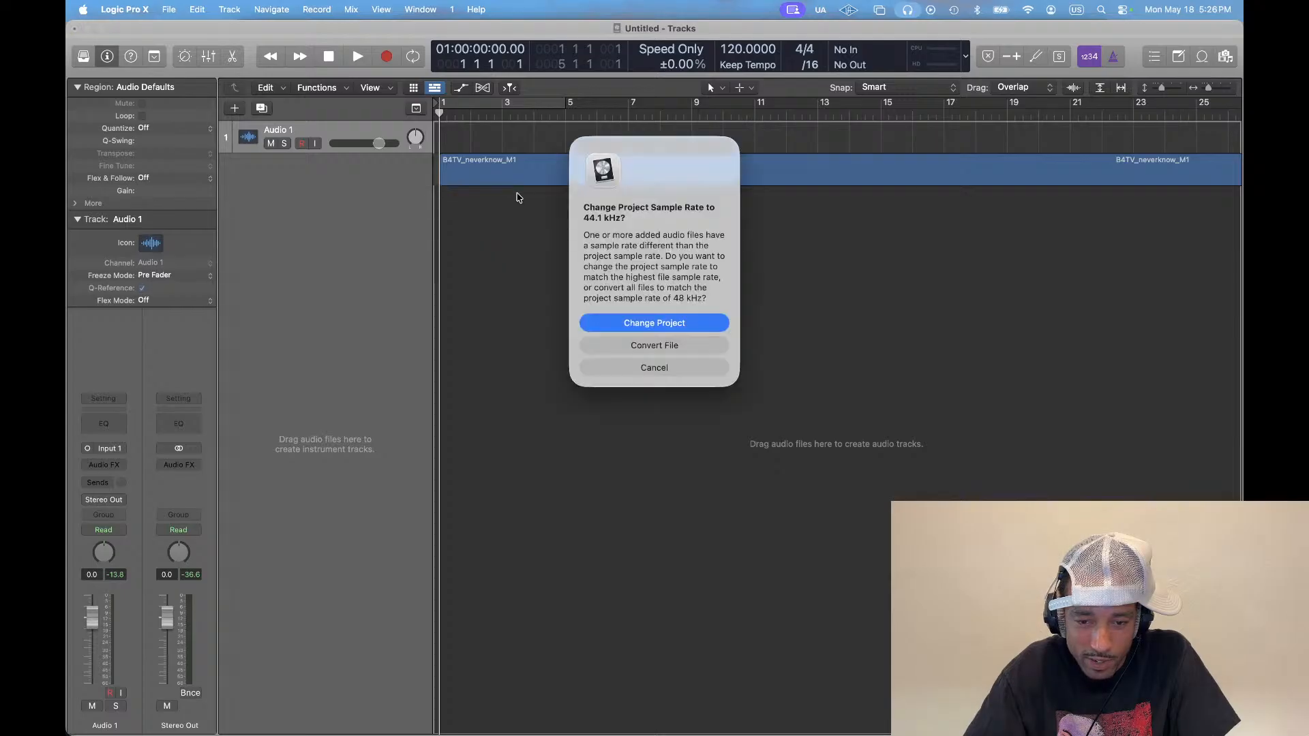
click(654, 323)
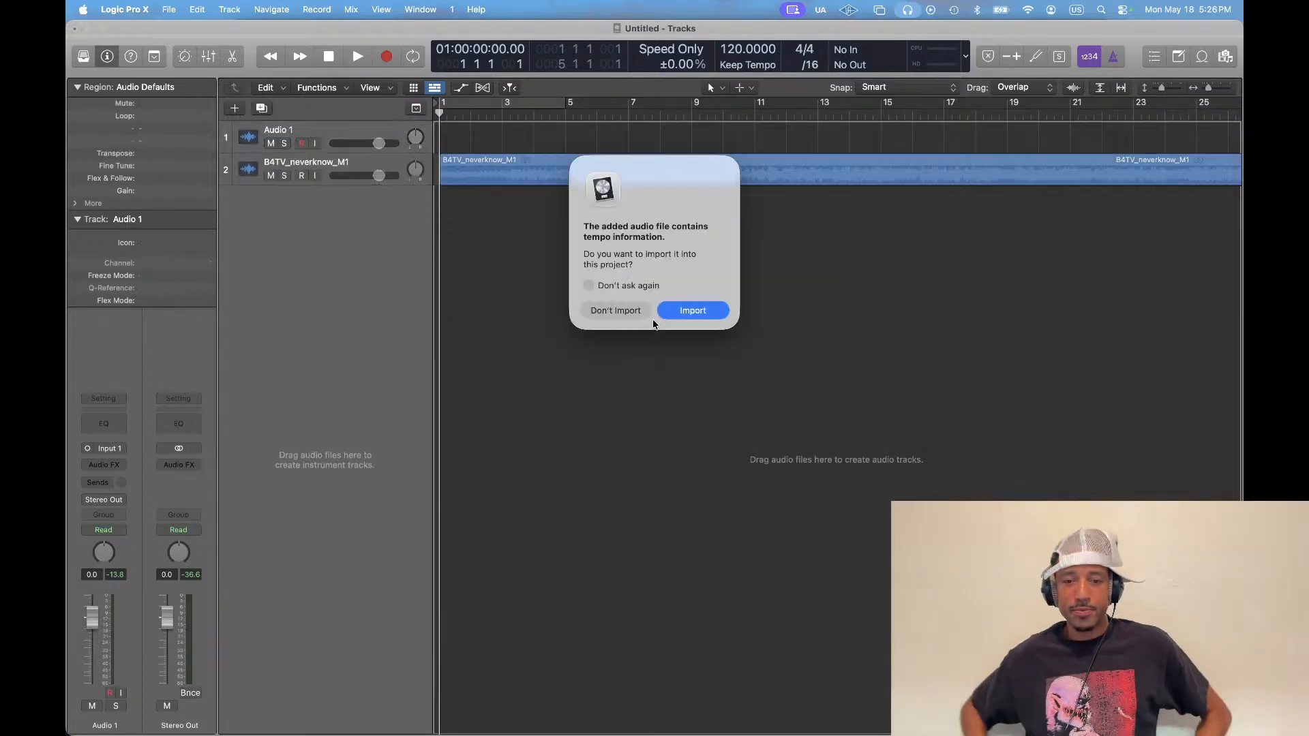
click(688, 312)
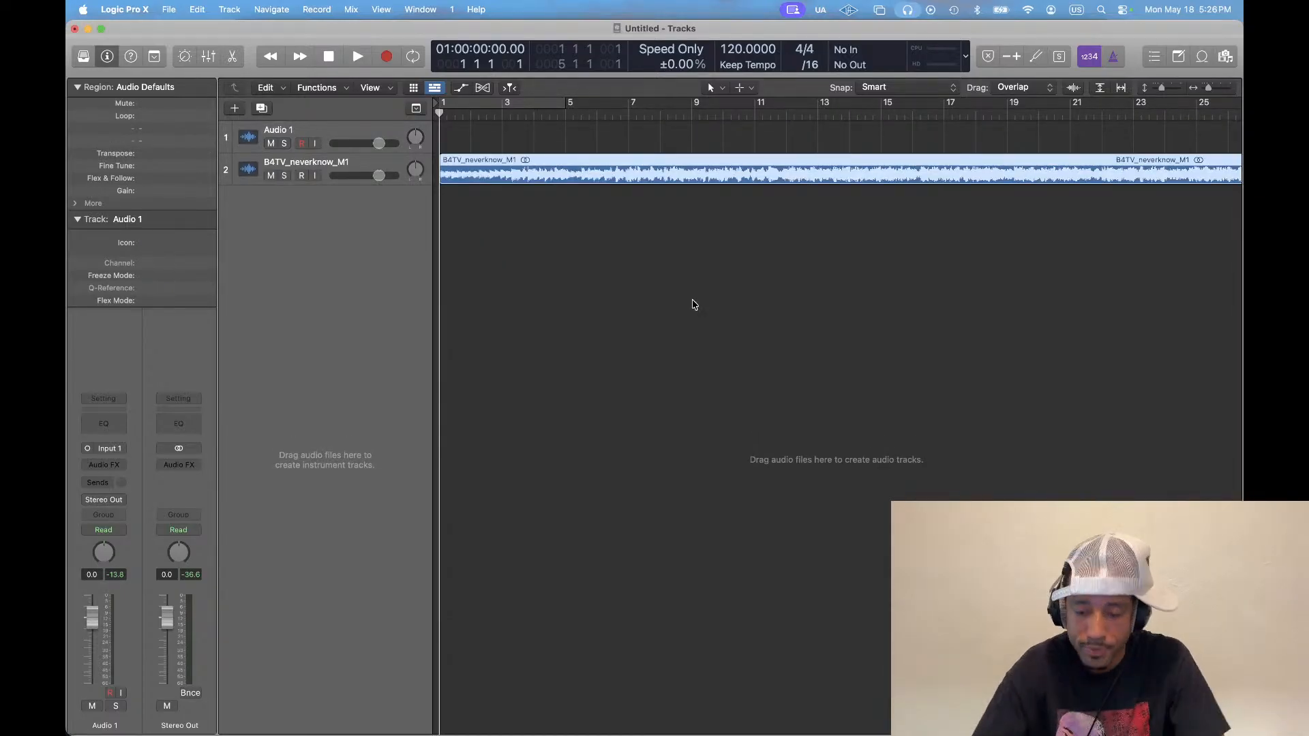
Enlarge the track heights and move the B4TV_neverknow_M1 track above Audio 1
key(super+Down)
key(super+Down)
key(super+Down)
key(super+Down)
key(super+Down)
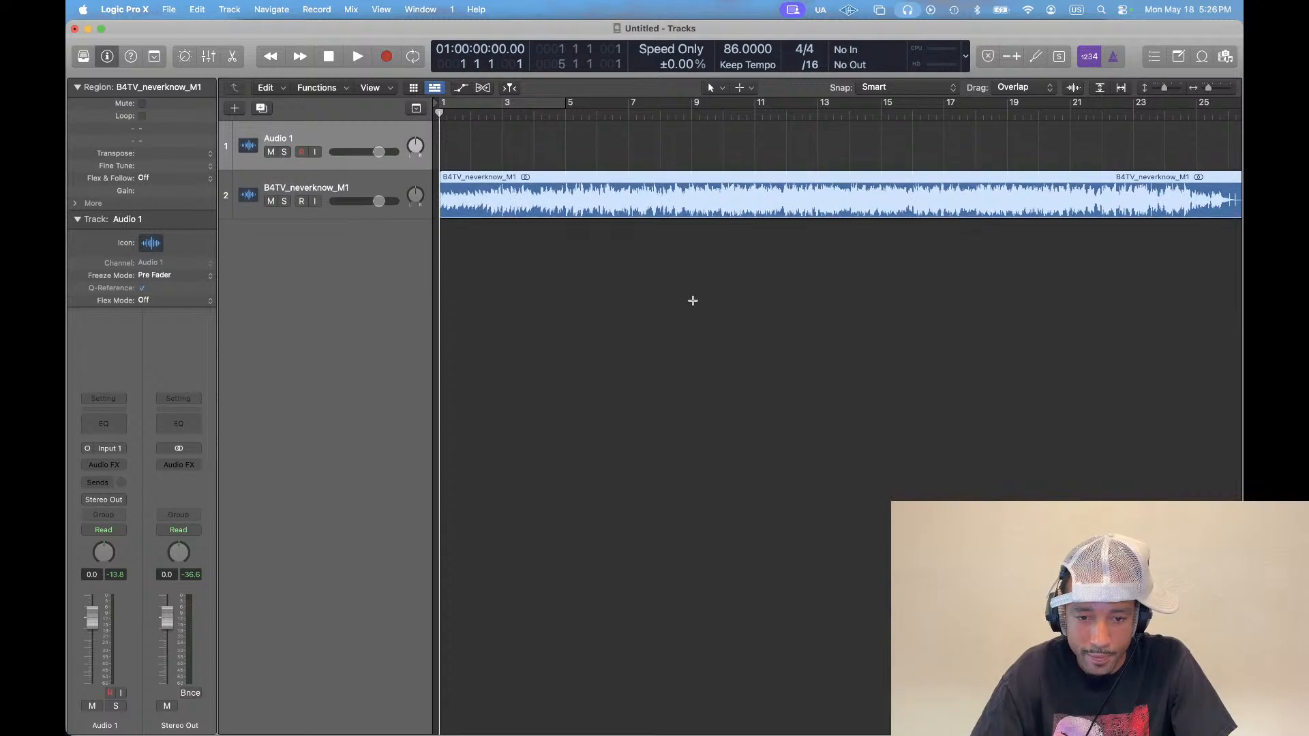
drag(343, 218, 335, 123)
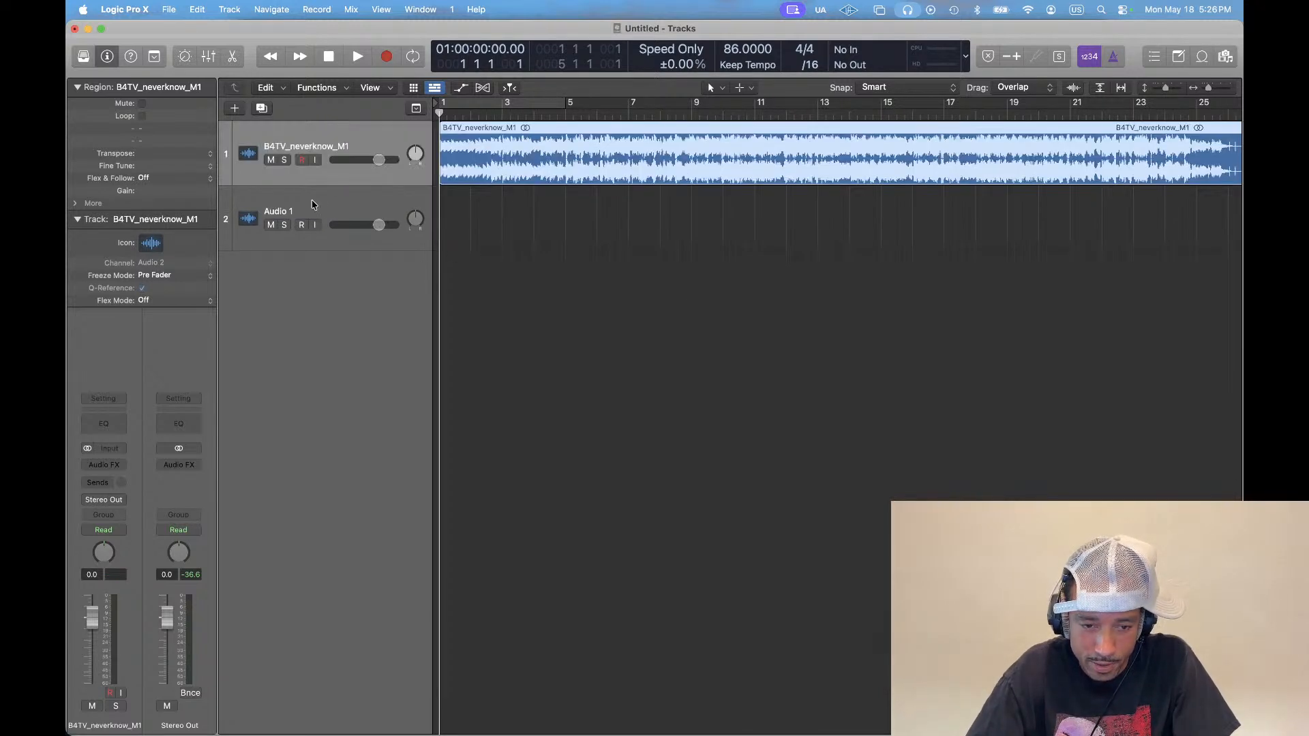
Browse the Downloads folder in Finder, then import 'never know draft 23.wav' from the desktop onto the Audio 1 track at bar 1
click(313, 203)
key(super+Tab)
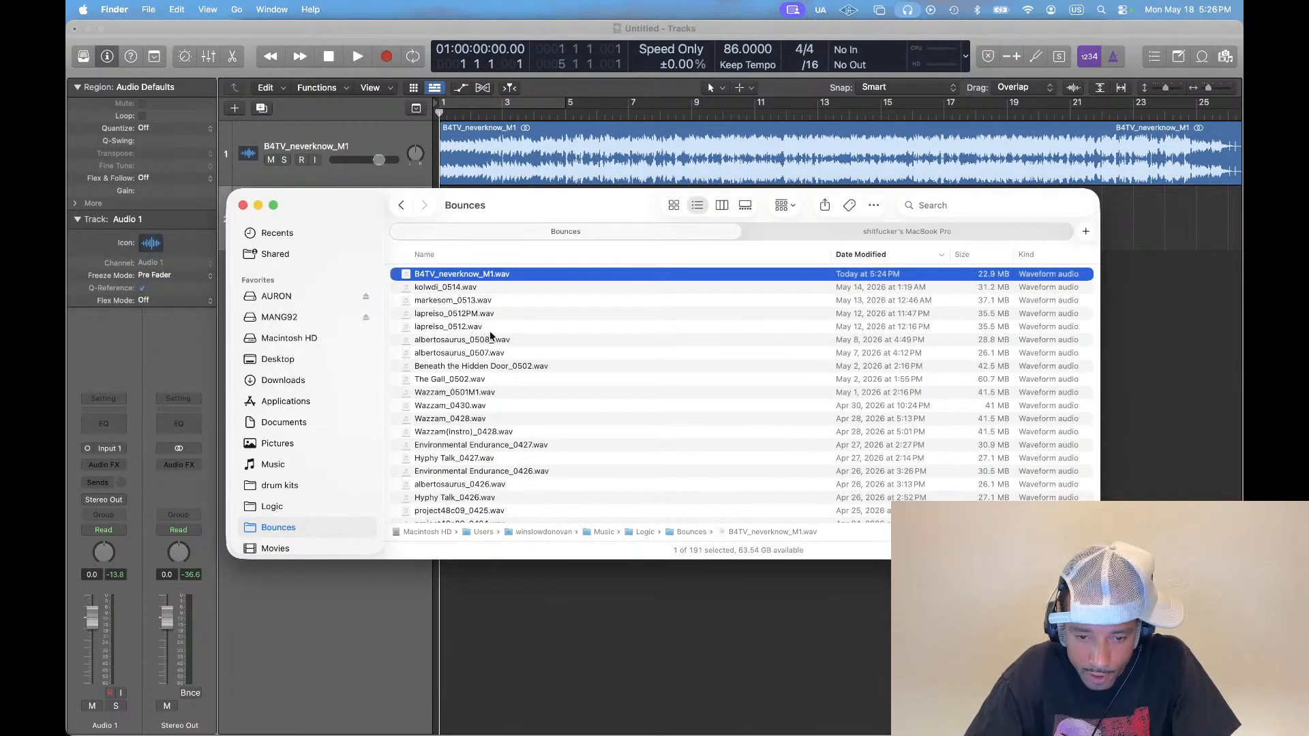
click(853, 230)
click(272, 321)
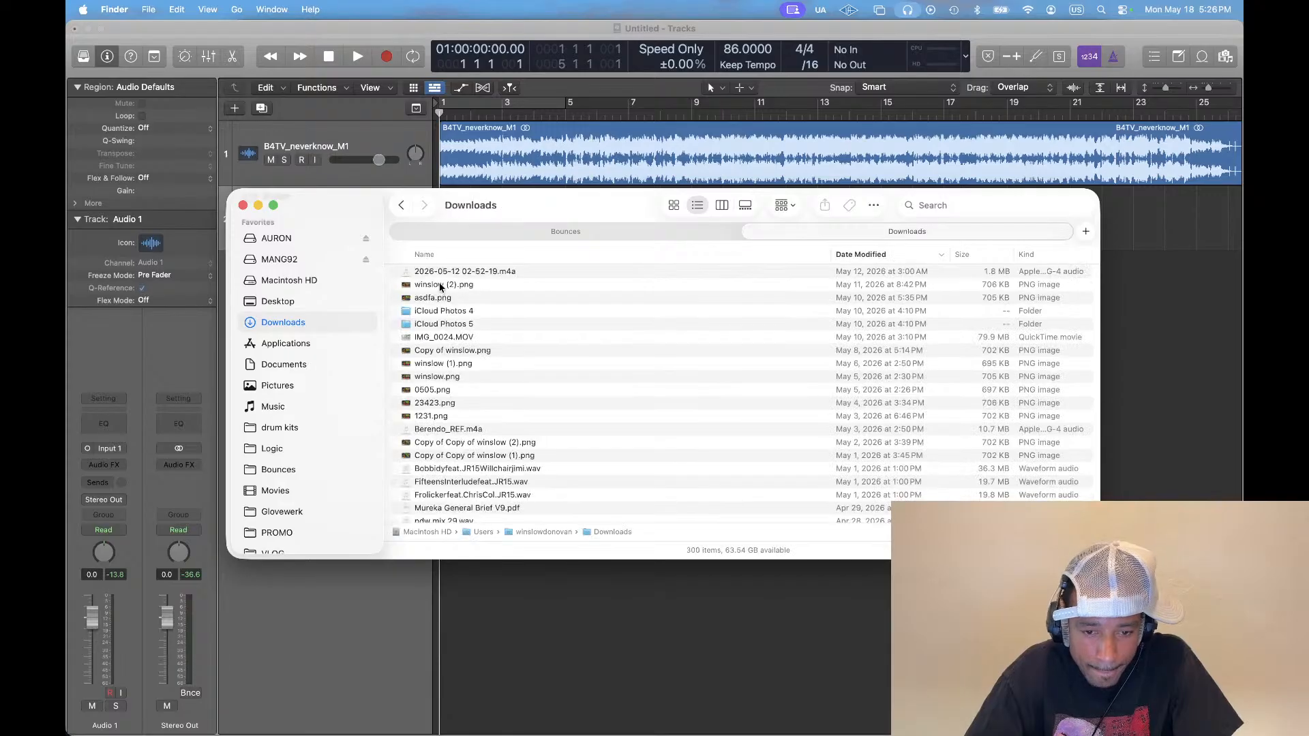
scroll(672, 315, down, 3)
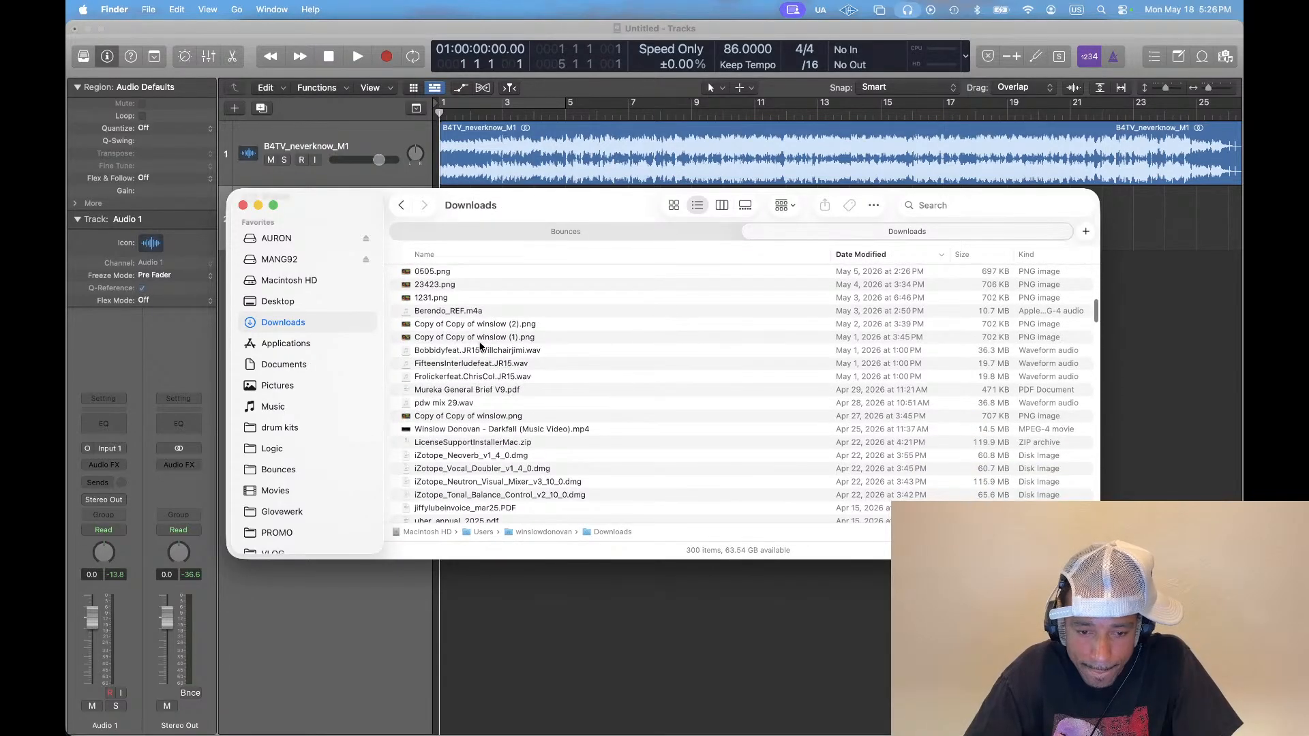
scroll(479, 344, down, 3)
key(F11)
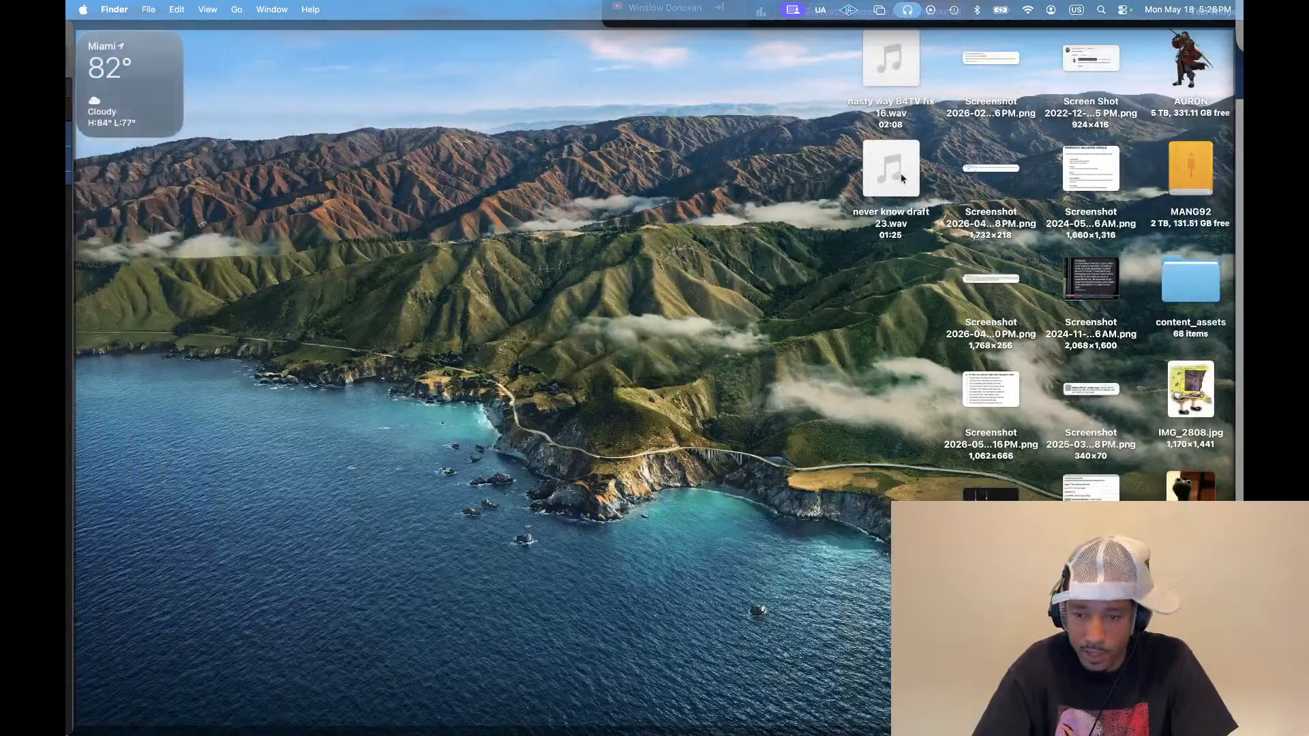
drag(901, 211, 435, 214)
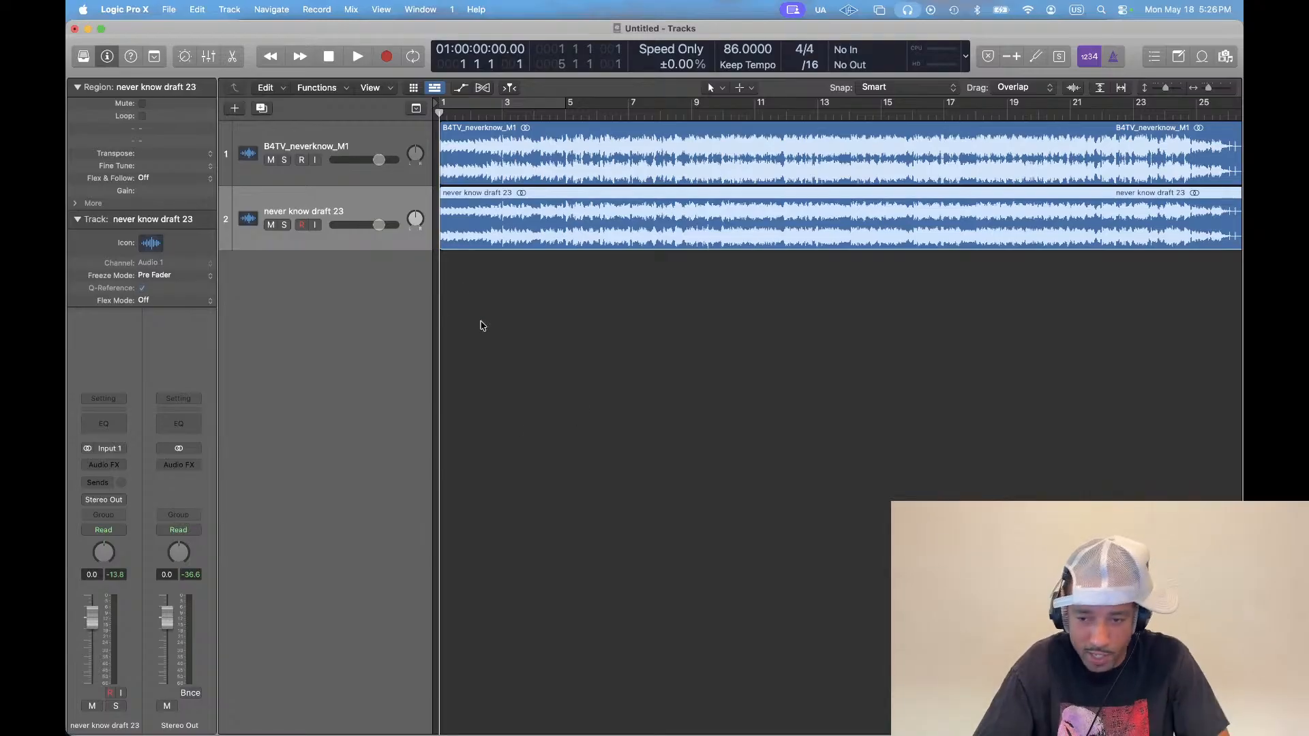
Move the 'never know draft 23' track above the B4TV_neverknow_M1 track and solo it
click(295, 141)
key(s)
drag(333, 202, 331, 121)
click(285, 226)
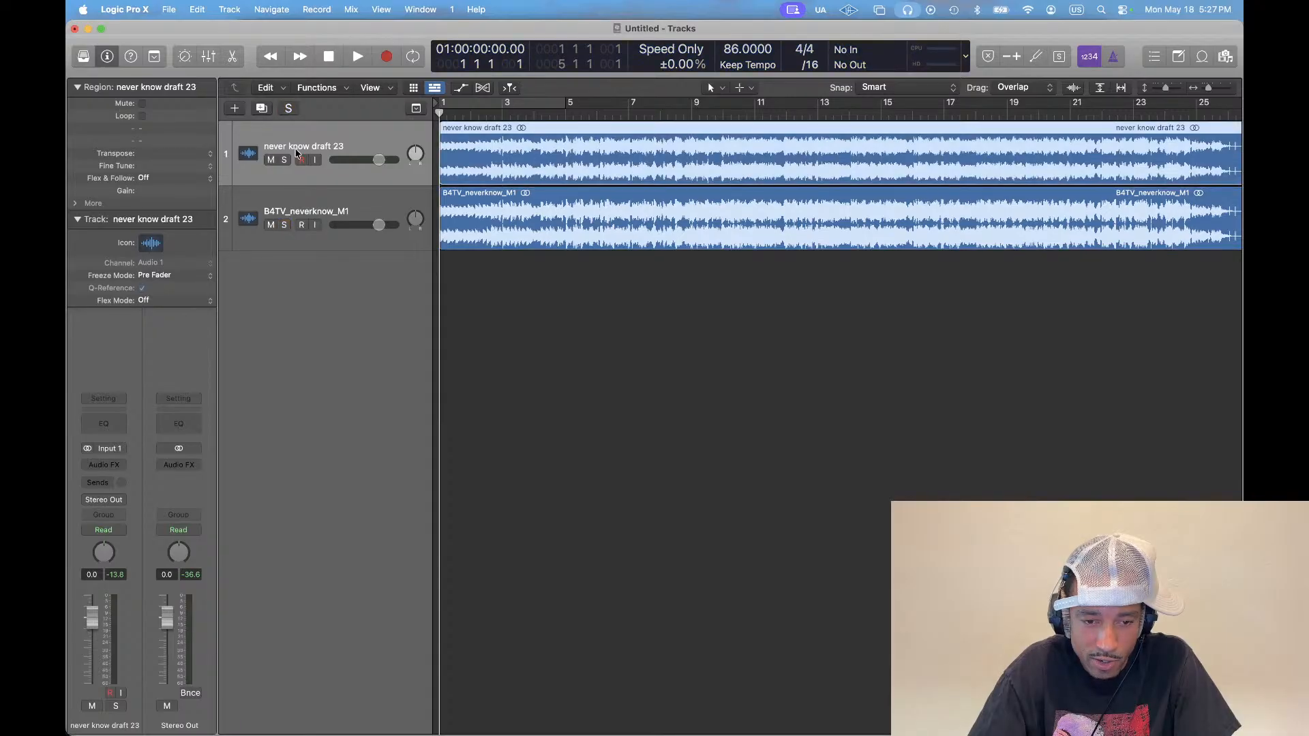
click(284, 161)
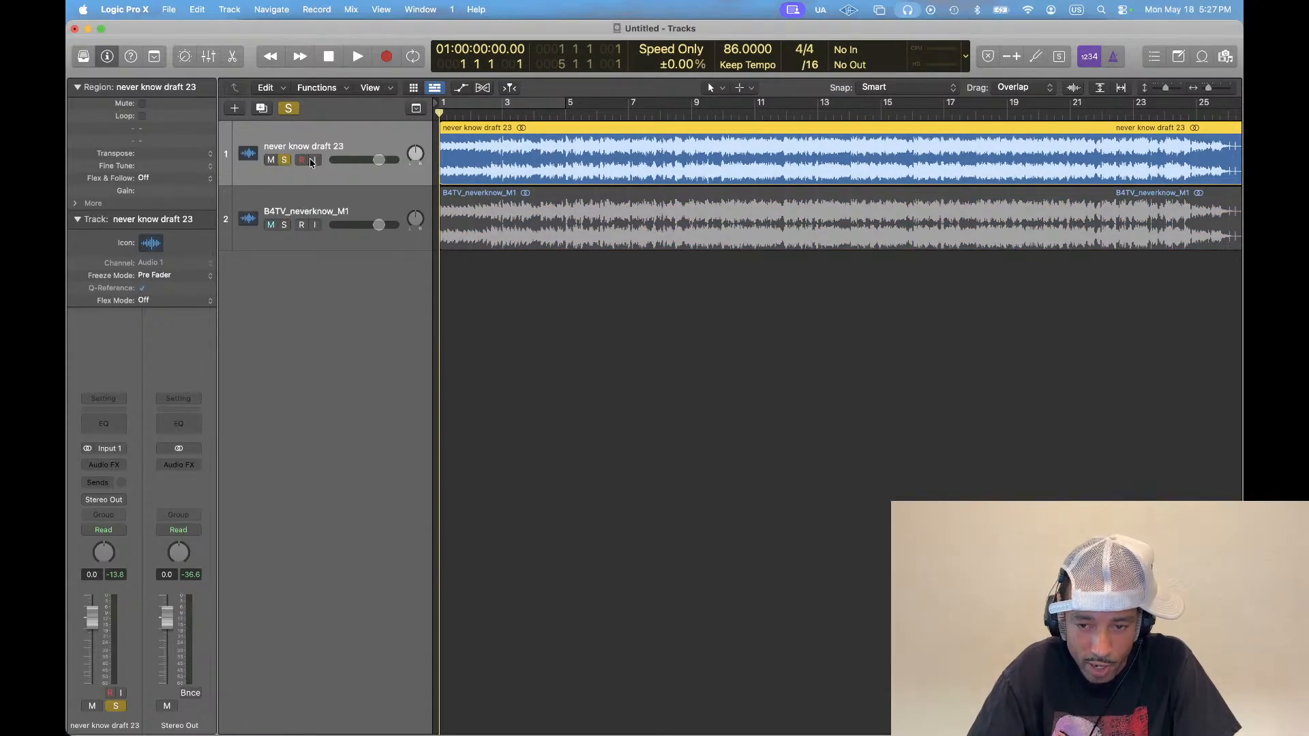
Switch to Streamlabs Desktop to read the live chat and return to Logic Pro
key(super+Tab)
key(super+Tab)
key(super+Tab)
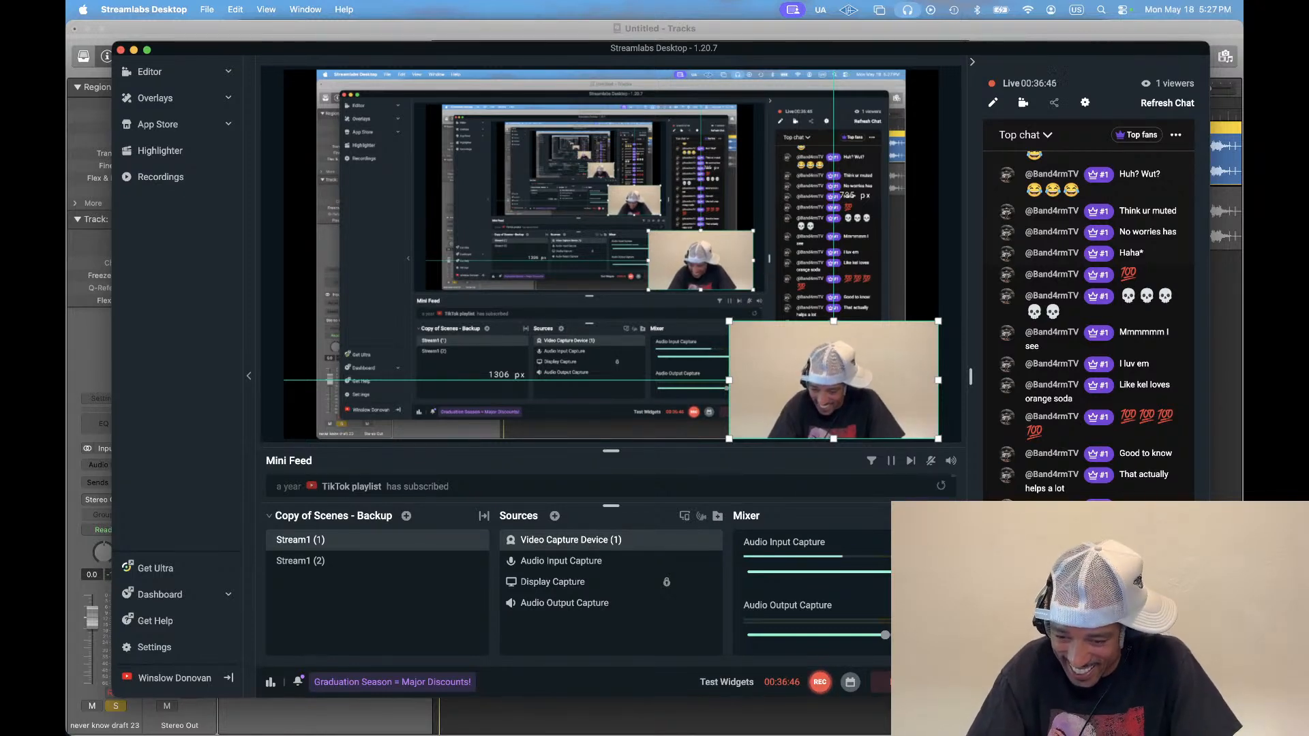
key(super+Tab)
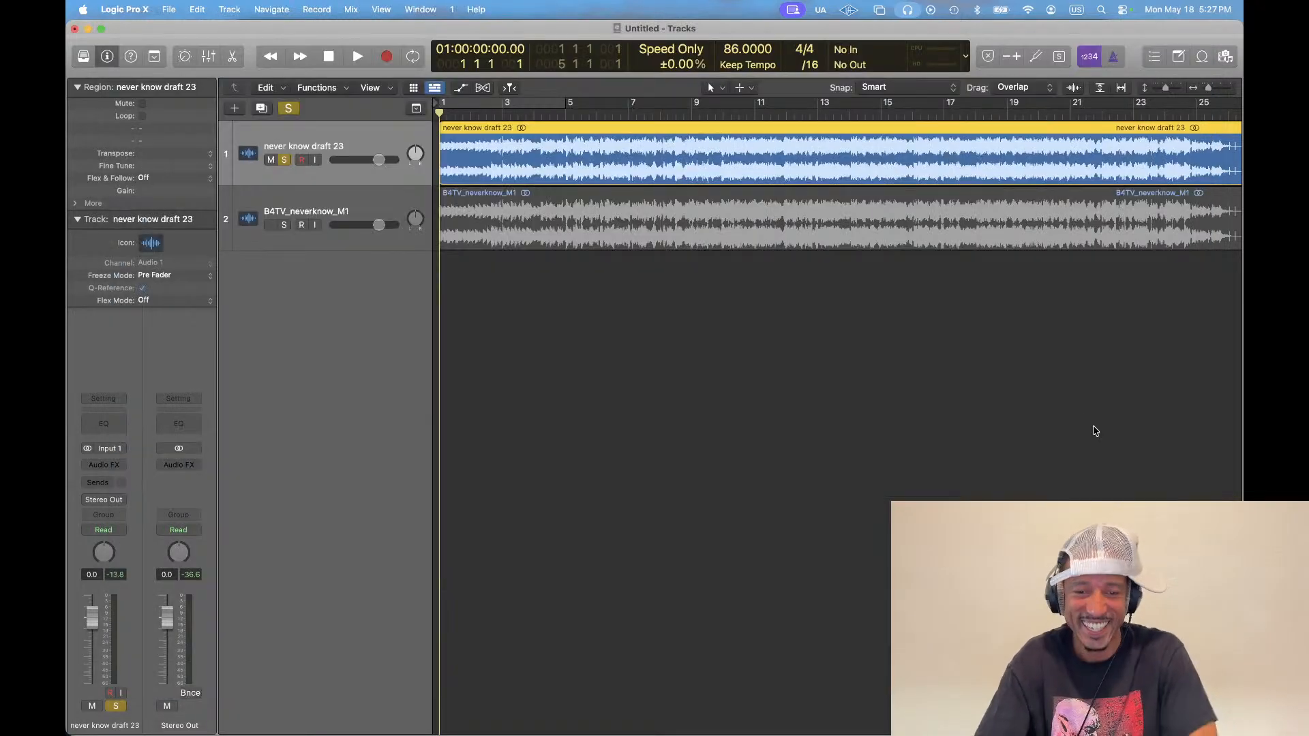
Play the soloed 'never know draft 23' mix from bar 1, raising the system volume and enlarging the track heights
key(space)
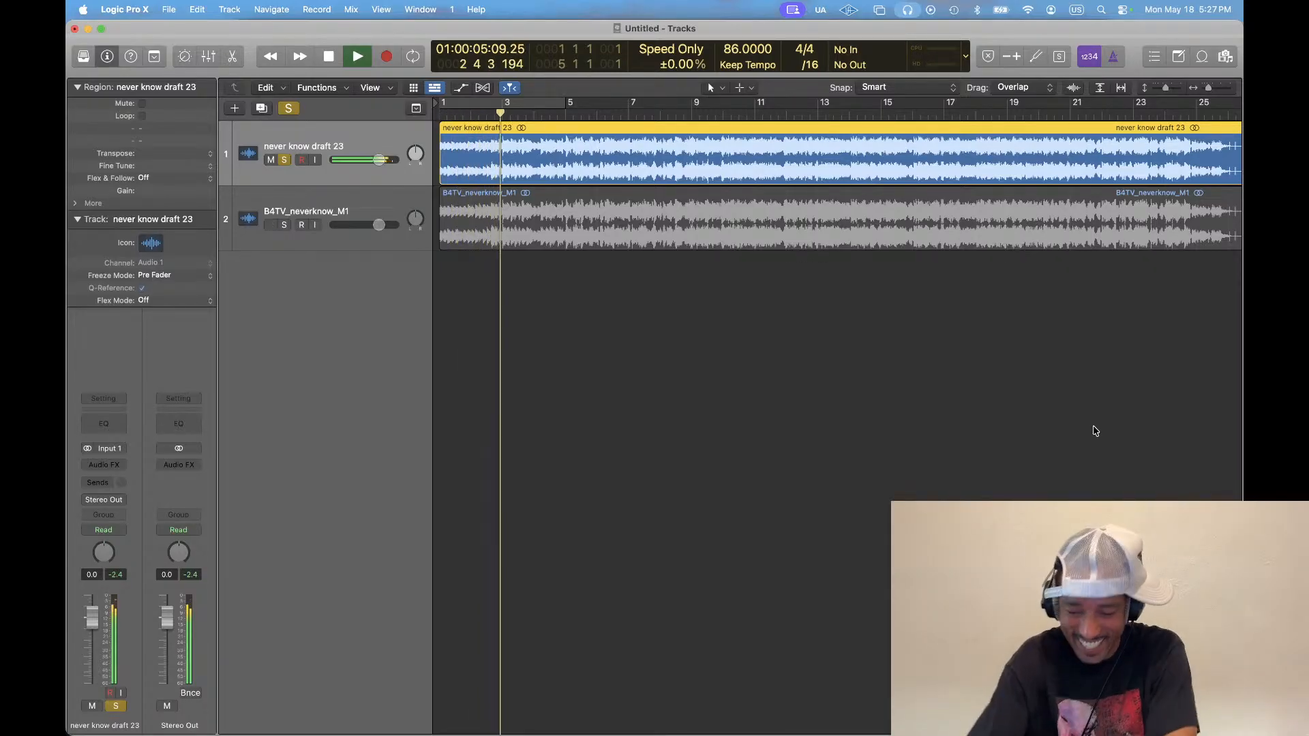
key(XF86AudioRaiseVolume)
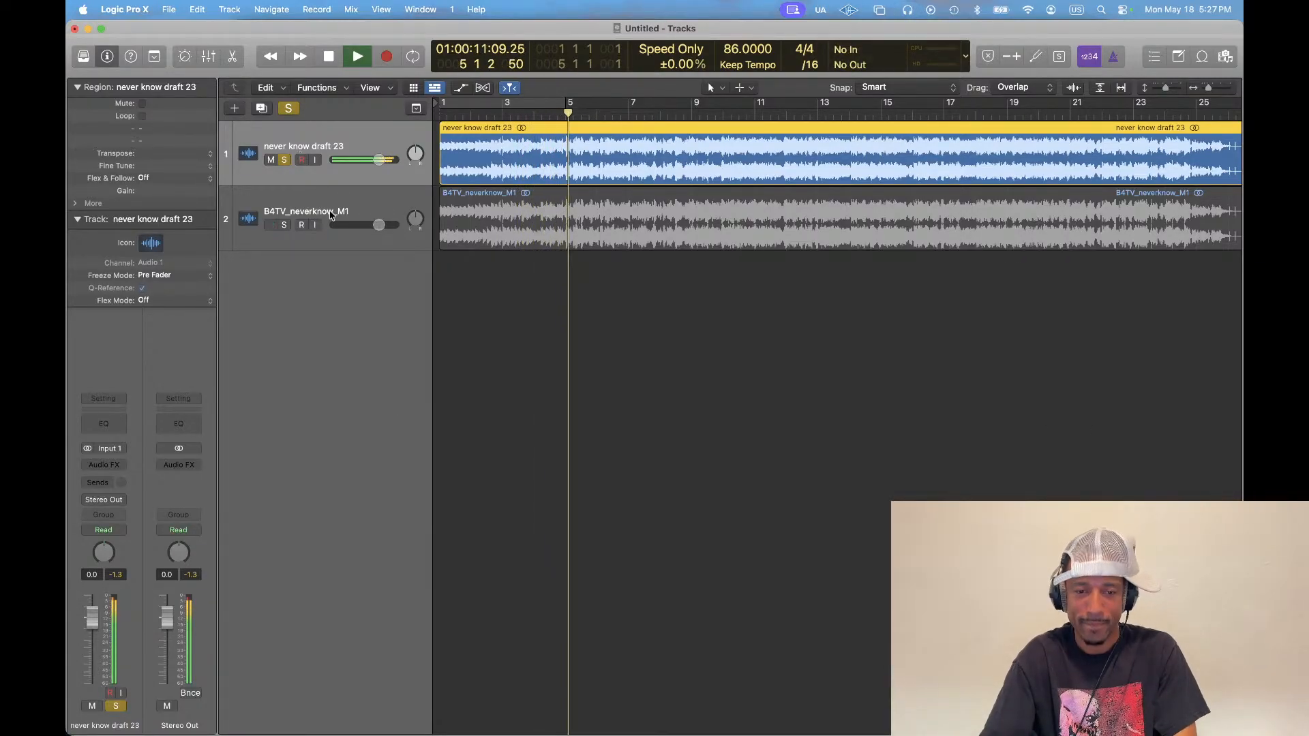
key(super+Down)
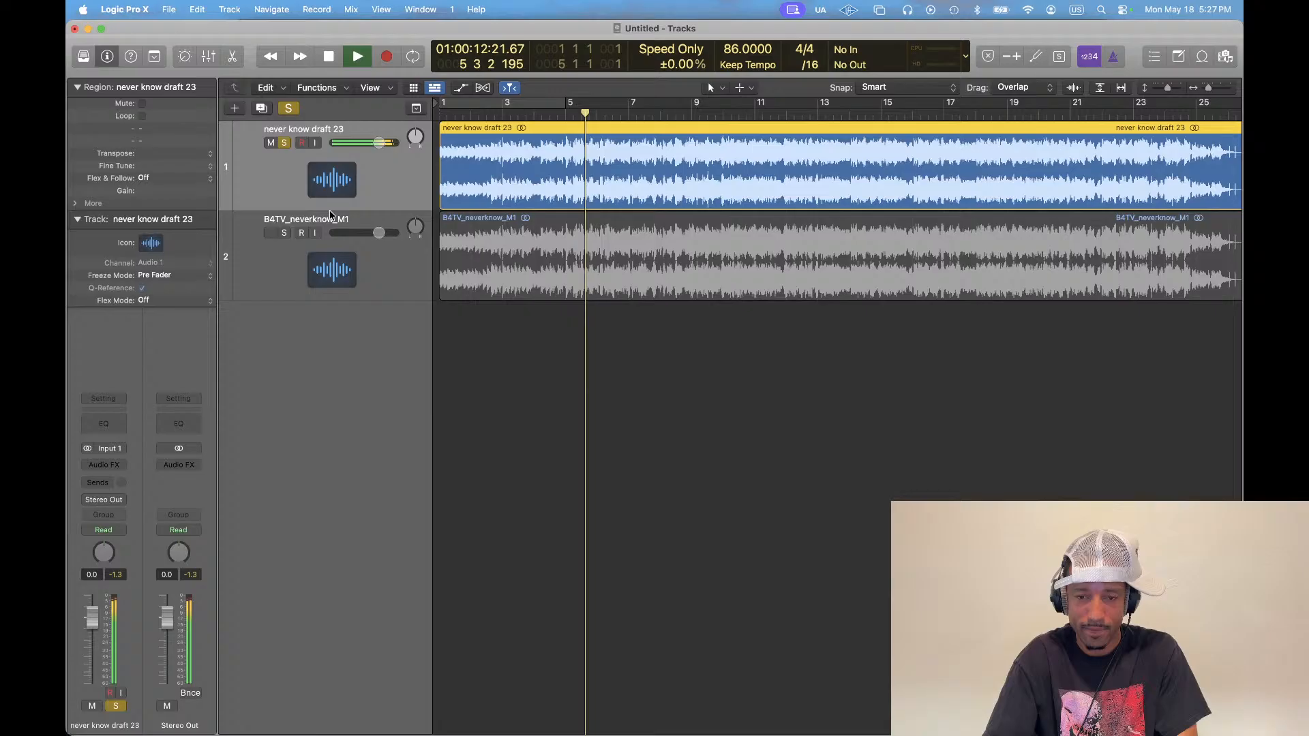
Compare the master with the original mix during playback by switching solo between the B4TV_neverknow_M1 and 'never know draft 23' tracks
click(330, 277)
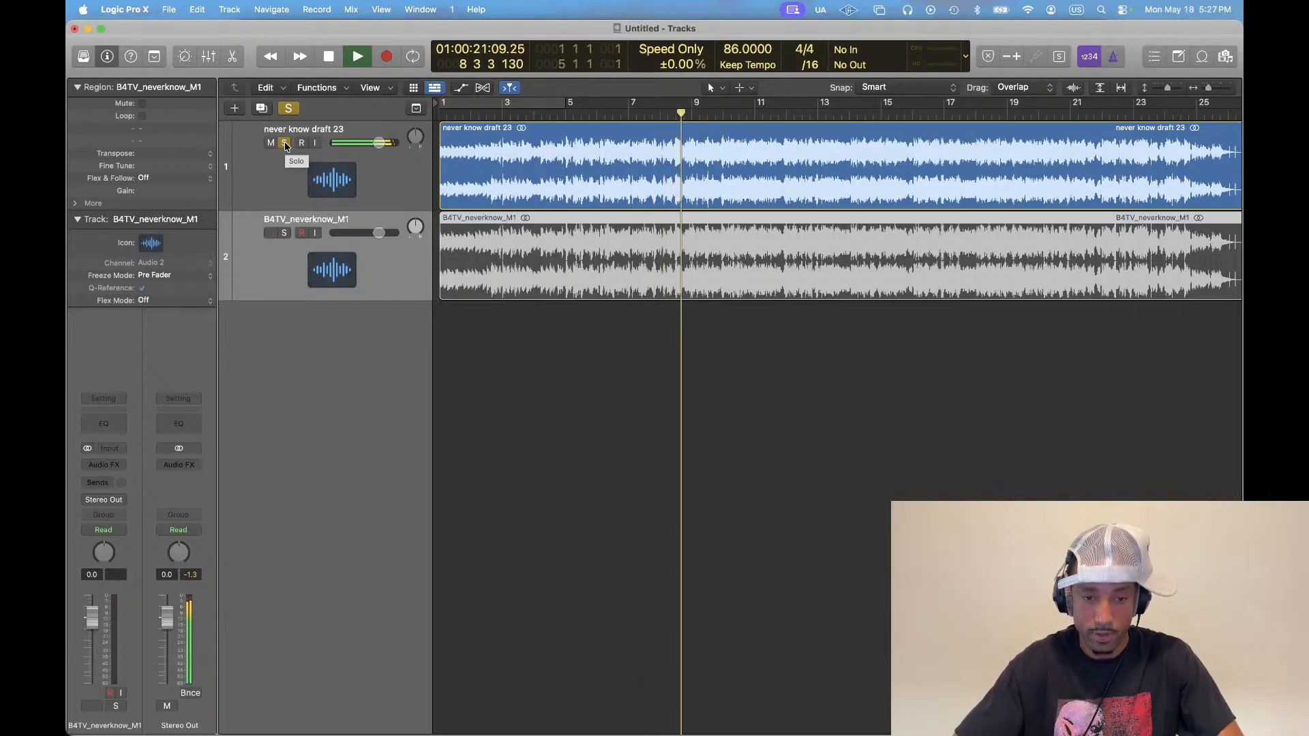
key(s)
click(284, 142)
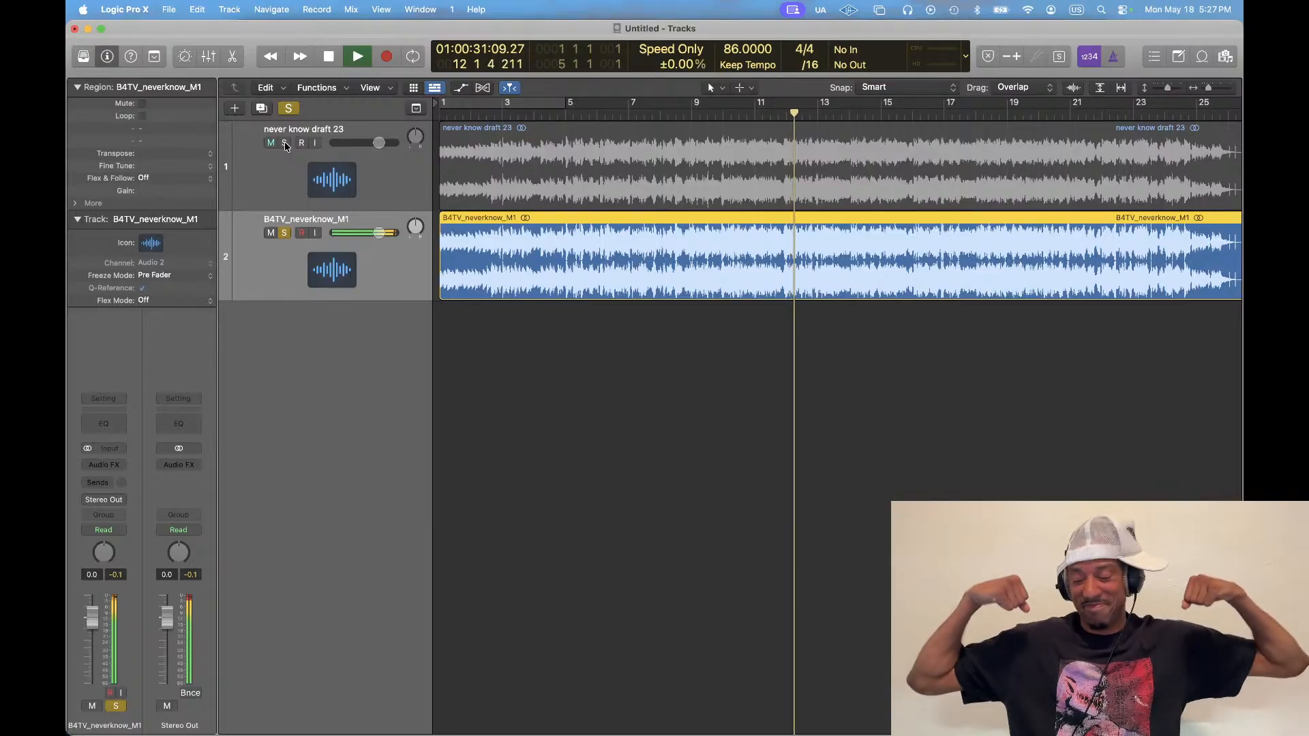
click(285, 143)
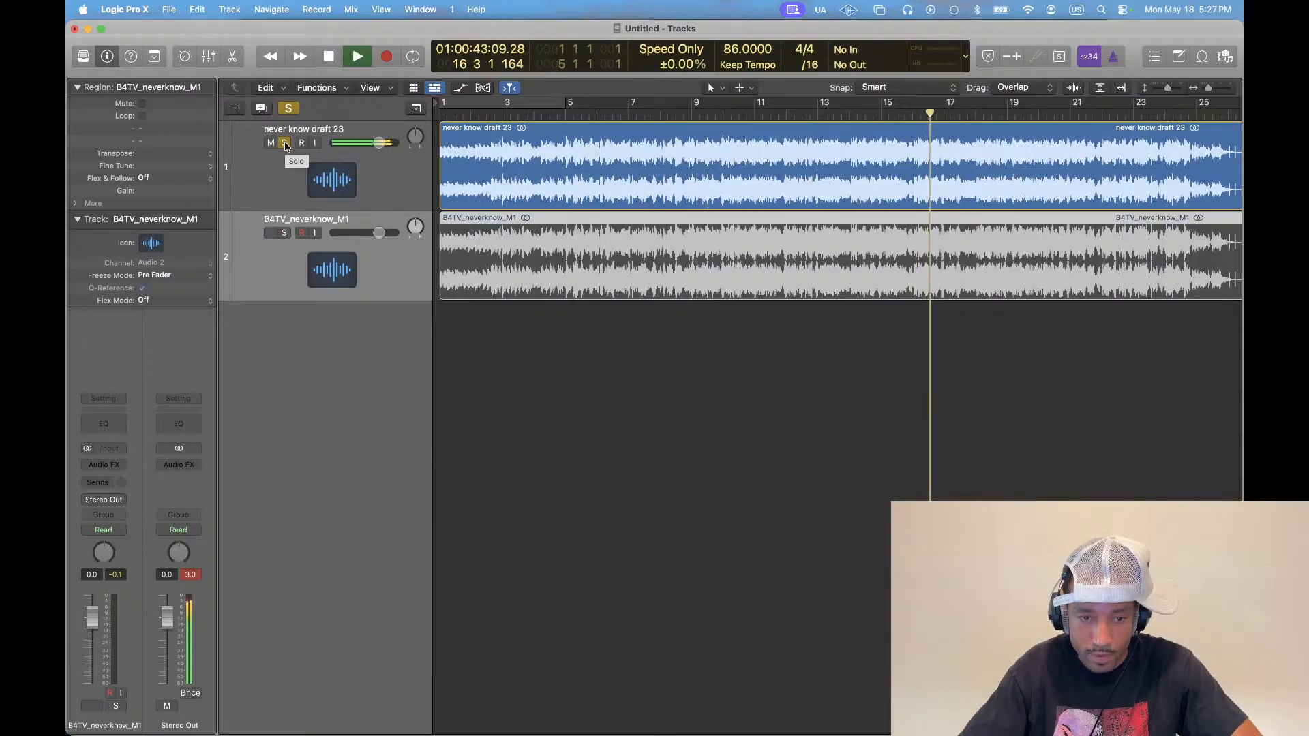
click(285, 141)
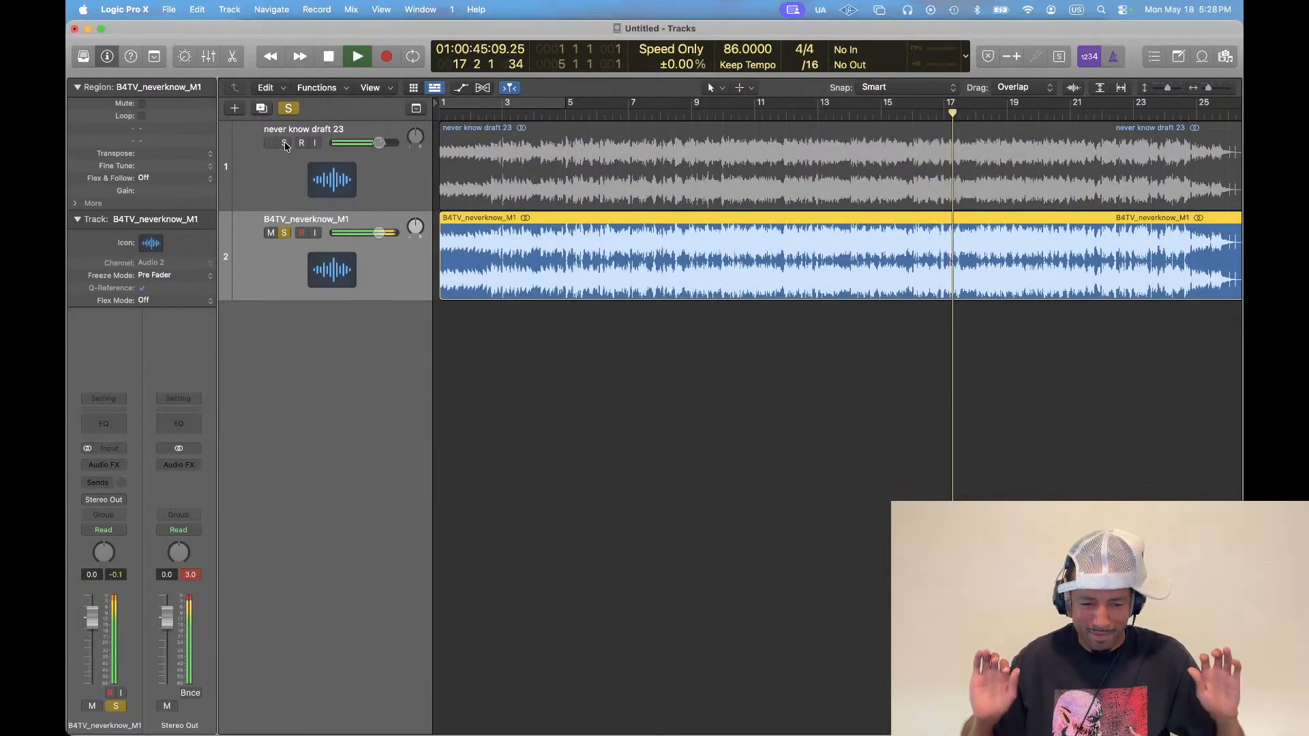
Reset the Stereo Out peak level display, raise the headphone volume while the soloed master plays out, and stop playback
click(190, 575)
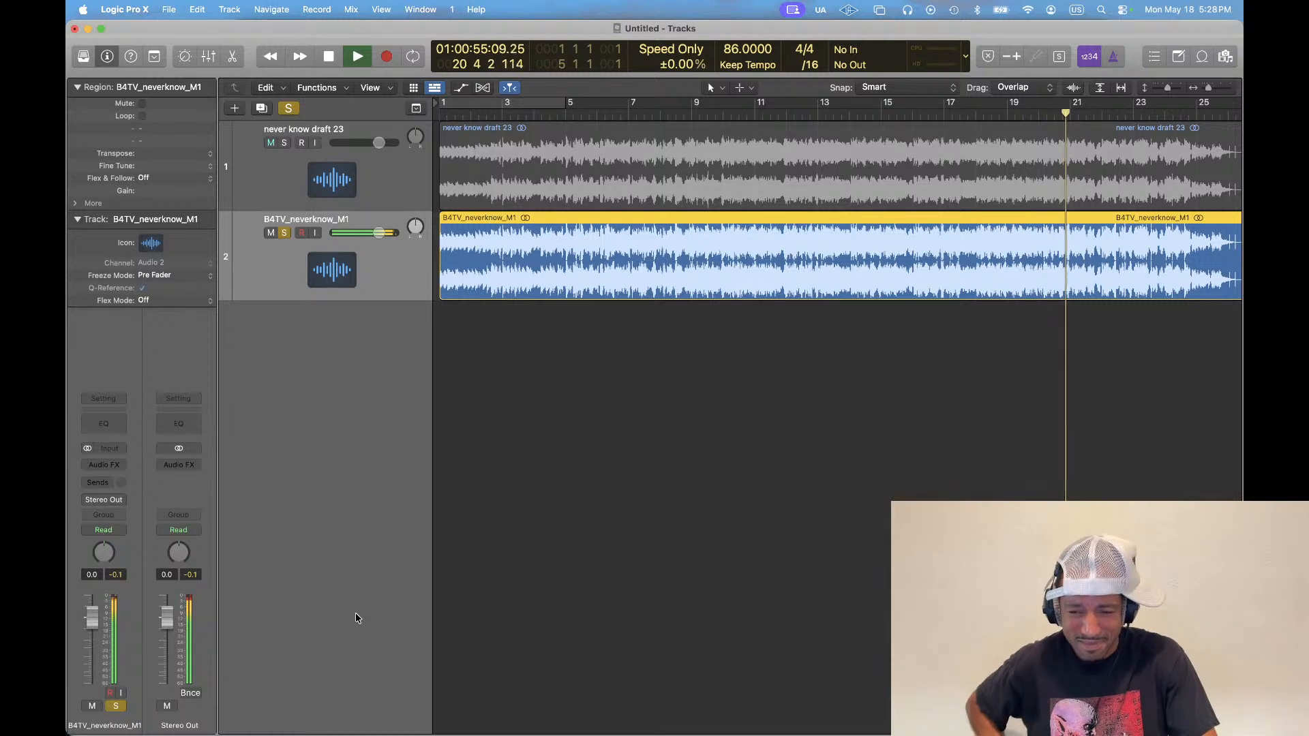
key(XF86AudioRaiseVolume)
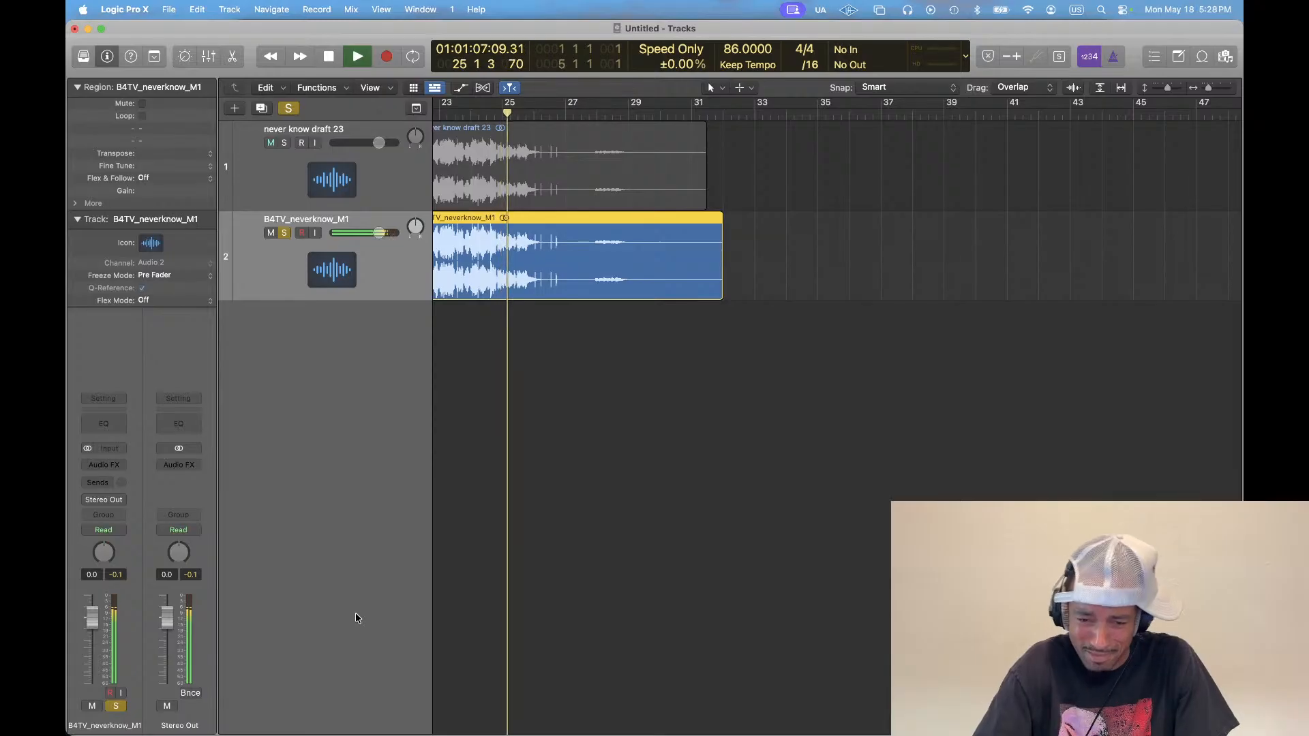
key(XF86AudioRaiseVolume)
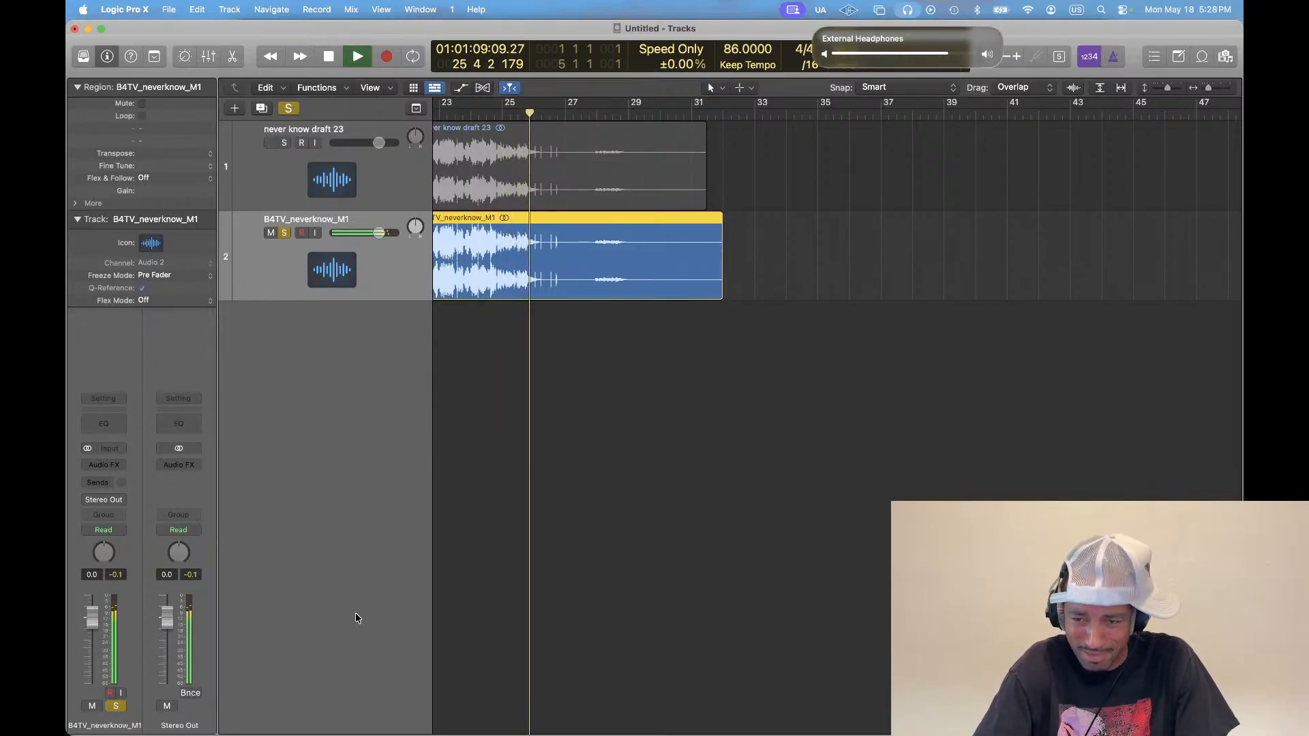
key(space)
Check the live chat in Streamlabs Desktop twice, returning to the Logic Pro comparison project each time
key(super+Tab)
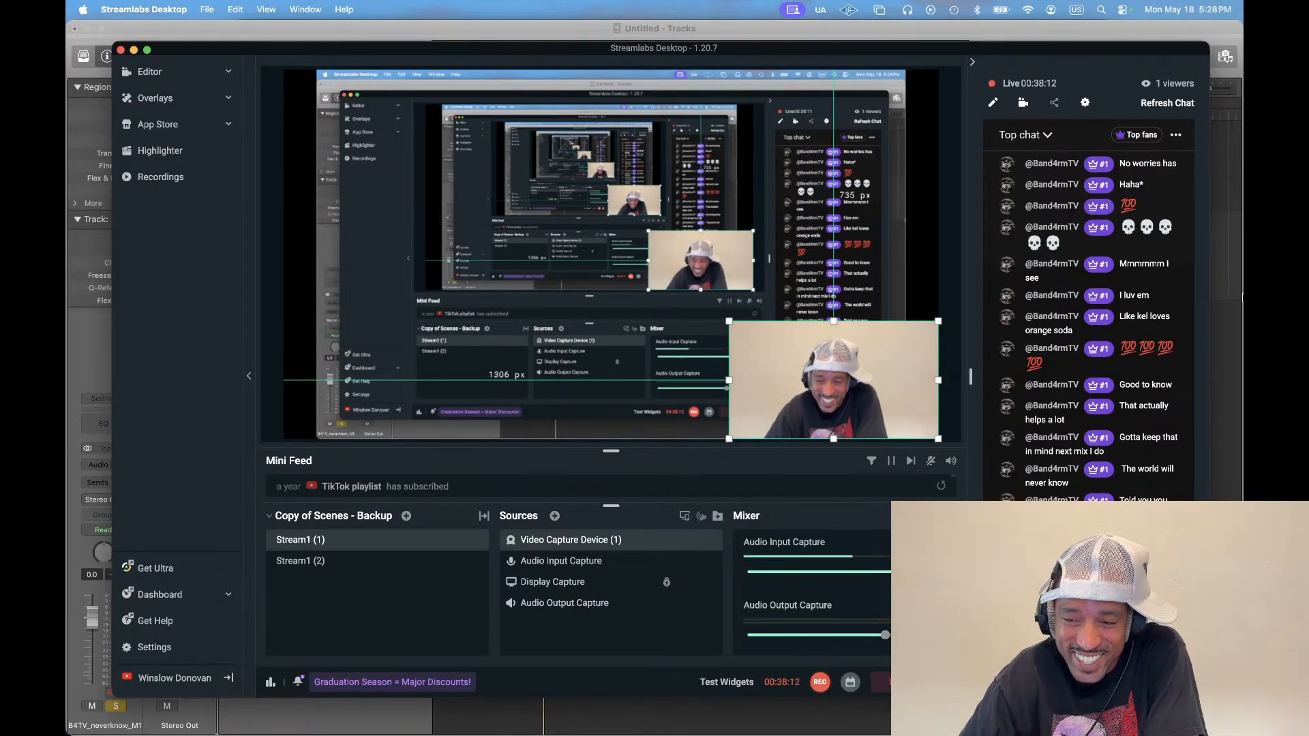
click(1226, 335)
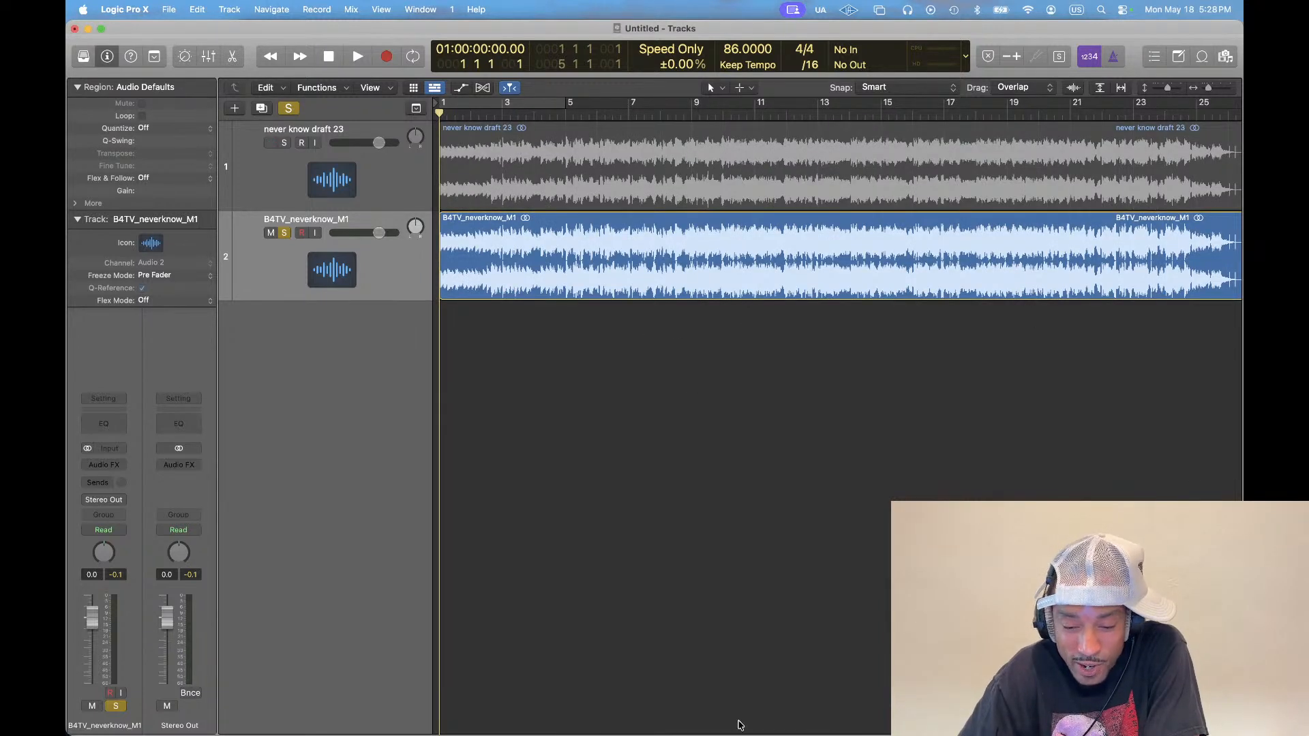
mouse_move(609, 728)
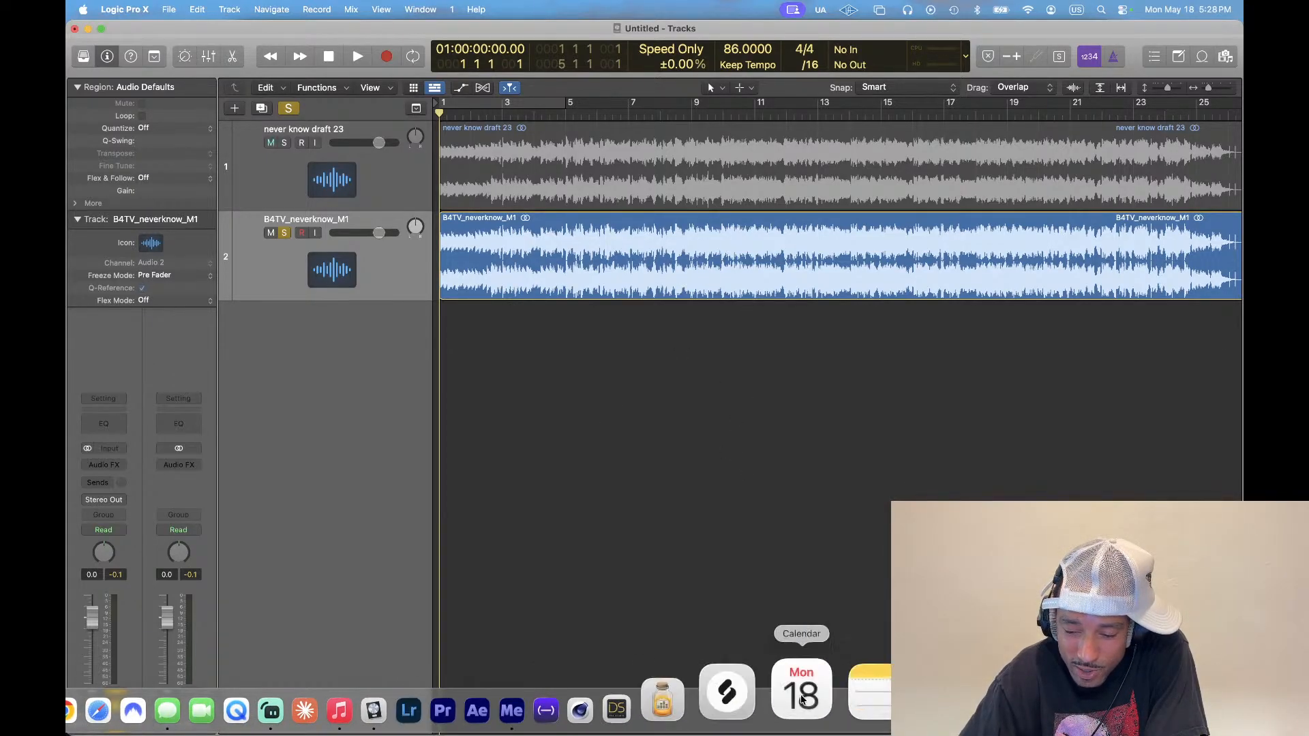
click(356, 696)
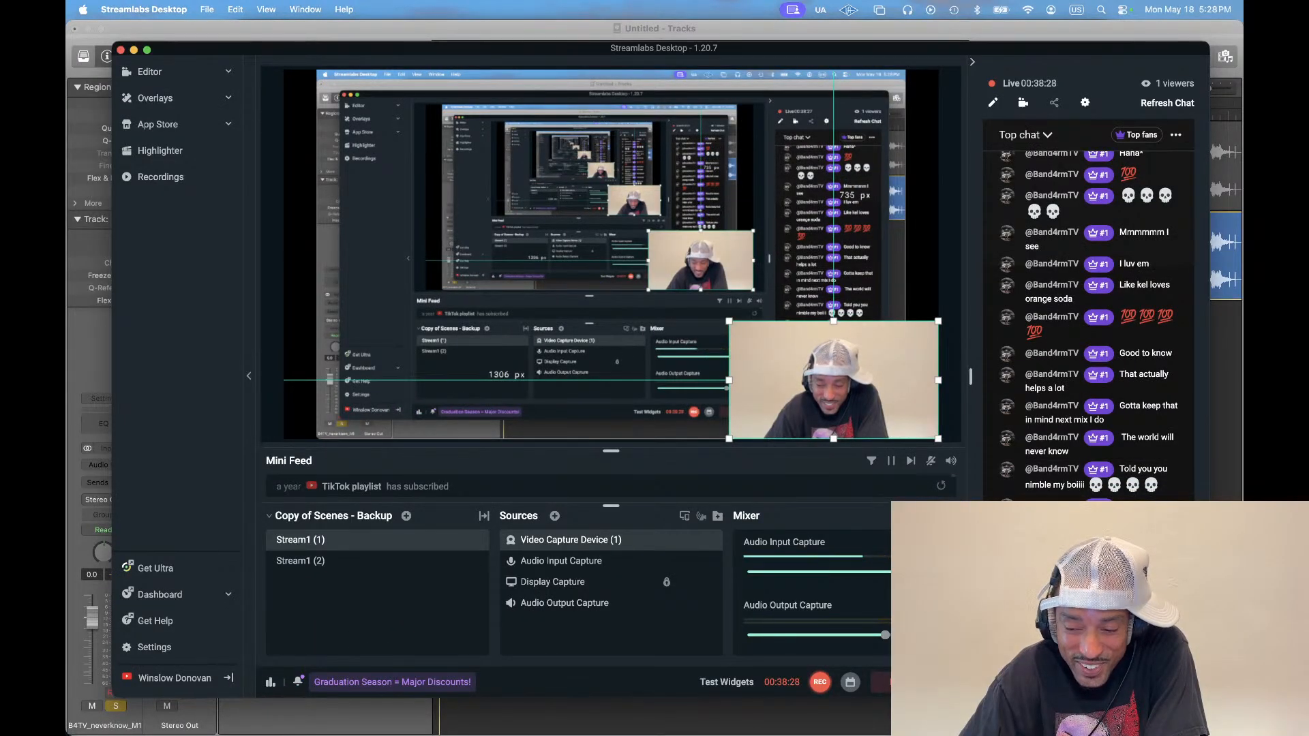
click(1222, 470)
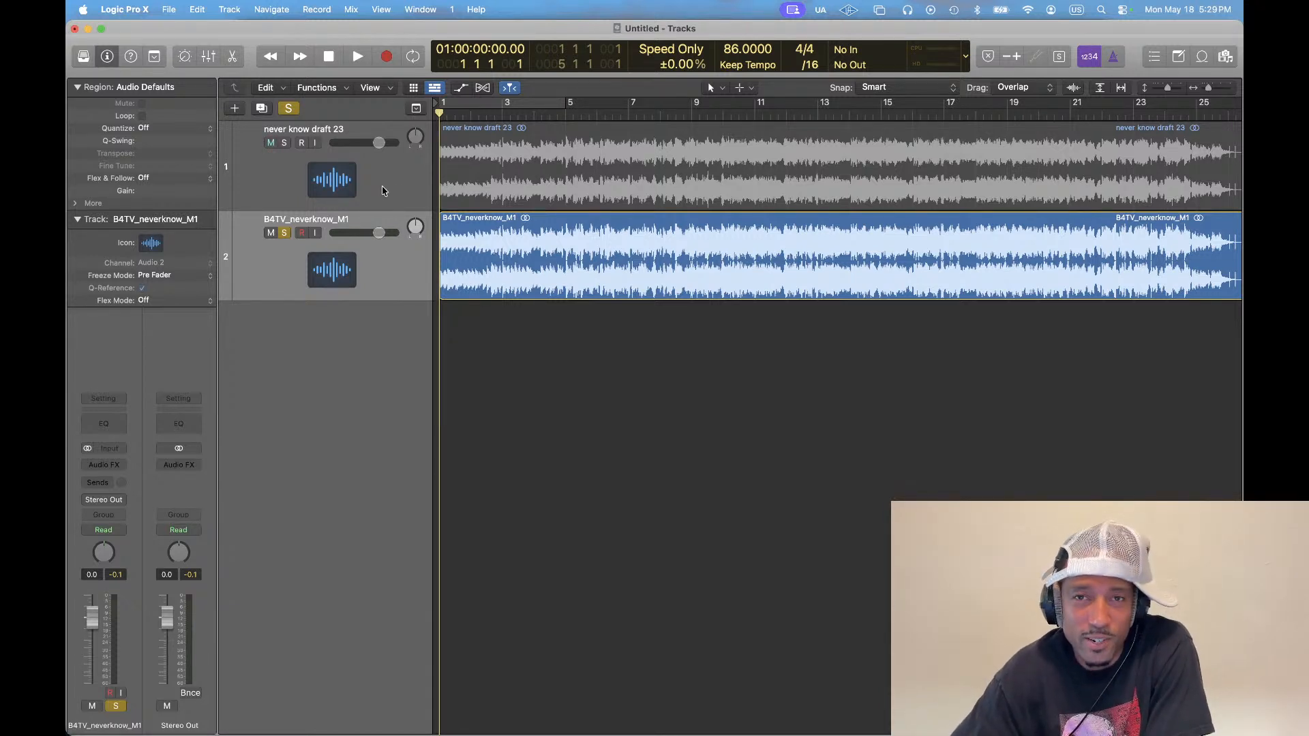
Turn off solo on B4TV_neverknow_M1 and select the two regions in turn to compare their waveforms
click(285, 233)
click(809, 262)
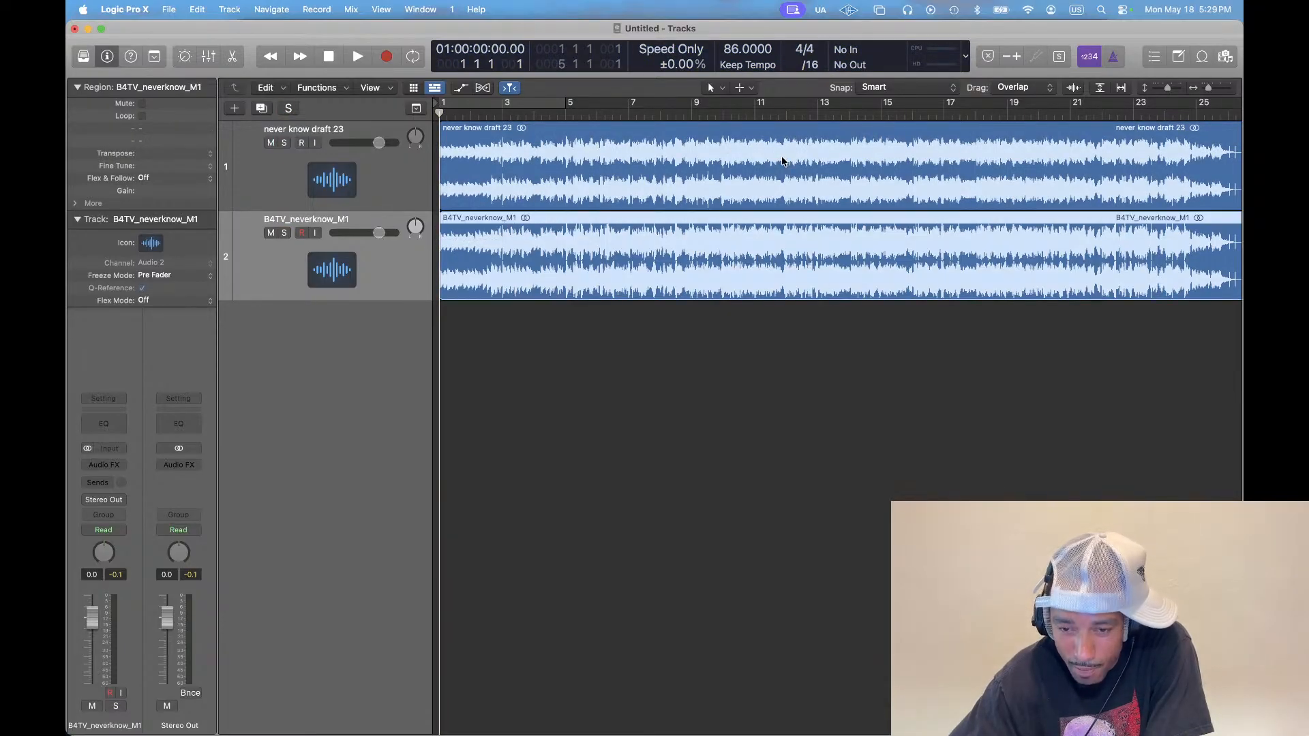
click(786, 162)
click(798, 269)
click(814, 160)
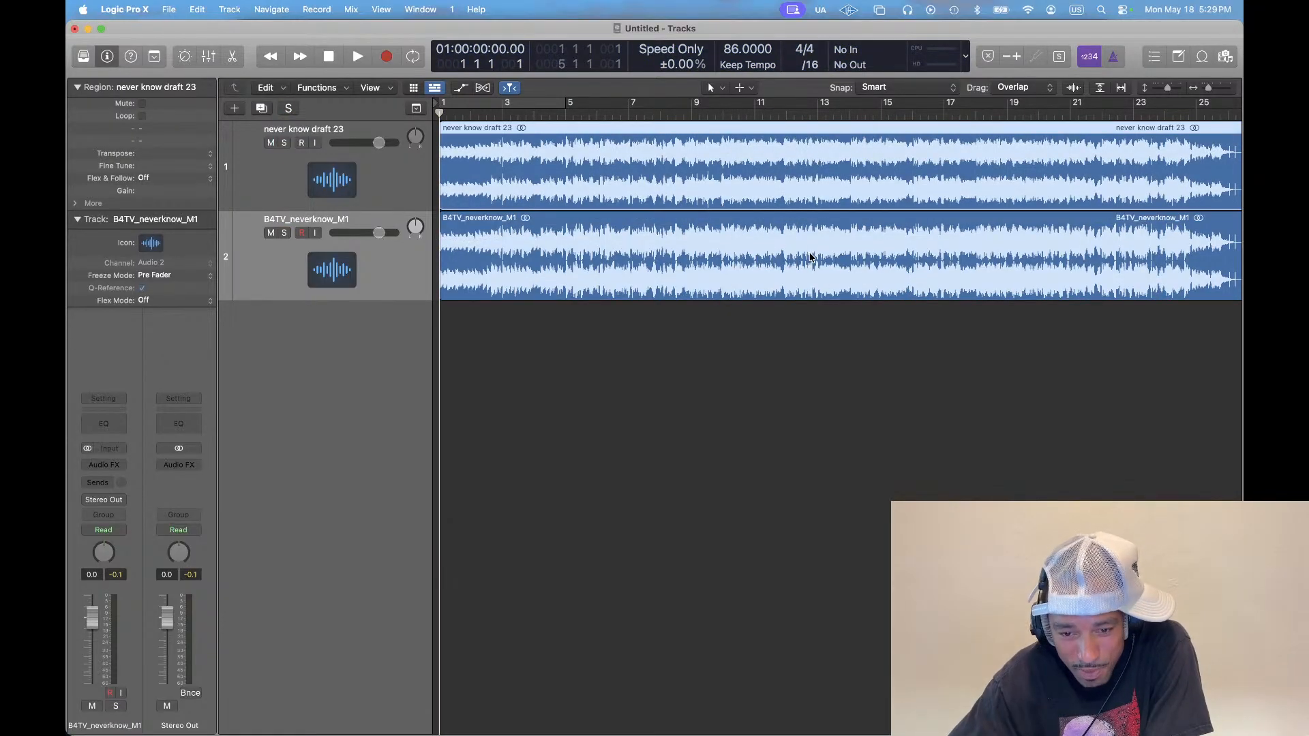
click(801, 255)
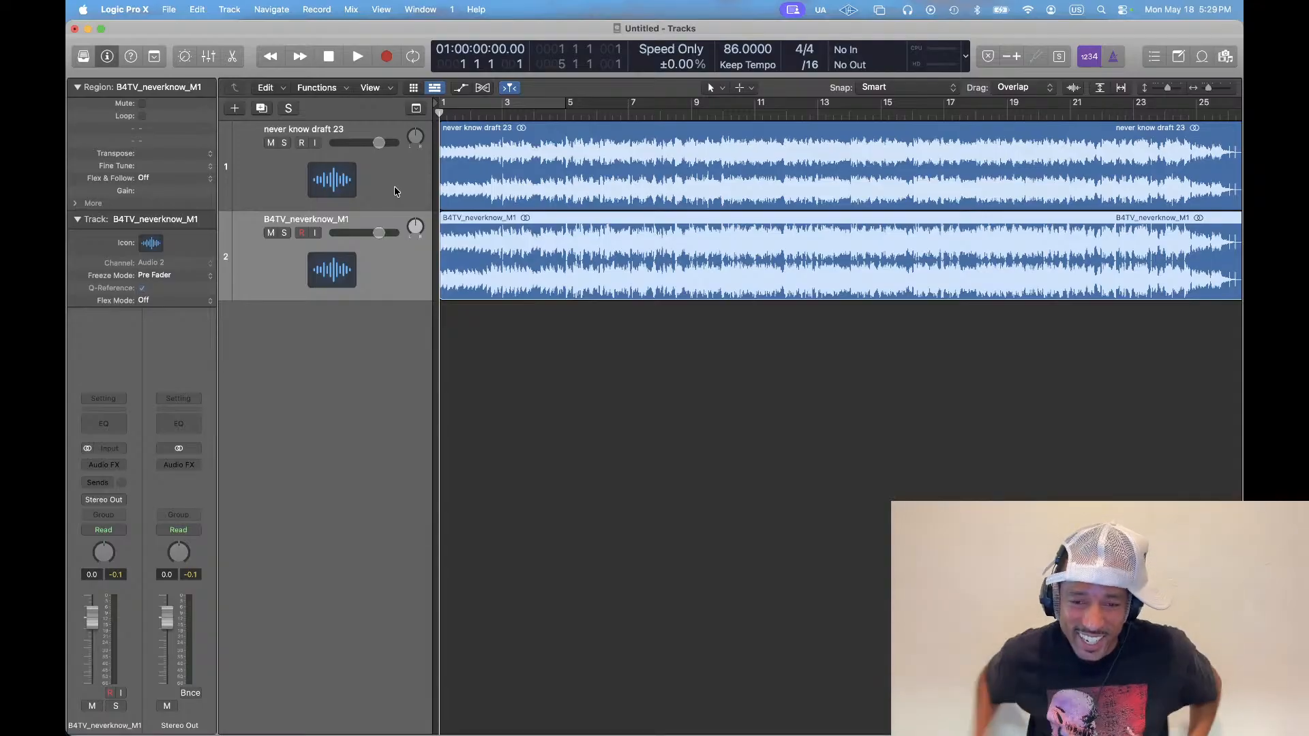
Read the new live chat messages in Streamlabs Desktop, return to Logic Pro, and deselect the regions
key(super+Tab)
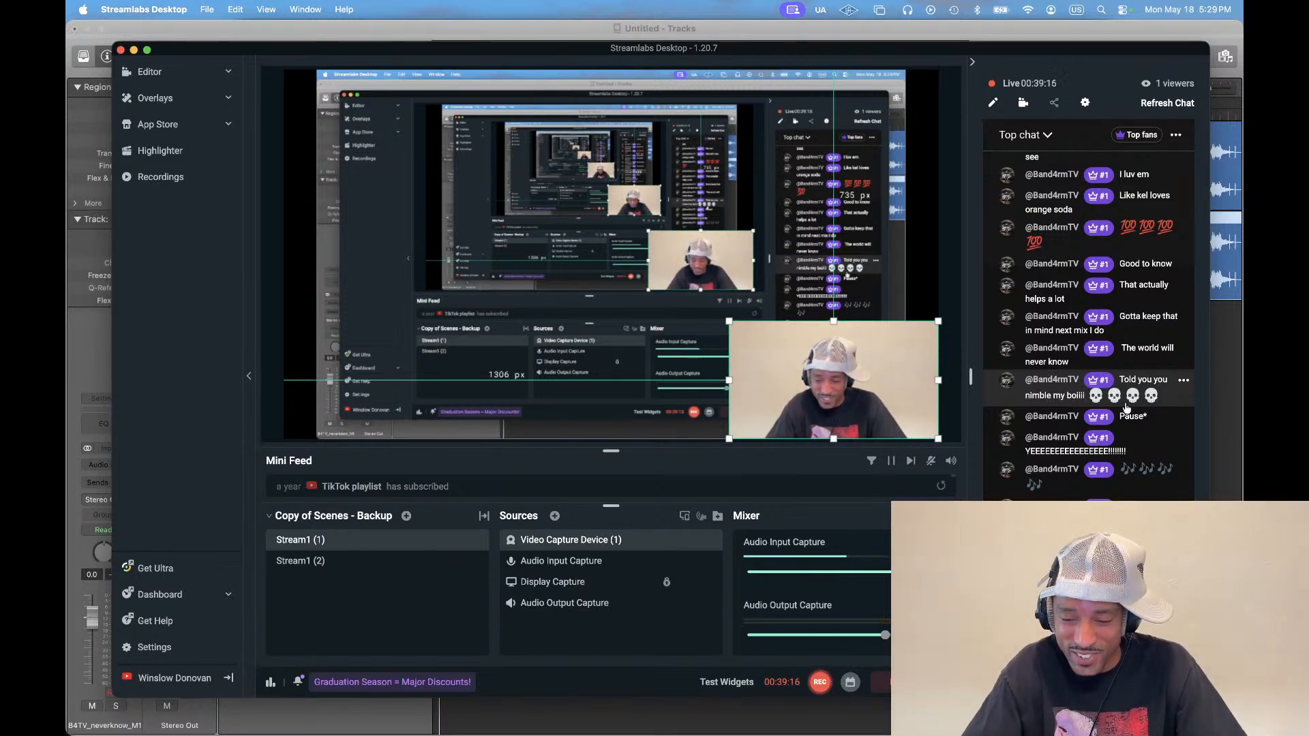
click(1225, 364)
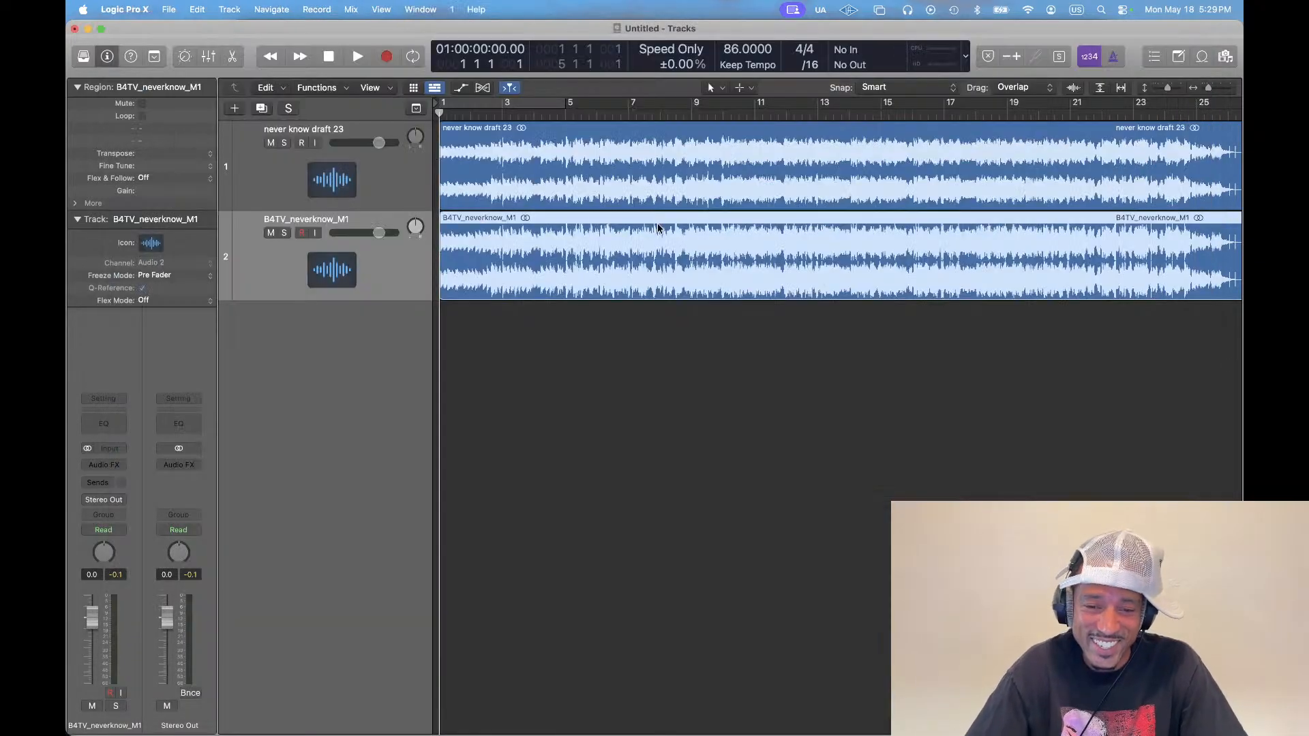
click(549, 448)
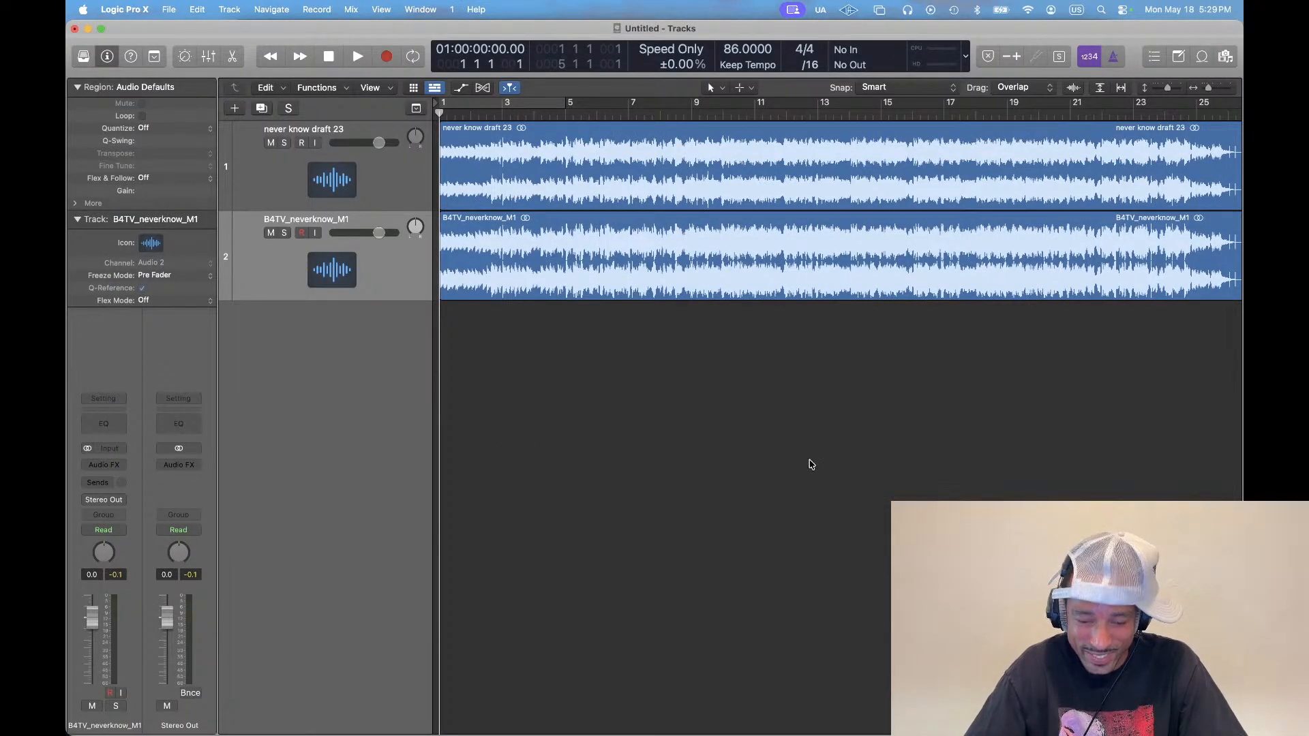
Close the comparison project and start a new one with one audio track using Input 1 and Output 1 + 2
key(super+n)
click(667, 304)
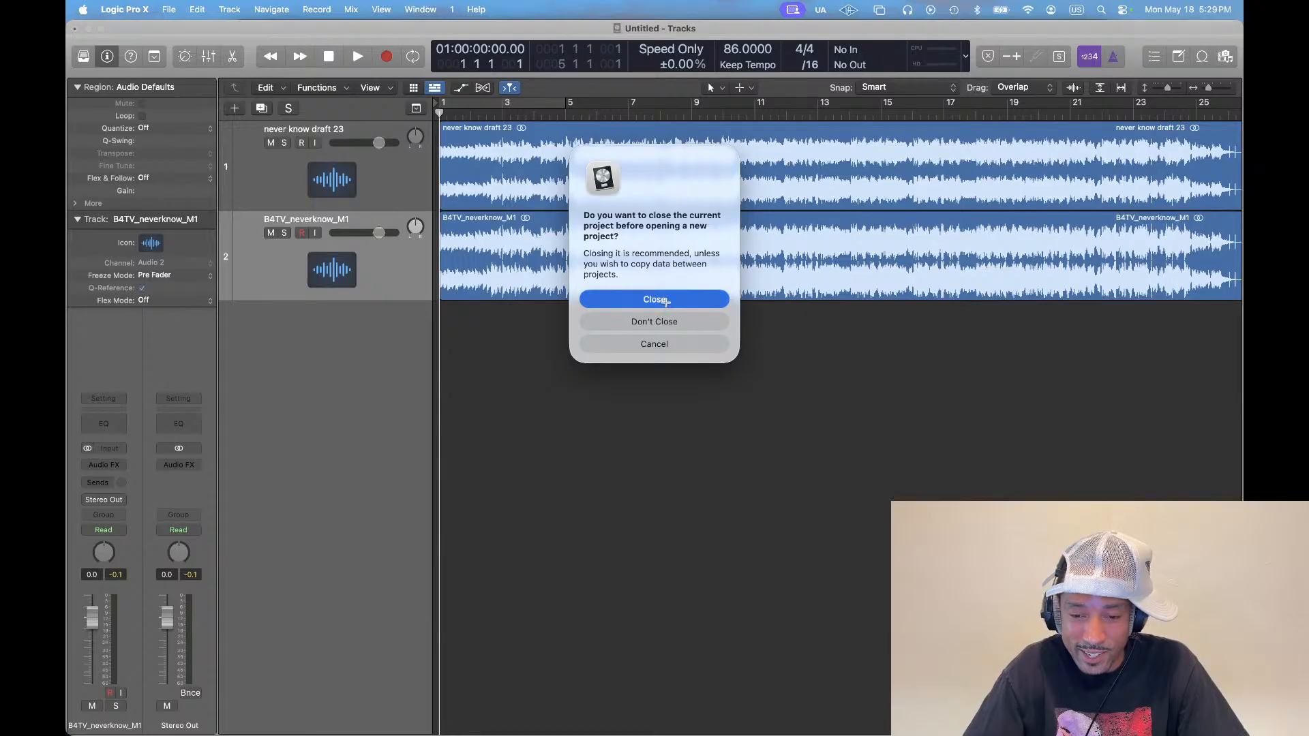
click(641, 315)
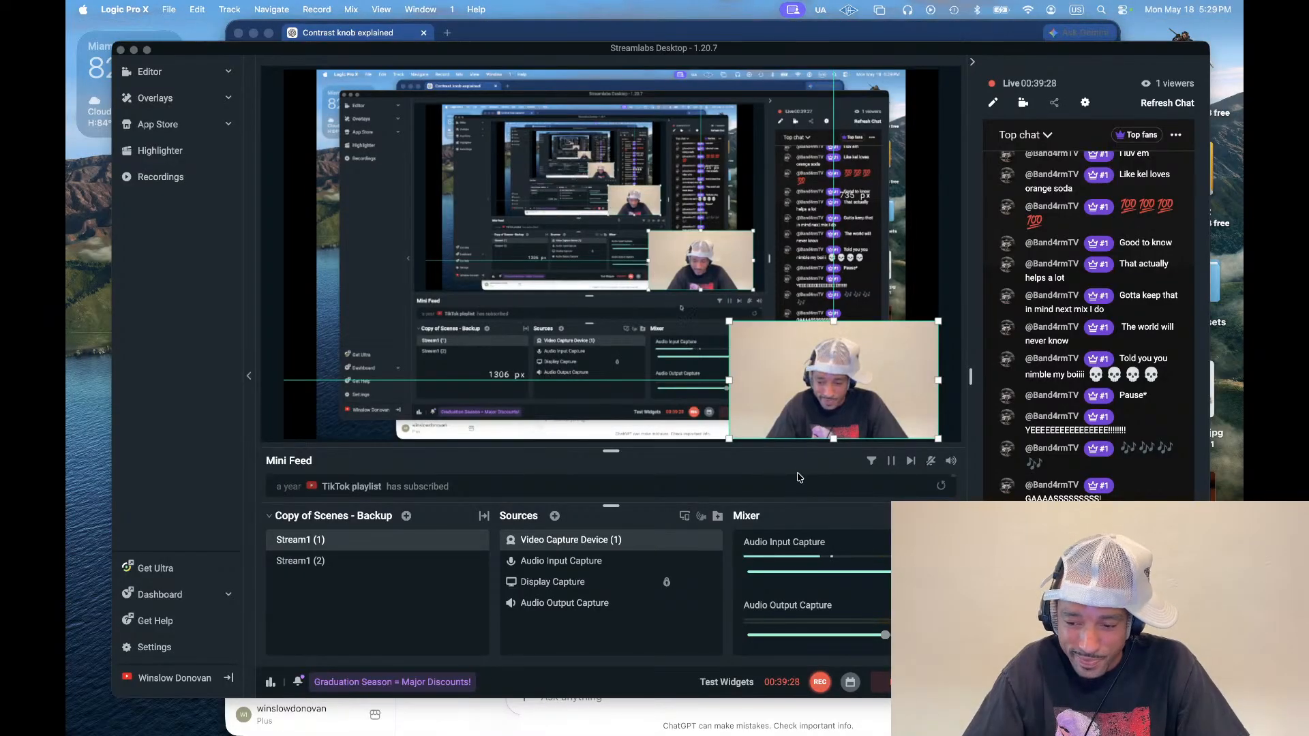
key(Return)
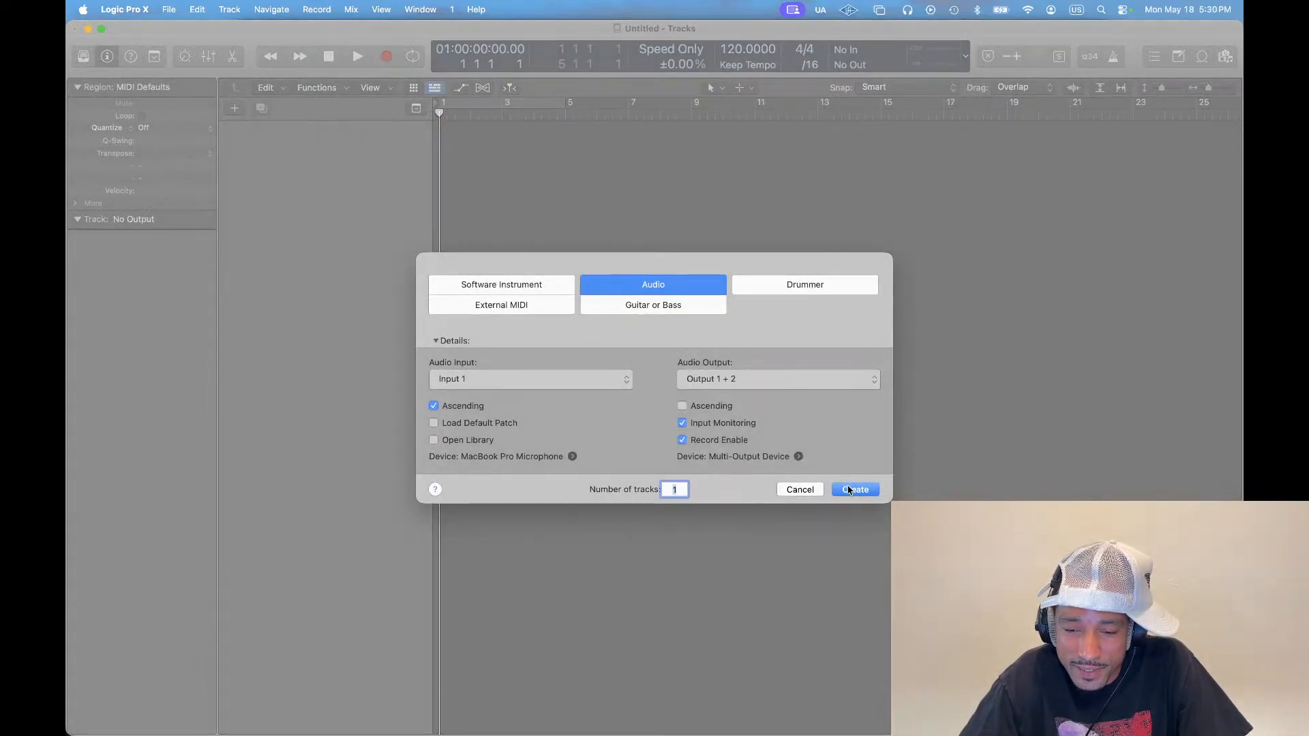
click(849, 490)
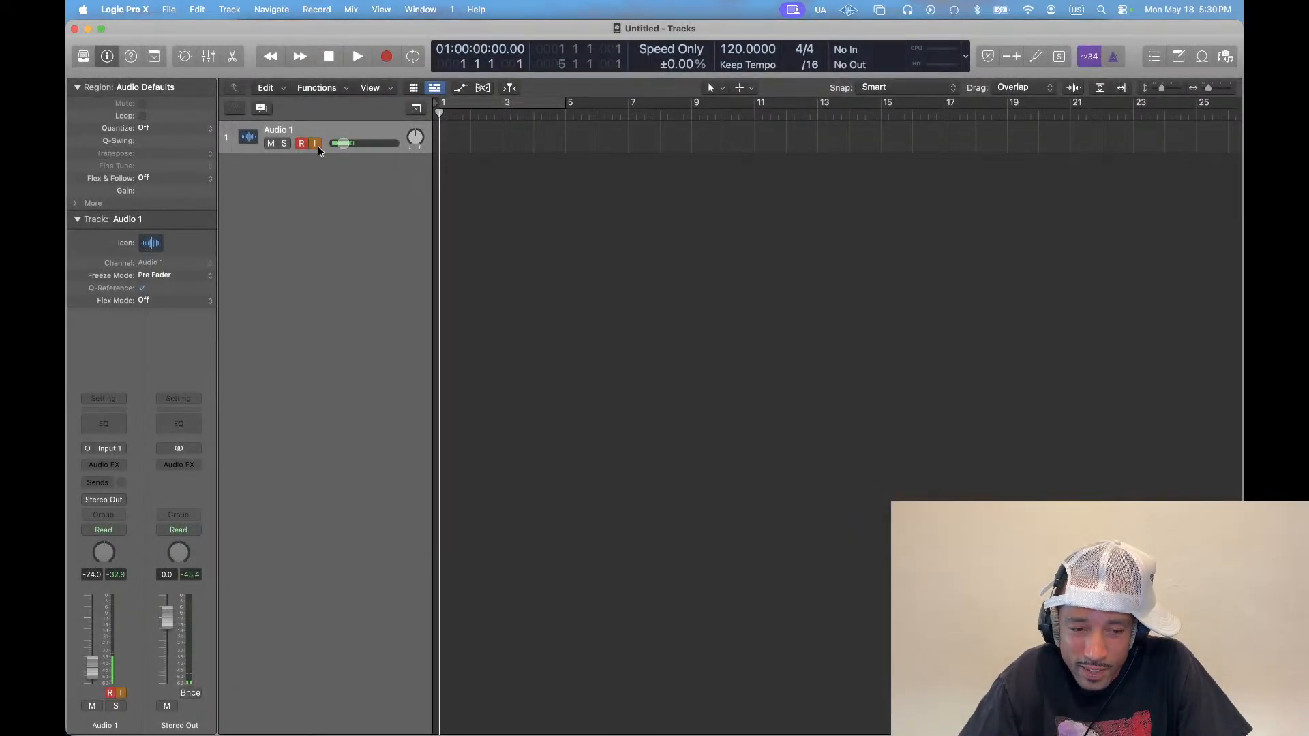
Turn off record enable and input monitoring on the new Audio 1 track and enlarge its track height
click(318, 146)
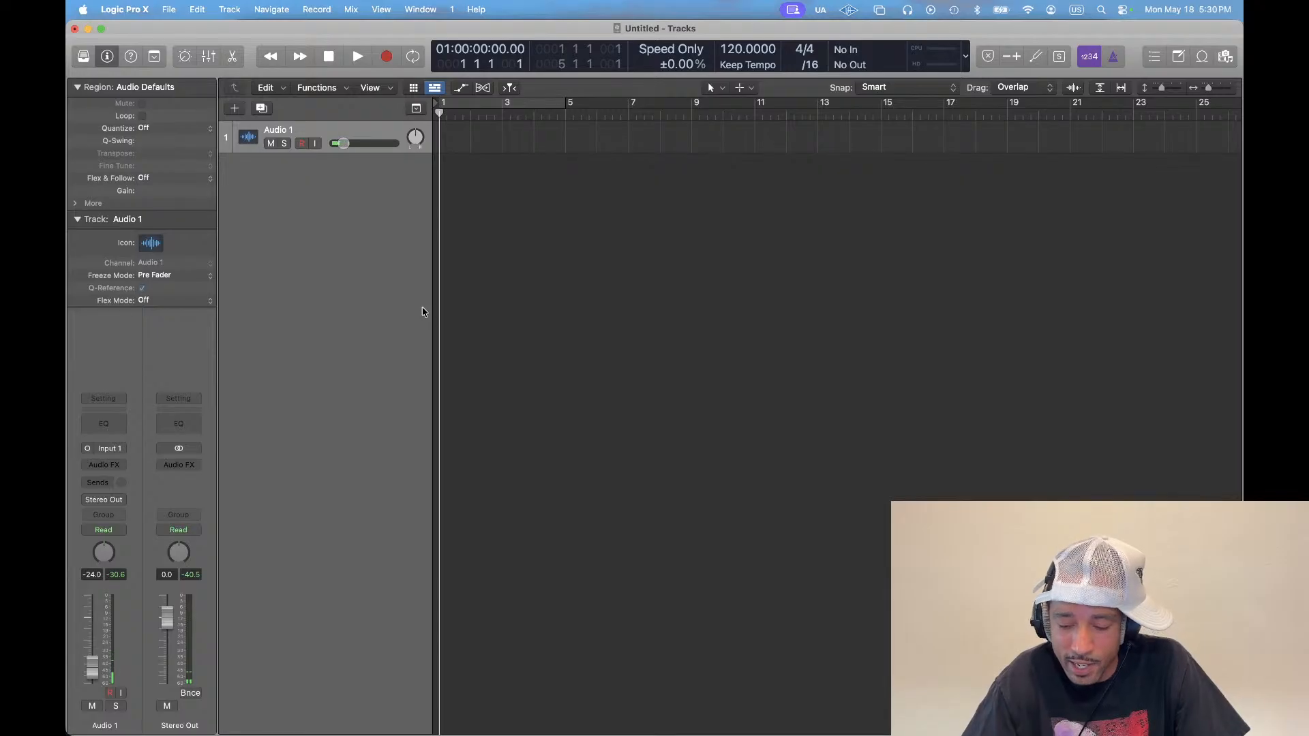
key(super+Down)
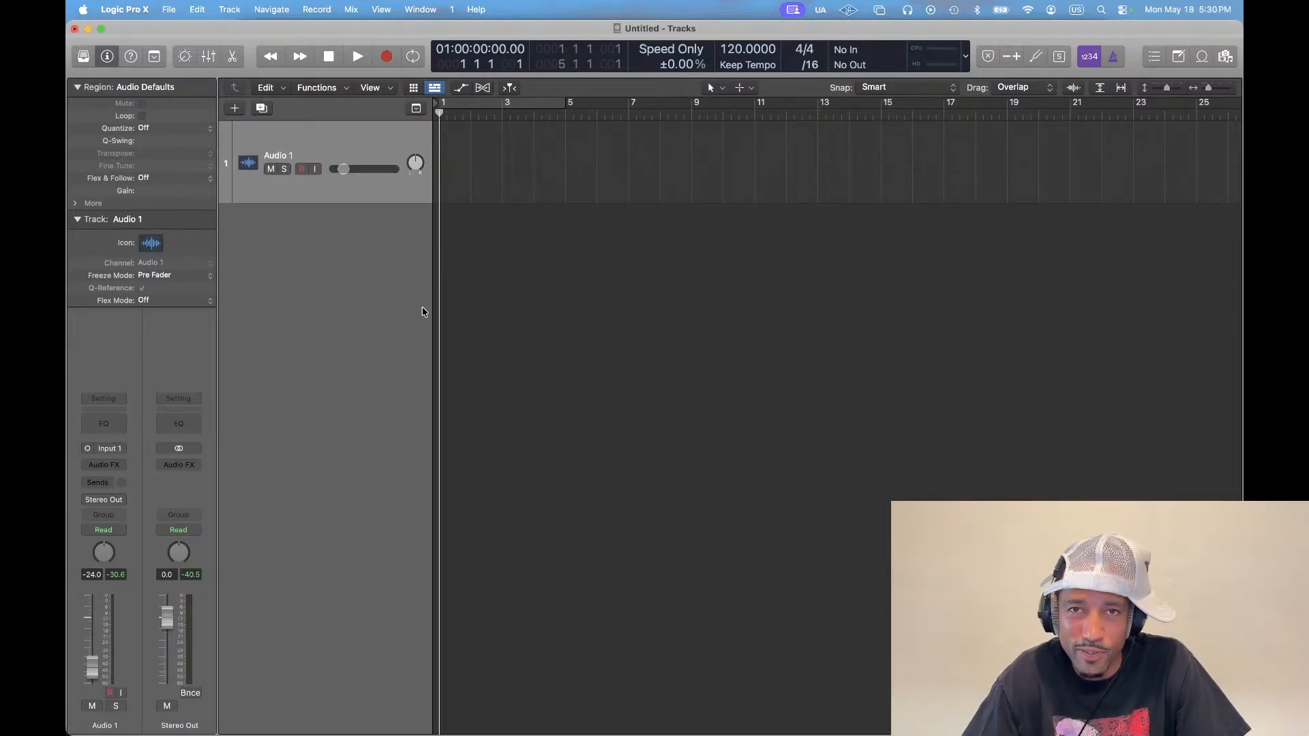
key(super+Up)
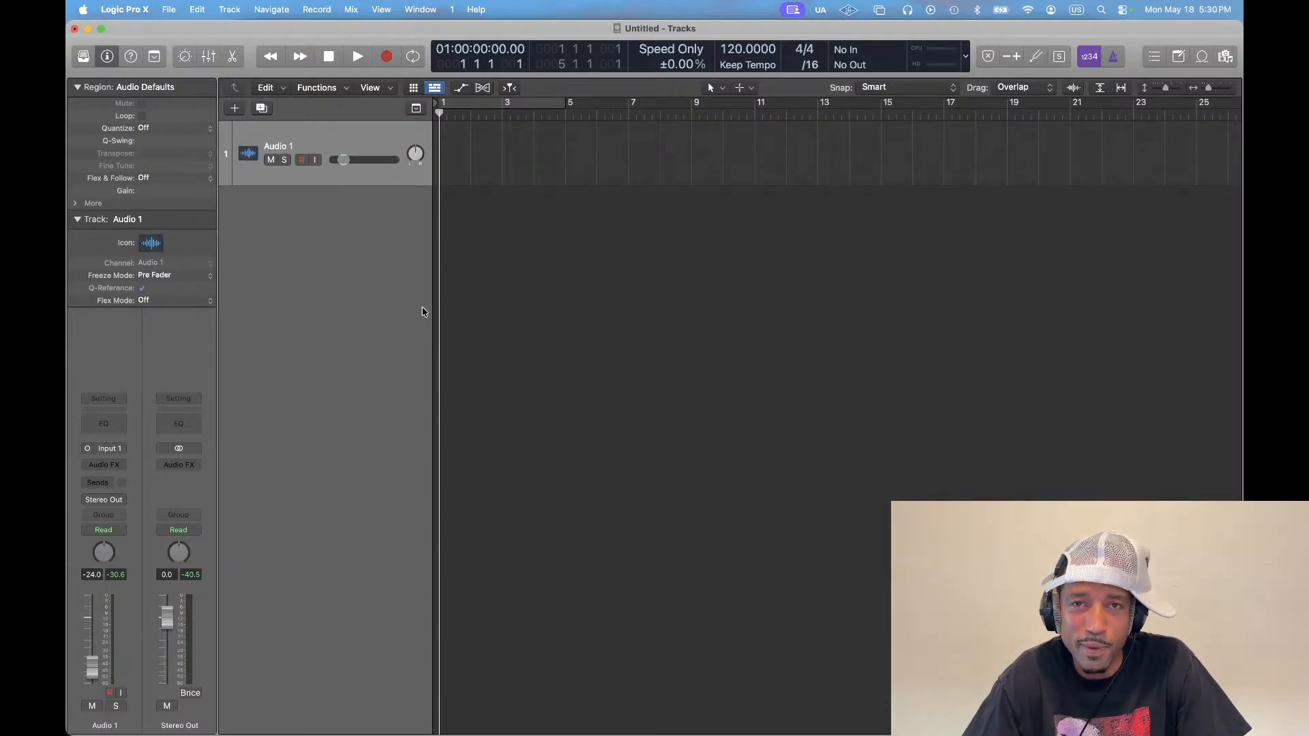
key(super+Down)
key(super+Up)
key(super+Down)
key(super+Down)
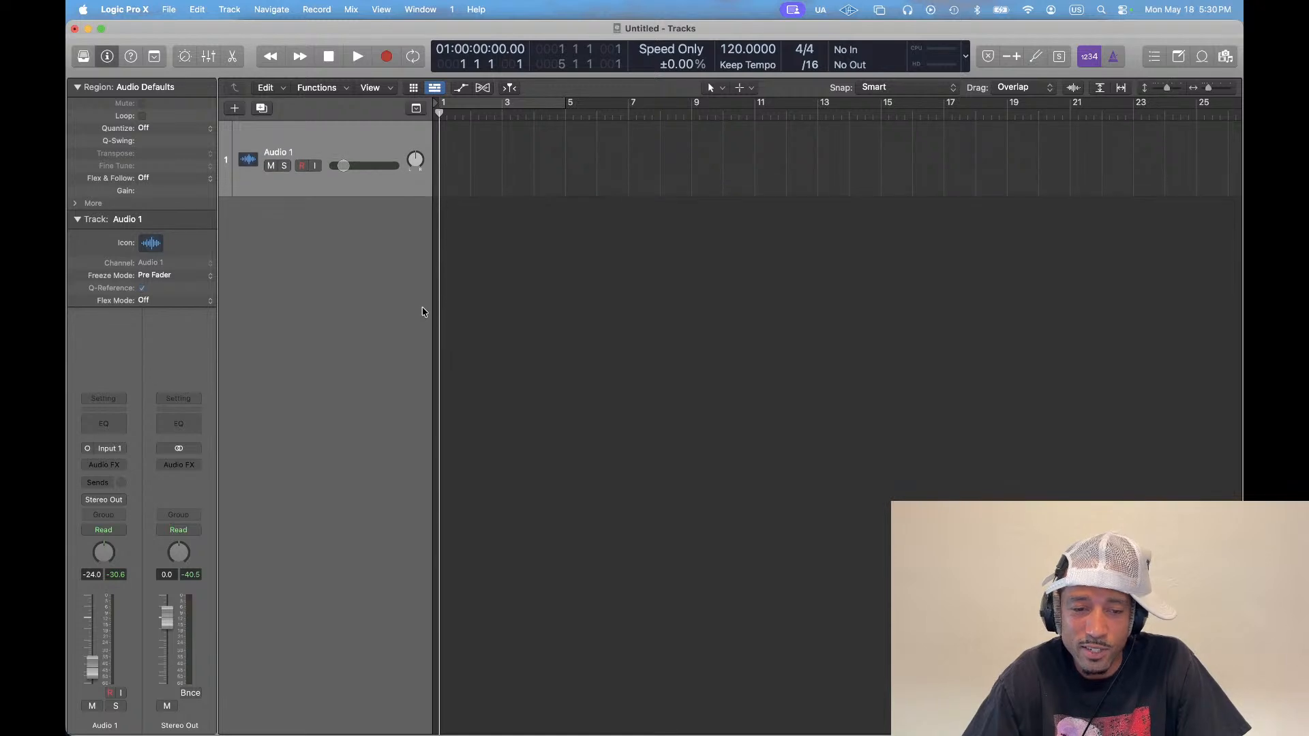
key(super+Up)
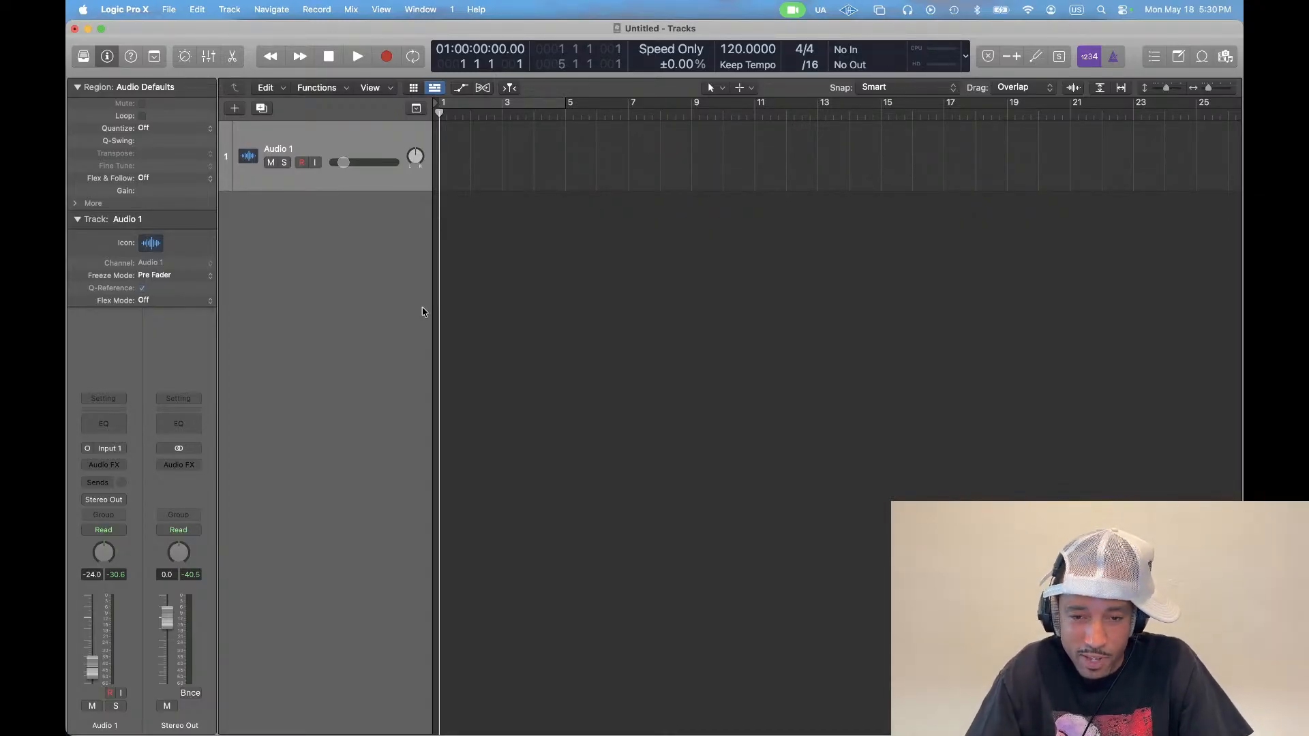
key(super+Tab)
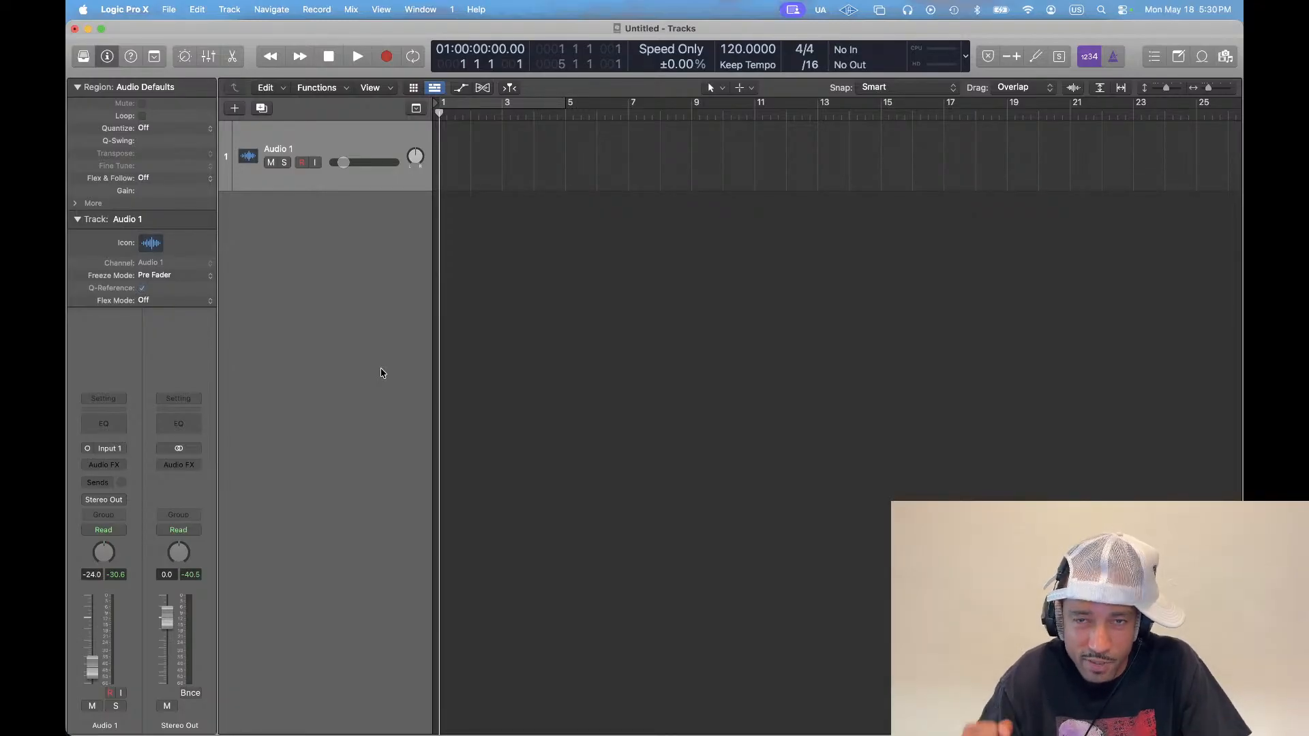
Check the live chat in Streamlabs Desktop and return to Logic Pro
key(super+Tab)
key(super+shift+Tab)
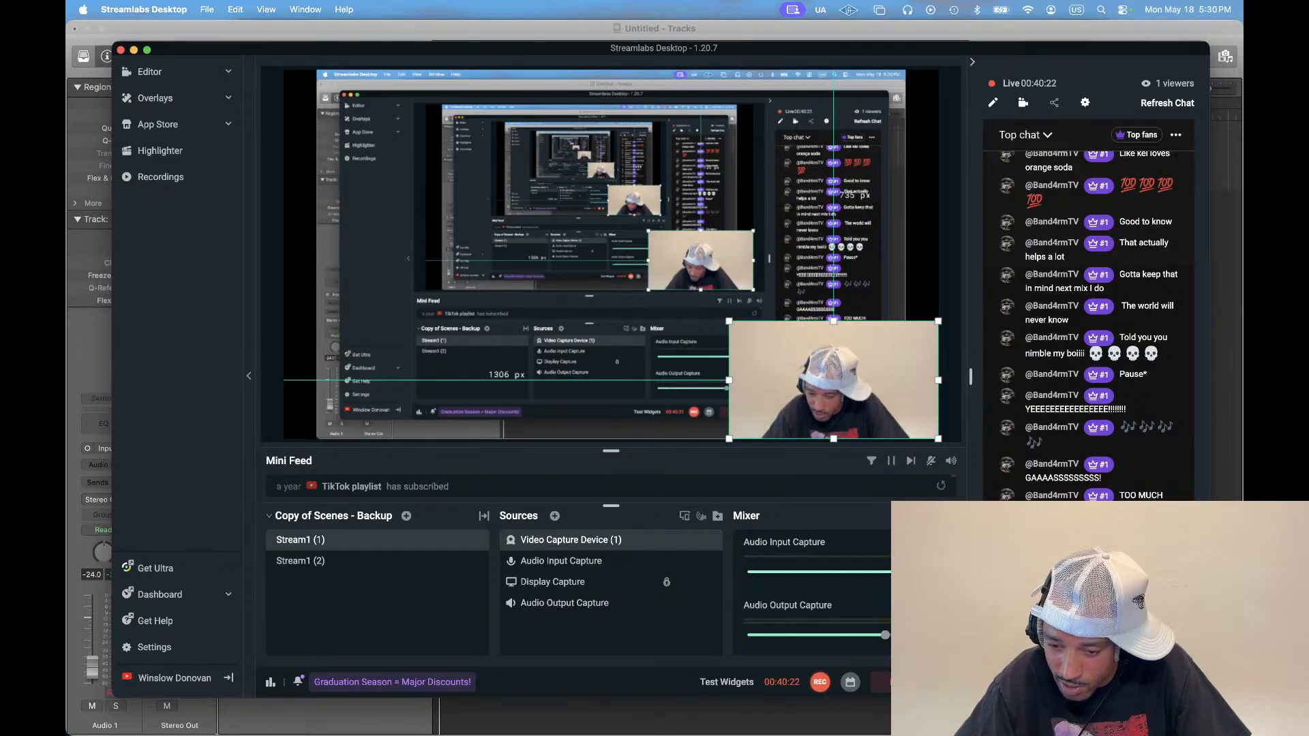
key(super+Tab)
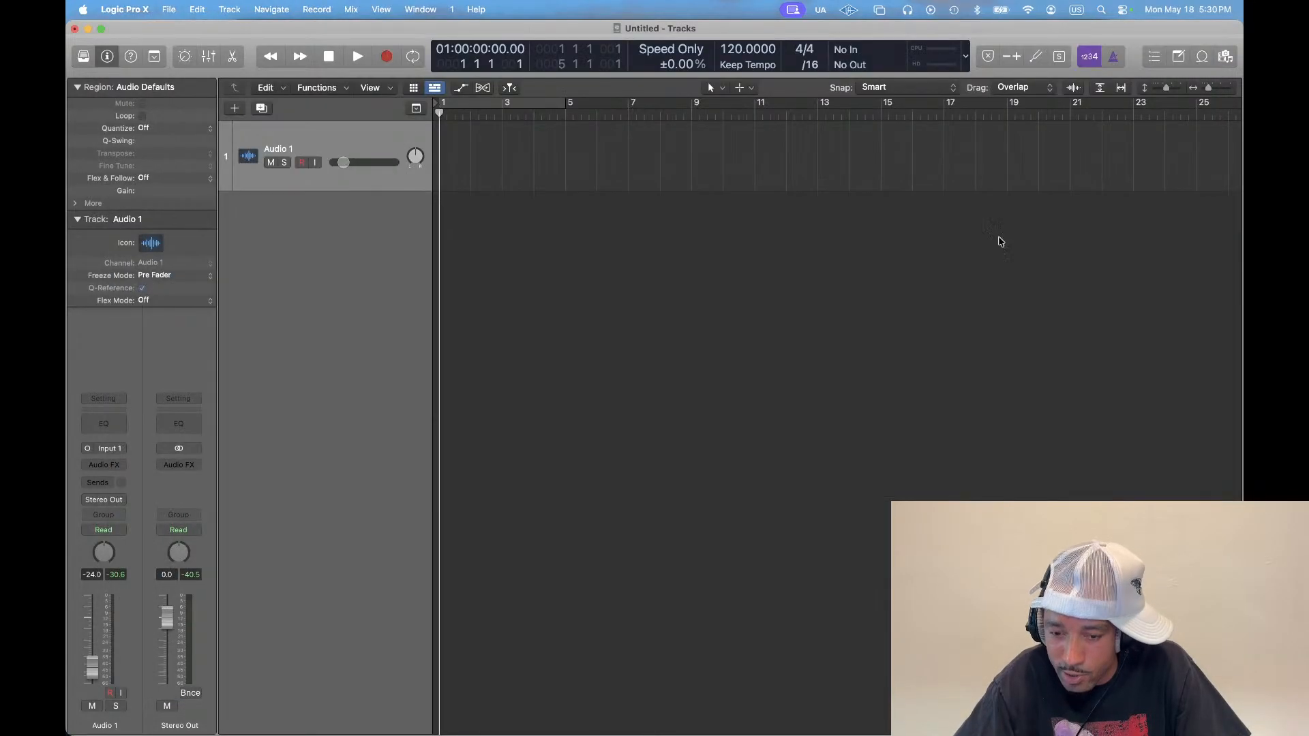
Open the macOS Sound settings and select MacBook Pro Microphone as the system input device
click(953, 9)
click(908, 9)
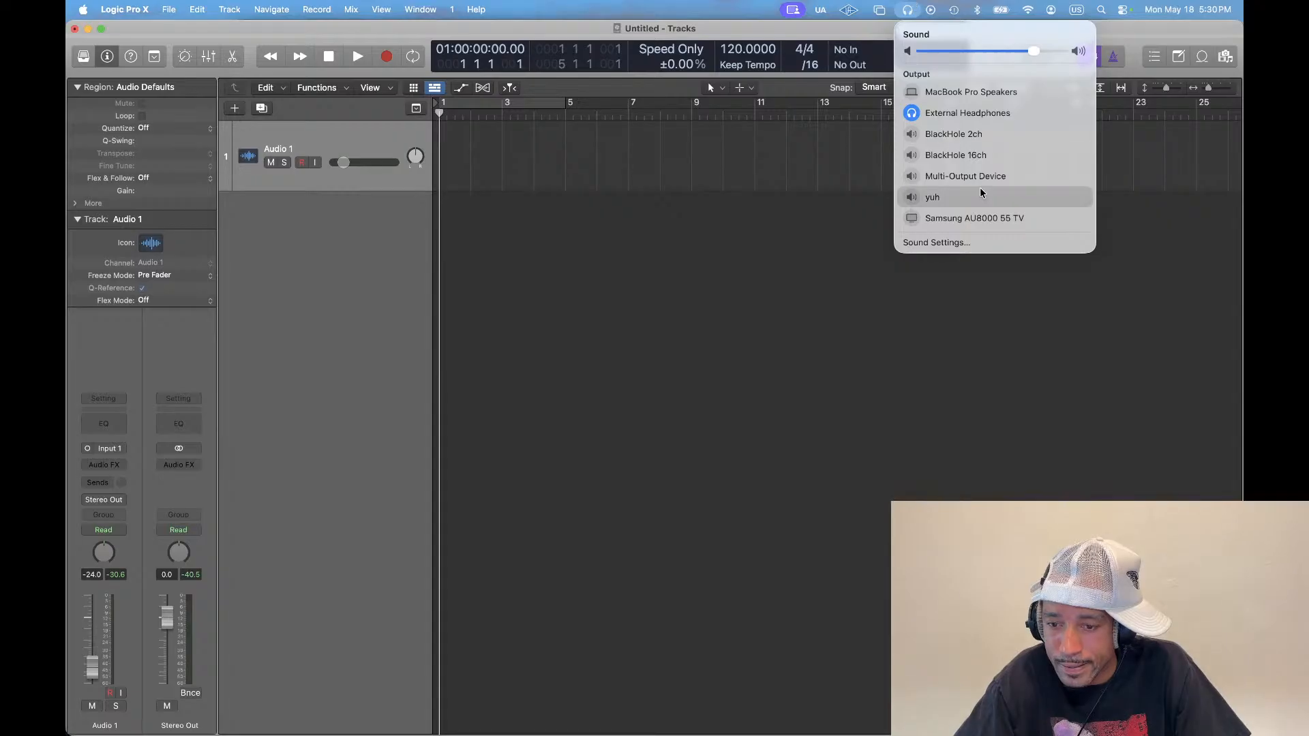
click(963, 244)
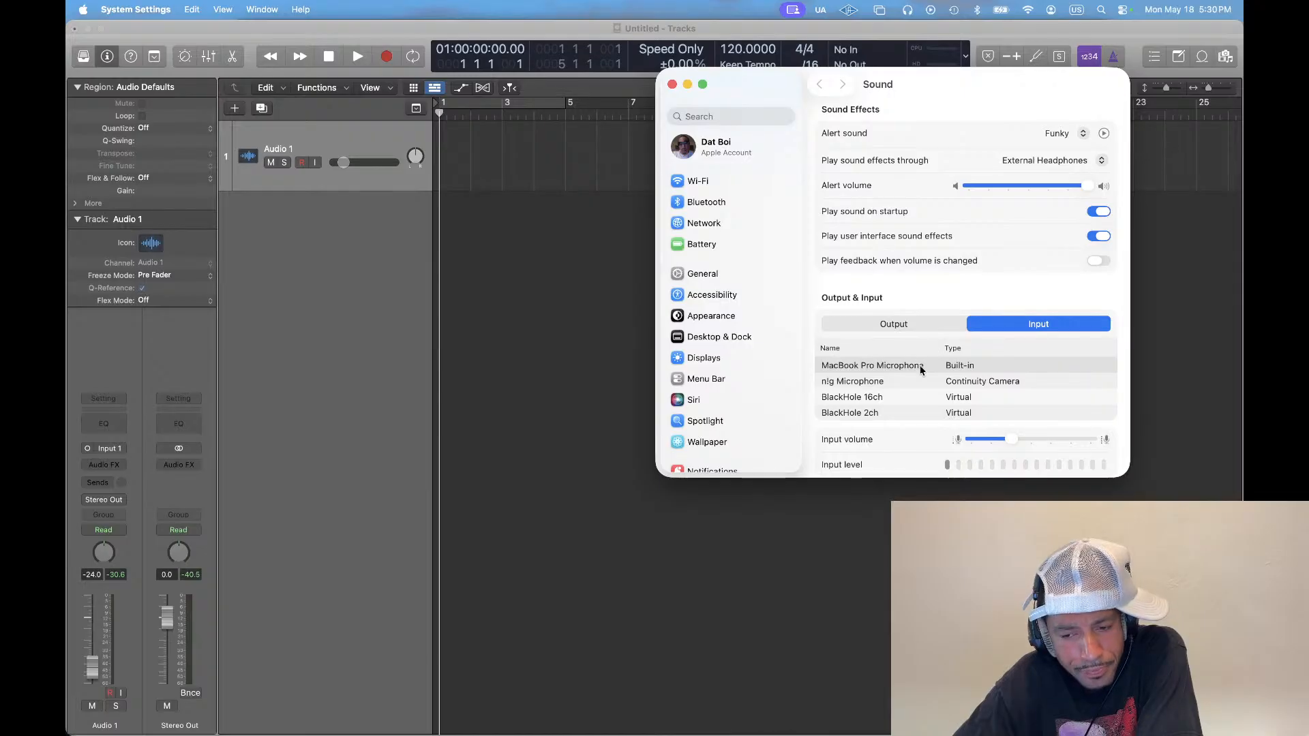
click(886, 382)
click(871, 367)
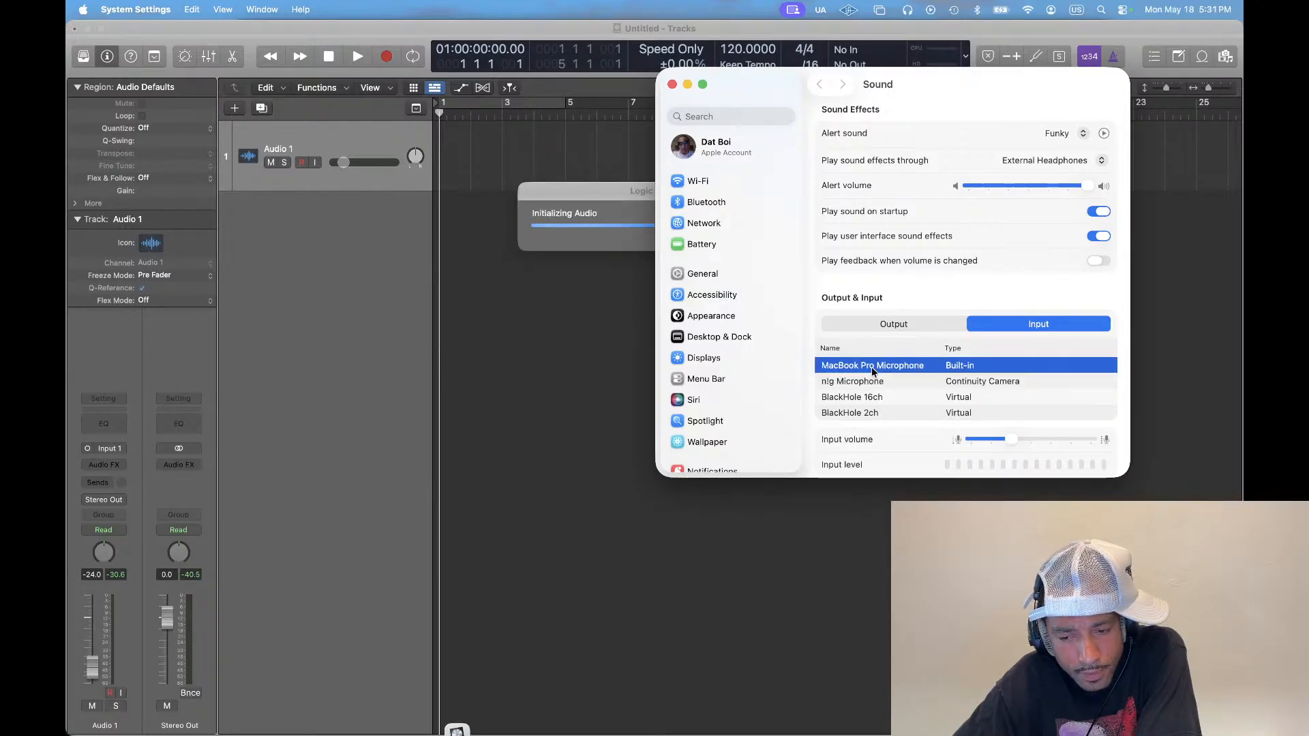
Switch to Streamlabs Desktop and check the mixer levels of the audio input and output captures
mouse_move(762, 724)
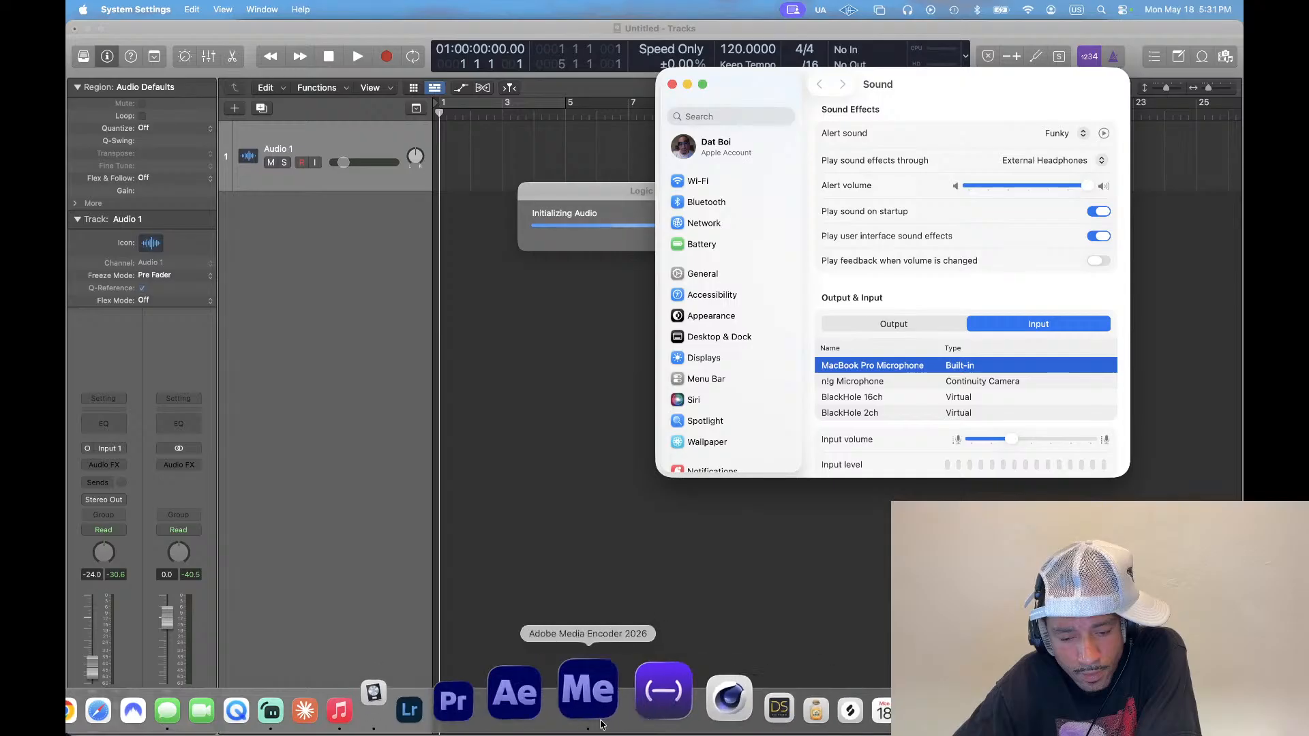
click(340, 709)
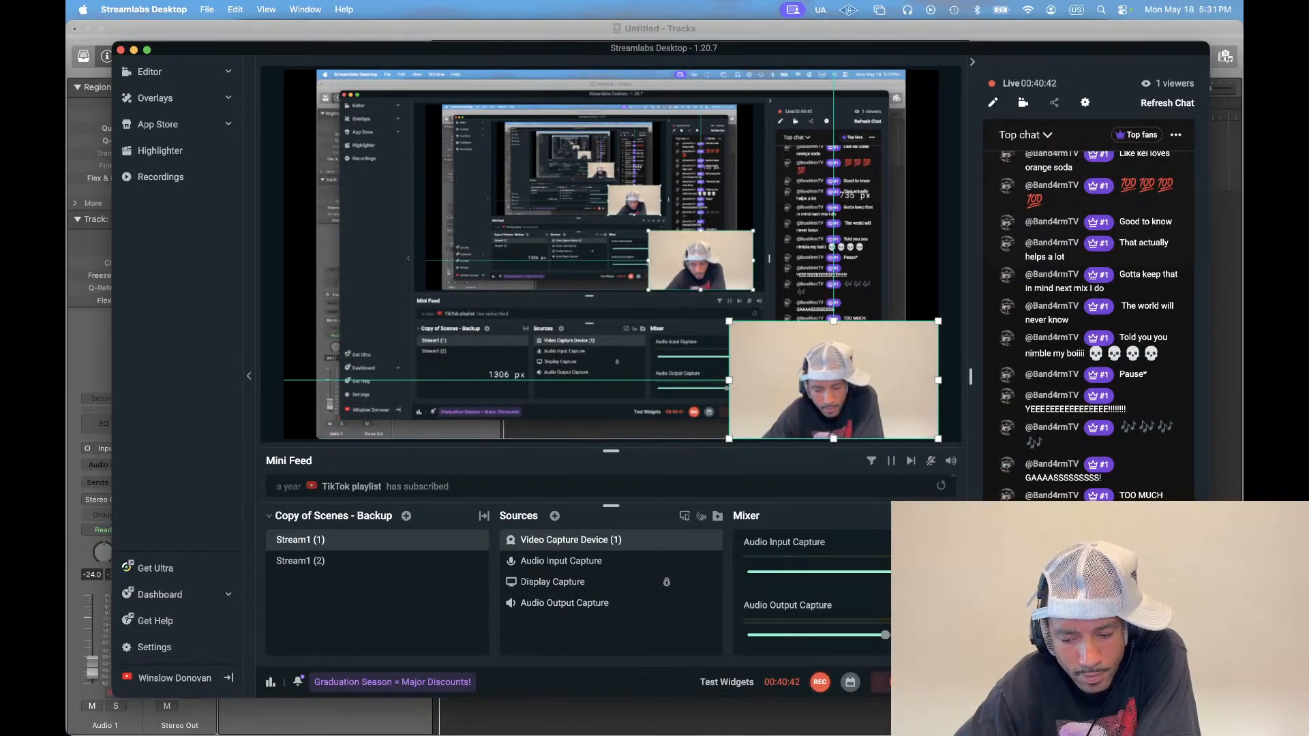
scroll(885, 621, up, 3)
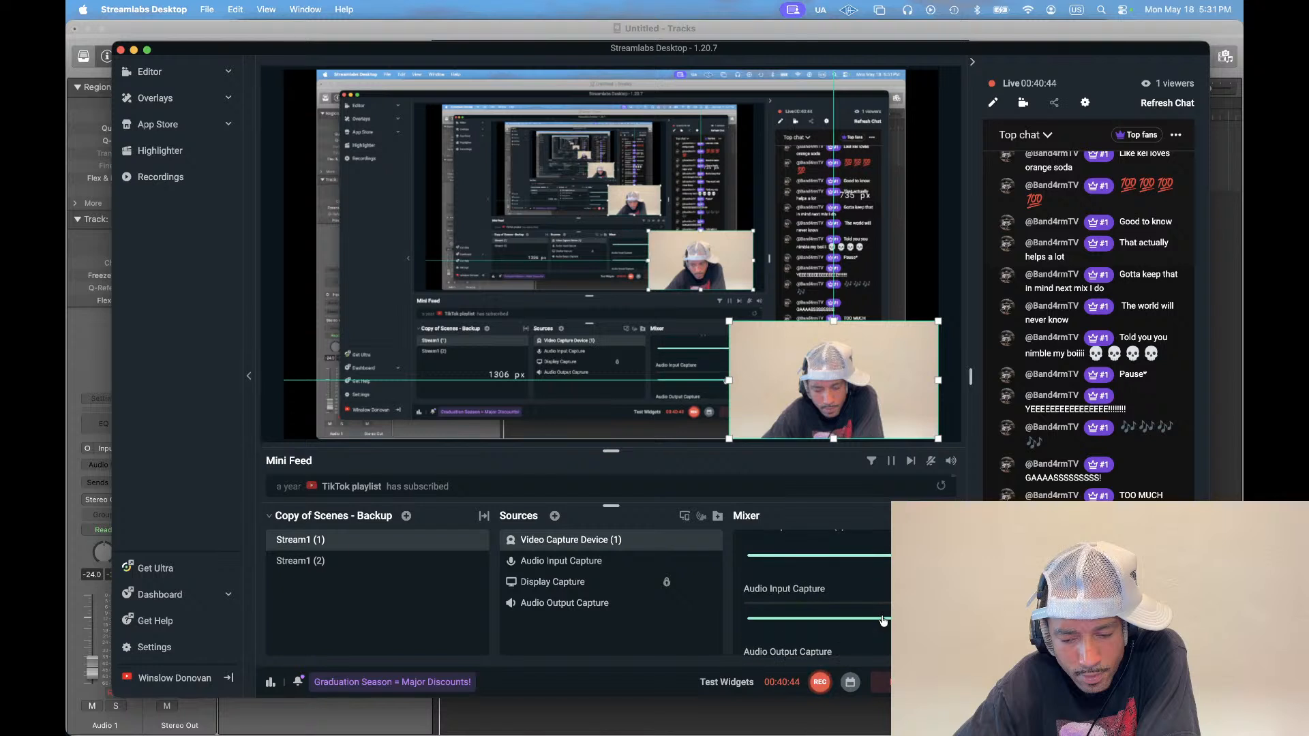
scroll(883, 622, down, 1)
scroll(883, 622, down, 1)
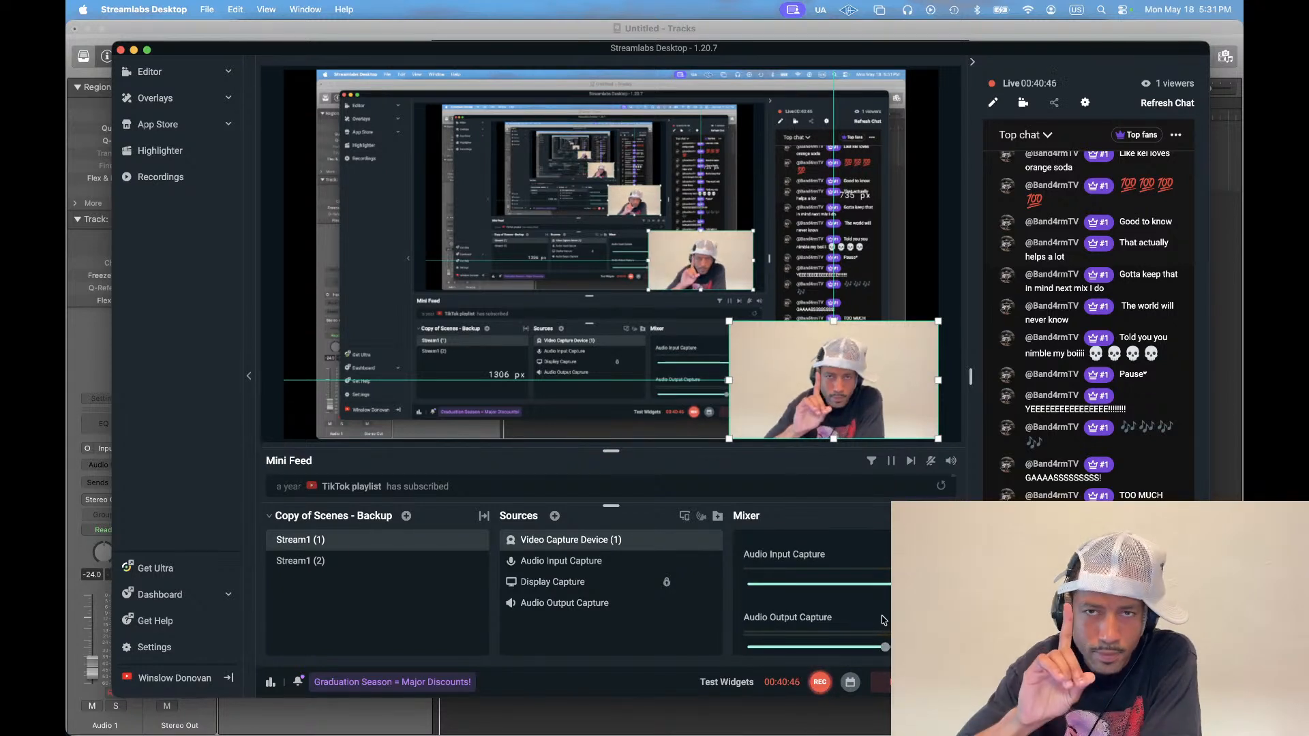
scroll(883, 622, down, 1)
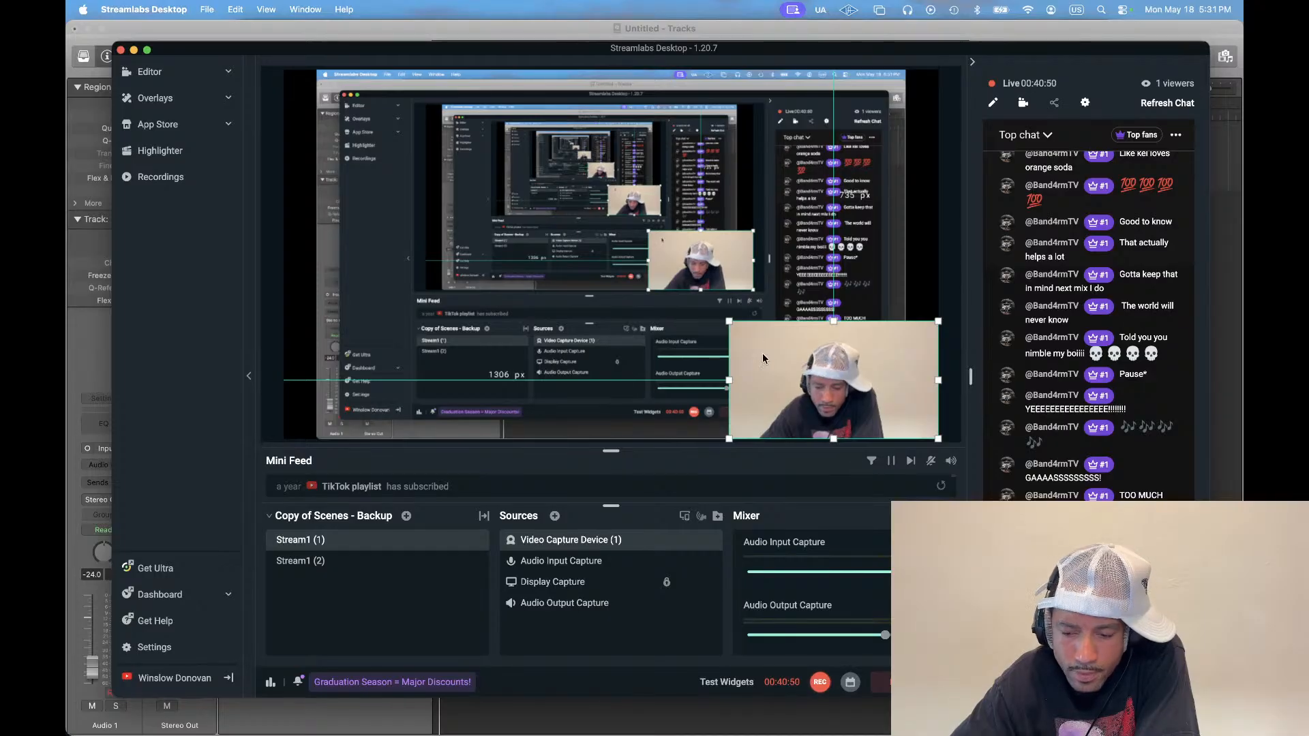
Open the advanced settings of Audio Input Capture and review its available devices without changing the selection
click(937, 573)
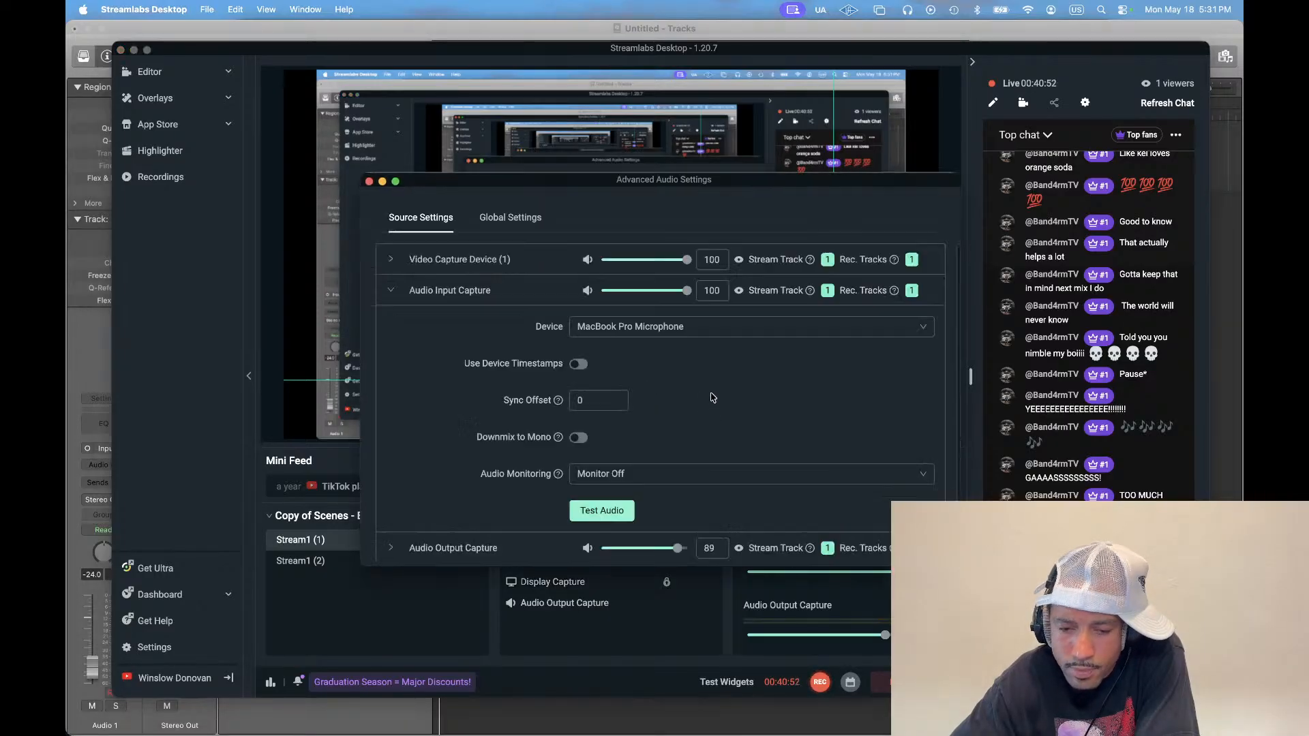
click(686, 325)
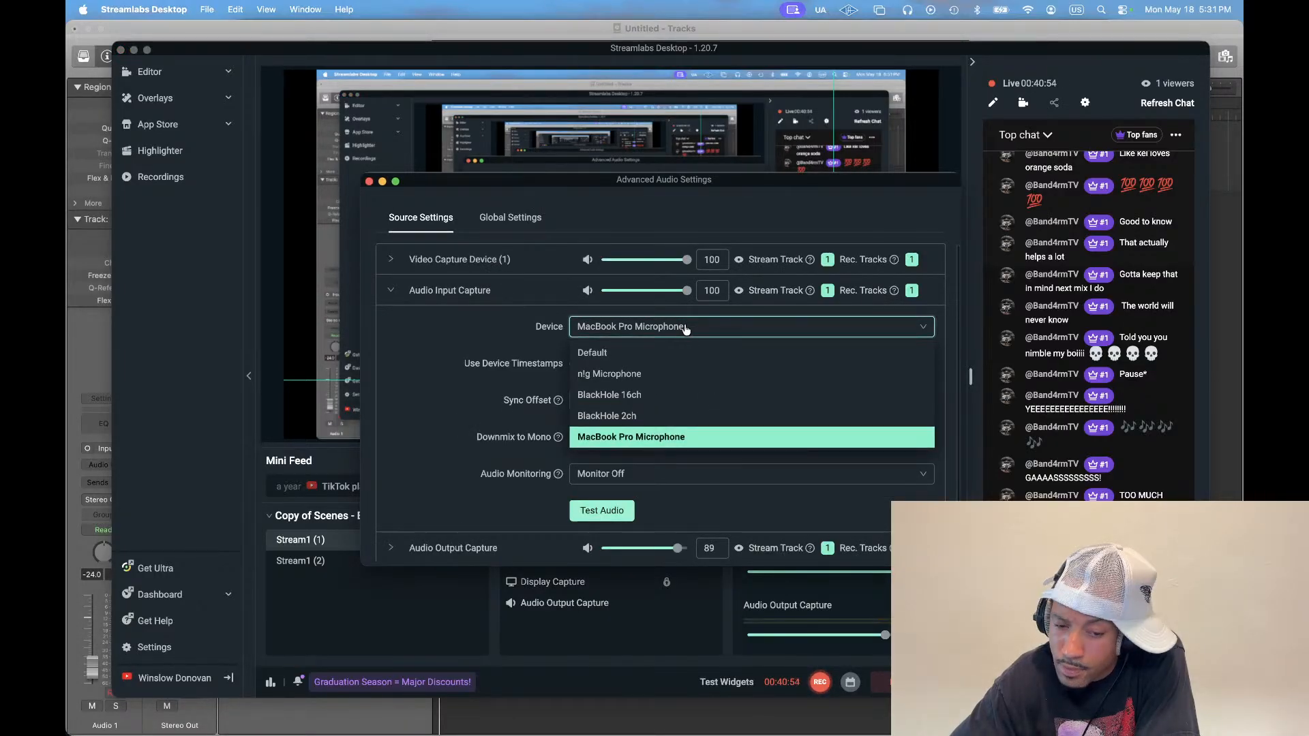
click(462, 339)
Switch Audio Input Capture's monitoring to Monitor Only (mute output) and back to Monitor Off, and test its audio
click(614, 474)
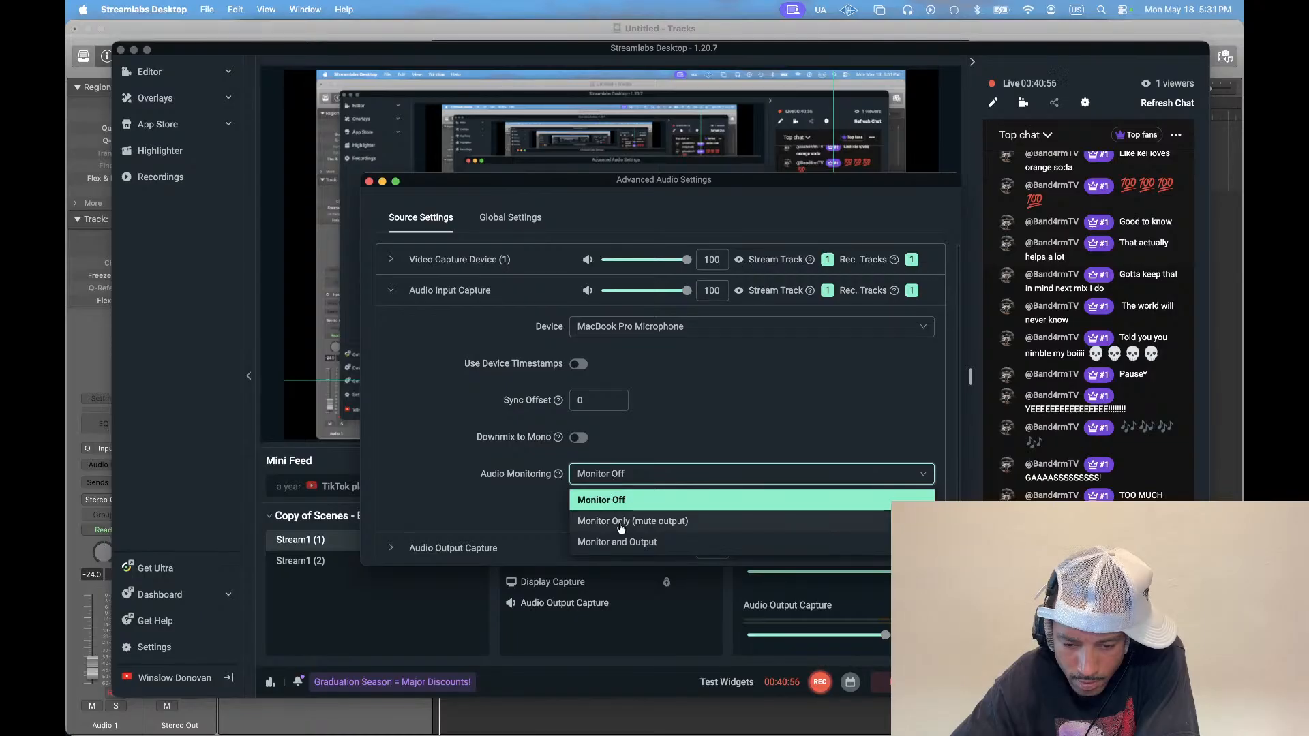
click(621, 525)
click(620, 481)
click(613, 503)
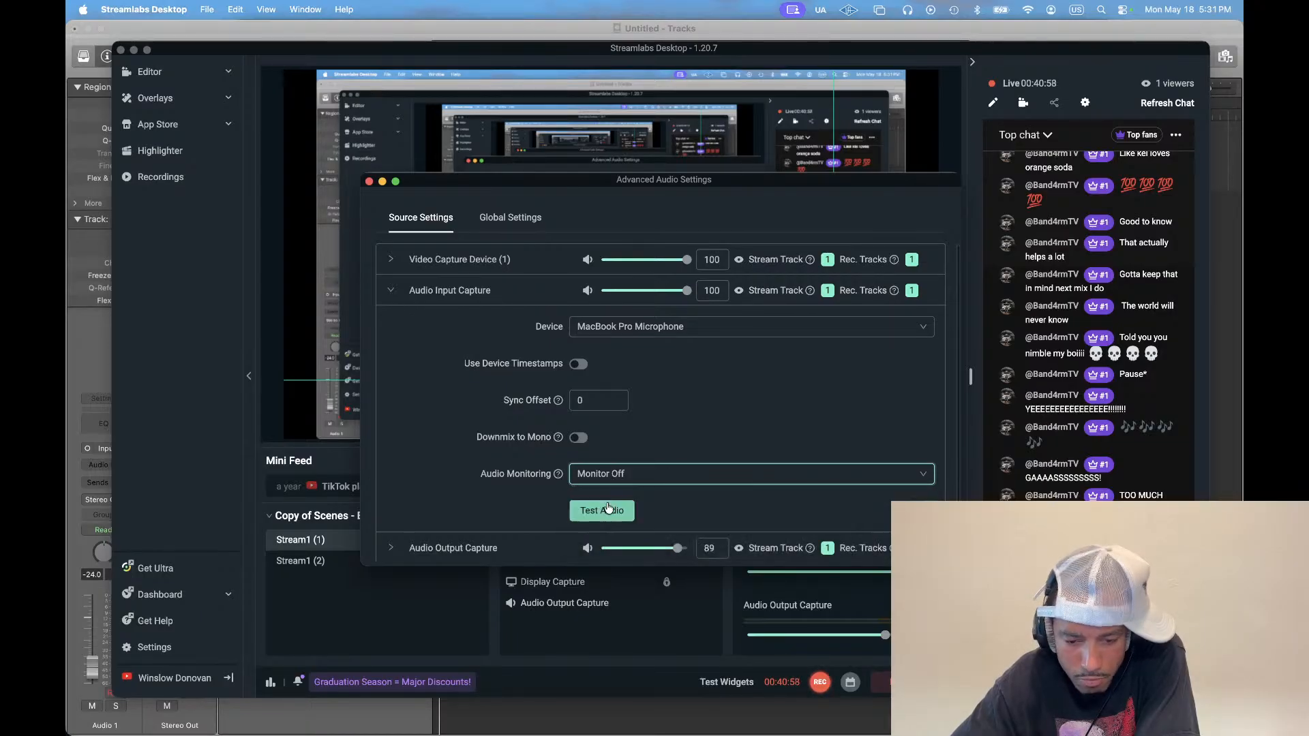
click(605, 515)
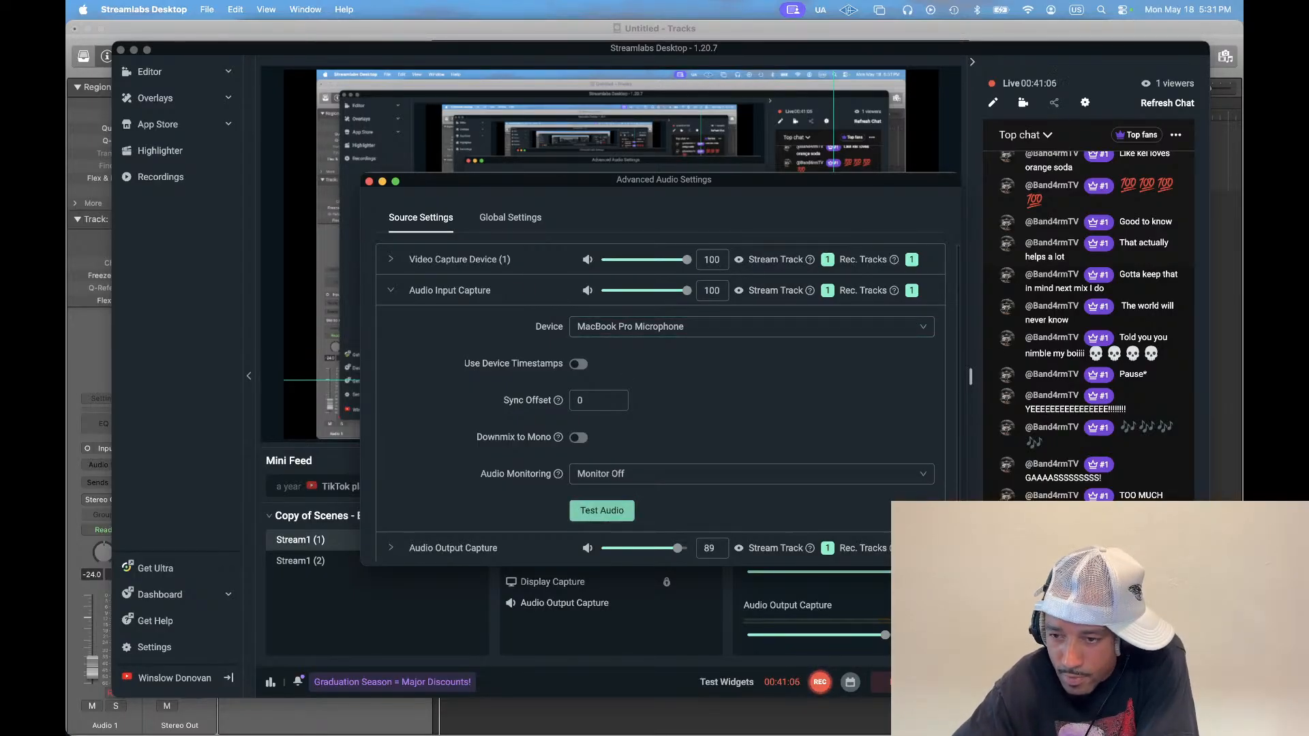
key(super+w)
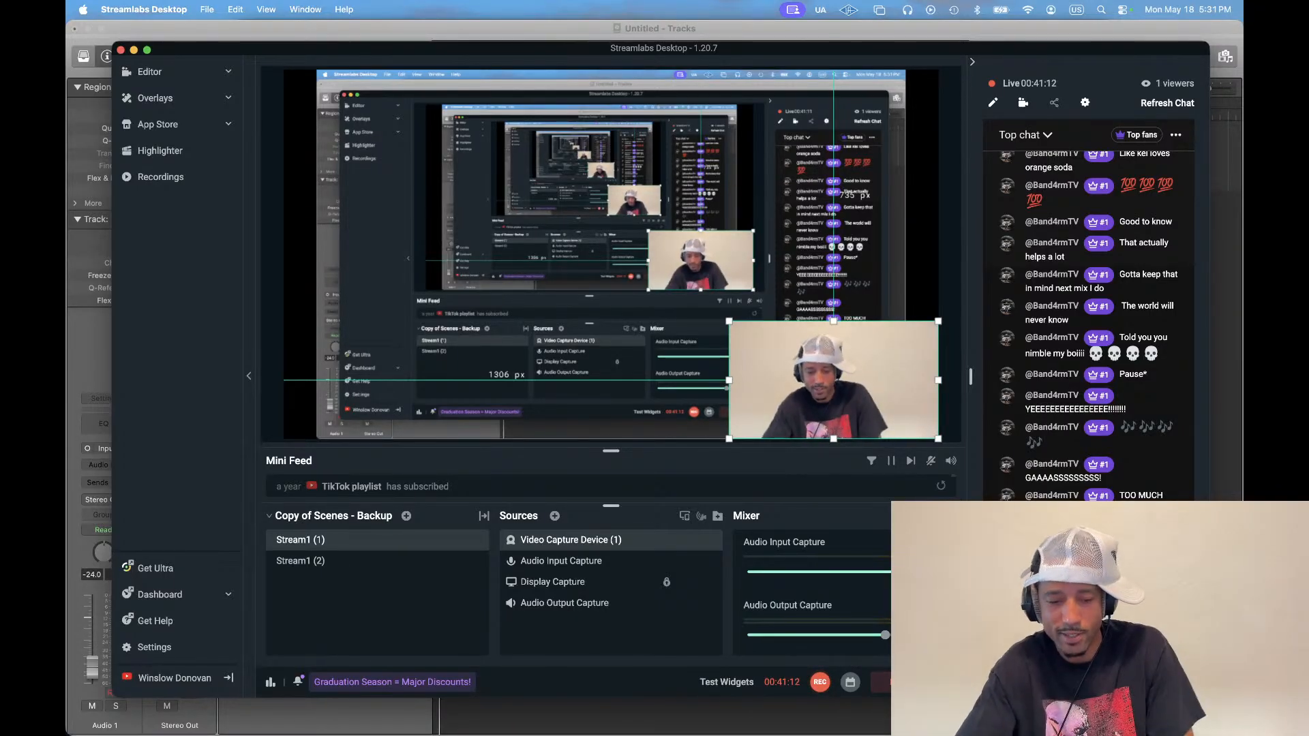
Switch to Messages, send "lol just muted for no reason" in the selected conversation, and hide Messages
key(super+Tab)
key(Tab)
key(Tab)
key(Tab)
key(Tab)
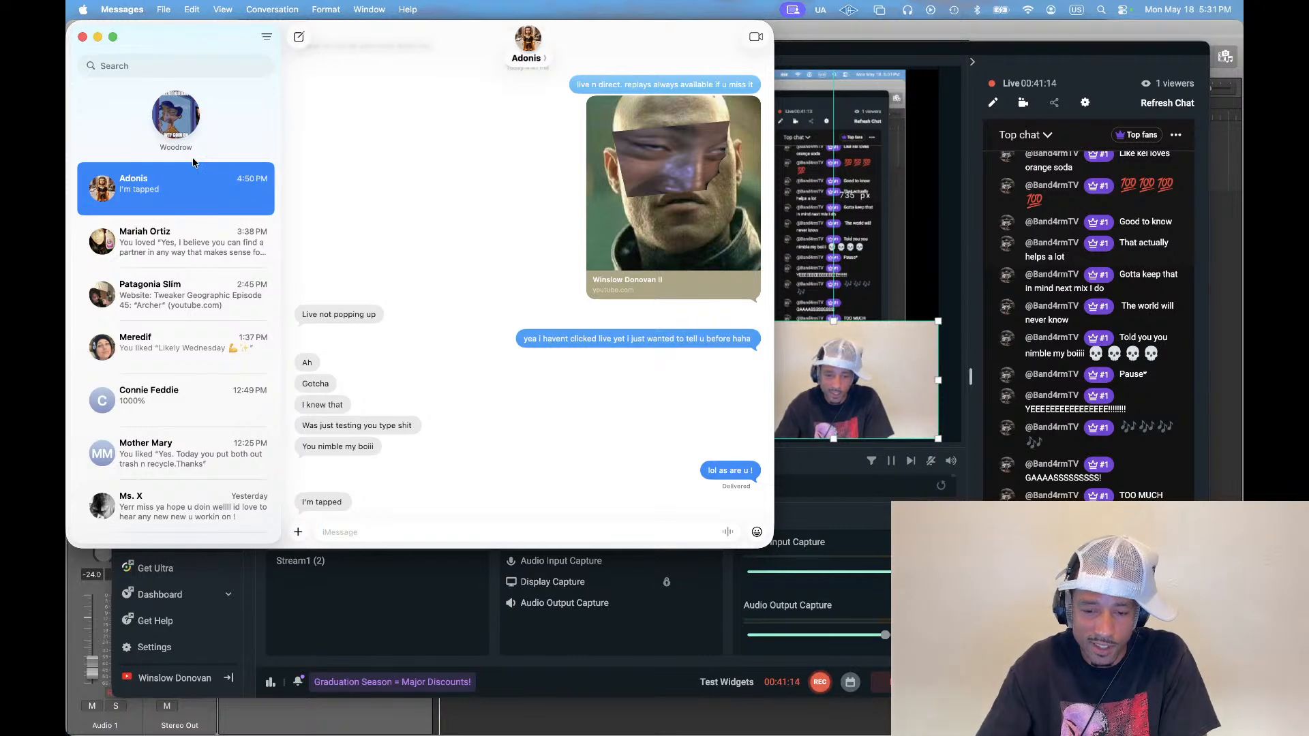
text(lol just muted for no re)
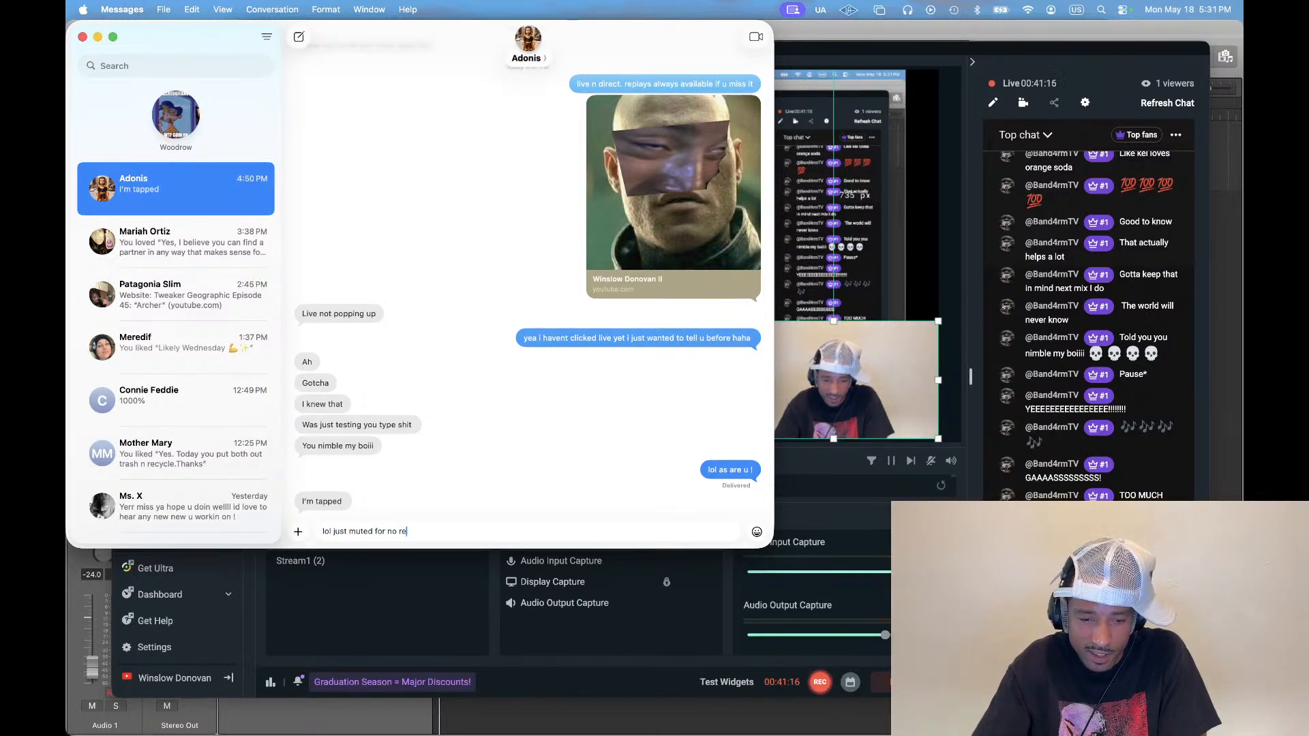
text(ason)
key(Return)
key(super+h)
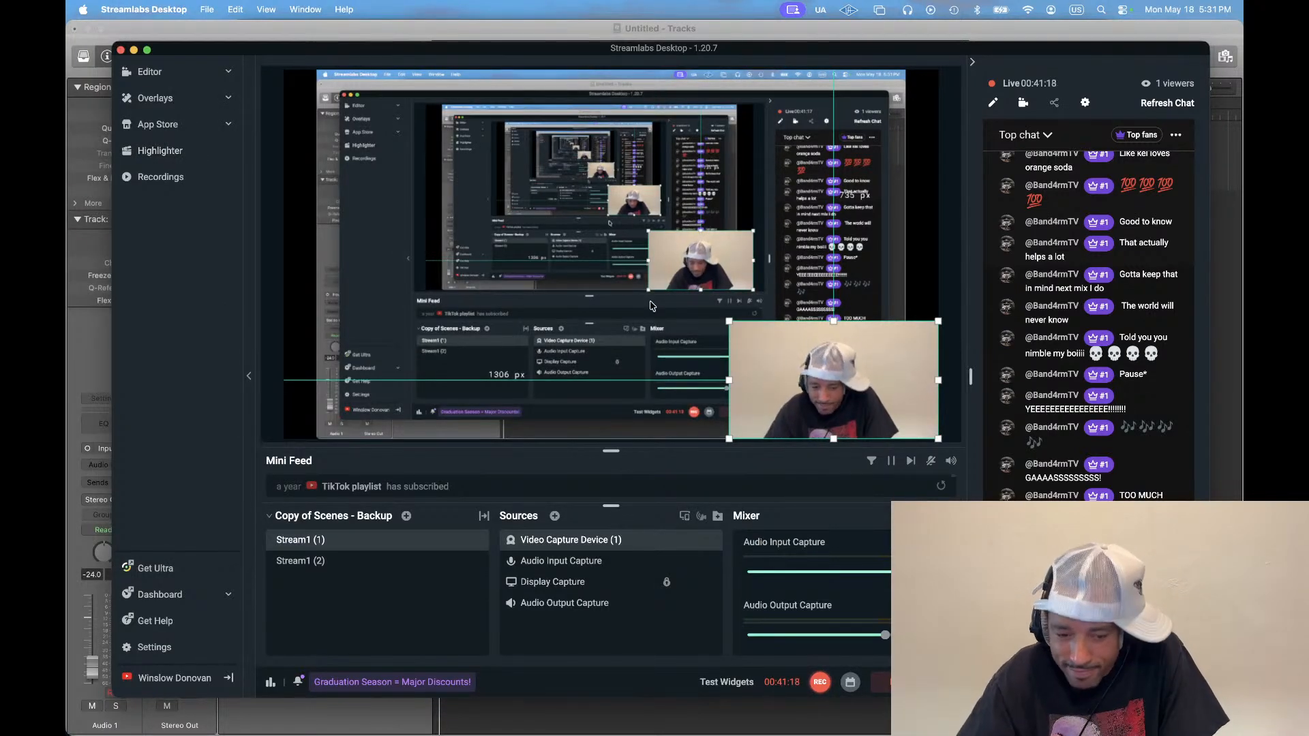